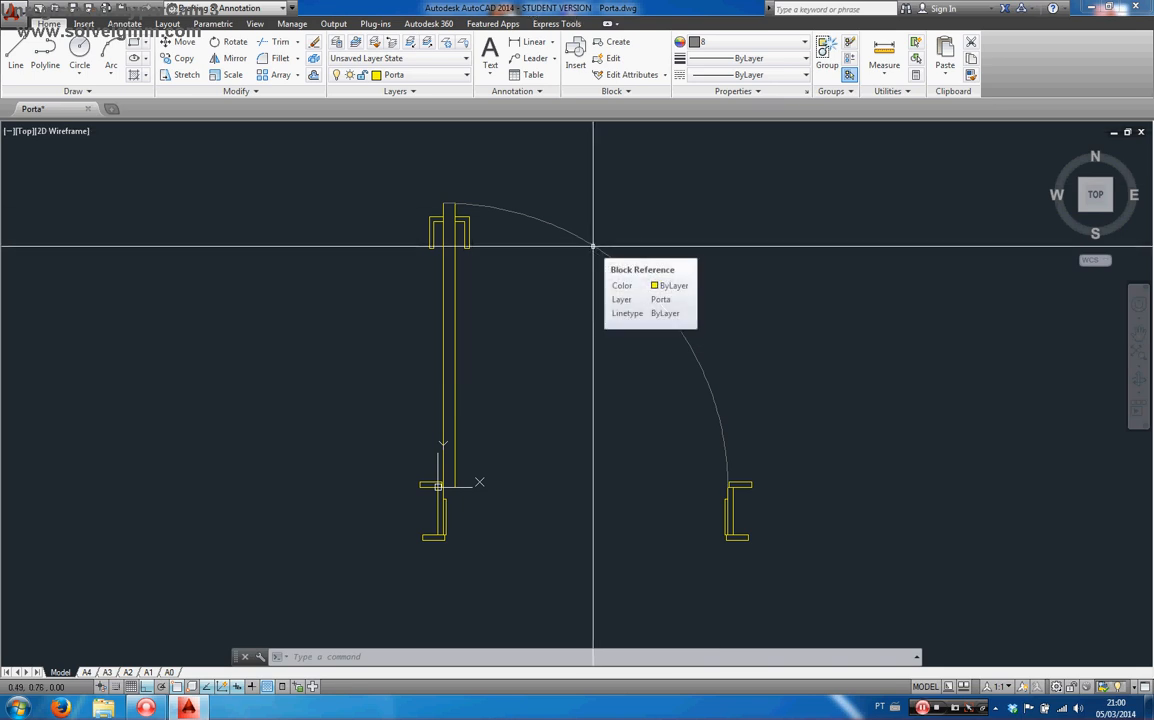
Step: Select the door block and test its horizontal and vertical flips, restoring the original orientation
left_click(640, 235)
left_click(572, 307)
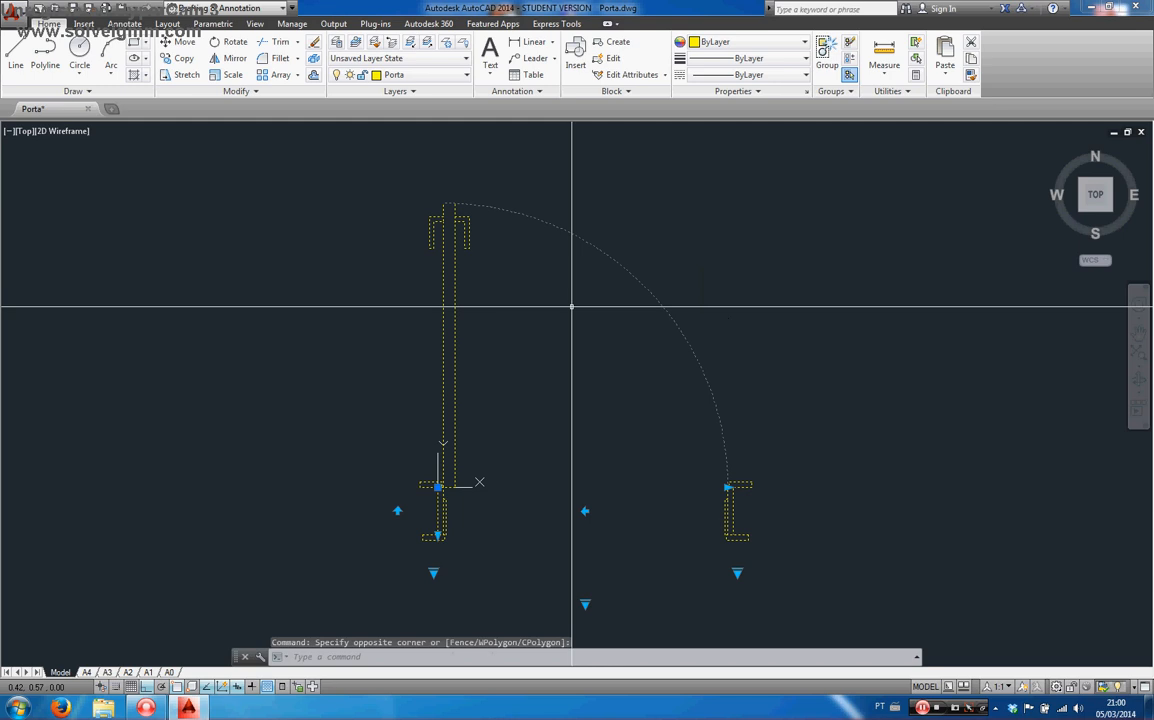
middle_click_drag(571, 307, 566, 269)
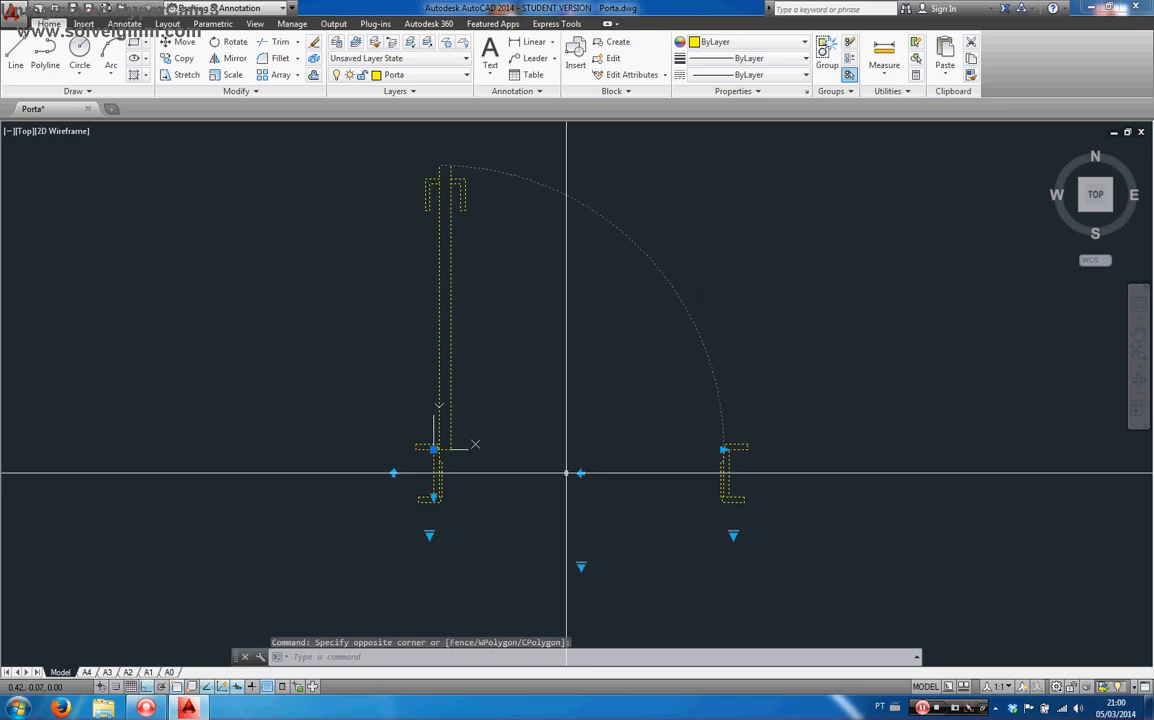
left_click(581, 473)
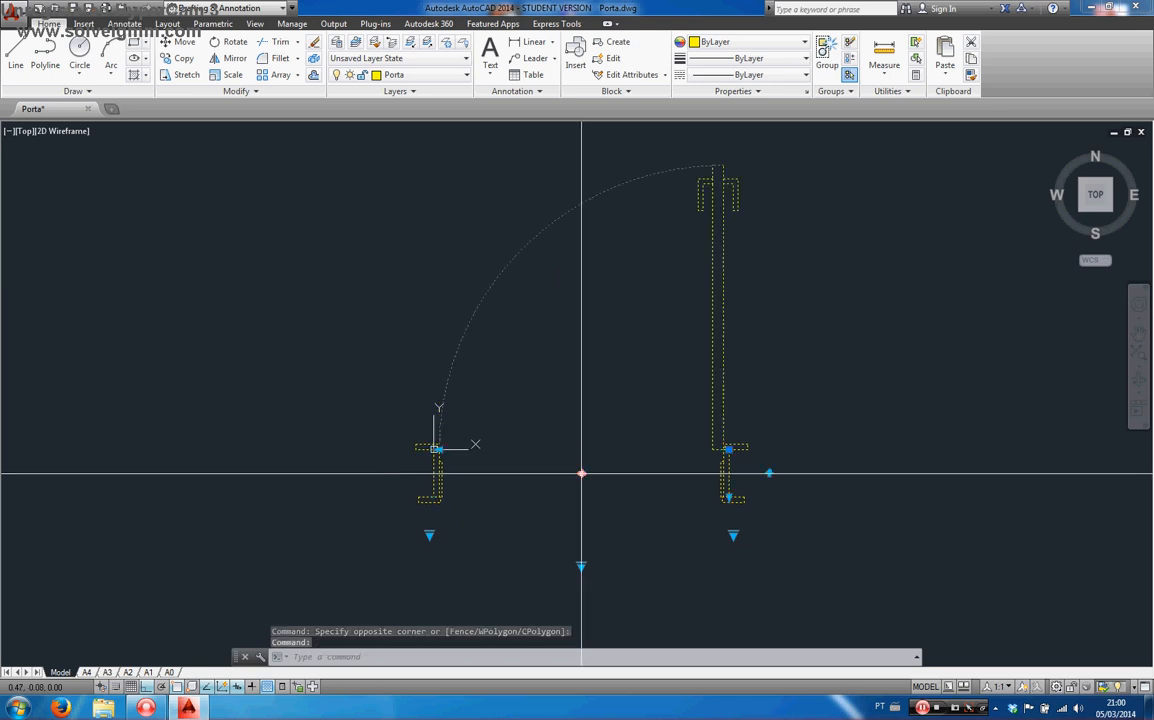
left_click(581, 473)
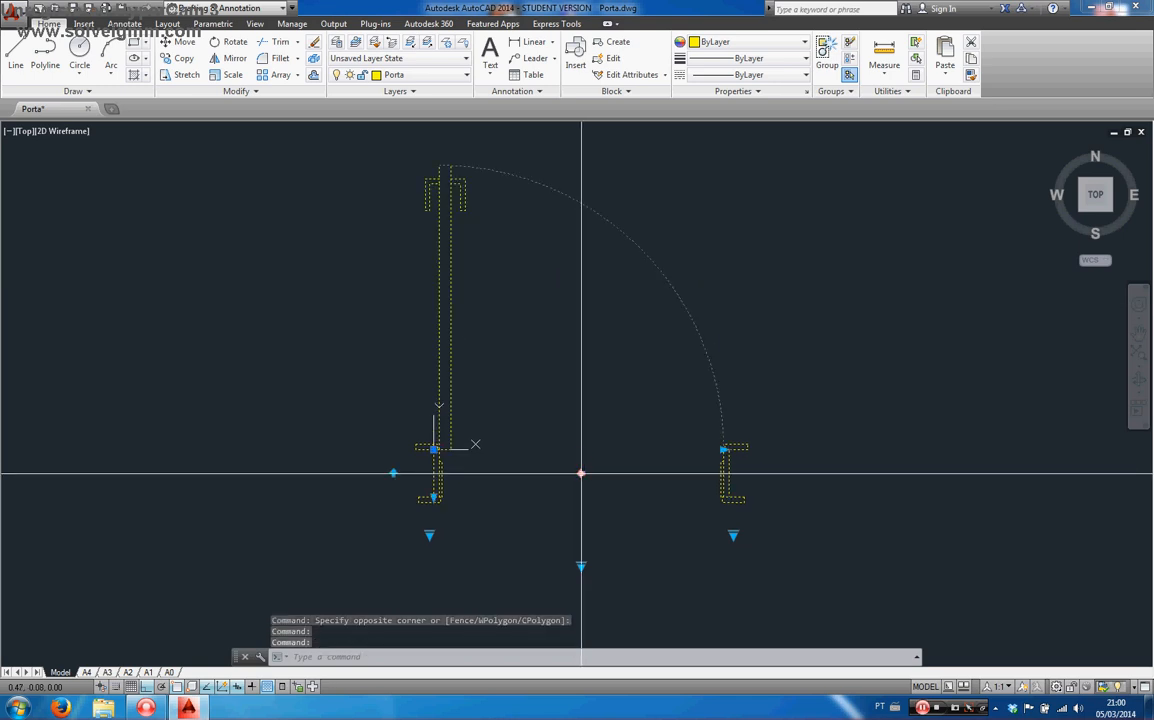
left_click(394, 473)
scroll(394, 470, "down", 2)
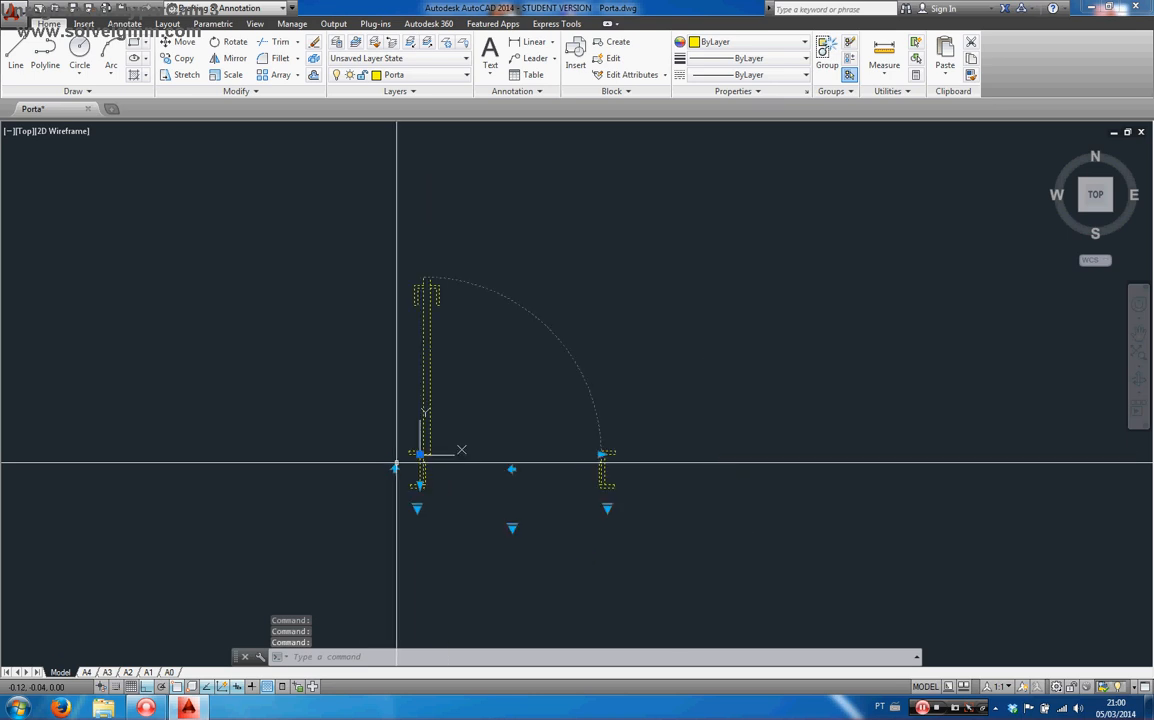
middle_click_drag(461, 480, 443, 438)
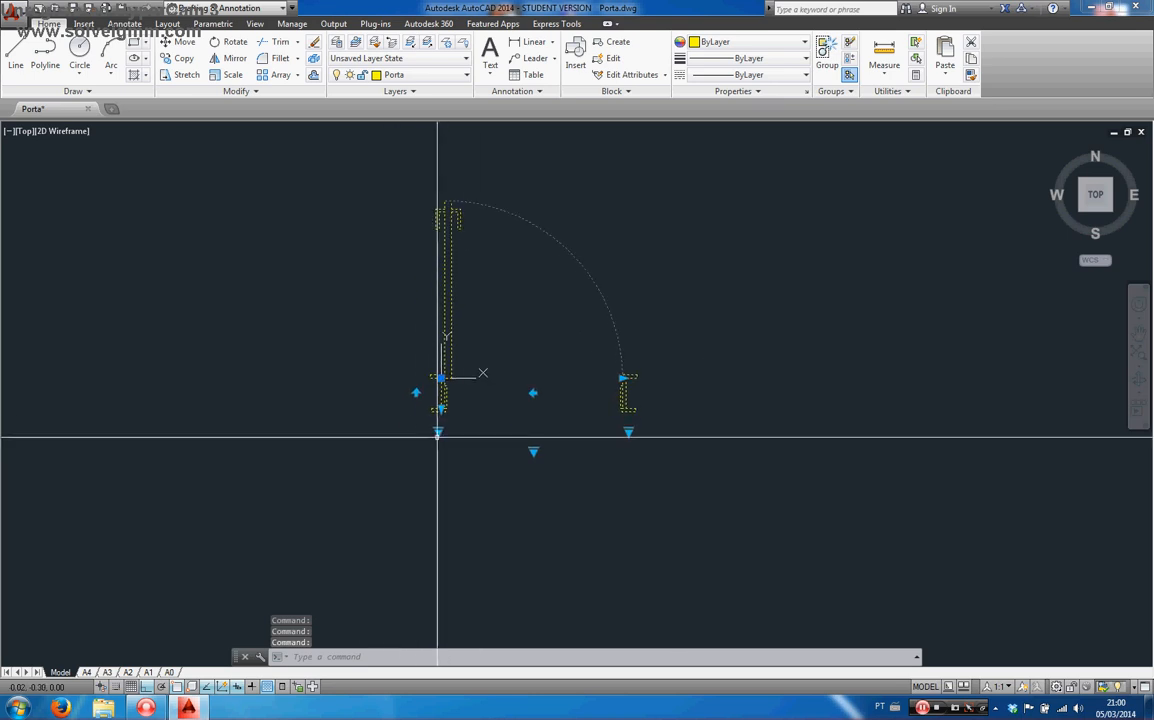
Step: Change the door frame's depth to 10 cm and back to 15 cm
left_click(439, 432)
left_click(455, 445)
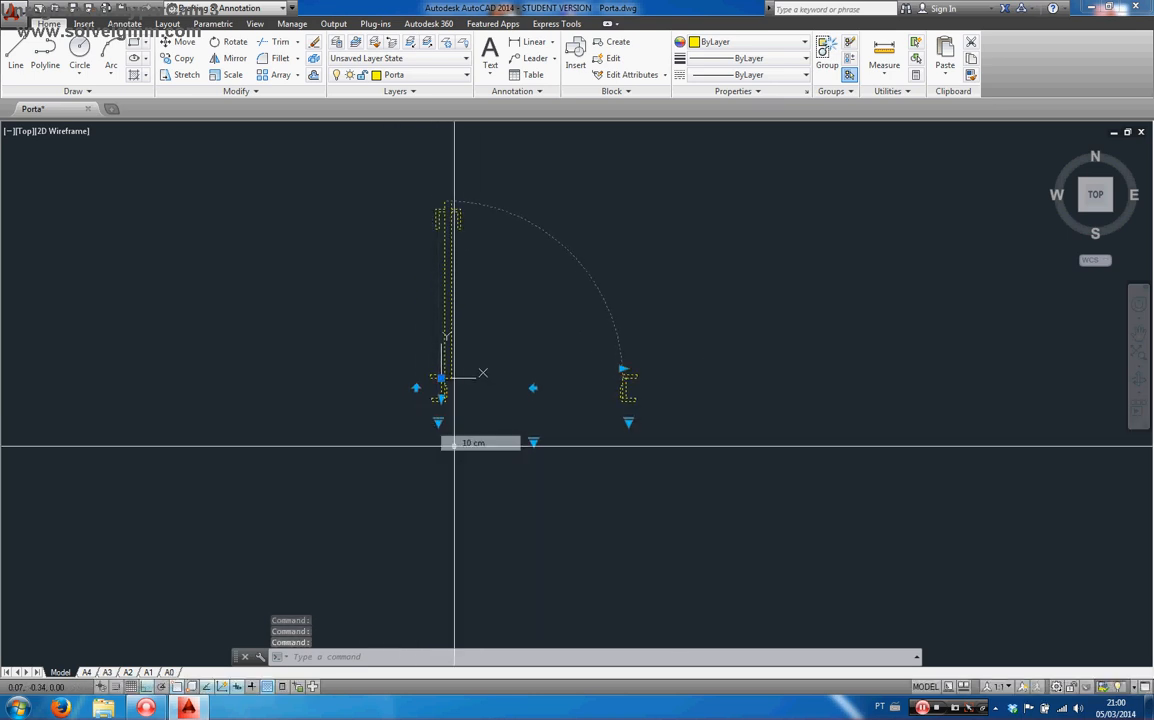
left_click(438, 421)
left_click(450, 511)
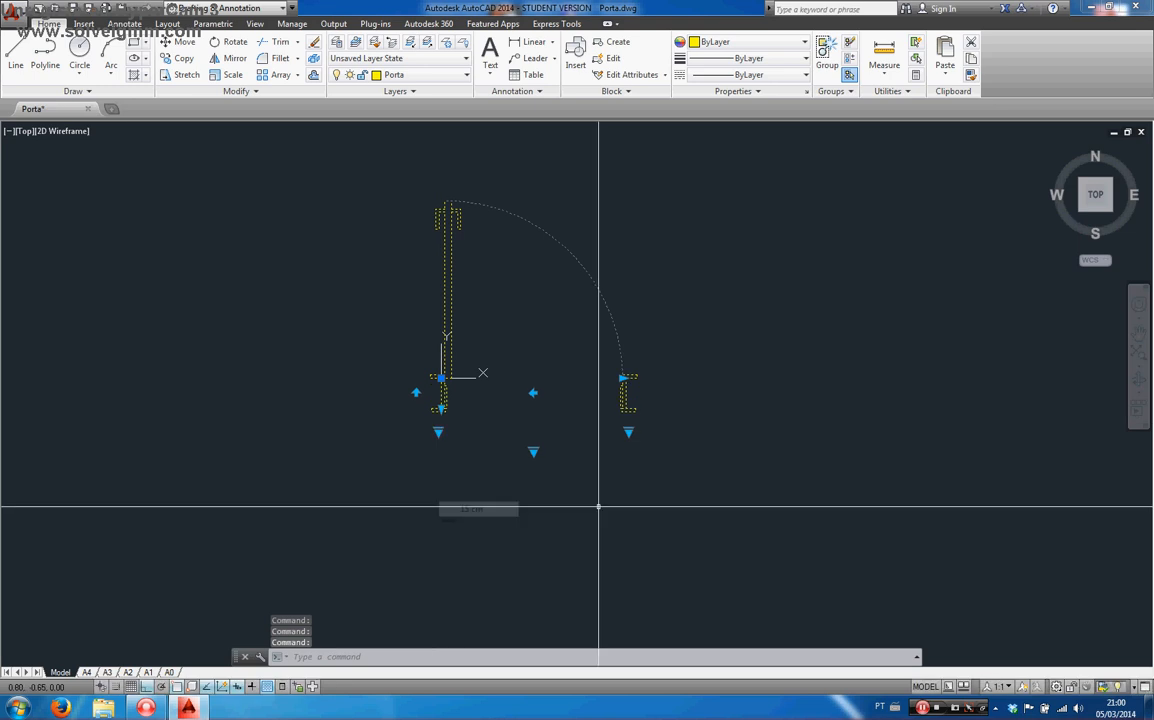
Step: Try the 1,1 metros door width and set the block's width to 80 cm
left_click(628, 431)
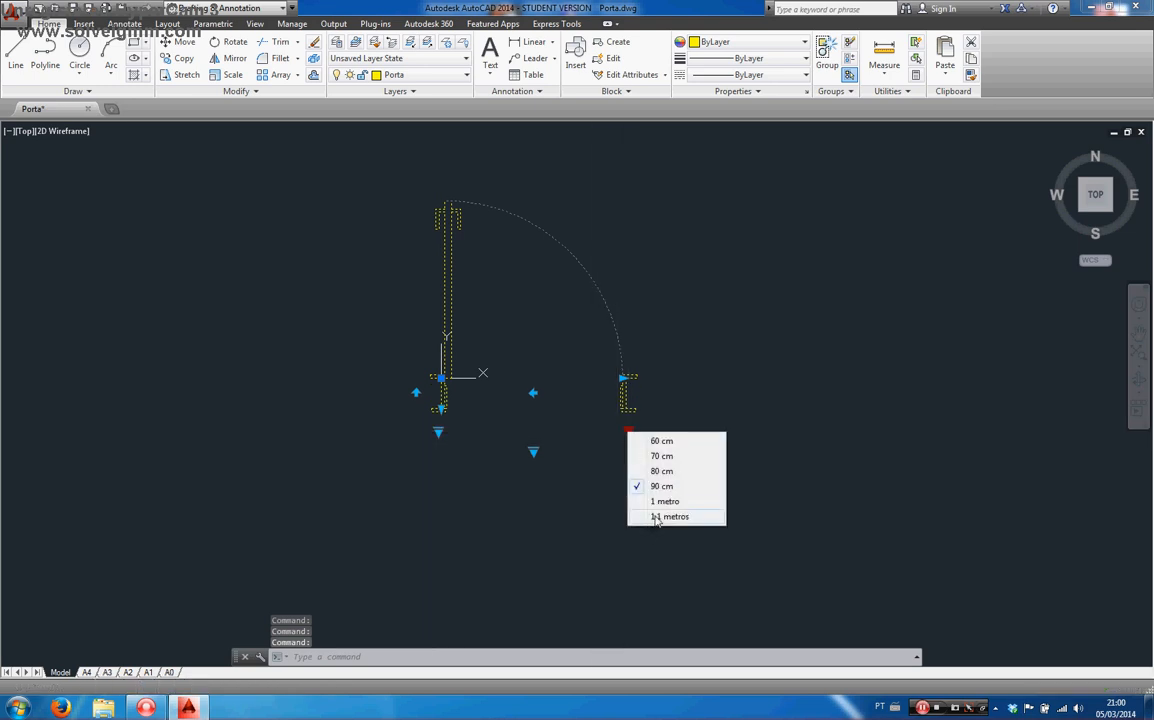
left_click(656, 518)
left_click(667, 432)
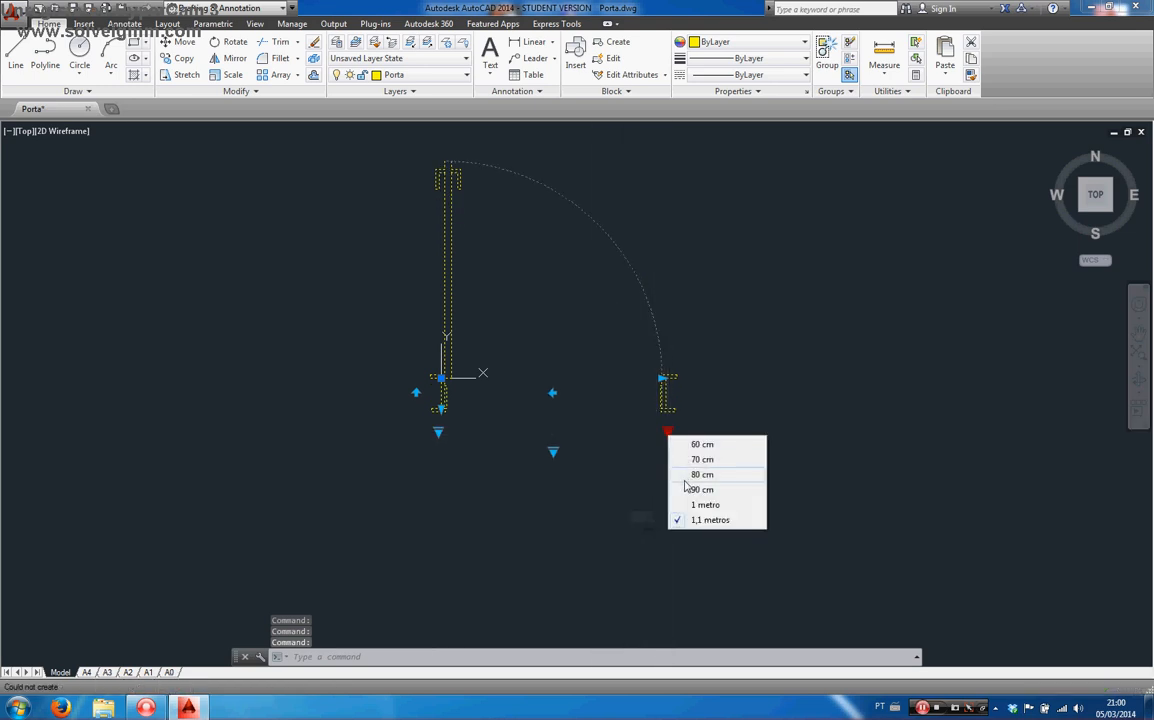
left_click(689, 477)
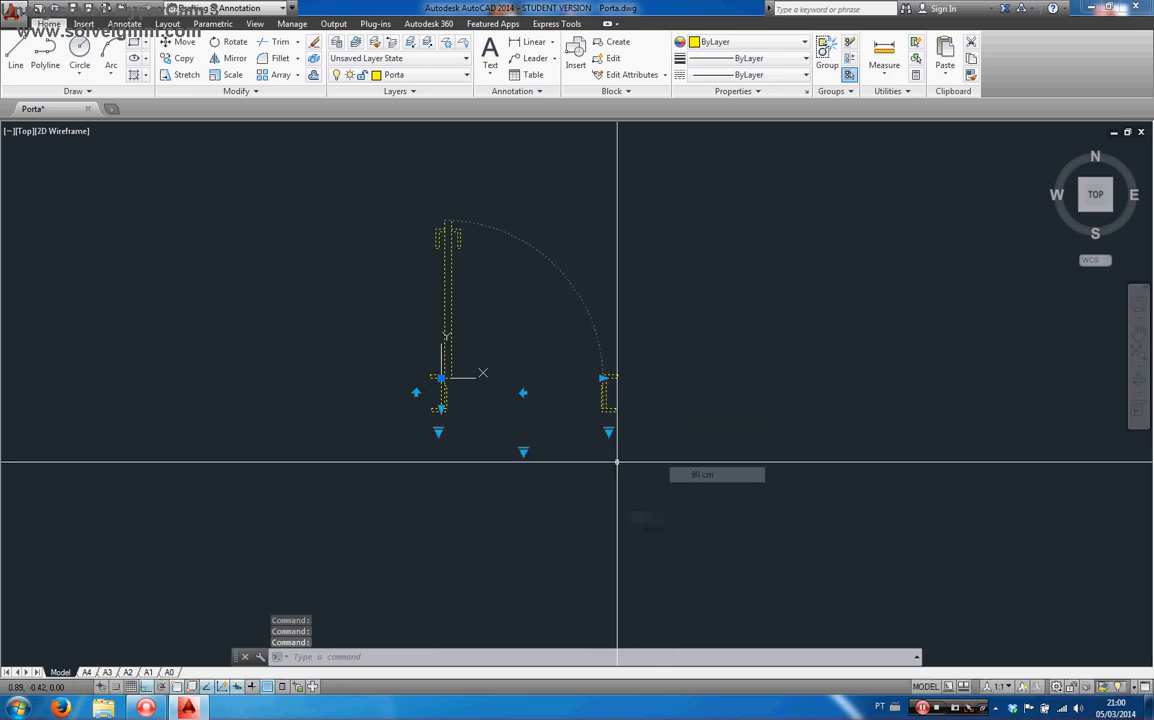
Step: Switch the door block to the state with lines across the opening and back, and deselect the block
left_click(523, 452)
left_click(530, 463)
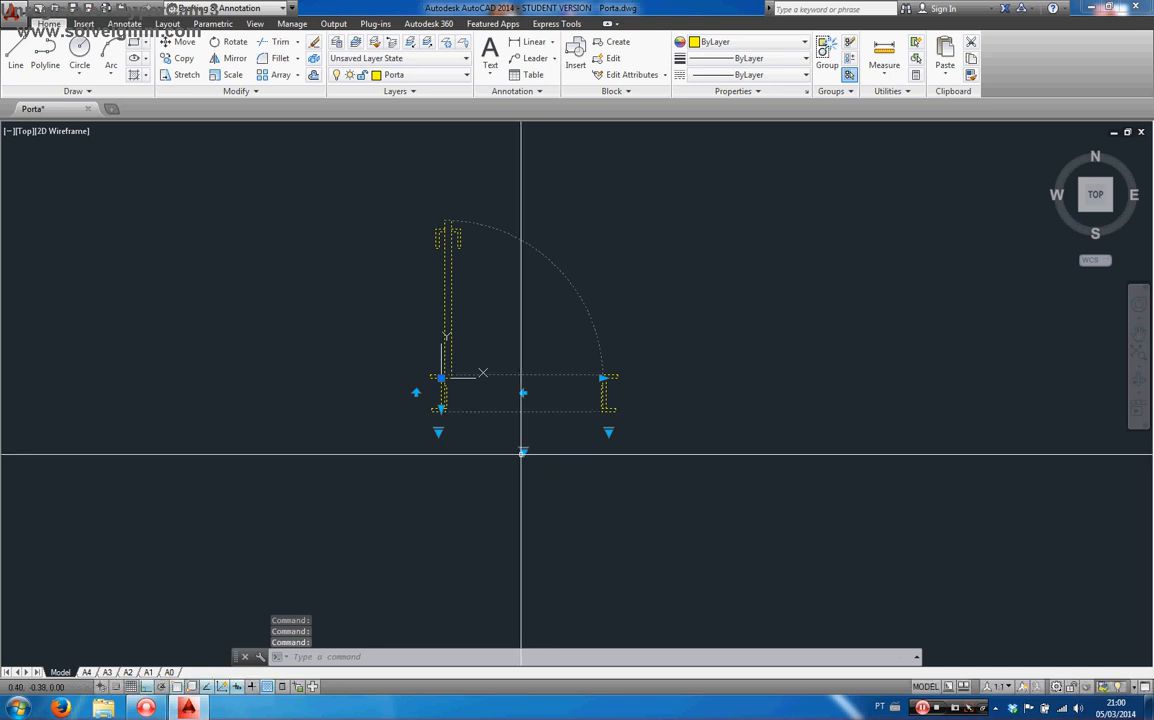
left_click(523, 452)
left_click(532, 479)
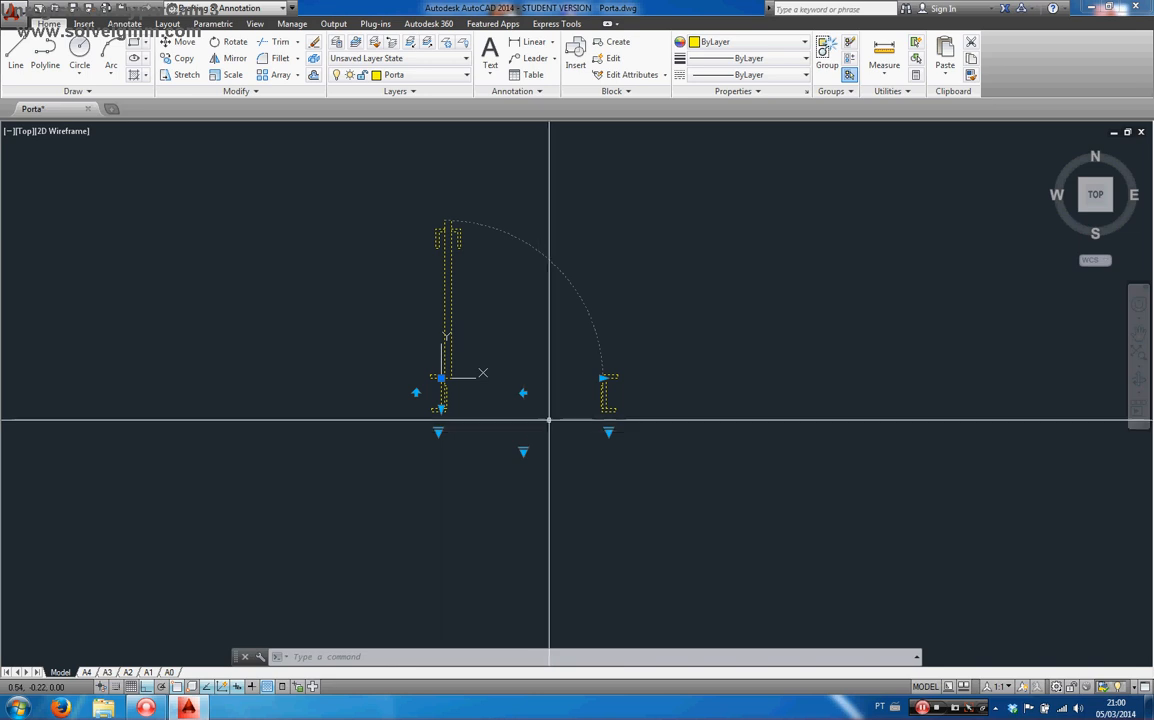
key("Escape")
Step: Explode the door block and check that the swing arc can be selected separately
middle_click_drag(559, 285, 616, 273)
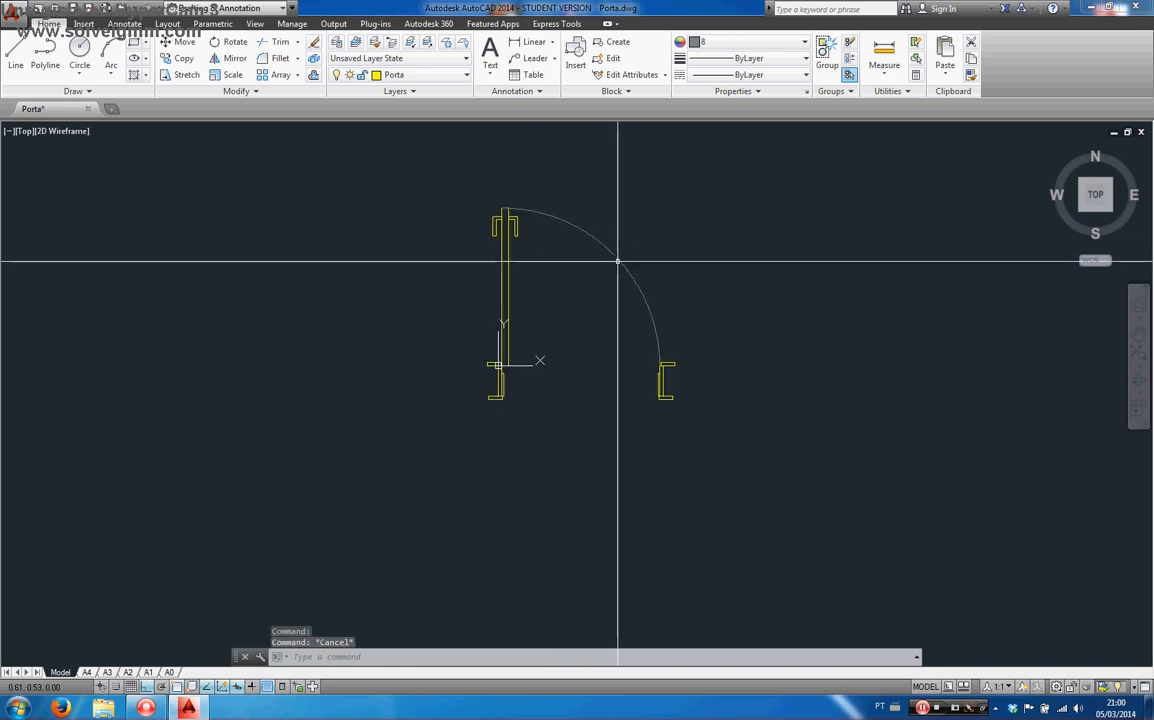
left_click(620, 259)
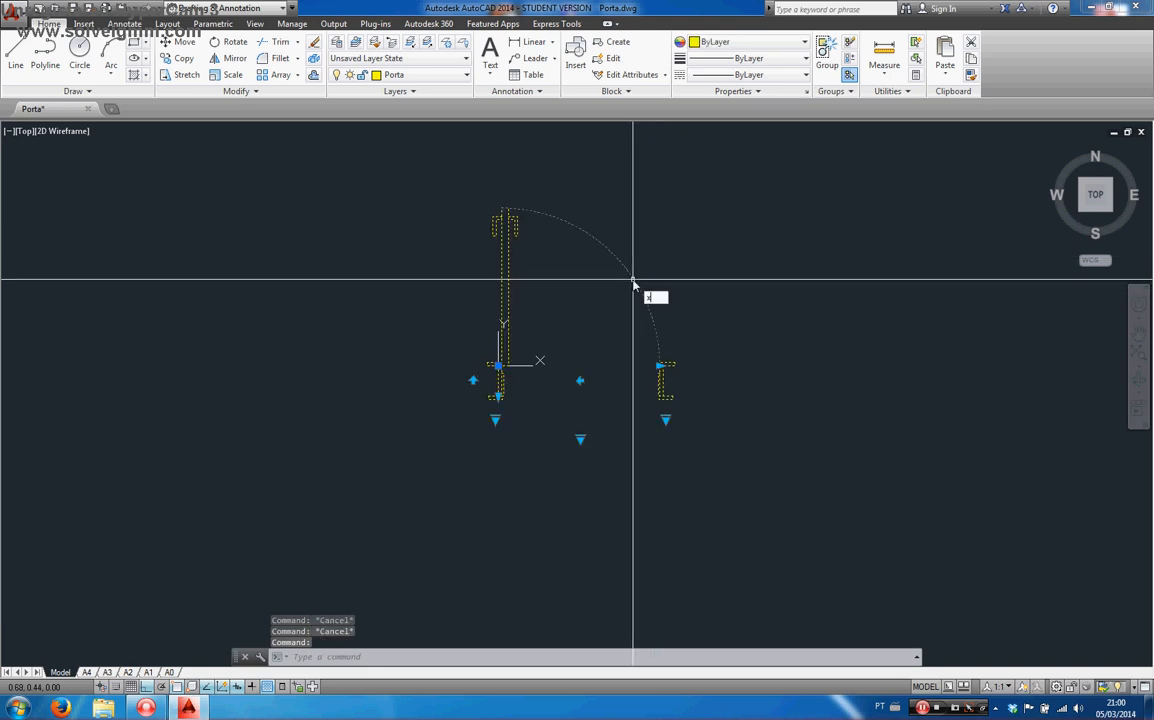
key("Return")
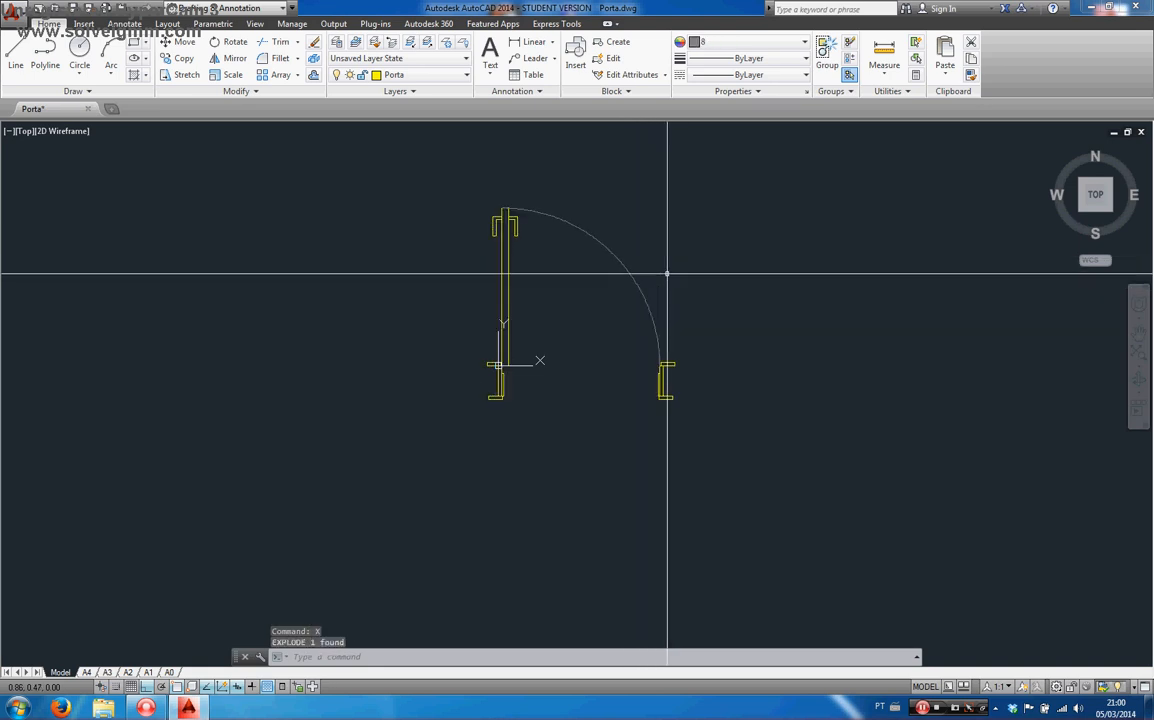
left_click(625, 318)
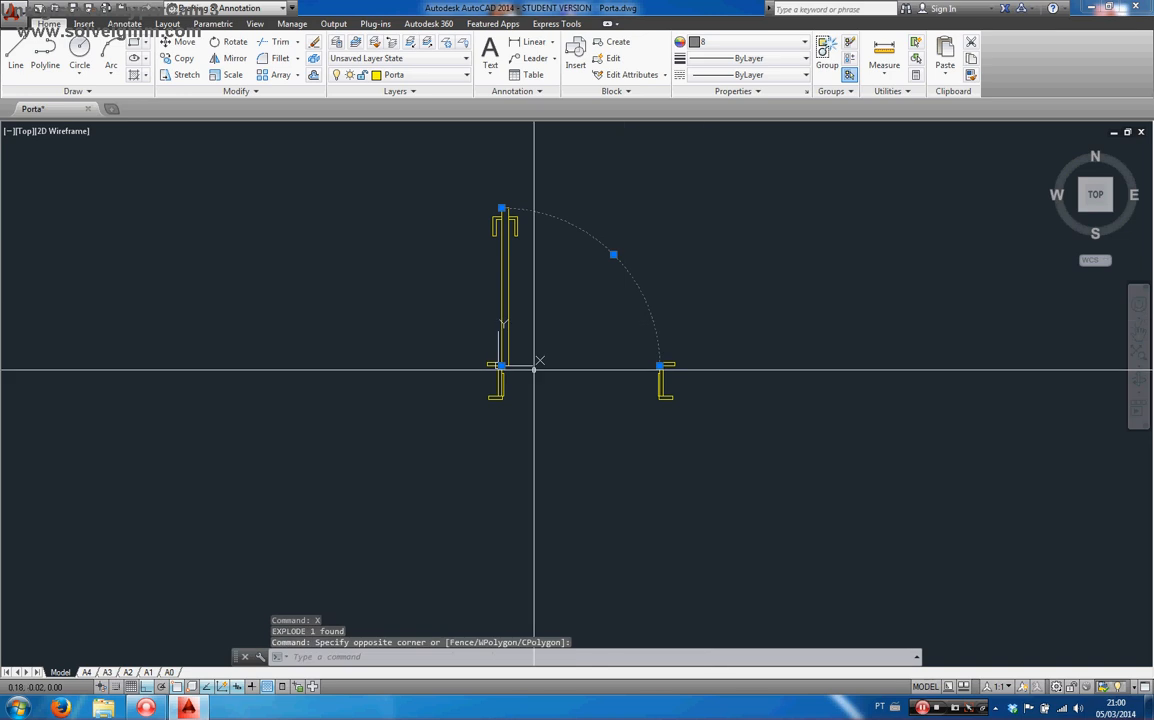
key("Escape")
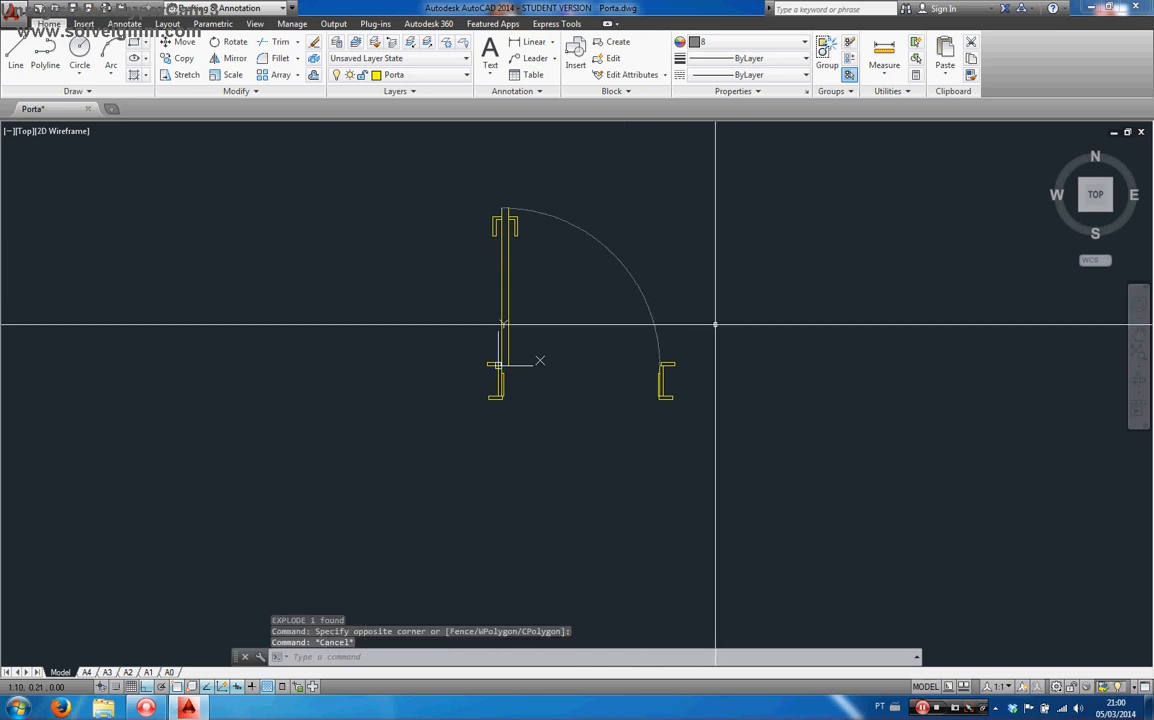
Step: Start a block definition named Porta with its base point at the origin corner of the hinge-side frame
type("B")
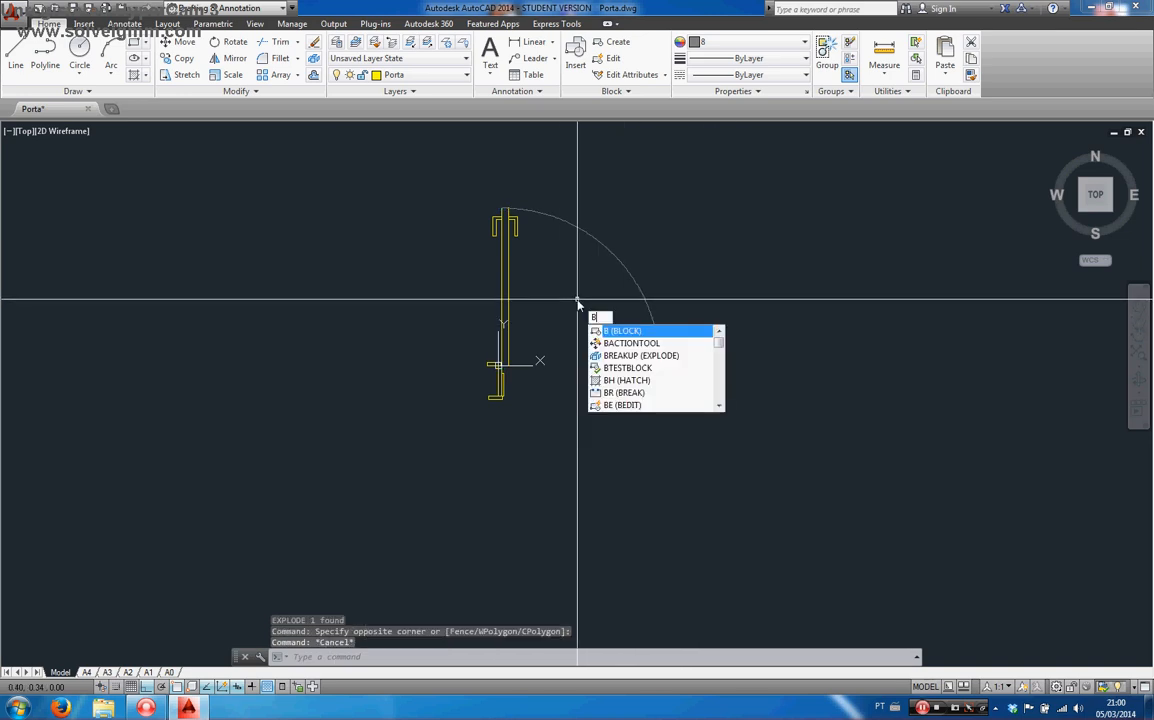
type("Lock")
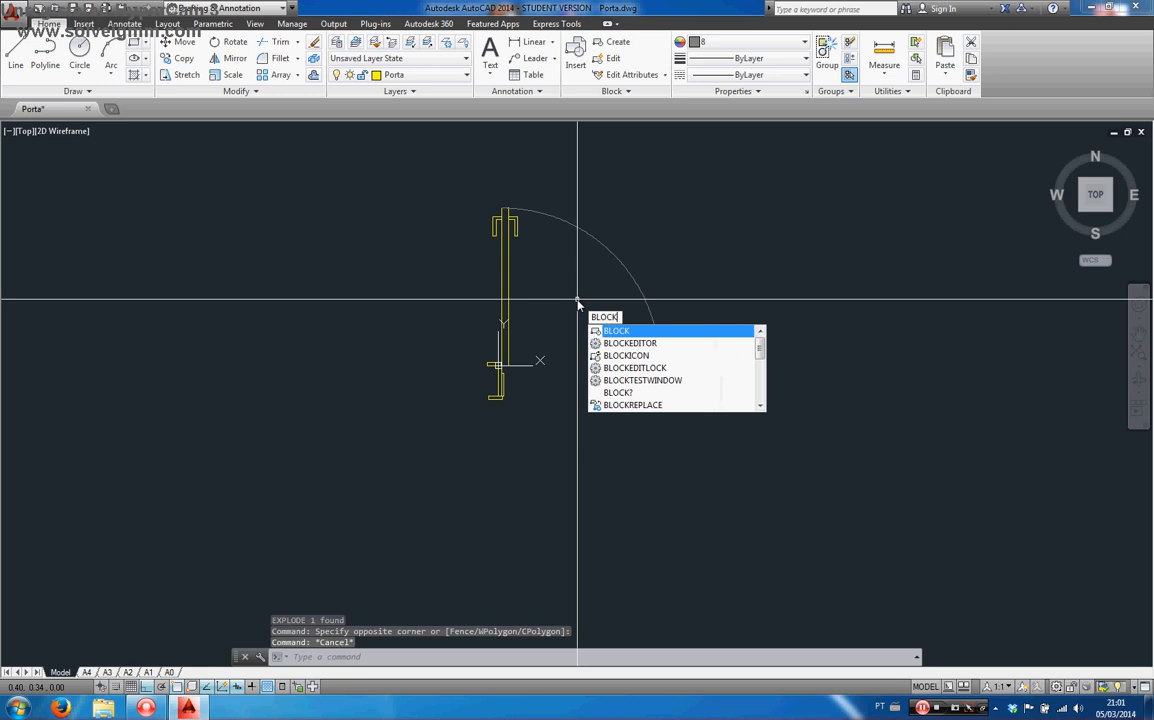
key("Return")
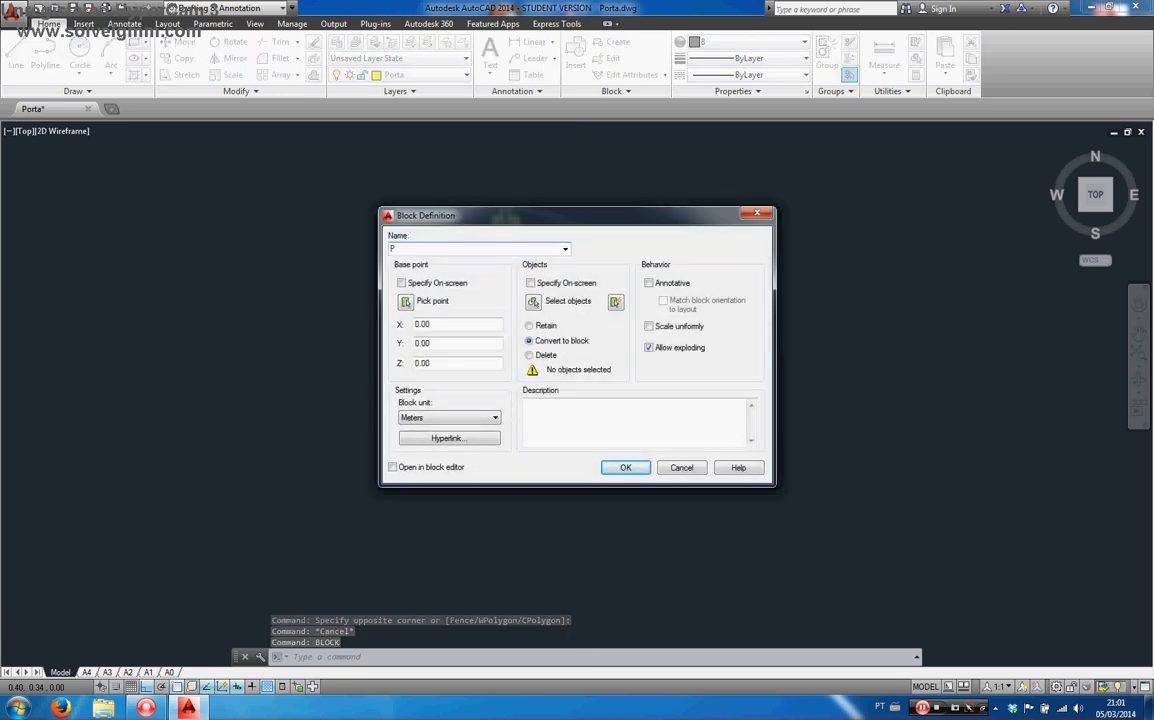
left_click(406, 302)
scroll(497, 368, "up", 5)
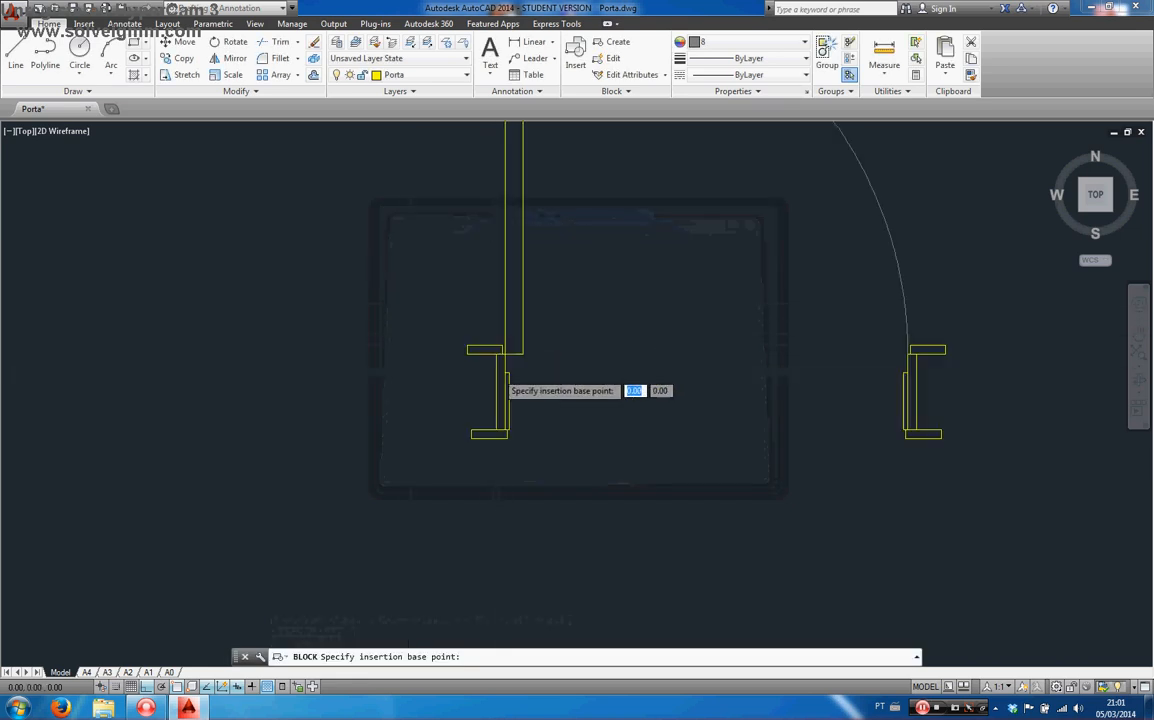
scroll(490, 325, "up", 4)
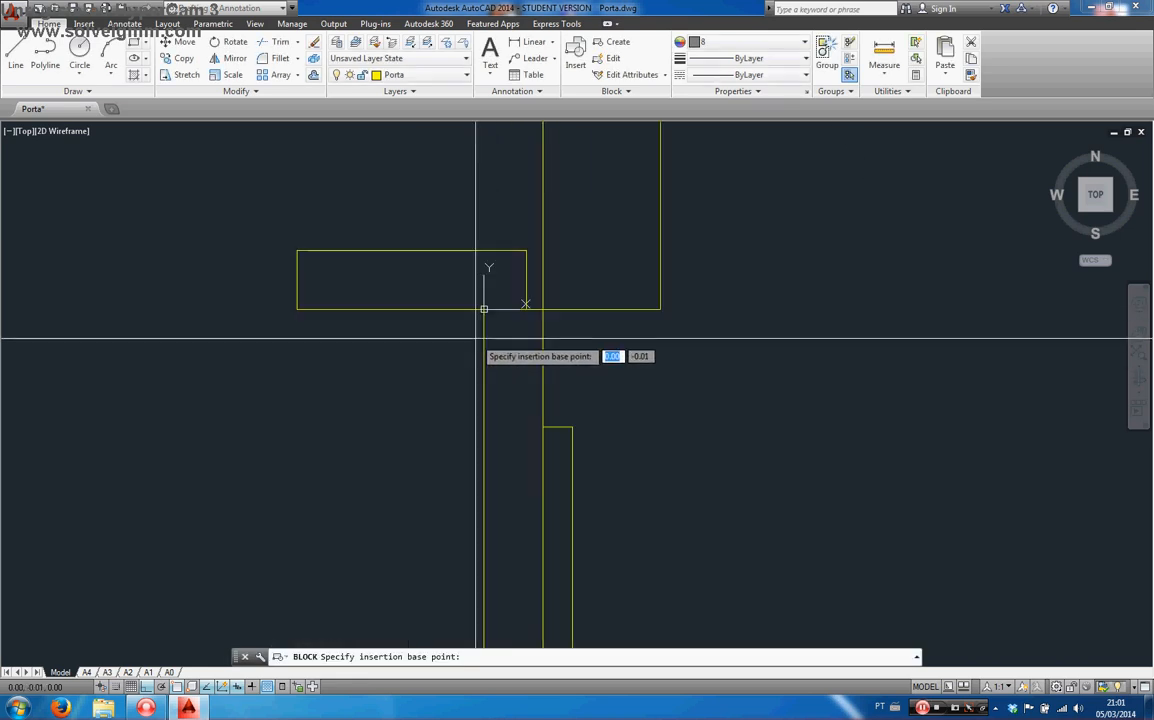
scroll(478, 311, "down", 2)
scroll(478, 313, "down", 2)
left_click(480, 315)
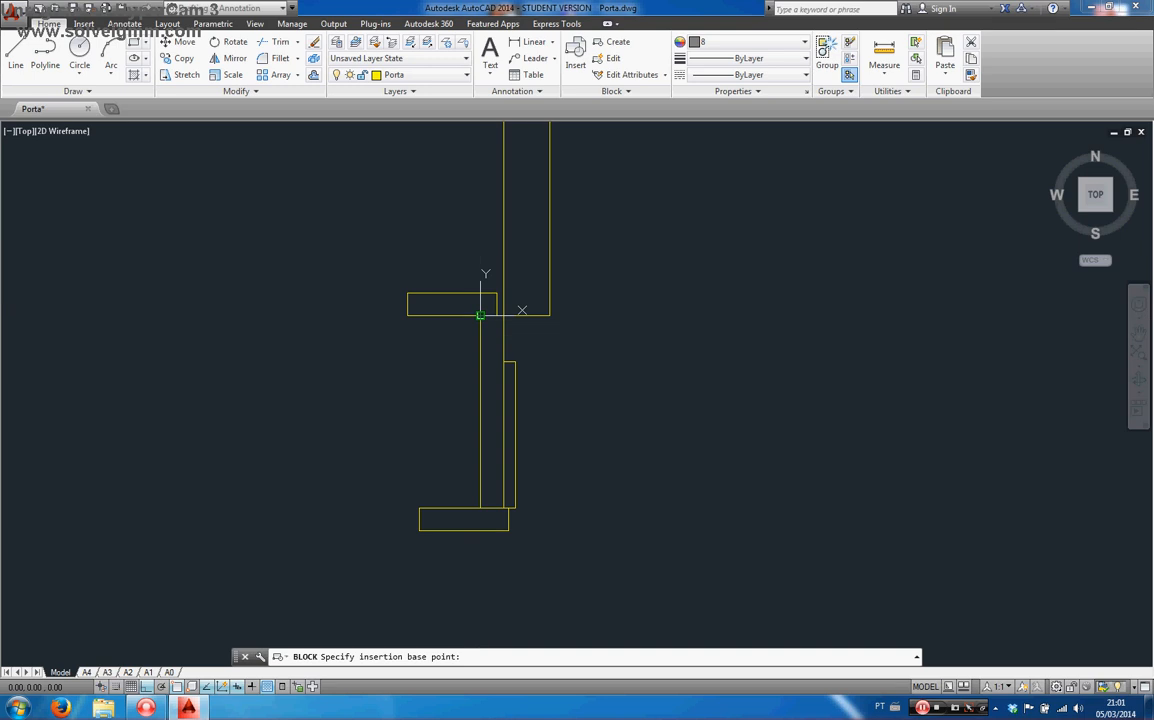
Step: Include all of the door, arc and frame objects in the definition and redefine the existing Porta block
left_click(533, 302)
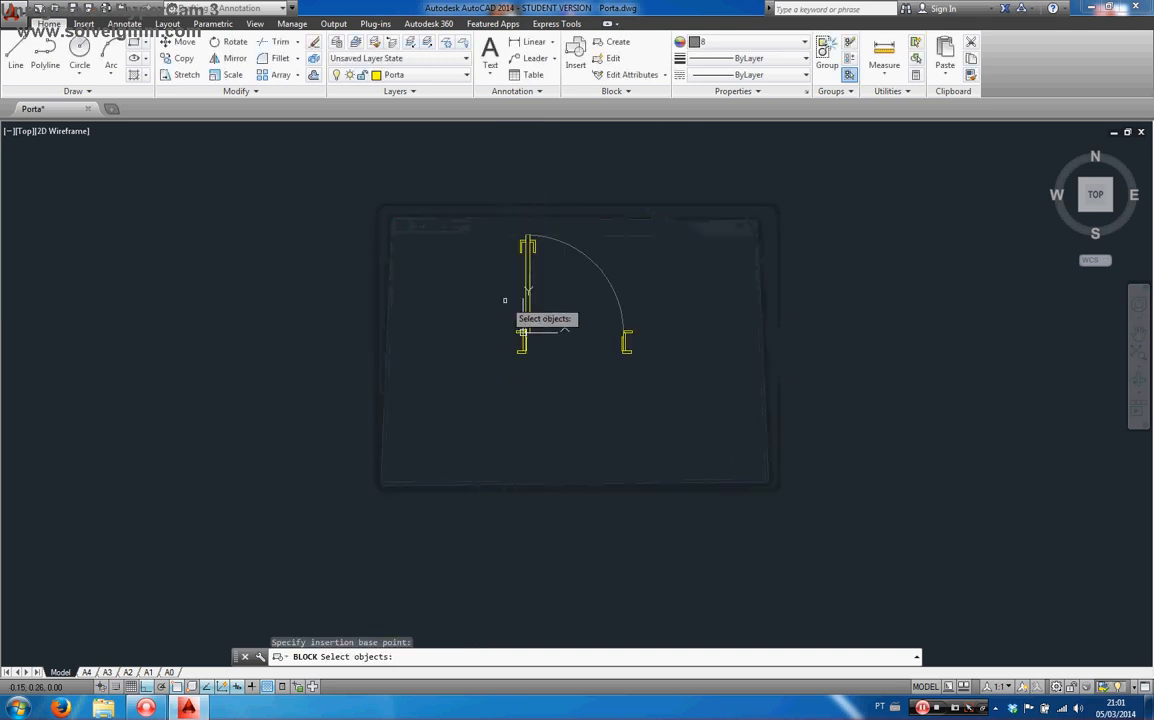
left_click(492, 212)
left_click(682, 380)
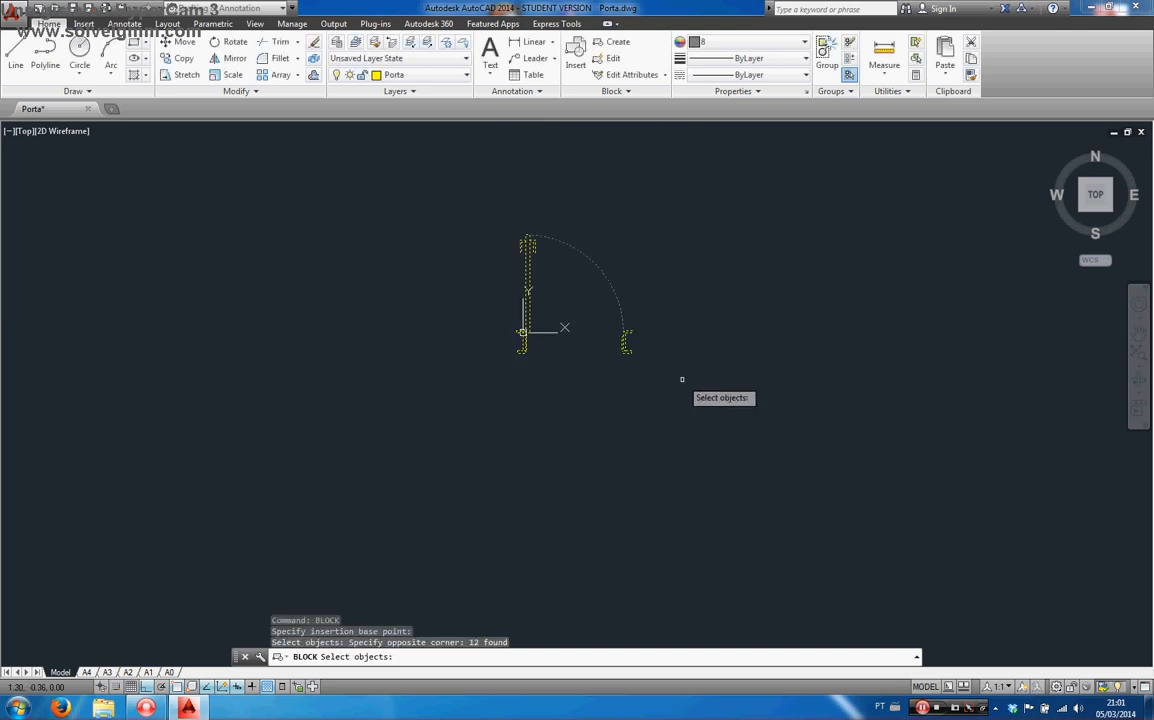
key("Return")
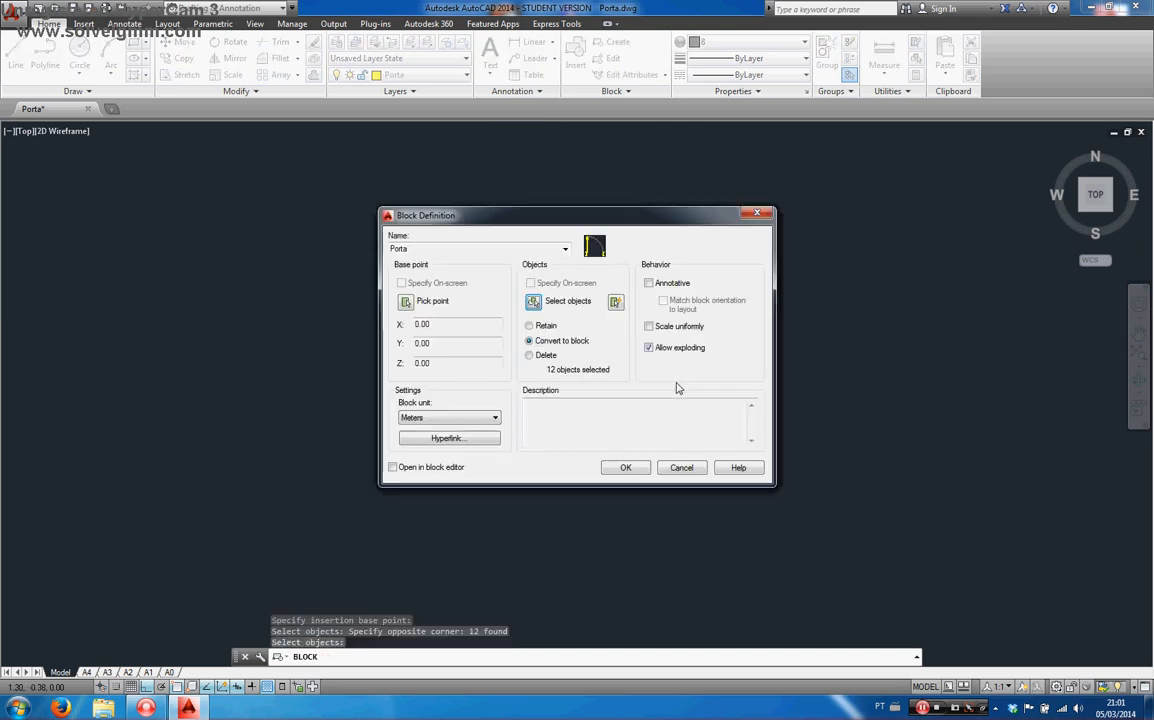
left_click(627, 468)
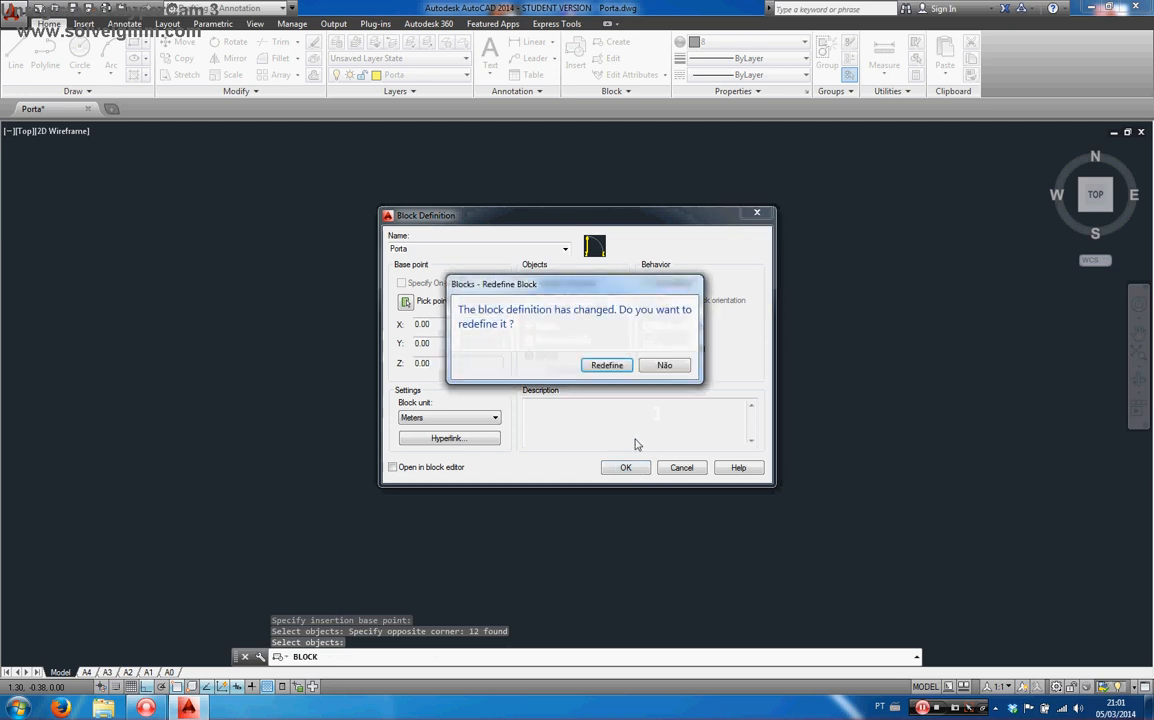
left_click(606, 365)
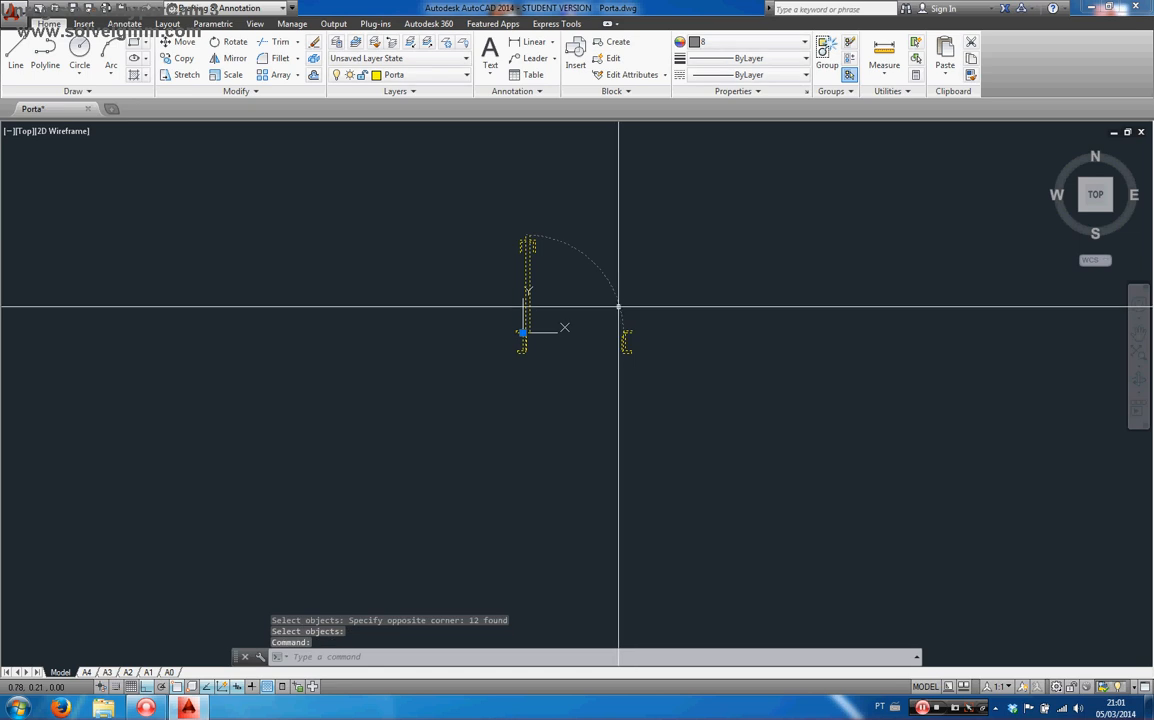
Step: Open the Porta block in the Block Editor and display the object properties
double_click(620, 311)
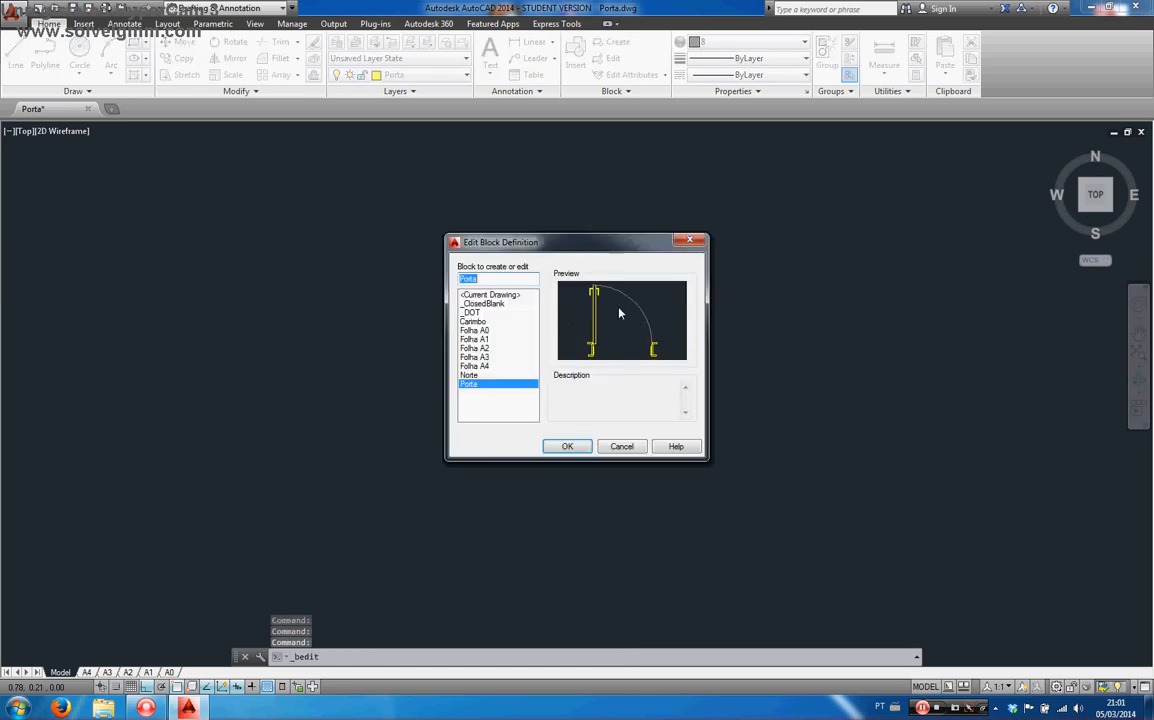
key("Return")
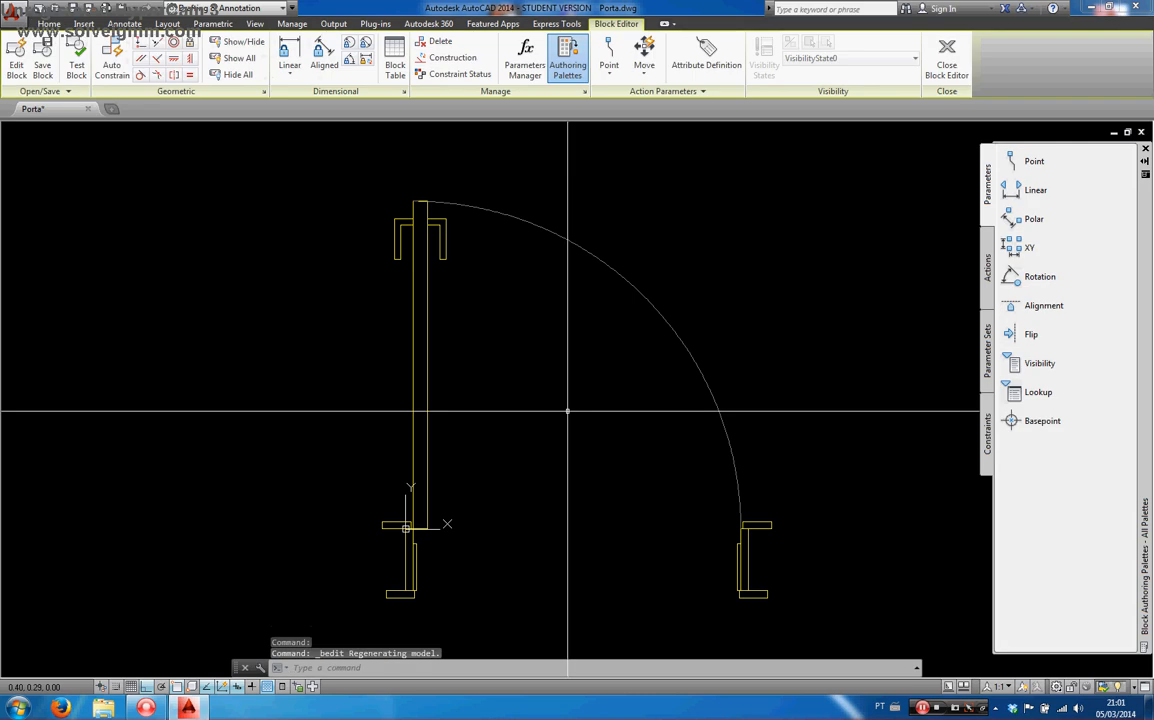
middle_click_drag(565, 437, 553, 390)
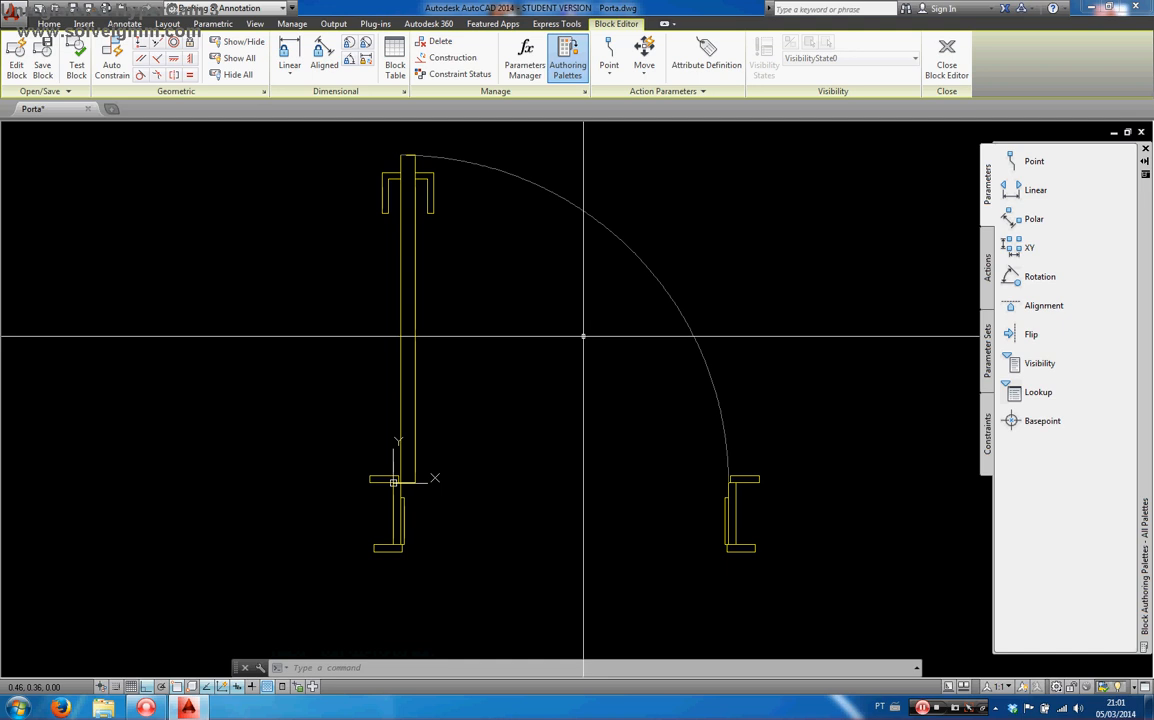
key("ctrl+1")
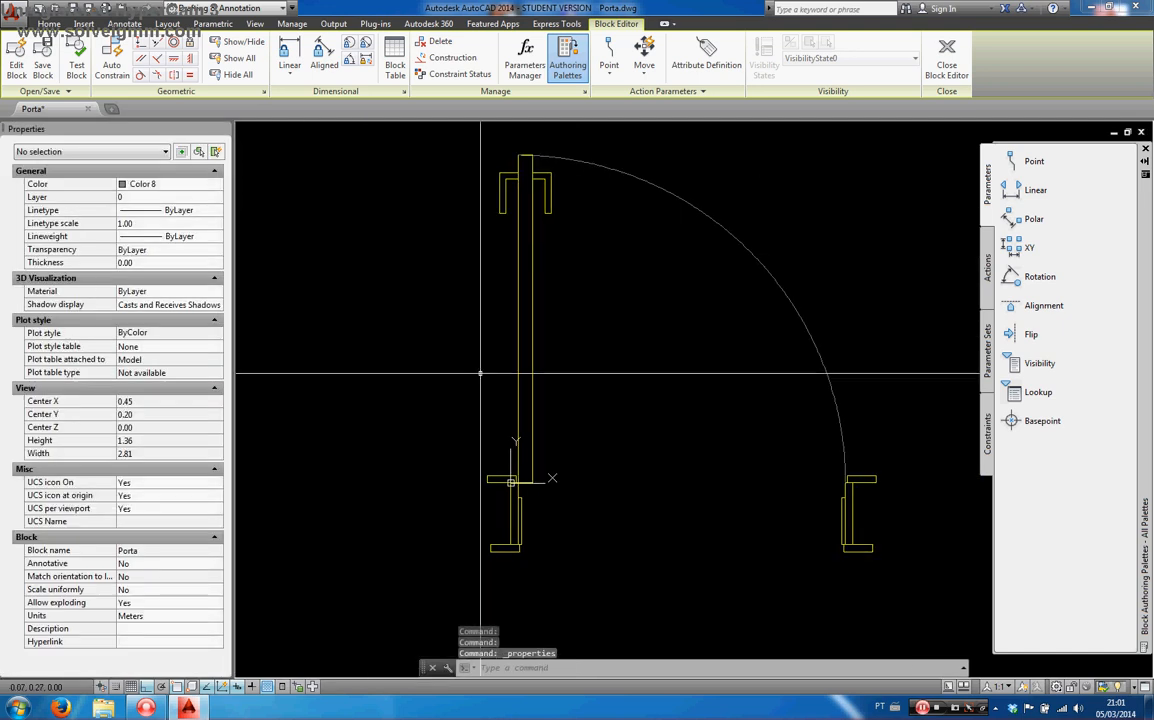
middle_click_drag(628, 402, 536, 394)
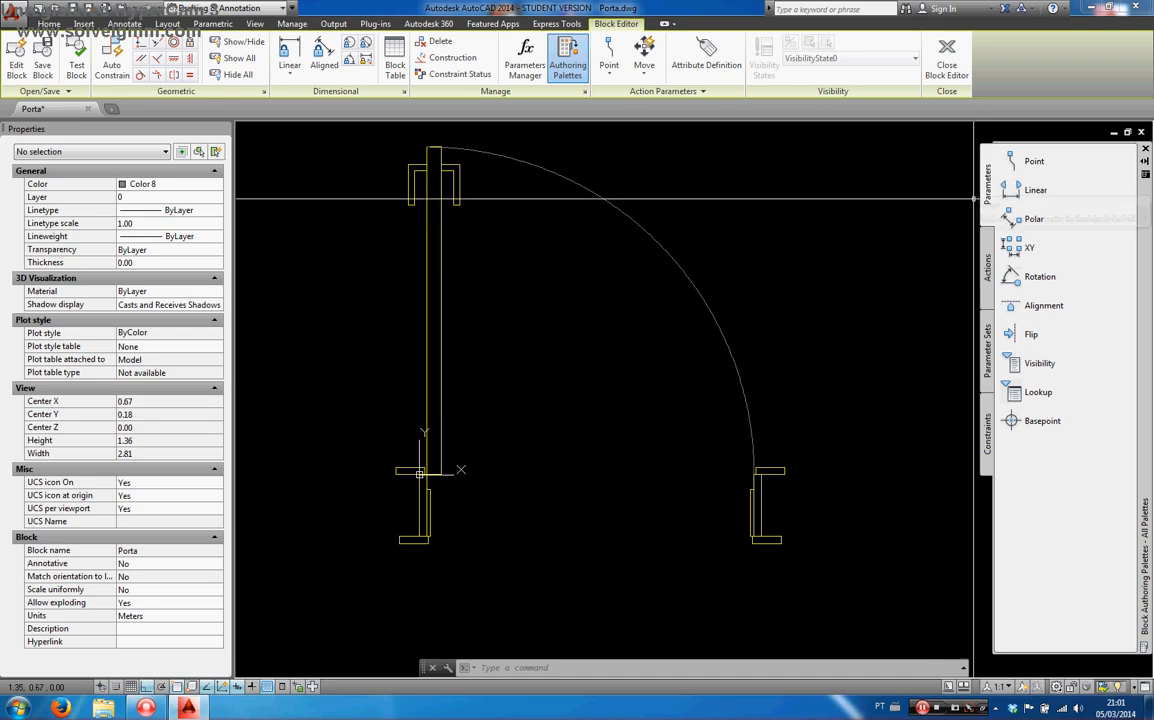
Step: Add a 0.80 linear parameter across the door opening between the inner frame corners, with its label about 0.33 below them
left_click(1035, 190)
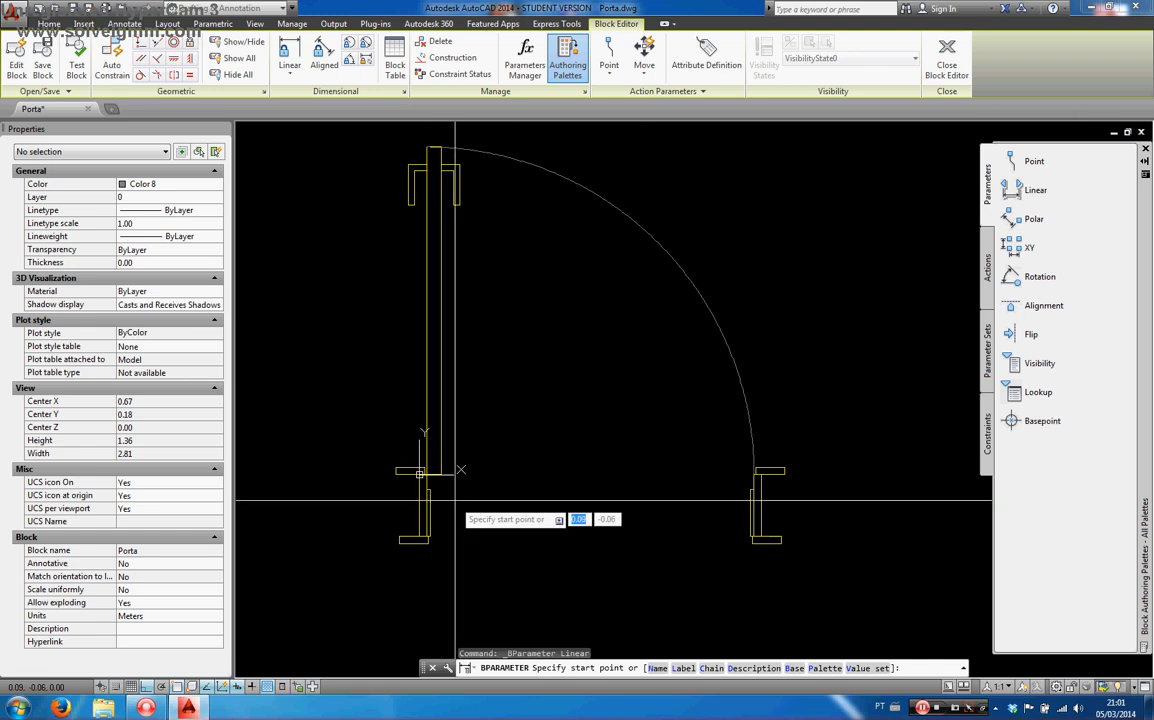
scroll(440, 500, "up", 6)
scroll(340, 410, "down", 3)
left_click(304, 394)
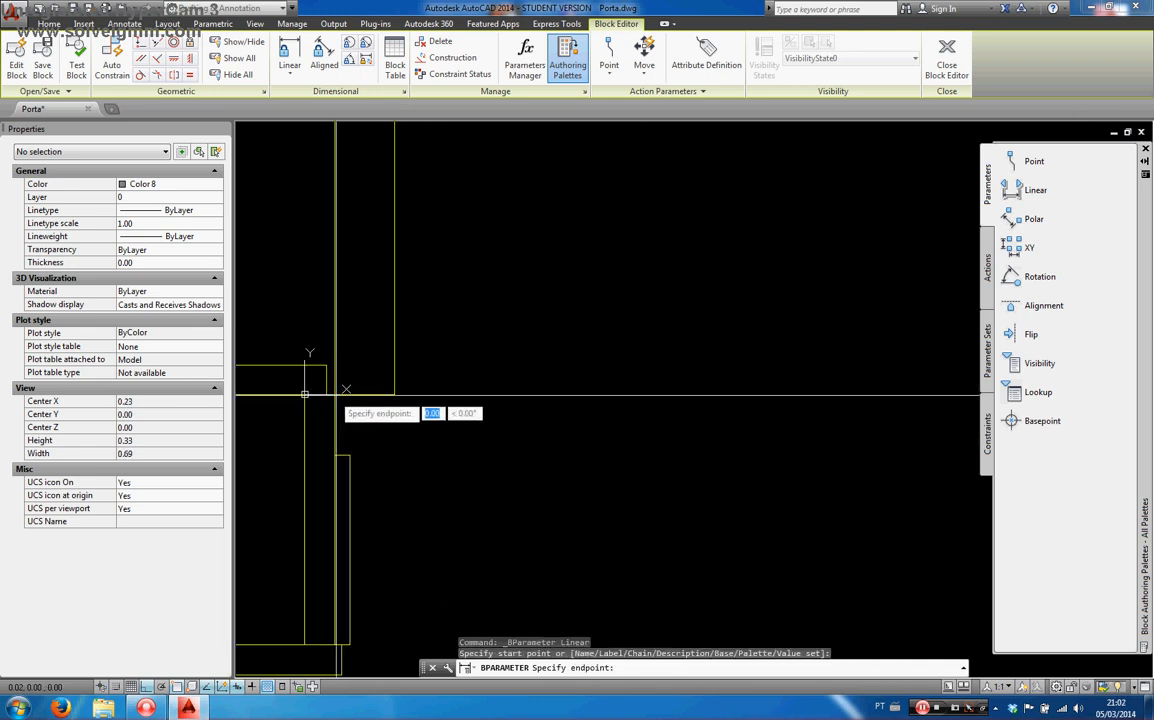
scroll(309, 392, "down", 2)
scroll(845, 395, "up", 2)
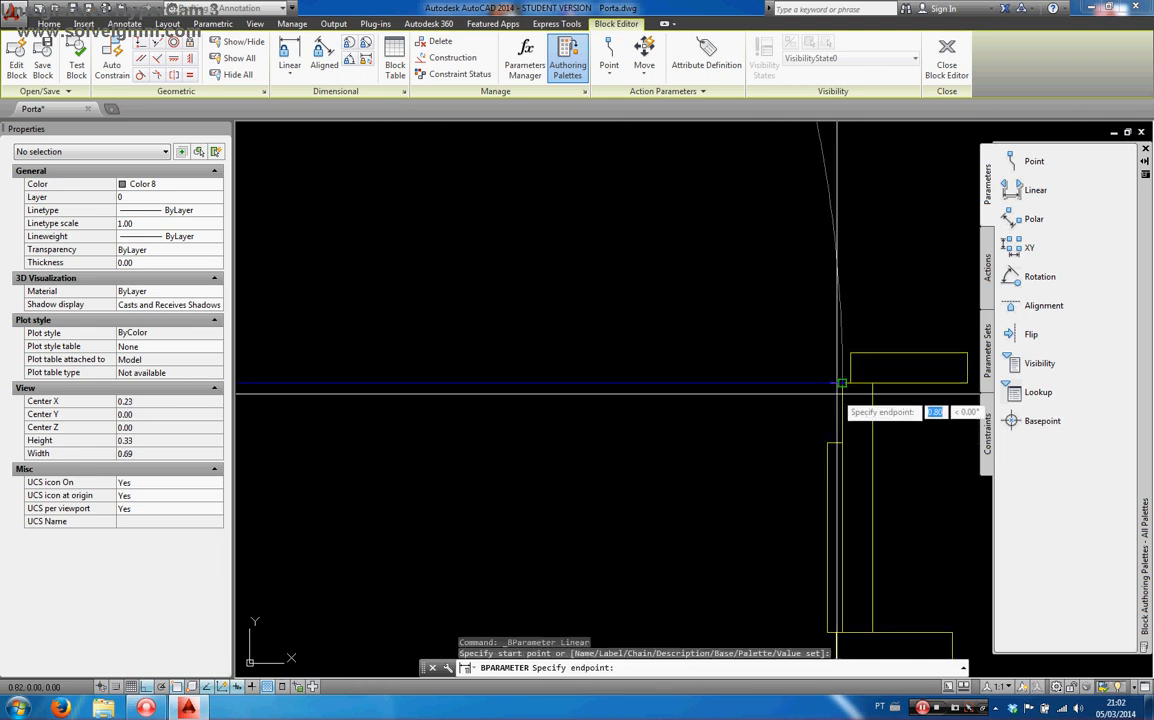
left_click(840, 342)
scroll(837, 275, "down", 2)
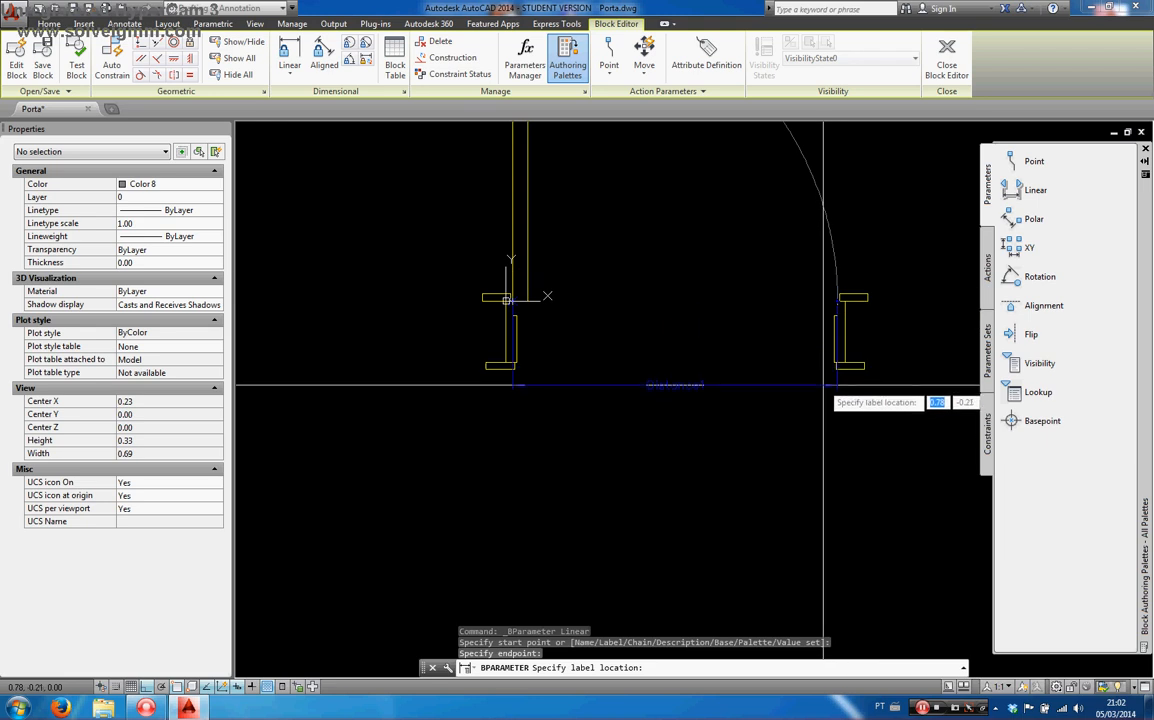
left_click(826, 437)
key("Escape")
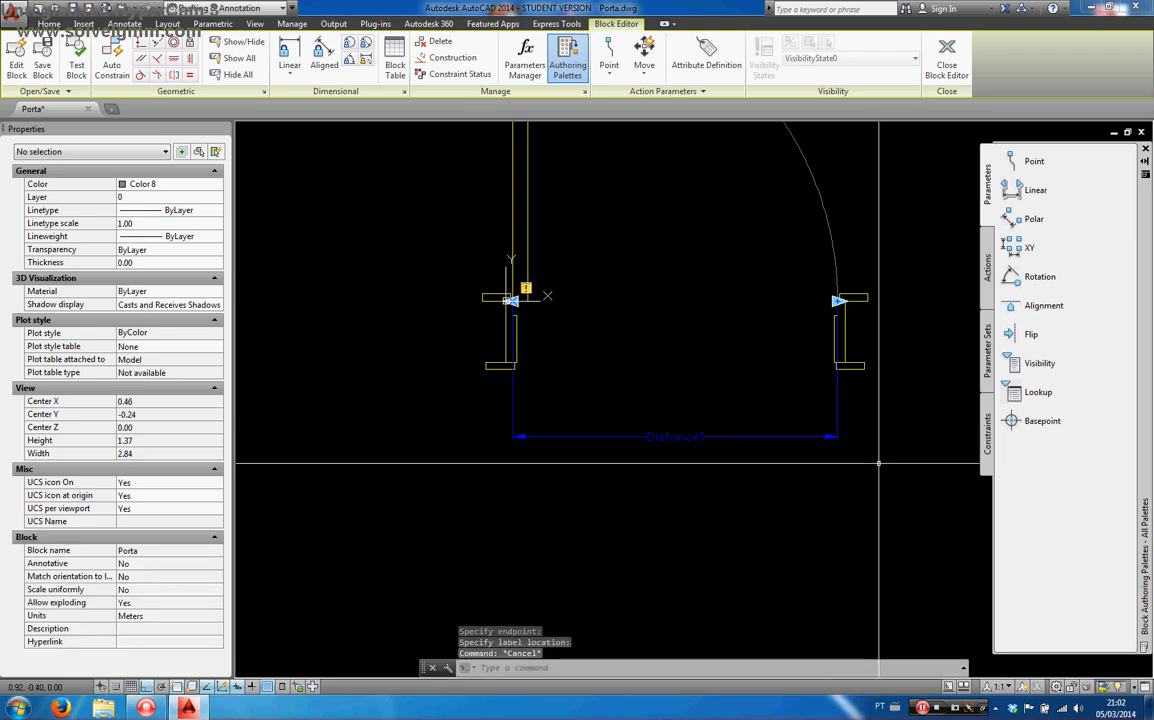
Step: Draw a 0.1 guide line straight down from the strike-side frame's lower outer corner, continued by a horizontal line about 0.20 long towards the hinge
type("l")
key("Return")
scroll(868, 390, "up", 3)
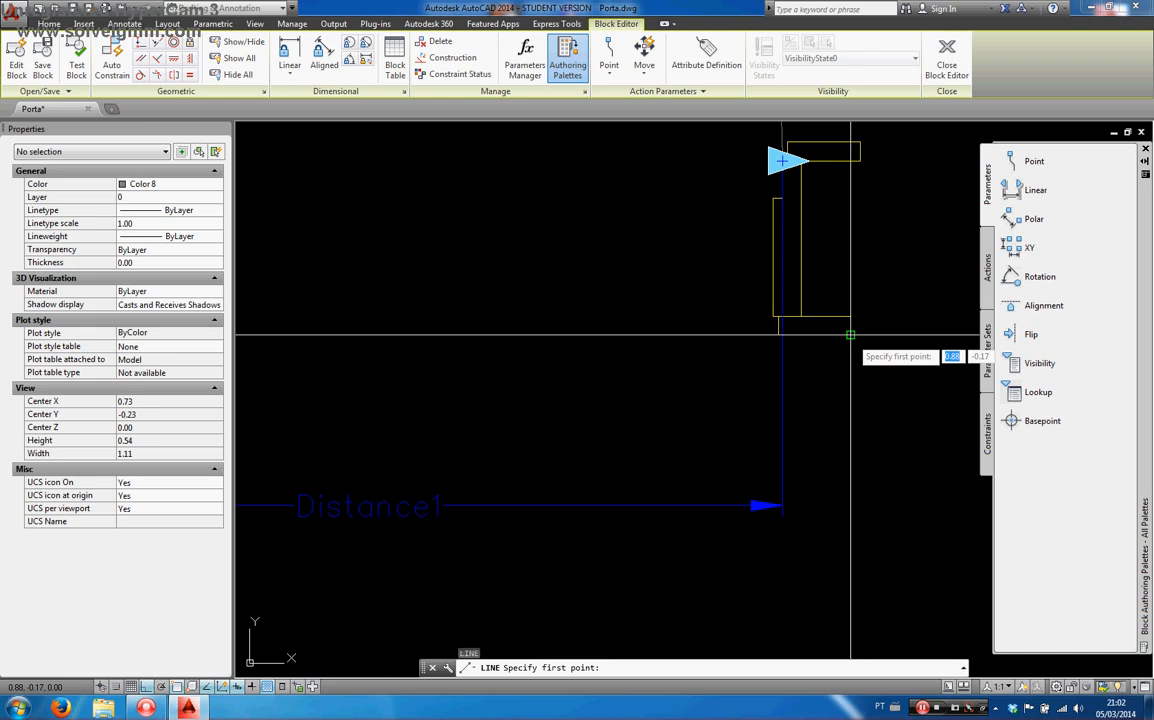
left_click(851, 334)
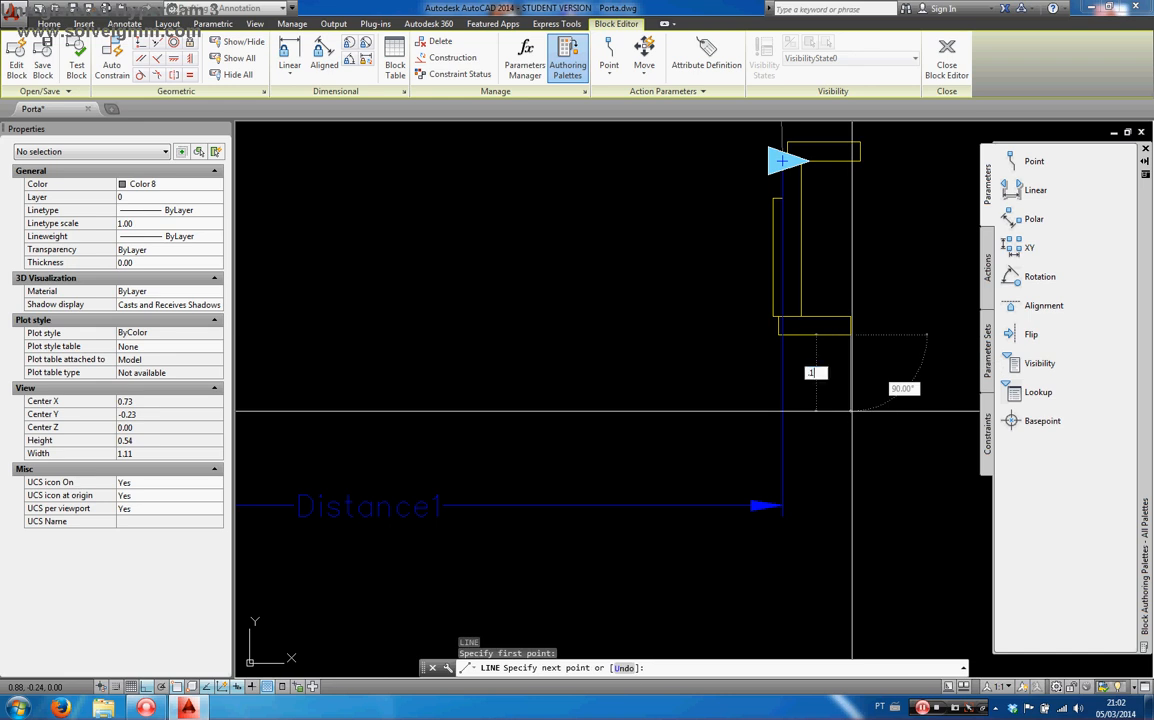
type(".1")
key("Return")
left_click(644, 437)
key("Escape")
Step: Move the linear parameter's dimension line up to the free end of the horizontal guide line
left_click(622, 498)
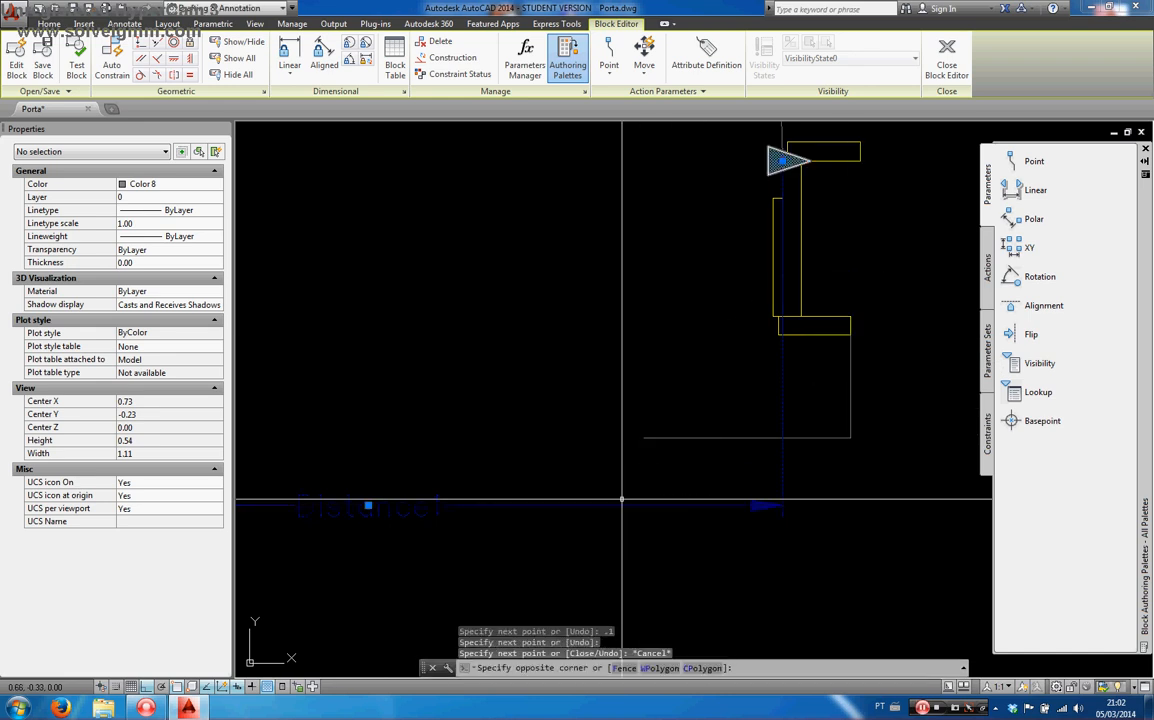
left_click(628, 515)
scroll(636, 505, "down", 2)
left_click(505, 507)
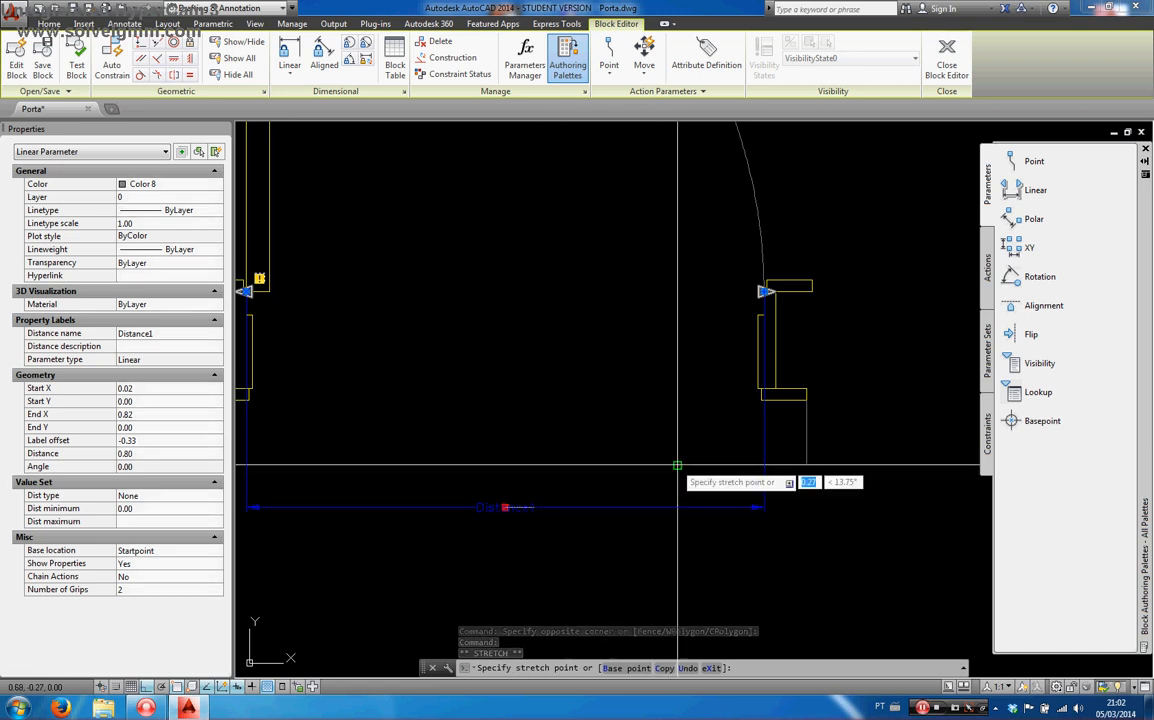
left_click(677, 465)
key("Escape")
Step: Erase the two guide lines below the strike-side frame
left_click(803, 470)
left_click(800, 452)
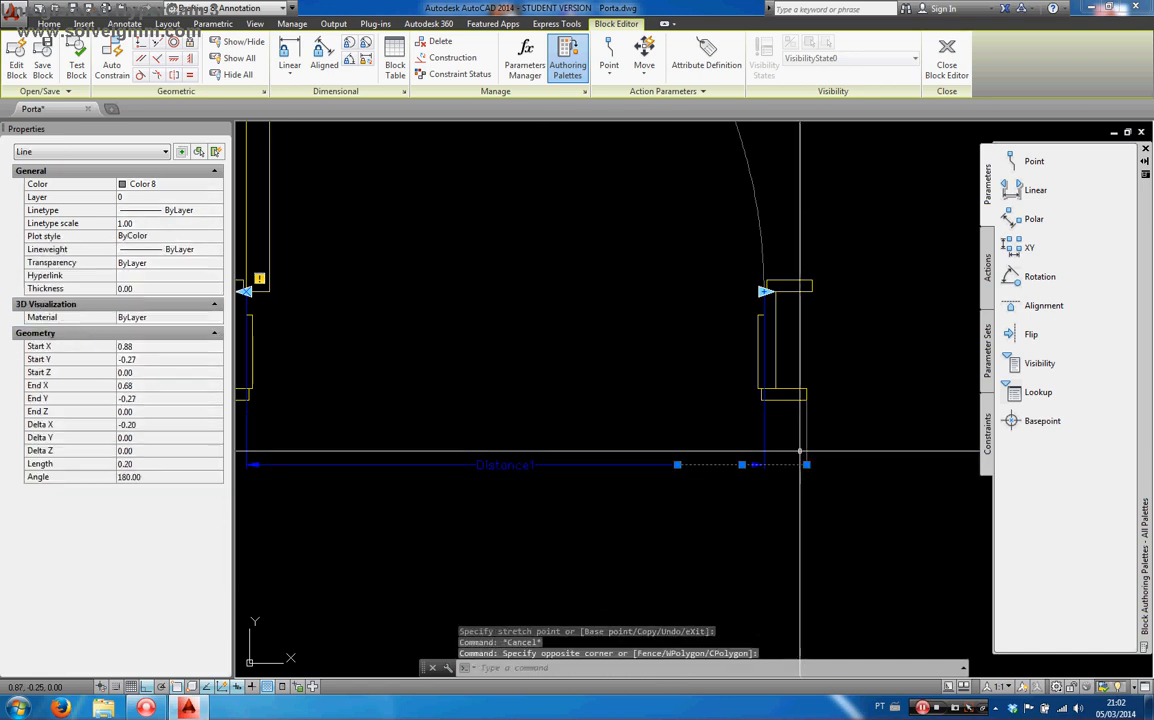
left_click(806, 466)
type("E")
key("Return")
scroll(810, 466, "down", 2)
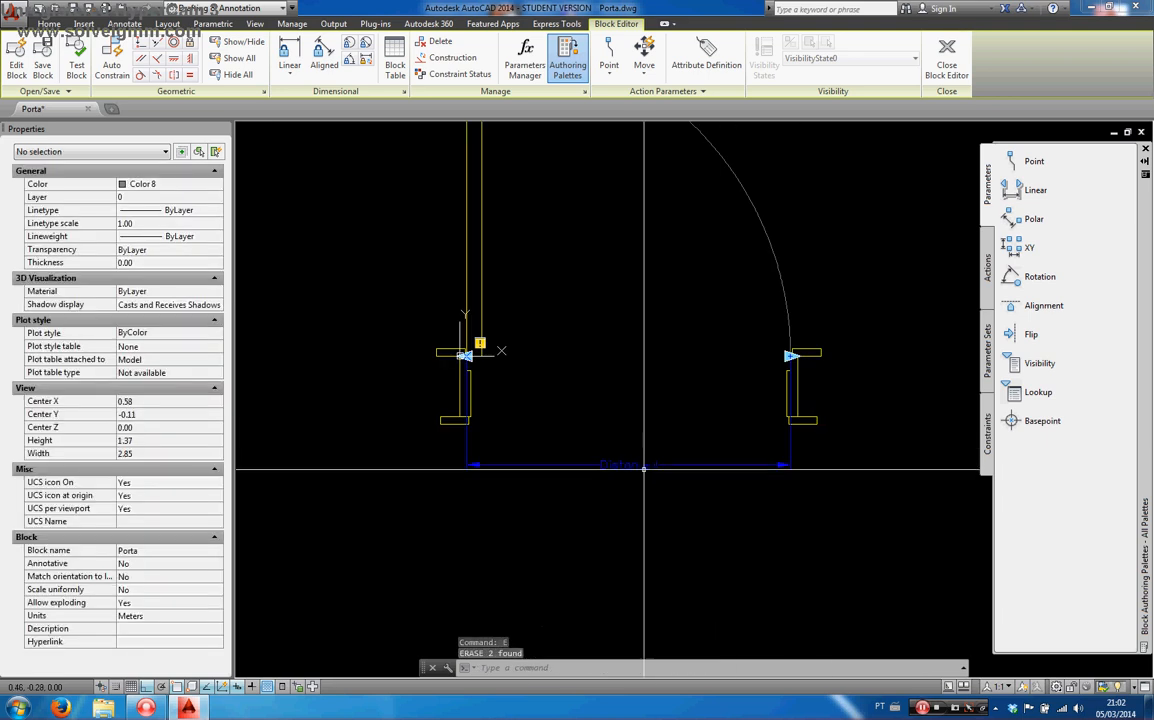
Step: Rename the door opening's linear parameter as Comprimento
left_click(632, 465)
right_click(632, 465)
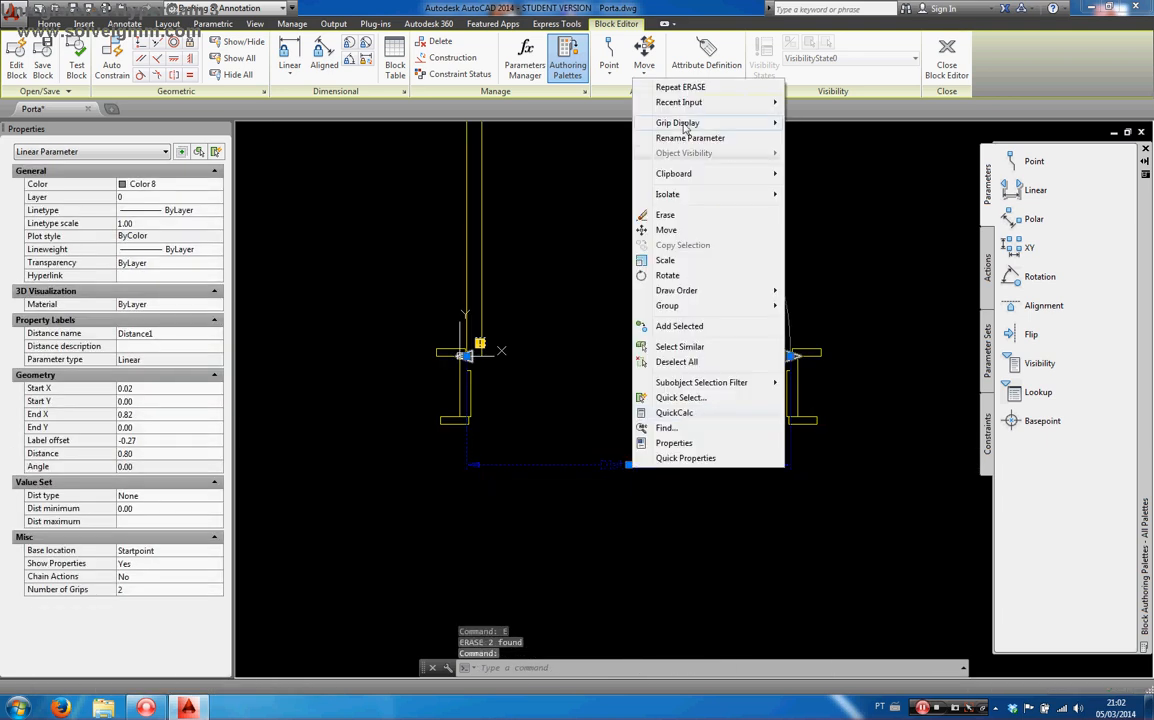
left_click(670, 139)
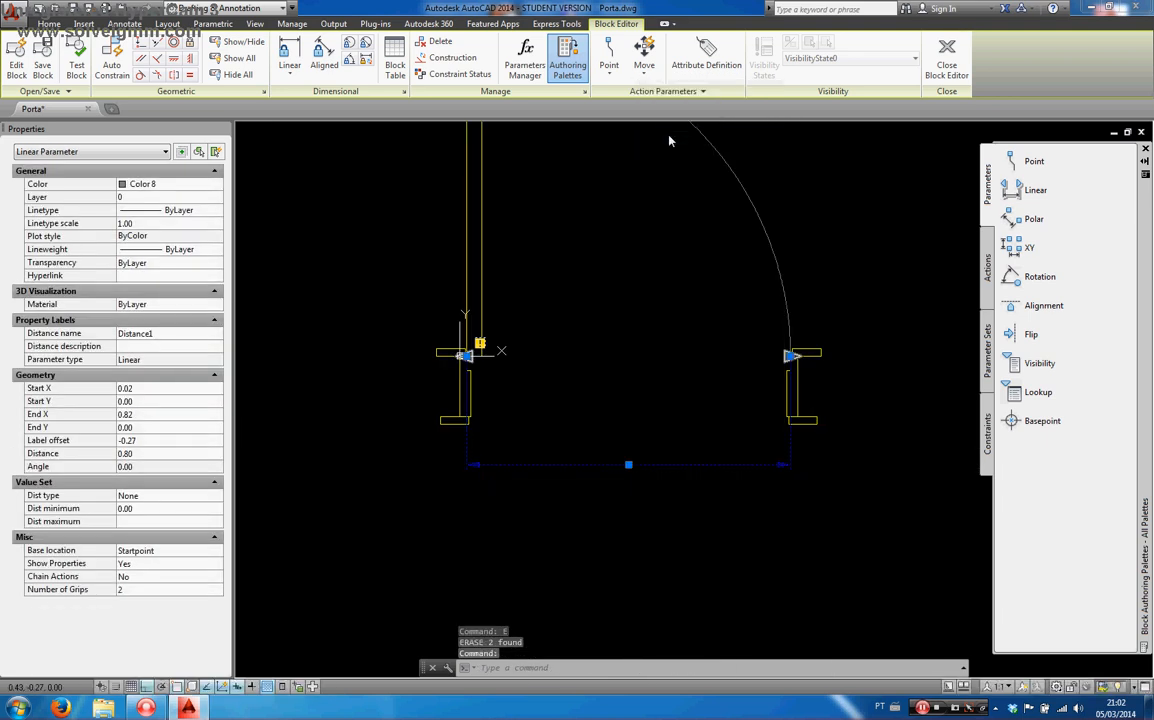
left_click(657, 251)
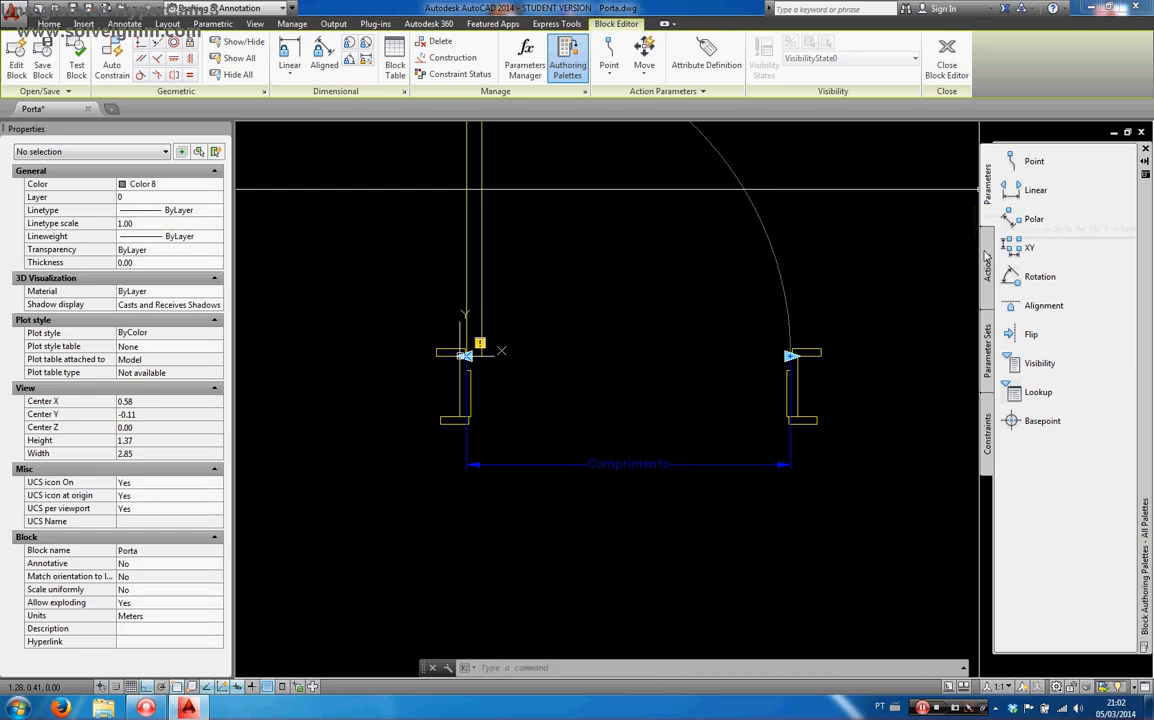
left_click(618, 463)
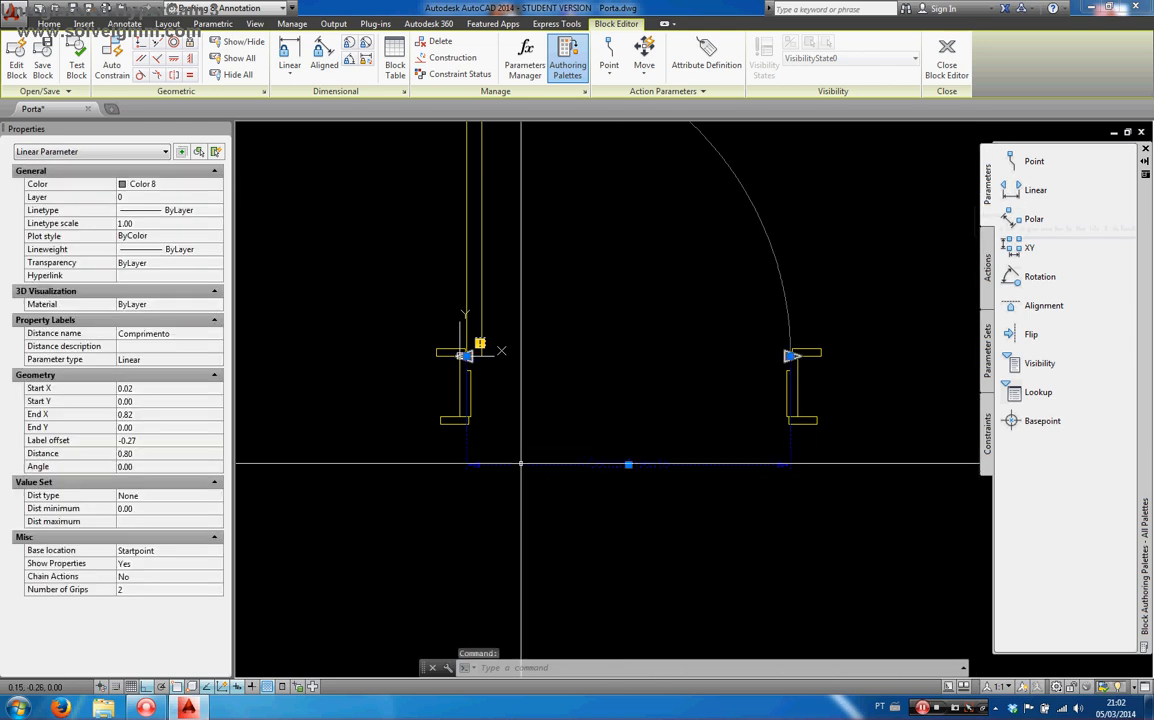
key("Escape")
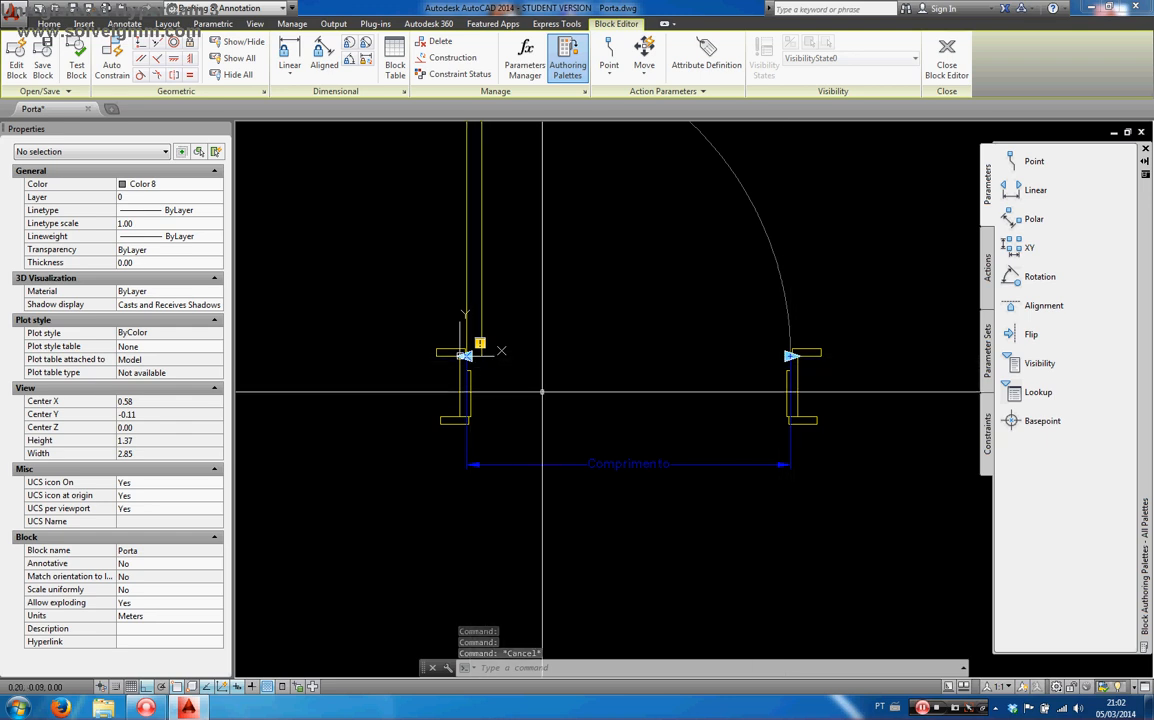
Step: Set the Comprimento parameter's number of grips to 1
middle_click_drag(587, 479, 542, 564)
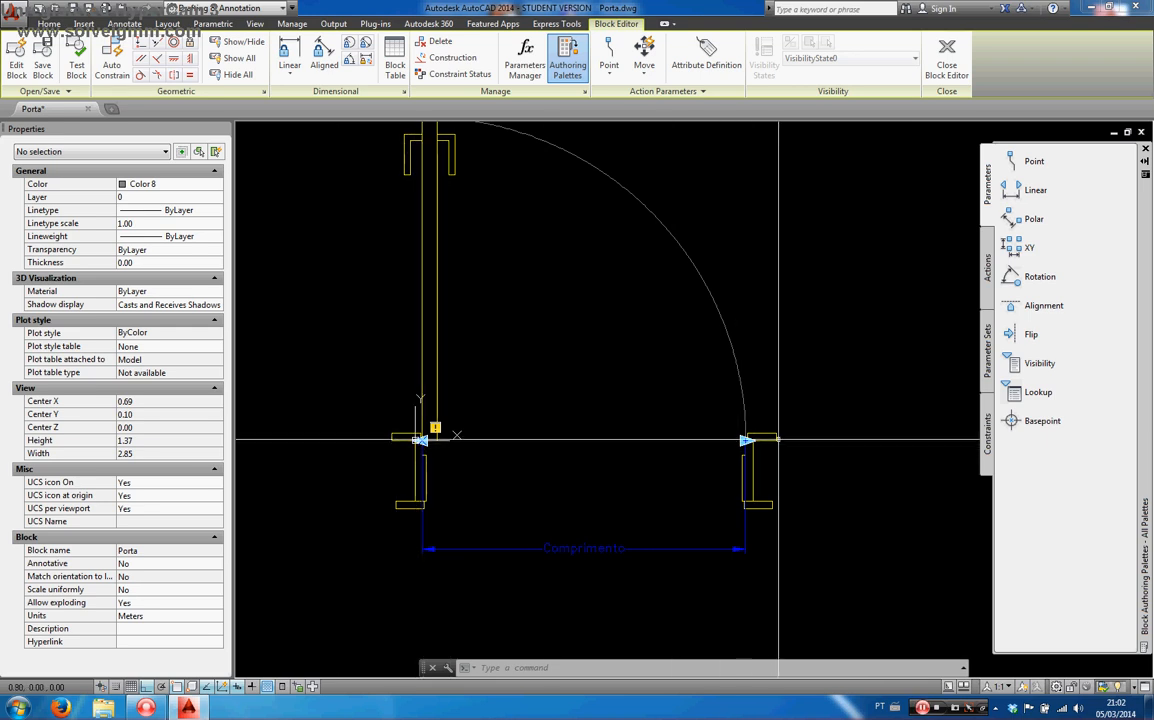
left_click(497, 549)
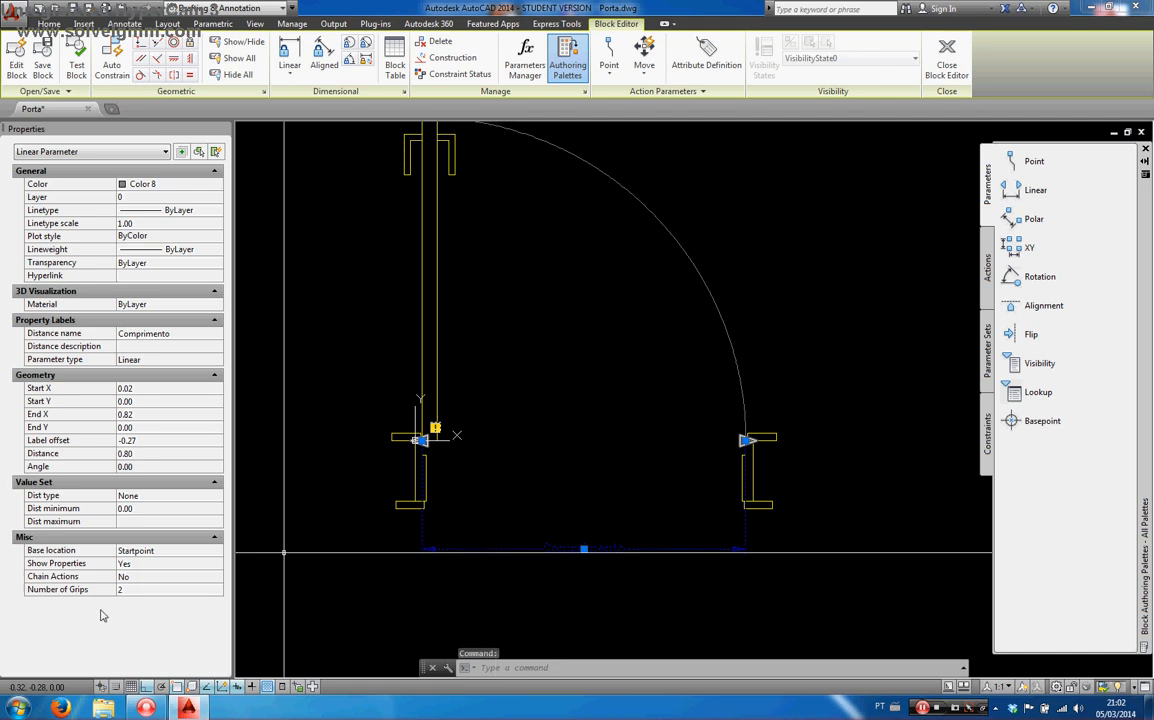
left_click(148, 592)
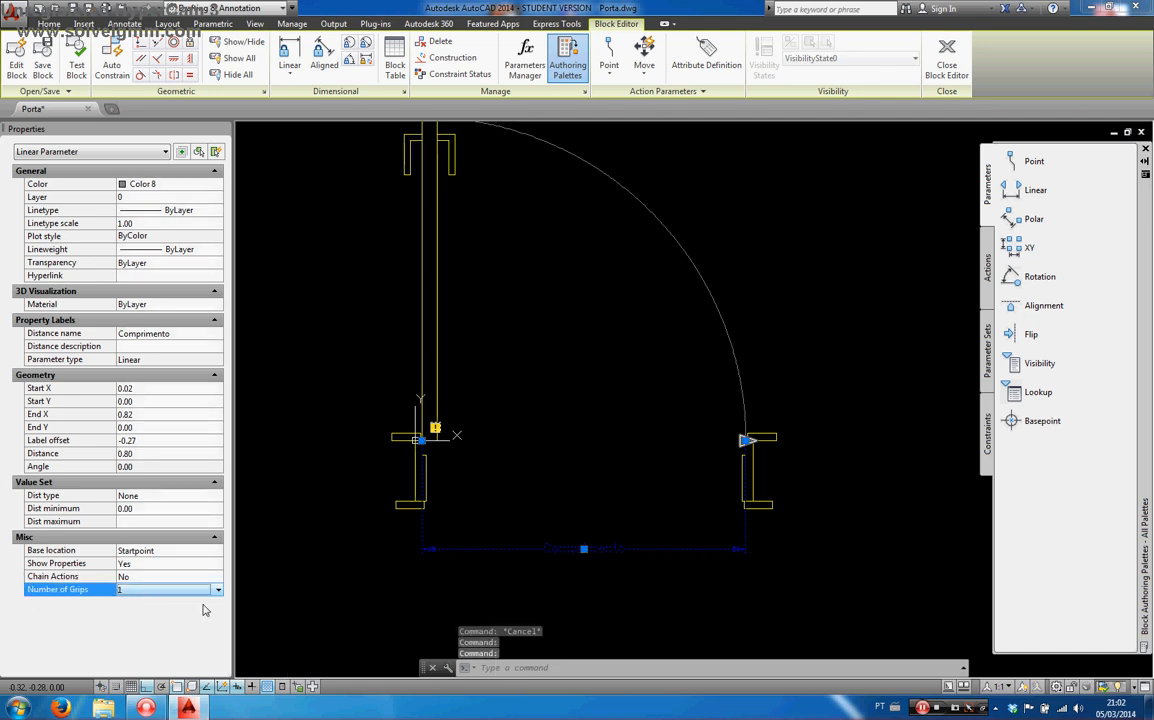
left_click(355, 598)
key("Escape")
key("Escape")
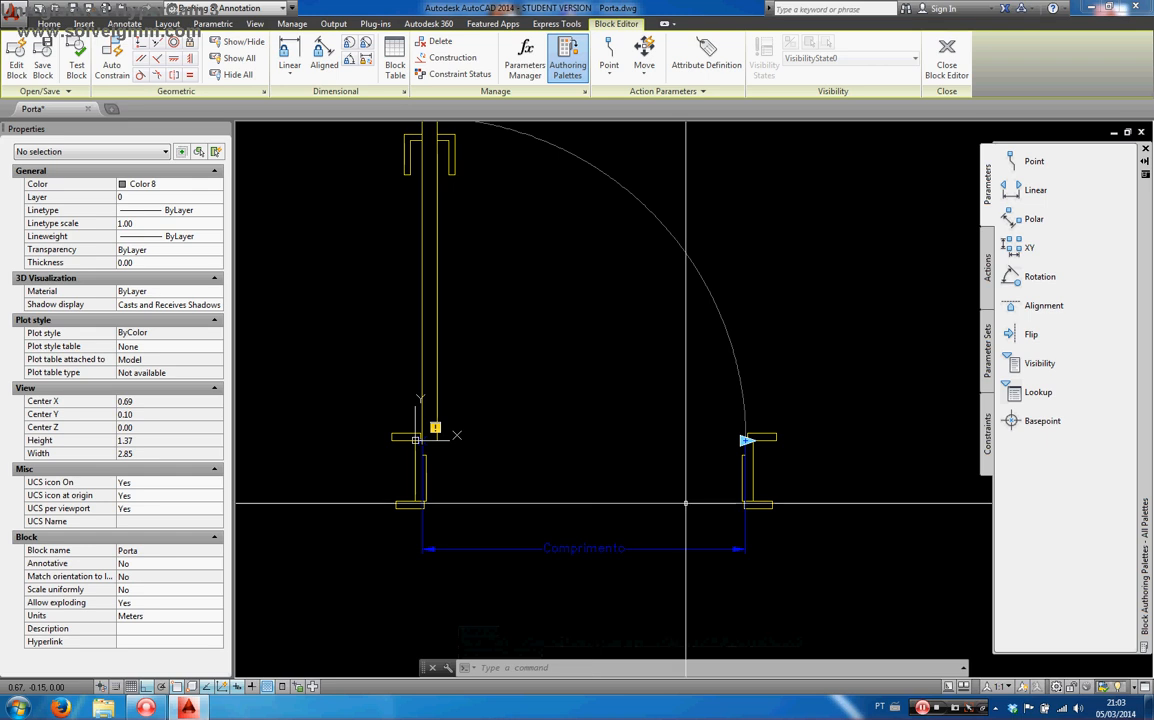
Step: Add a Stretch action to Comprimento's second point, framing the strike-side frame and including its objects but not the swing arc
left_click(988, 272)
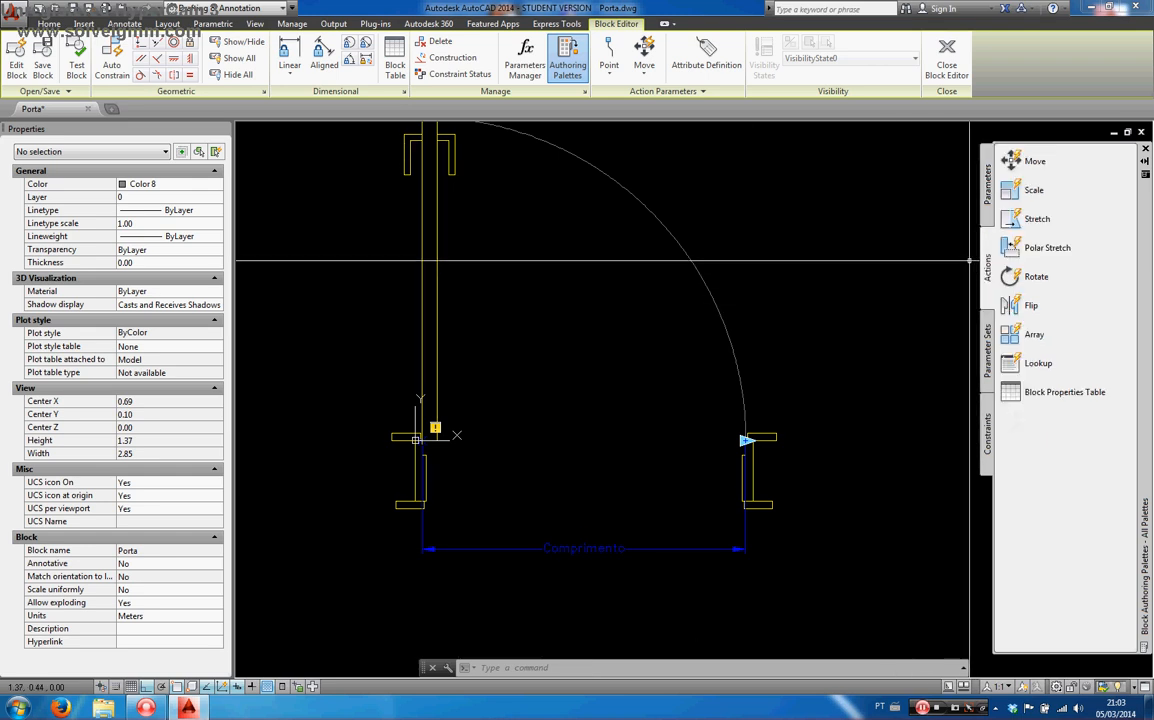
left_click(1013, 222)
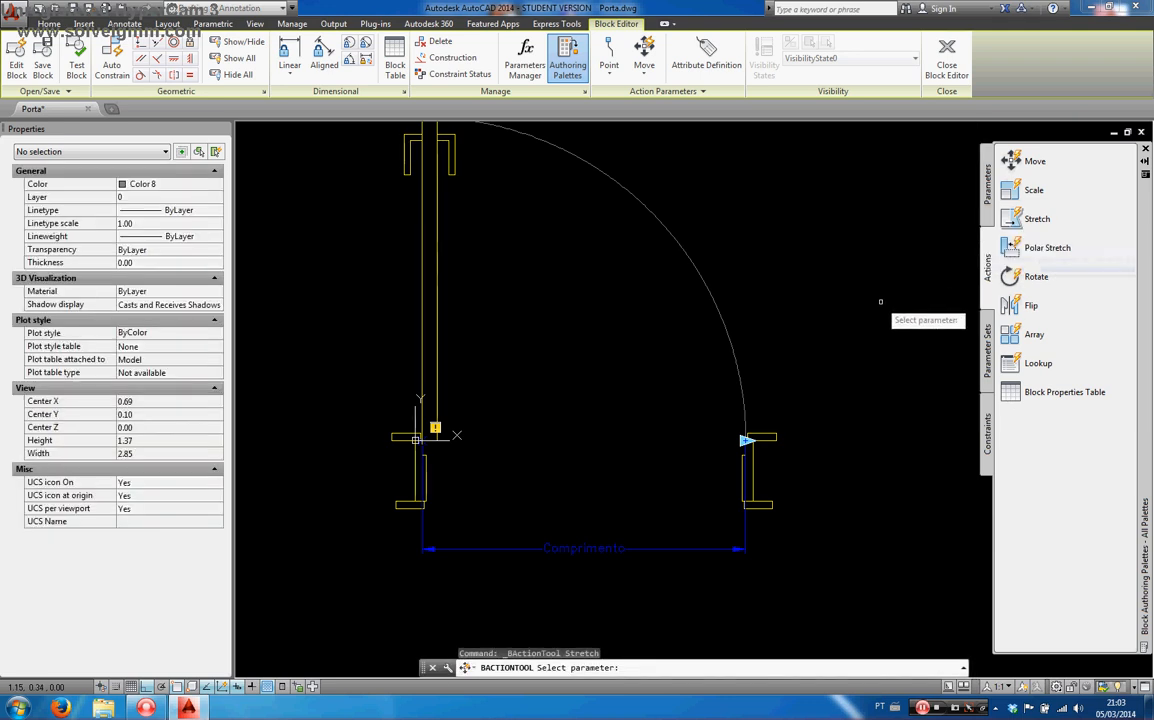
left_click(609, 549)
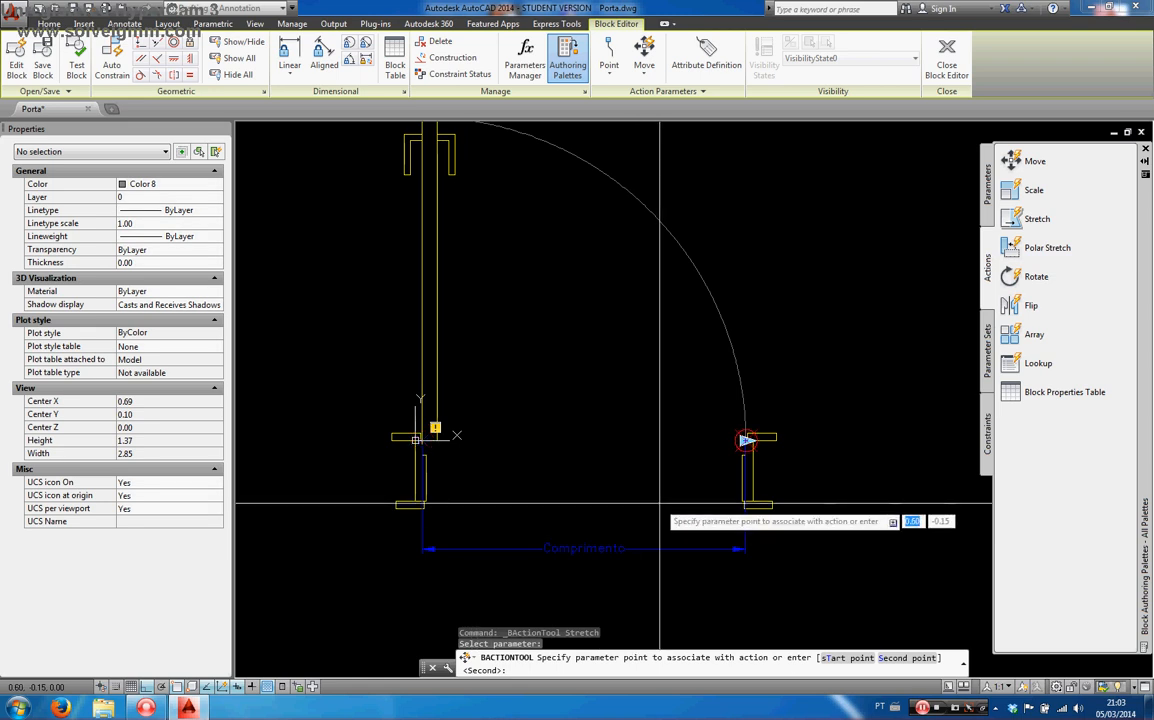
key("Return")
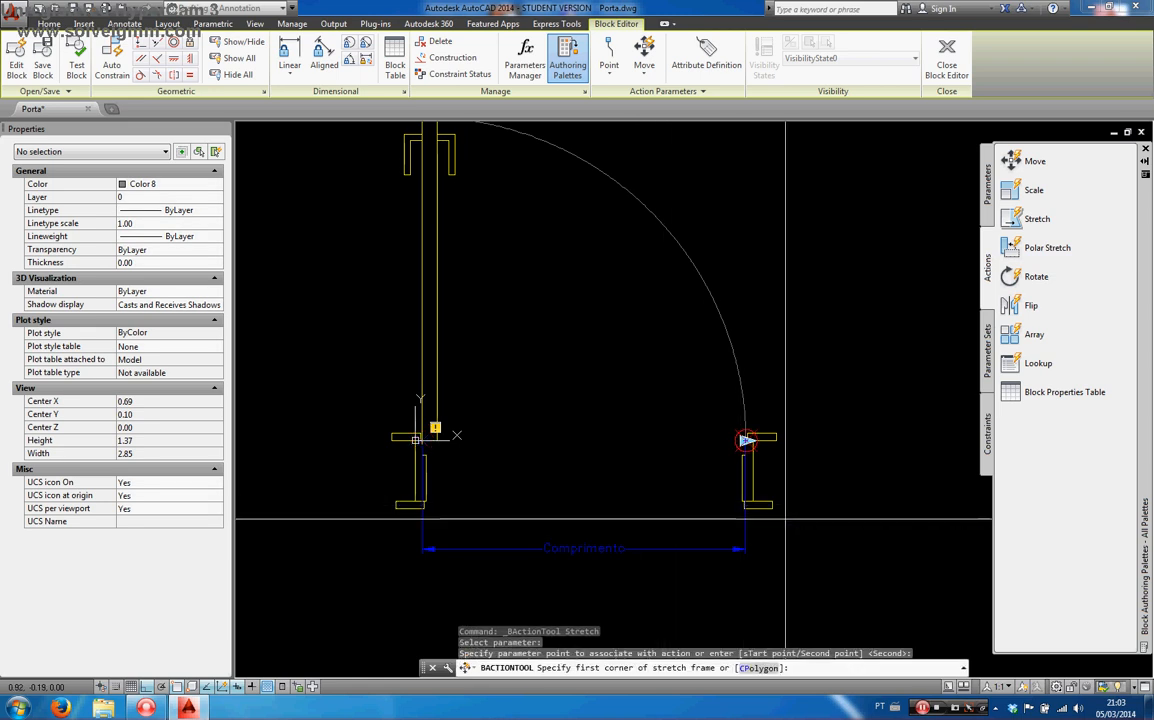
left_click(785, 518)
left_click(720, 420)
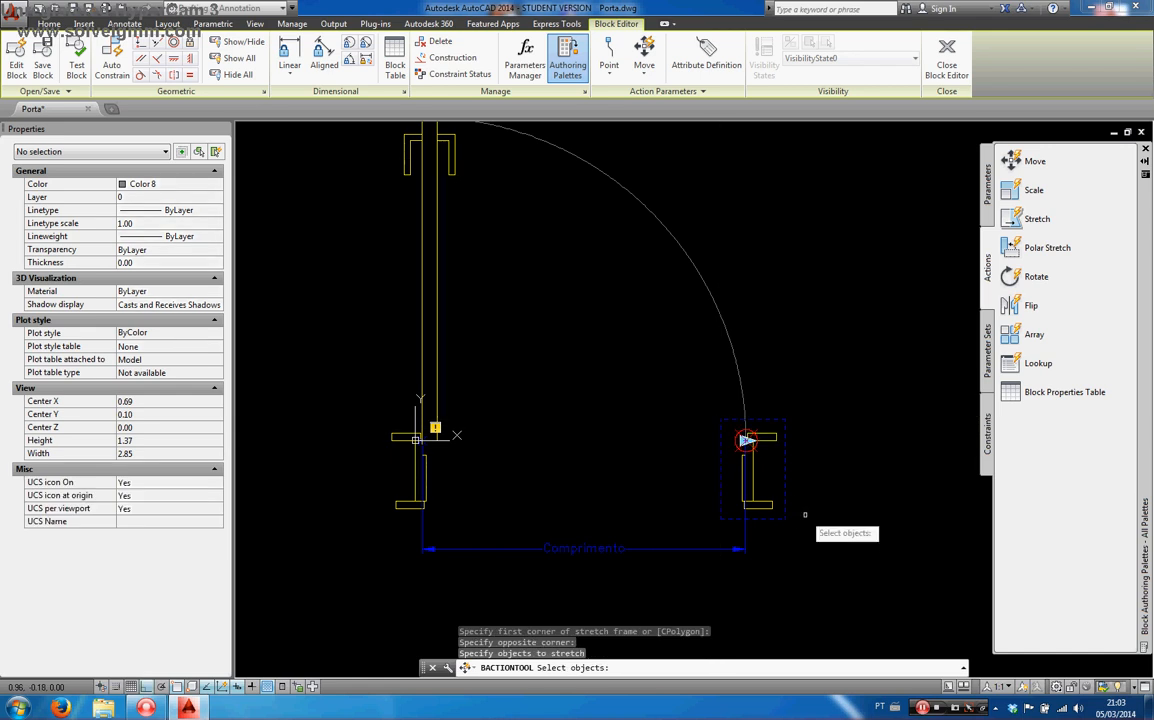
left_click(799, 524)
left_click(688, 376)
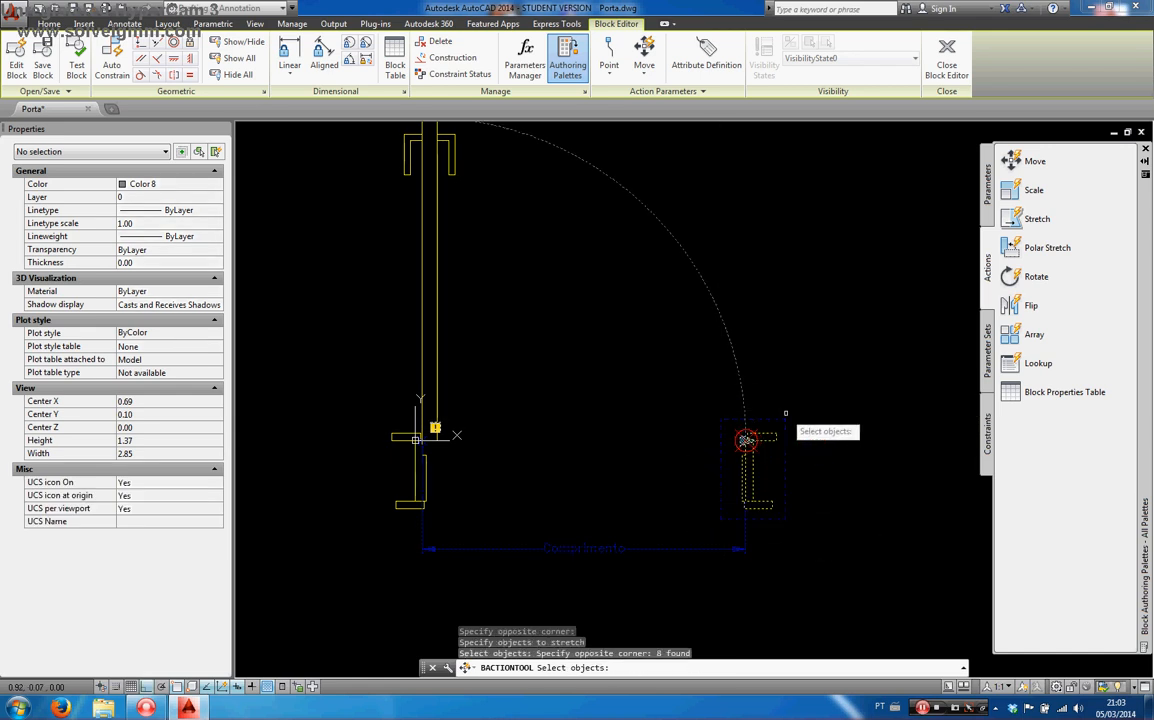
left_click(740, 378, "shift")
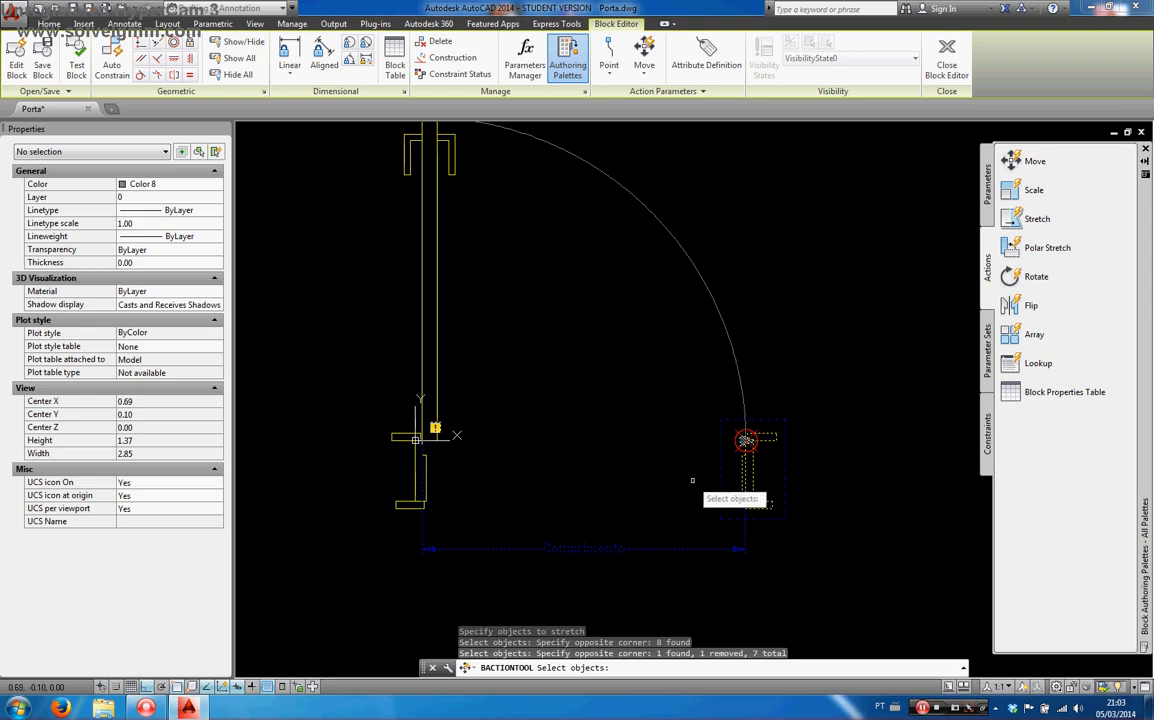
key("Return")
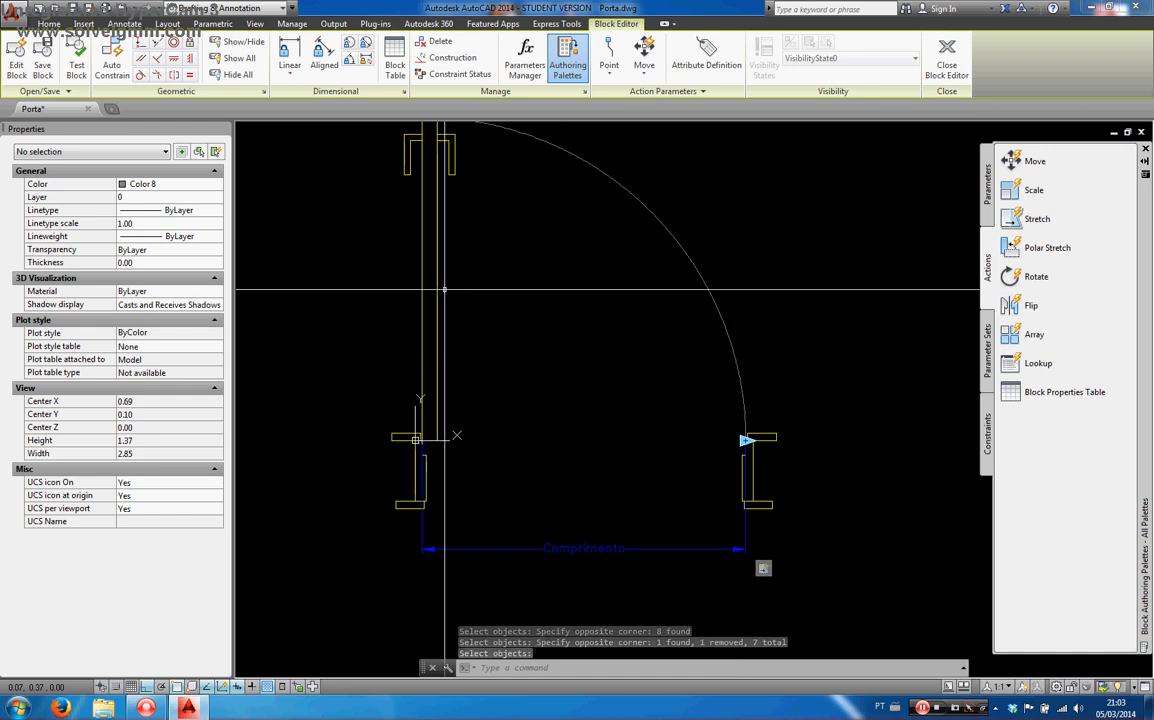
Step: Test the block by stretching Comprimento to 1.50 and back to 0.80, and close the test window
left_click(77, 68)
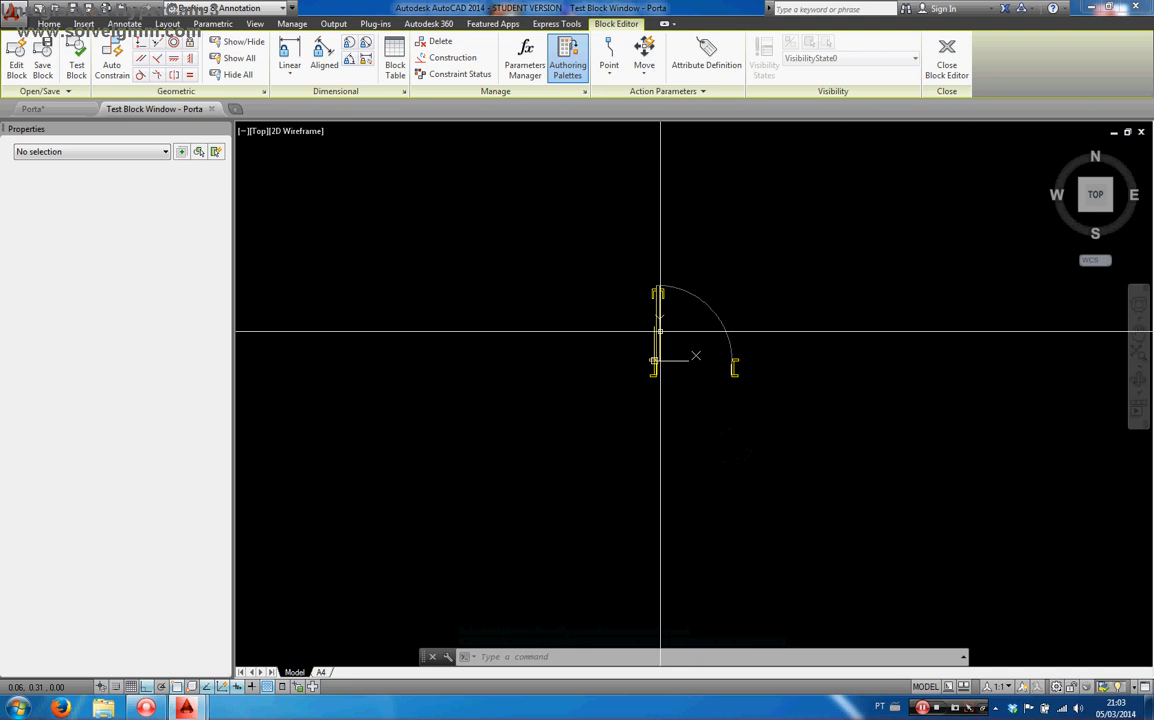
left_click(657, 327)
left_click(642, 273)
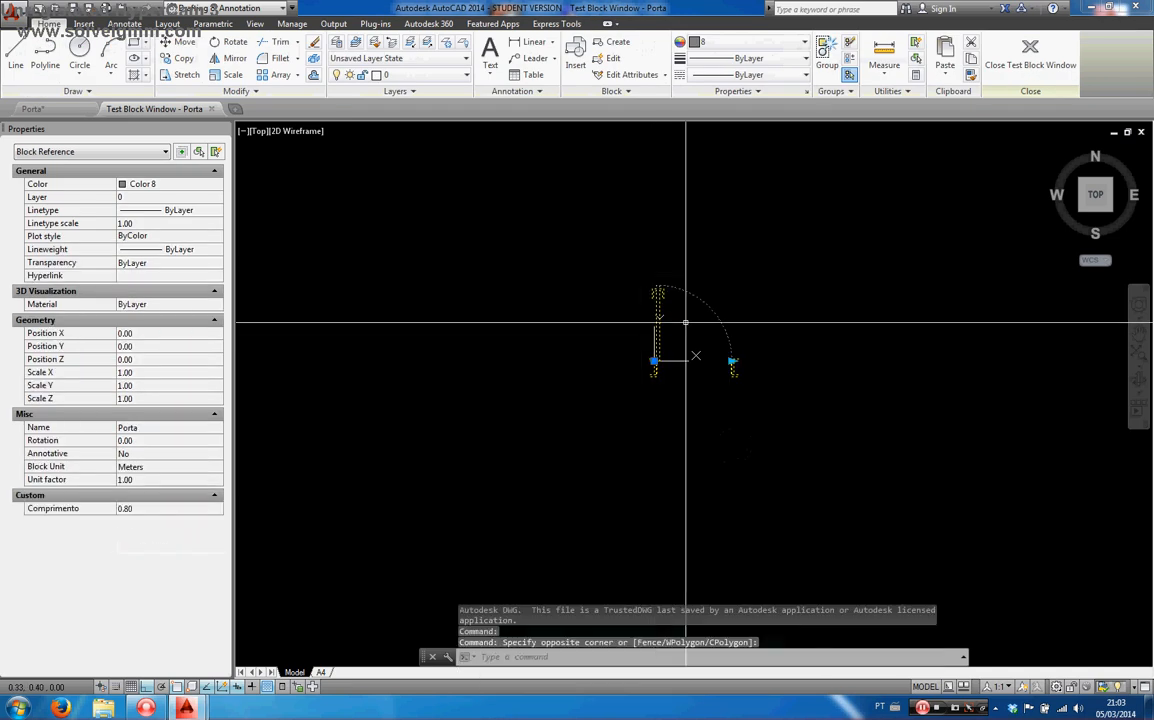
left_click(733, 362)
left_click(799, 361)
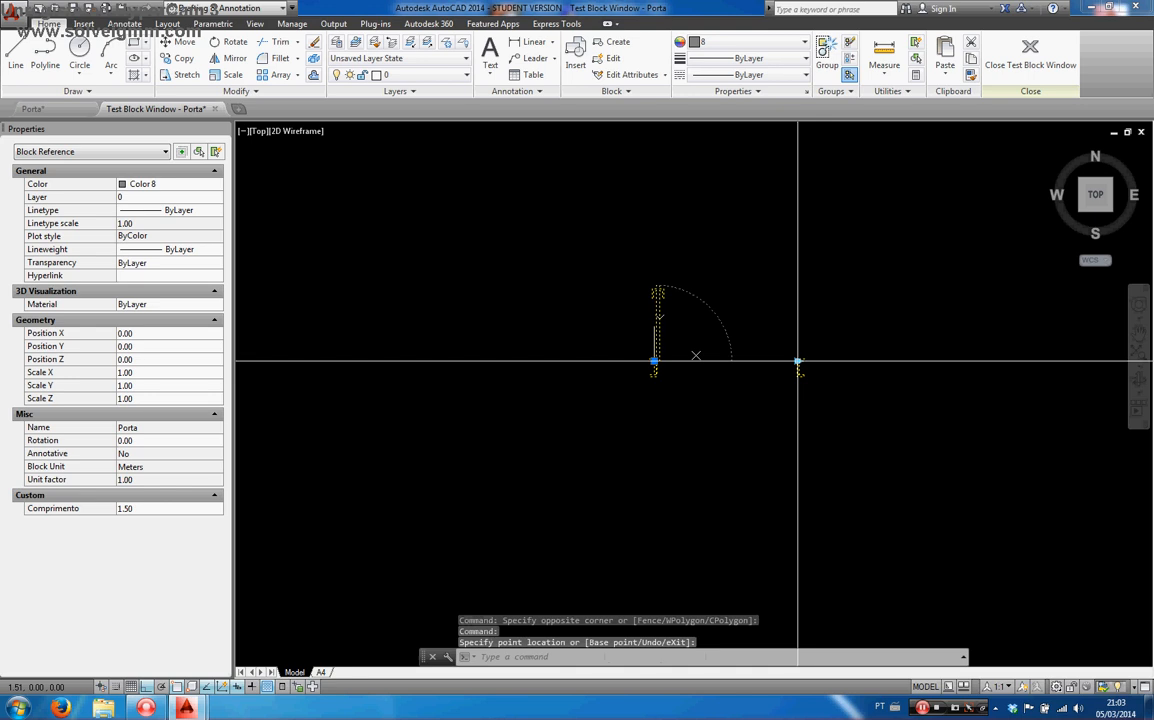
scroll(798, 361, "up", 5)
left_click(729, 378)
scroll(729, 378, "down", 4)
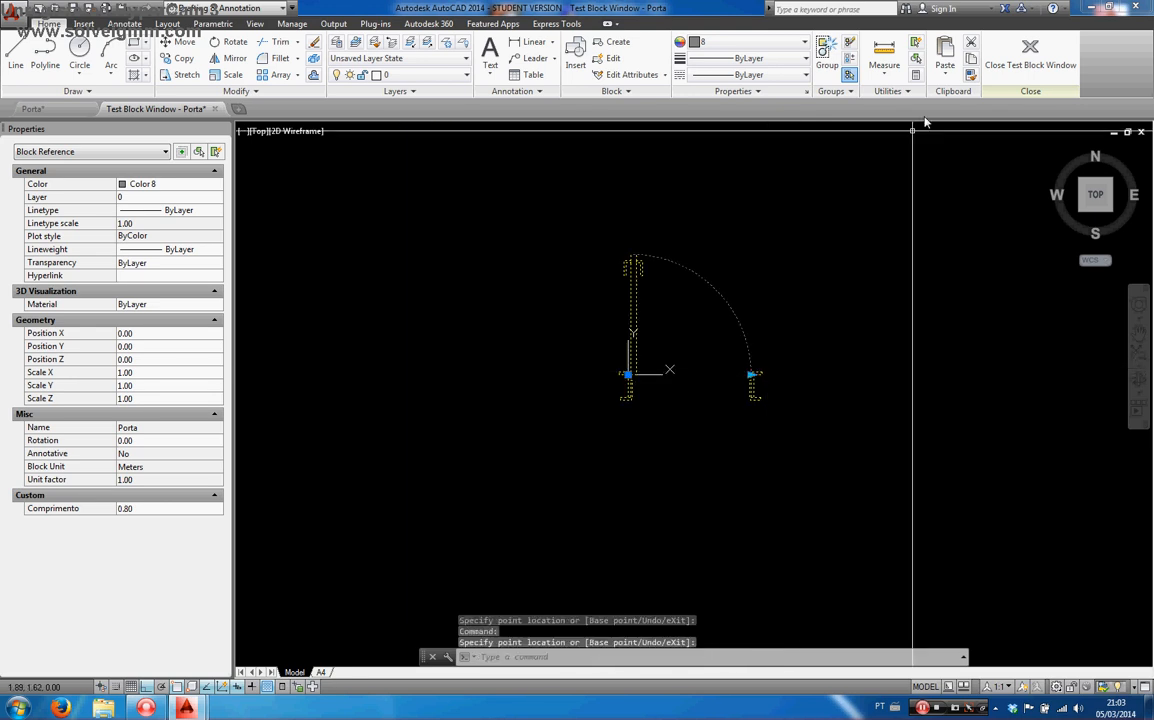
left_click(1030, 52)
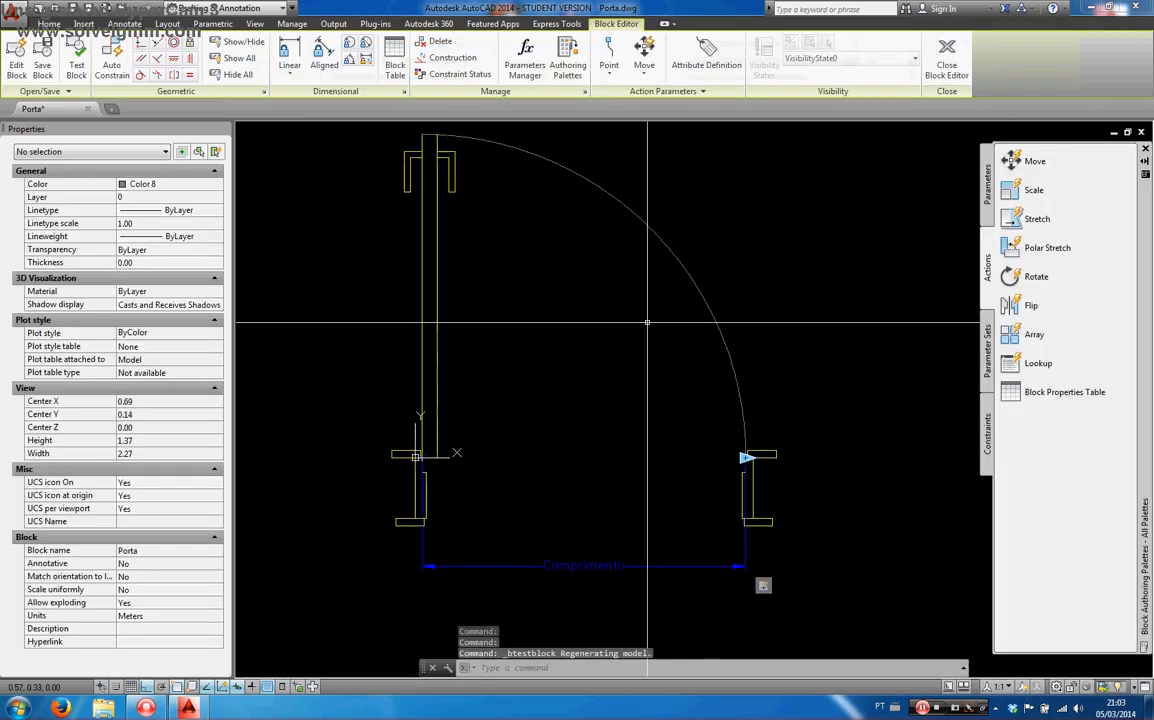
scroll(645, 321, "down", 2)
left_click(989, 184)
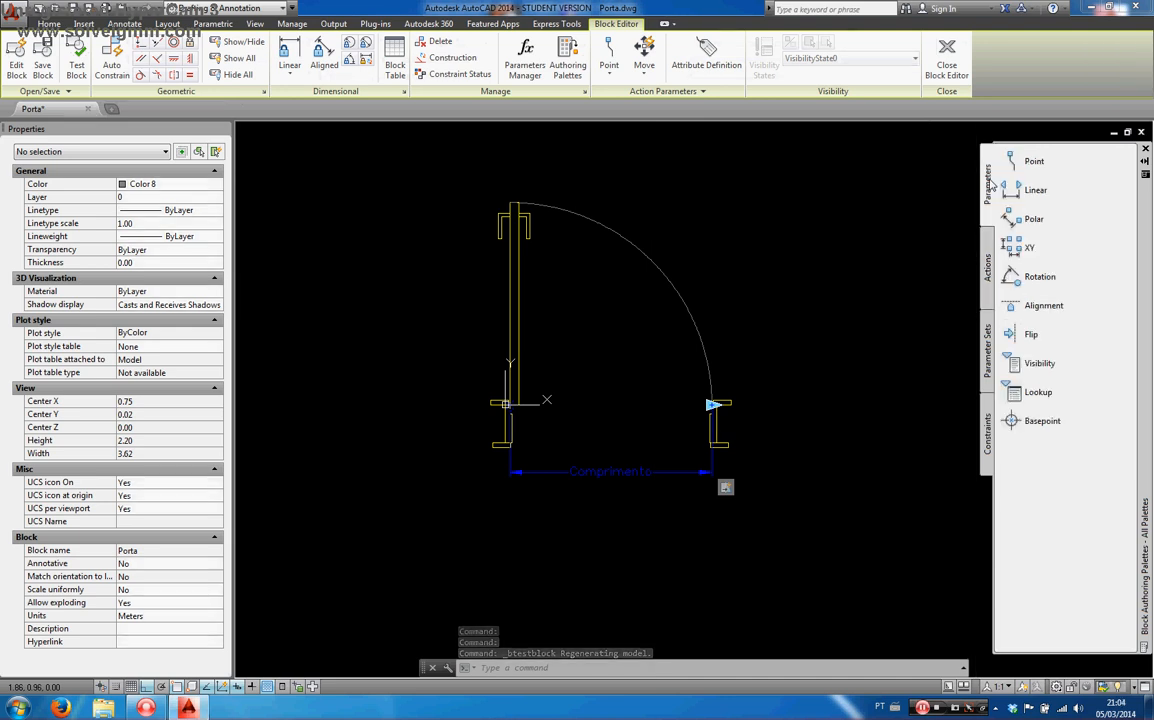
left_click(1033, 192)
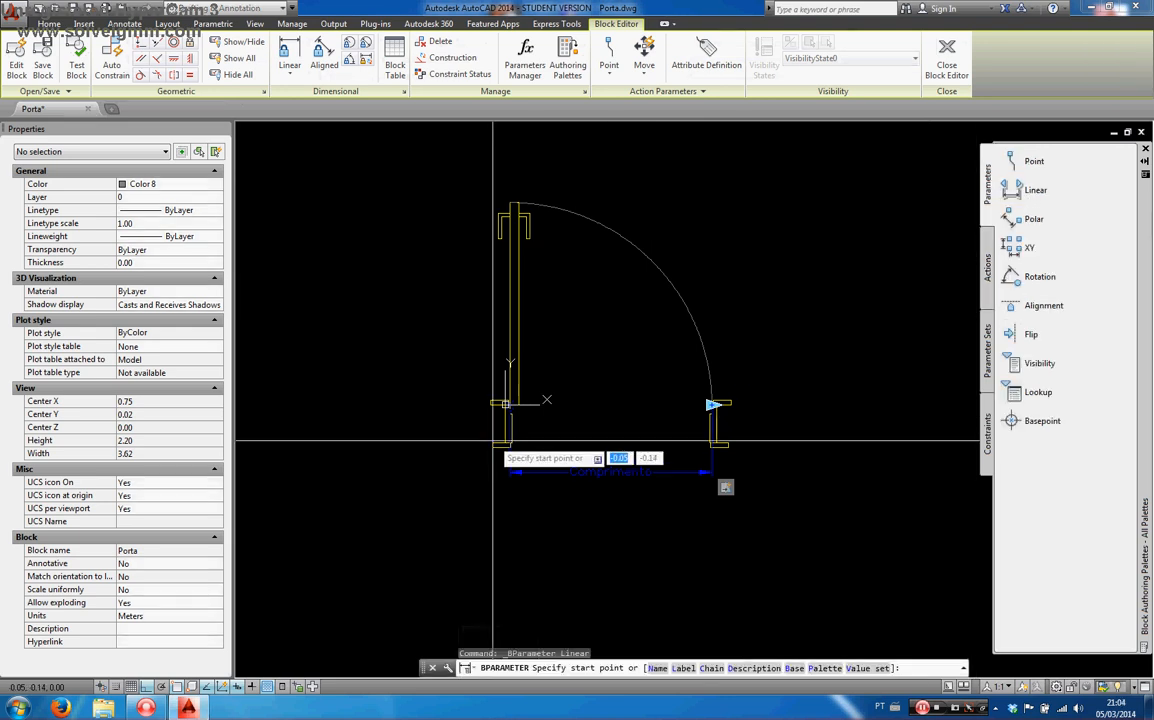
scroll(500, 408, "up", 5)
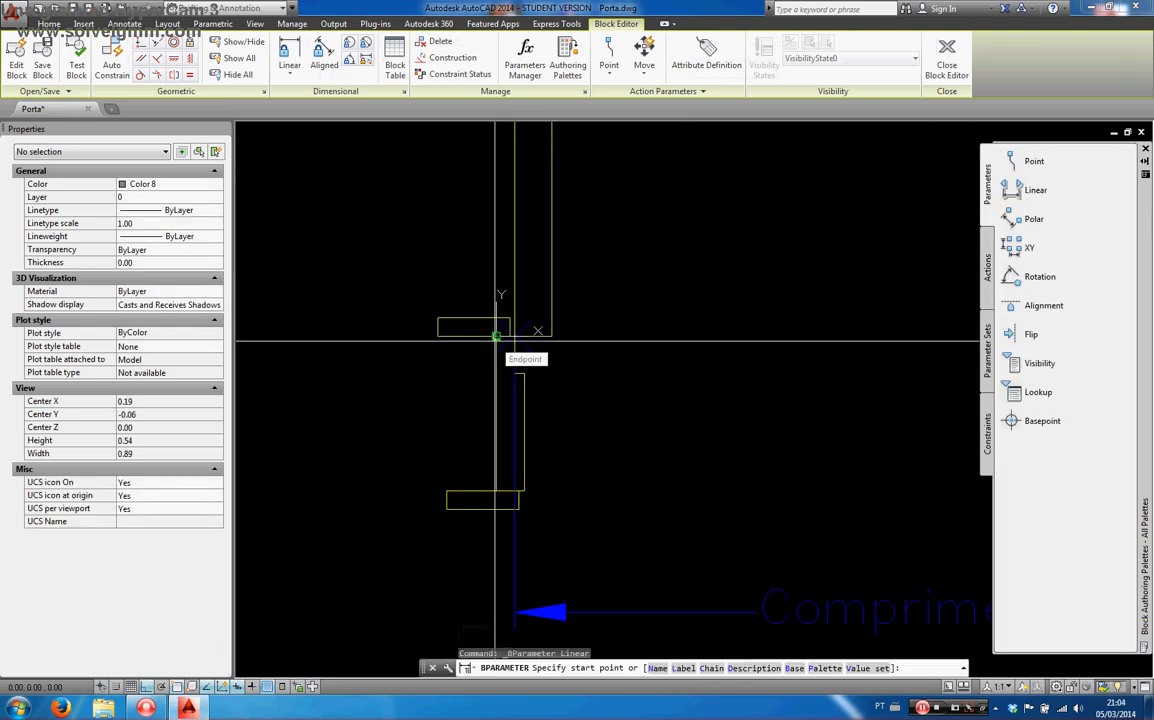
Step: Add a Stretch action to Comprimento's second point, framing the door leaf's free end and including the leaf and handles but not the swing arc
left_click(987, 262)
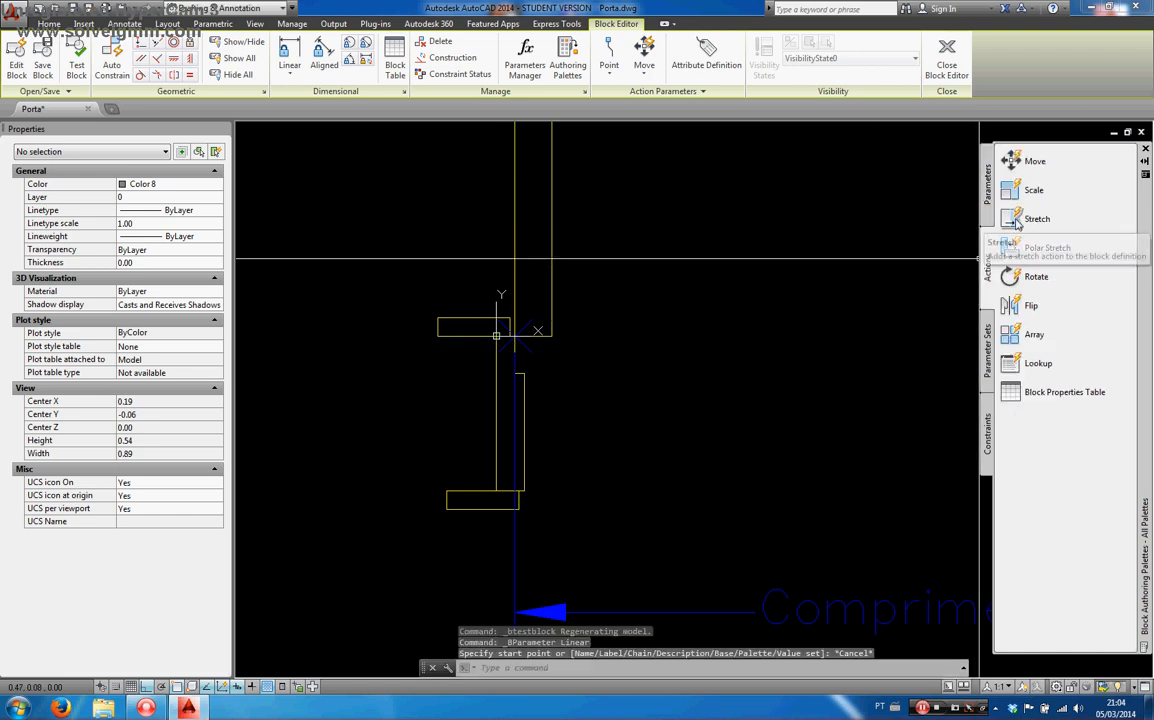
left_click(1015, 220)
scroll(805, 390, "down", 4)
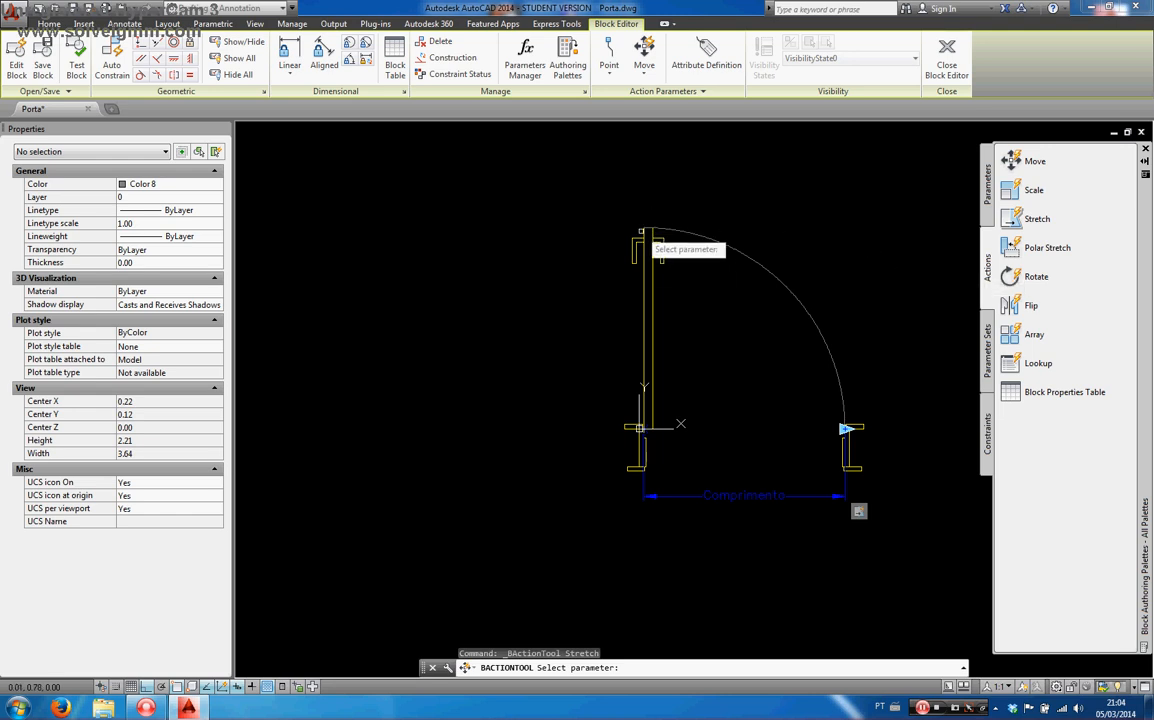
left_click(717, 494)
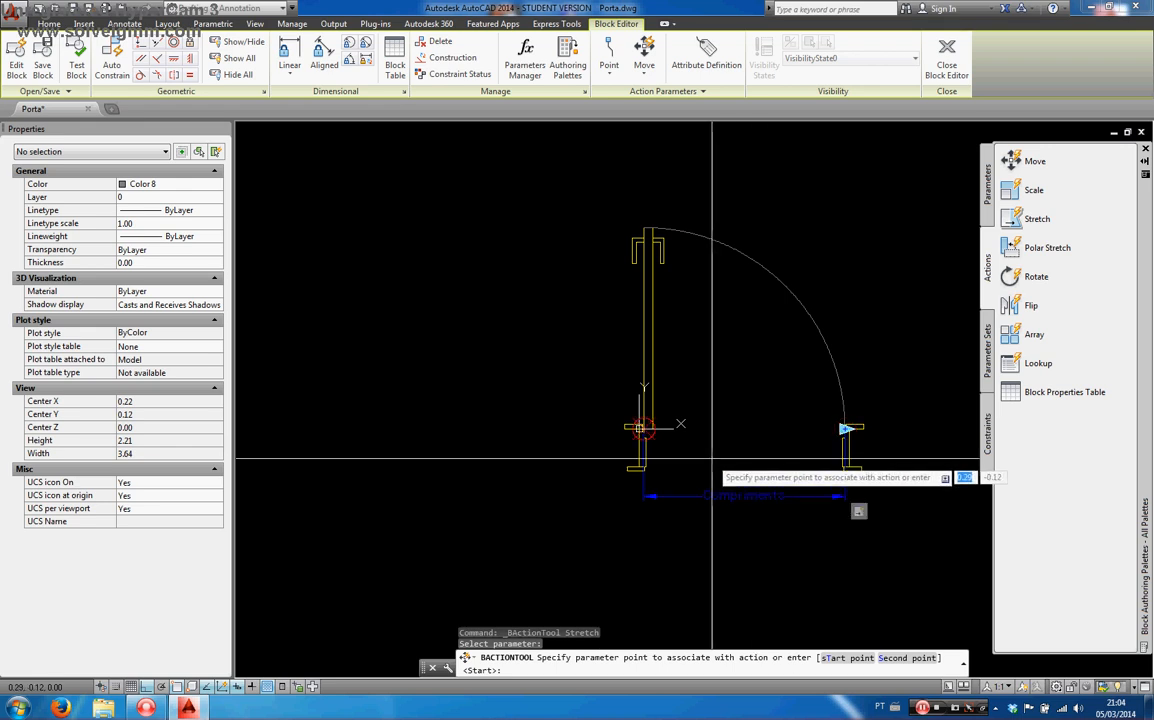
left_click(818, 460)
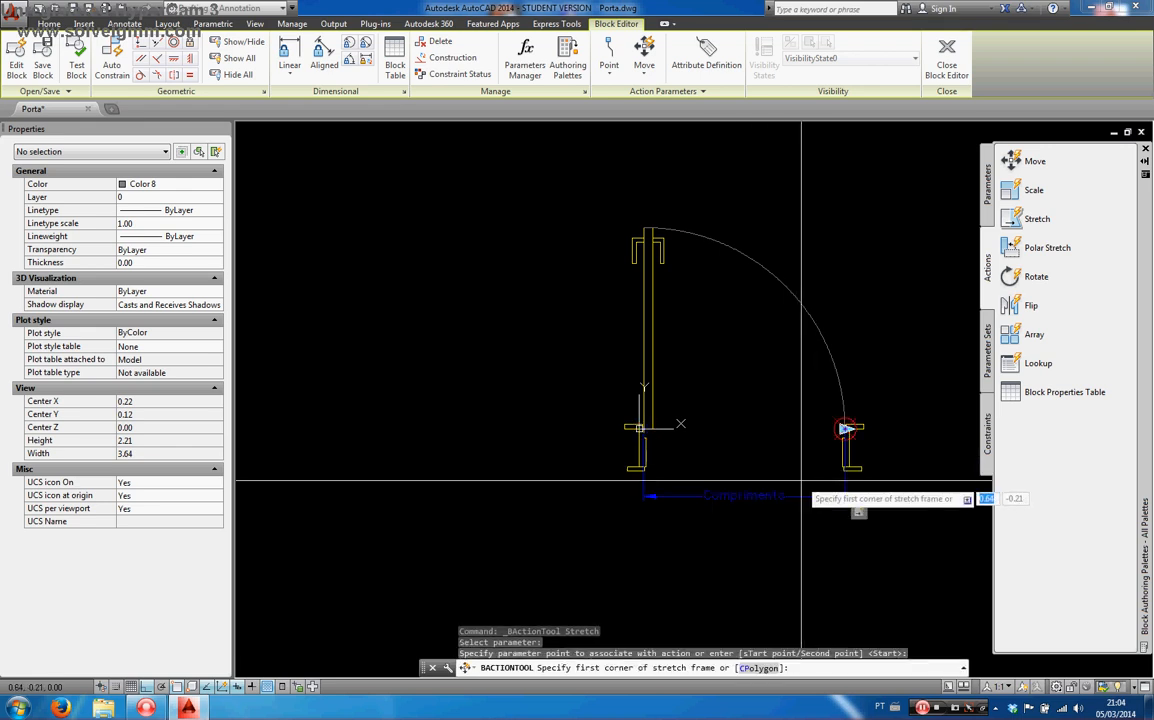
scroll(636, 204, "up", 2)
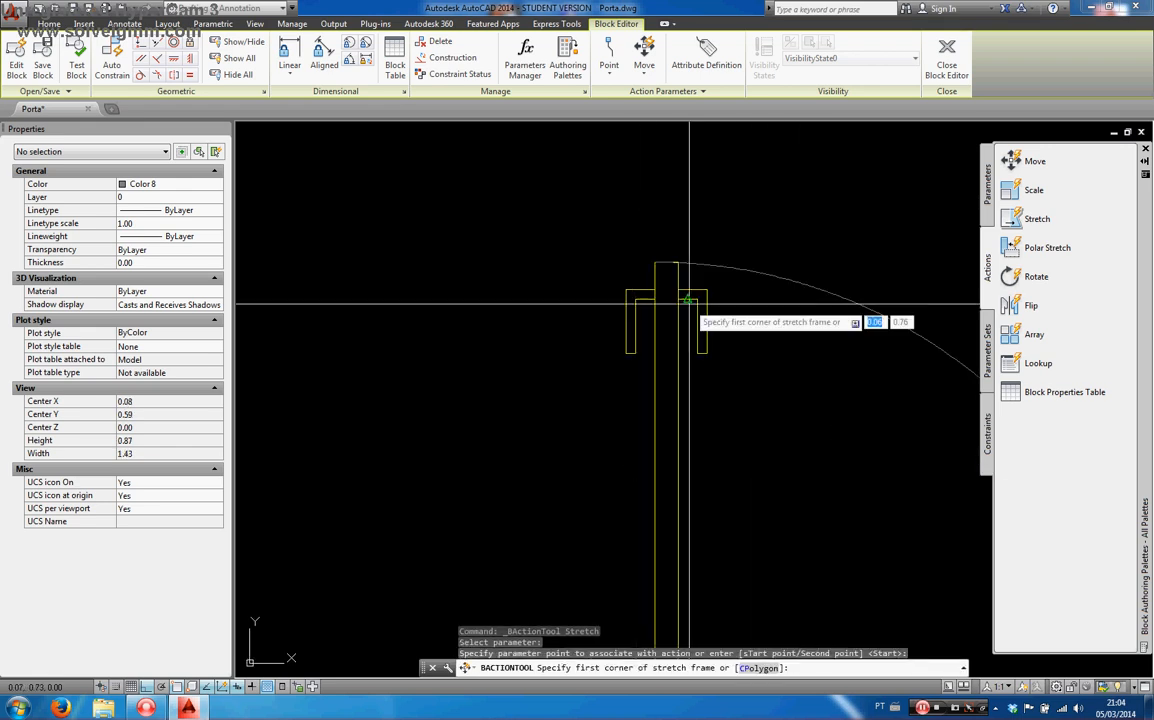
left_click(721, 378)
left_click(612, 249)
left_click(612, 249)
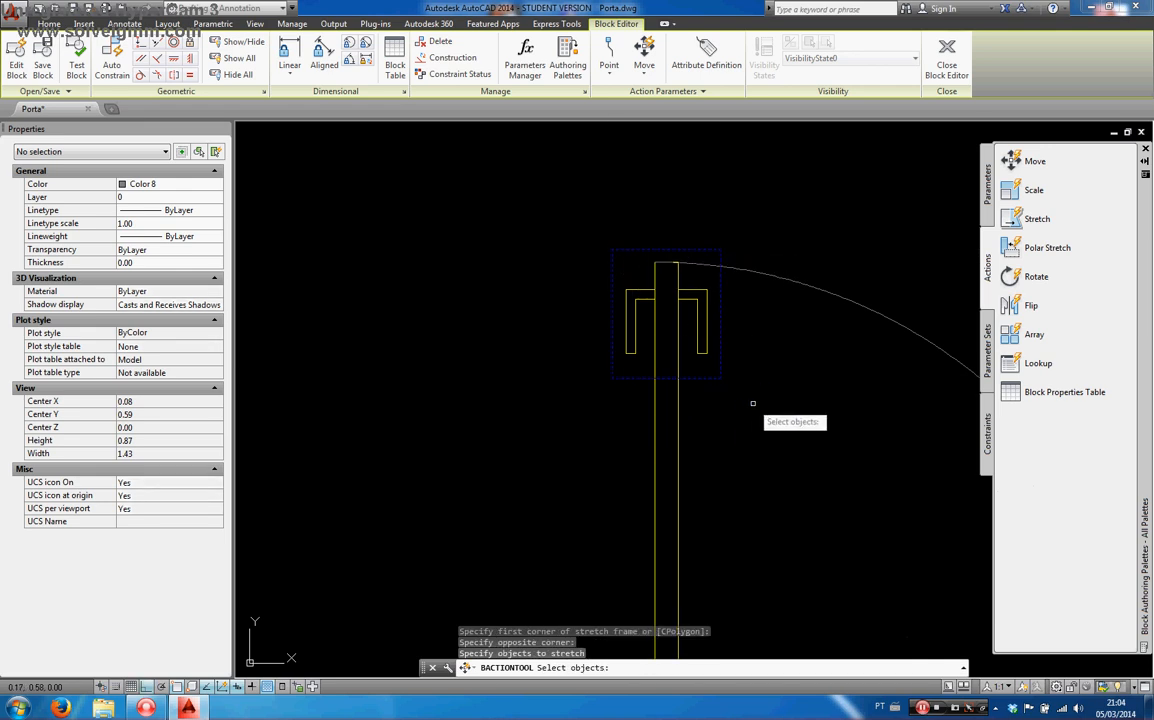
left_click(706, 368)
left_click(520, 205)
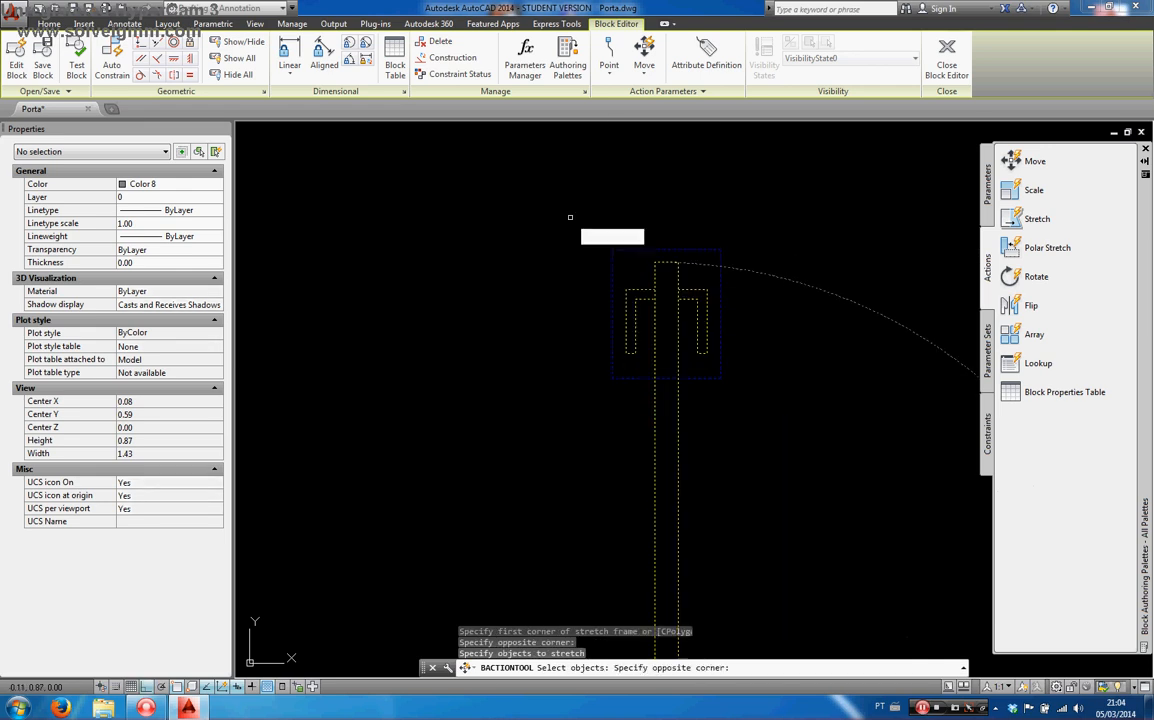
left_click(851, 332, "shift")
left_click(816, 232, "shift")
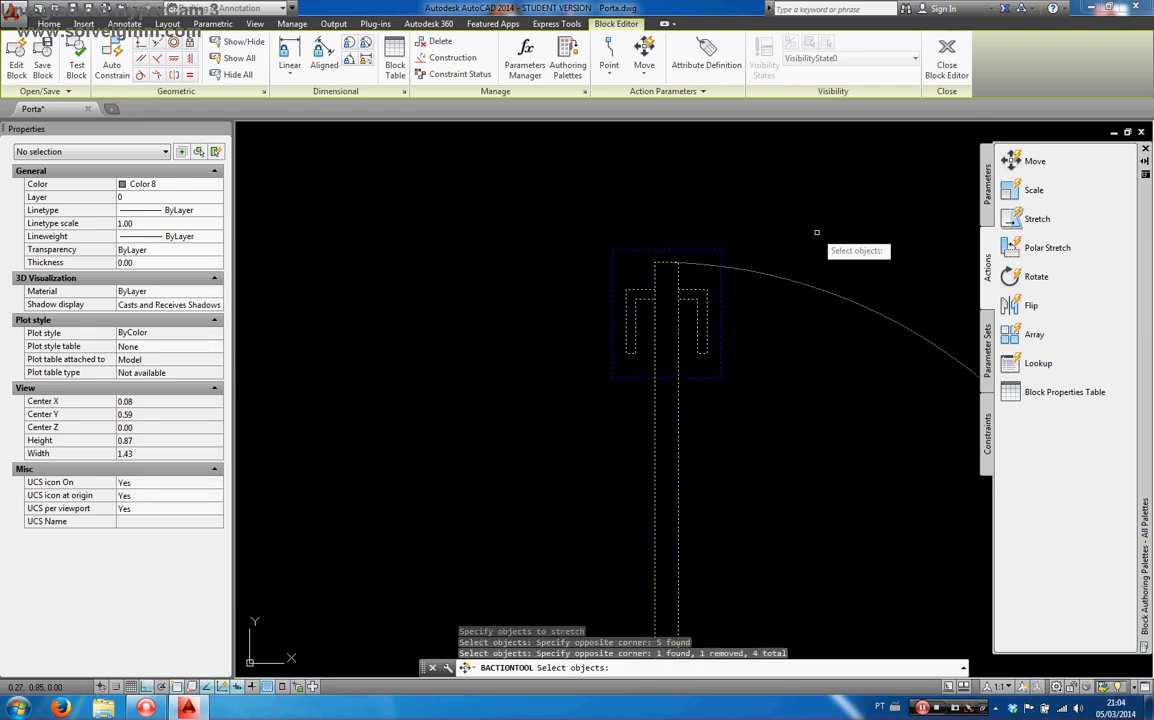
key("Return")
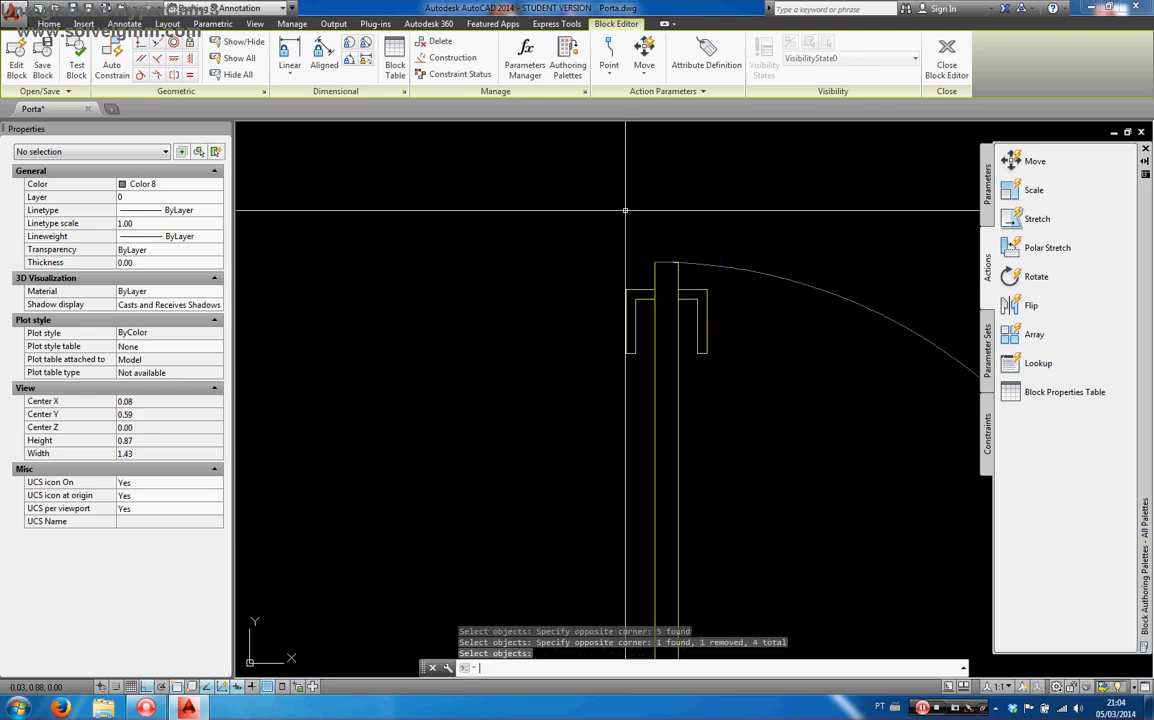
scroll(625, 210, "down", 4)
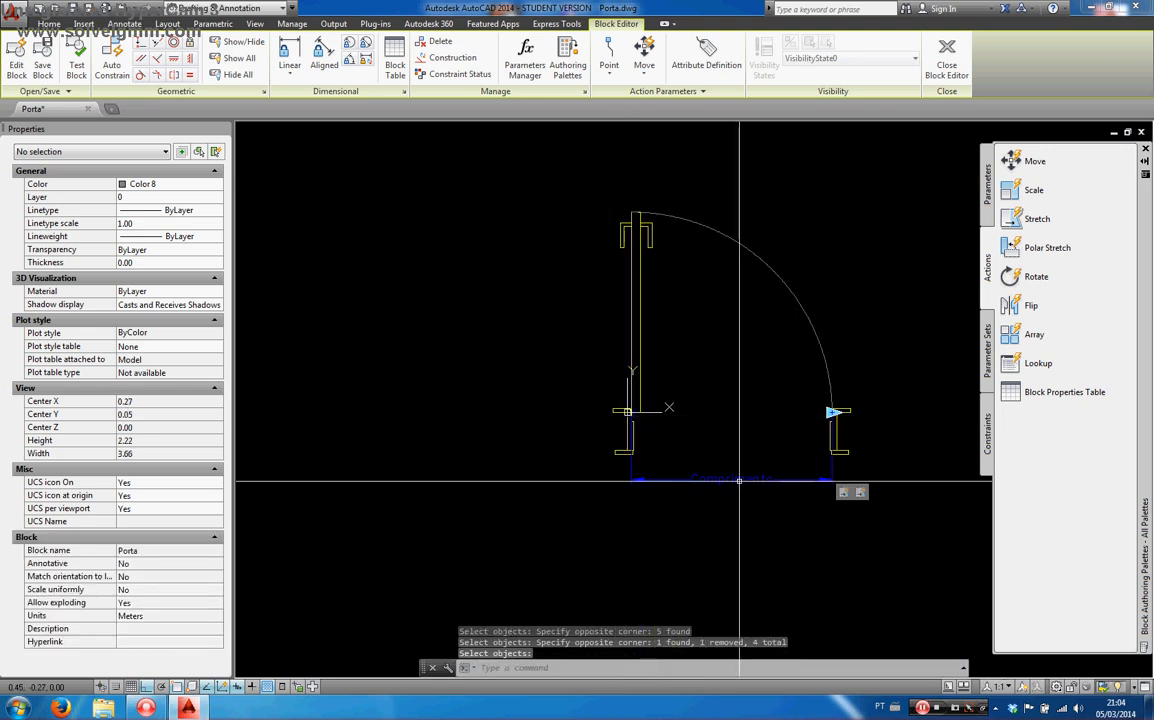
middle_click_drag(843, 492, 778, 487)
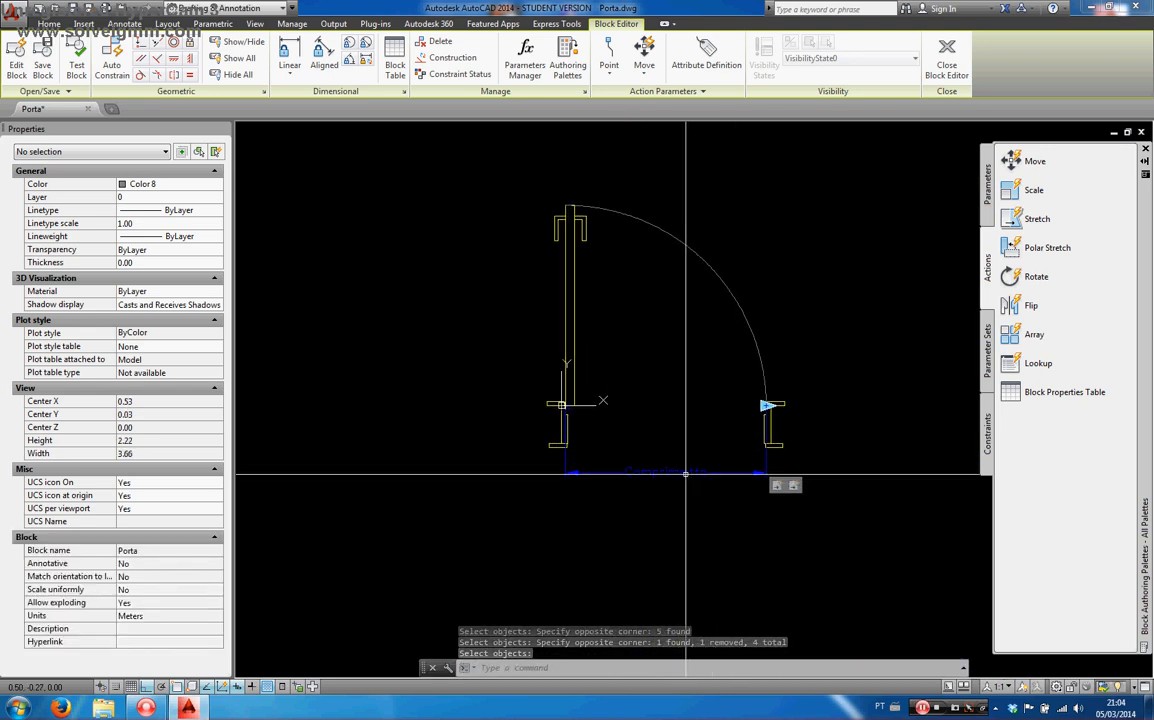
left_click(685, 472)
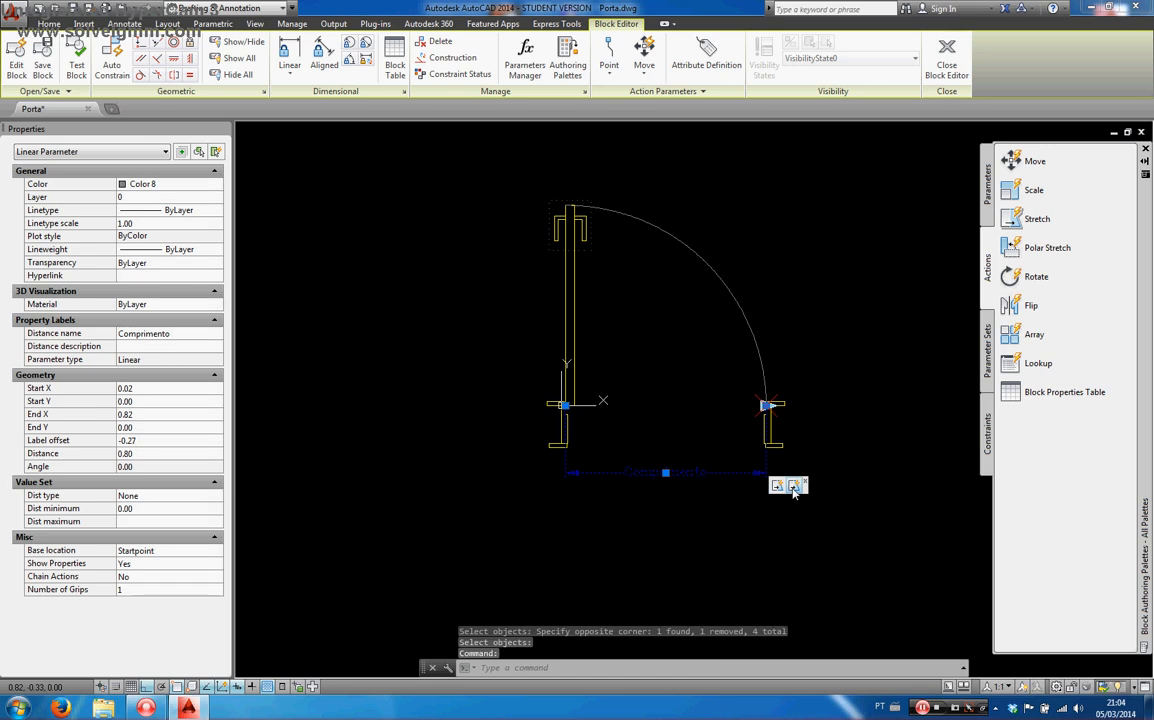
key("Escape")
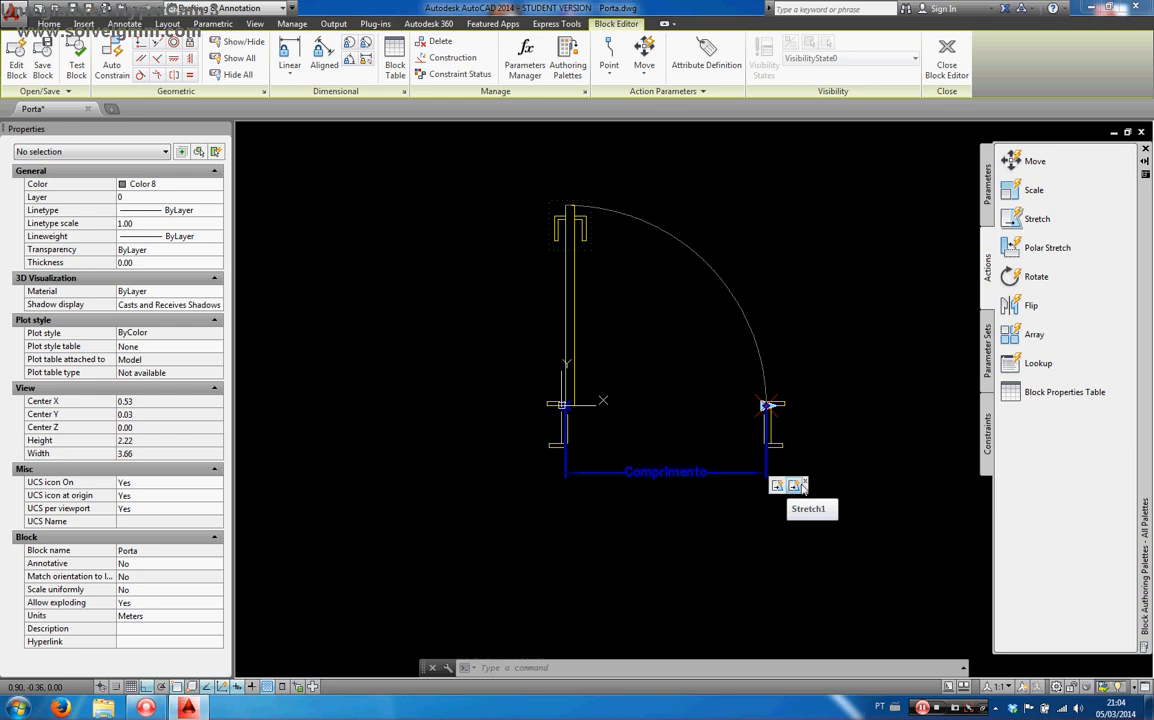
Step: Test the block by stretching Comprimento to about 1.23 and back to its original width, and close the test window
left_click(76, 62)
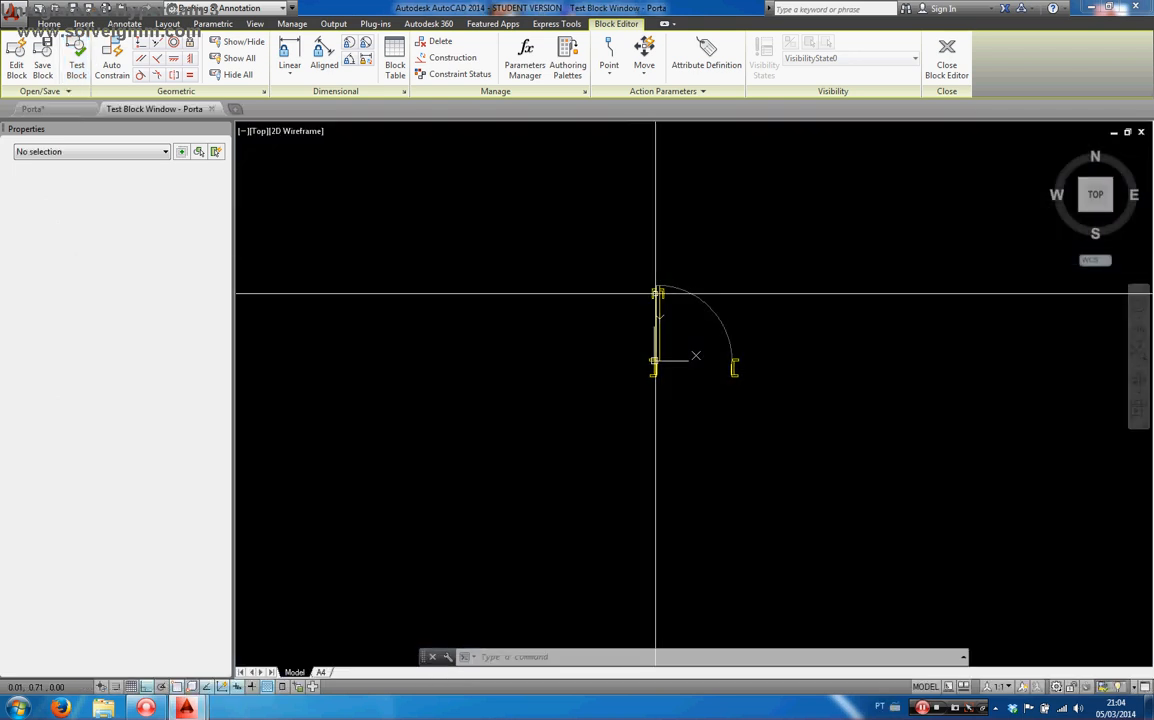
left_click(653, 290)
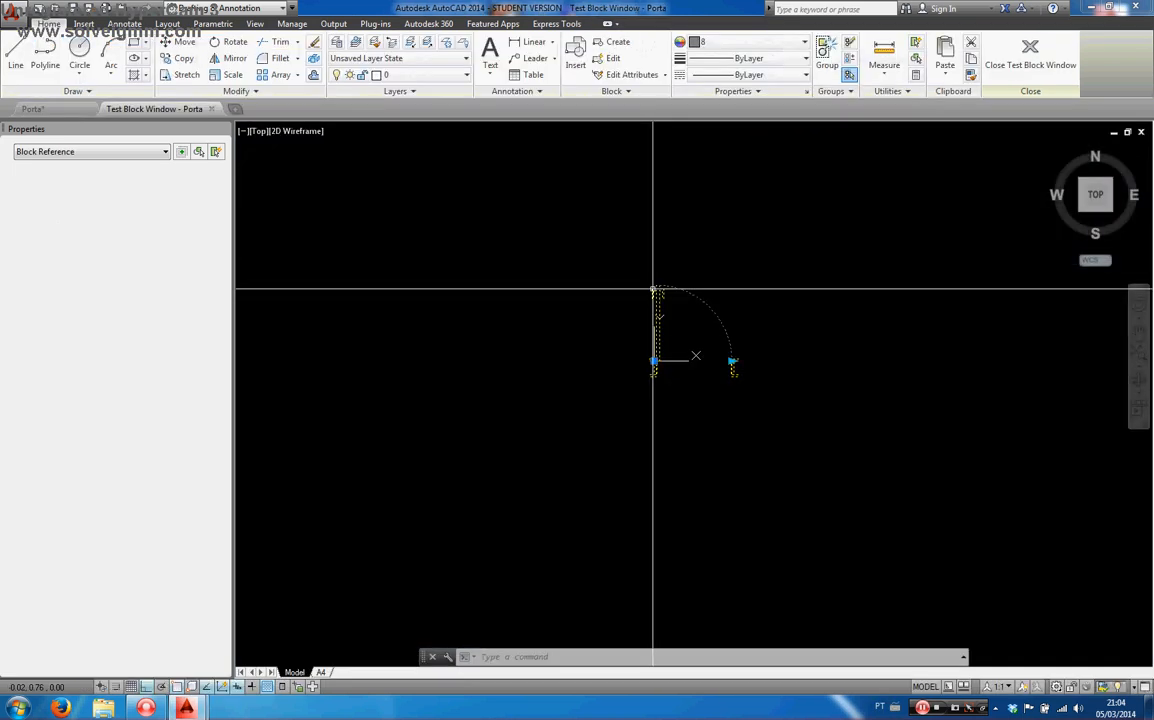
scroll(729, 347, "up", 3)
left_click(739, 419)
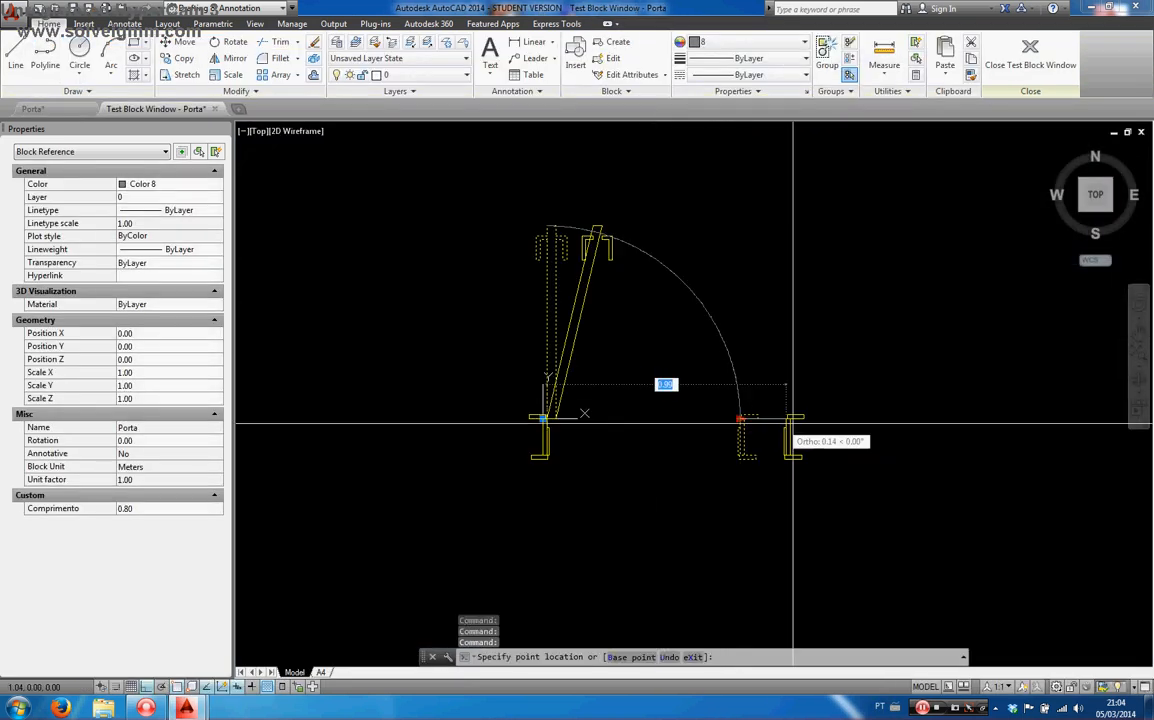
left_click(845, 425)
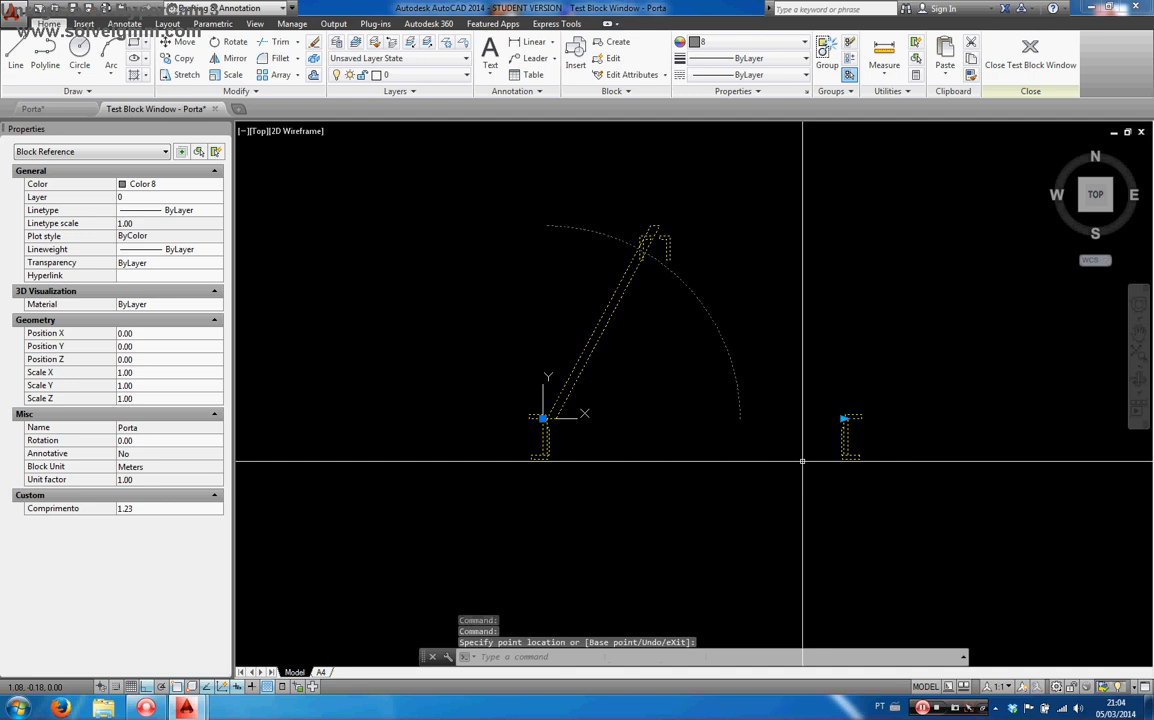
left_click(845, 418)
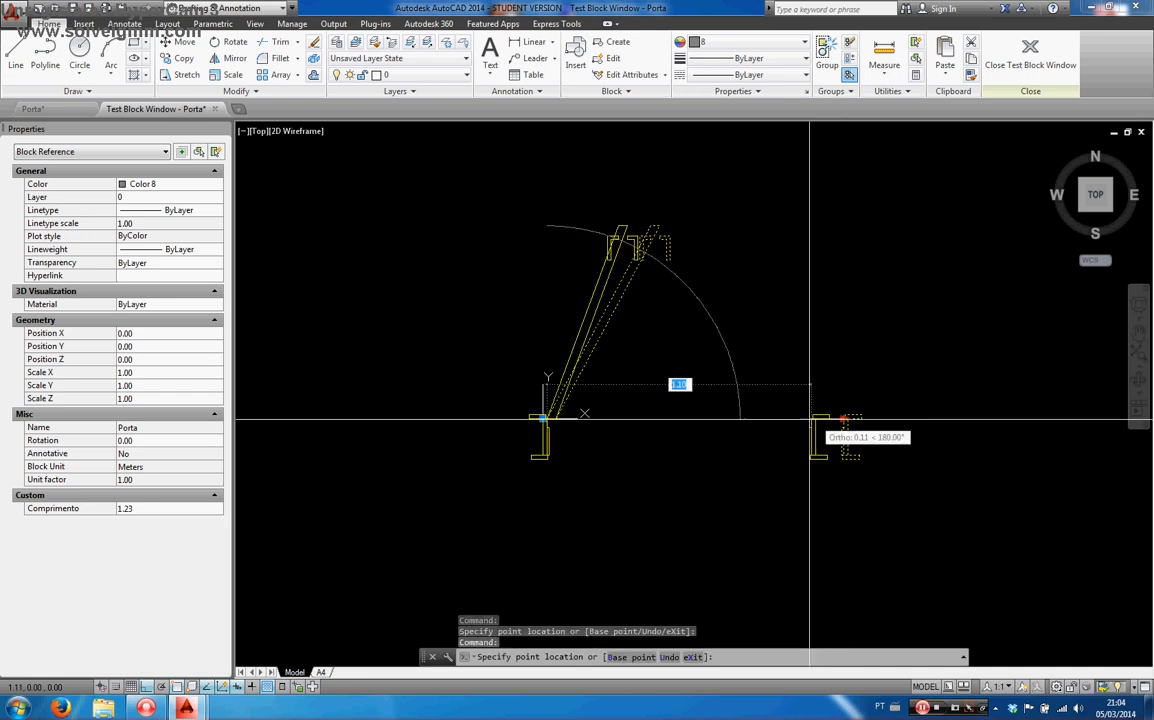
left_click(740, 418)
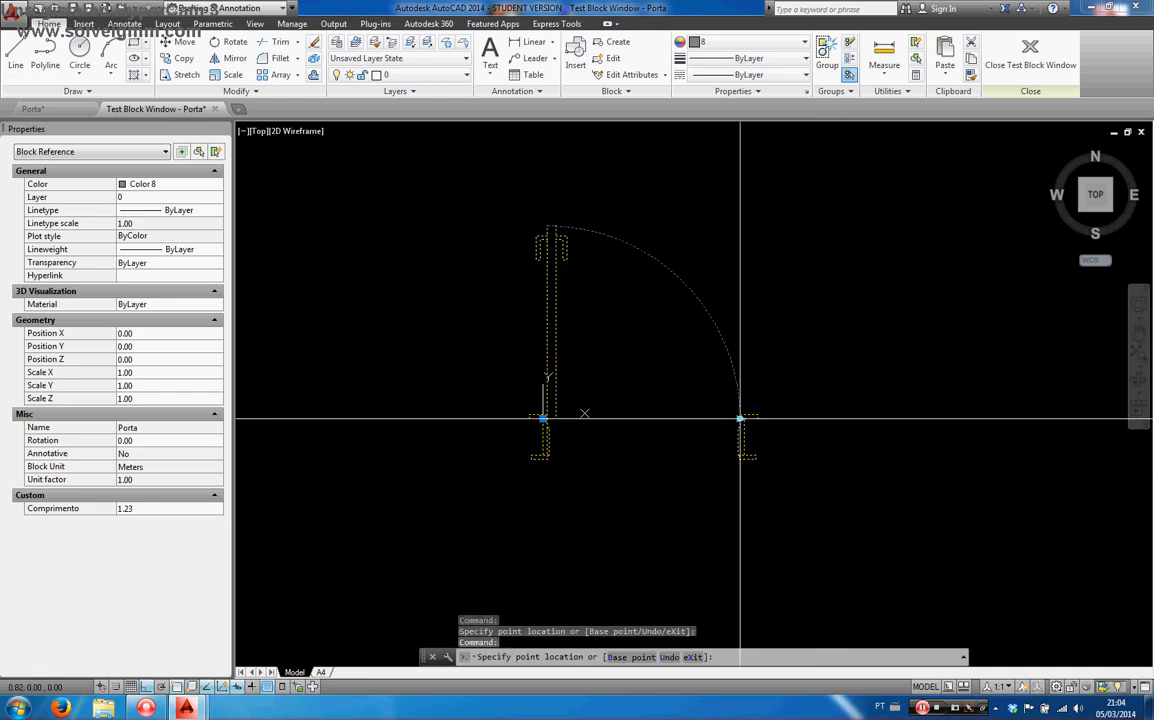
left_click(1030, 55)
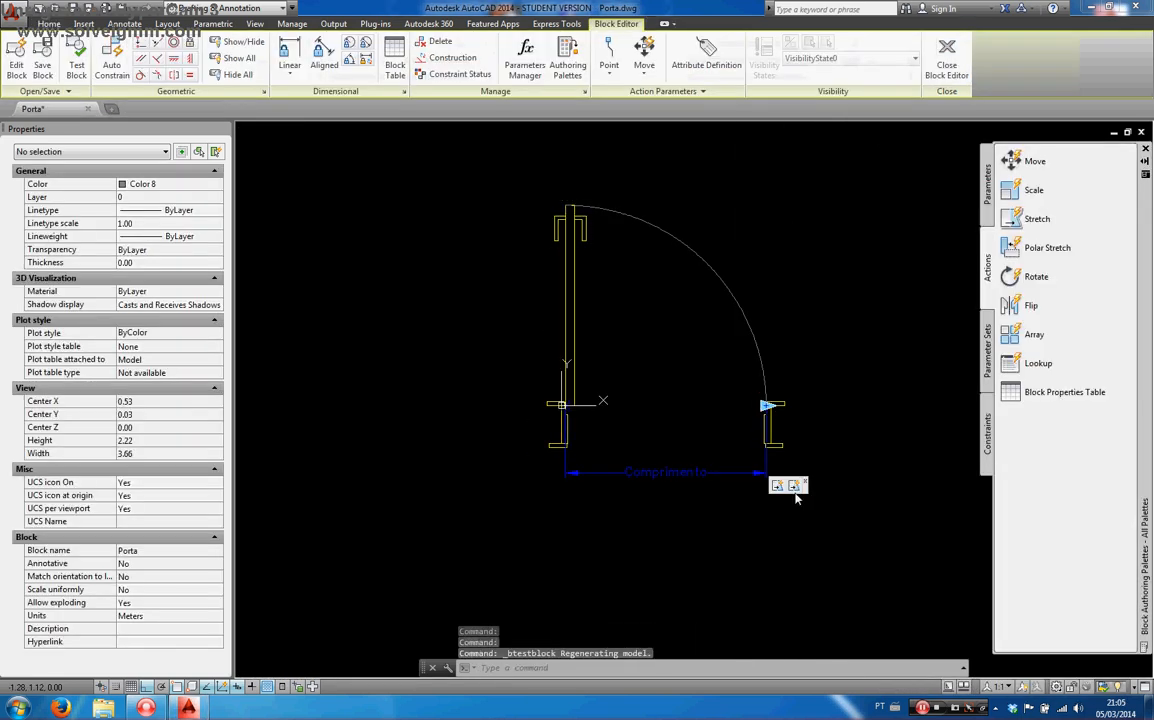
Step: Set the angle offset of the door leaf's Stretch action to 90
left_click(795, 485)
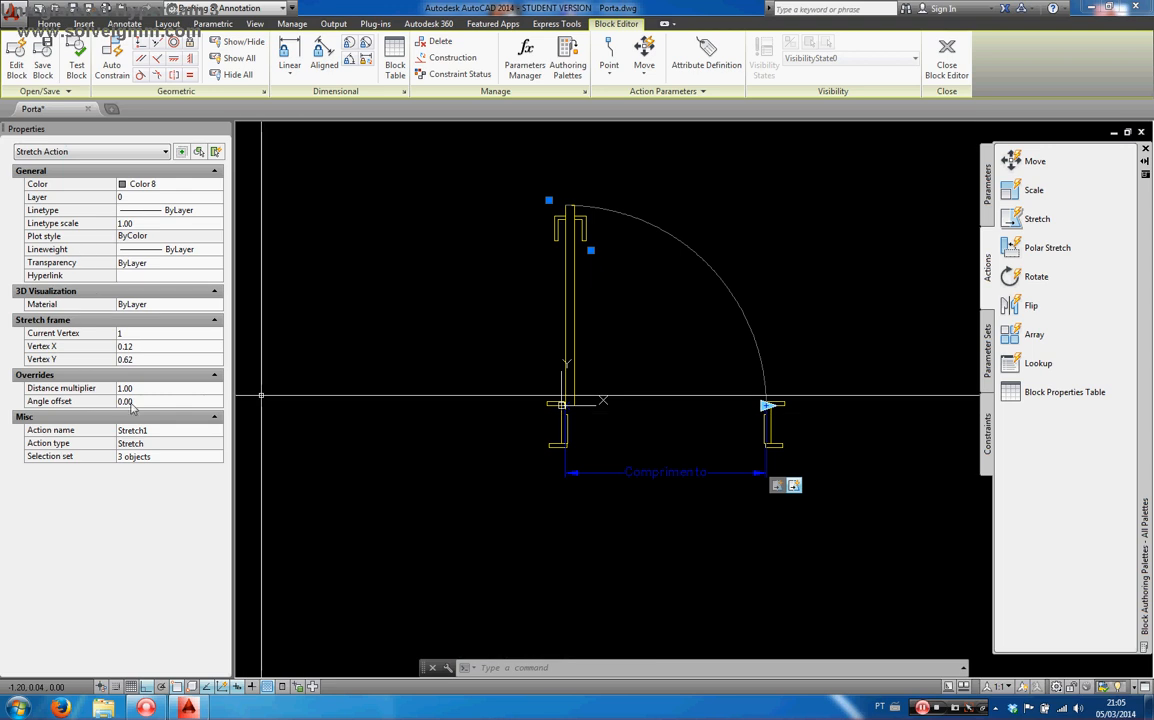
key("Escape")
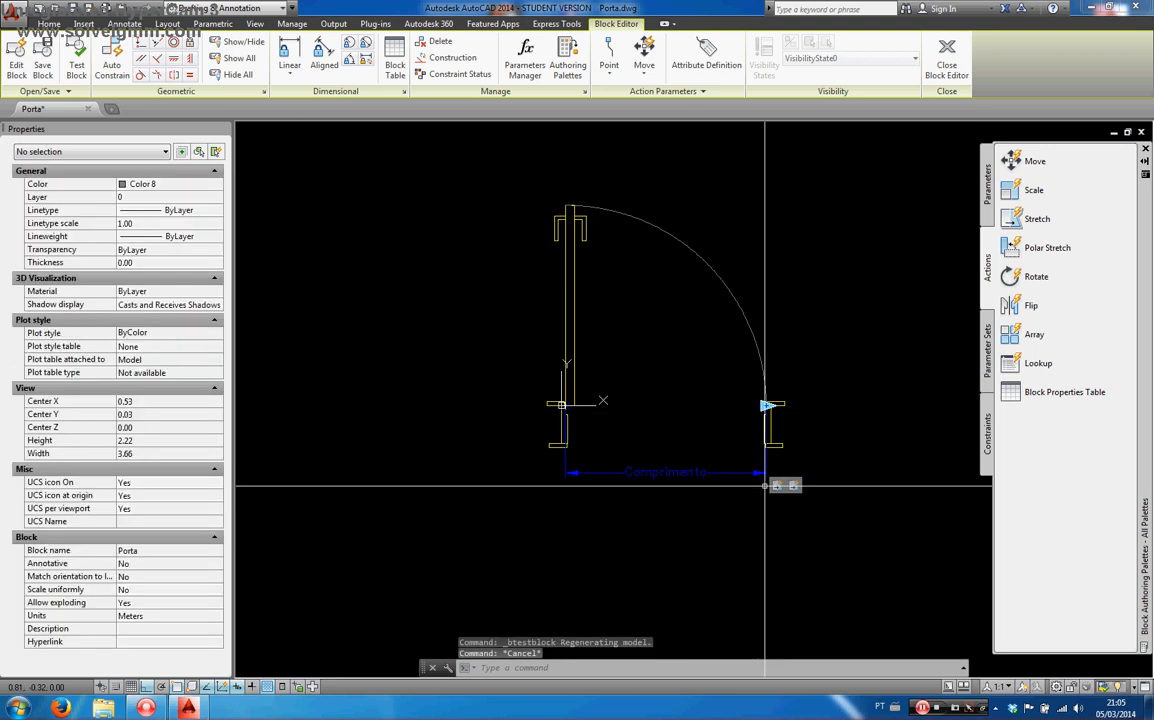
left_click(777, 487)
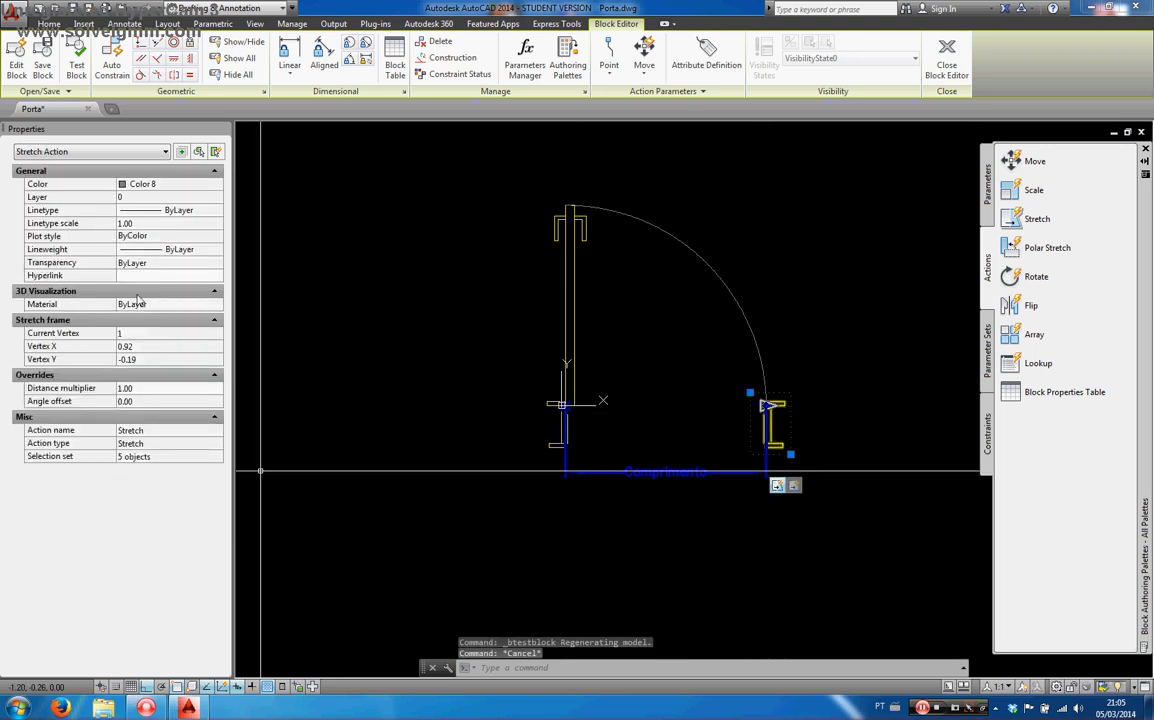
key("Escape")
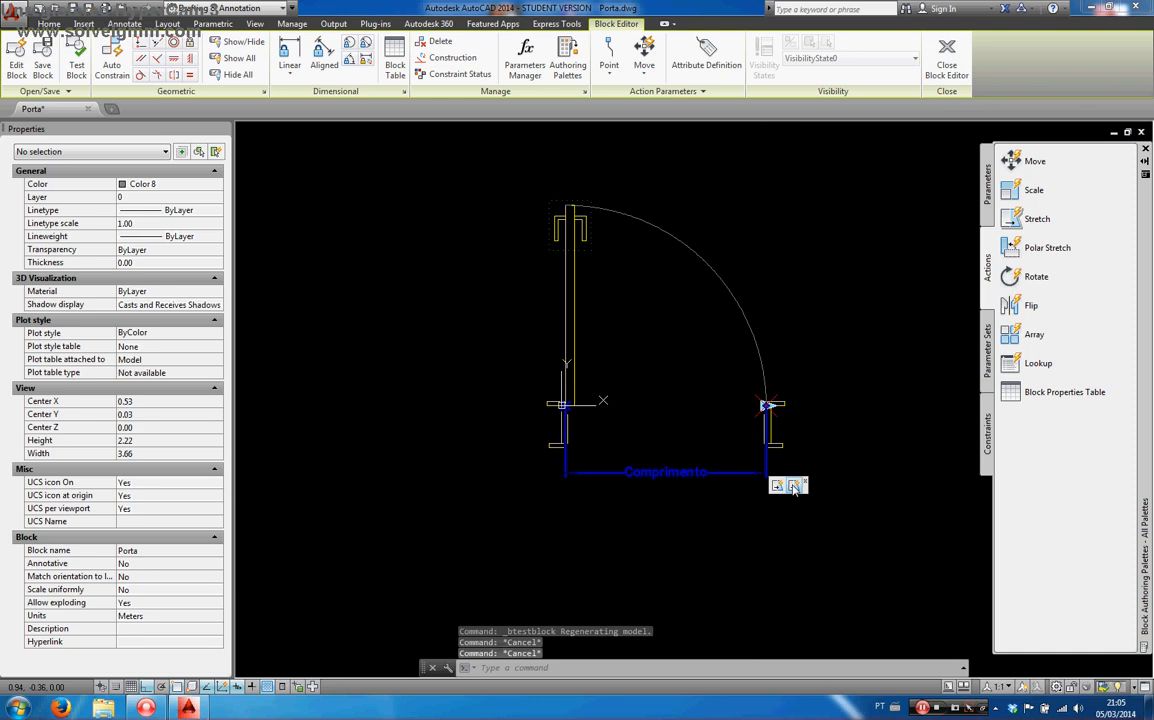
left_click(794, 486)
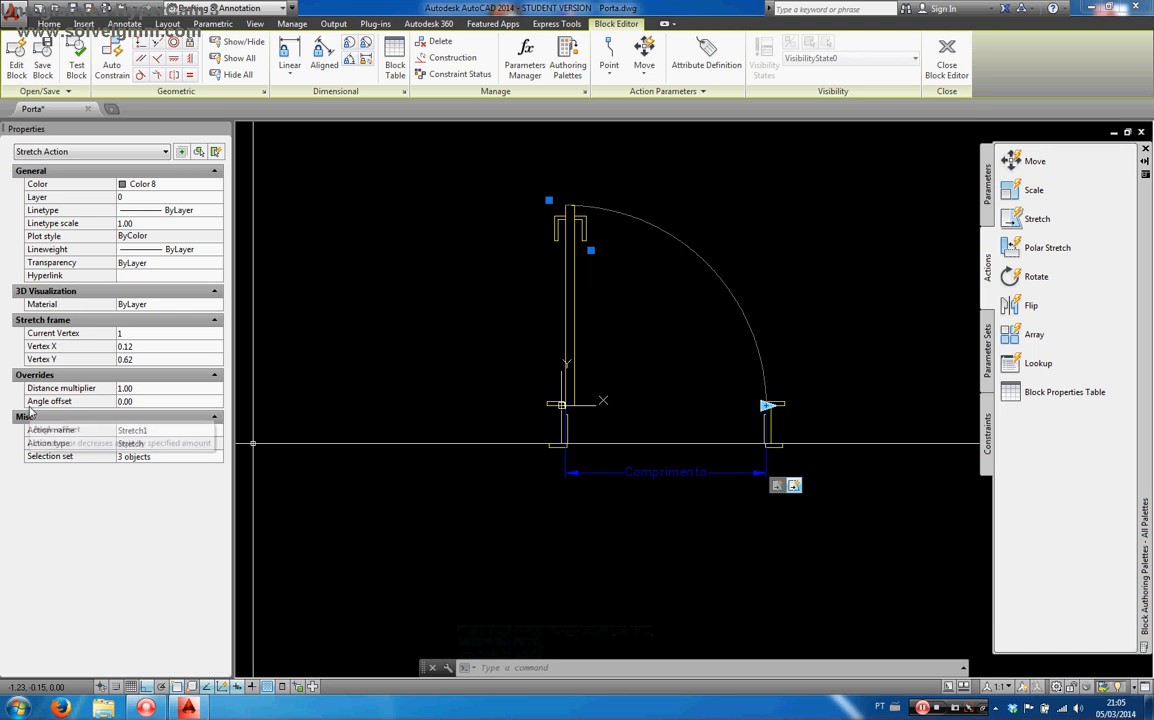
left_click(153, 402)
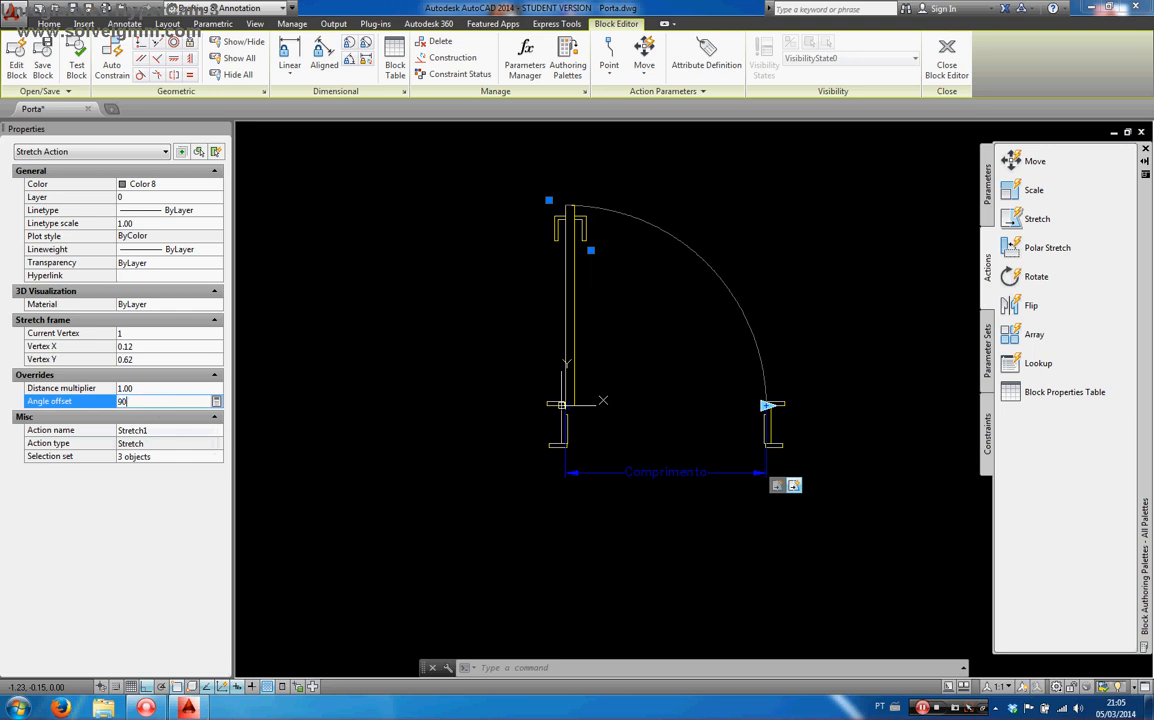
key("Return")
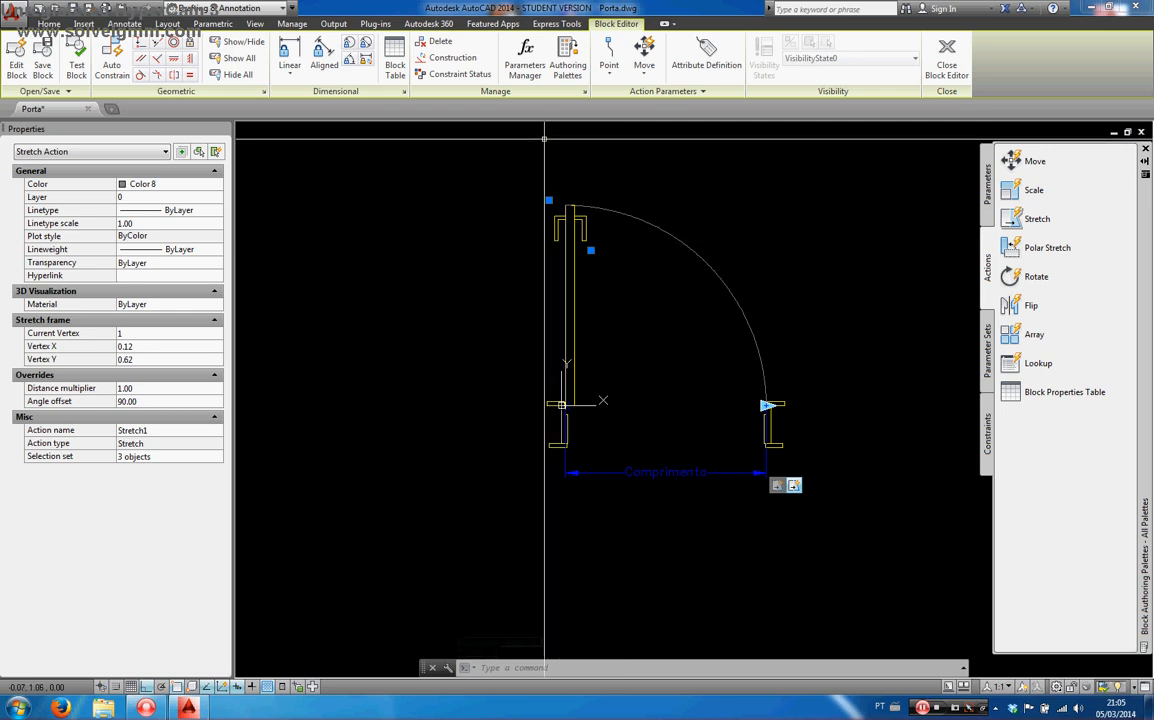
Step: Test the door leaf's stretch by changing Comprimento to about 1.69 and back to 0.80, and close the test window
left_click(74, 65)
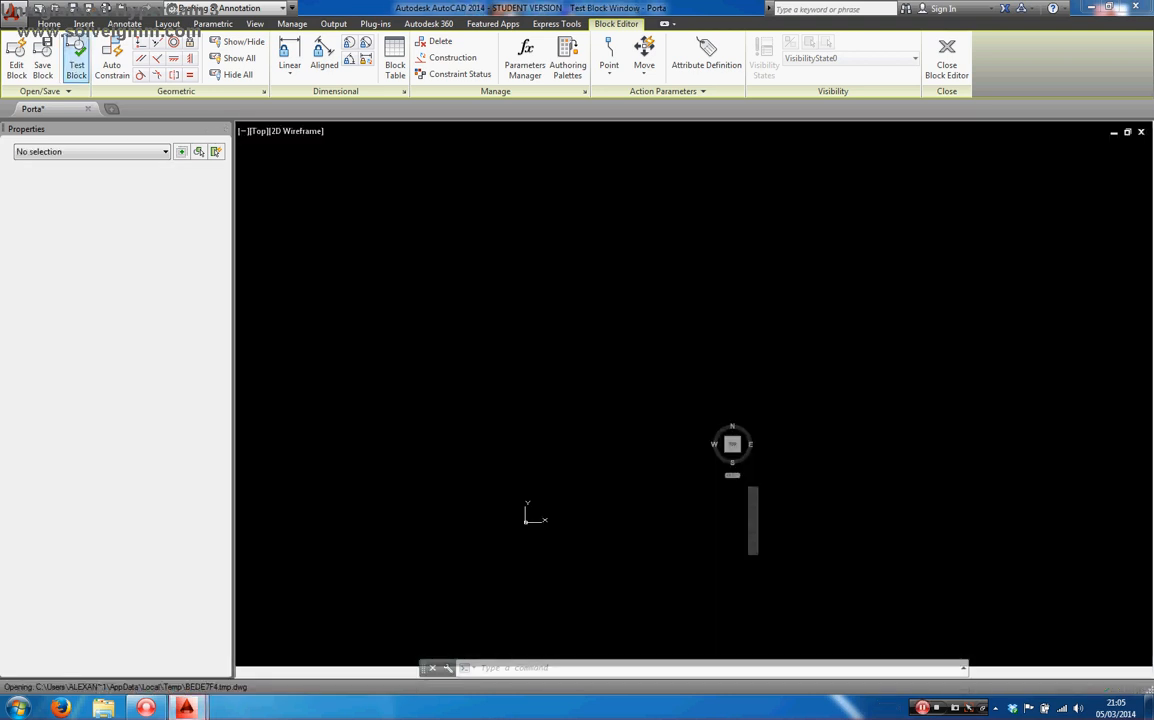
left_click(717, 293)
left_click(693, 334)
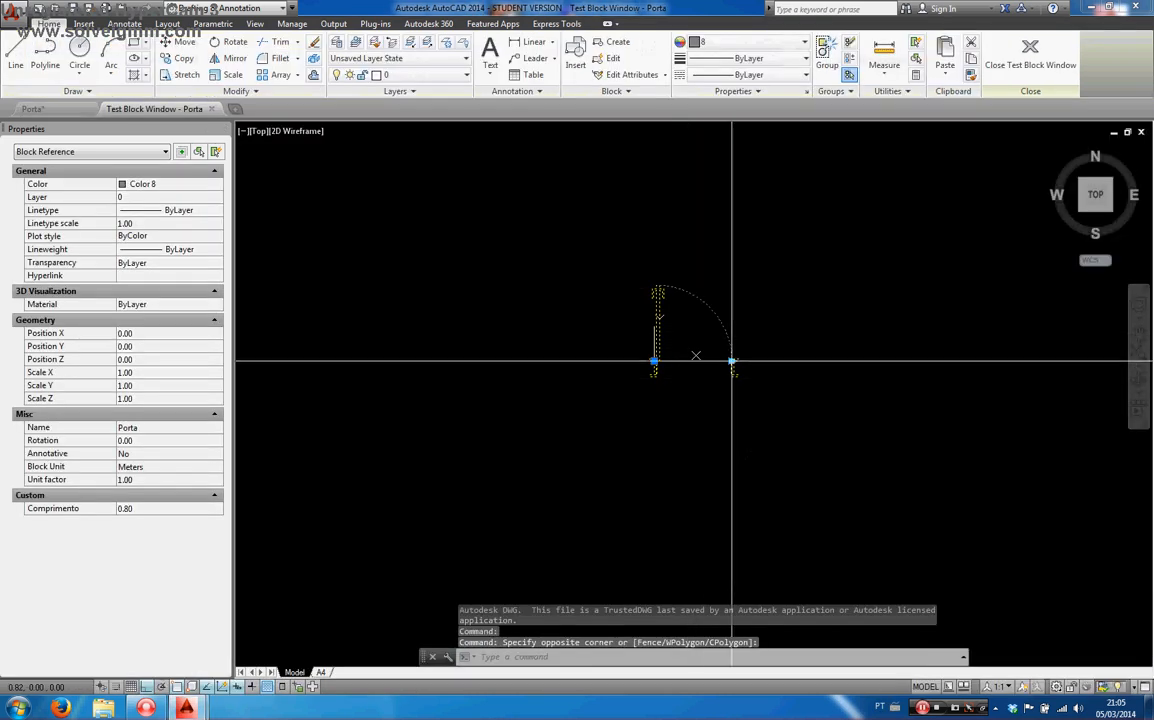
left_click(732, 361)
left_click(816, 362)
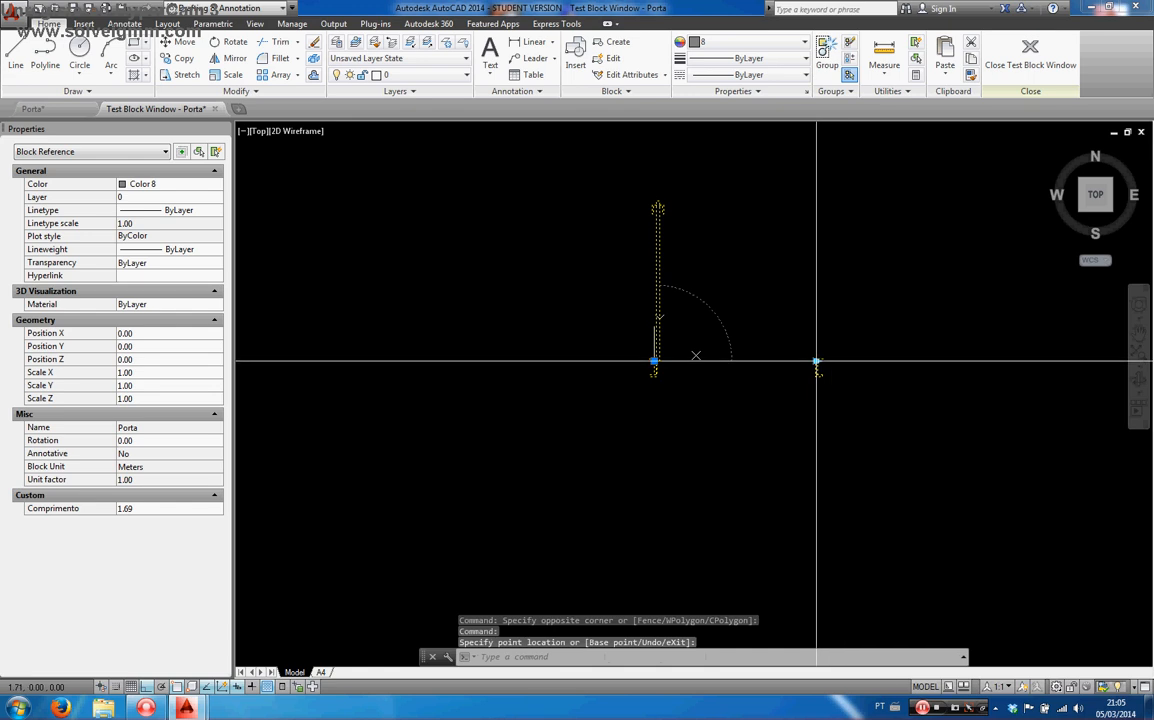
left_click(817, 362)
left_click(732, 361)
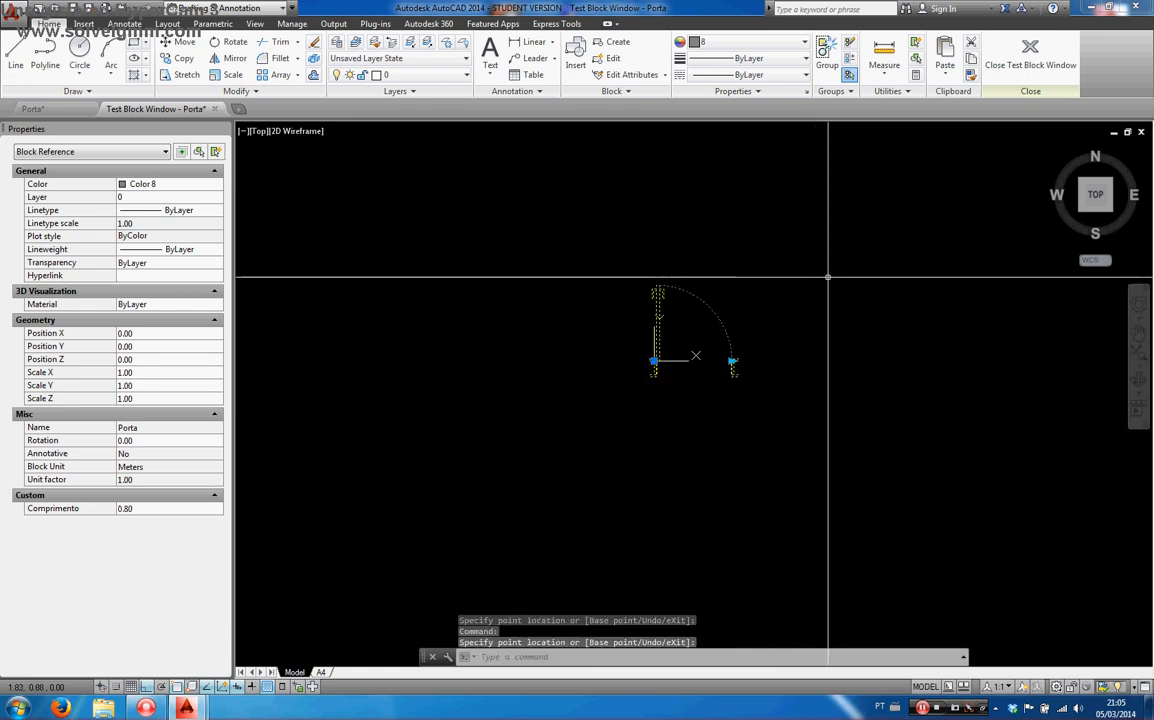
left_click(1020, 47)
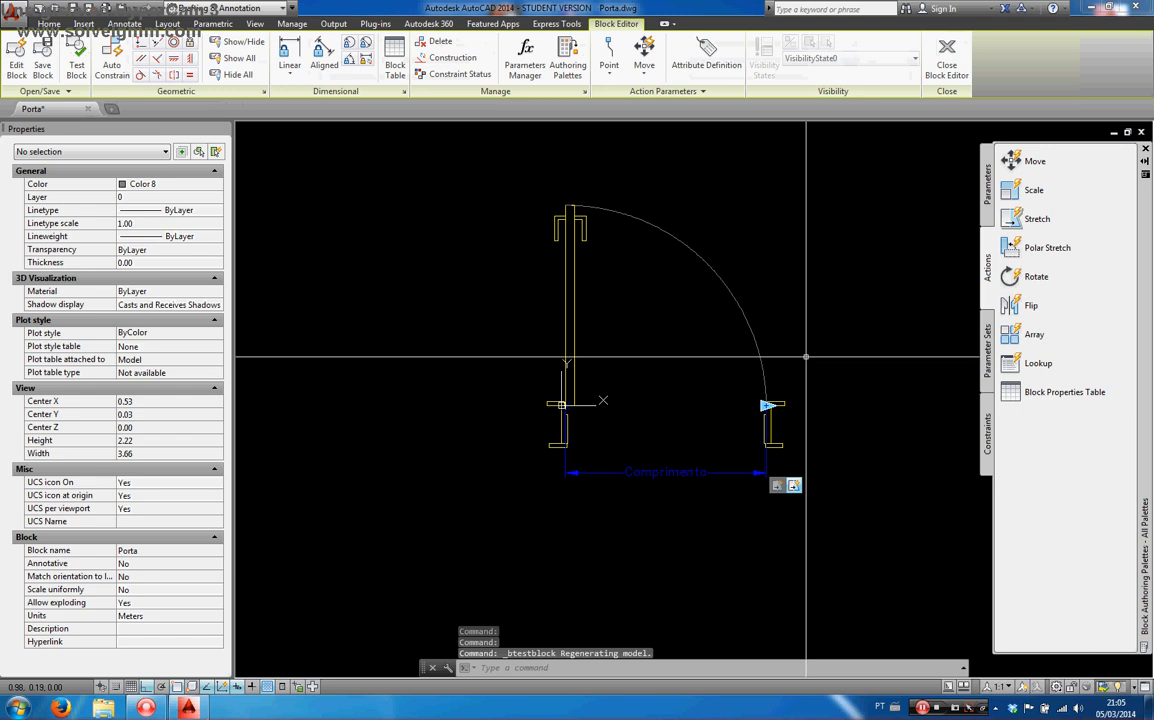
Step: Add a Scale action to the Comprimento parameter with only the door's swing arc in its selection set
middle_click_drag(761, 371, 746, 361)
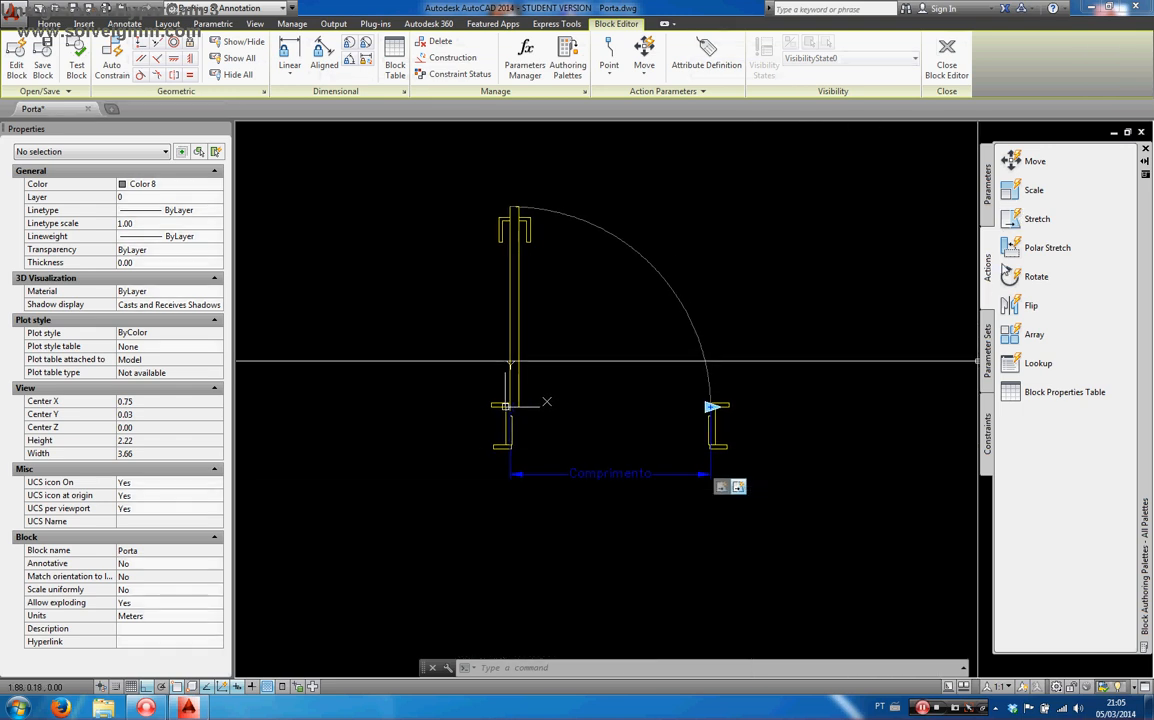
left_click(1013, 197)
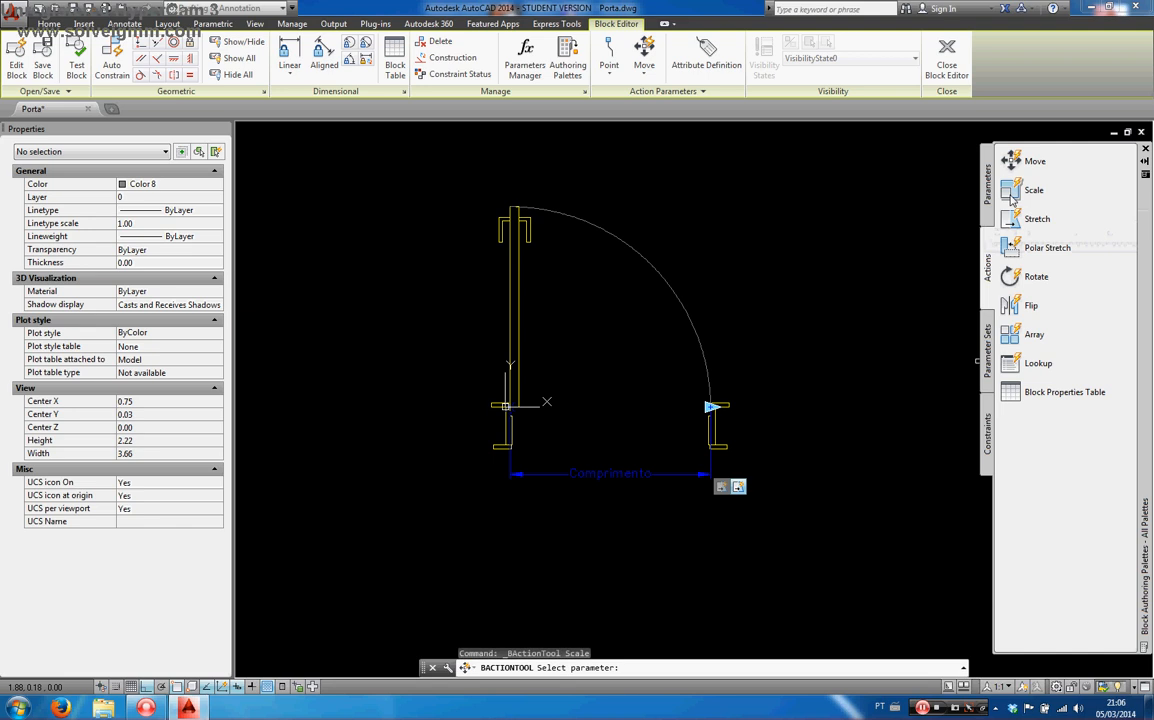
left_click(630, 475)
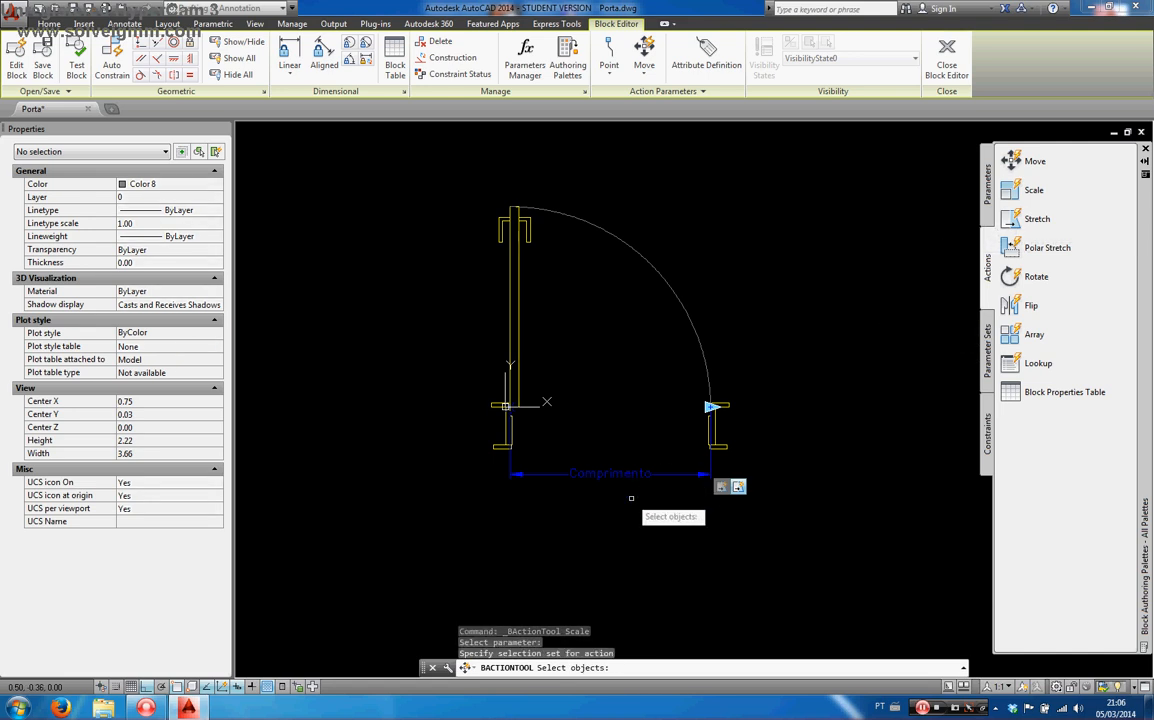
left_click(698, 336)
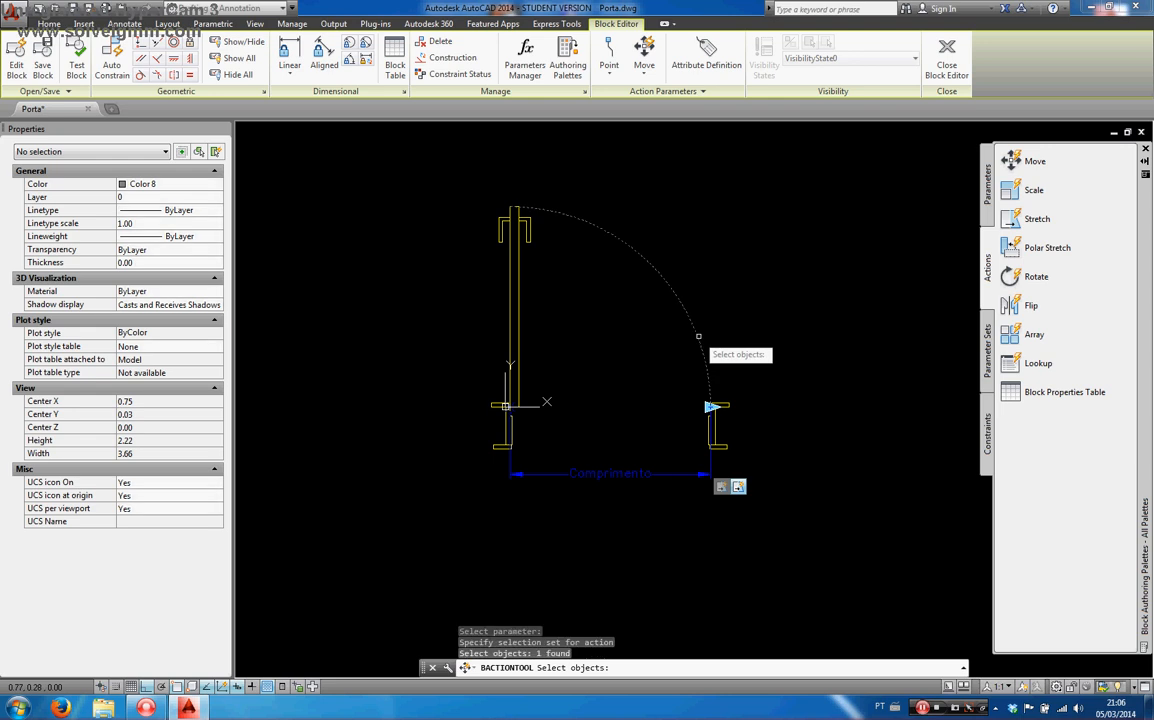
key("Return")
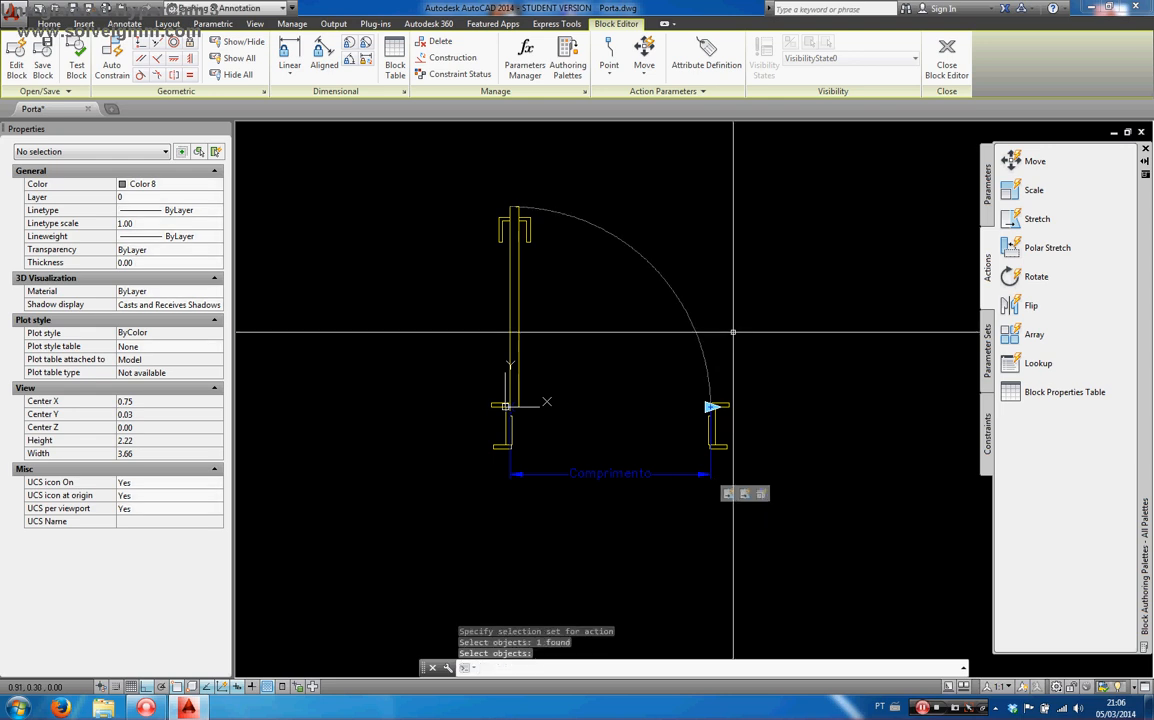
Step: Test the swing arc's scaling by stretching Comprimento to 1.88 and back to about its original width, and close the test window
left_click(76, 67)
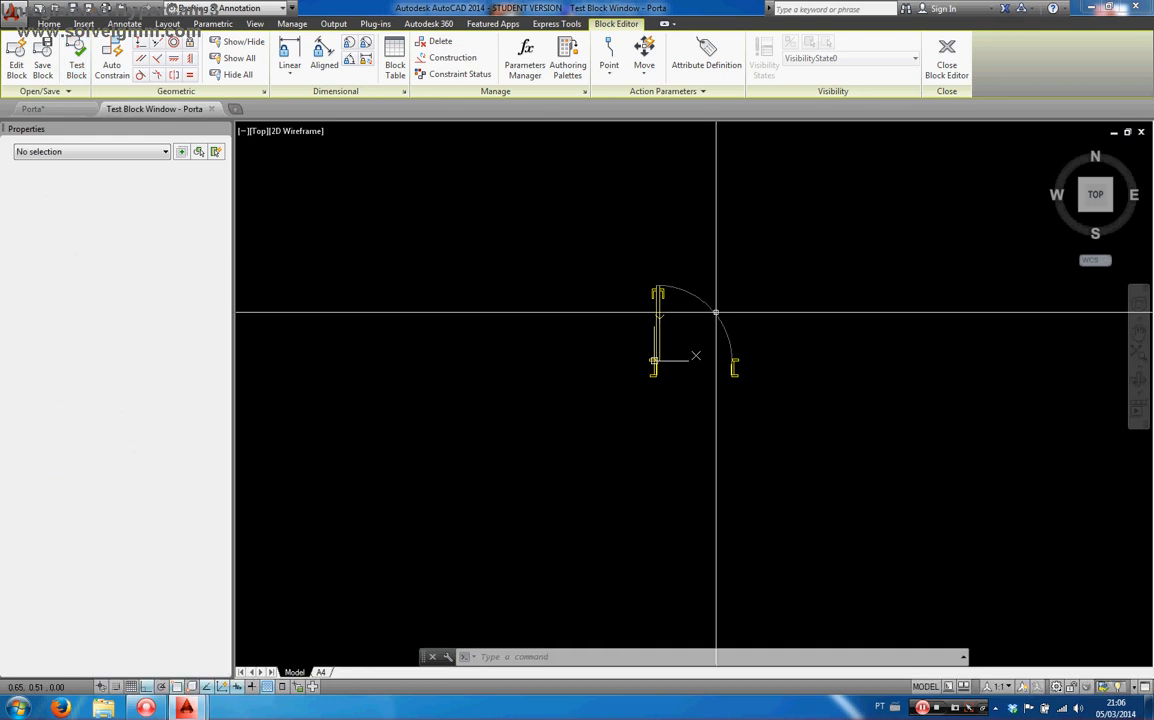
left_click(714, 310)
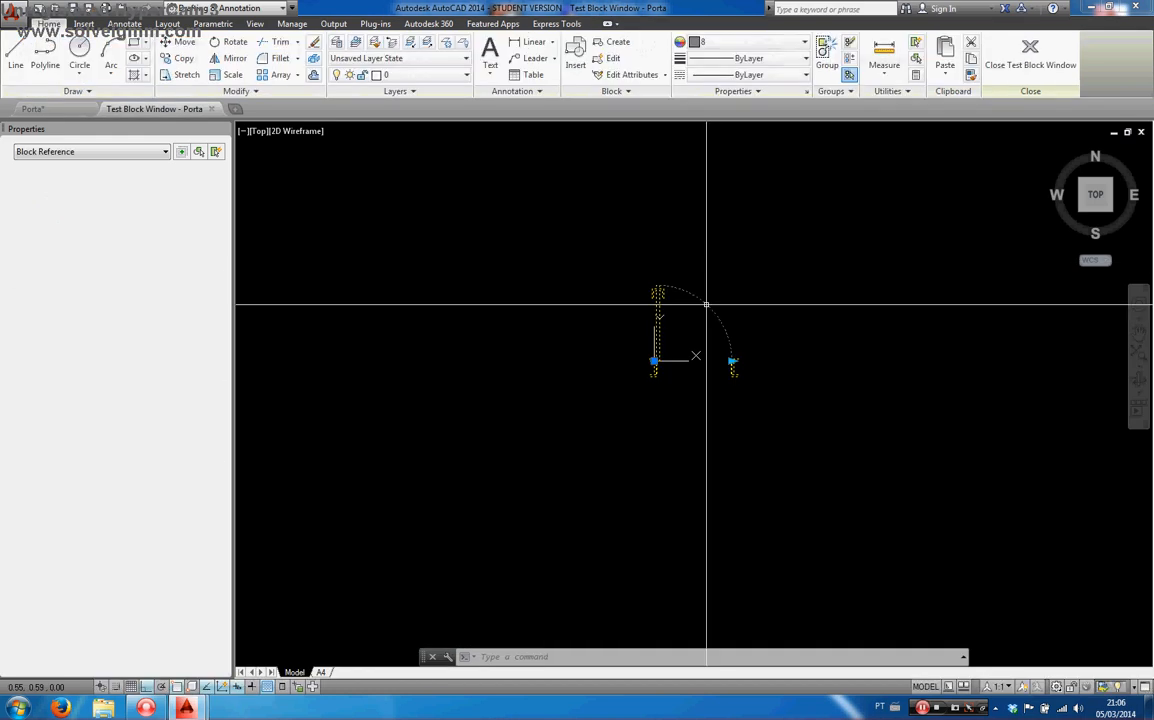
left_click(736, 362)
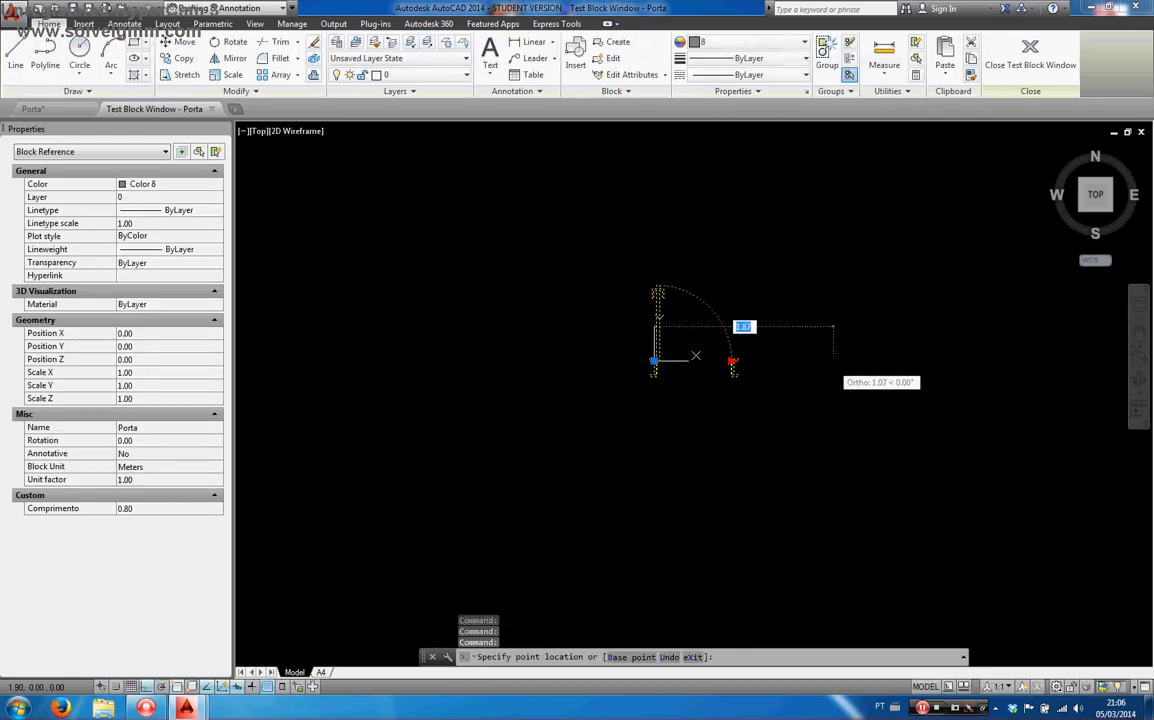
left_click(836, 362)
left_click(835, 362)
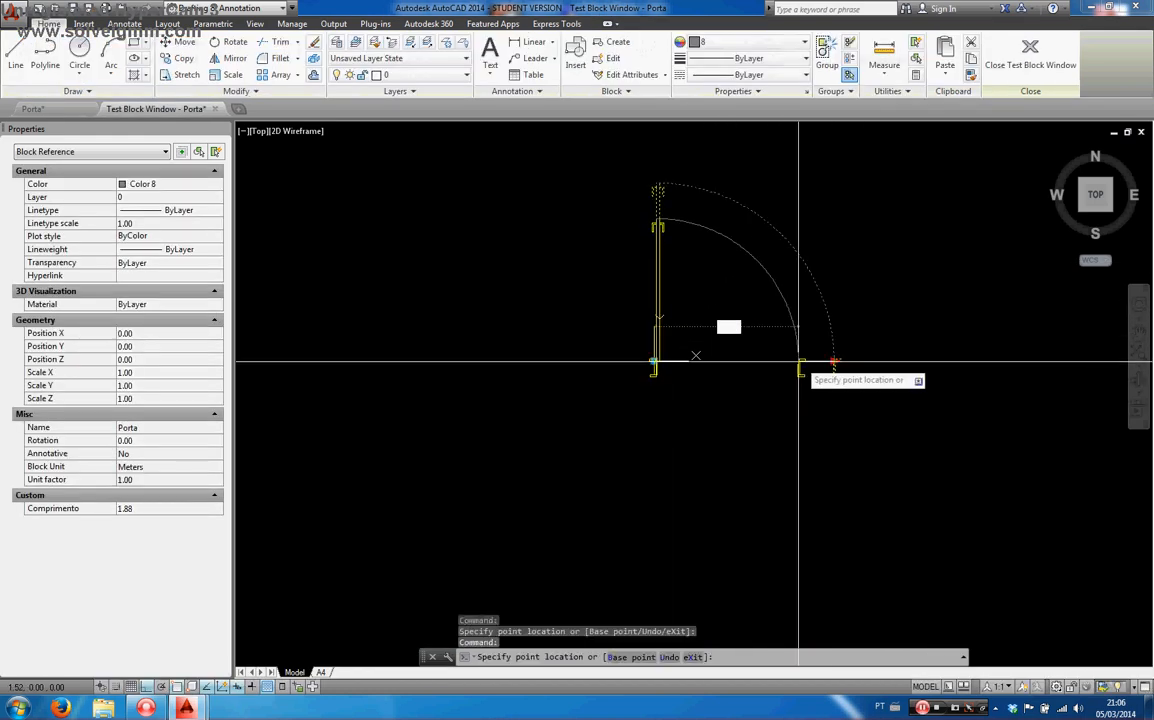
left_click(736, 362)
left_click(1030, 65)
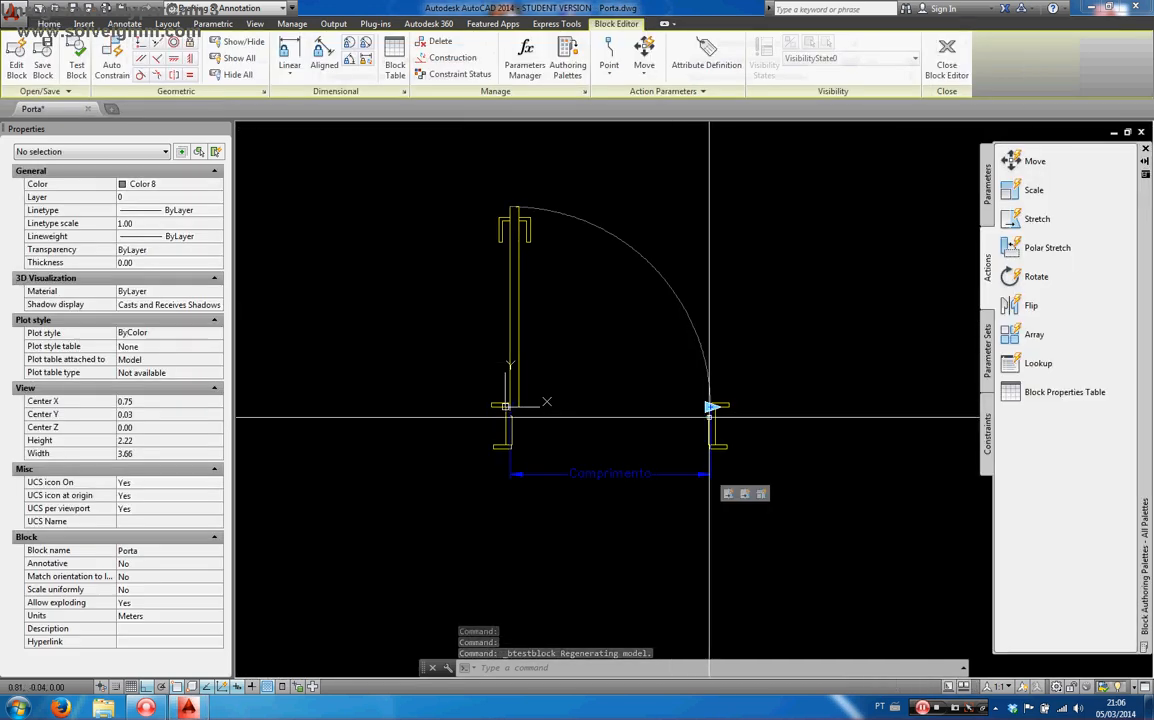
Step: Set Comprimento's distance type to List and add the values 0.60, 0.70, 0.90, 1.00 and 1.10
middle_click_drag(562, 425, 567, 413)
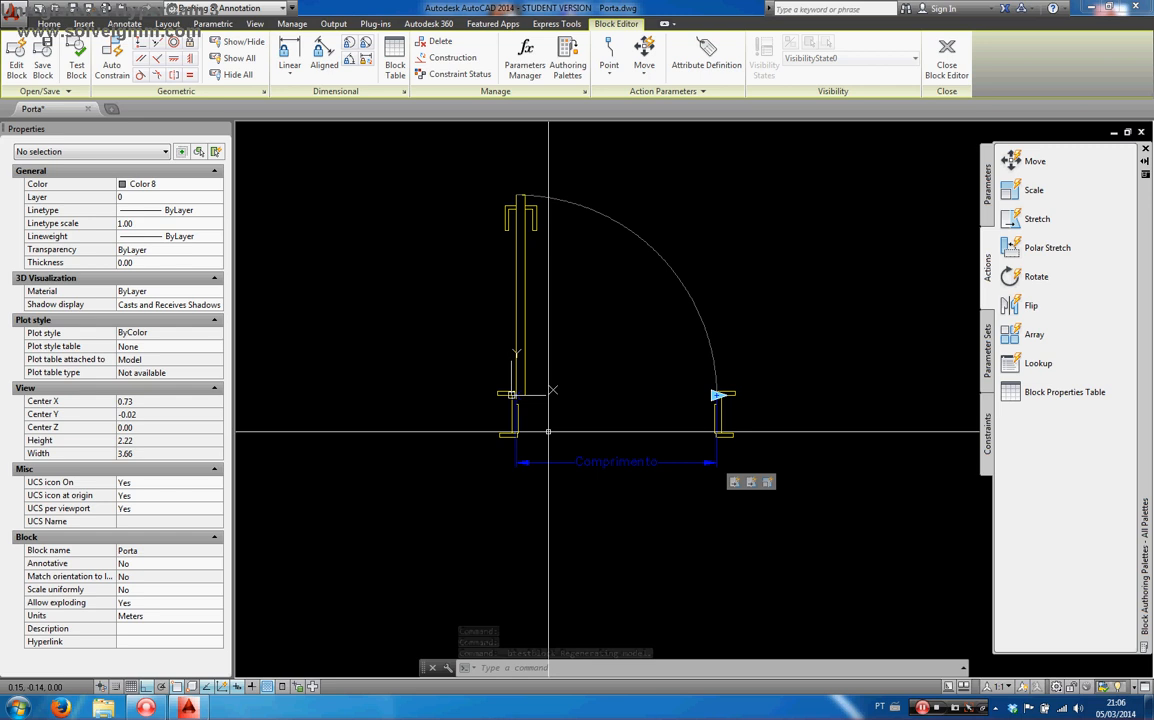
left_click(592, 460)
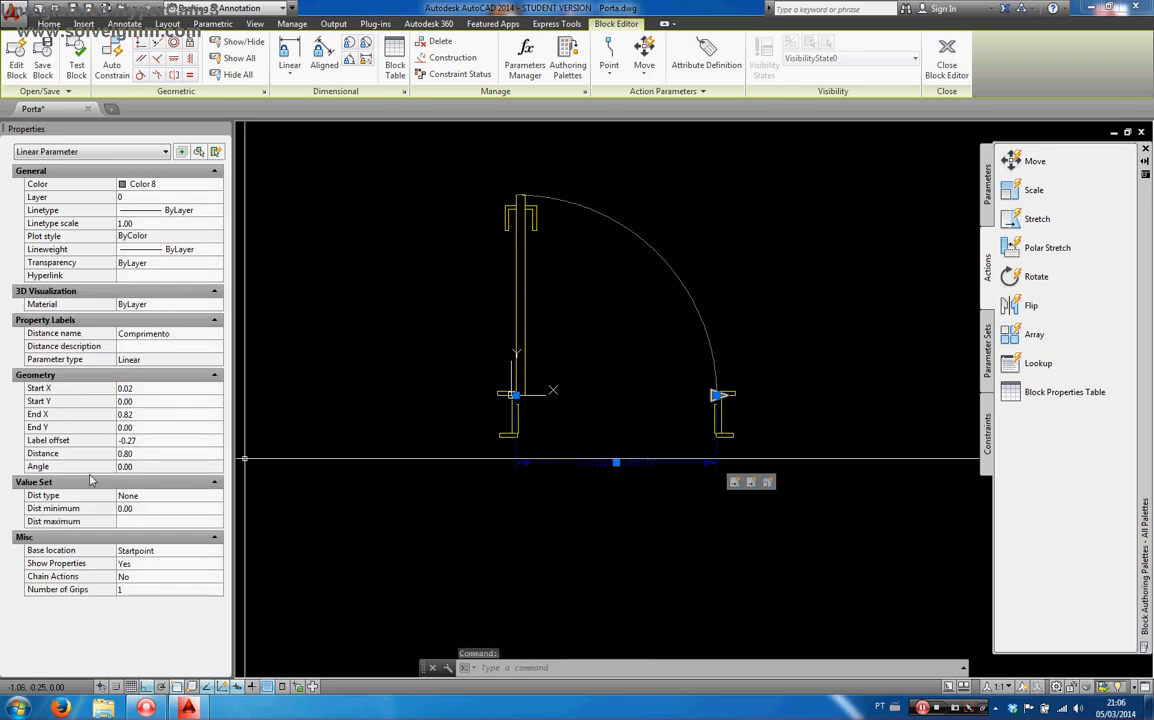
left_click(157, 498)
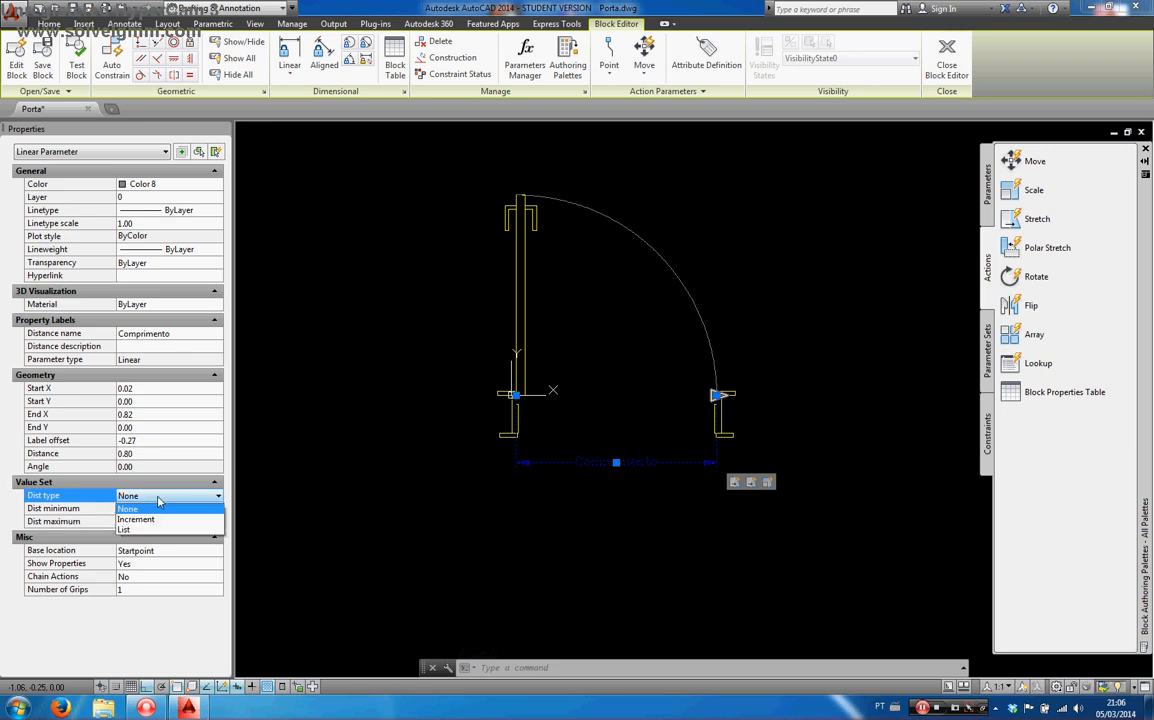
left_click(151, 530)
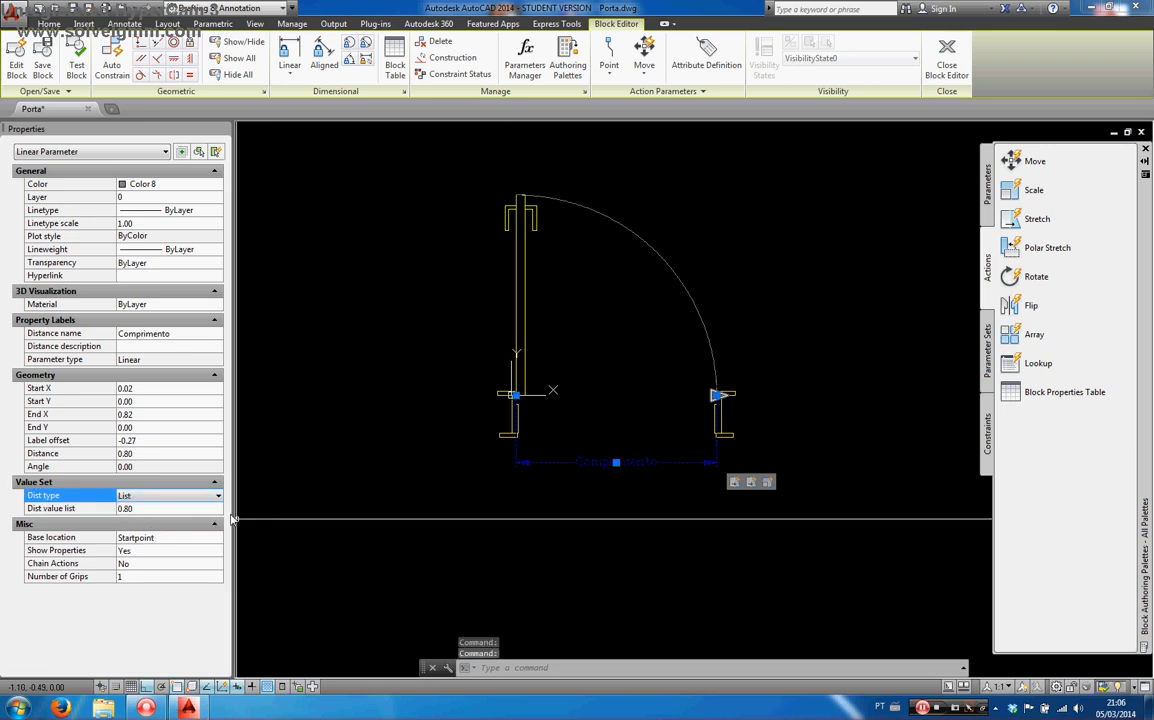
left_click(157, 510)
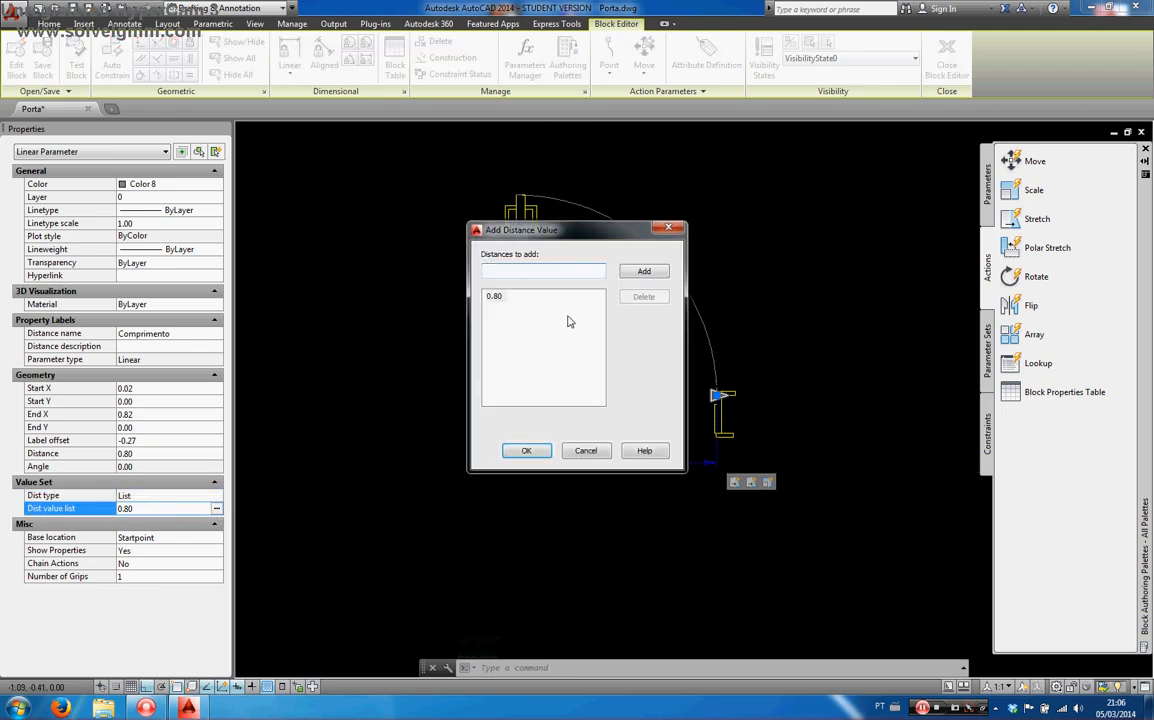
type(".7")
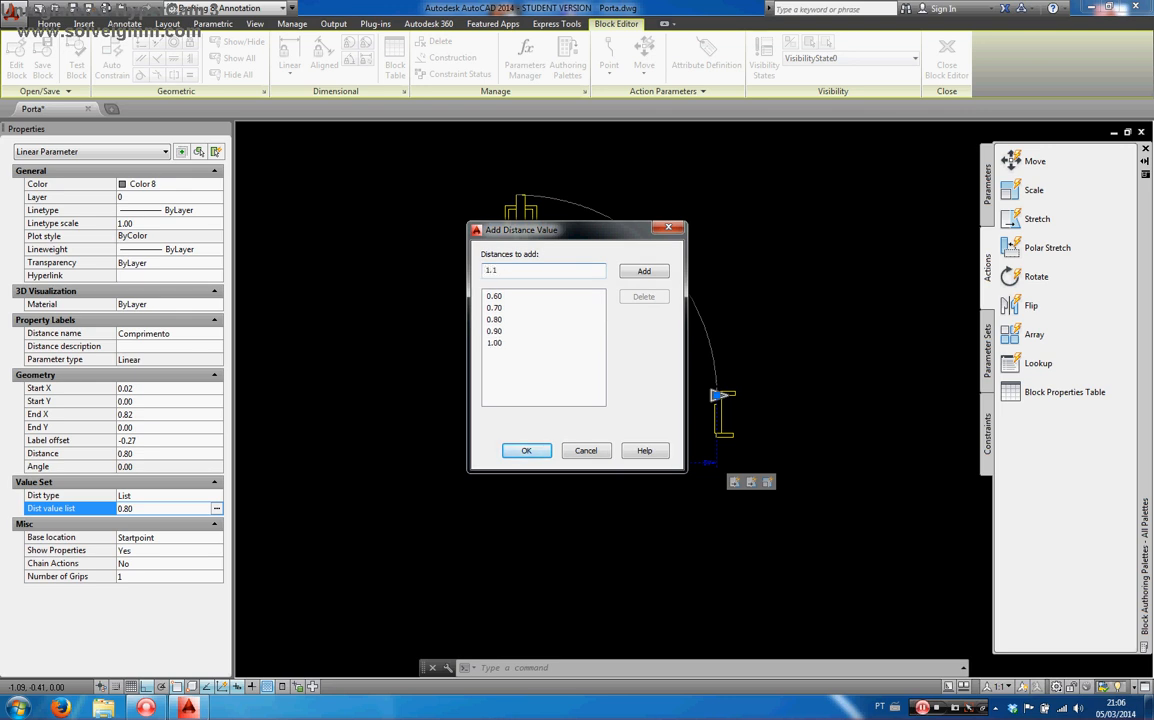
left_click(522, 451)
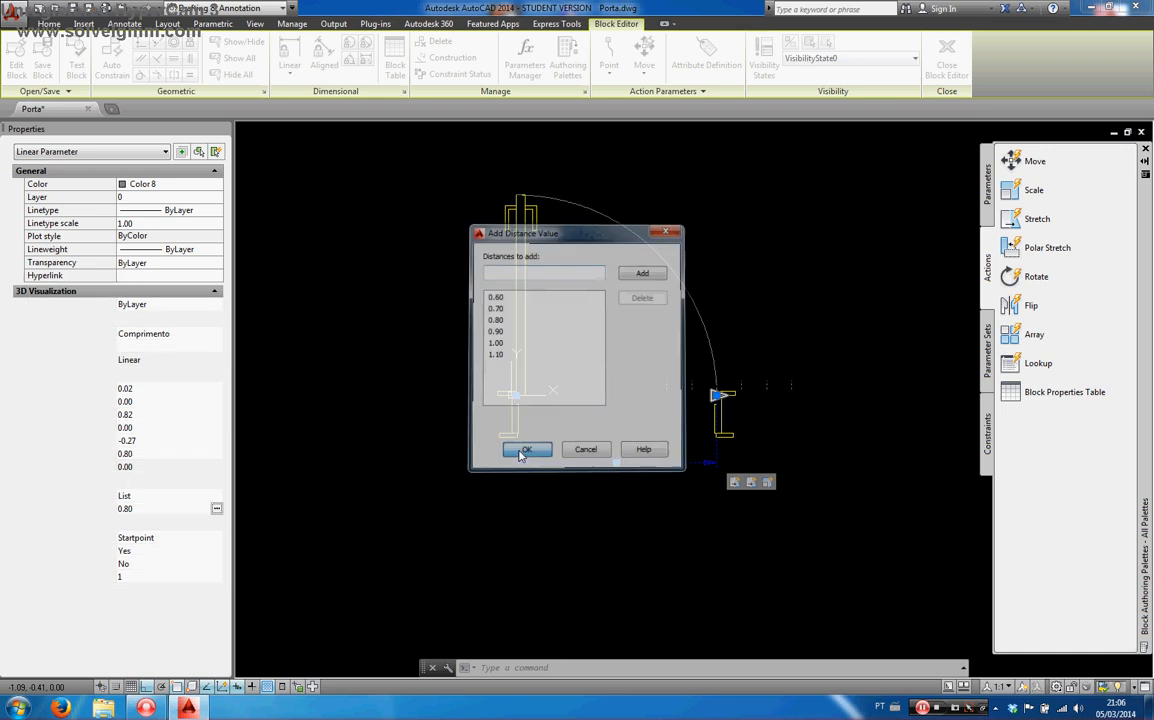
Step: Test how the door's width grip follows the listed Comprimento values, cancel the stretch, and close the test window
scroll(709, 395, "up", 2)
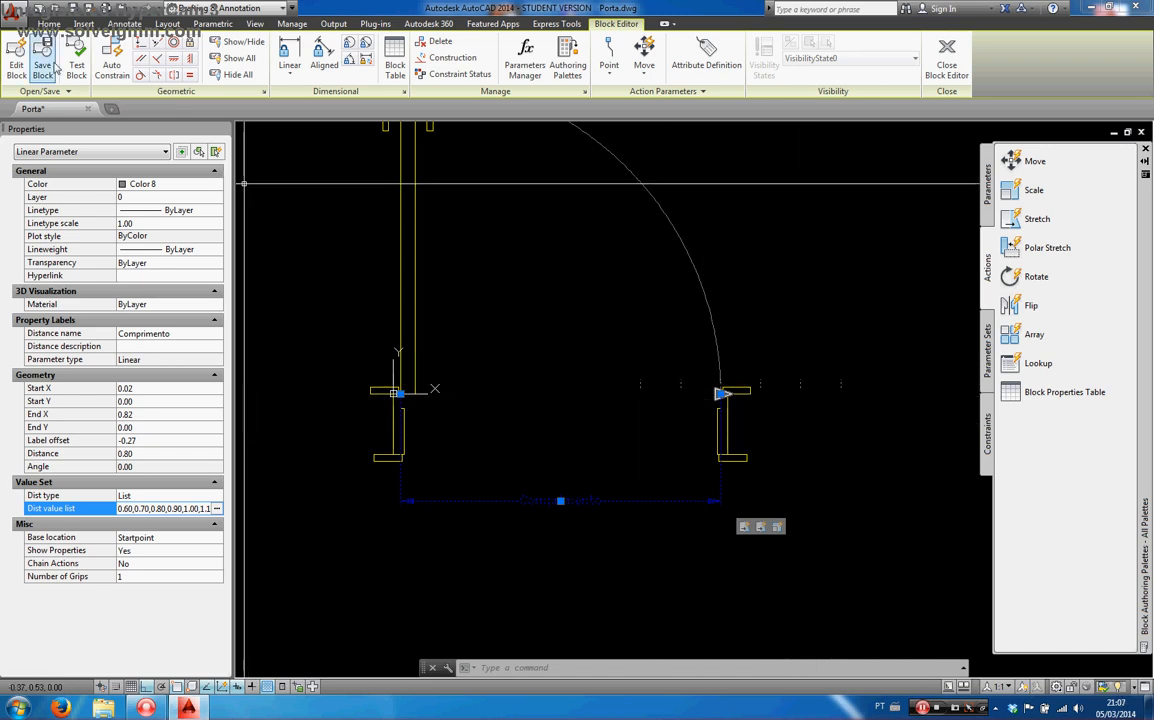
left_click(76, 60)
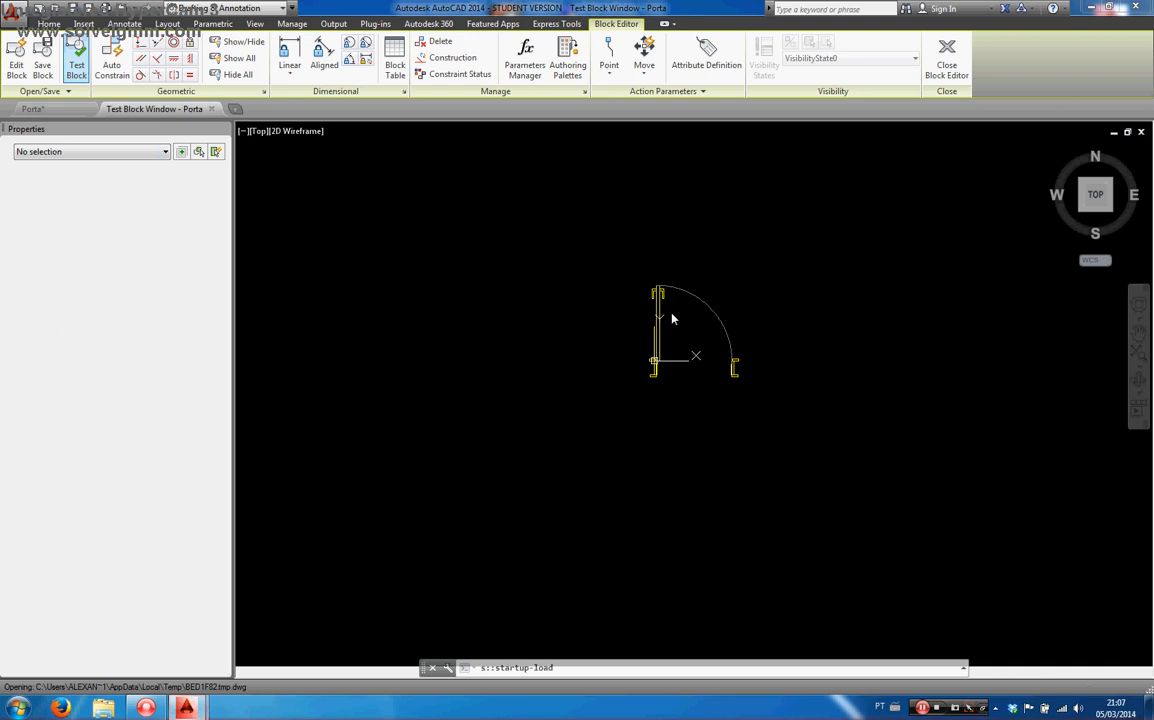
scroll(738, 355, "up", 2)
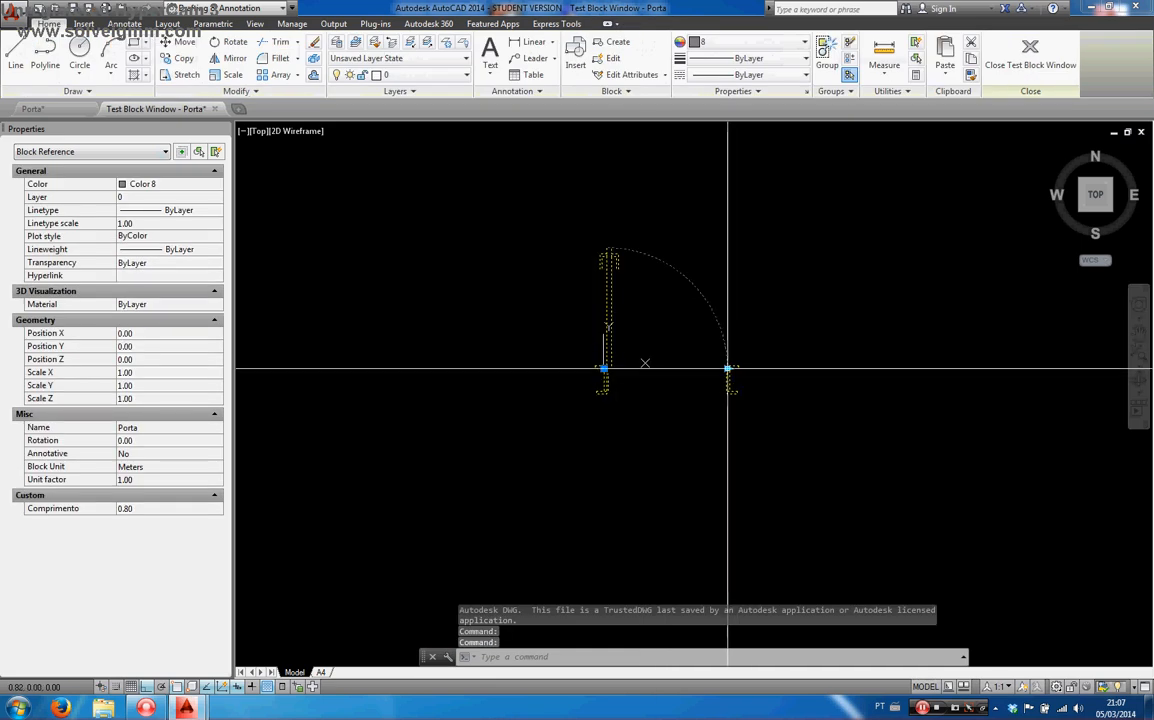
left_click(729, 368)
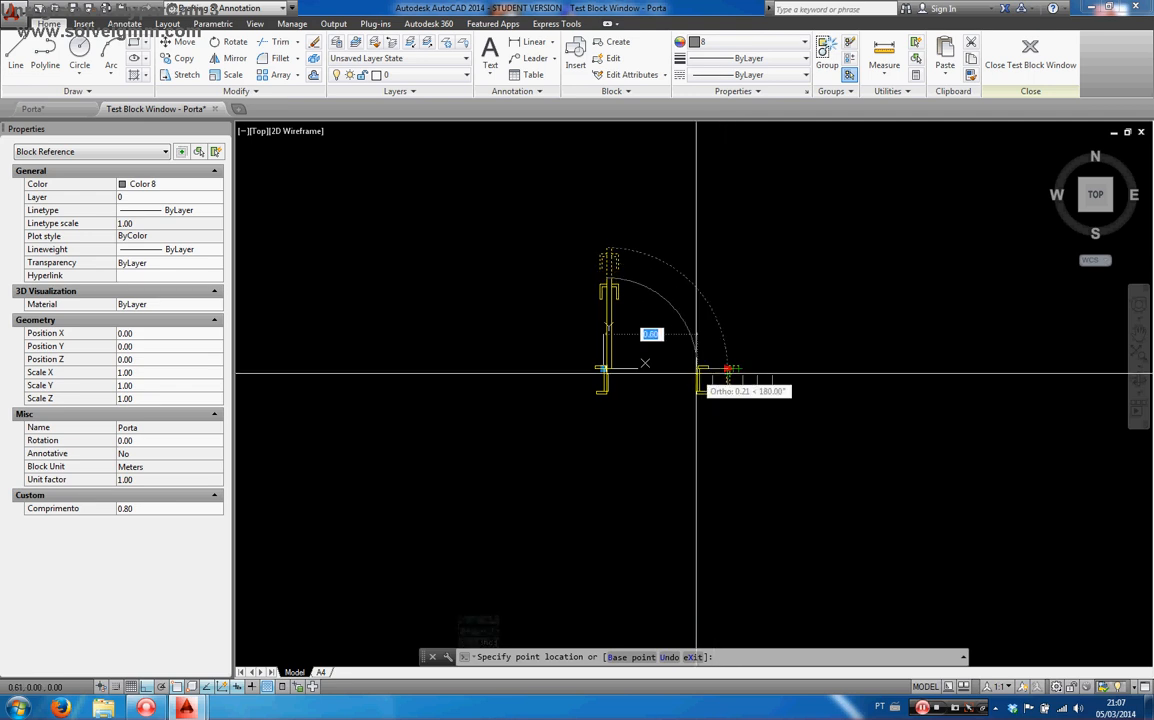
key("Escape")
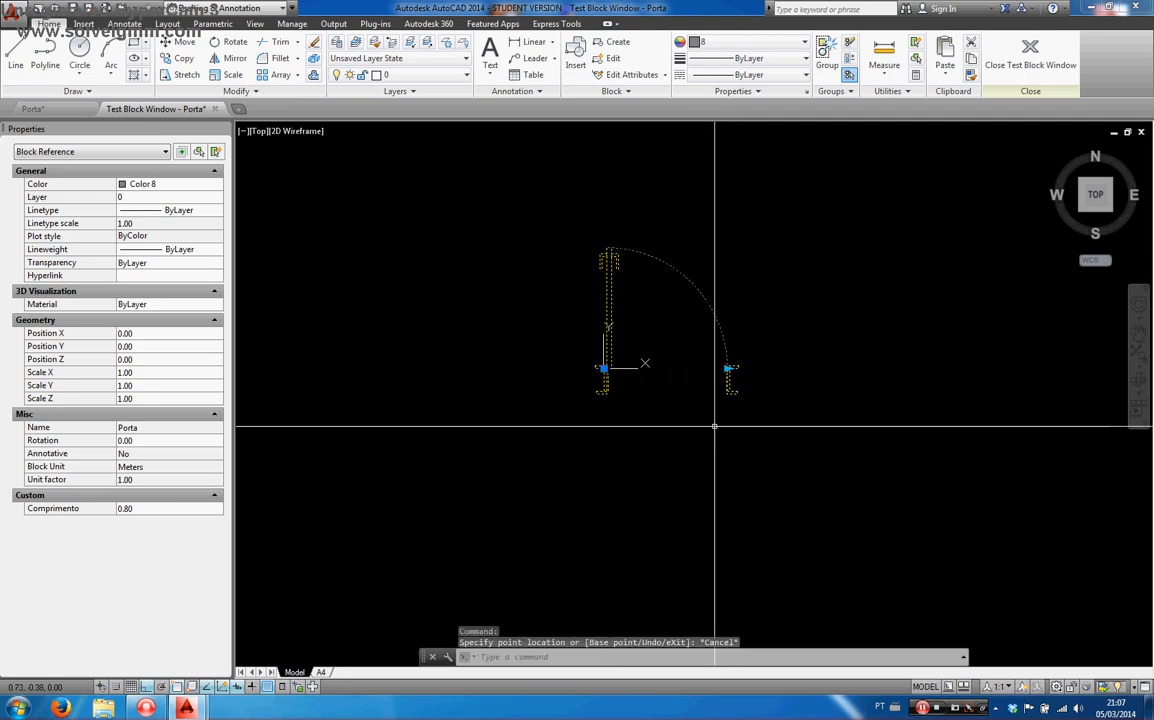
left_click(1029, 55)
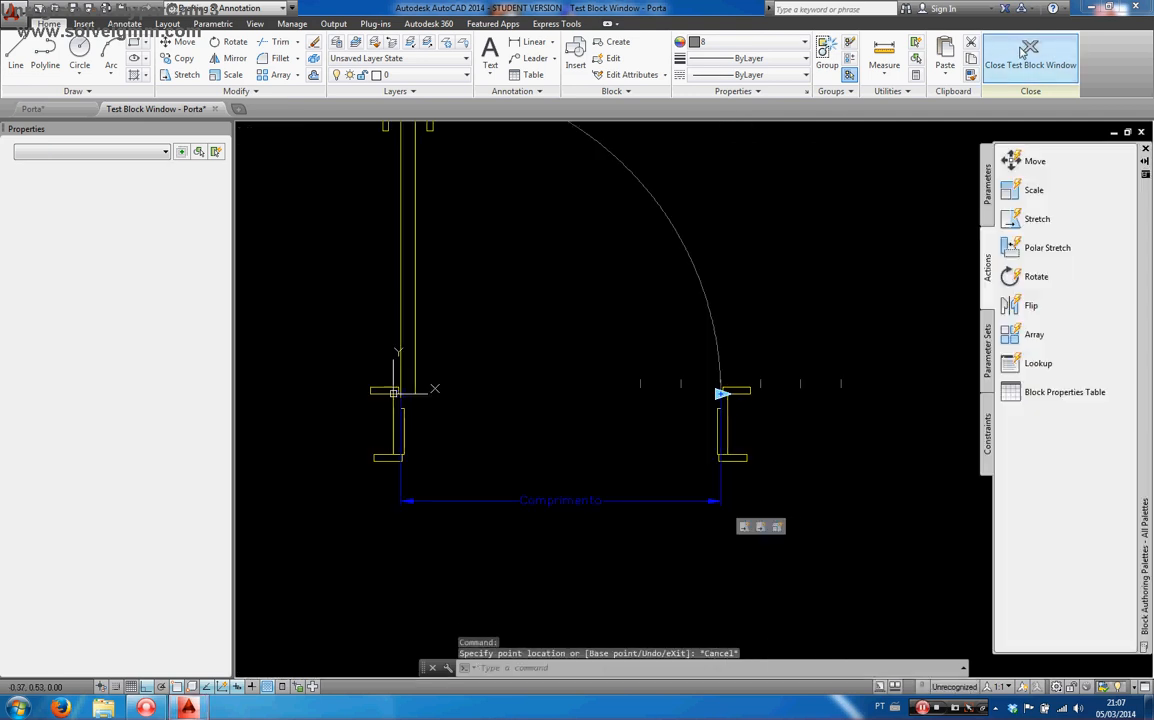
Step: Add a Lookup parameter at the middle of the lower edge of the frame jamb opposite the hinge
scroll(599, 329, "down", 3)
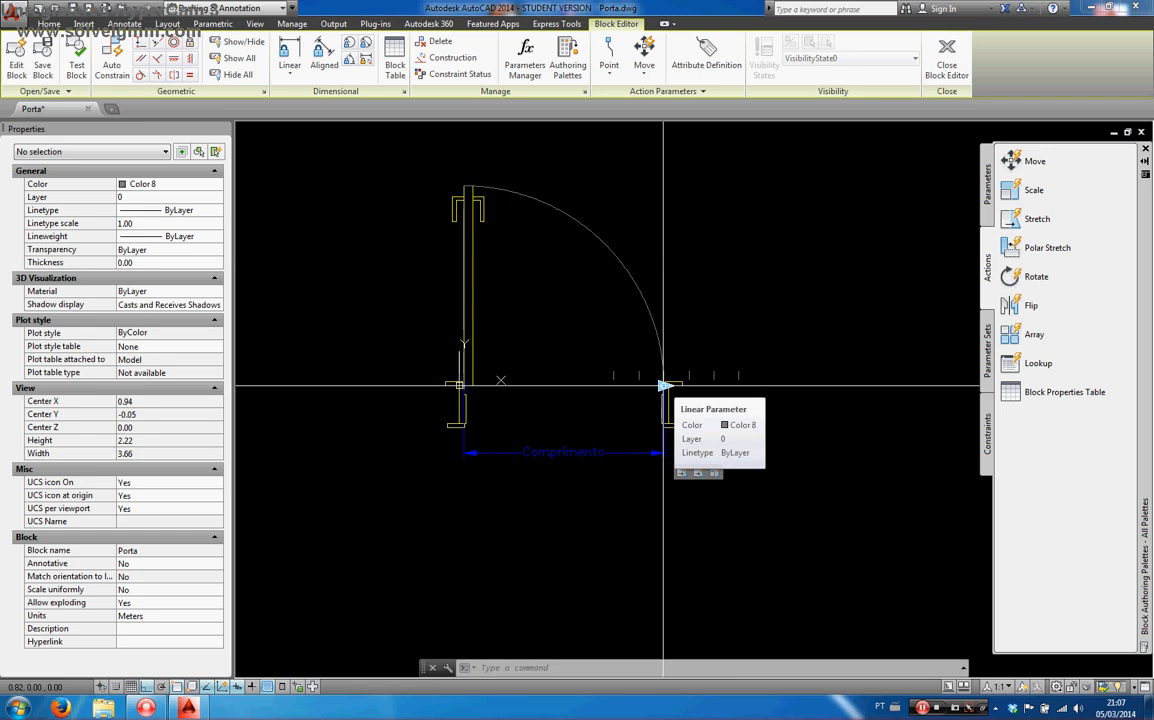
left_click(988, 184)
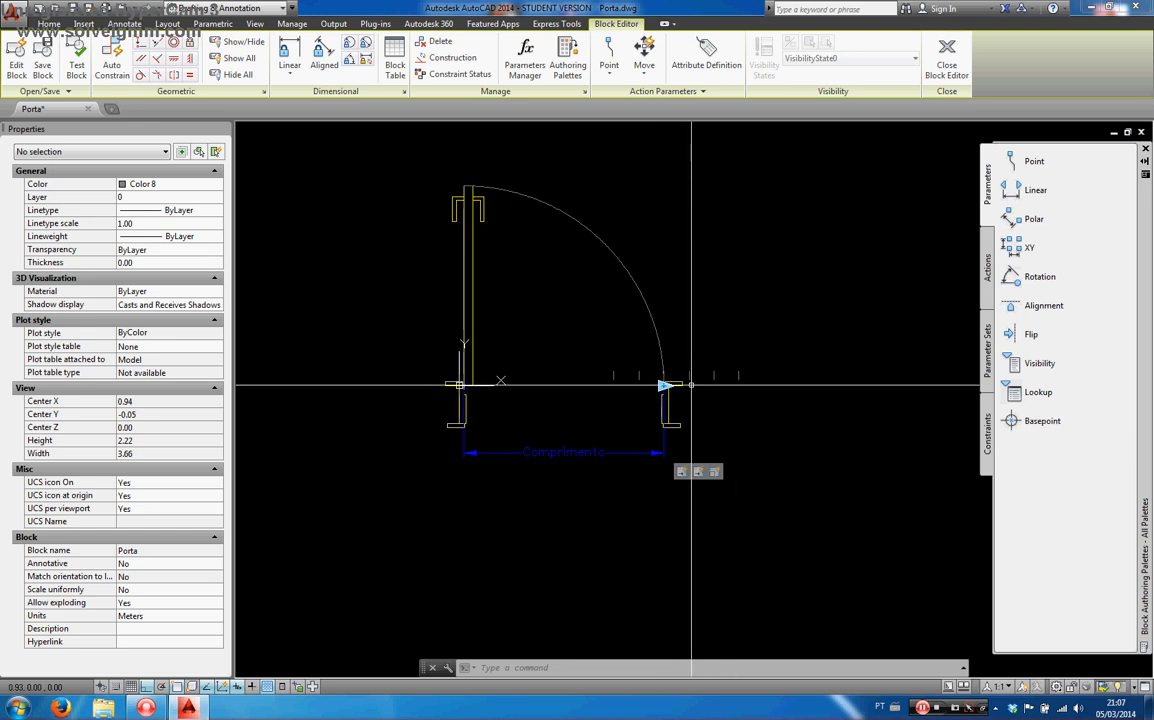
left_click(1016, 397)
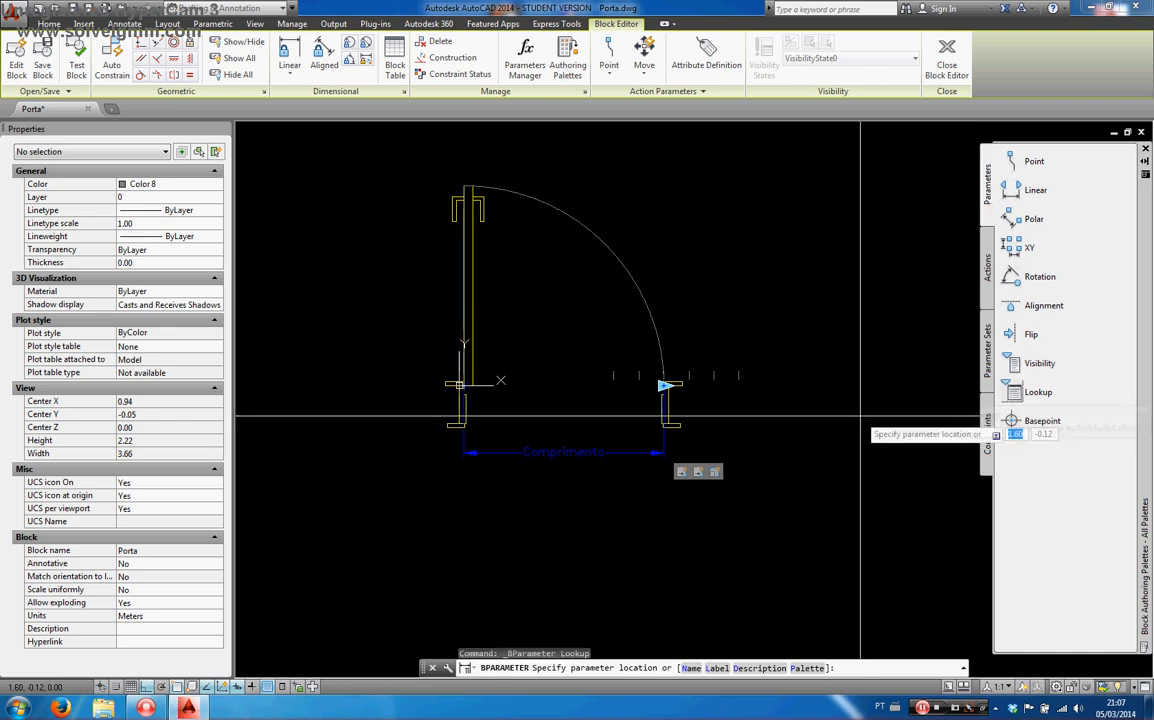
scroll(650, 415, "up", 4)
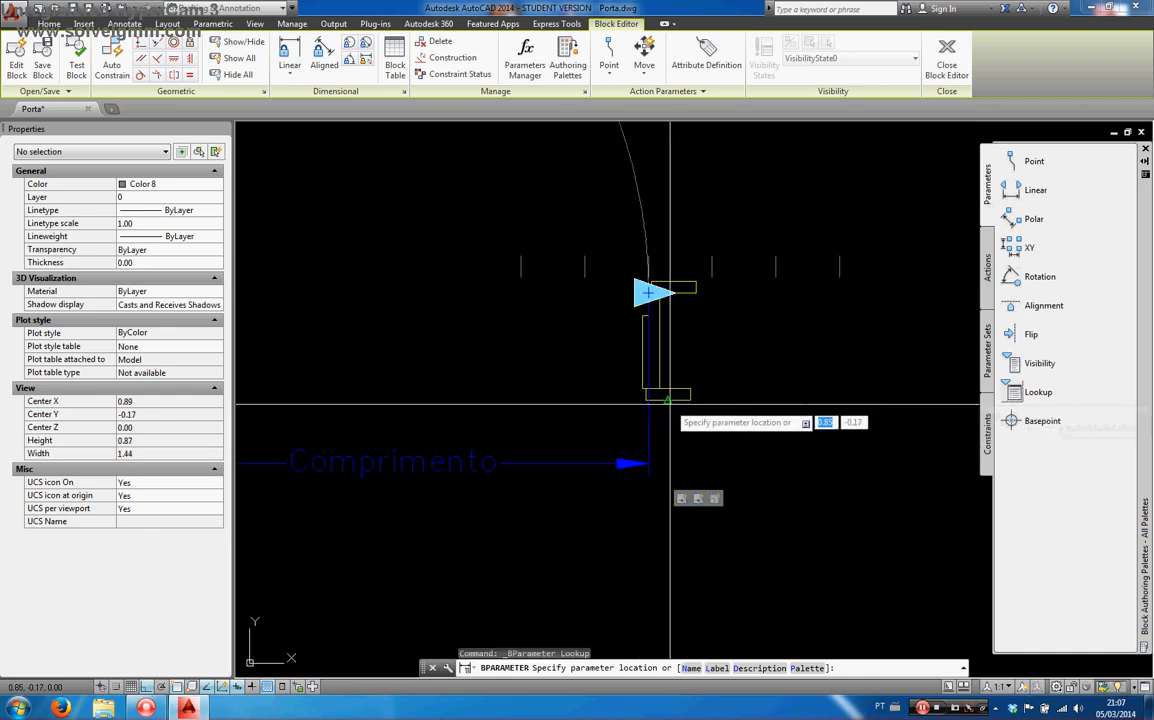
scroll(670, 405, "up", 2)
key("Escape")
key("Escape")
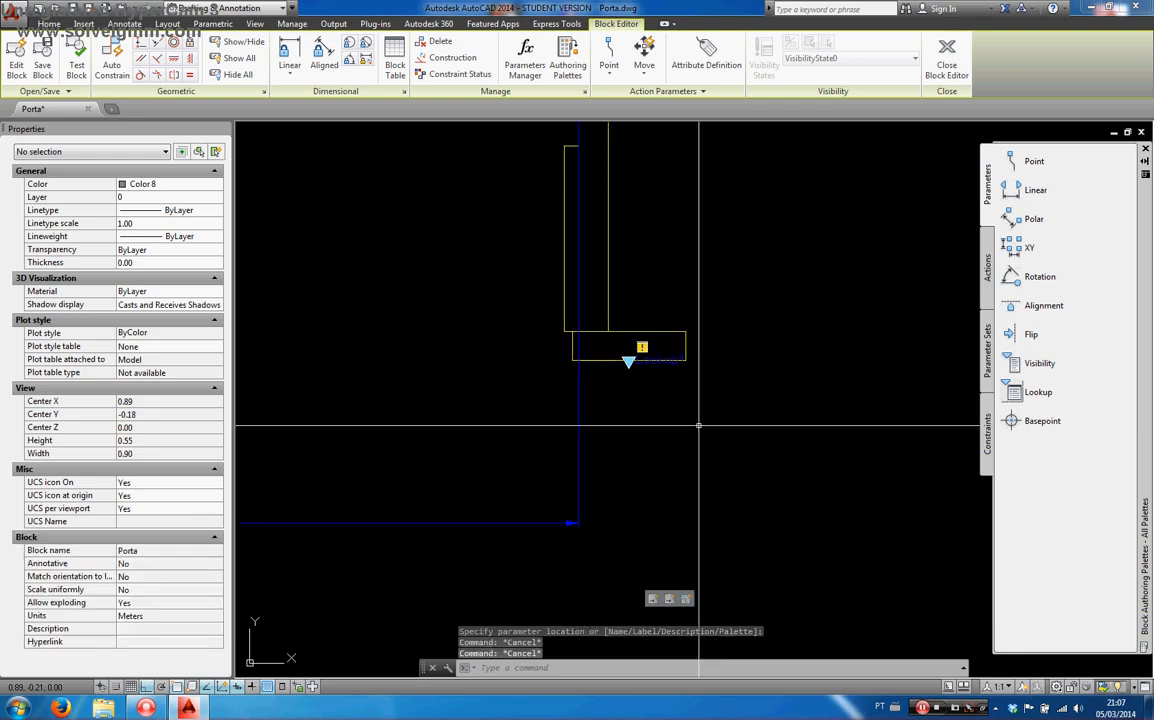
Step: Move the Lookup parameter 0.1 straight down, clear of the frame jamb
type("M")
key("Return")
left_click(682, 384)
left_click(581, 326)
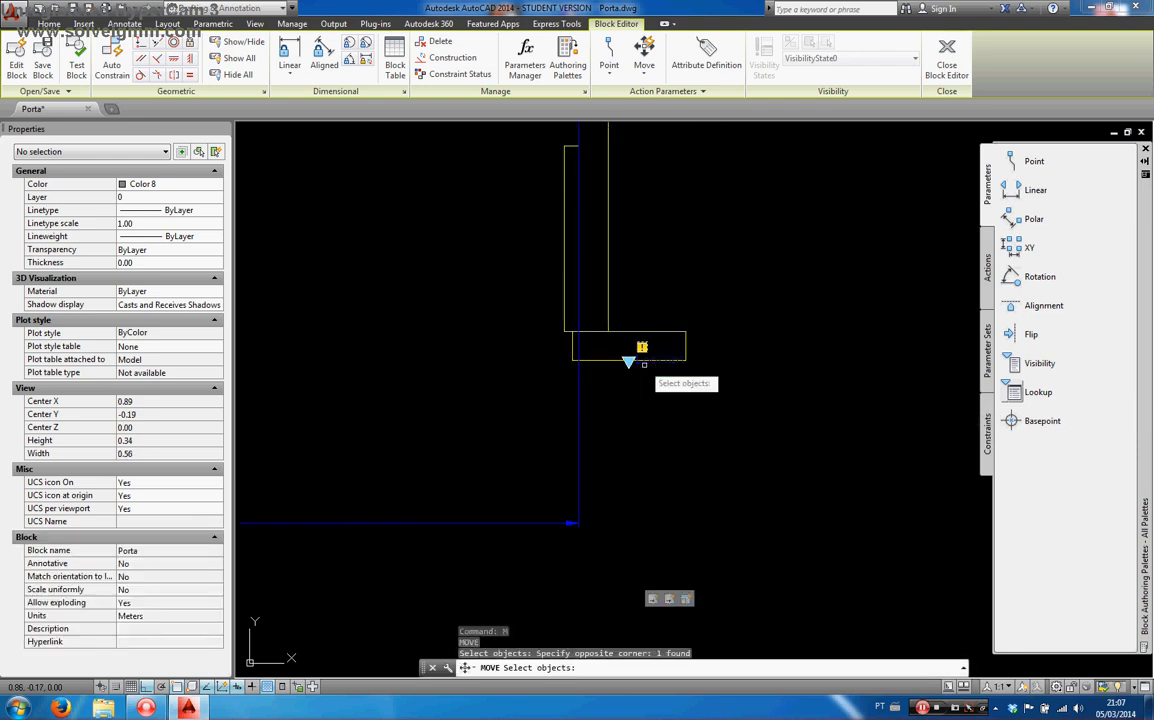
scroll(636, 375, "up", 2)
left_click(603, 383)
scroll(700, 375, "down", 3)
left_click(736, 369)
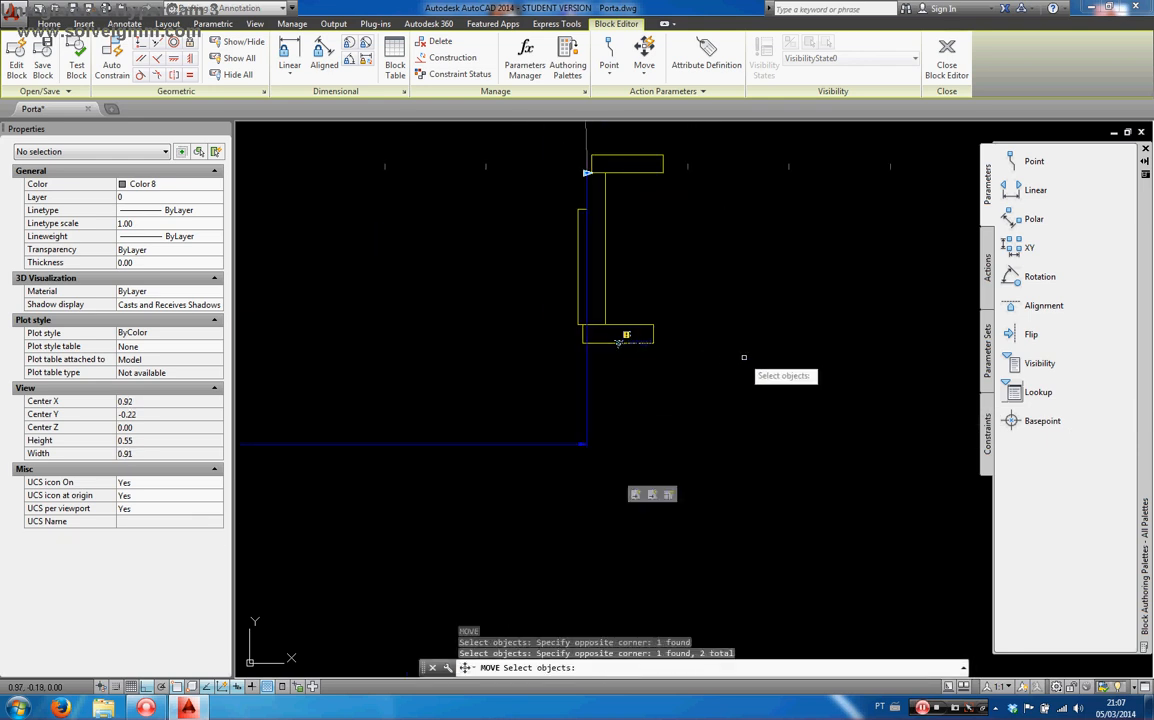
key("Return")
left_click(743, 357)
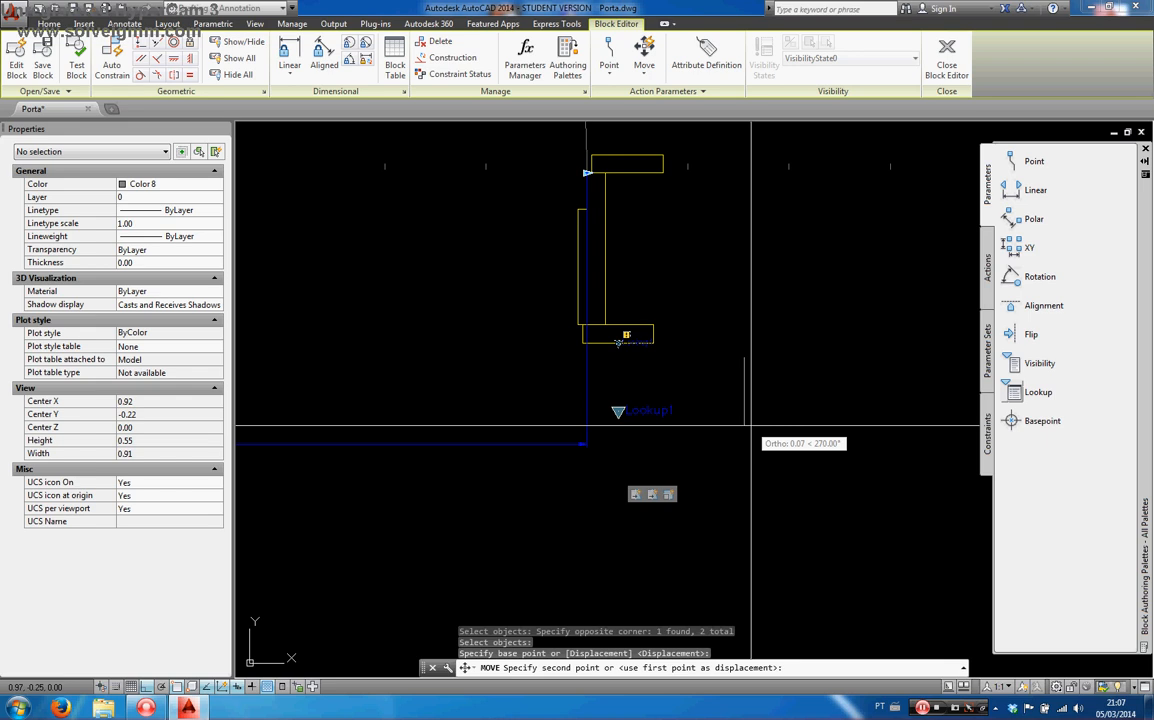
type(".1")
key("Return")
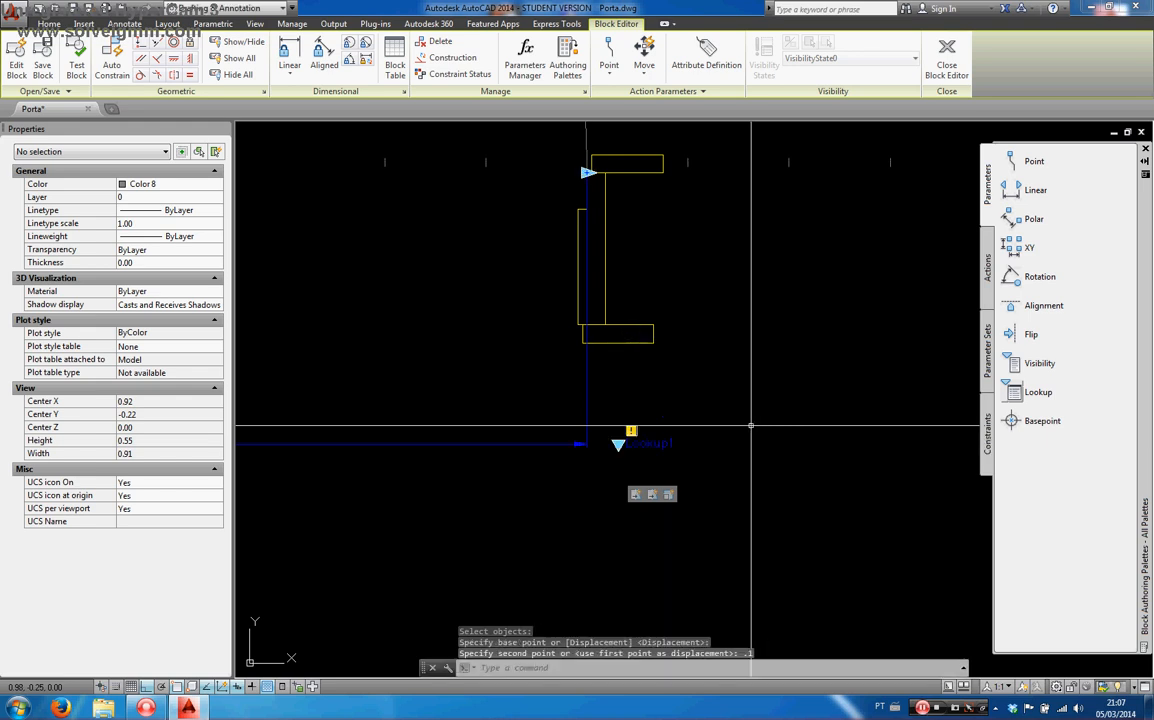
Step: Rename the Lookup parameter below the frame jamb as "Lista de comprimentos"
key("Escape")
left_click(618, 443)
right_click(655, 447)
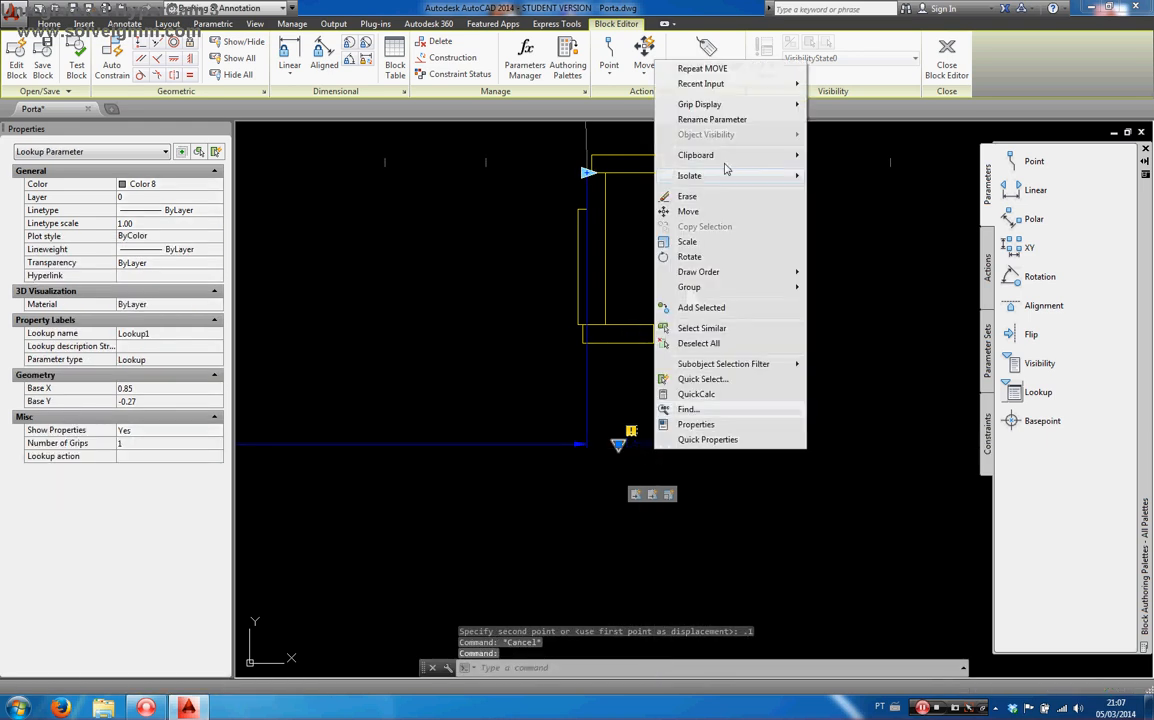
left_click(716, 124)
type("L")
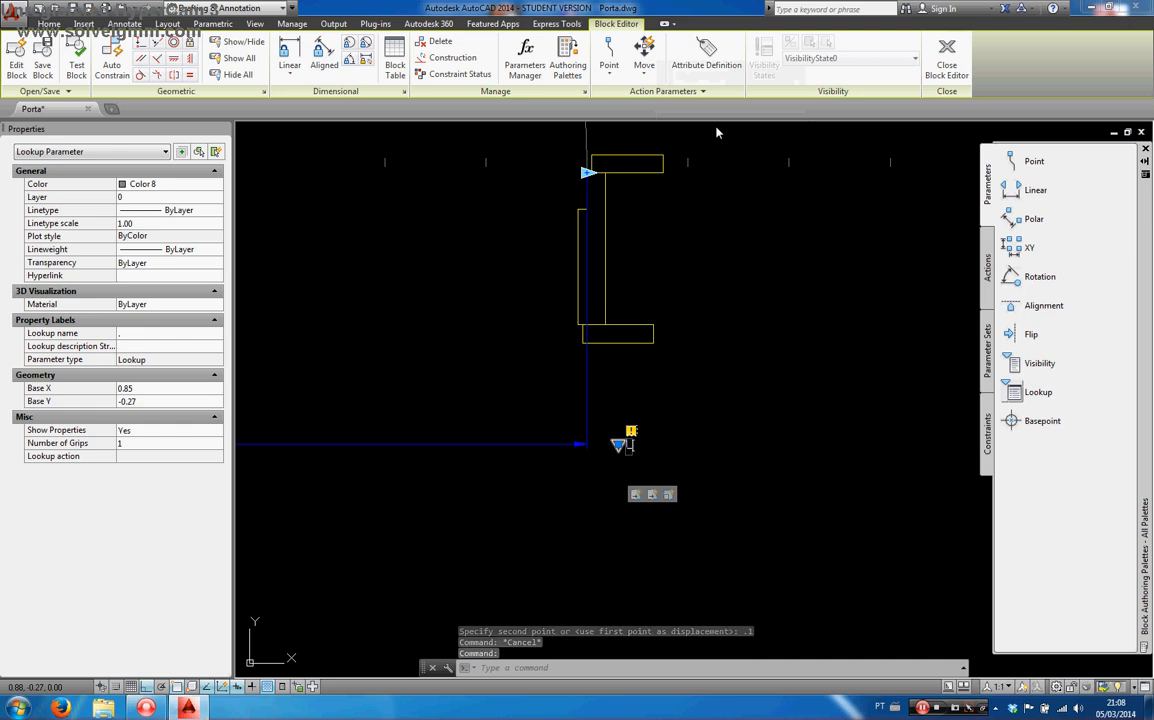
type("ista de comp")
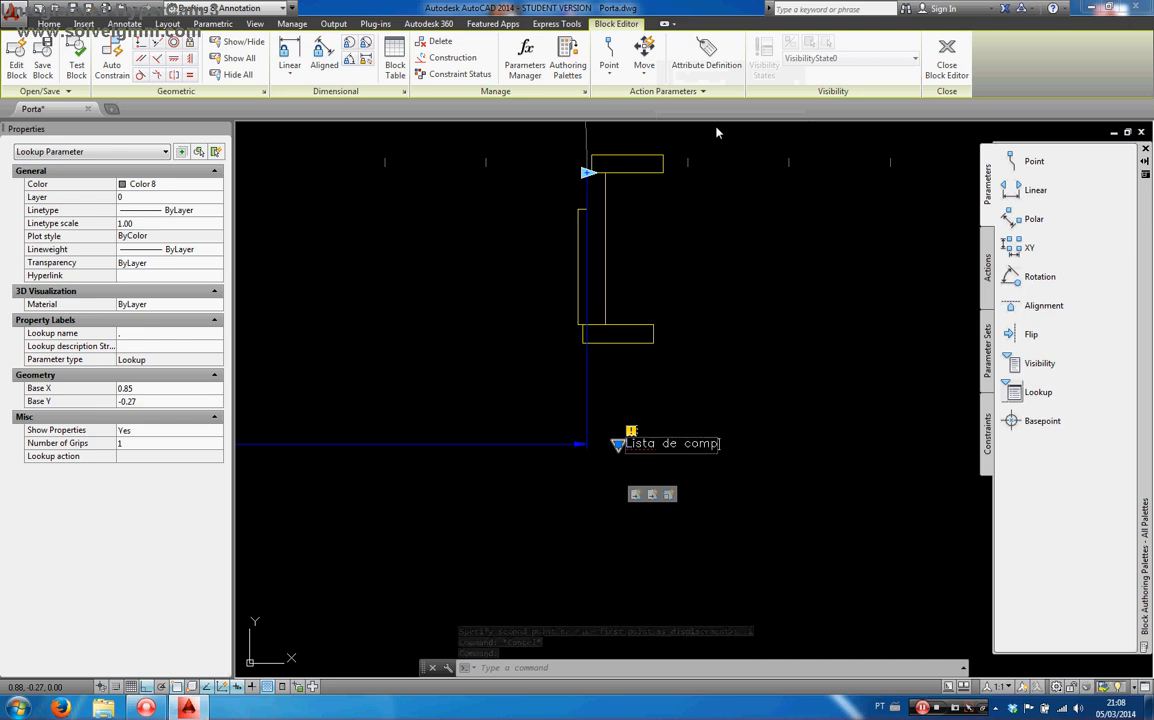
type("rimentos")
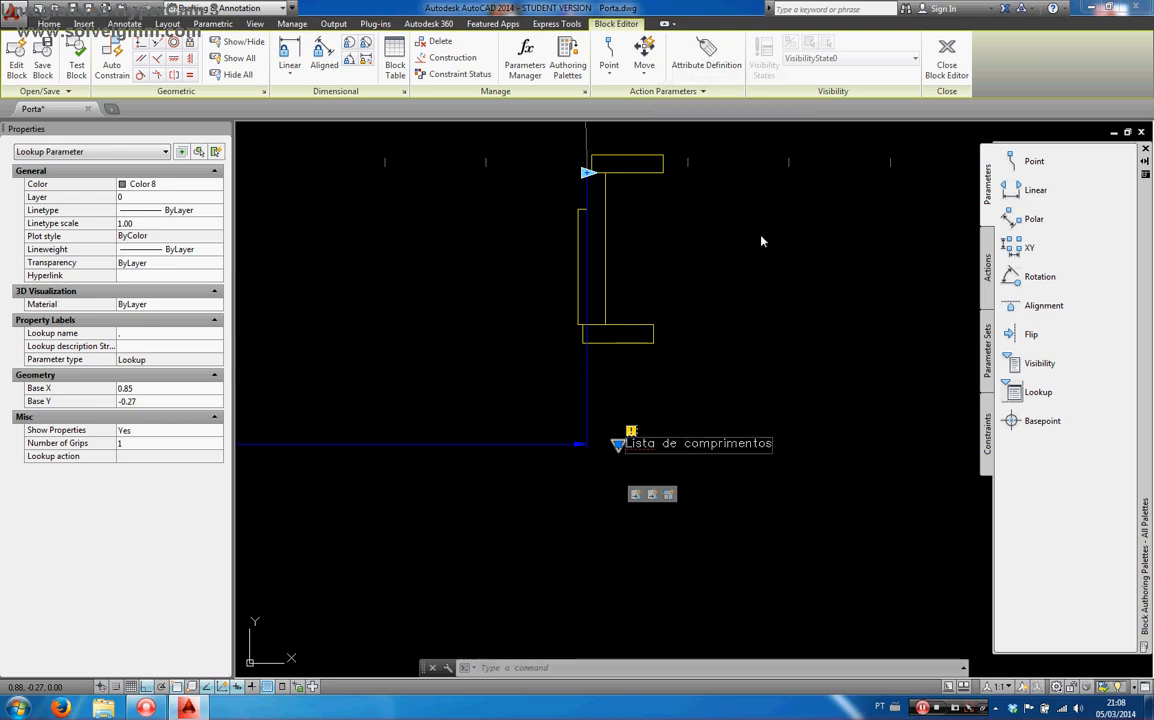
key("Return")
key("Escape")
Step: Attach a Lookup action to the Lista de comprimentos parameter and add Comprimento as its input property
scroll(791, 466, "down", 3)
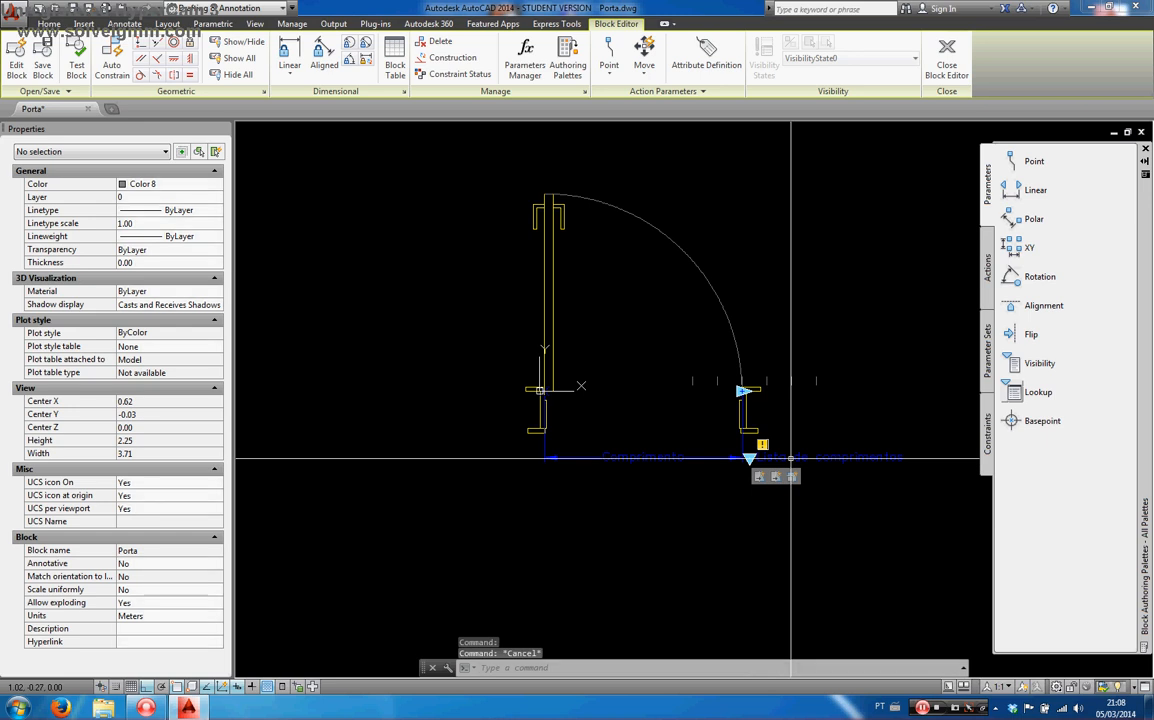
left_click(987, 265)
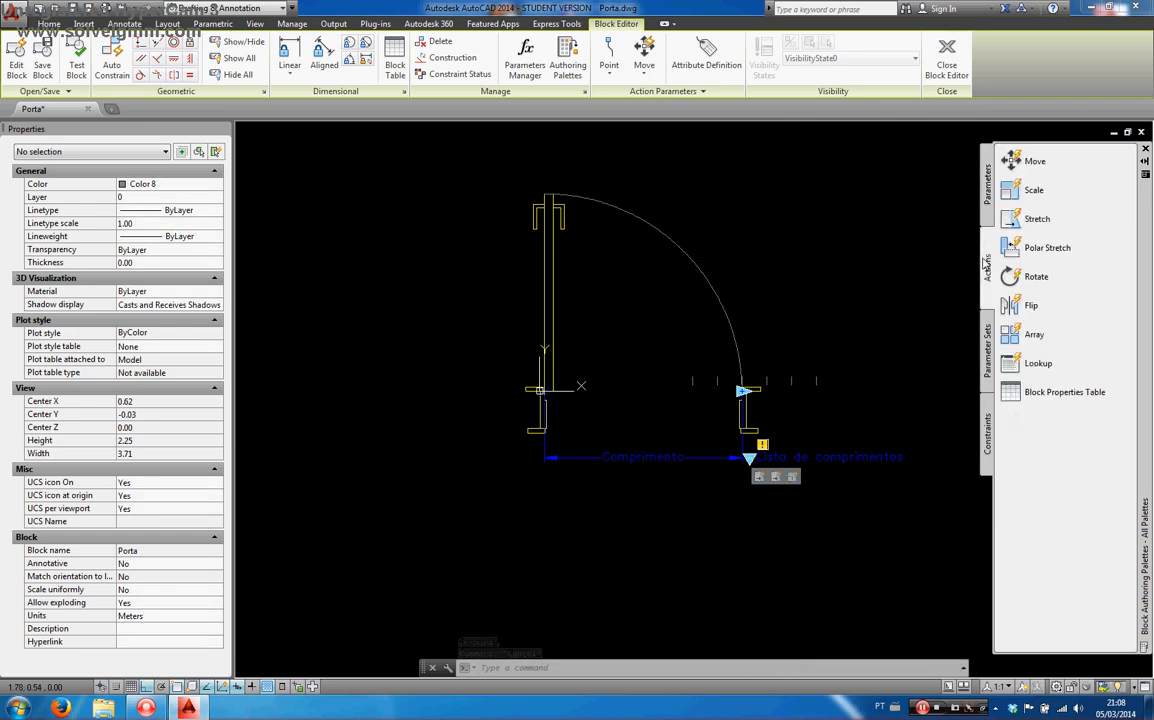
left_click(1025, 363)
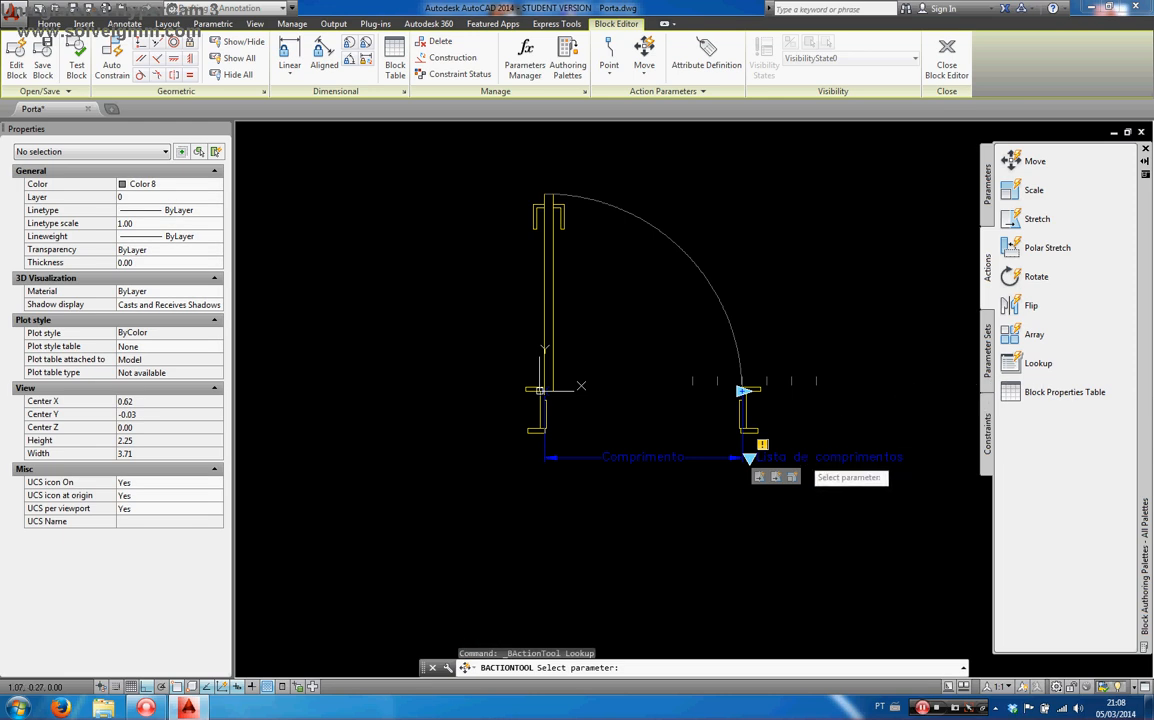
left_click(770, 457)
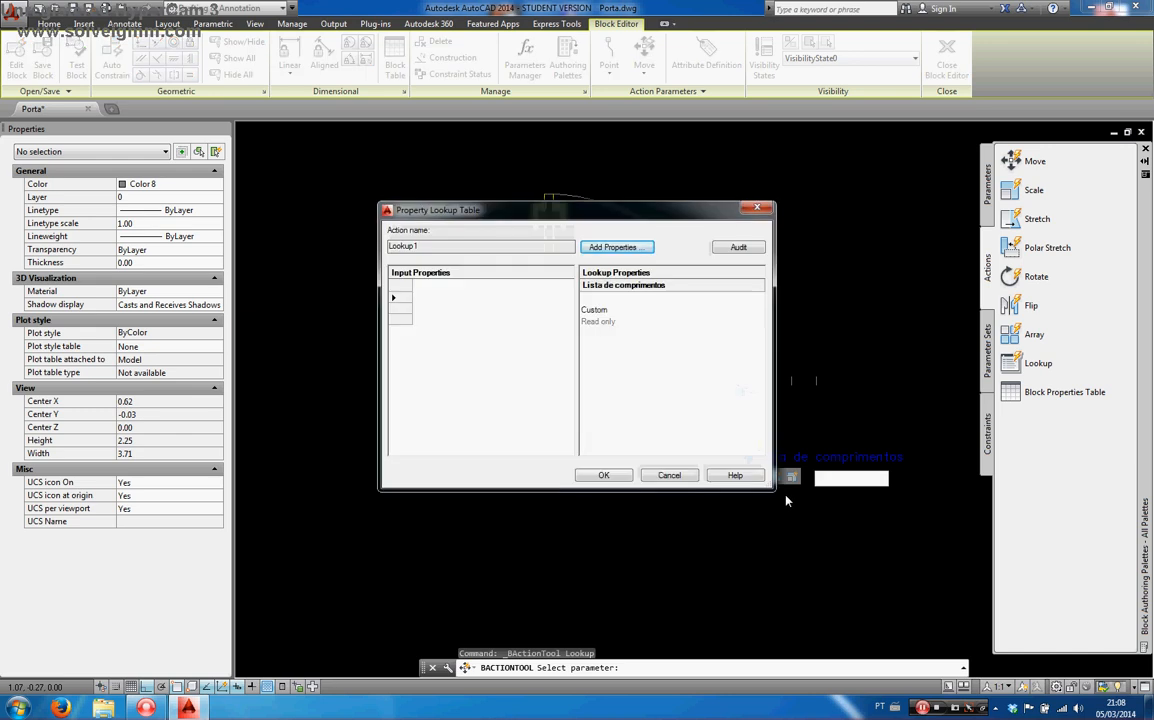
left_click(615, 248)
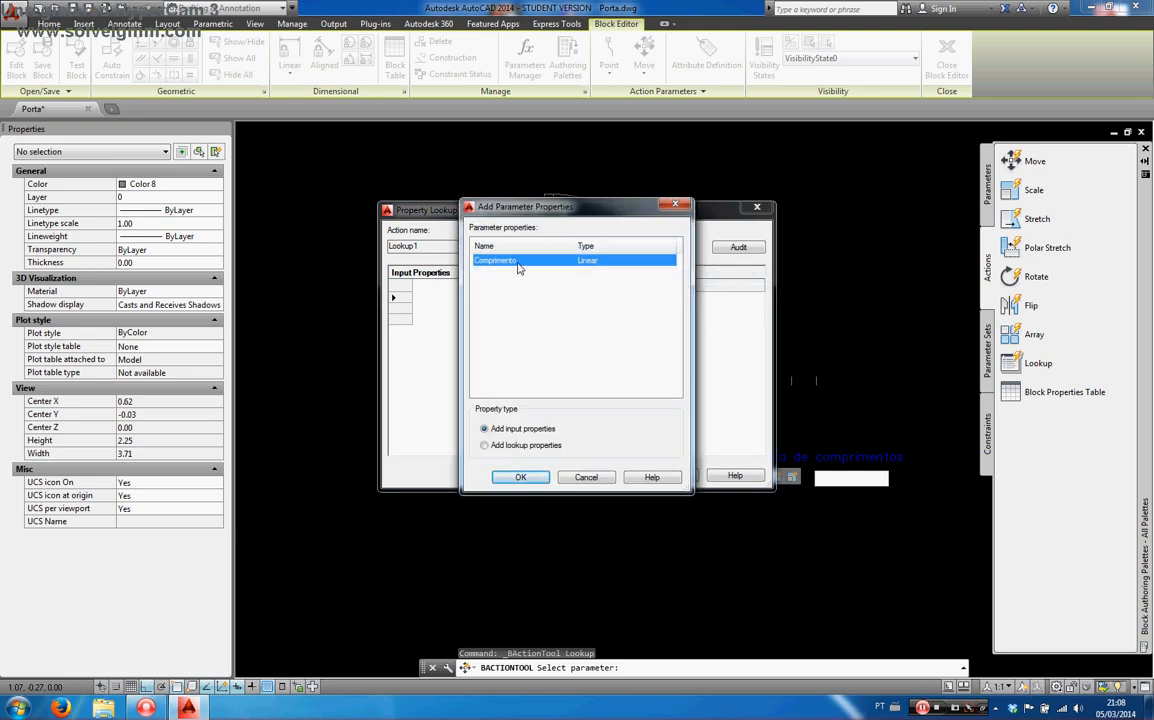
double_click(509, 262)
Step: Fill the Comprimento input column of the lookup table with 0.60, 0.70, 0.80, 0.90, 1.00 and 1.10
left_click(420, 298)
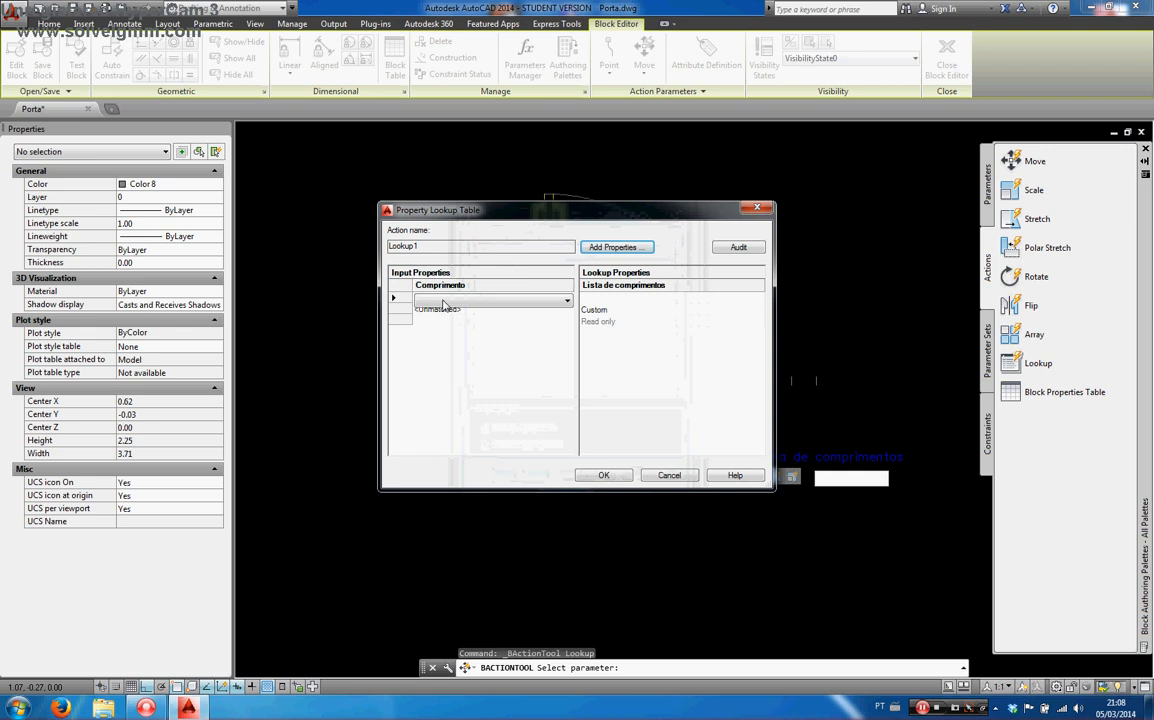
left_click(443, 303)
left_click(448, 318)
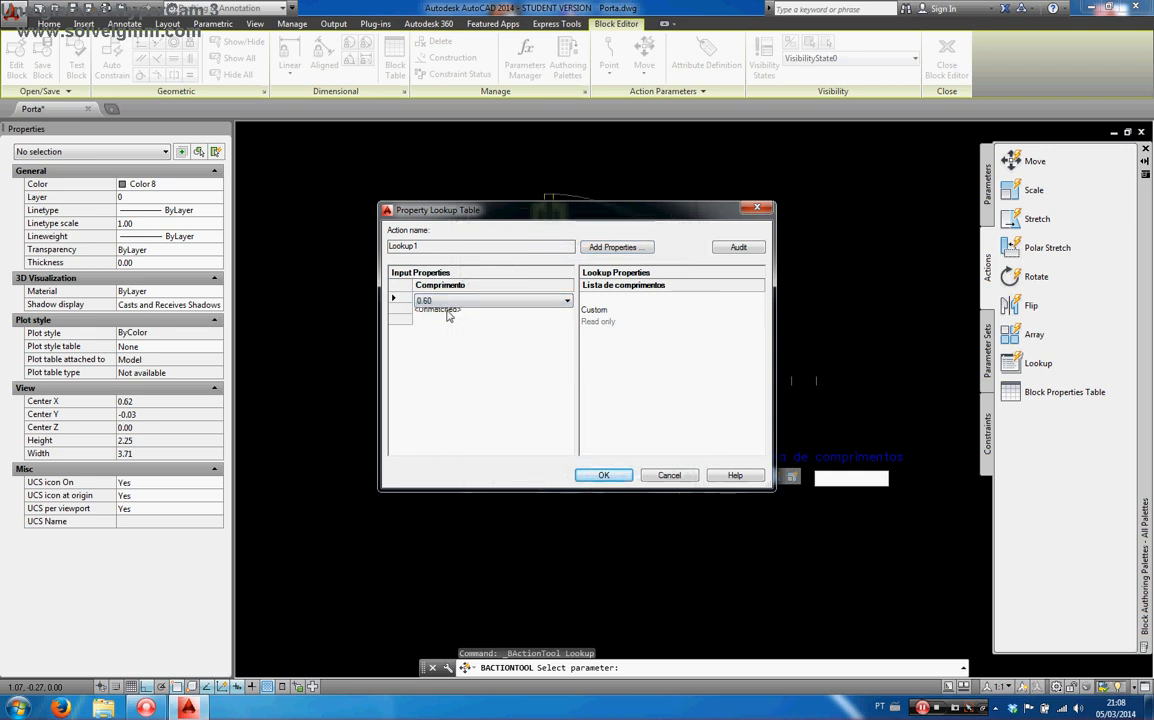
left_click(451, 314)
left_click(453, 316)
left_click(442, 335)
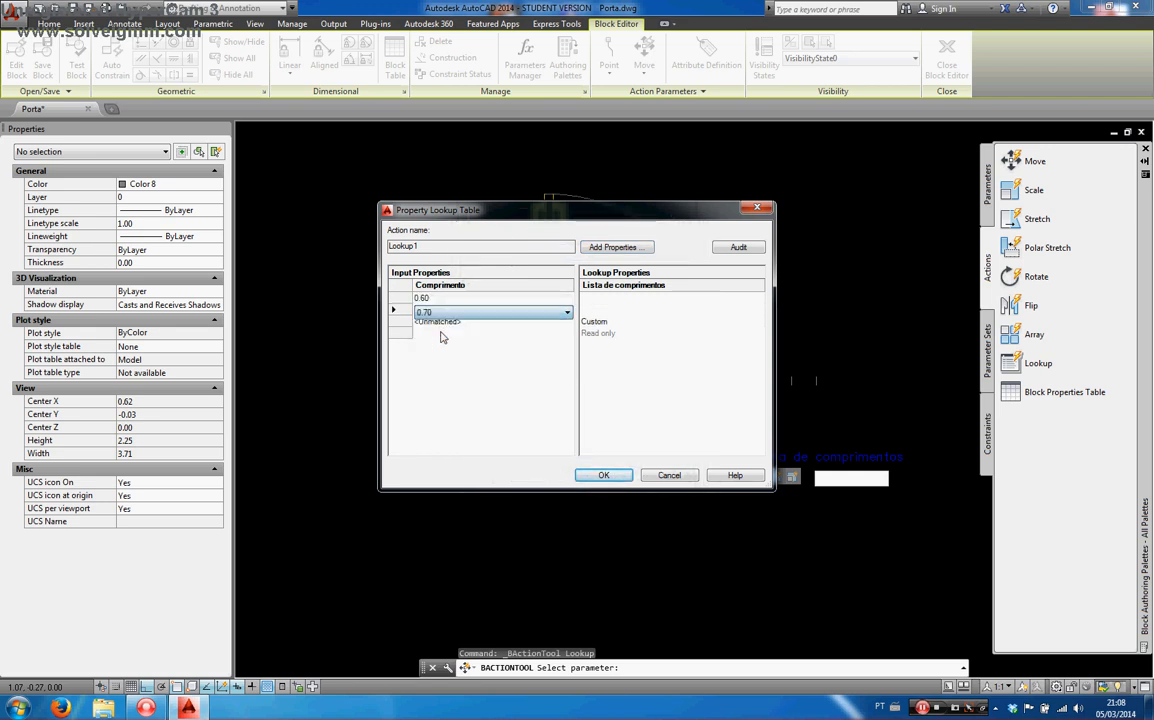
left_click(443, 324)
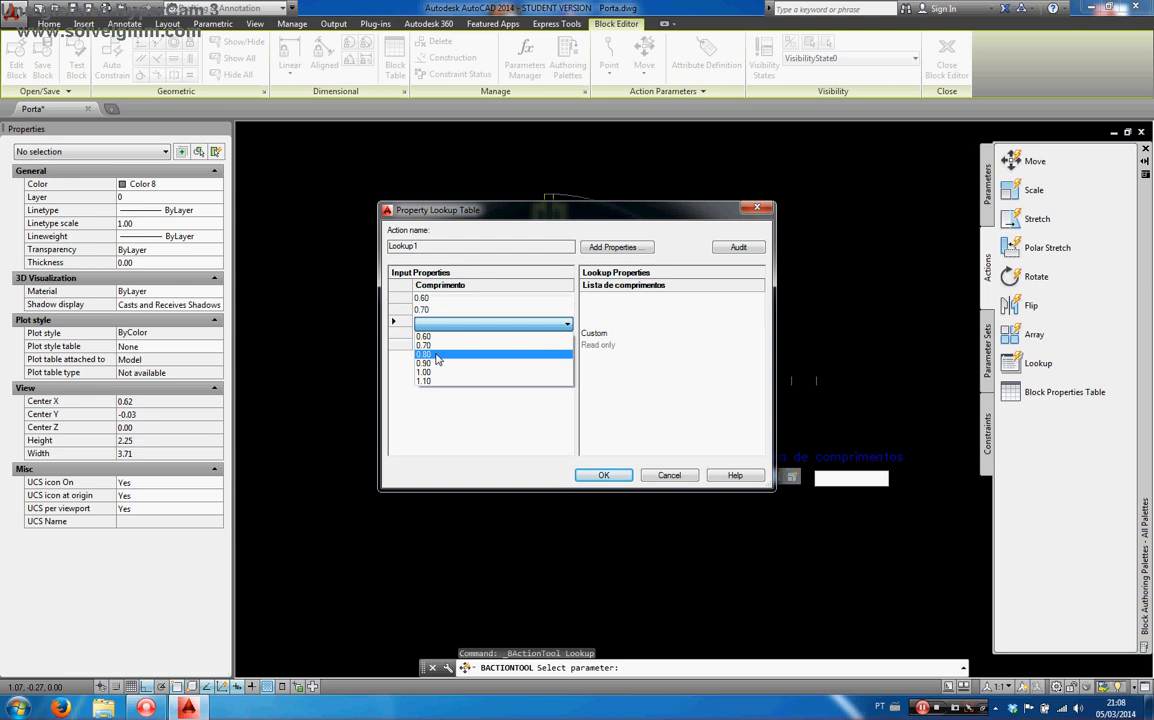
left_click(430, 345)
left_click(441, 335)
left_click(441, 338)
left_click(430, 374)
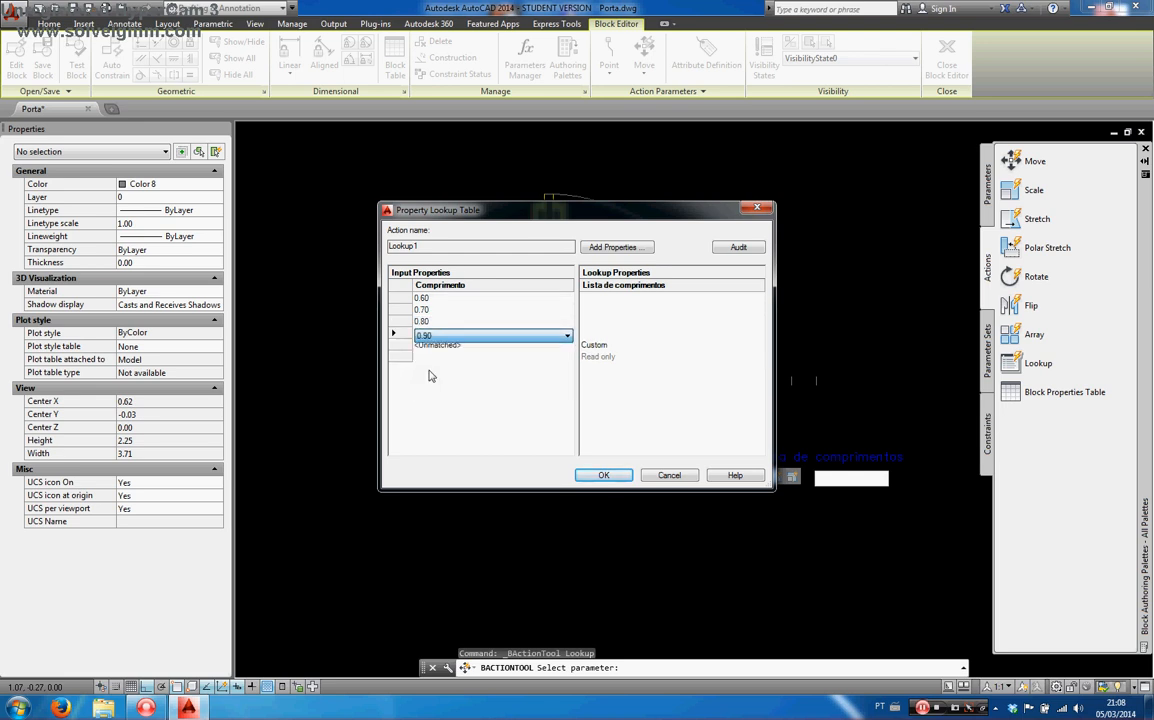
left_click(443, 349)
left_click(441, 348)
left_click(438, 394)
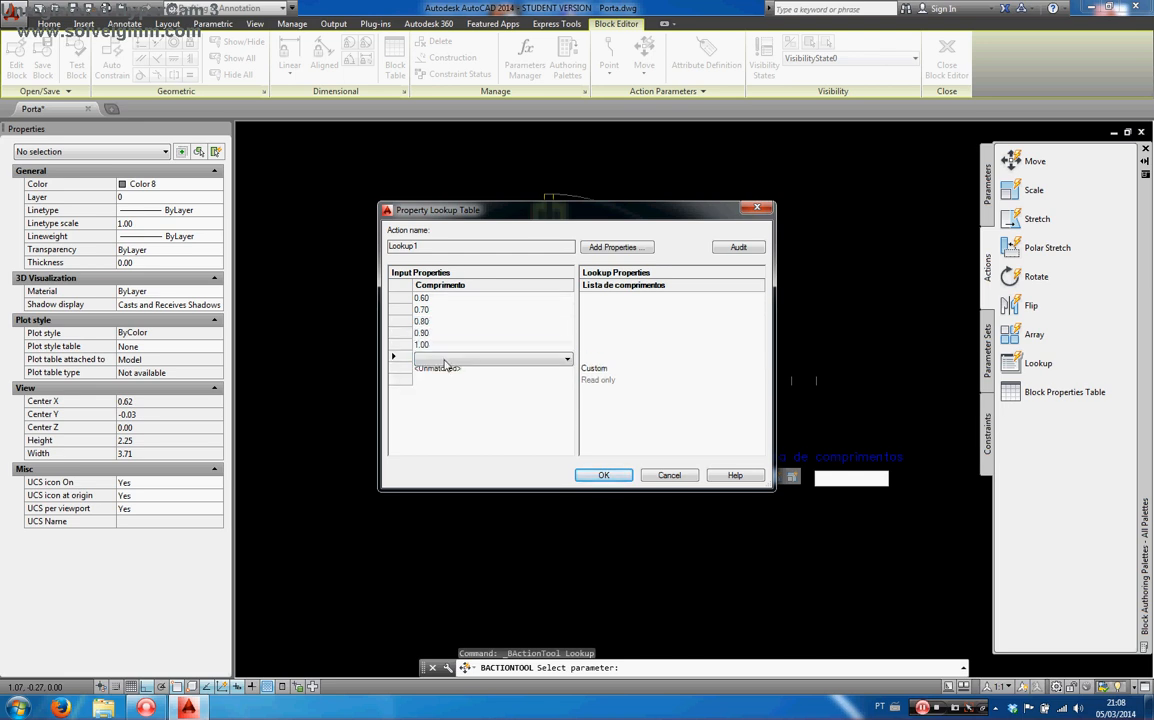
left_click(440, 360)
left_click(436, 417)
Step: Label the lookup rows 60 cm, 70 cm, 80 cm, 90 cm, 1 metro and 1,1 metros, and accept the table
left_click(611, 300)
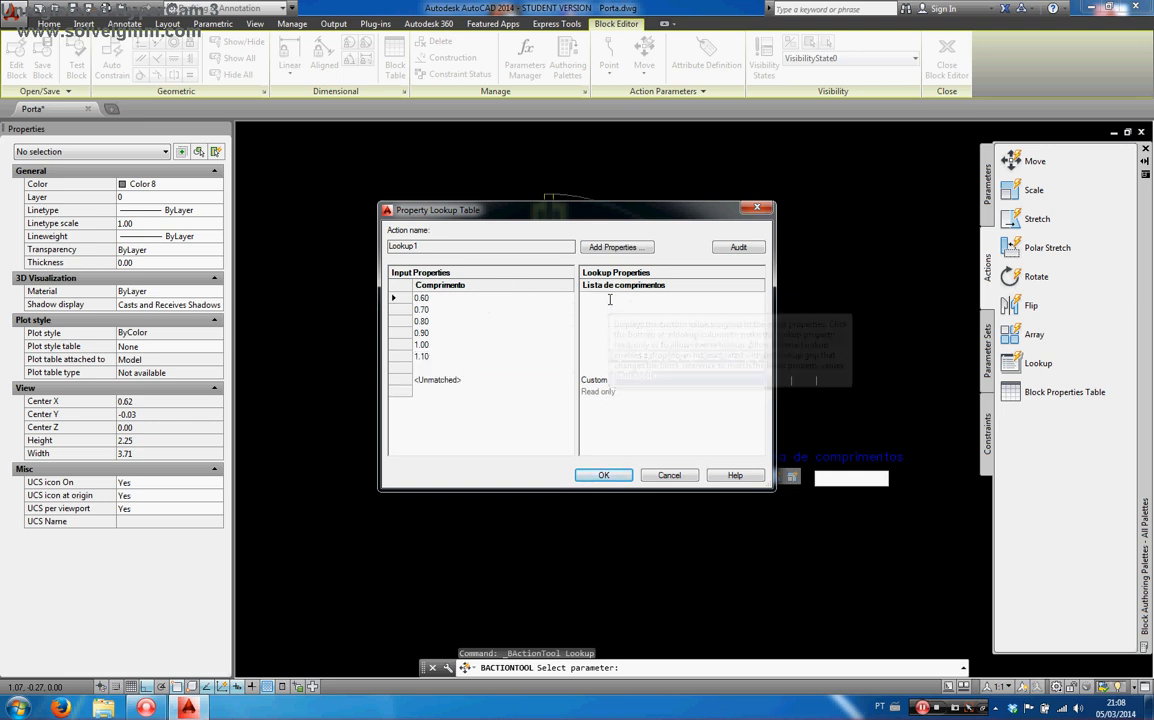
type("6")
type("70")
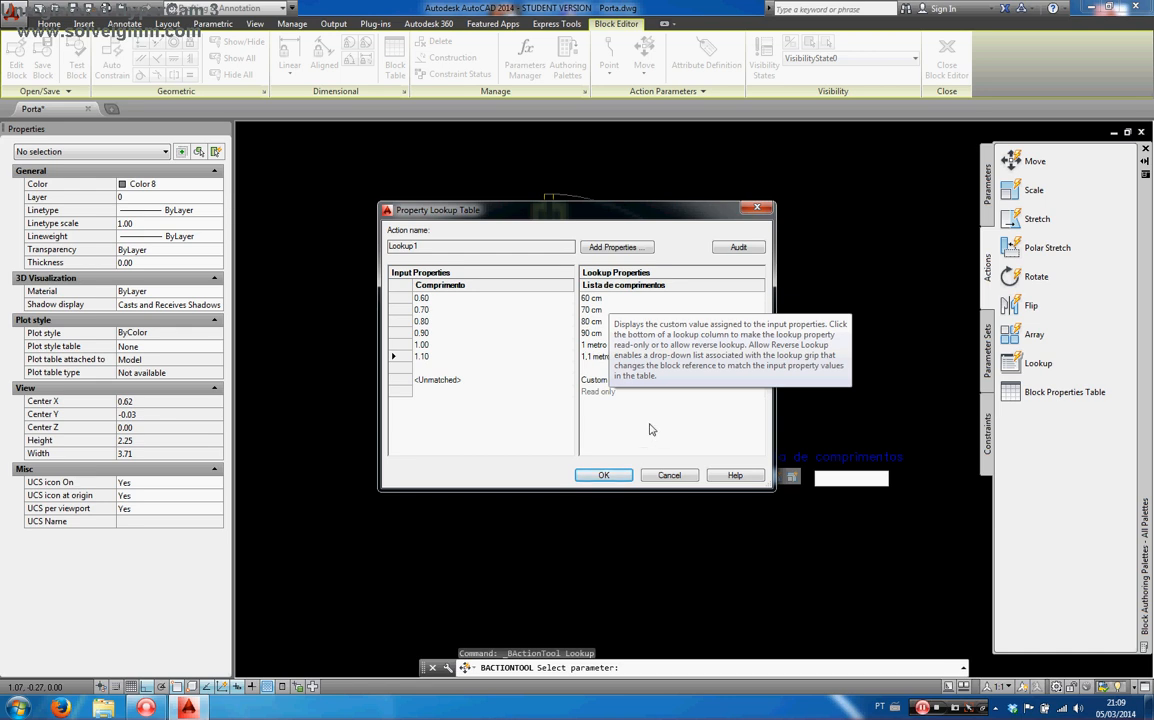
left_click(605, 475)
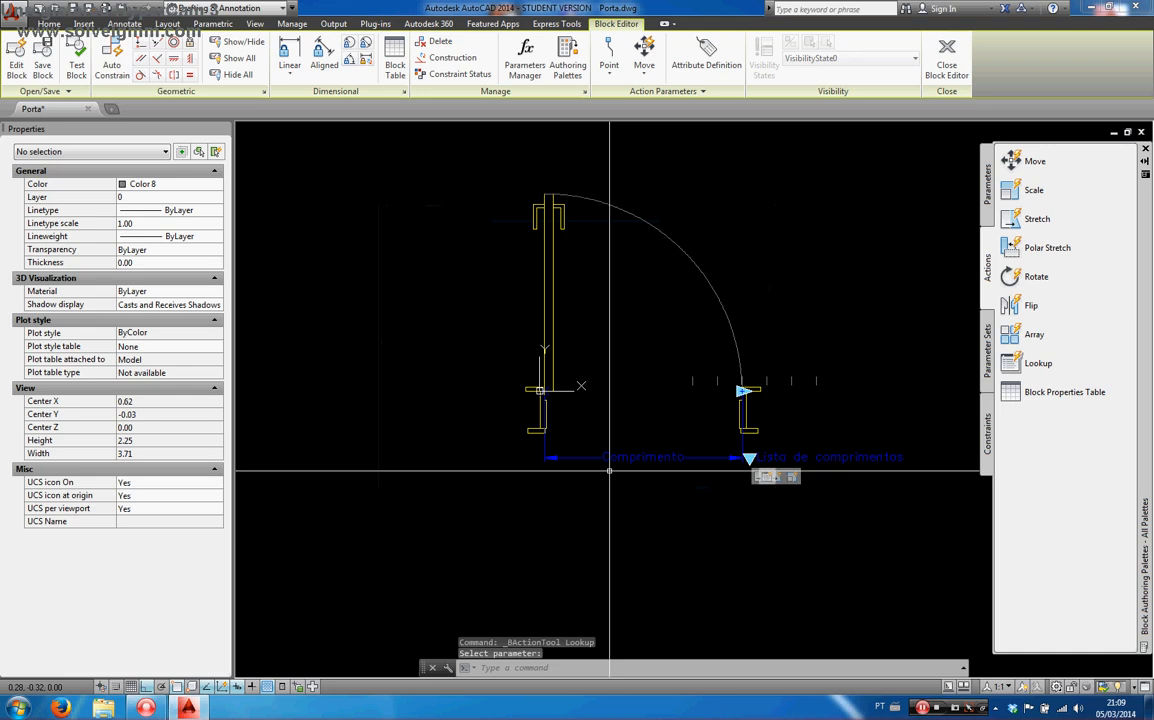
Step: Open the block in a test window and try the 60 cm and 1 metro options of its lookup list
left_click(77, 65)
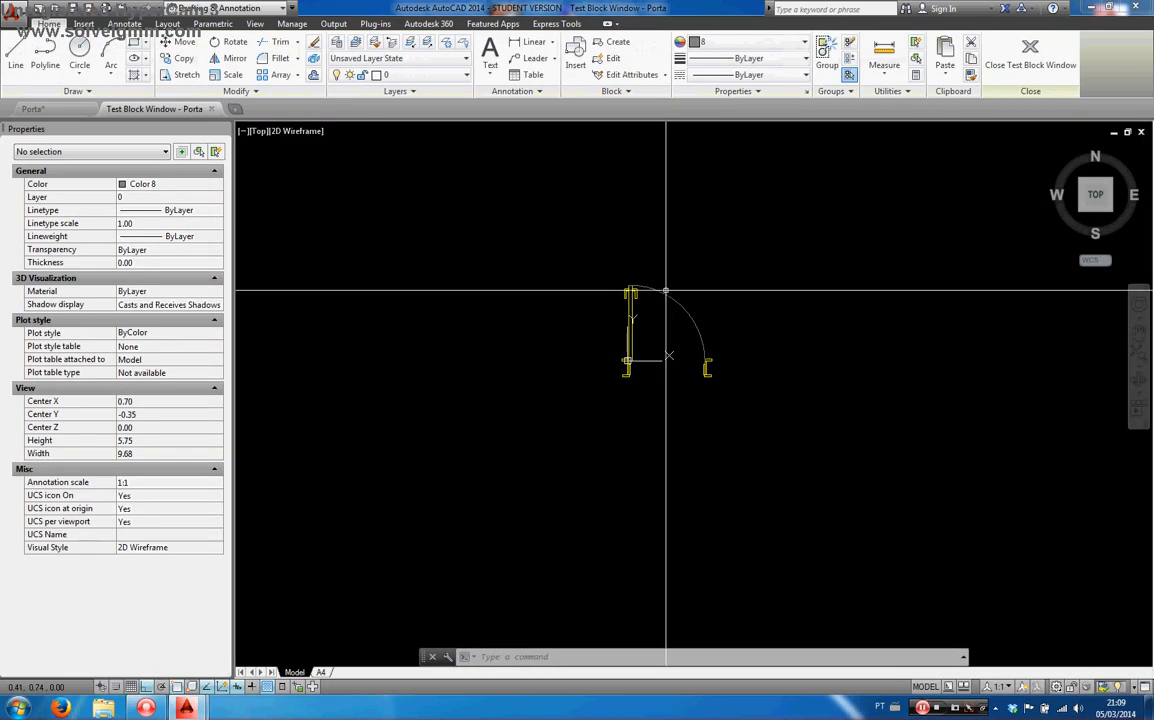
left_click(665, 291)
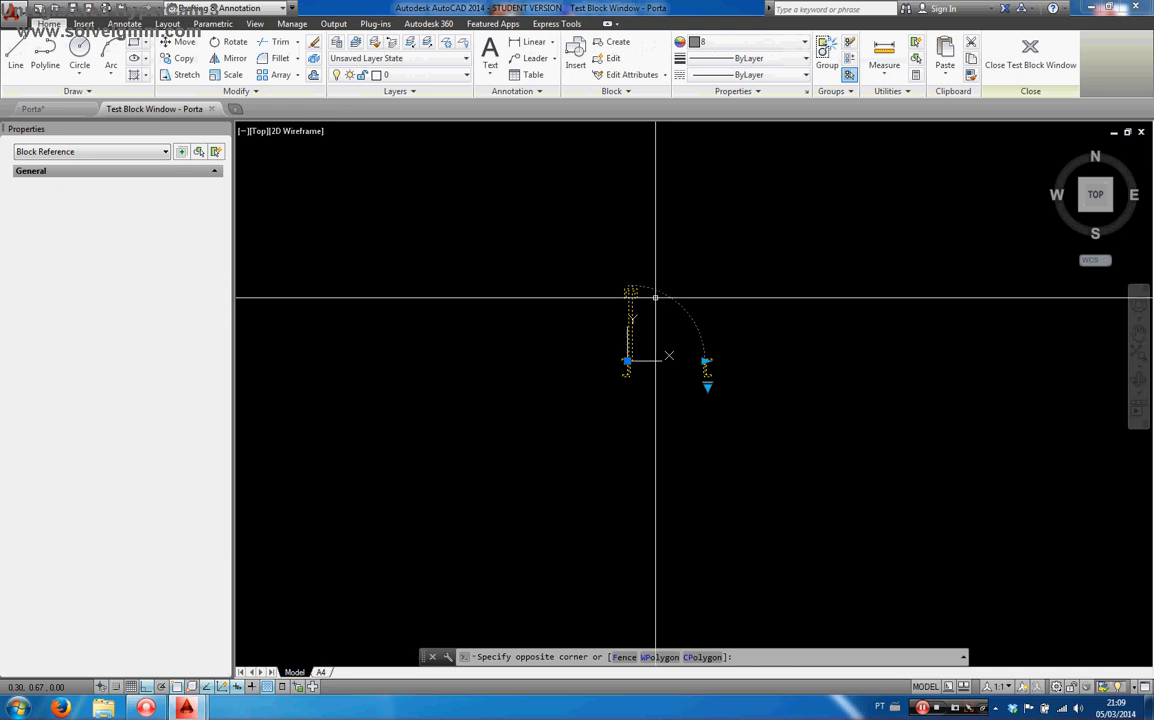
scroll(723, 407, "up", 2)
left_click(723, 407)
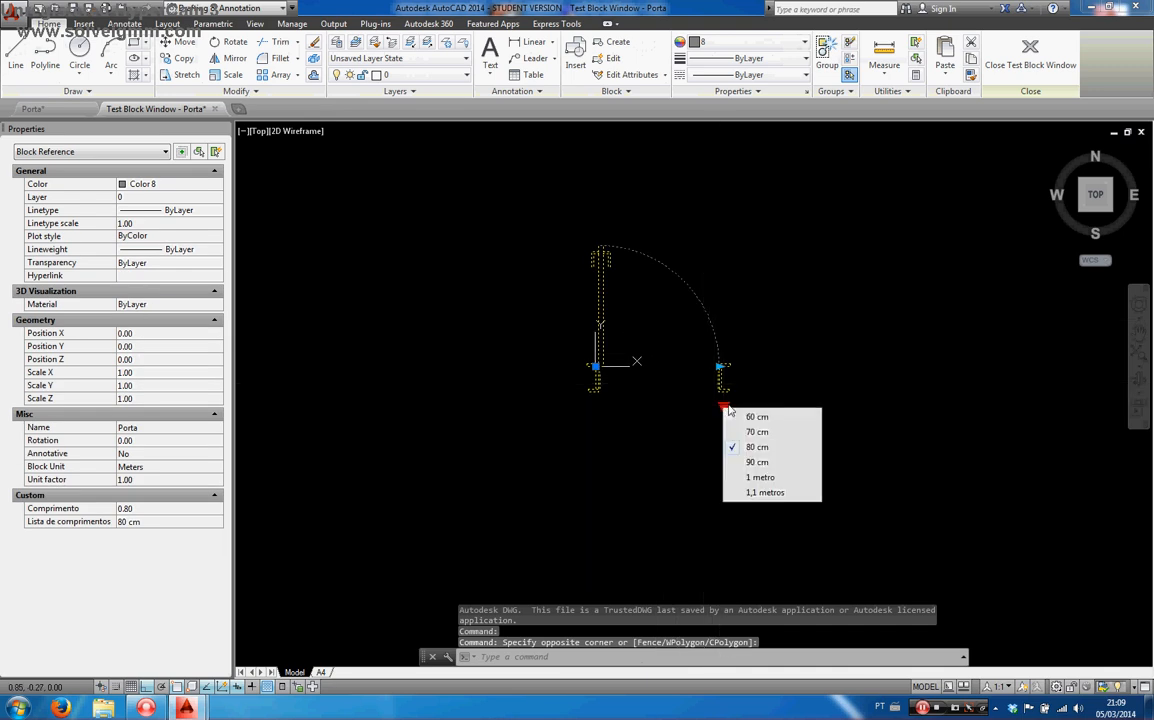
left_click(742, 415)
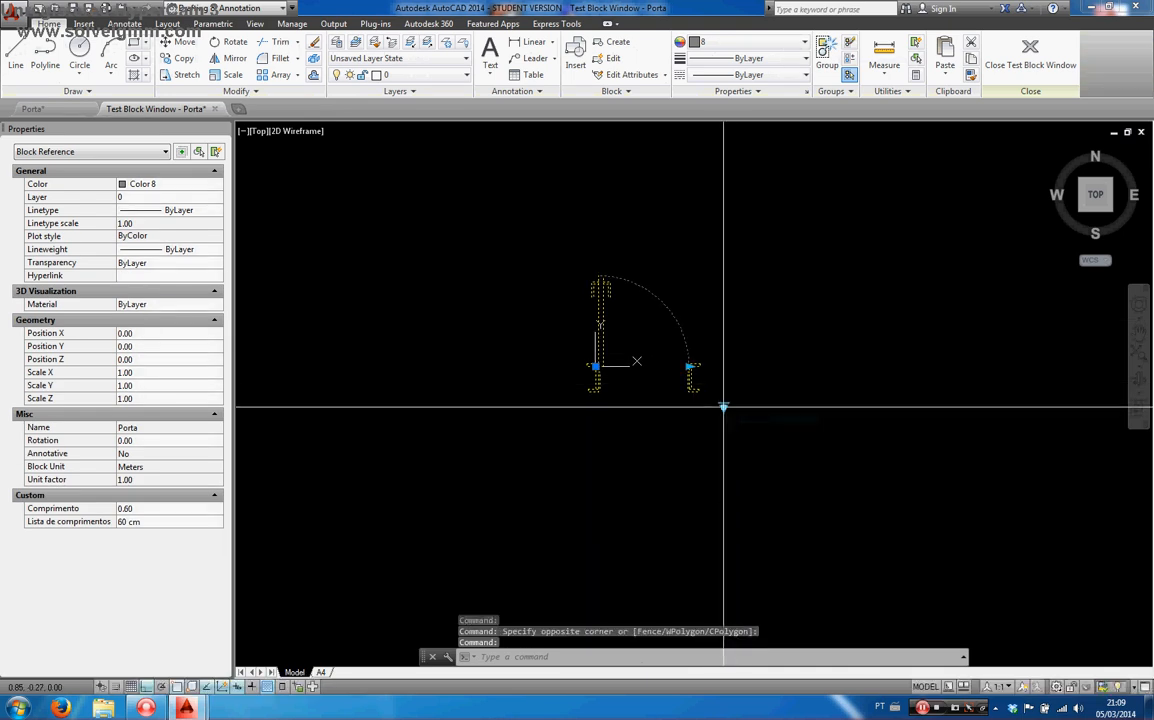
left_click(723, 407)
left_click(748, 480)
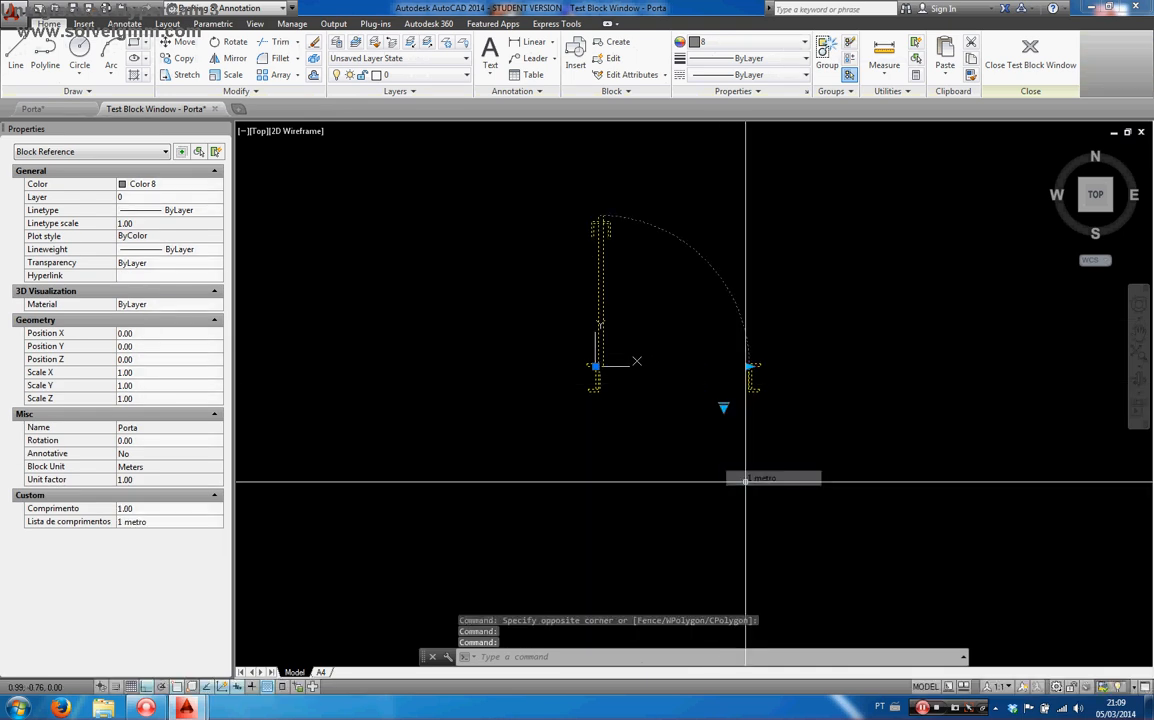
Step: Test the lookup options 80 cm, 1,1 metros and 60 cm on the door, then close the test window
scroll(683, 400, "down", 4)
left_click(681, 406)
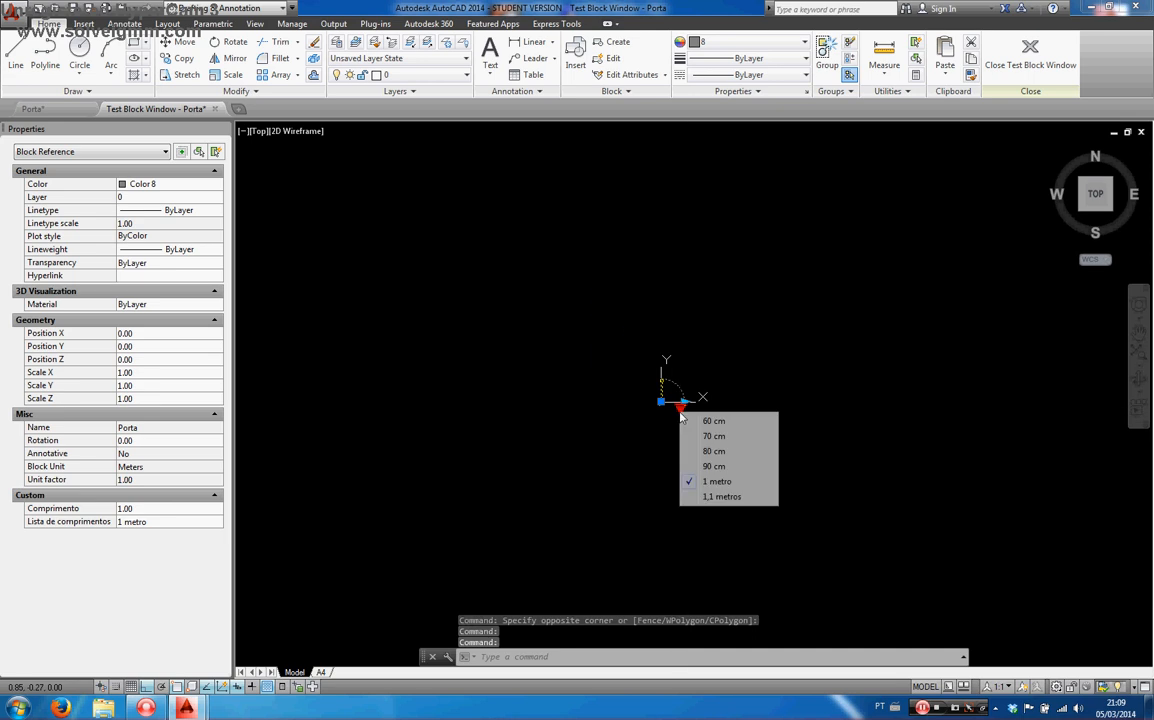
left_click(712, 452)
left_click(680, 406)
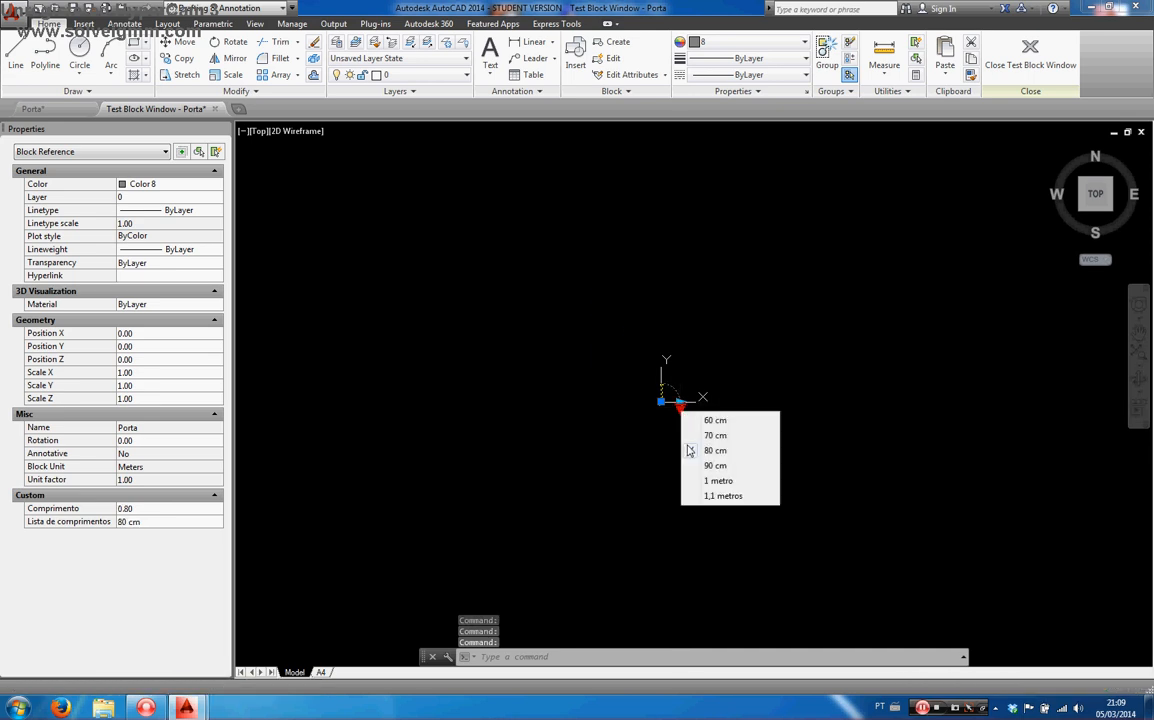
left_click(720, 496)
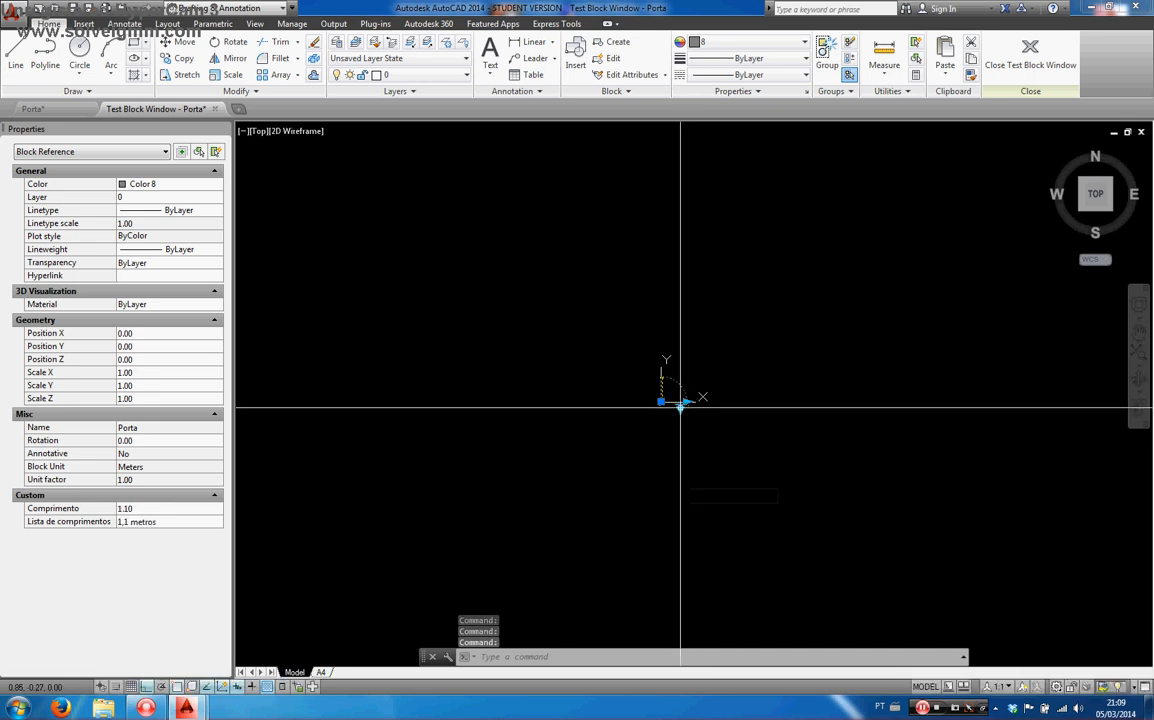
left_click(681, 405)
left_click(712, 450)
scroll(665, 392, "up", 5)
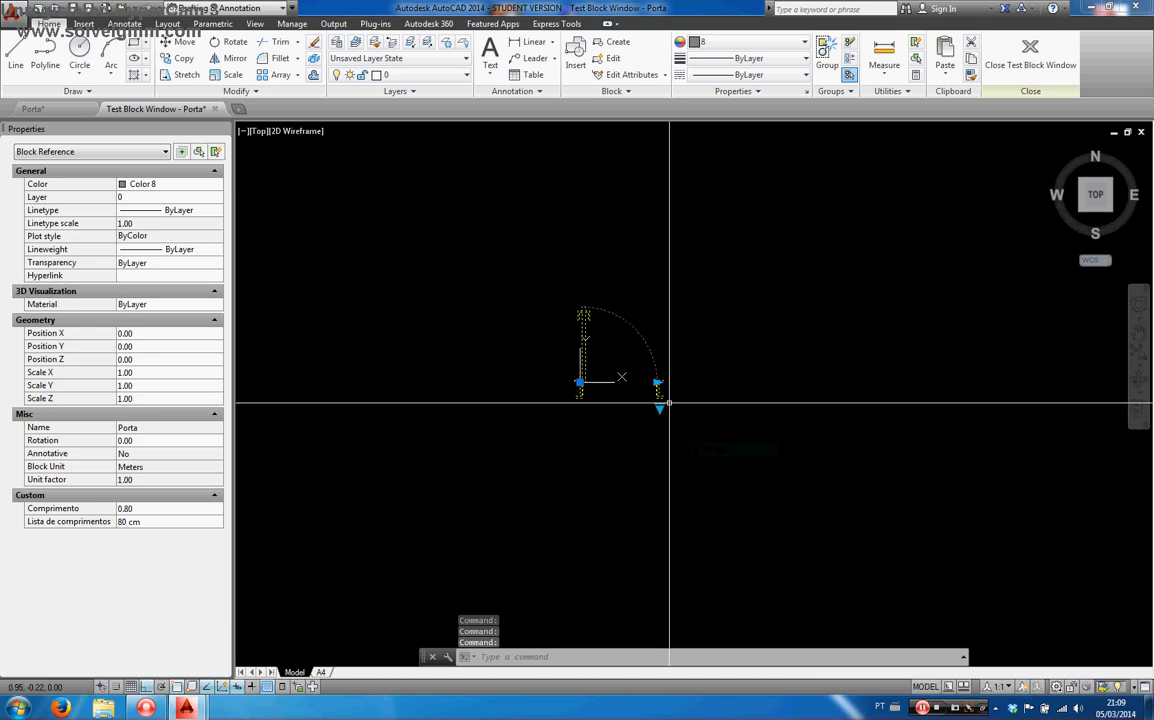
scroll(617, 344, "up", 4)
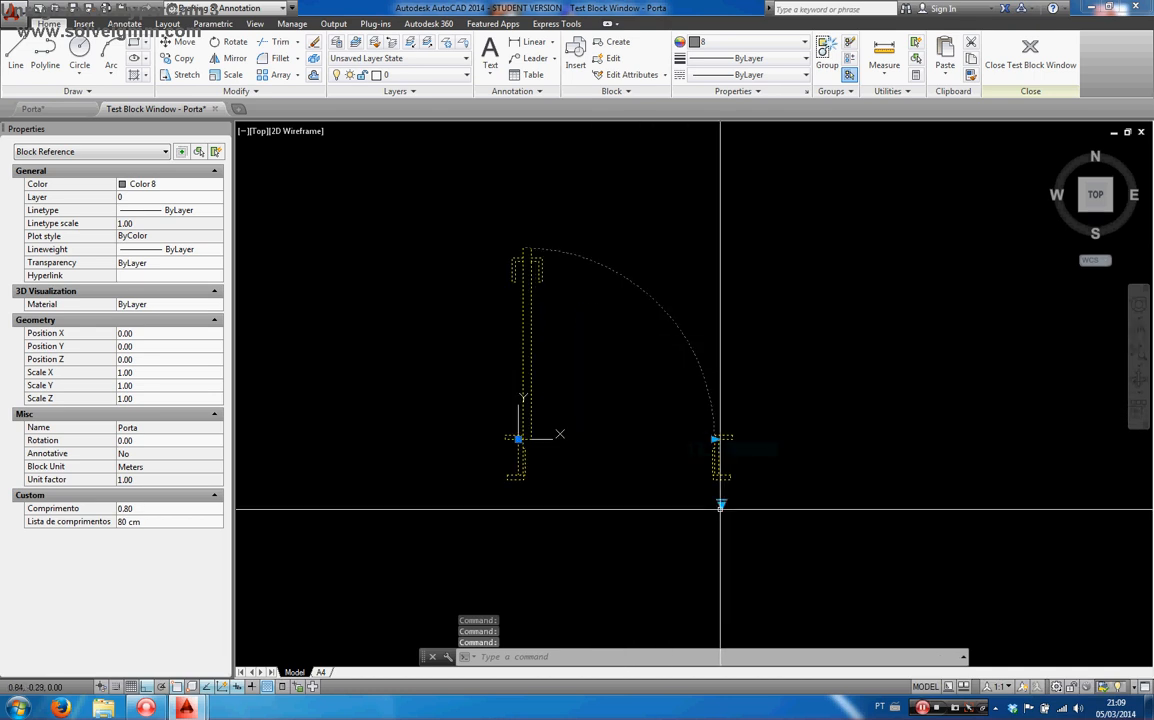
left_click(721, 505)
left_click(727, 516)
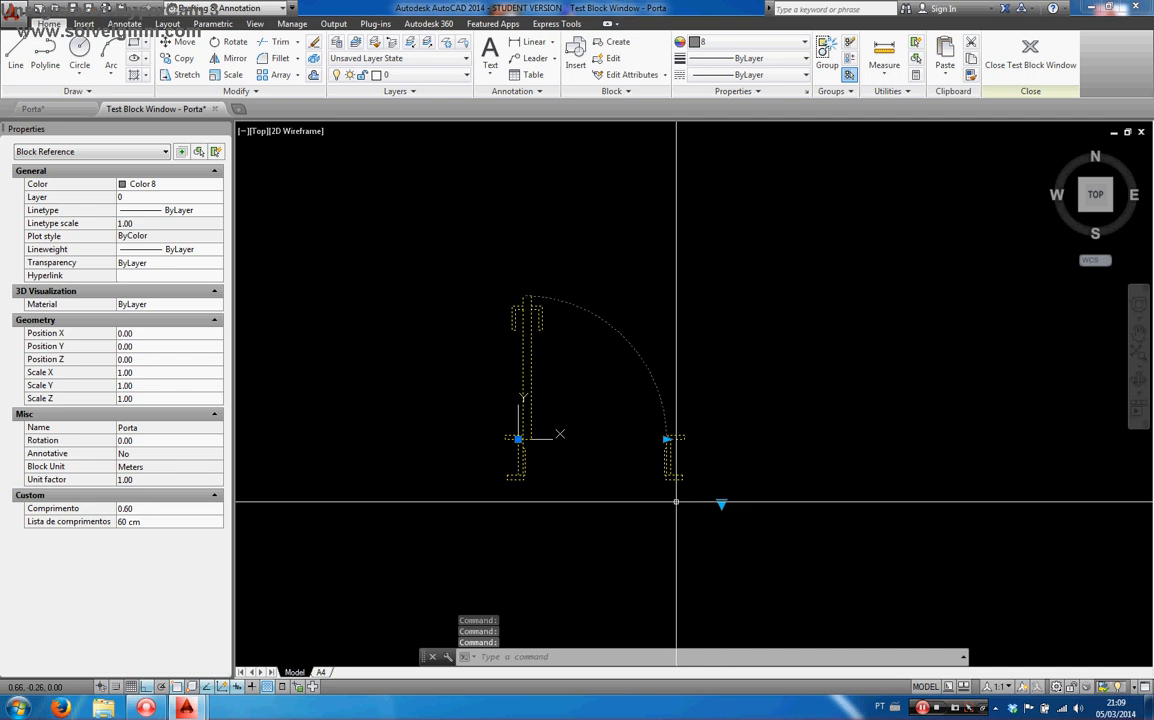
left_click(1030, 55)
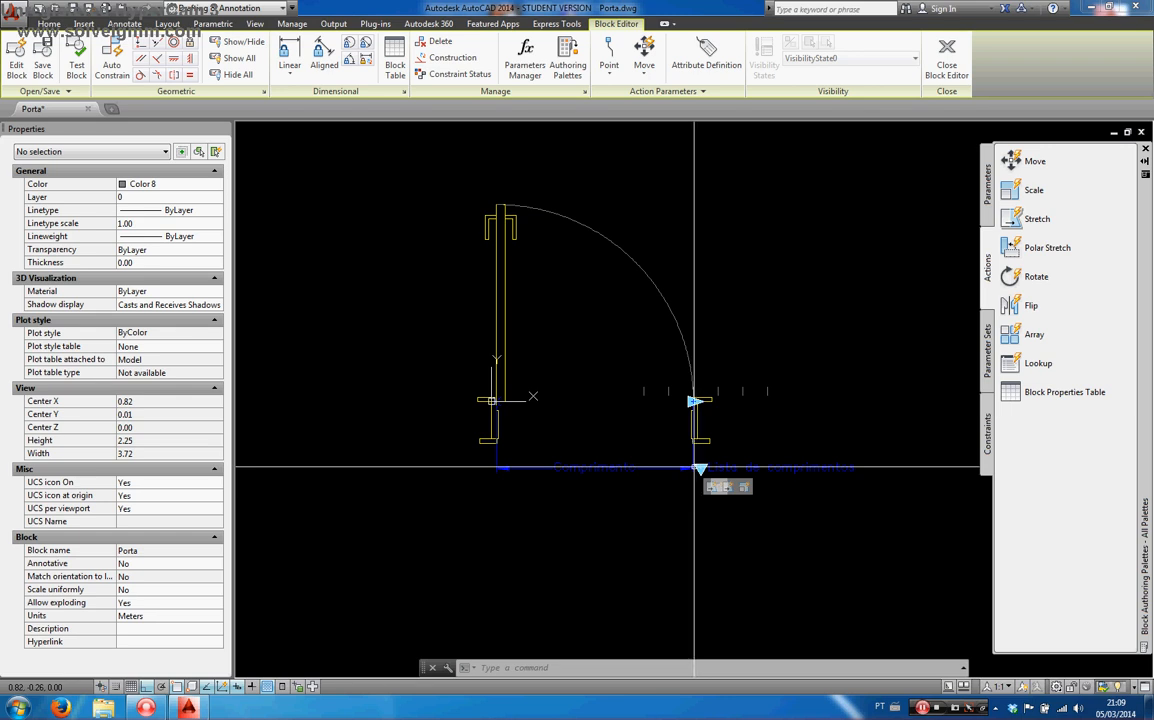
Step: Add a Move action on the right end point of the Comprimento parameter that carries the Lista de comprimentos lookup parameter
left_click(1020, 162)
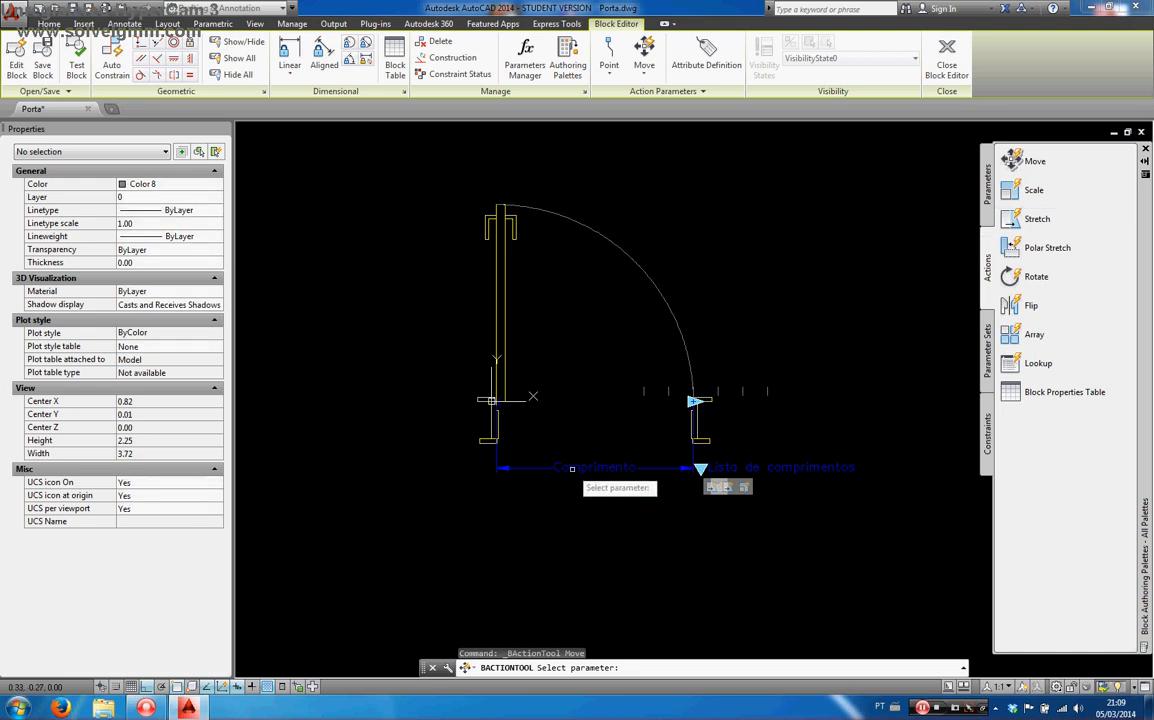
left_click(566, 467)
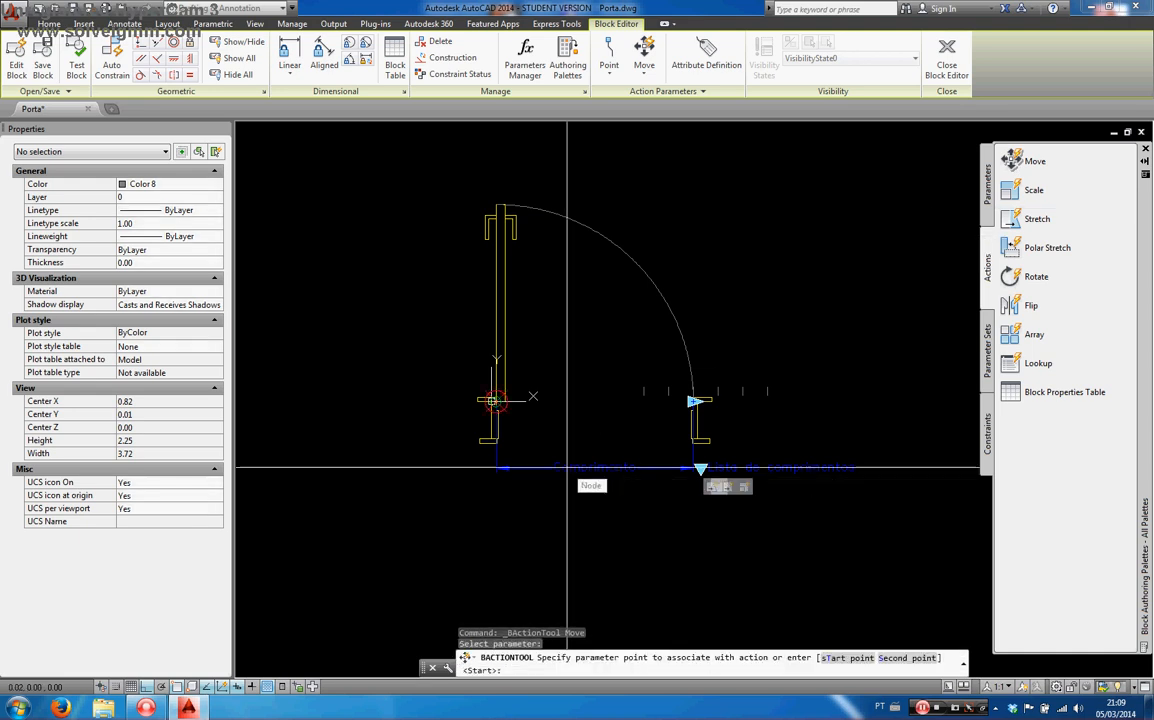
left_click(682, 505)
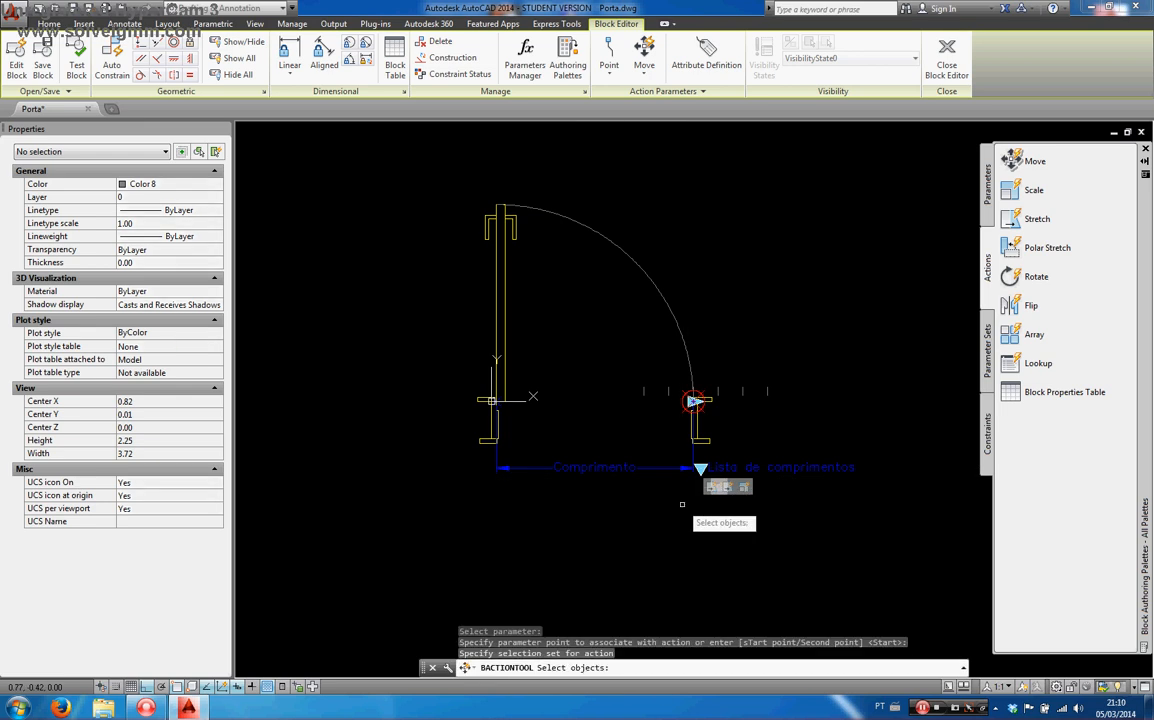
scroll(682, 505, "up", 2)
scroll(608, 387, "down", 2)
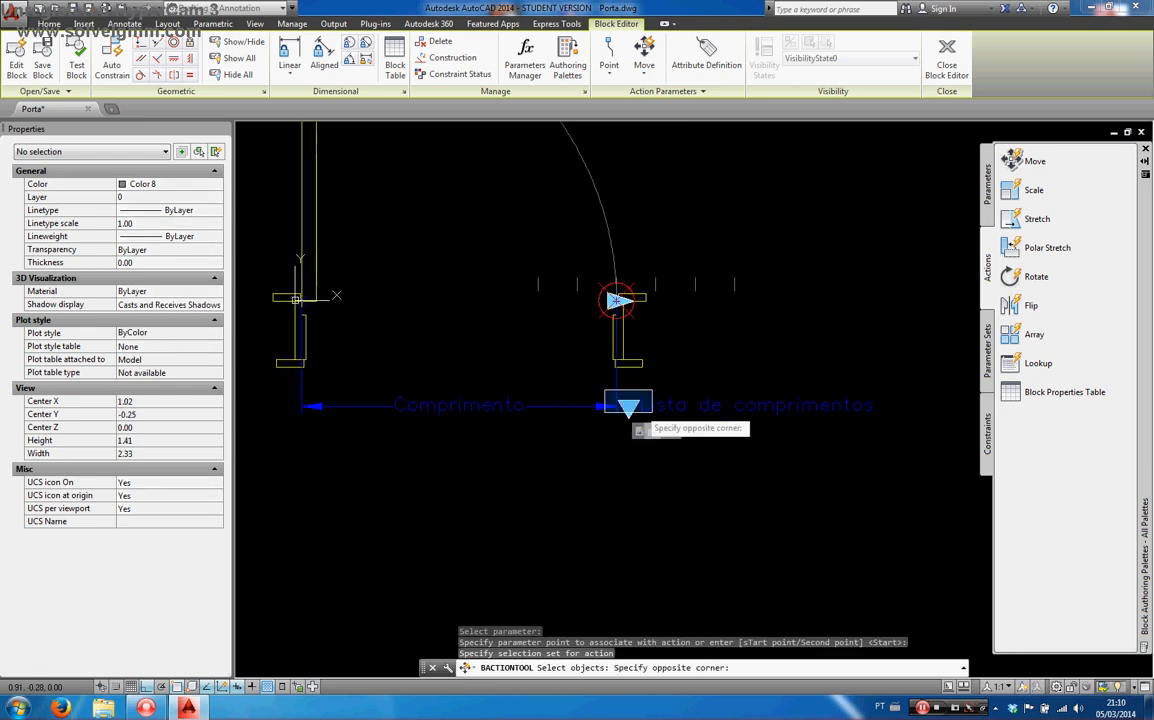
left_click(914, 426)
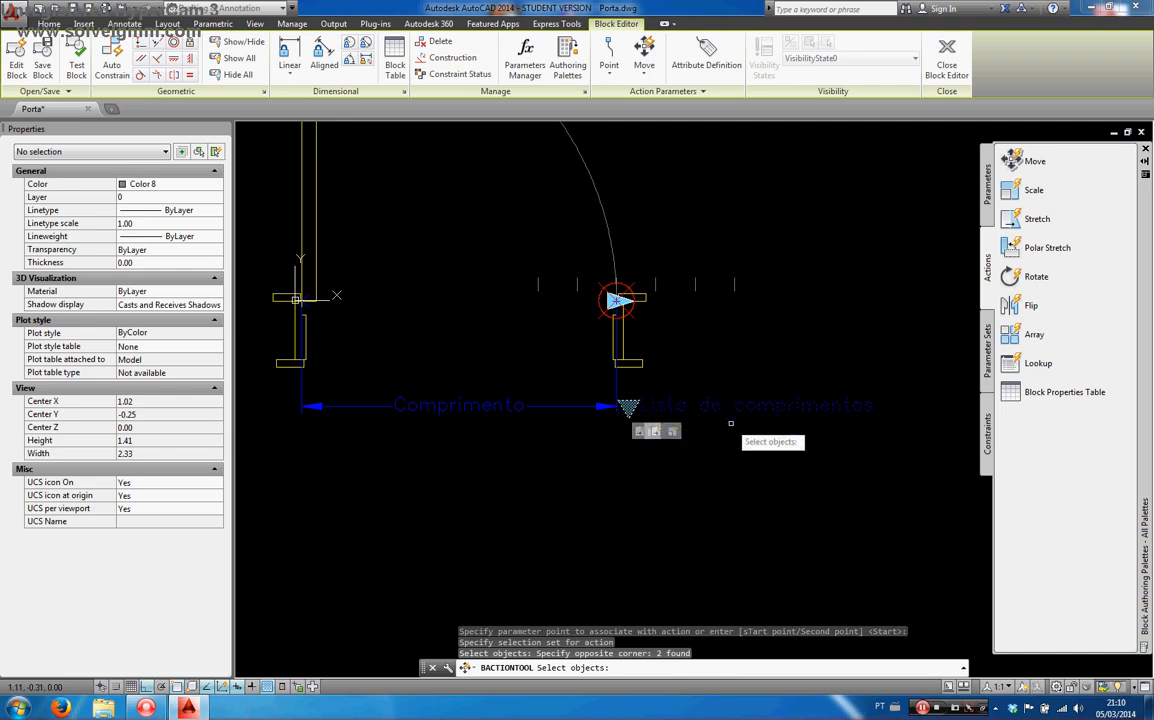
key("Return")
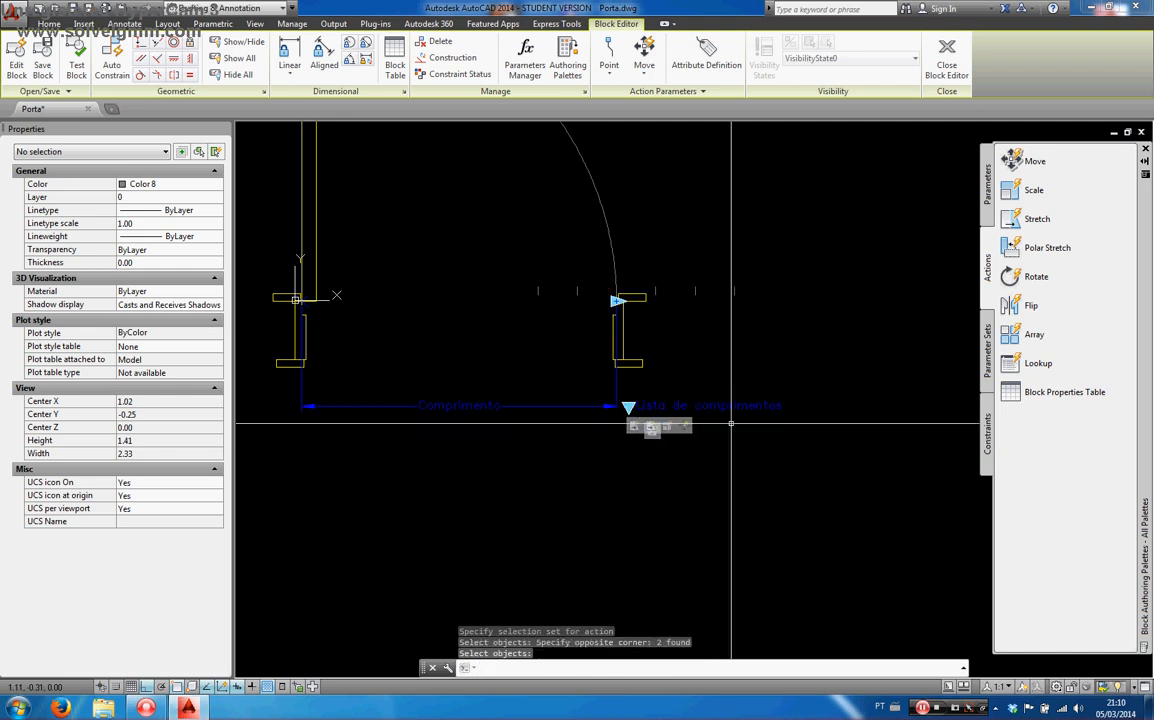
Step: Test the block's lookup list with 1,1 metros, 60 cm and 80 cm, checking the lookup grip's position, and close the test window
left_click(80, 68)
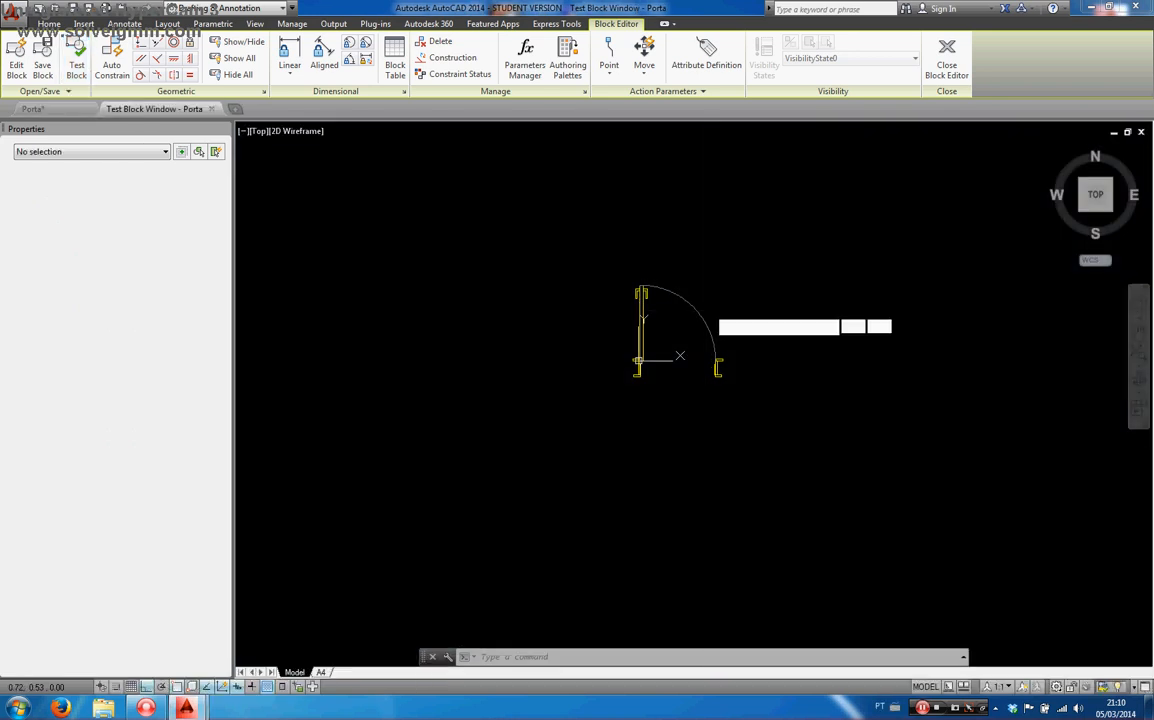
left_click(678, 343)
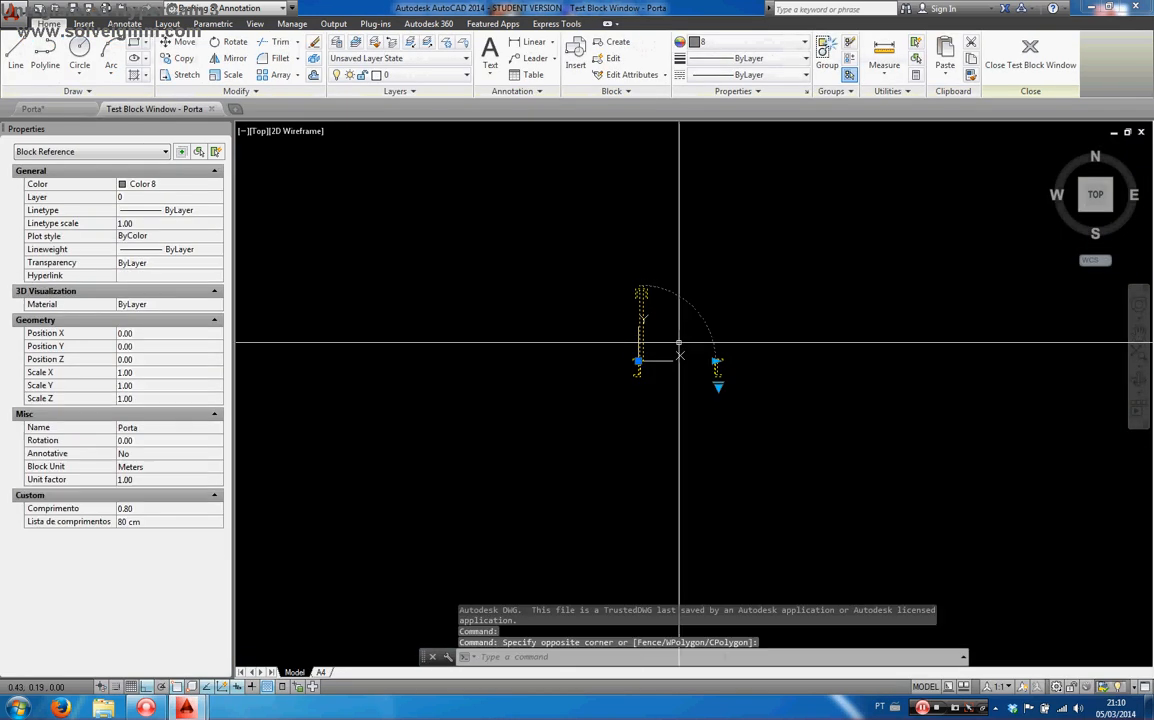
scroll(706, 352, "up", 3)
left_click(725, 409)
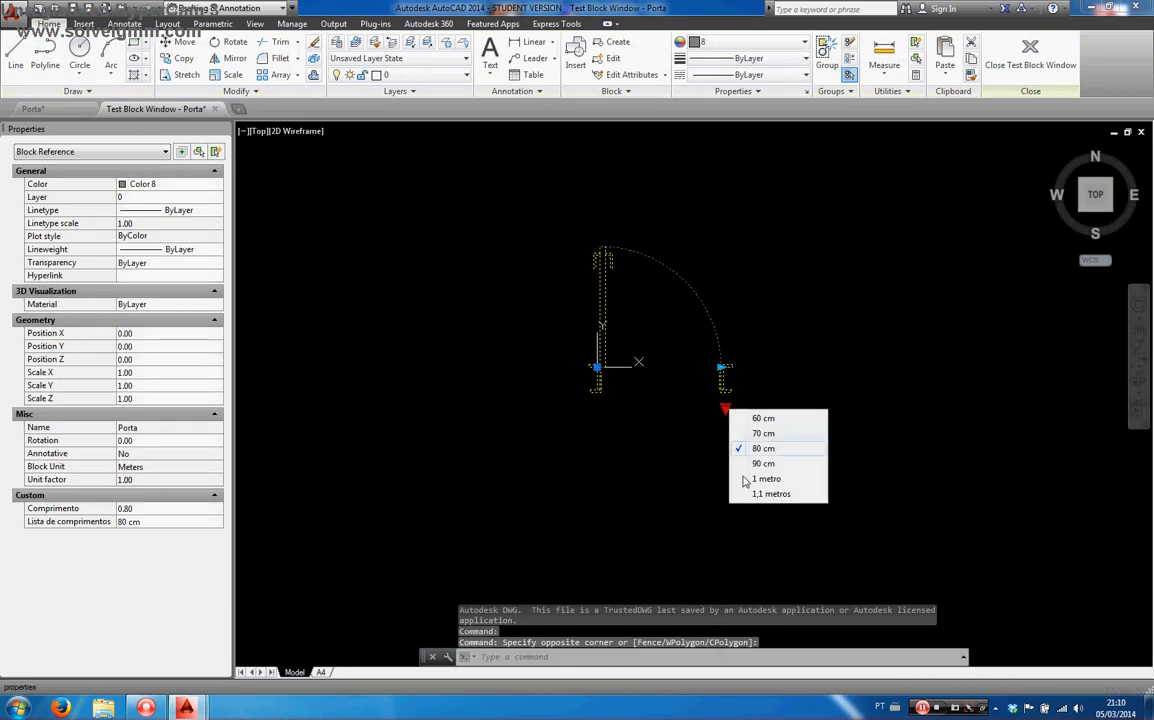
left_click(770, 494)
left_click(770, 408)
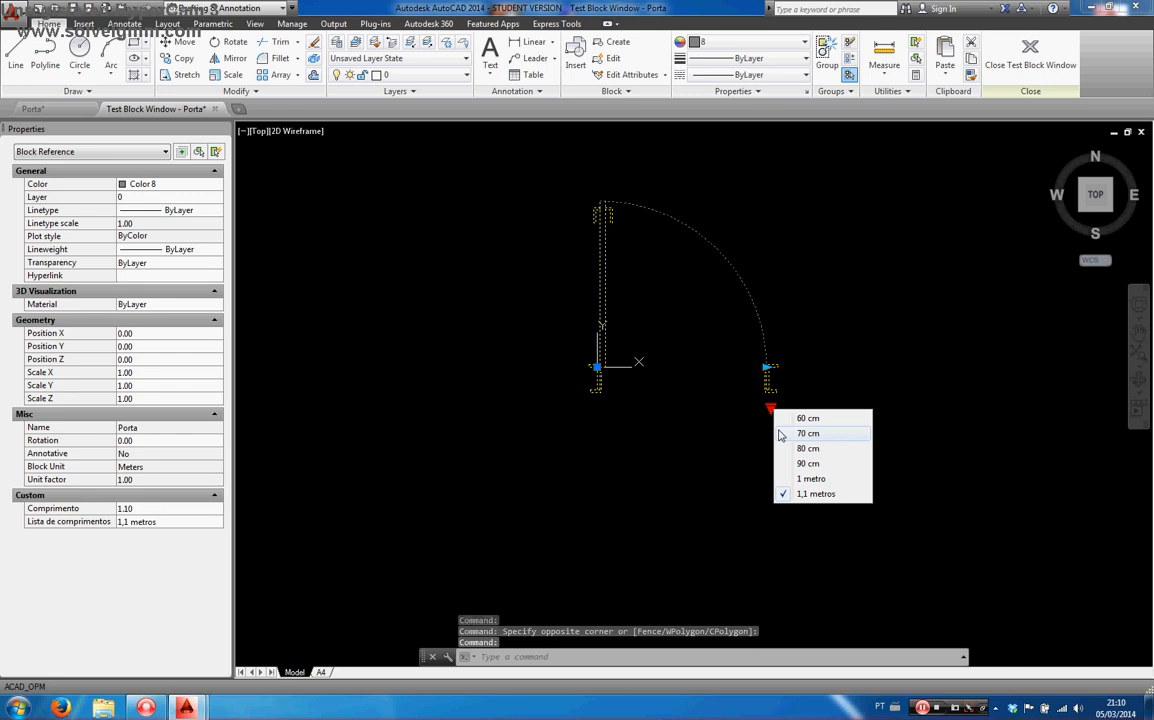
left_click(785, 422)
left_click(695, 408)
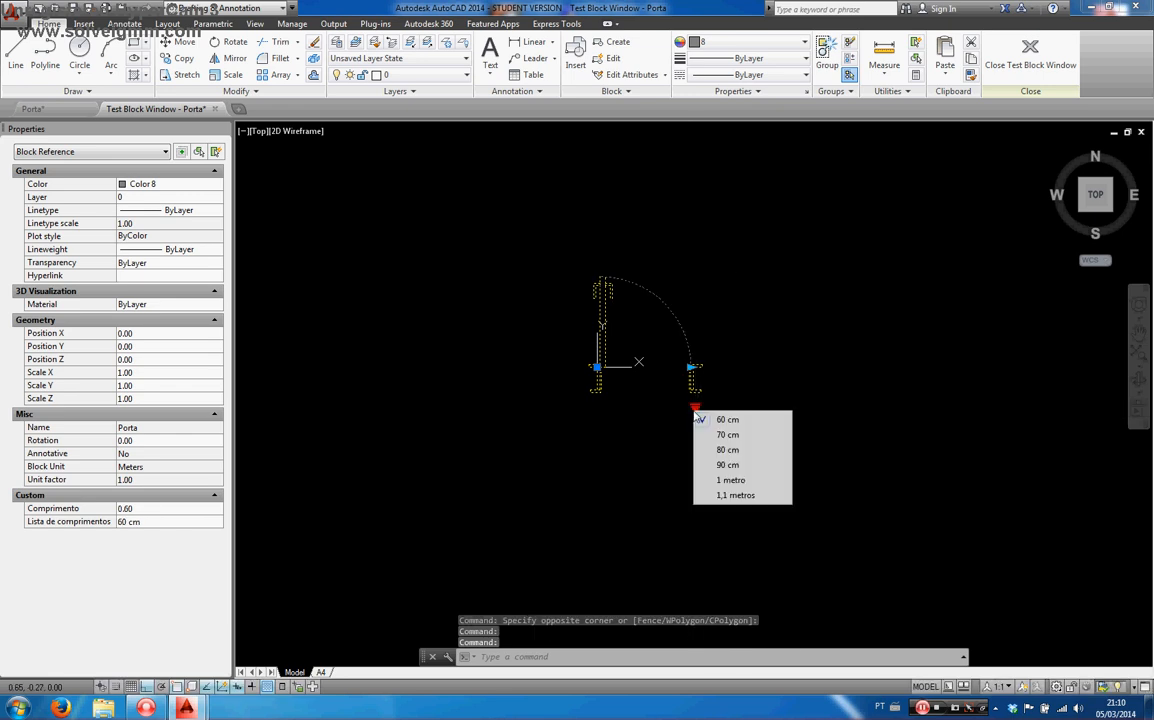
left_click(718, 451)
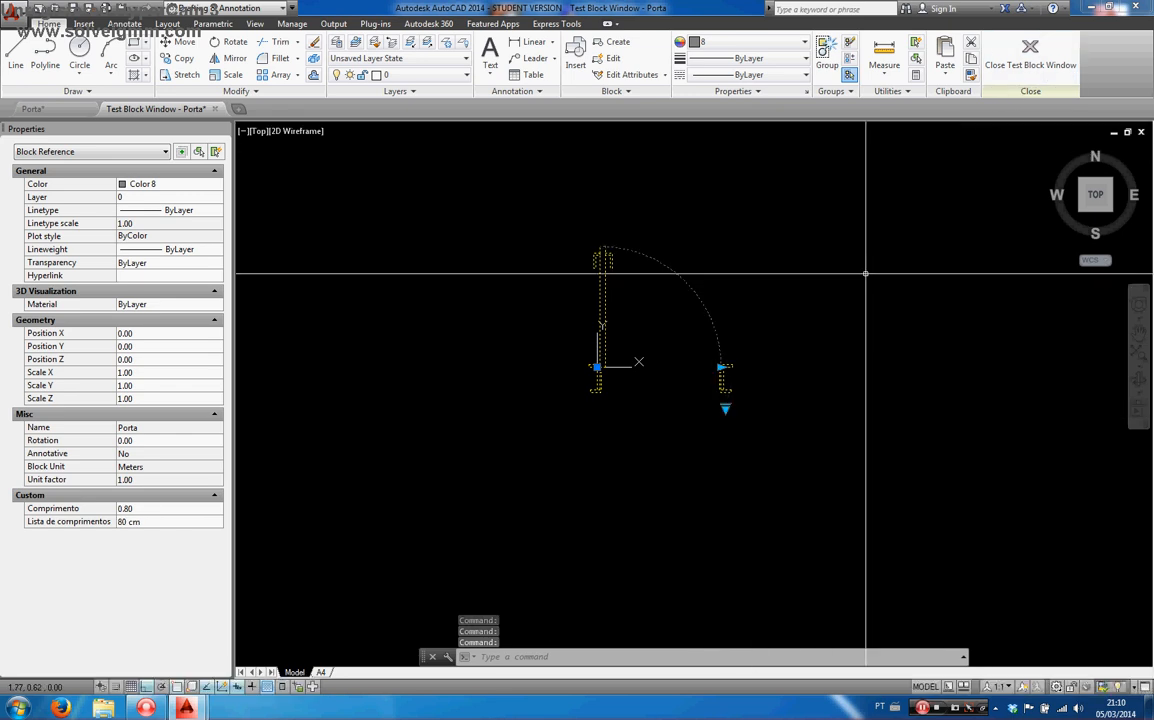
left_click(1030, 52)
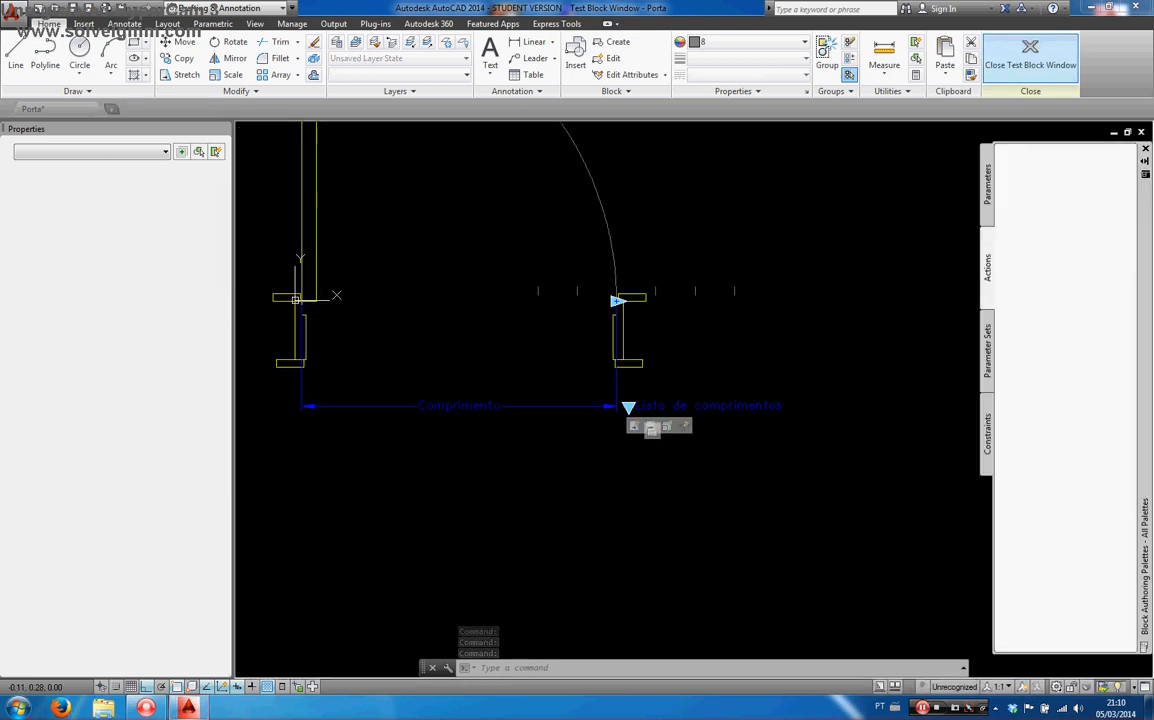
Step: Add a vertical linear parameter along the left jamb from the block origin to the jamb's lower end, with its label left of the frame
left_click(987, 184)
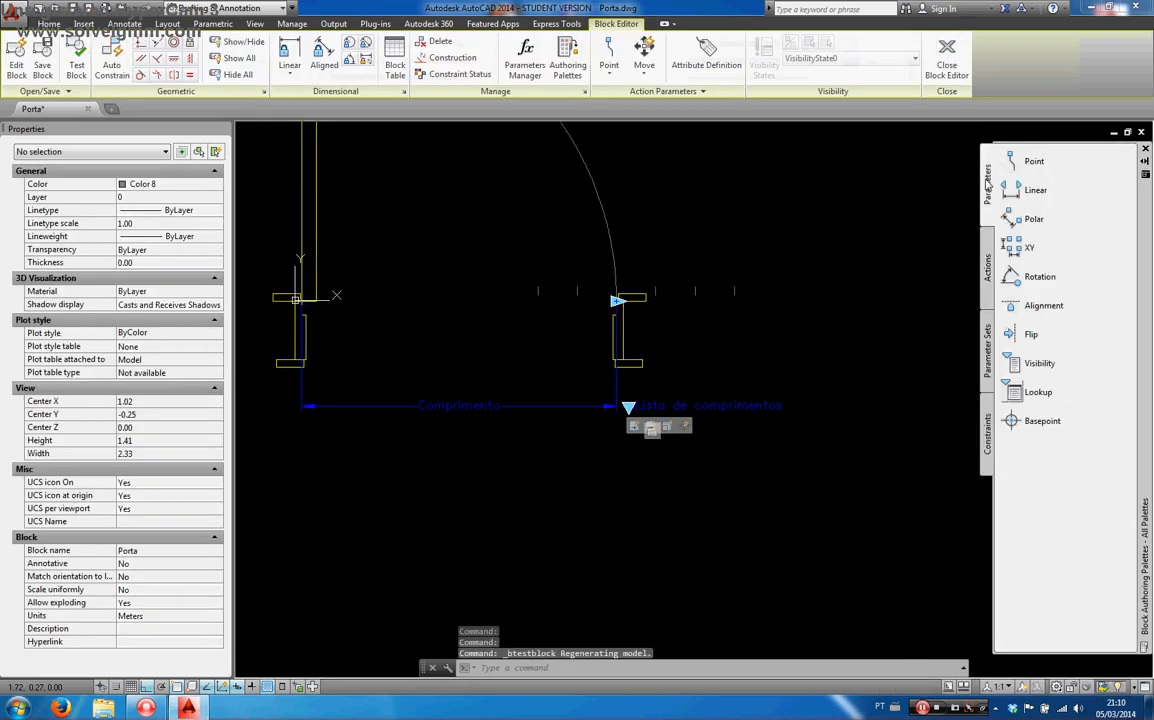
middle_click_drag(849, 298, 979, 405)
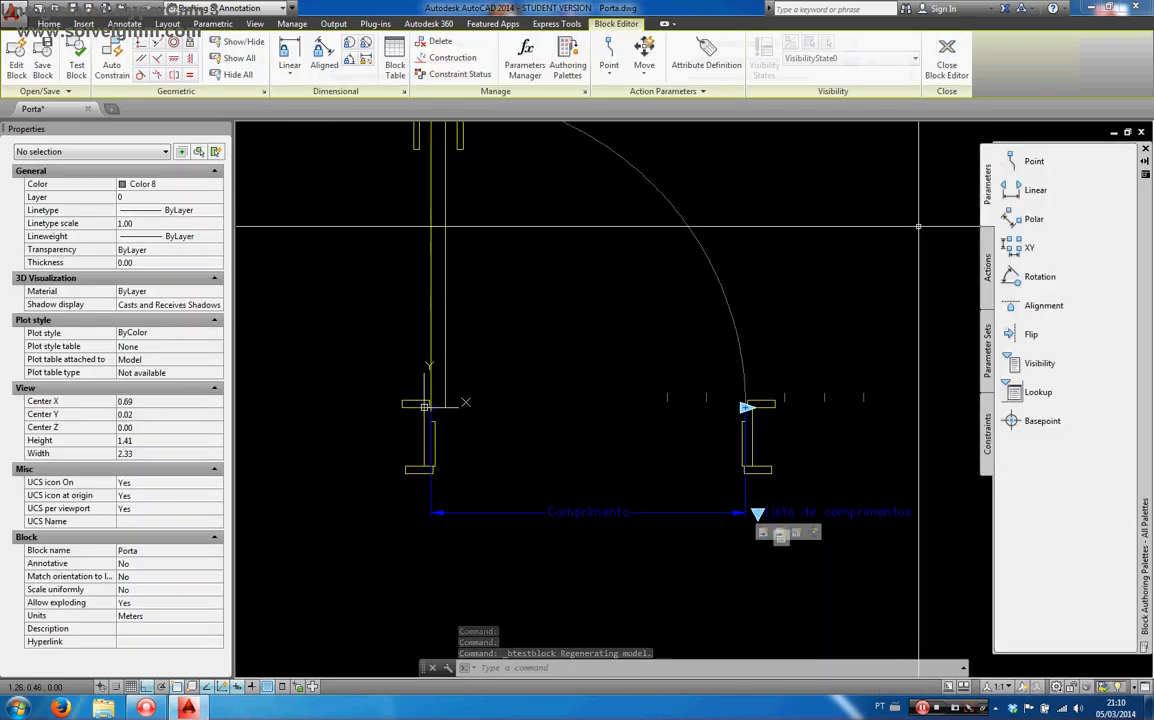
left_click(1012, 191)
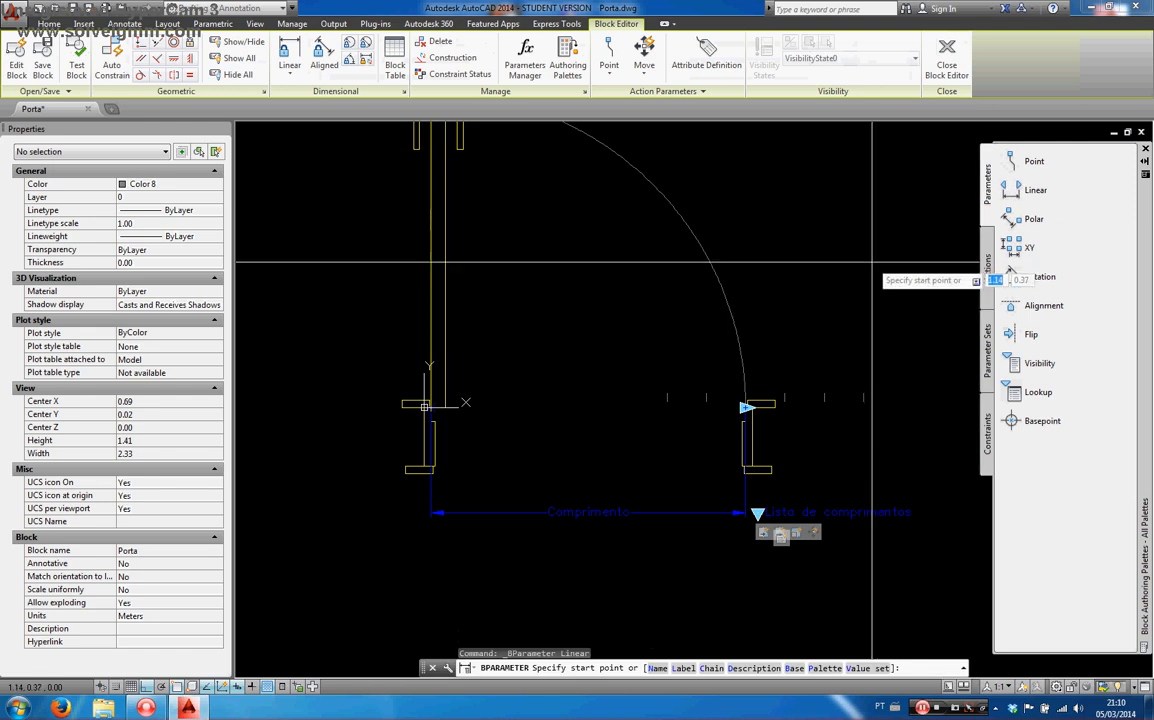
scroll(400, 410, "up", 2)
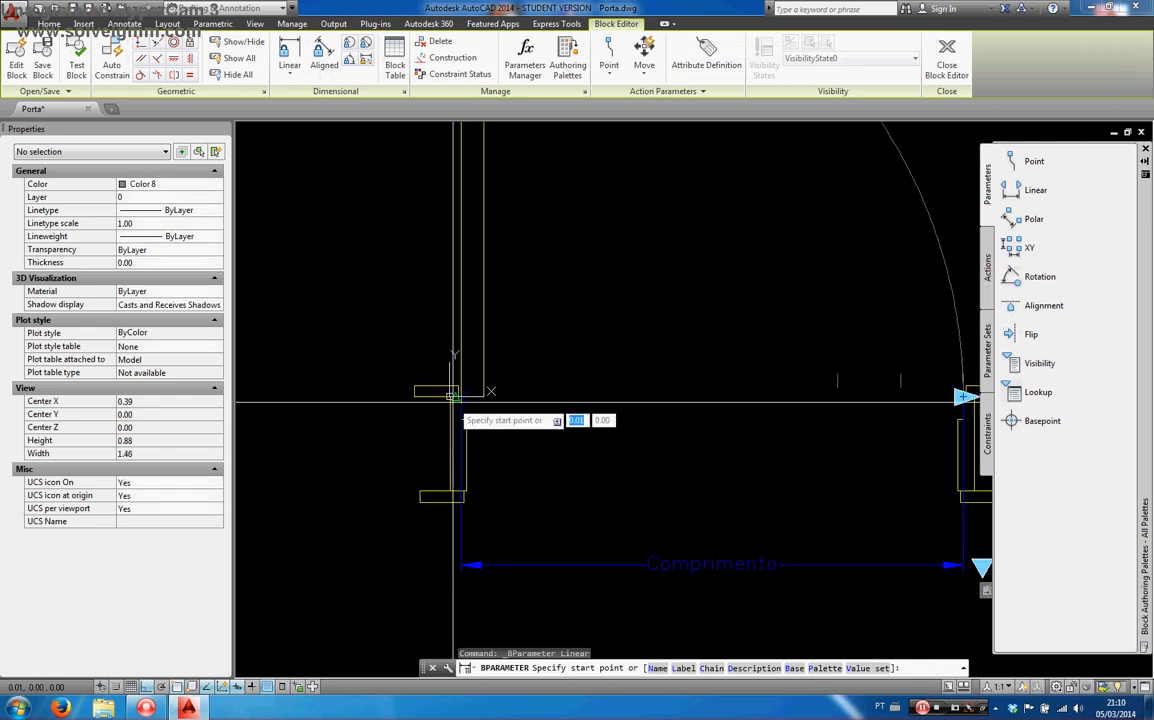
left_click(450, 396)
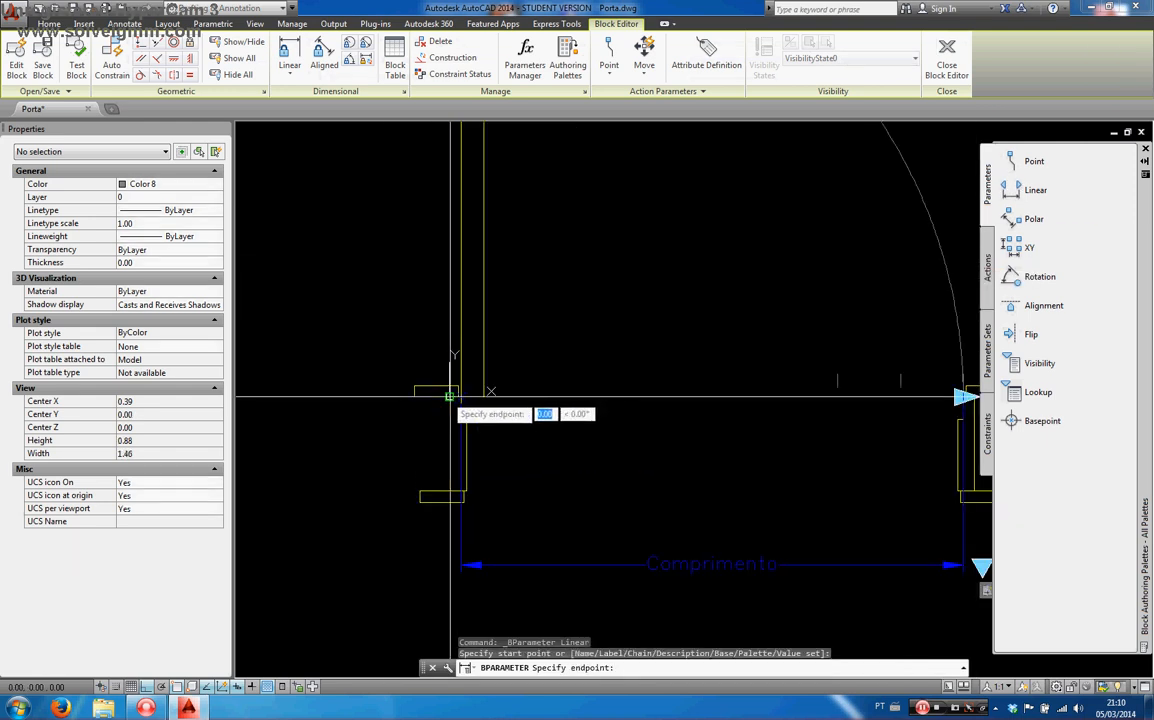
left_click(450, 492)
scroll(370, 470, "up", 2)
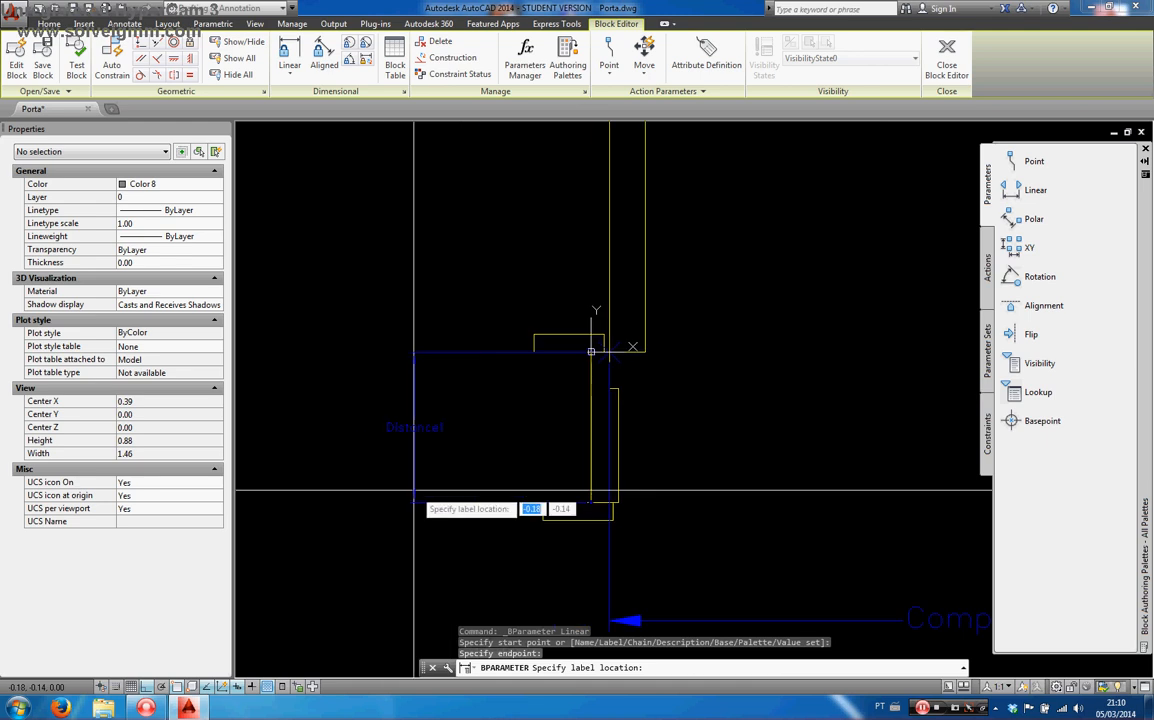
left_click(378, 463)
Step: Draw temporary guide lines from the outer corner of the left jamb's upper trim: up, 0.1 to the left, and down toward the parameter label
type("l")
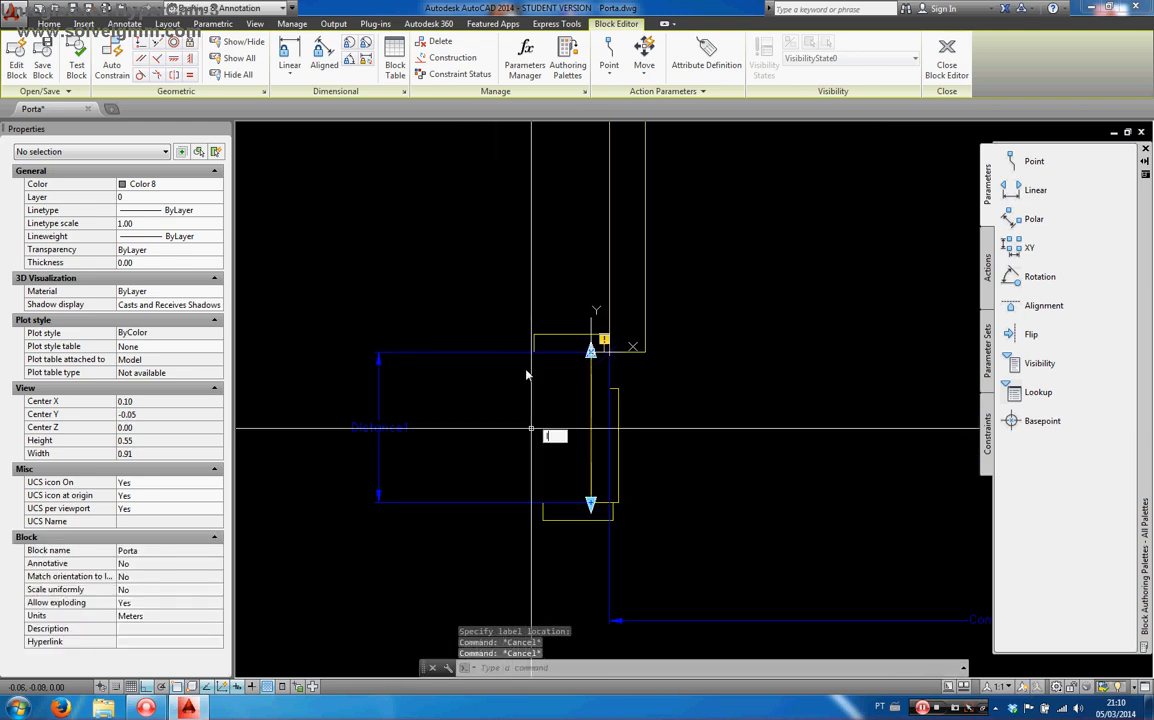
key("Return")
left_click(534, 352)
left_click(534, 296)
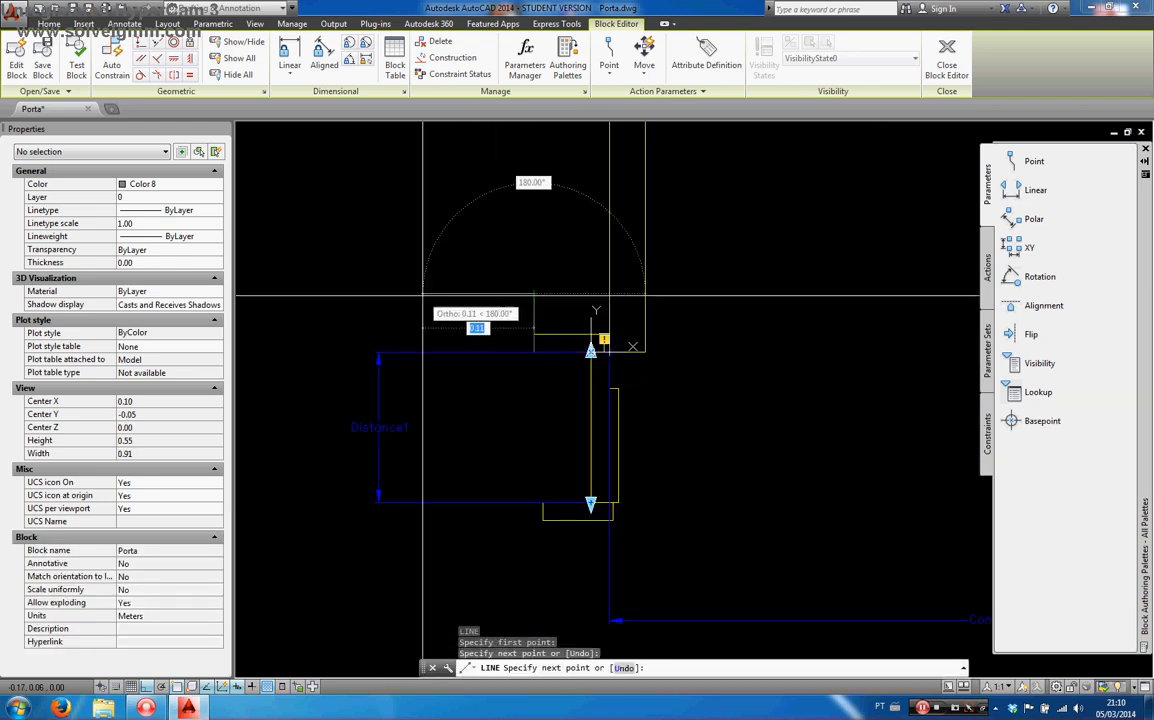
type(".1")
key("Return")
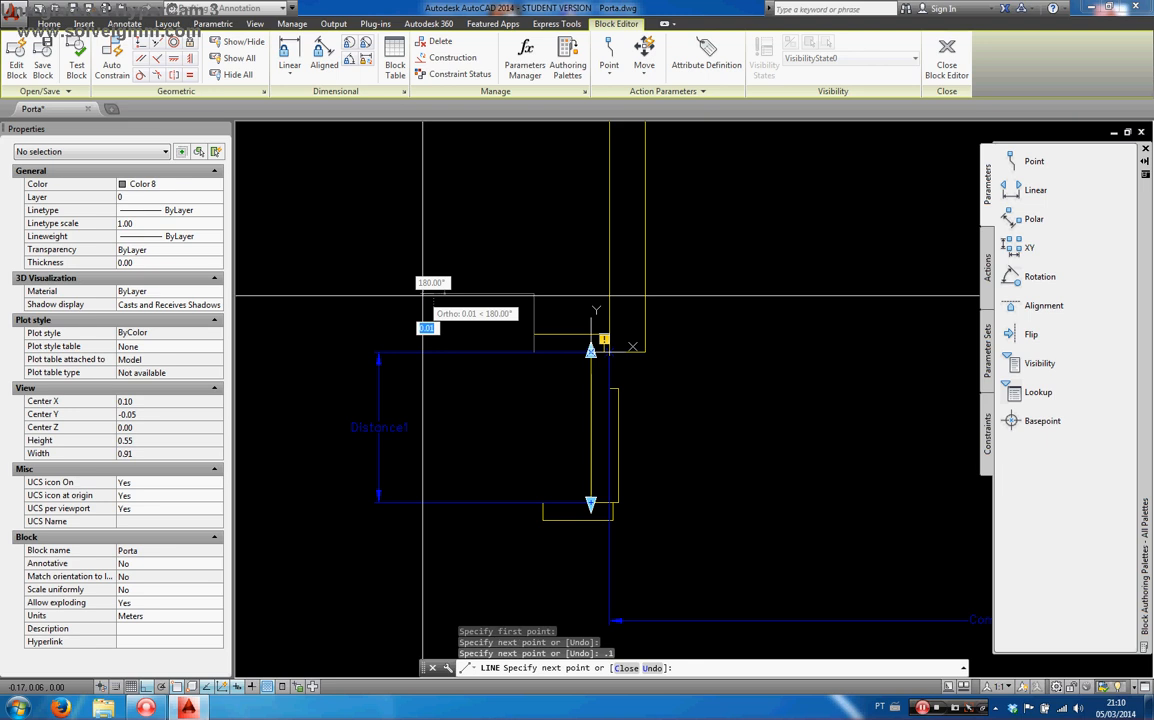
left_click(434, 398)
key("Escape")
Step: Move the vertical linear parameter's label and dimension line horizontally onto the vertical guide line beside the left jamb
left_click(418, 470)
left_click(328, 454)
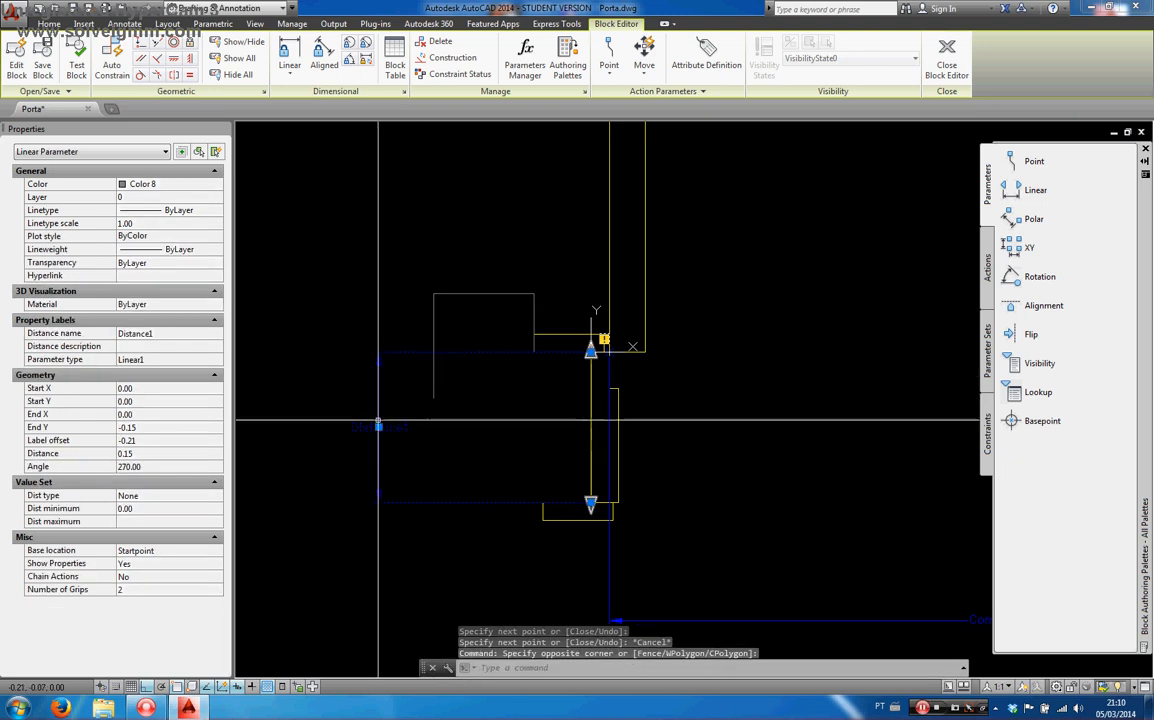
left_click(378, 425)
left_click(434, 425)
key("Escape")
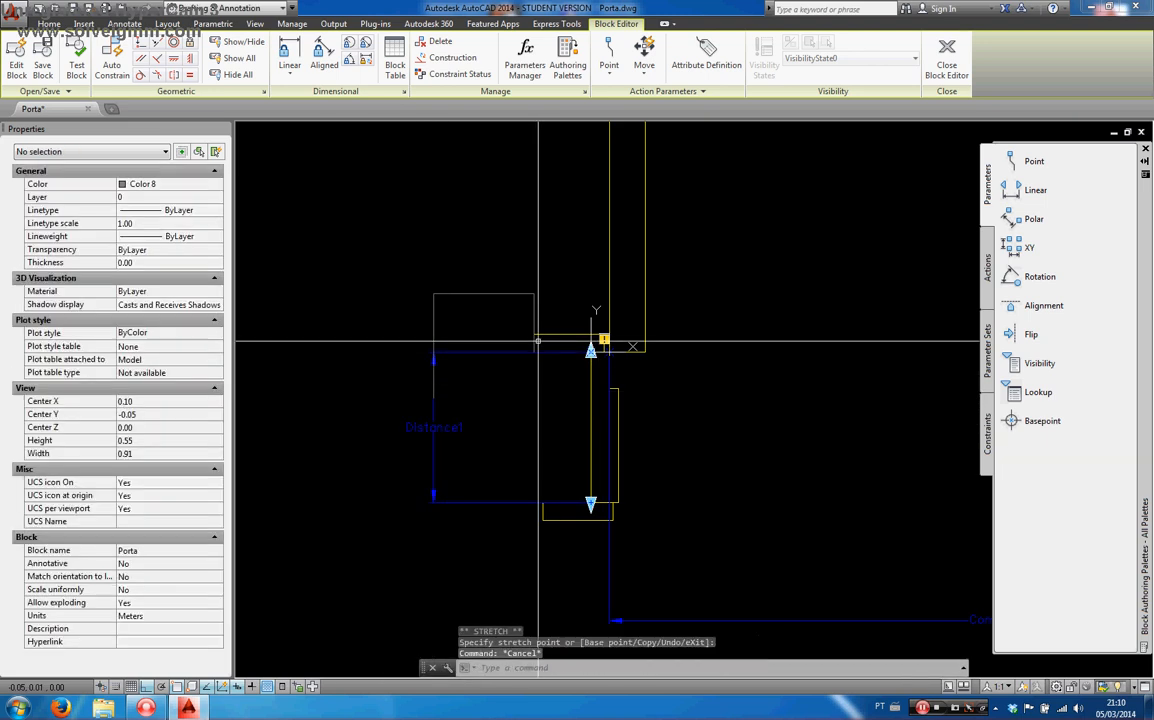
Step: Erase the three temporary guide lines beside the left jamb
left_click(538, 341)
left_click(320, 222)
type("E")
key("Return")
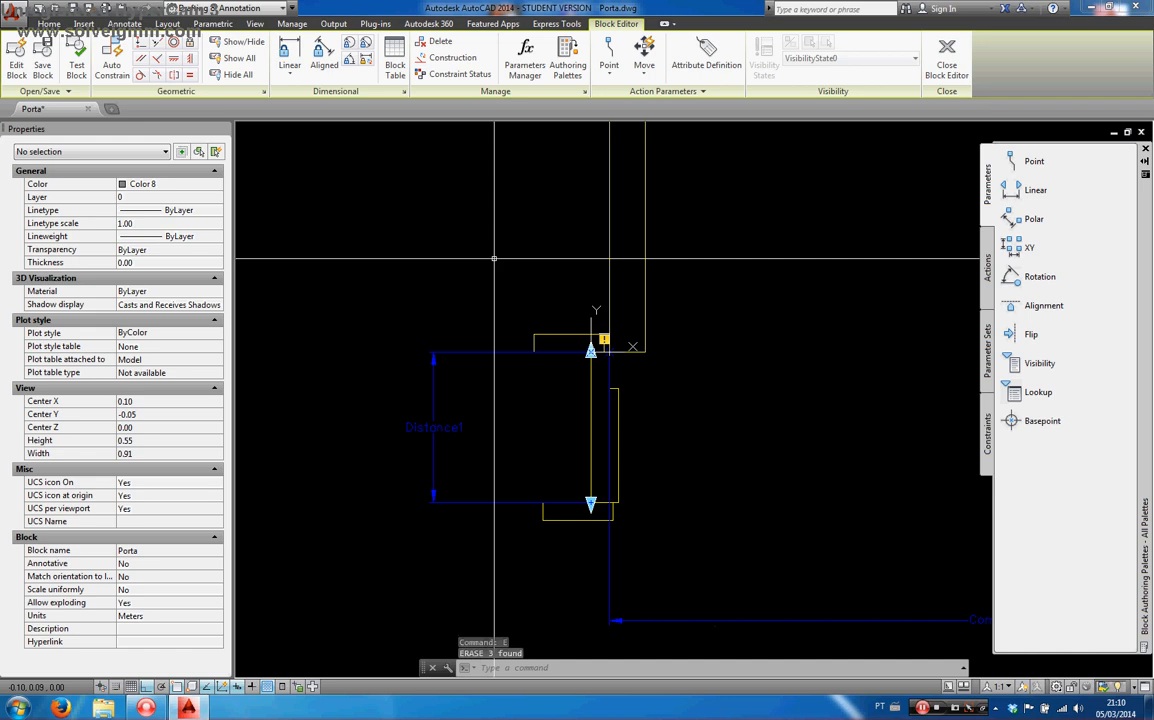
Step: Rename the left jamb's vertical linear parameter to Largura
left_click(433, 425)
right_click(420, 431)
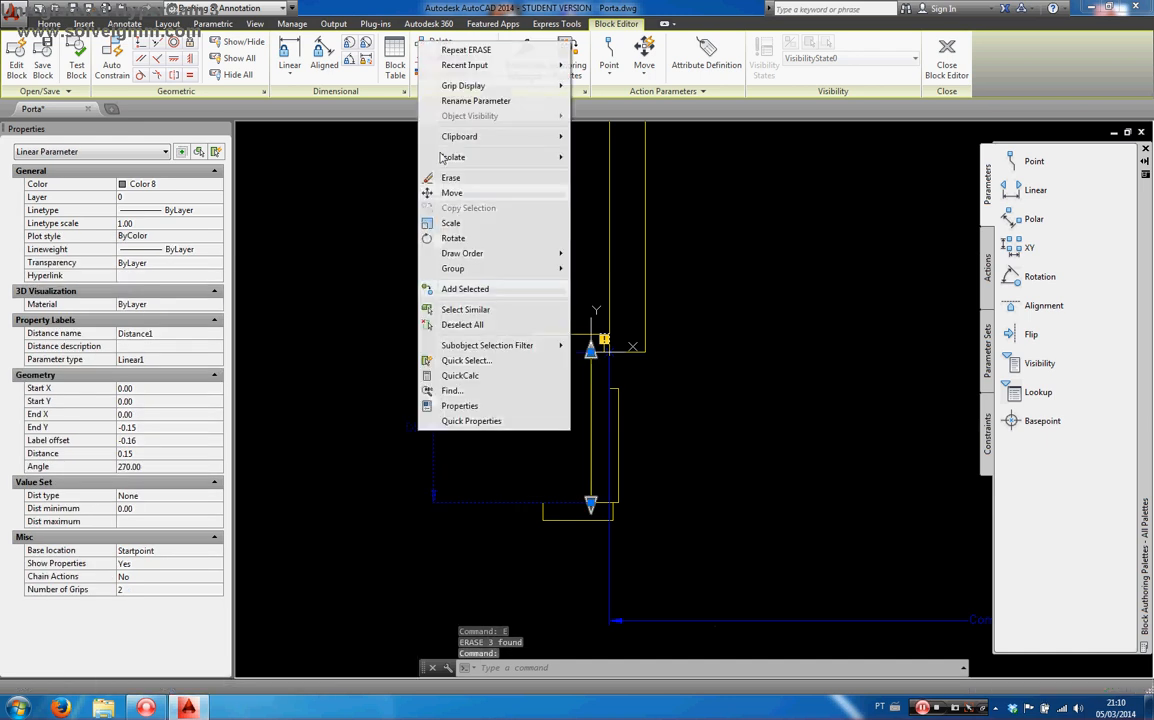
left_click(476, 101)
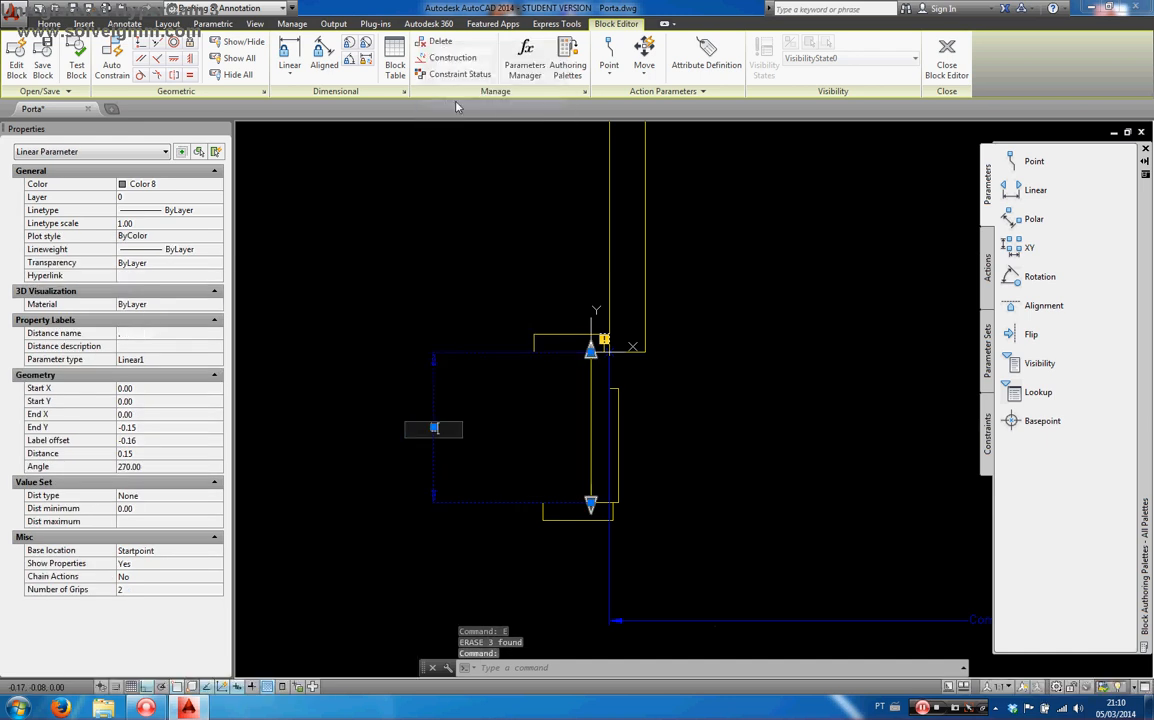
type("Largura")
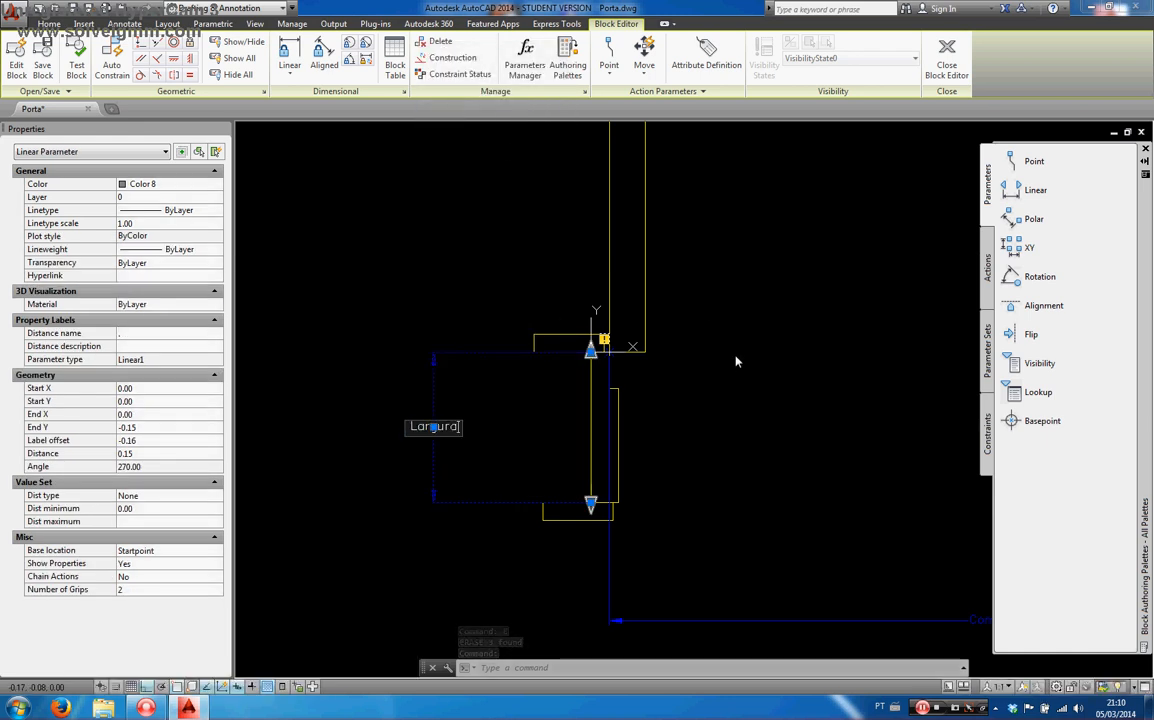
key("Return")
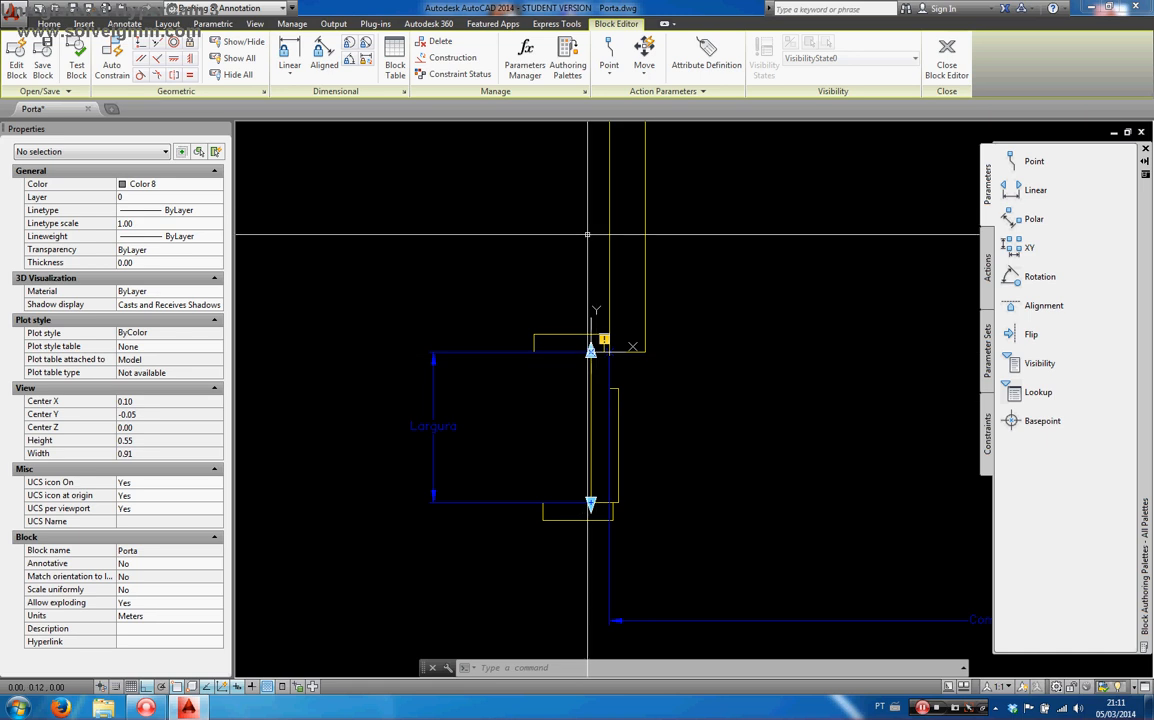
Step: Set the Largura parameter's number of grips to 1 and deselect it
left_click(433, 426)
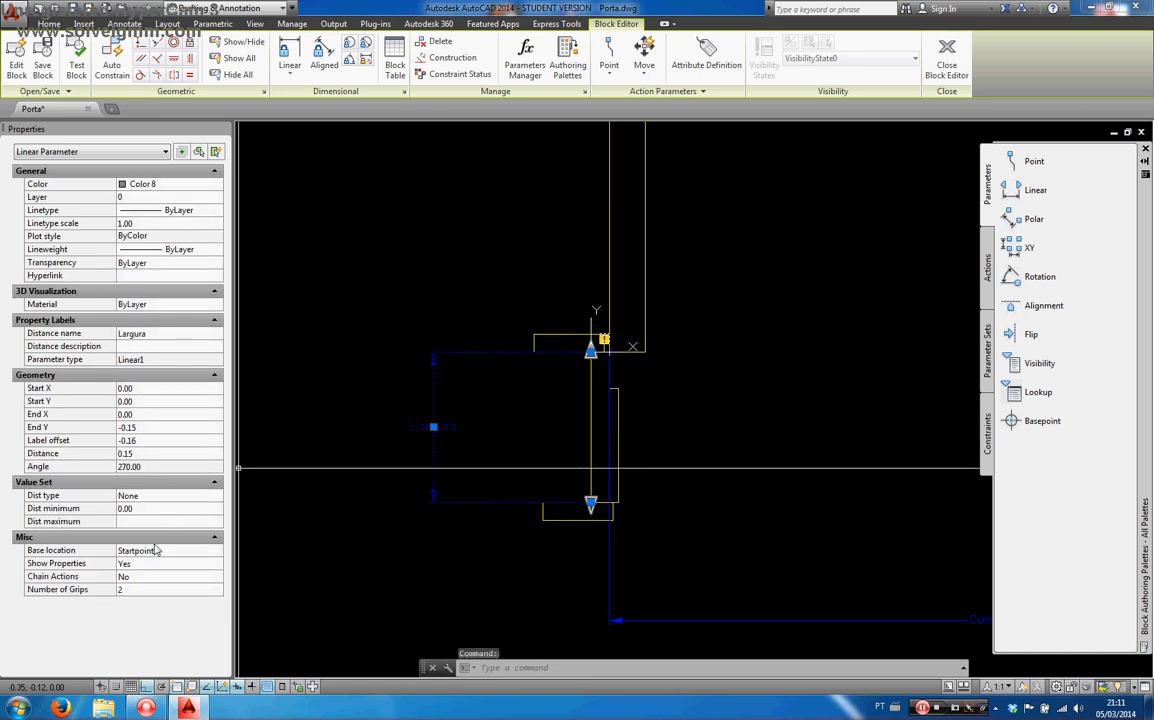
left_click(131, 592)
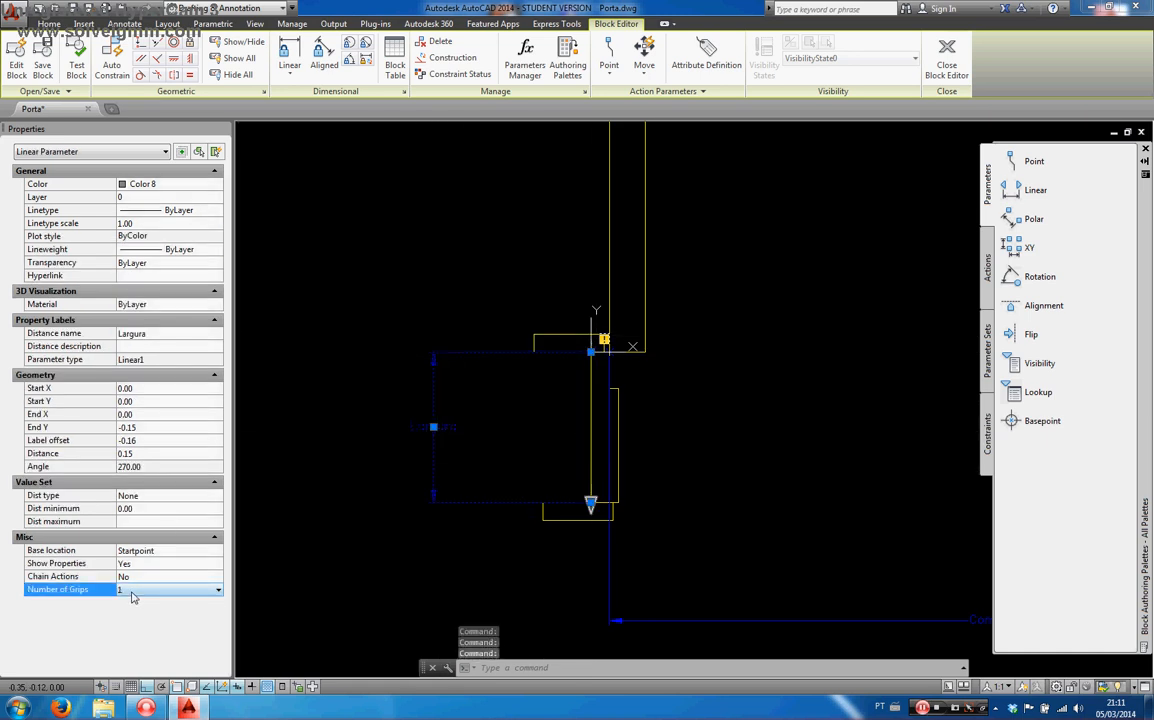
left_click(333, 550)
key("Escape")
key("Escape")
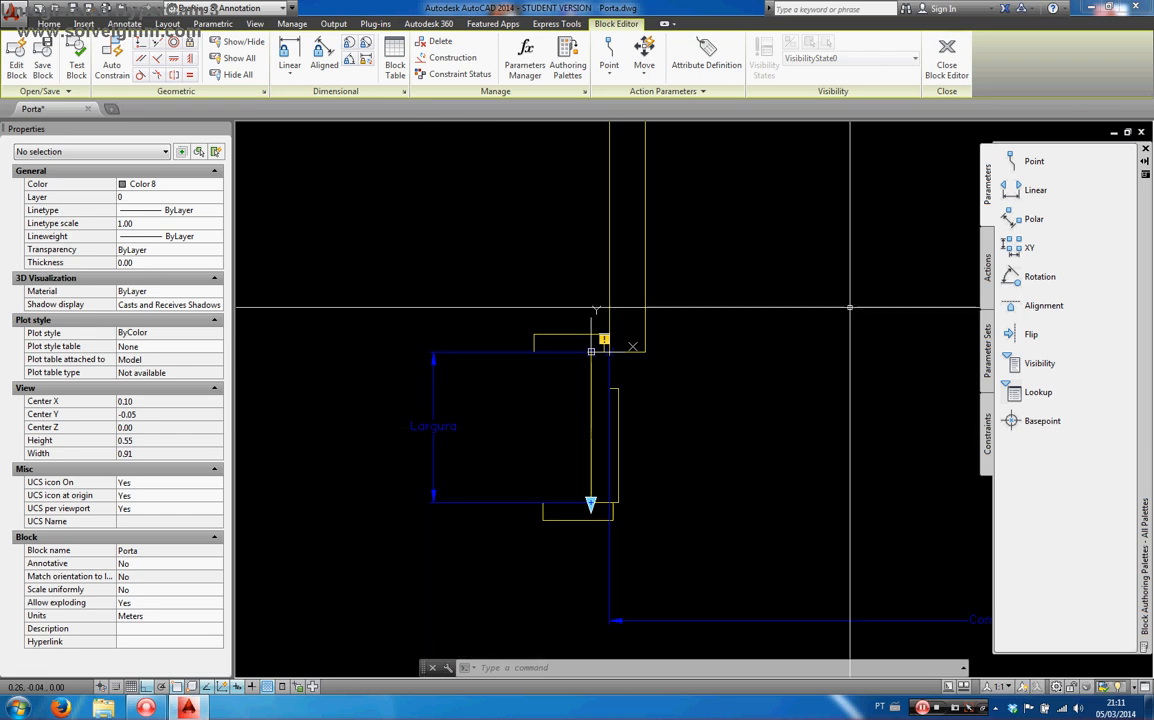
Step: Add a Stretch action to the Largura parameter's lower point, framing and selecting the lower part of both jambs with the Comprimento parameter and lookup
left_click(987, 268)
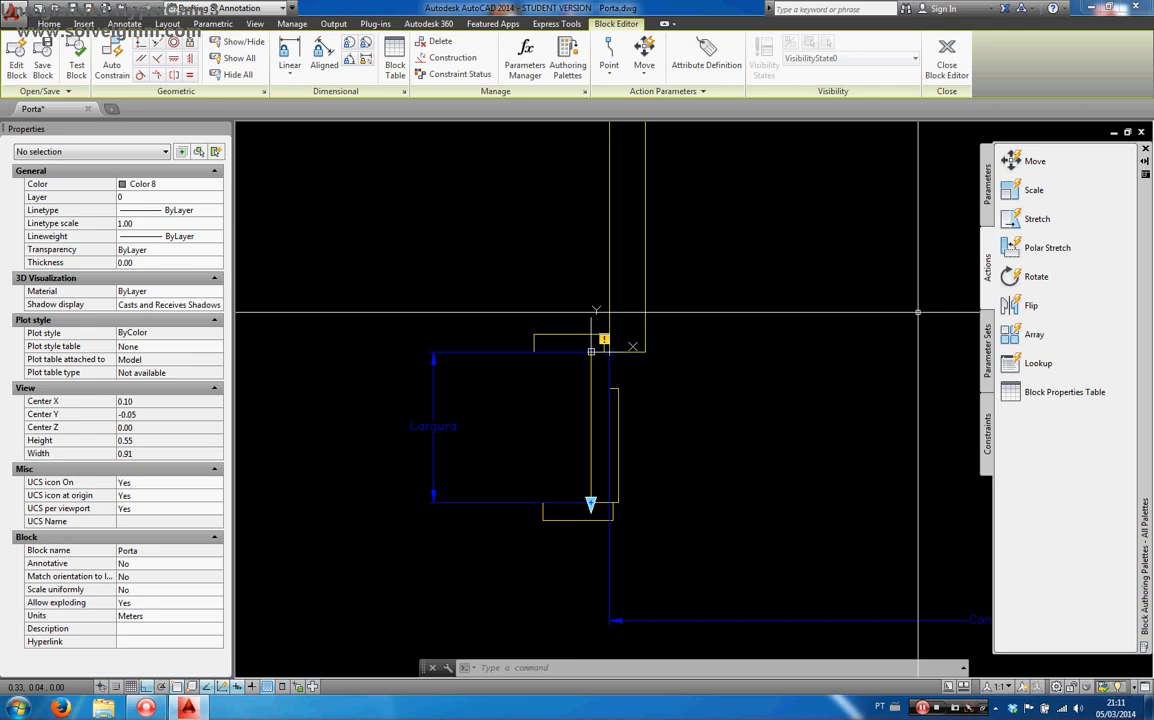
left_click(1036, 219)
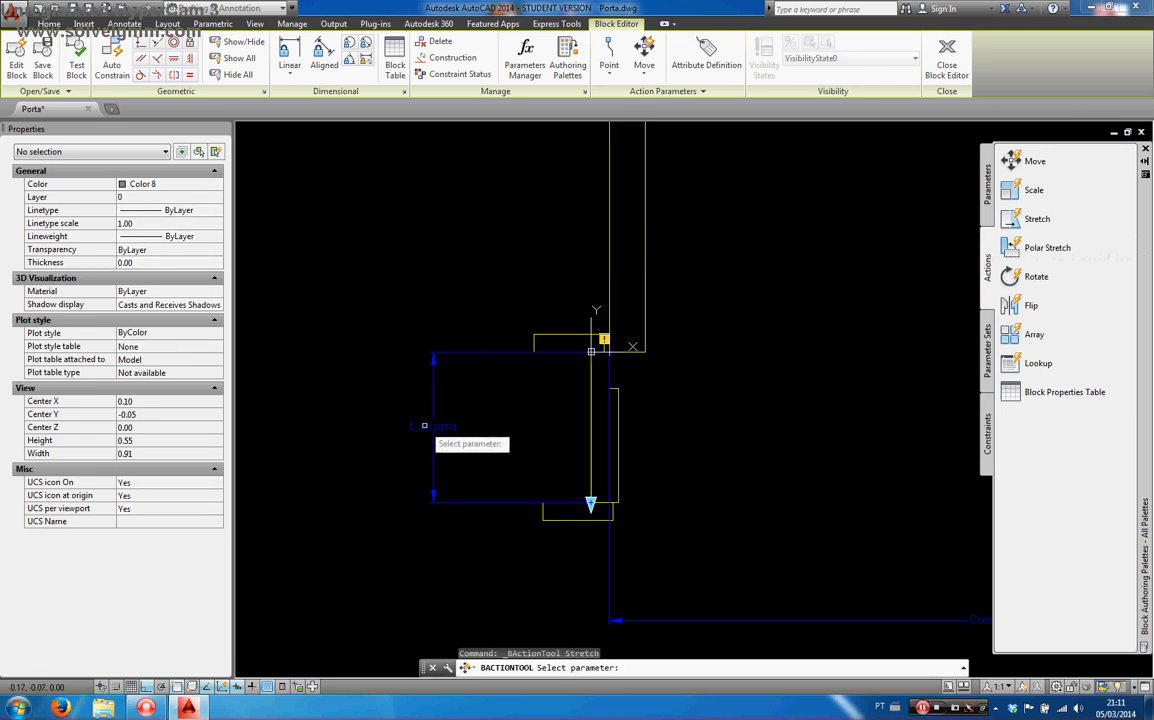
left_click(425, 427)
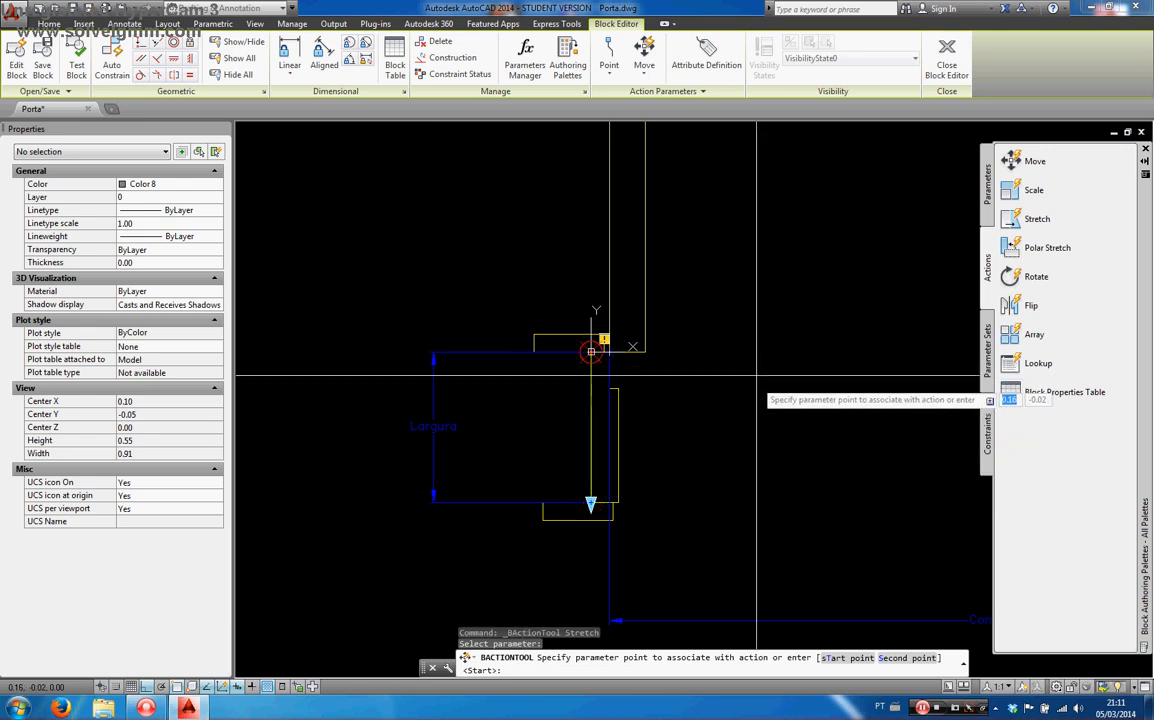
left_click(591, 503)
scroll(541, 390, "down", 5)
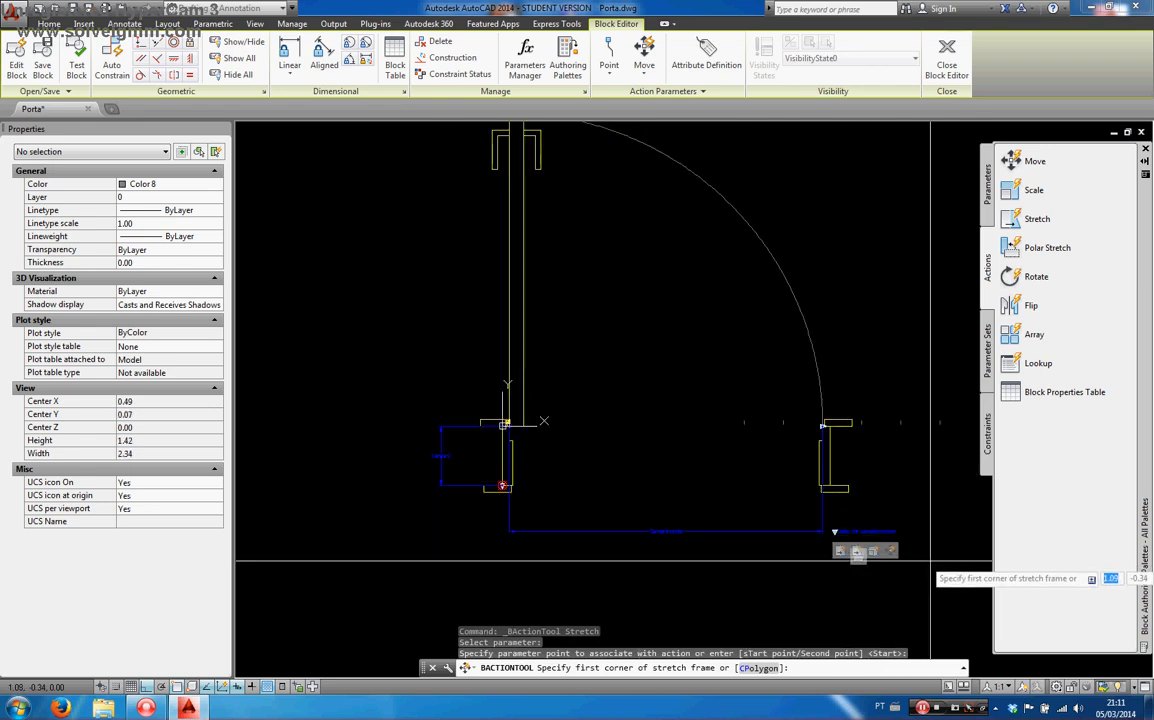
scroll(853, 548, "up", 3)
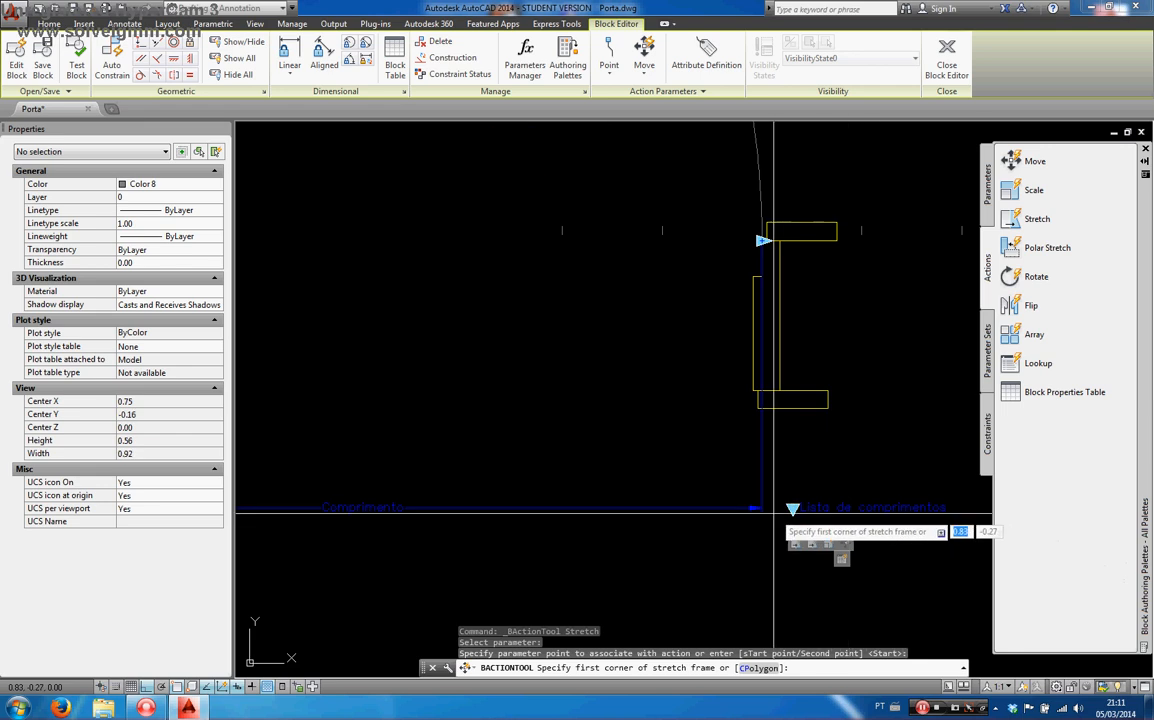
scroll(918, 563, "down", 2)
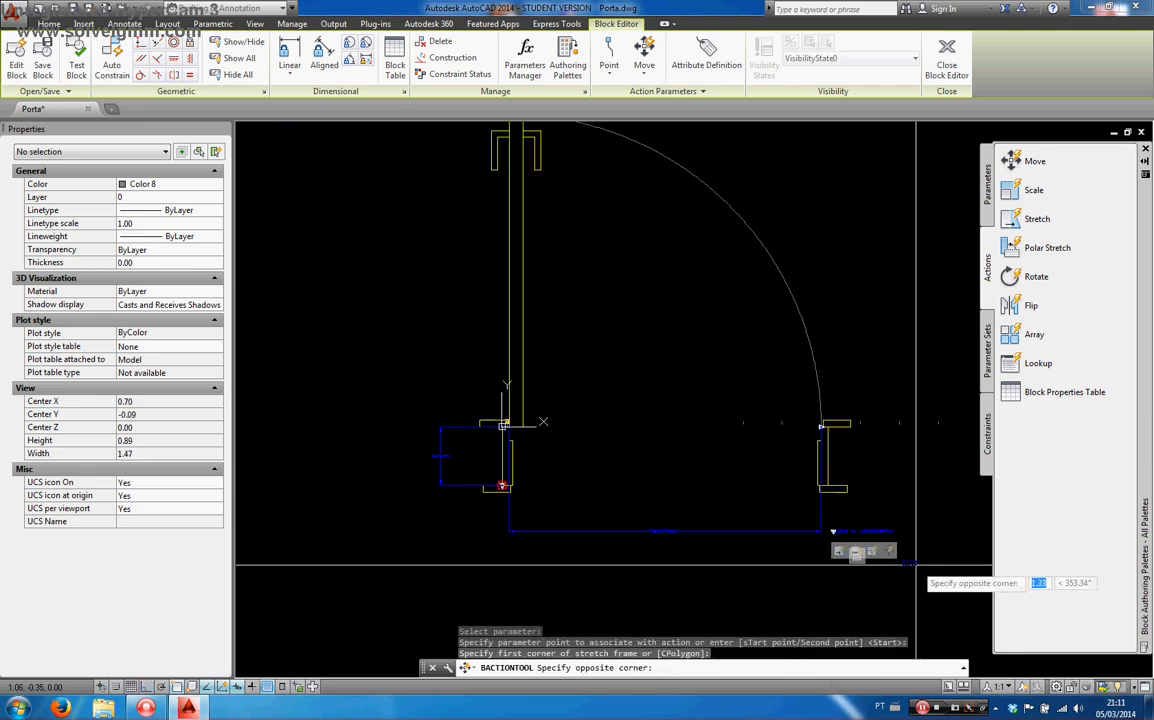
left_click(900, 560)
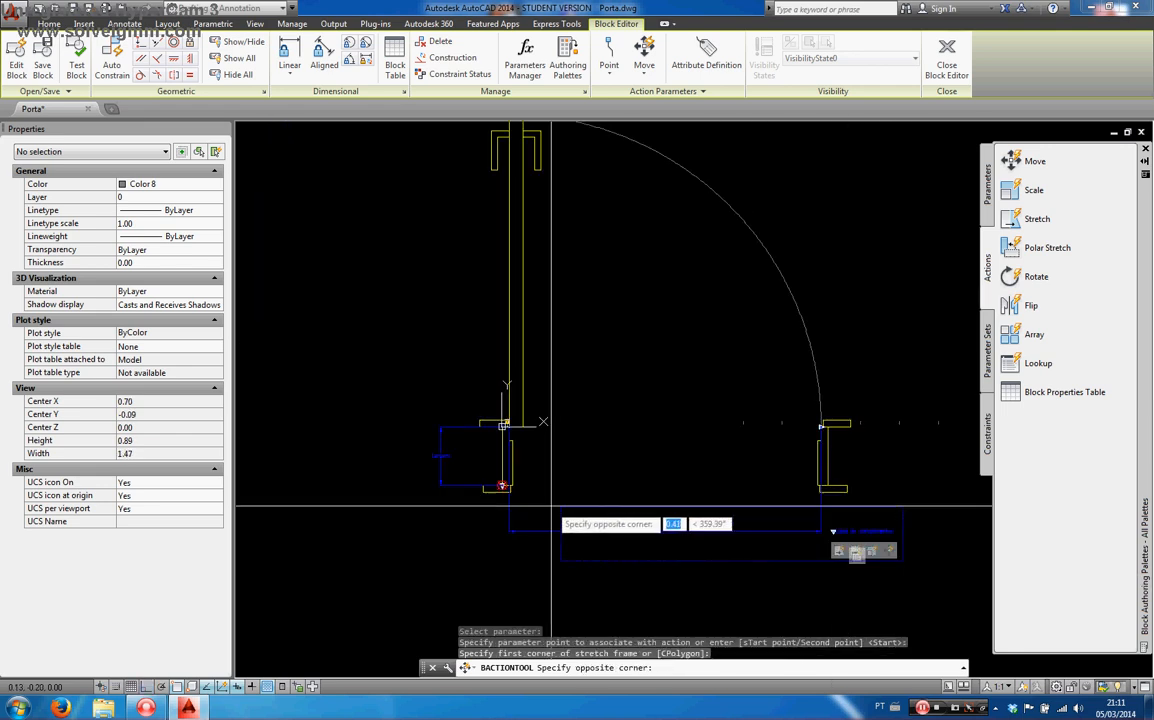
left_click(420, 478)
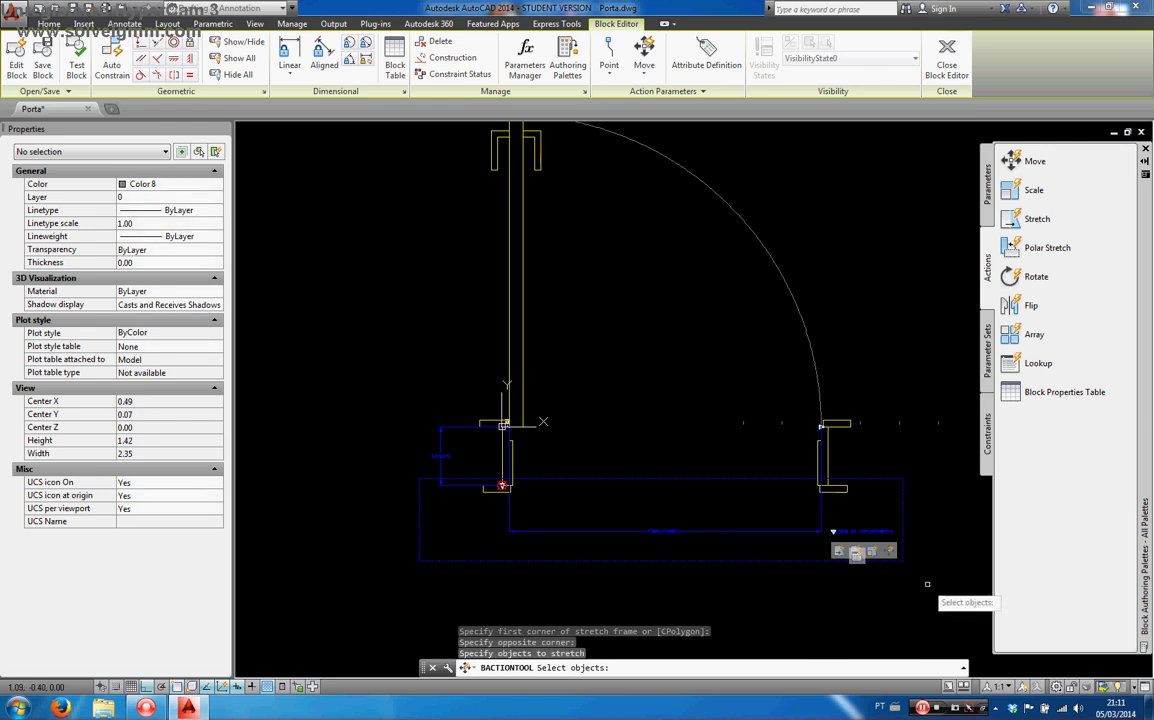
left_click(385, 465)
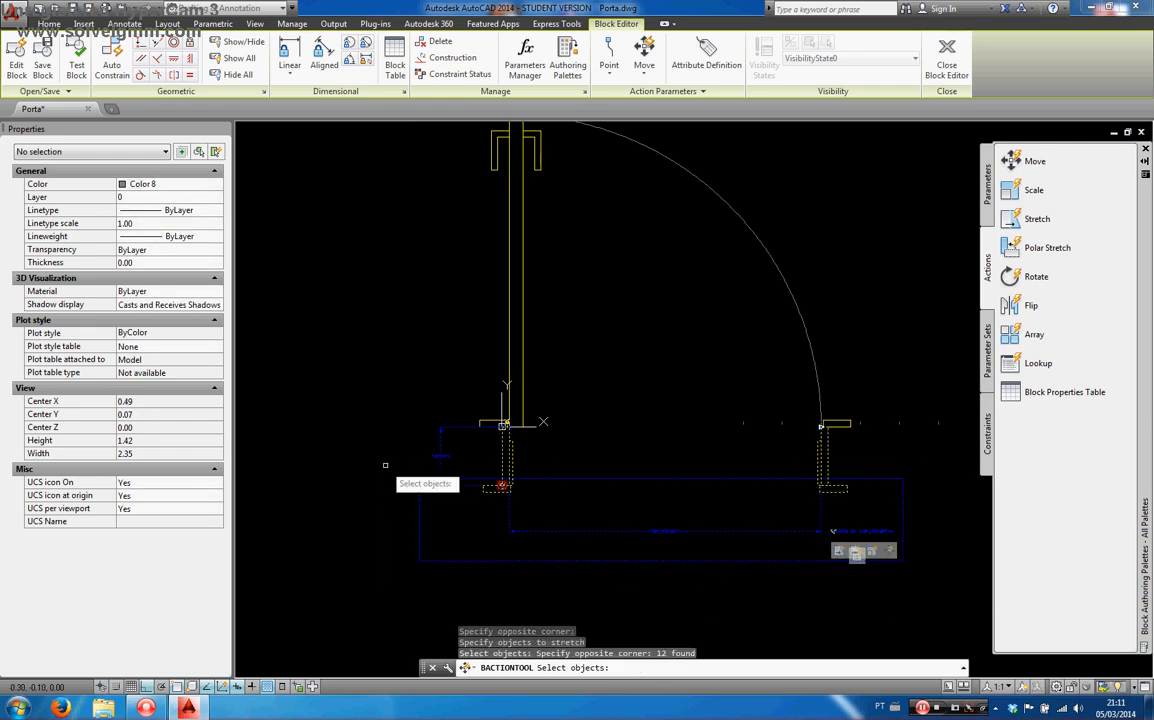
key("Return")
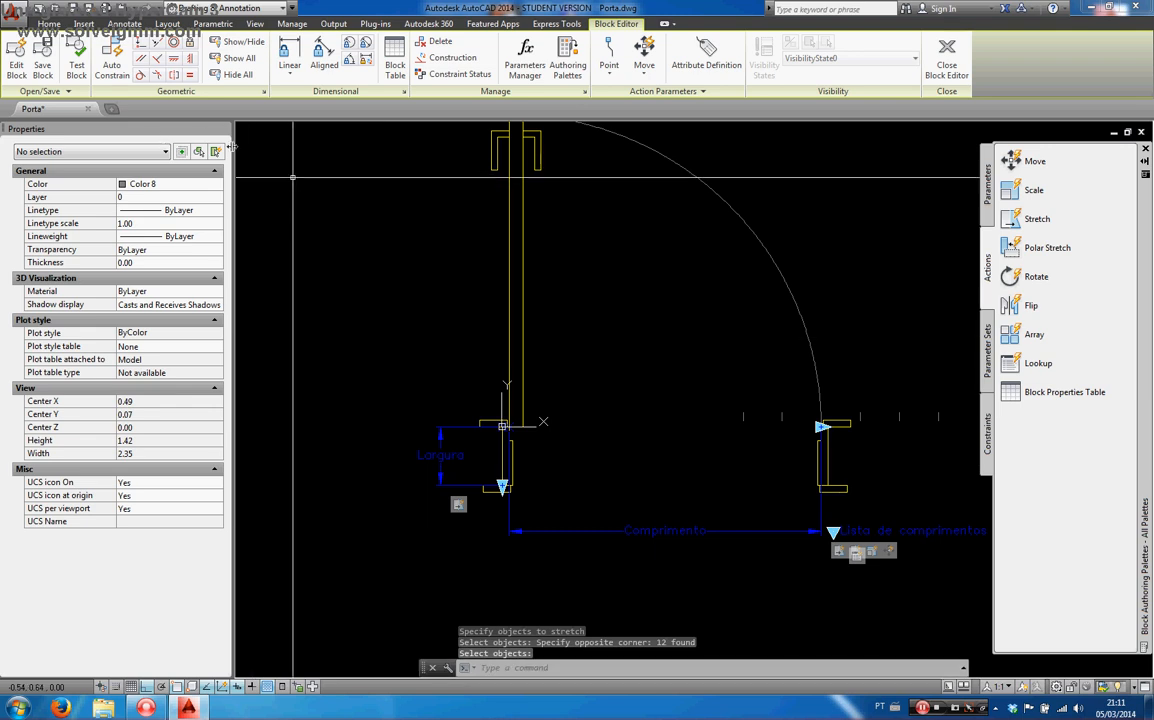
Step: Open the block in a test window and stretch the frame depth downward to about 0.52
left_click(76, 66)
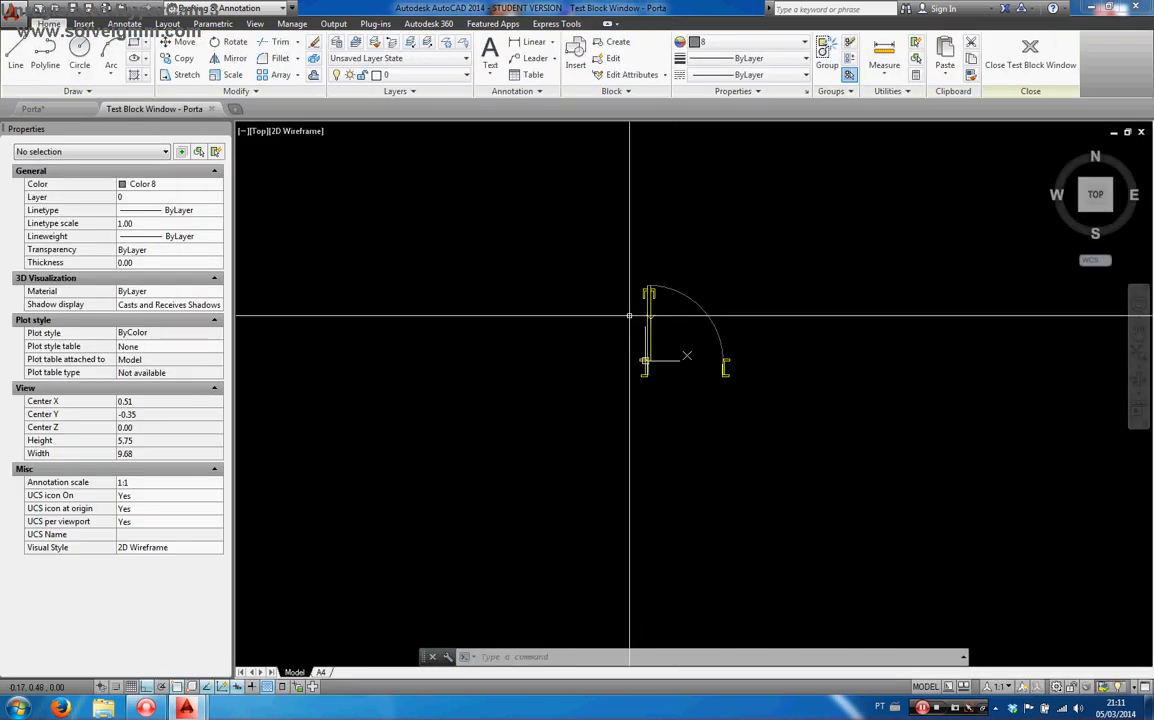
scroll(665, 365, "up", 4)
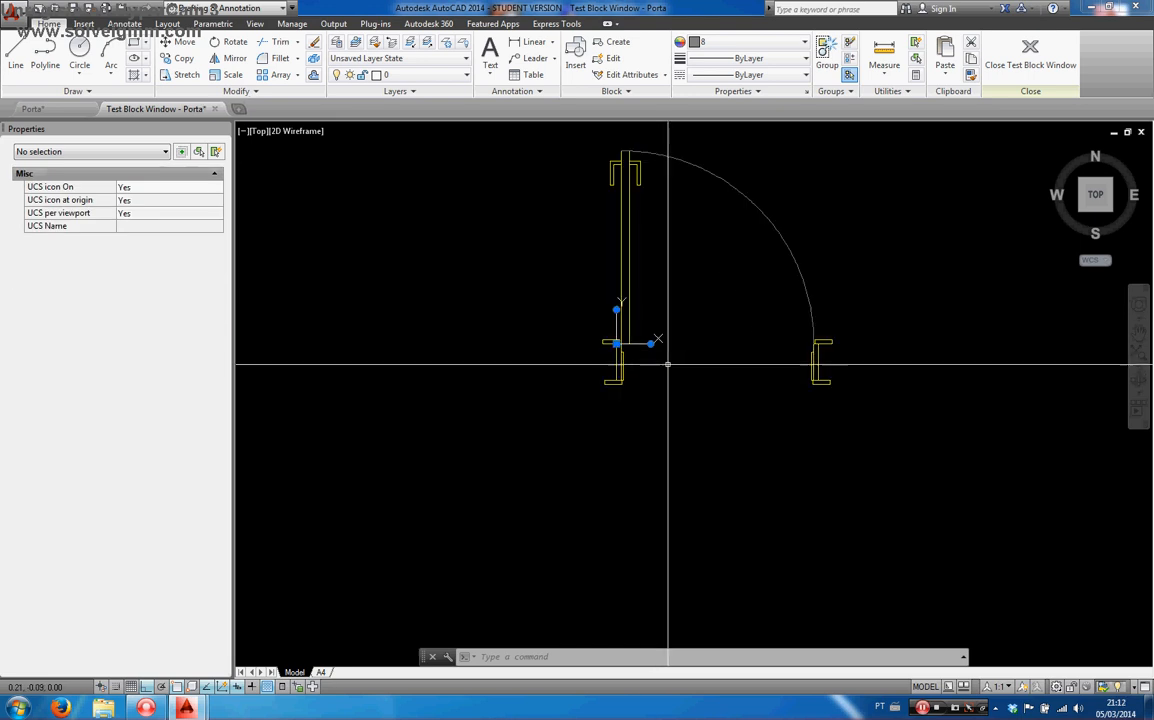
left_click(808, 289)
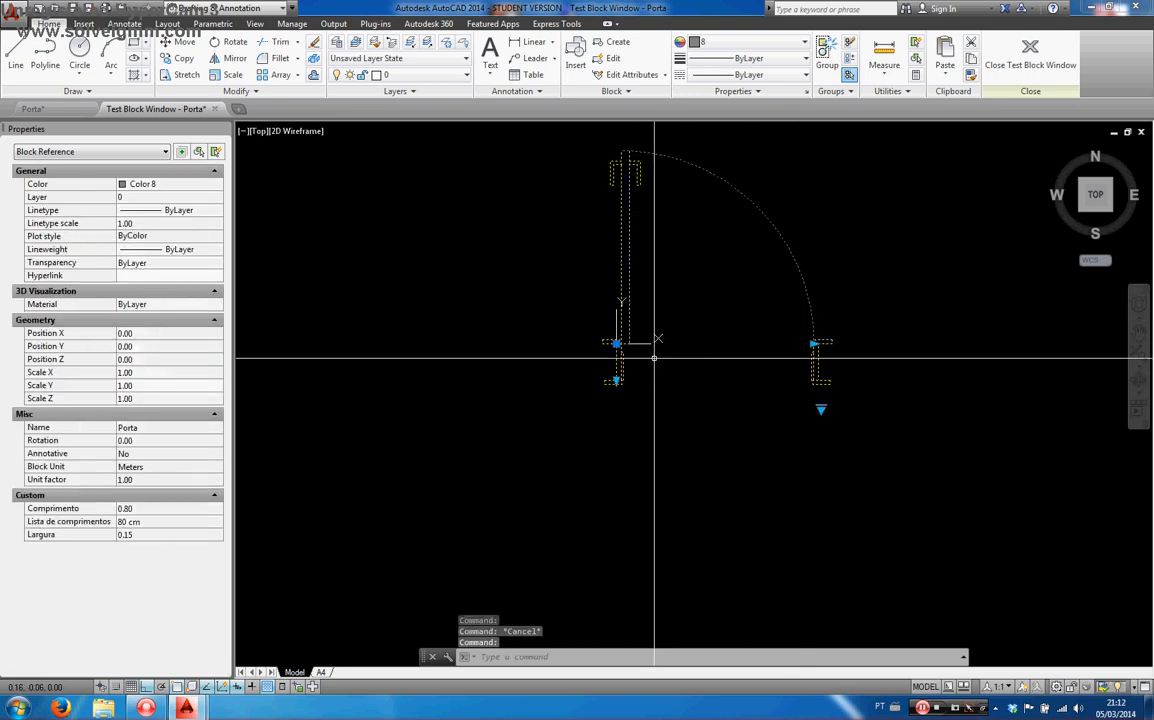
left_click(616, 381)
left_click(607, 469)
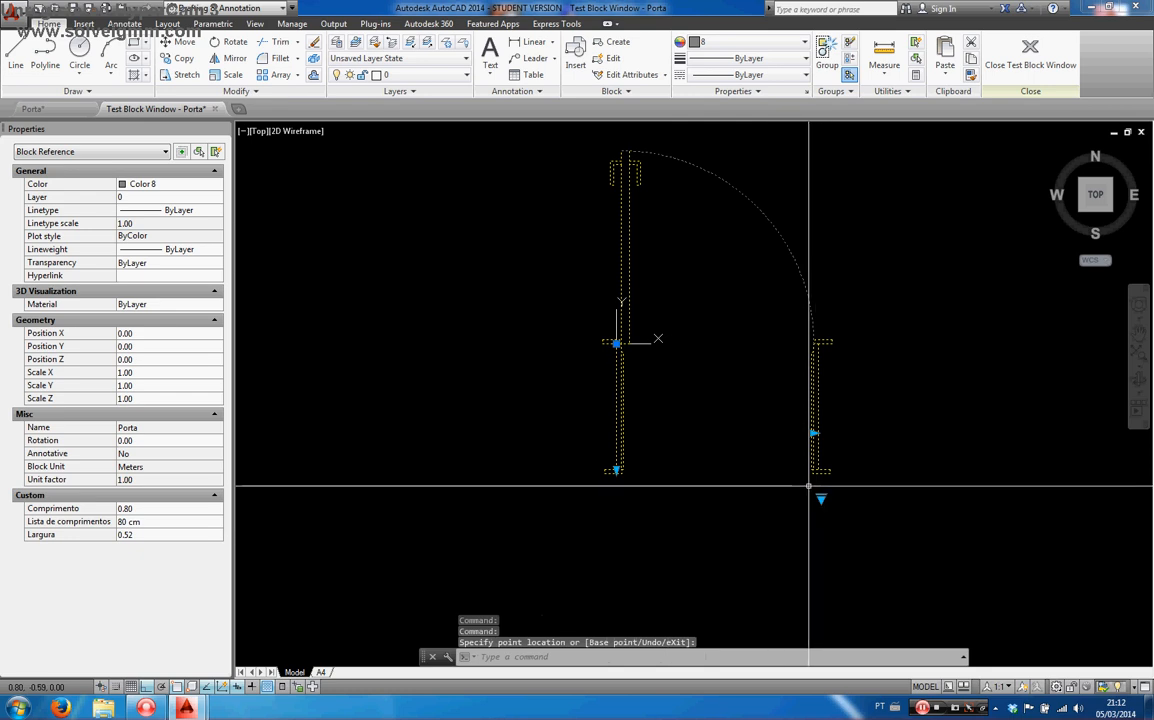
Step: Shorten the test door's frame depth to about 0.28, shorten it once more, and return to block editing
scroll(805, 497, "up", 2)
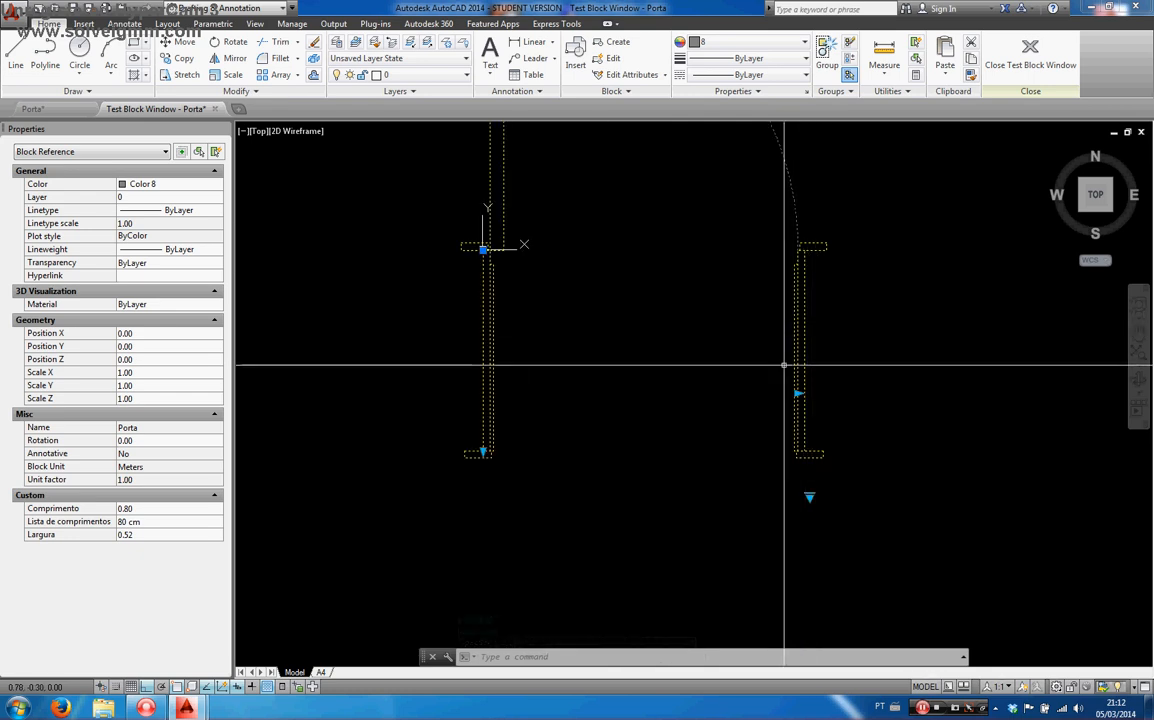
left_click(483, 453)
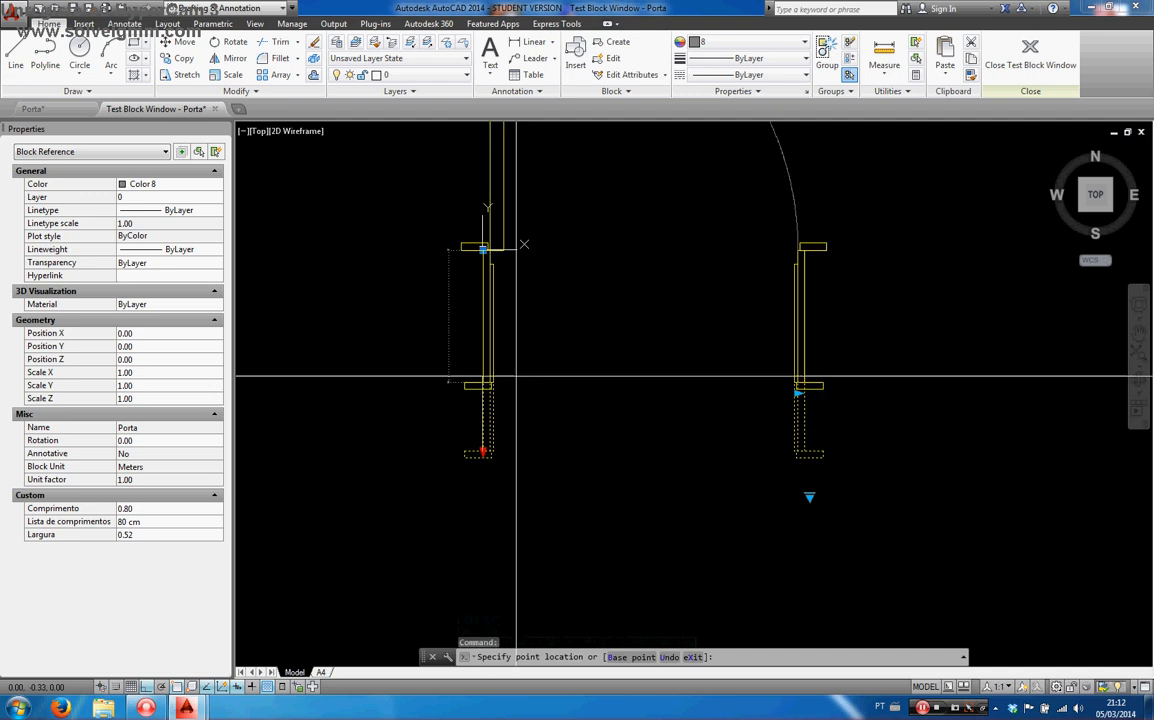
middle_click_drag(567, 359, 592, 497)
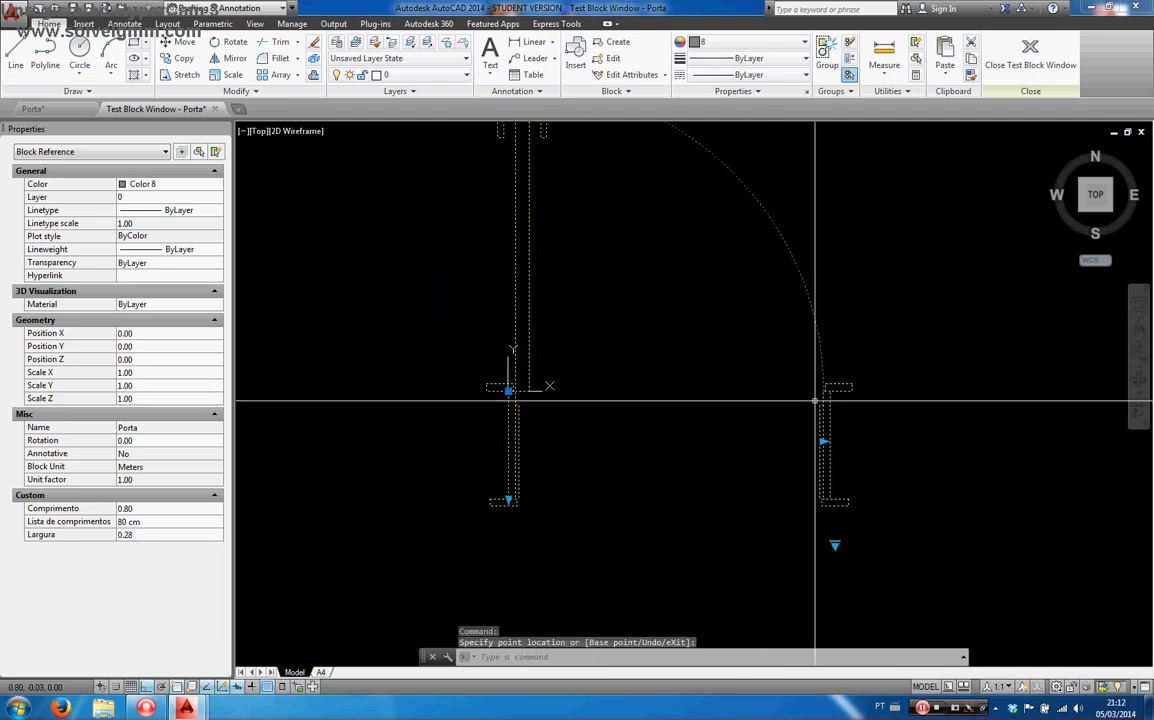
left_click(510, 499)
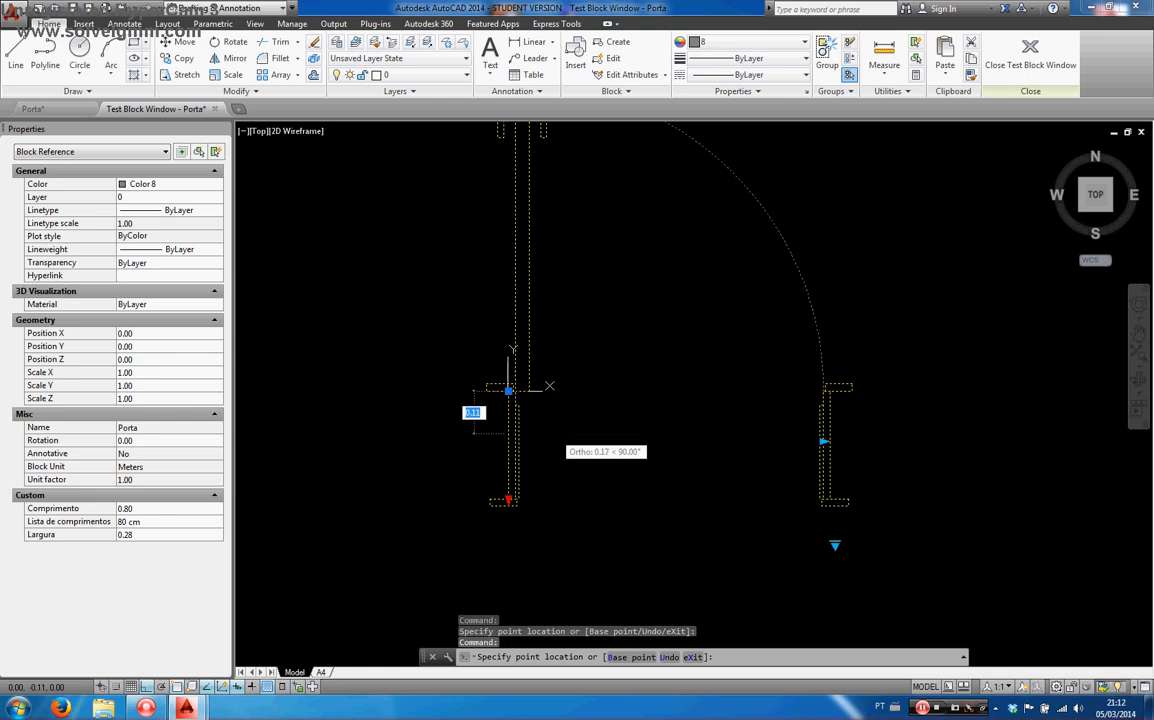
left_click(621, 419)
left_click(1012, 63)
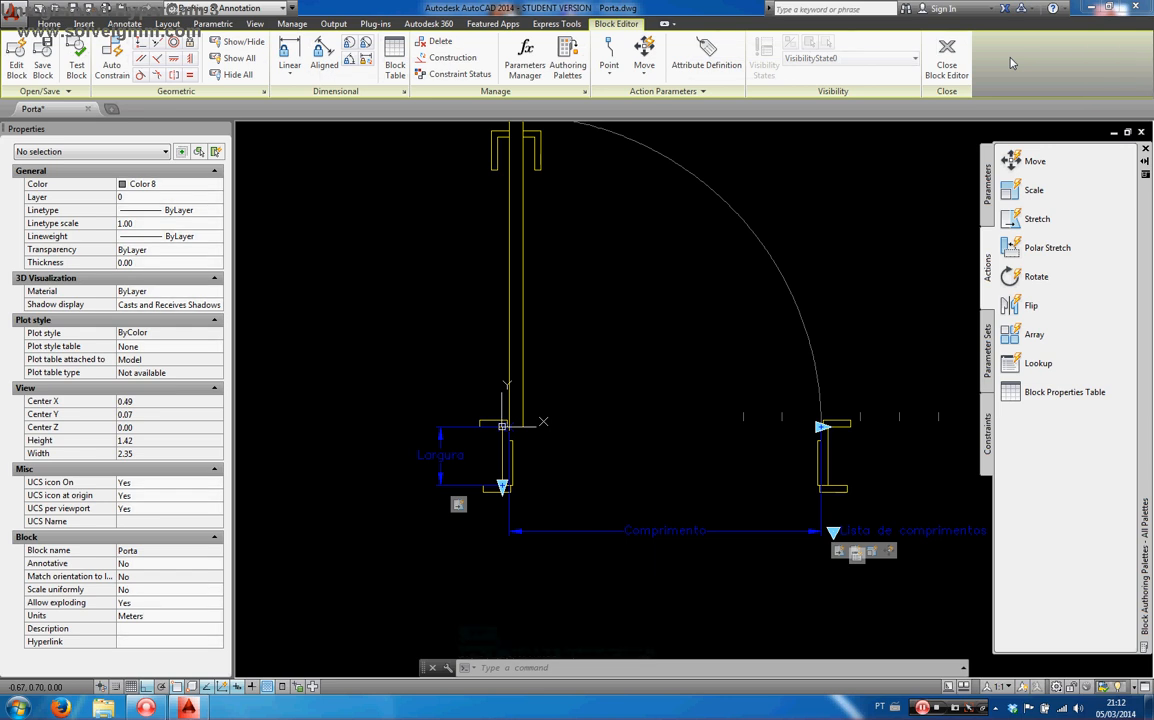
Step: Set the Largura parameter's distance type to List with the values 0.10, 0.11, 0.12, 0.13, 0.14 and 0.15
left_click(441, 457)
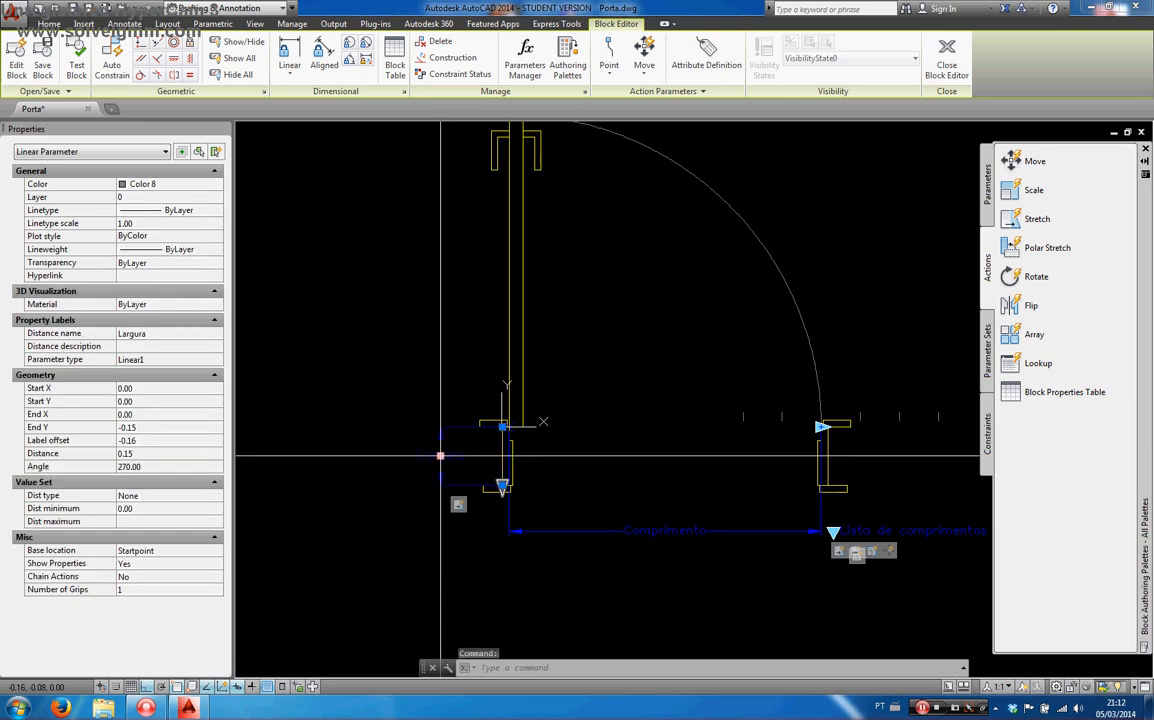
left_click(128, 496)
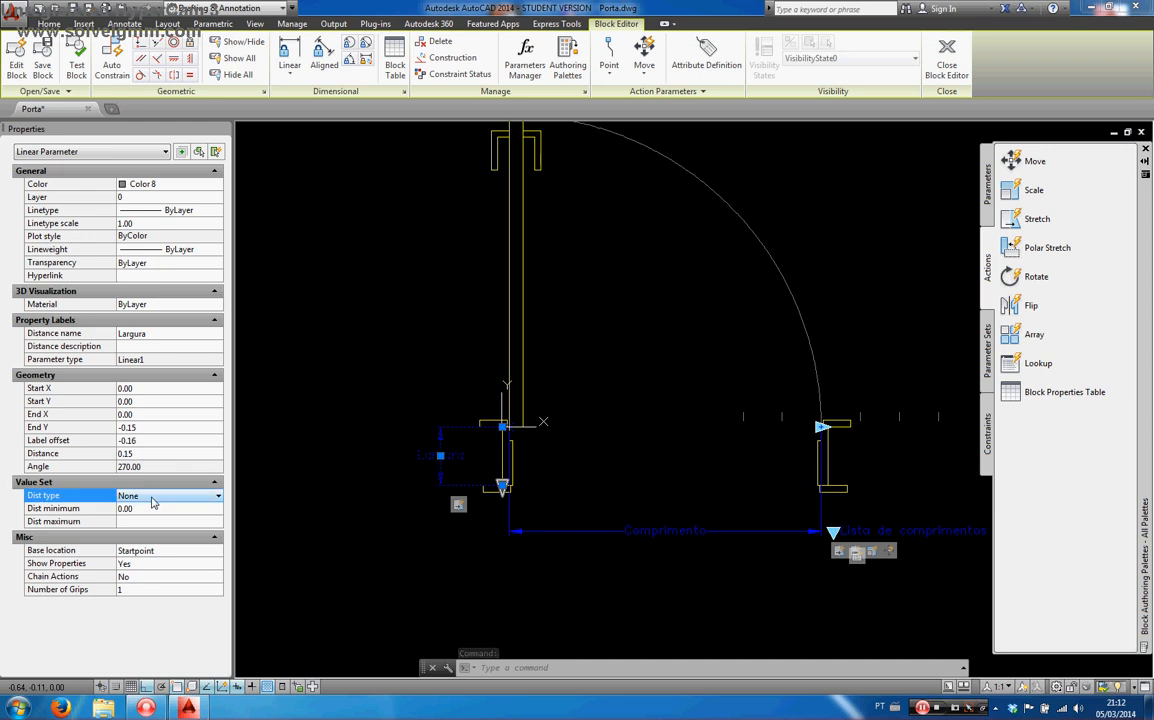
left_click(140, 531)
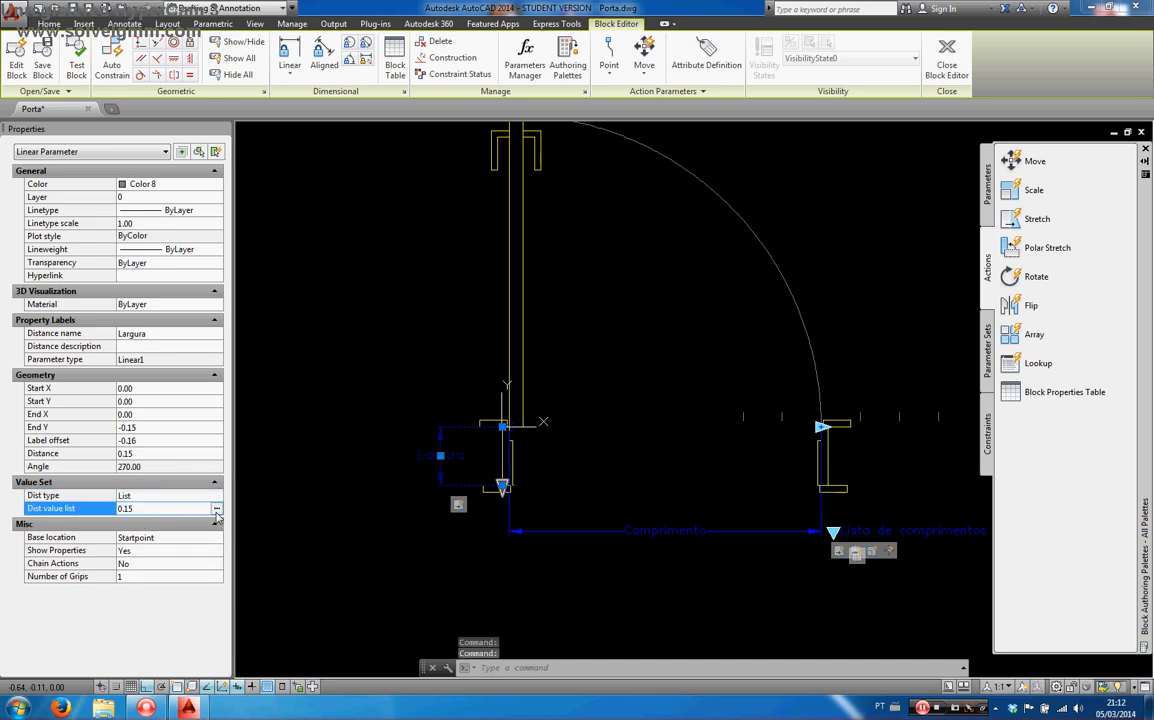
left_click(216, 509)
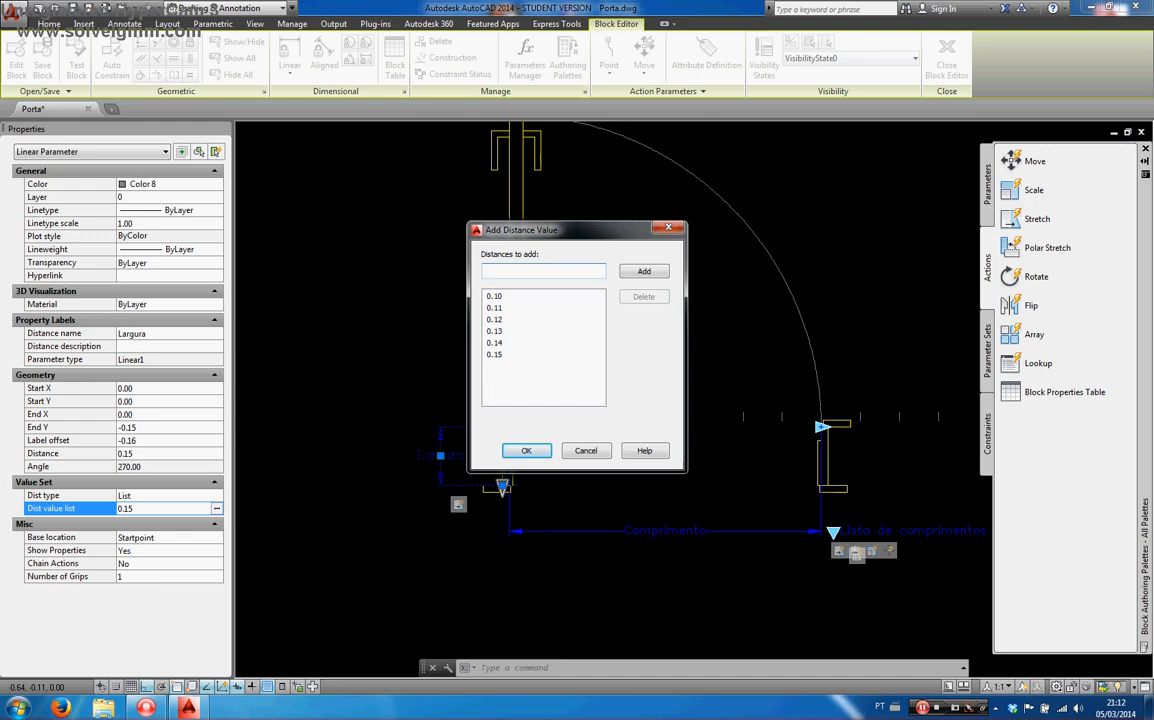
left_click(527, 451)
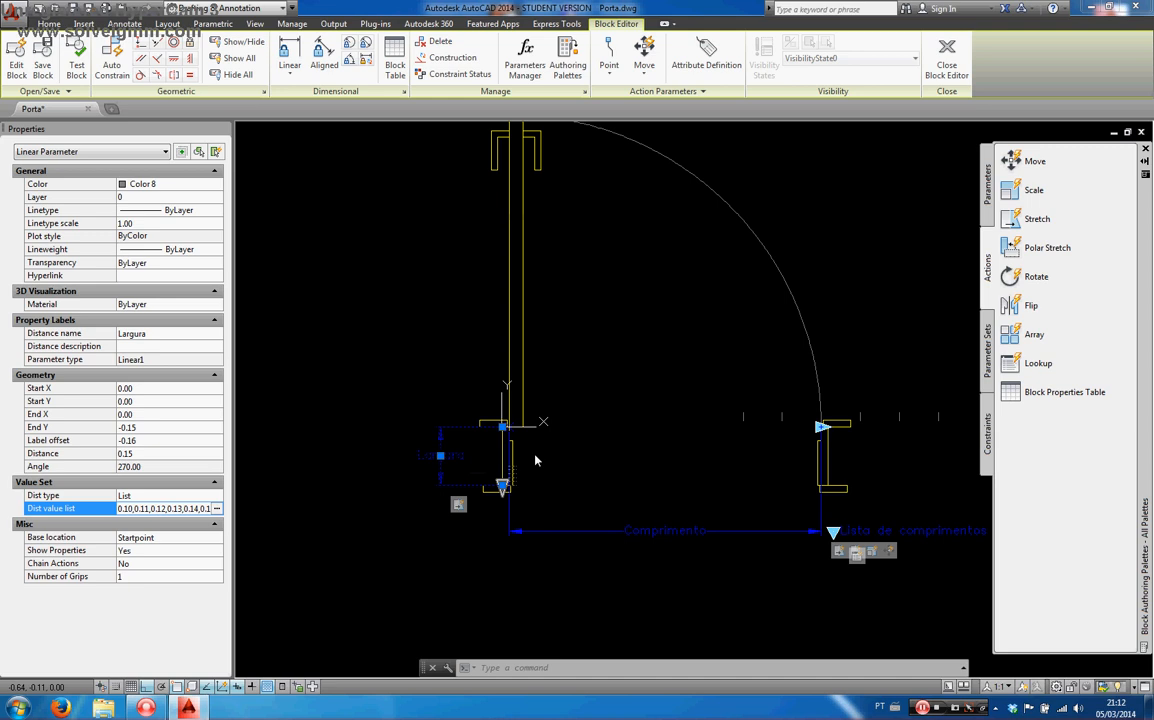
middle_click_drag(536, 460, 509, 428)
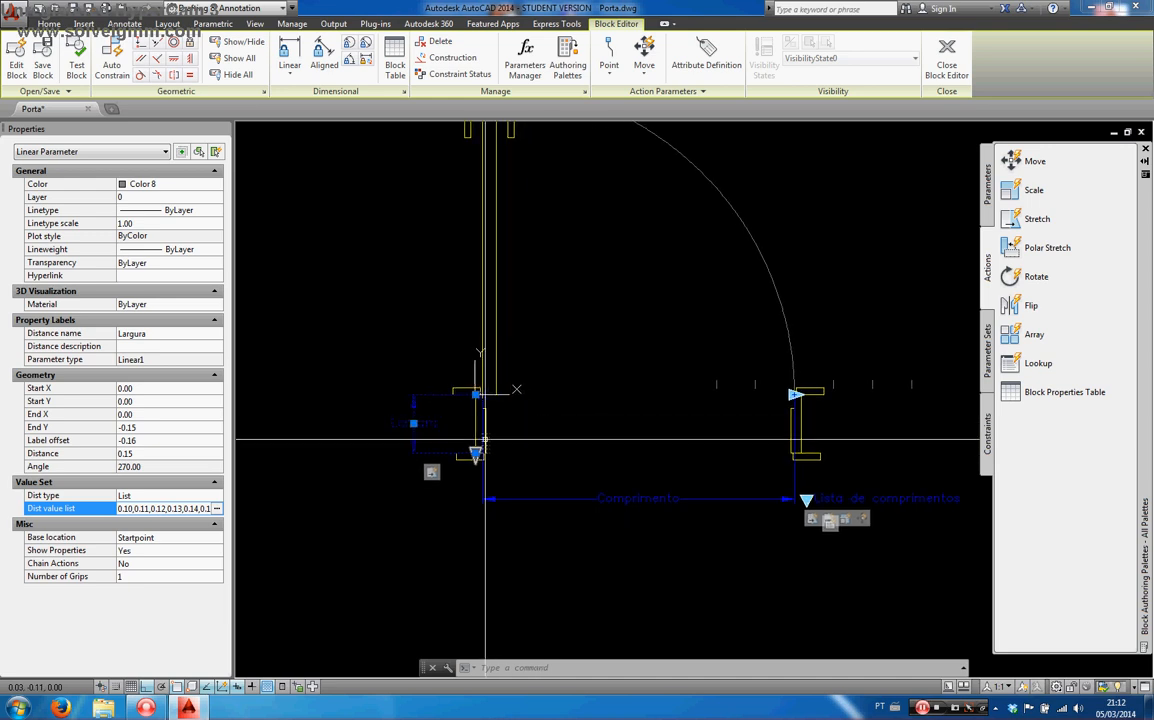
key("Escape")
Step: Test the block by snapping the frame depth to the Largura list values 0.12 and 0.10
scroll(460, 455, "up", 3)
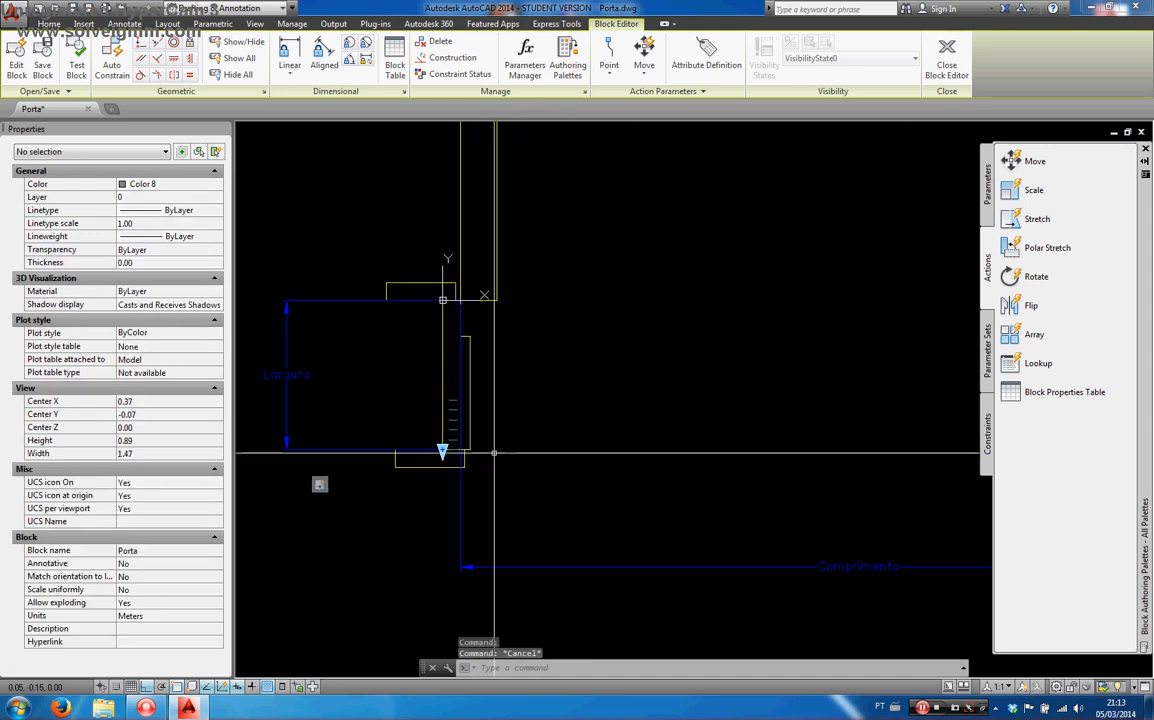
scroll(446, 438, "up", 1)
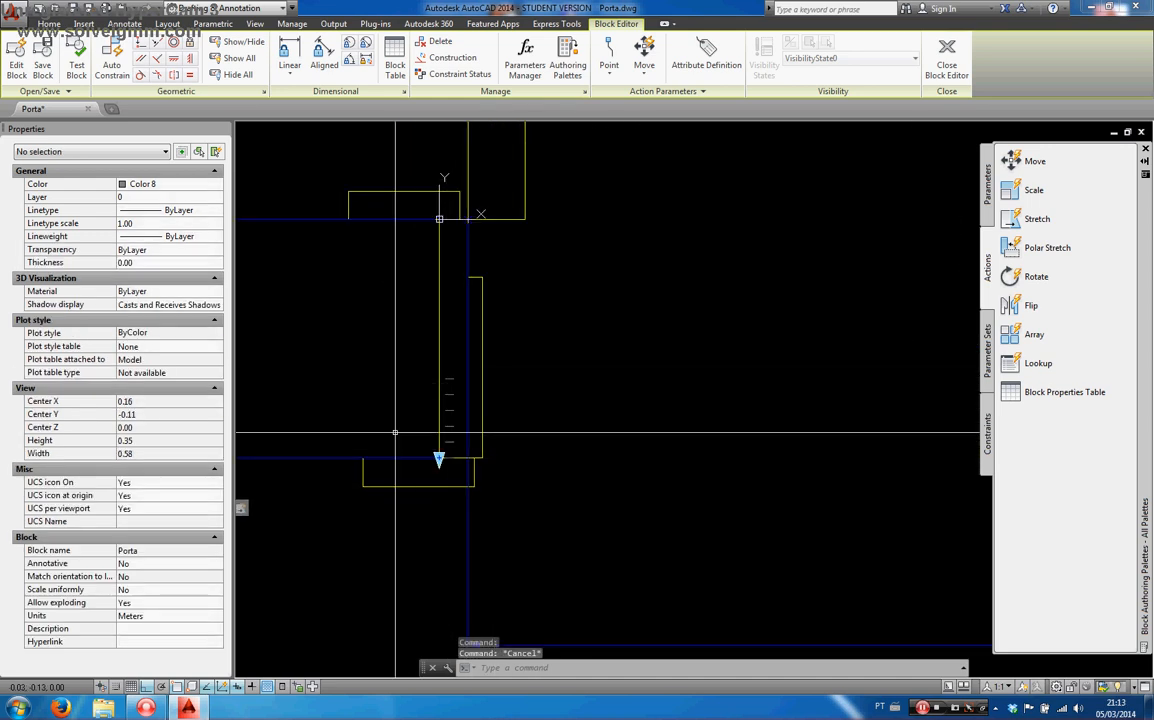
scroll(530, 445, "down", 1)
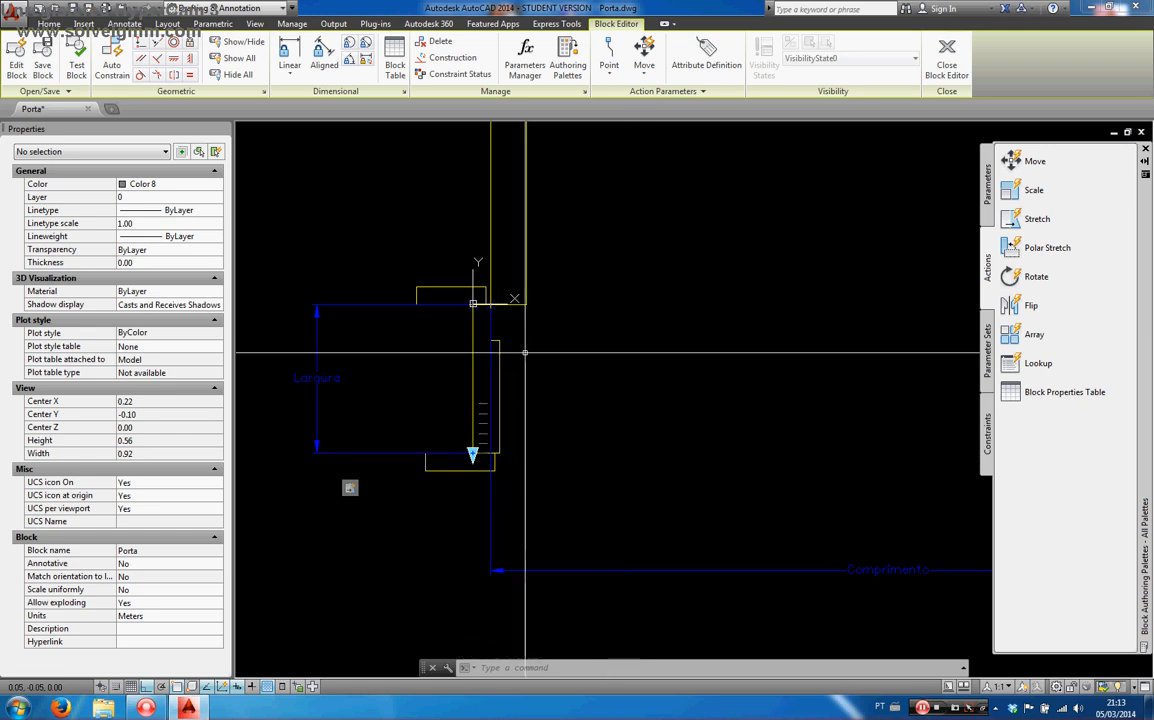
scroll(536, 381, "down", 3)
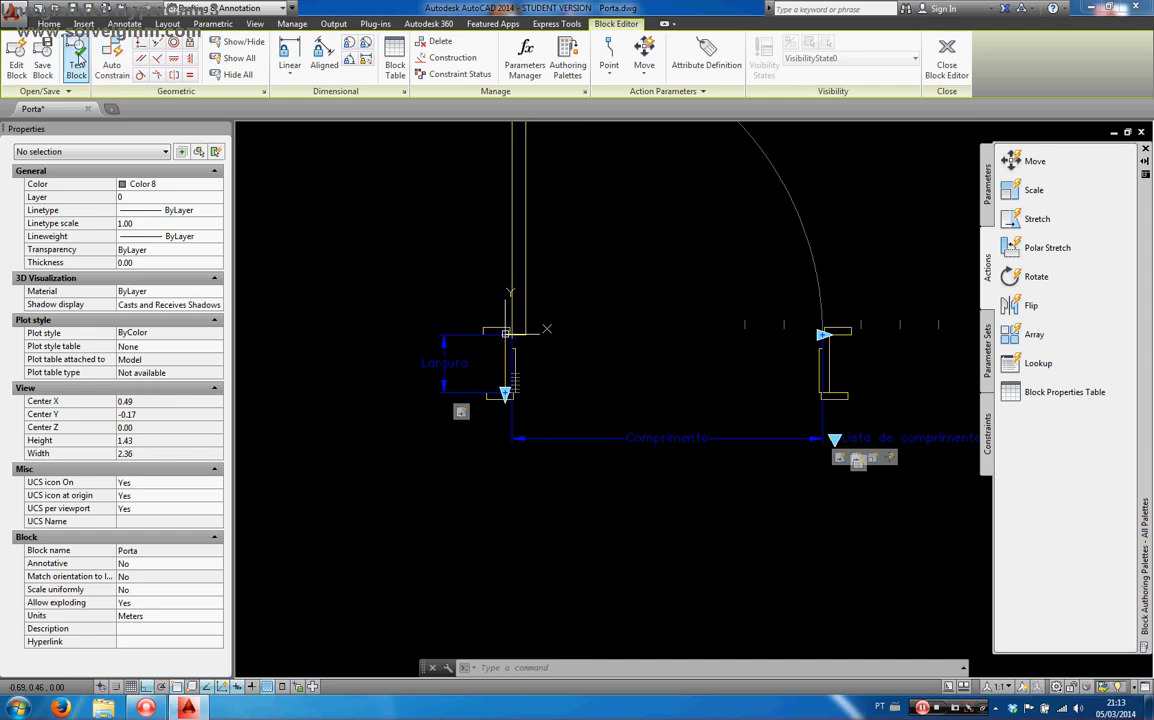
left_click(77, 62)
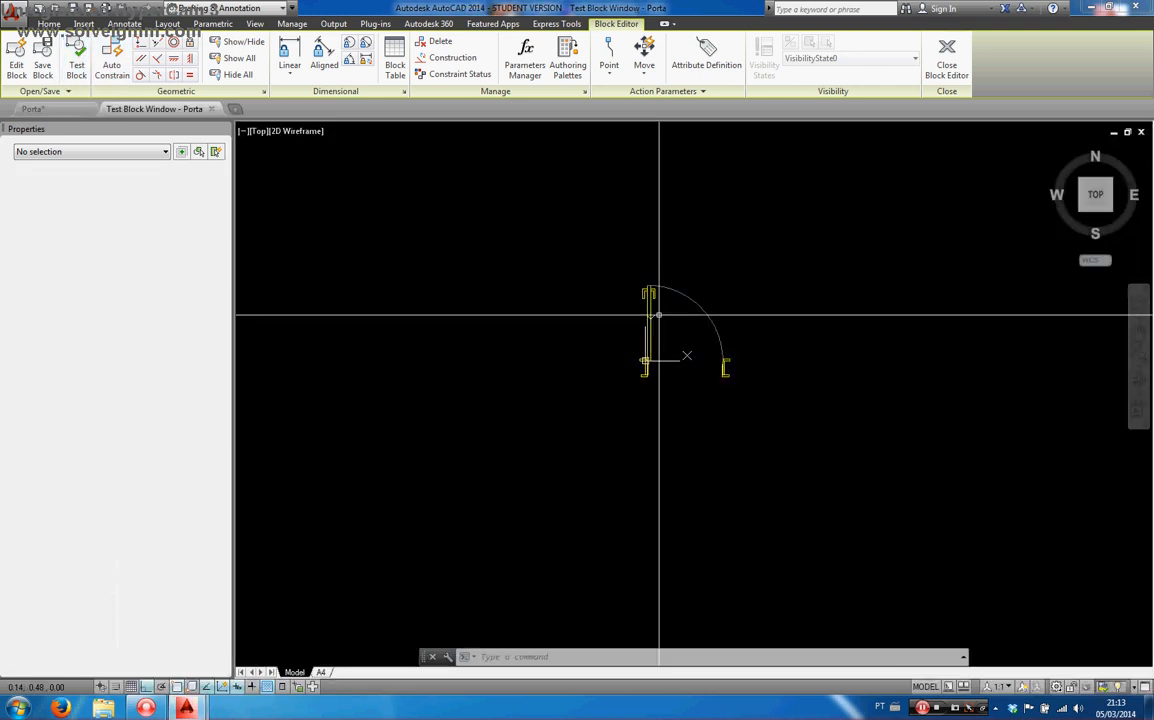
left_click(662, 312)
left_click(620, 272)
scroll(645, 375, "up", 5)
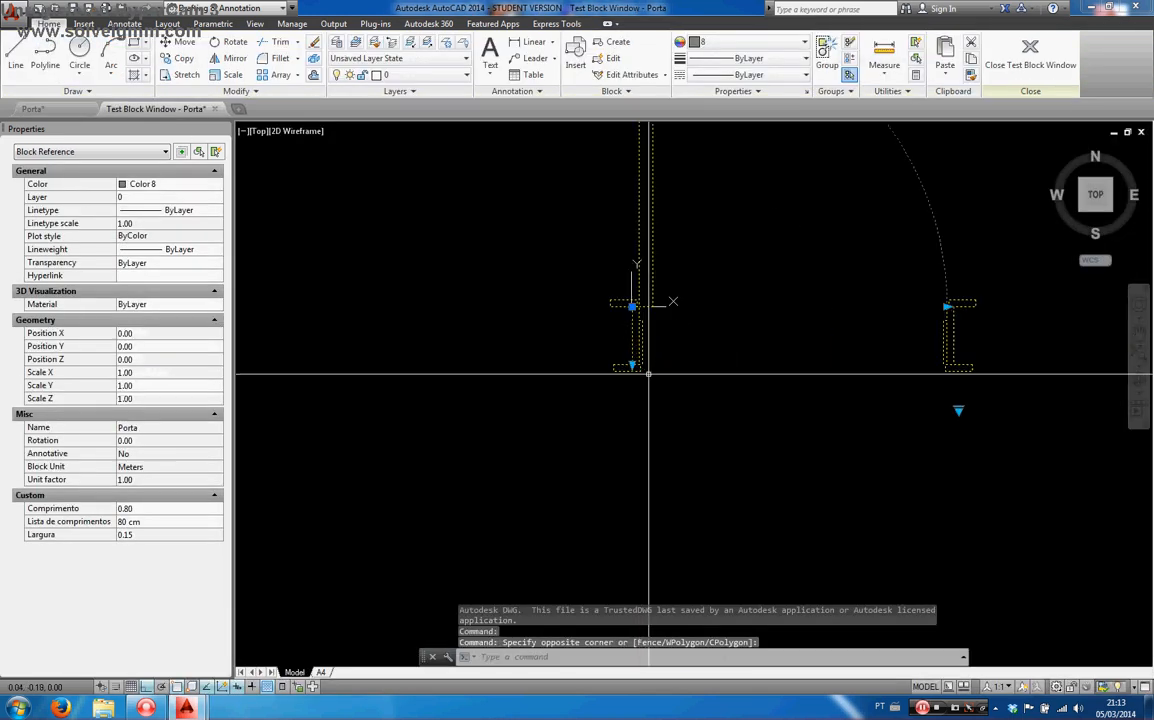
left_click(634, 363)
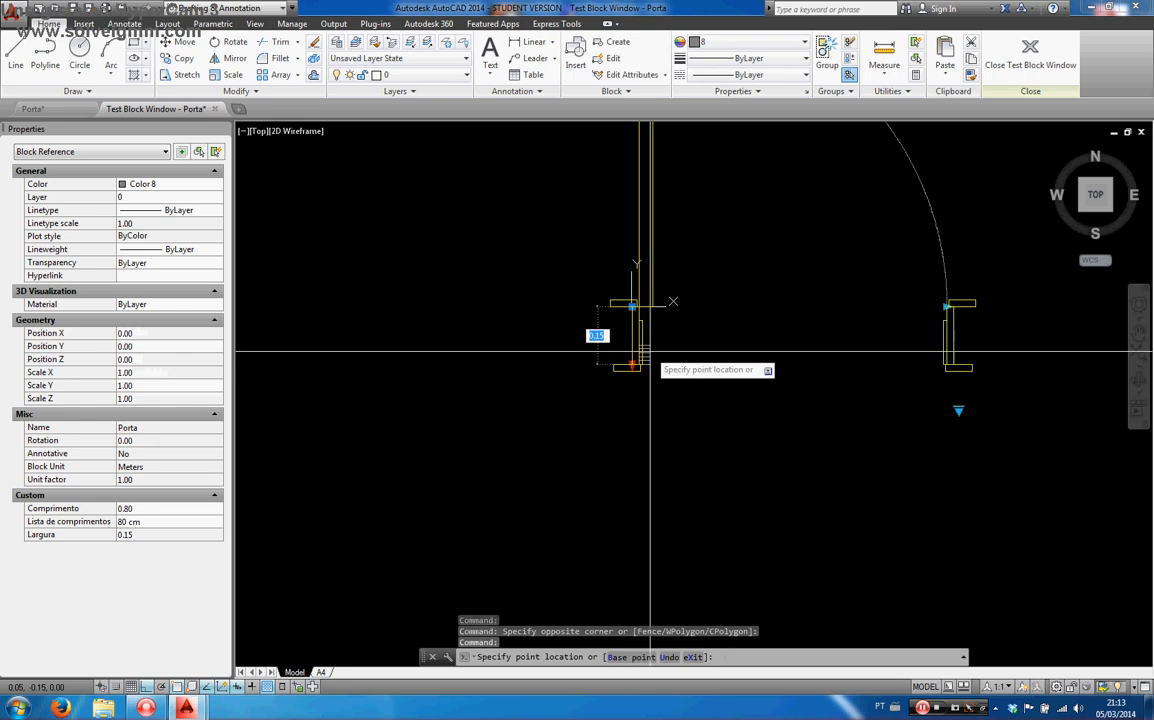
scroll(634, 360, "up", 4)
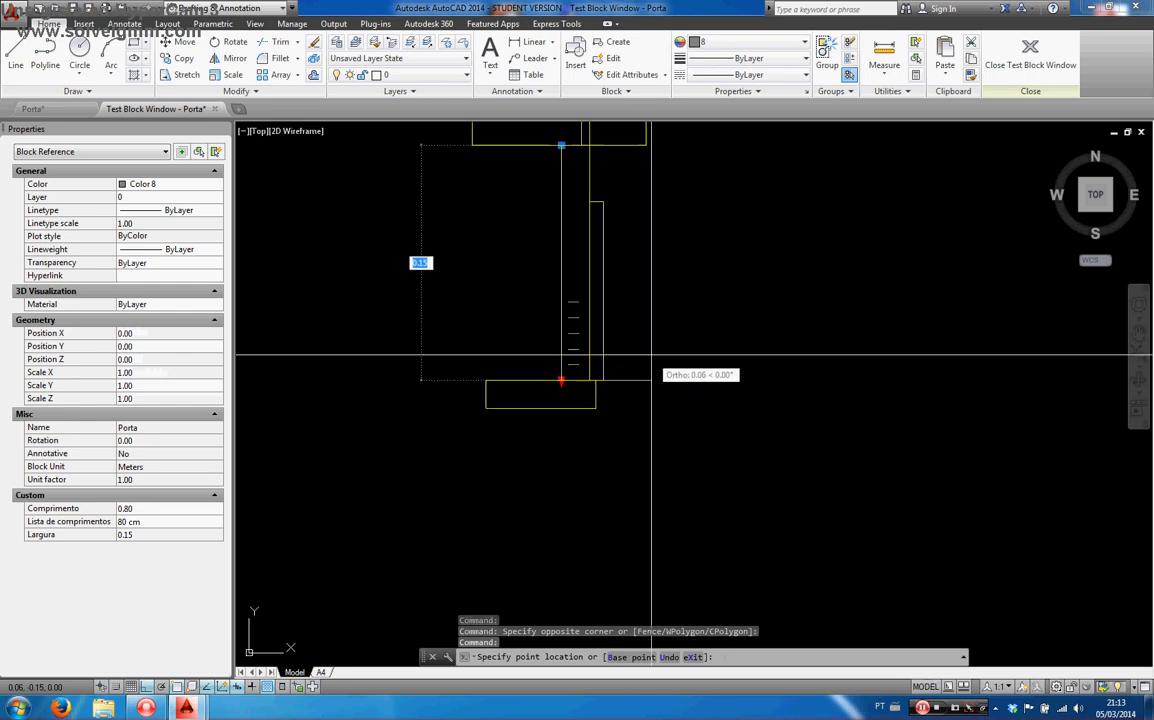
left_click(561, 334)
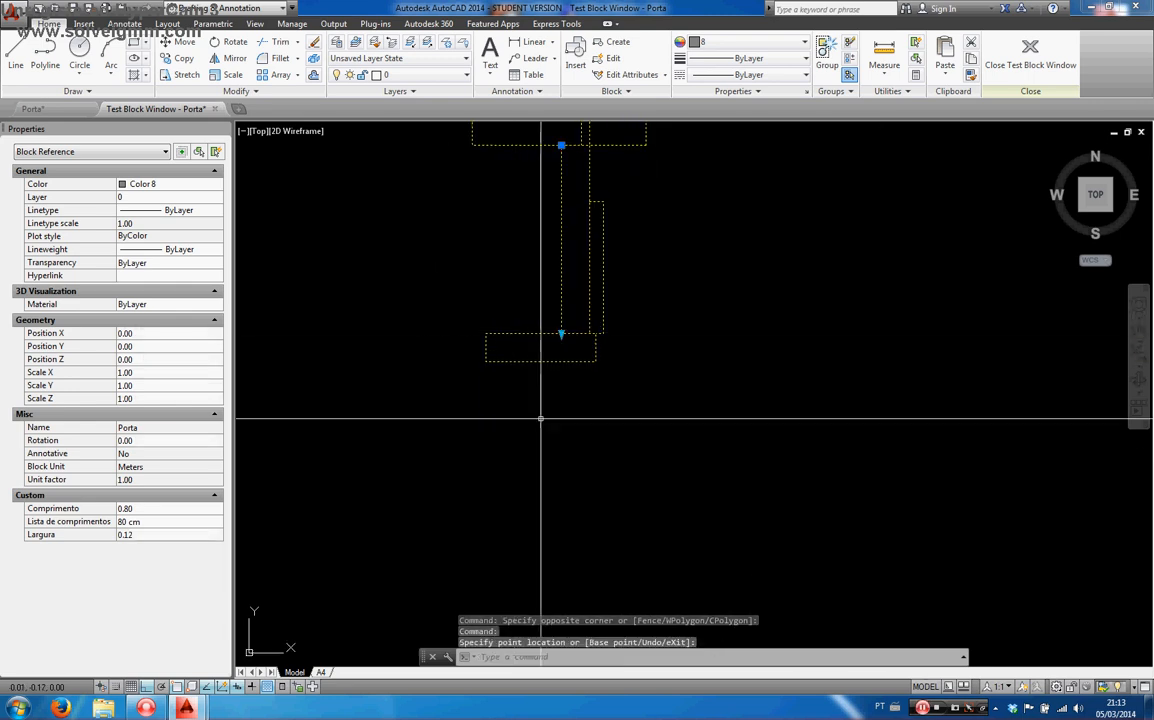
left_click(561, 334)
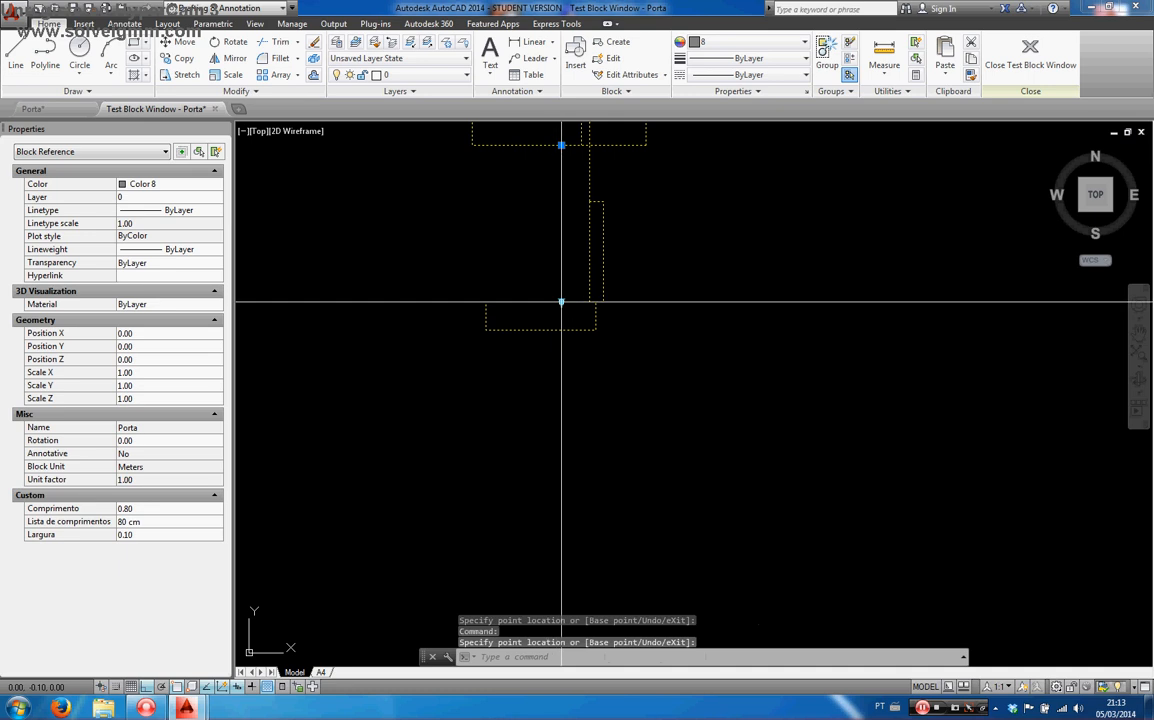
Step: Test stretching the frame depth to the Largura list value 0.14, and close the test window
scroll(550, 318, "down", 2)
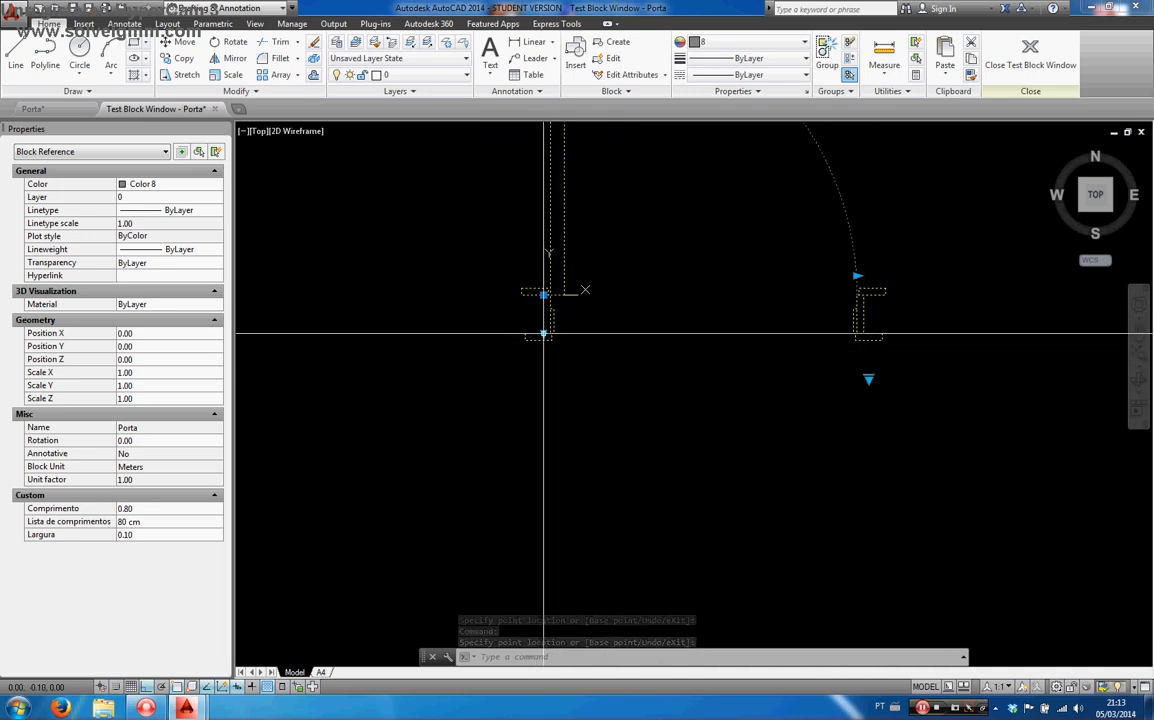
left_click(543, 333)
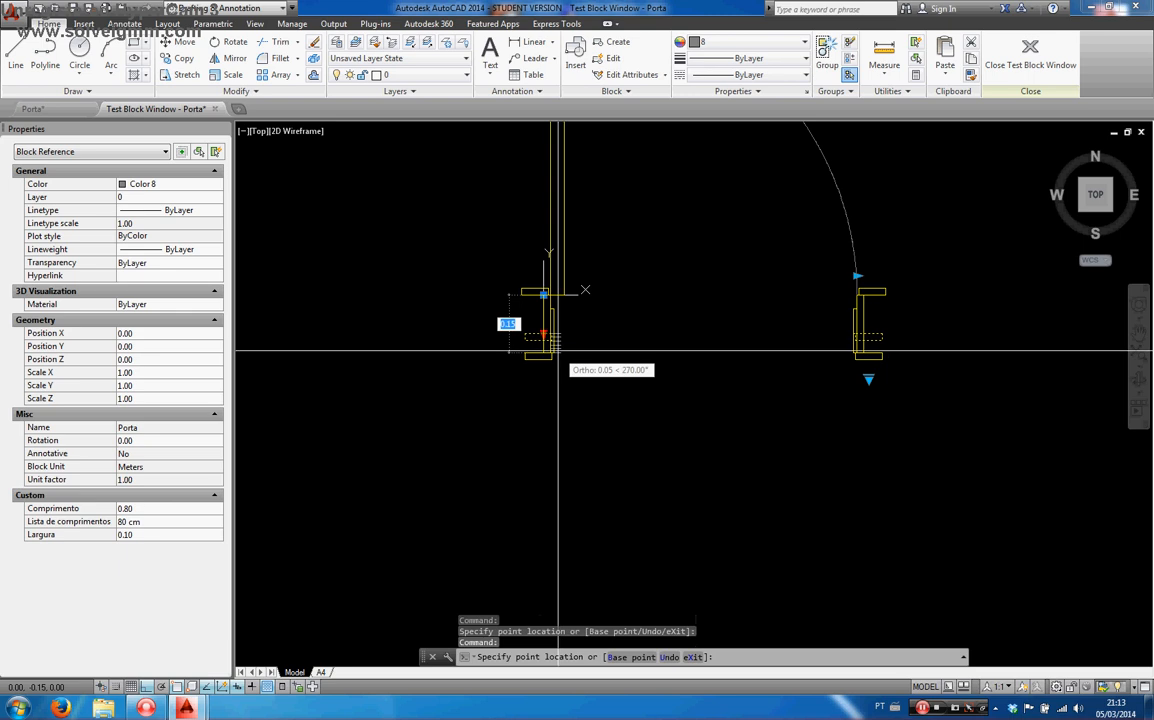
scroll(556, 349, "up", 2)
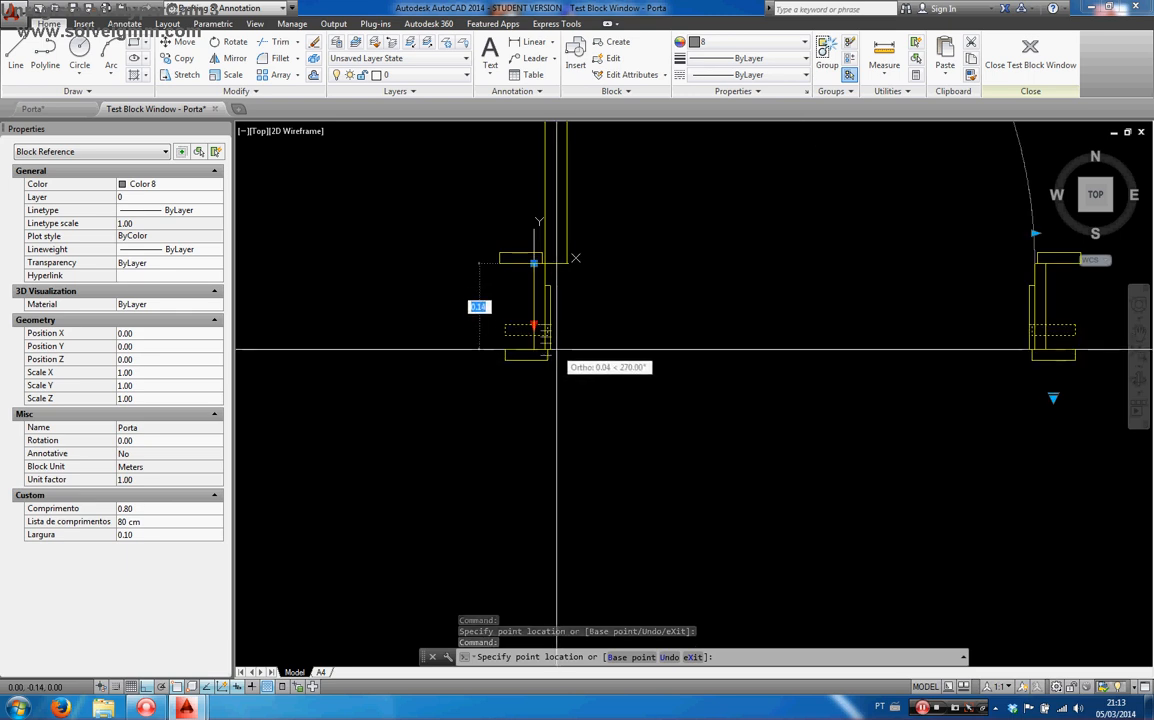
left_click(547, 350)
left_click(999, 72)
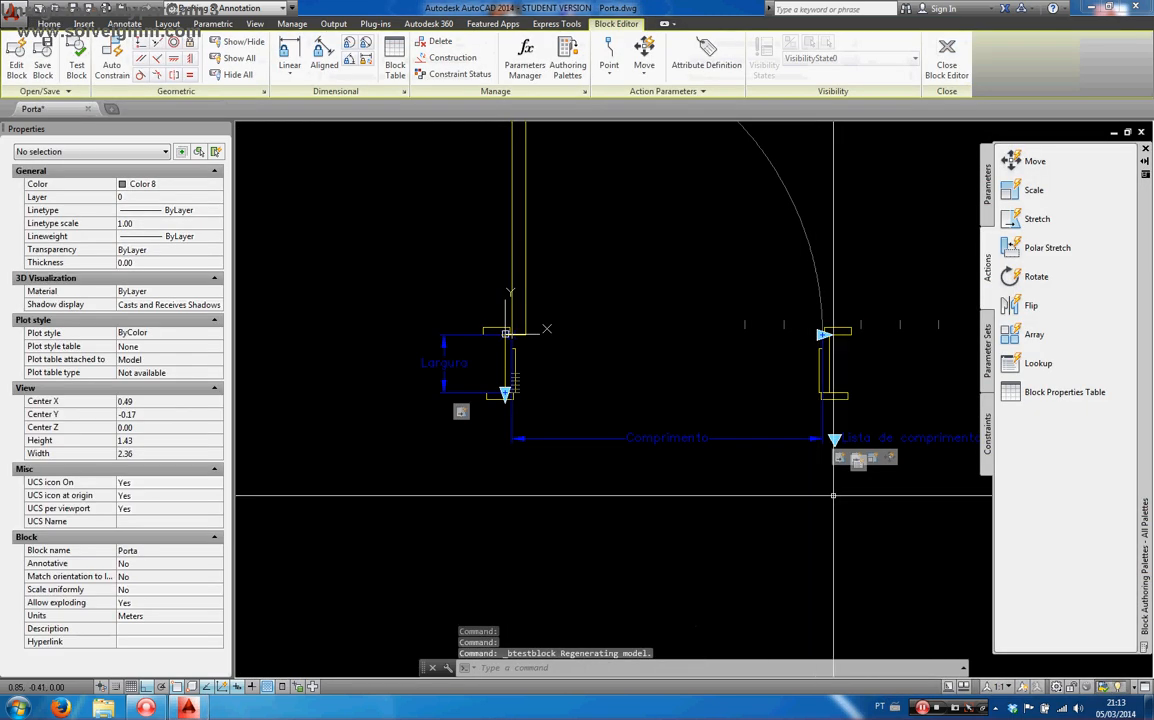
Step: Place a Lookup parameter just below the Largura grip at the lower end of the left frame
left_click(989, 198)
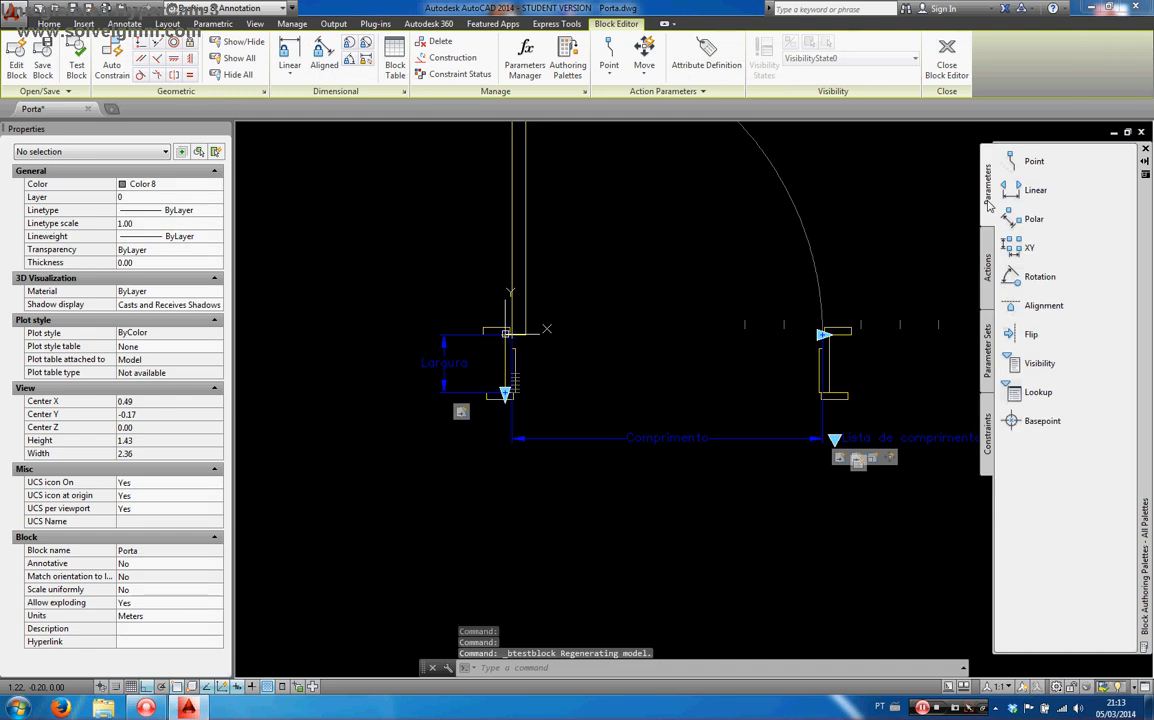
left_click(1036, 392)
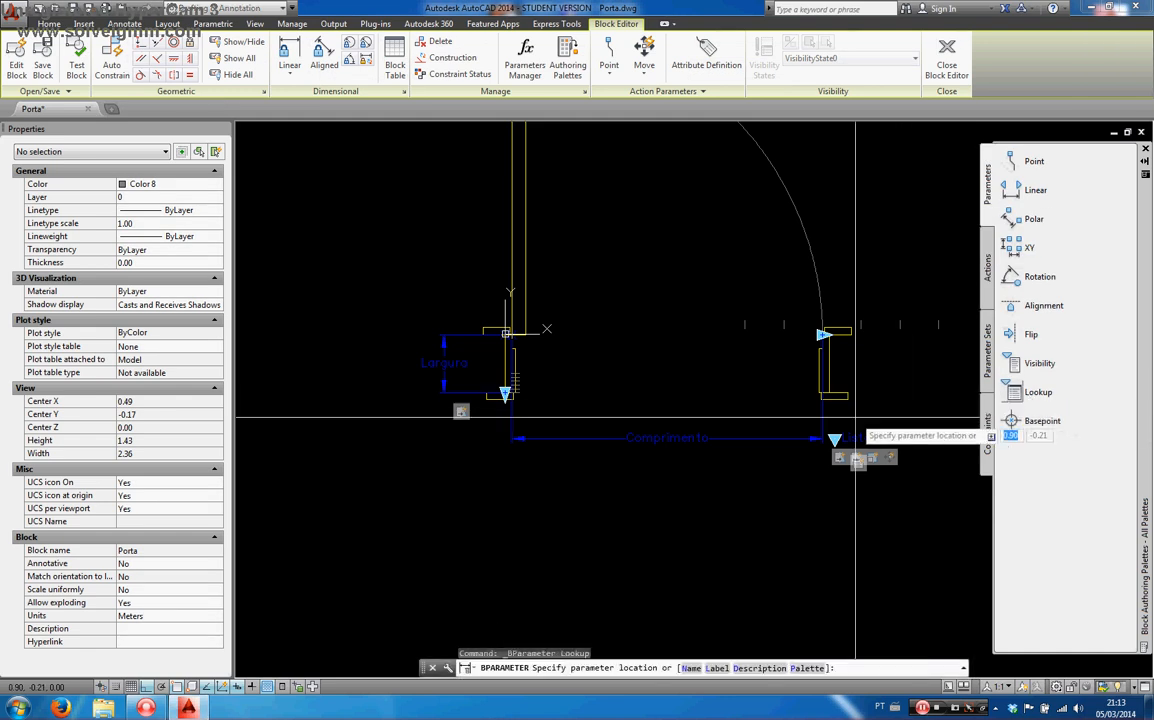
scroll(502, 408, "up", 5)
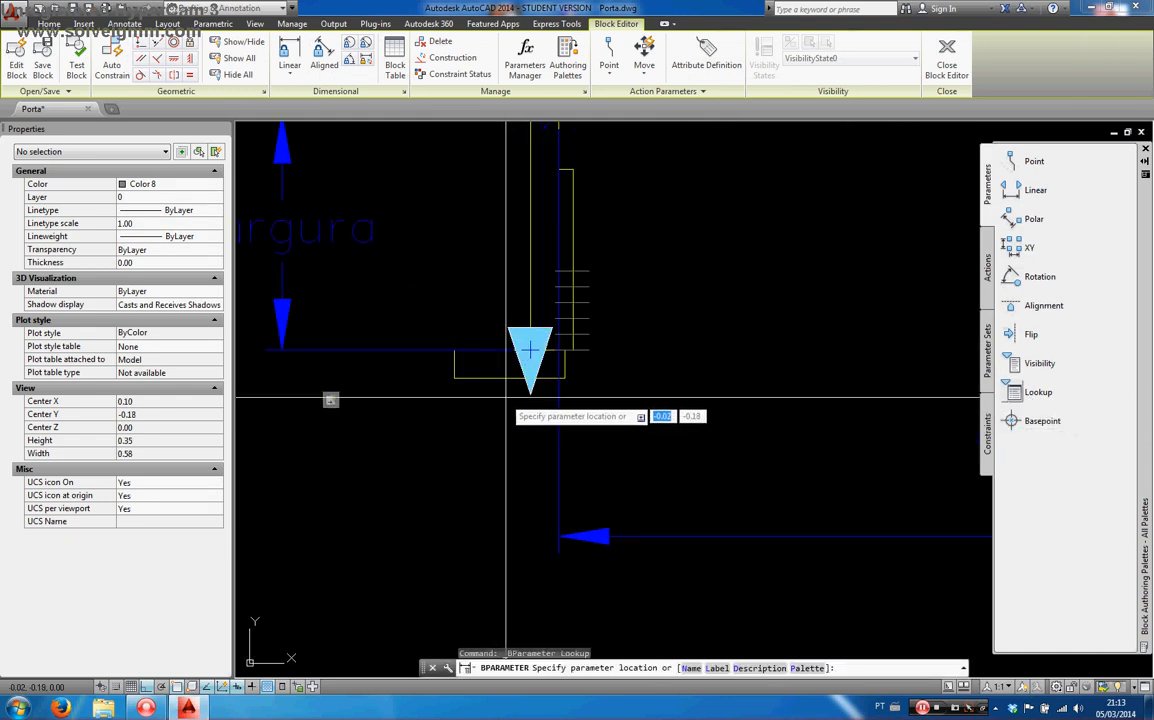
scroll(515, 386, "down", 2)
key("Escape")
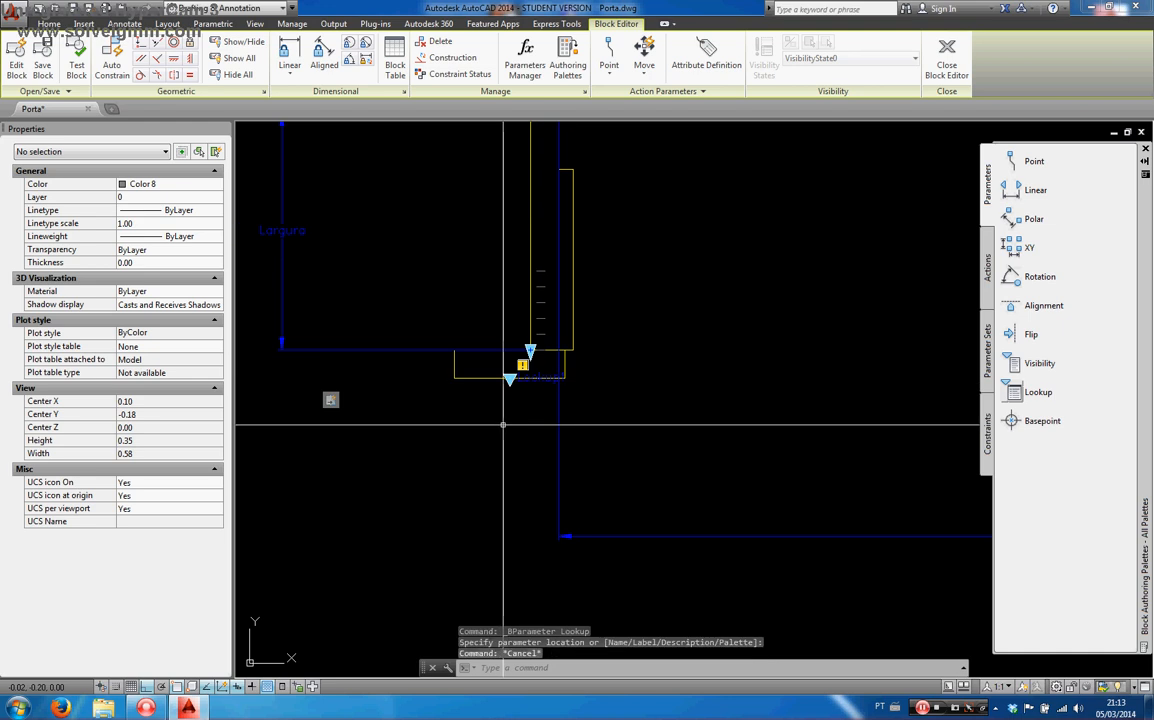
Step: Move the new lookup parameter 0.1 straight down, clear of the left frame
type("m")
key("Return")
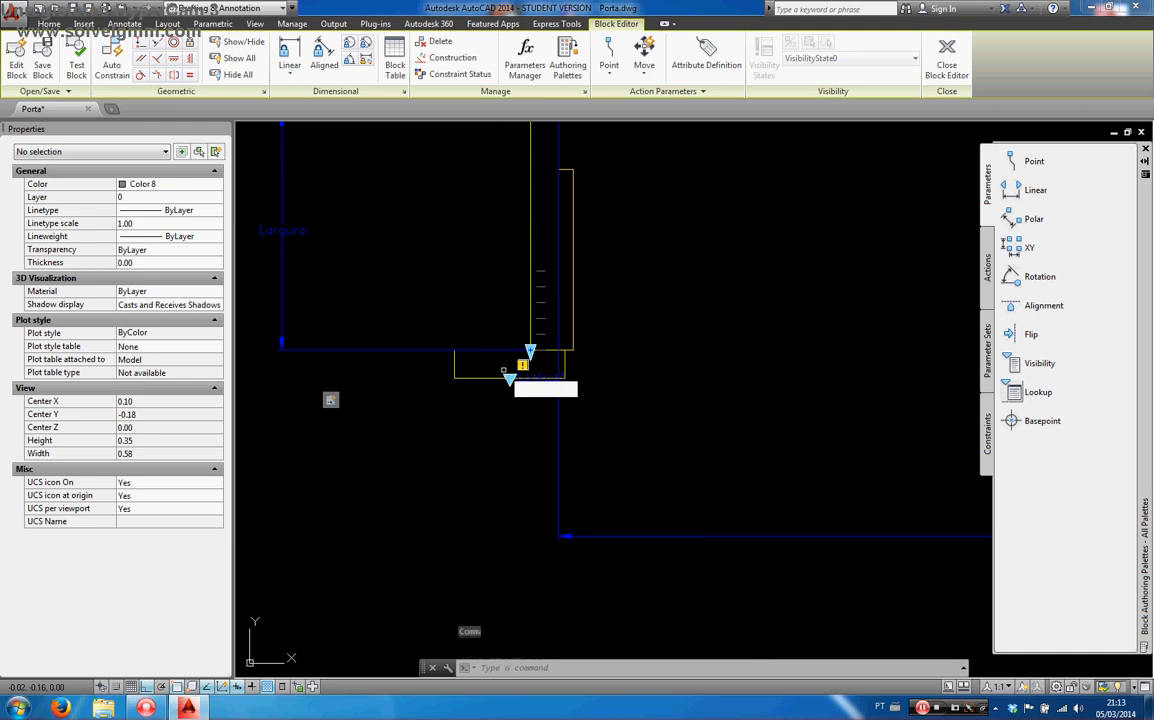
left_click(487, 358)
left_click(598, 408)
key("Return")
left_click(661, 374)
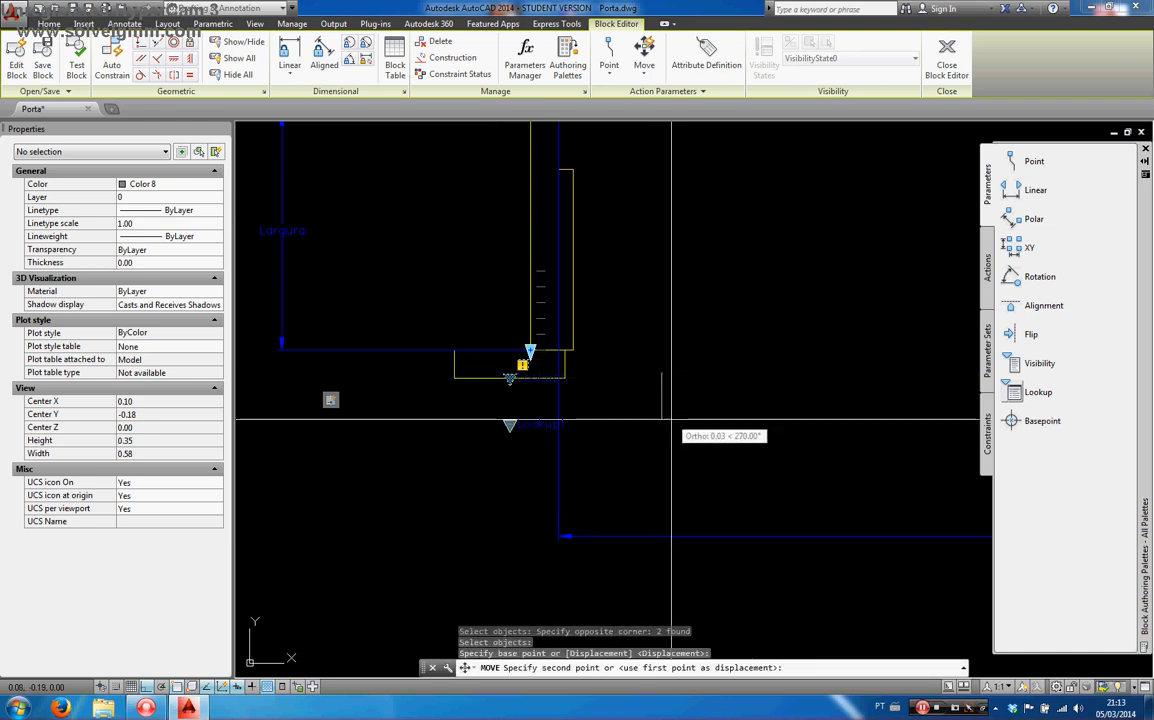
type(".1")
key("Return")
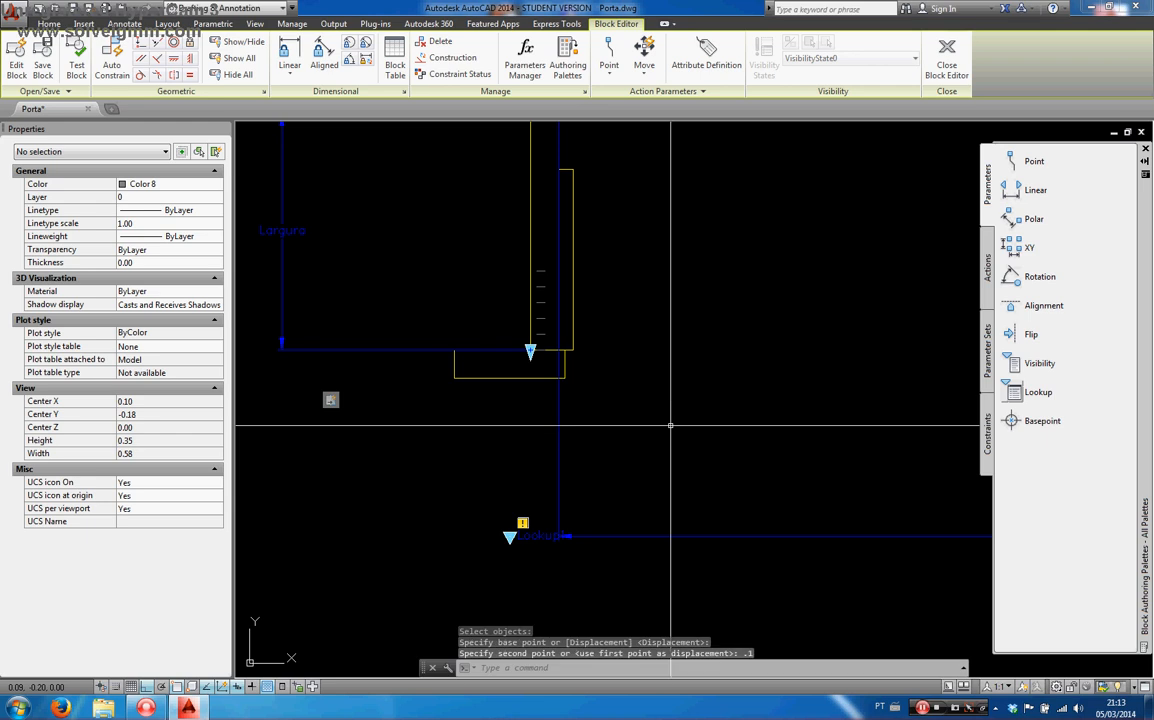
Step: Rename the new lookup parameter as Lista de larguras
key("Escape")
left_click(530, 538)
right_click(530, 538)
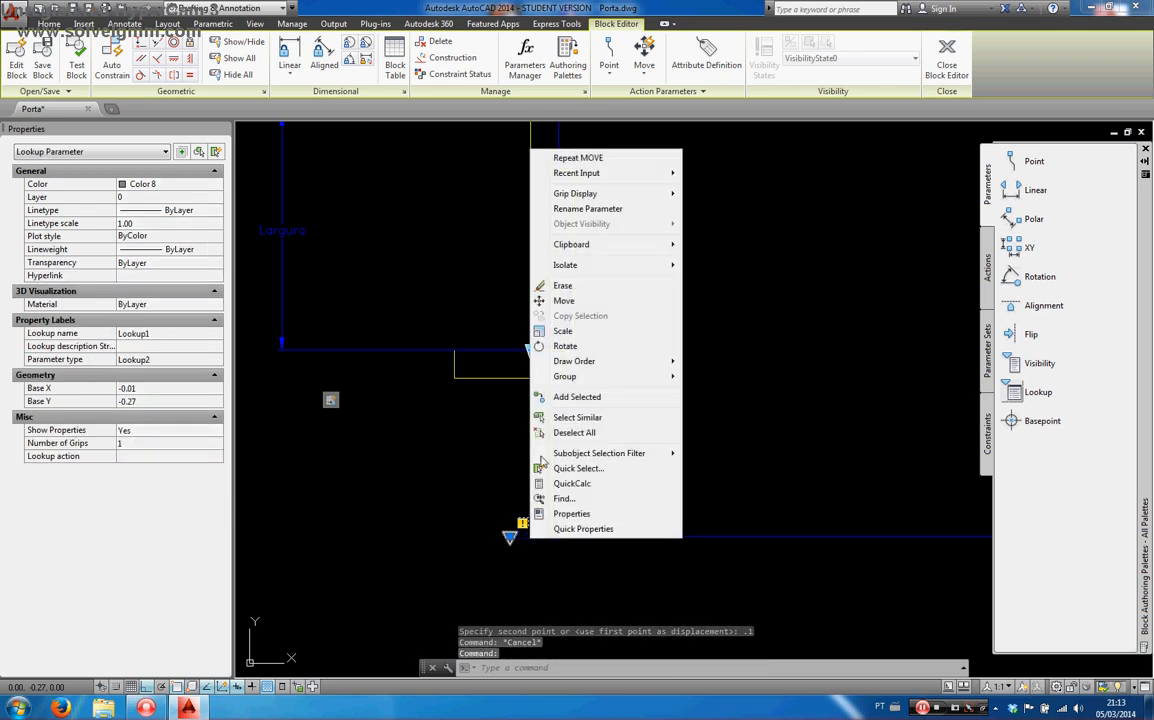
left_click(590, 209)
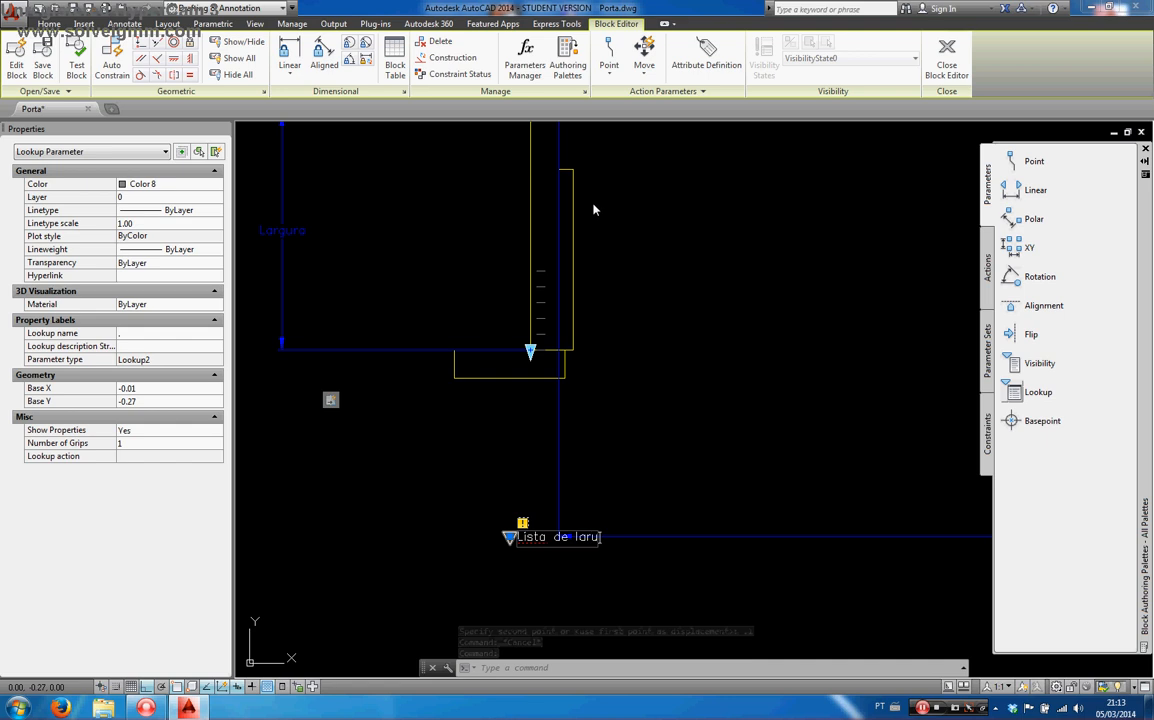
key("Escape")
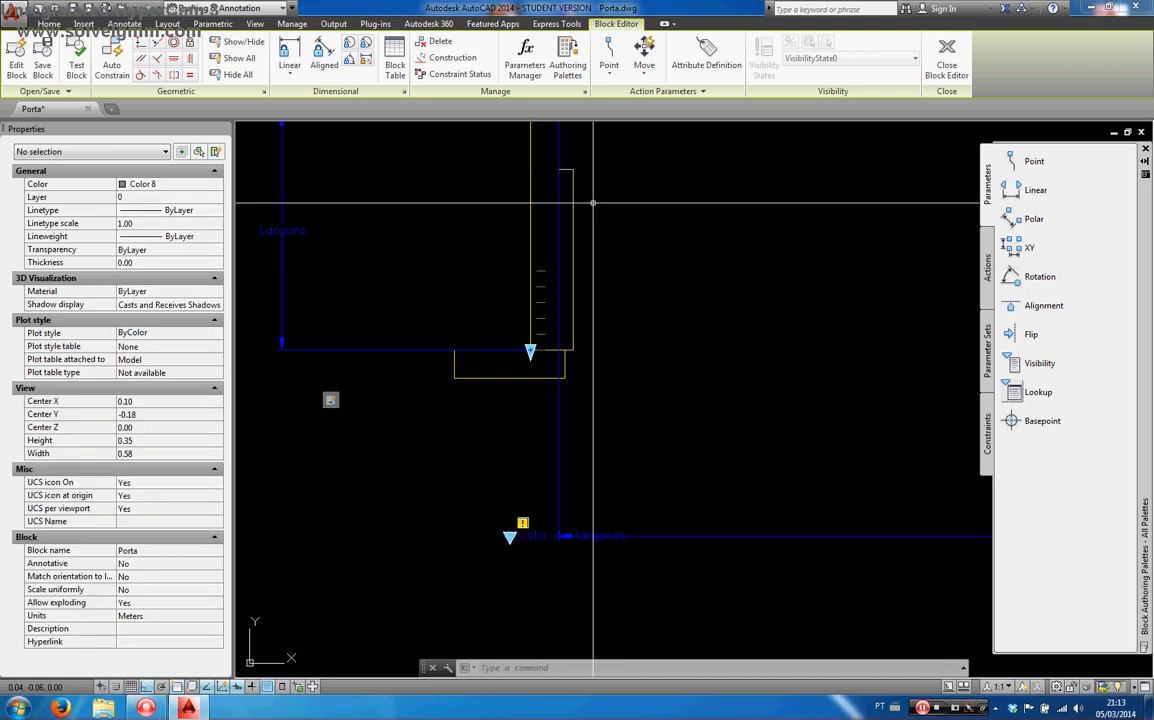
scroll(561, 350, "down", 4)
scroll(693, 373, "down", 3)
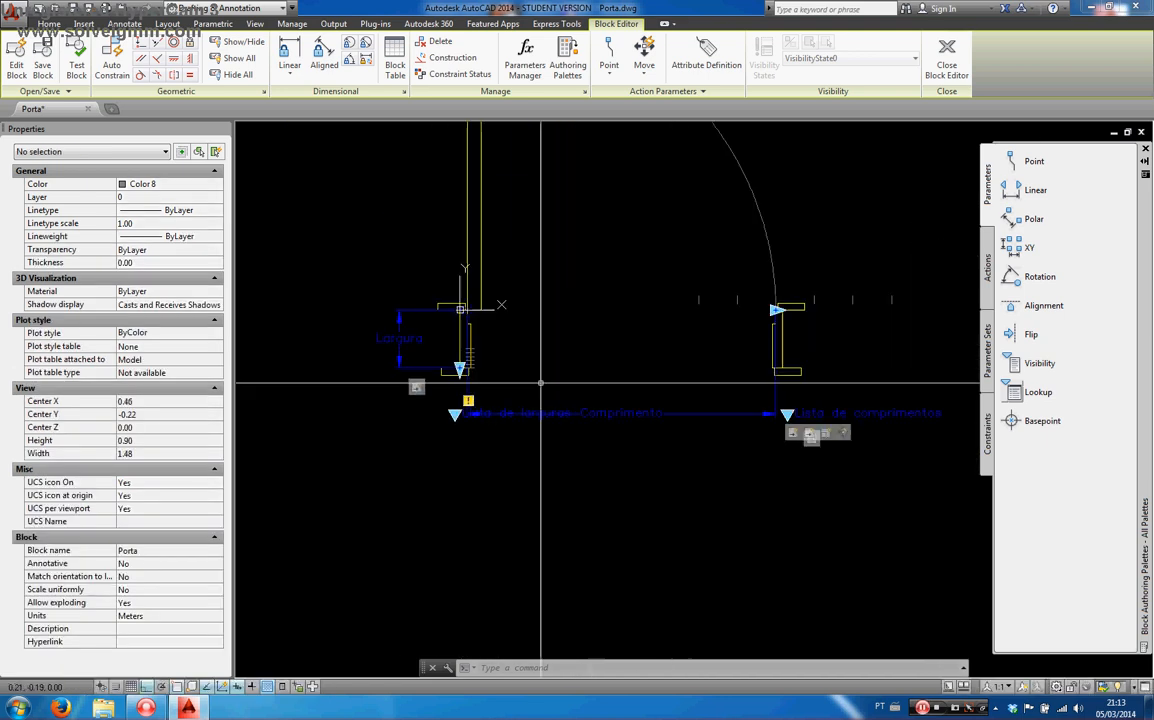
key("Escape")
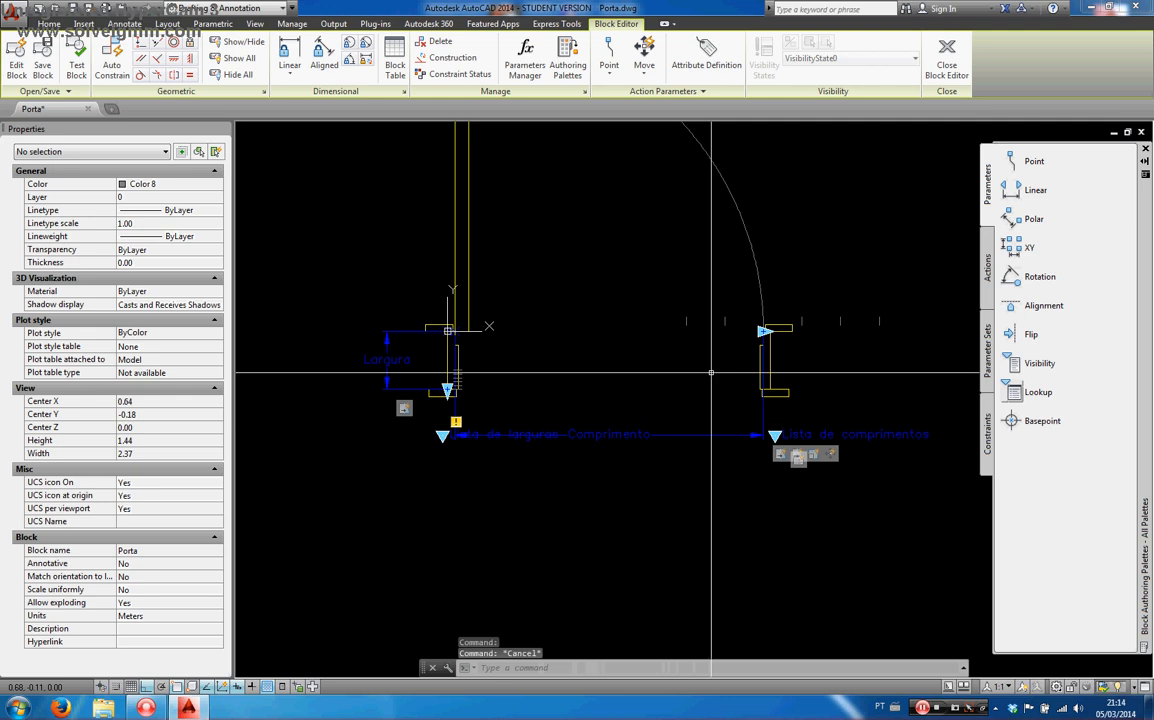
Step: Attach a Lookup action to Lista de larguras and add Largura as its input property
left_click(989, 268)
left_click(1035, 365)
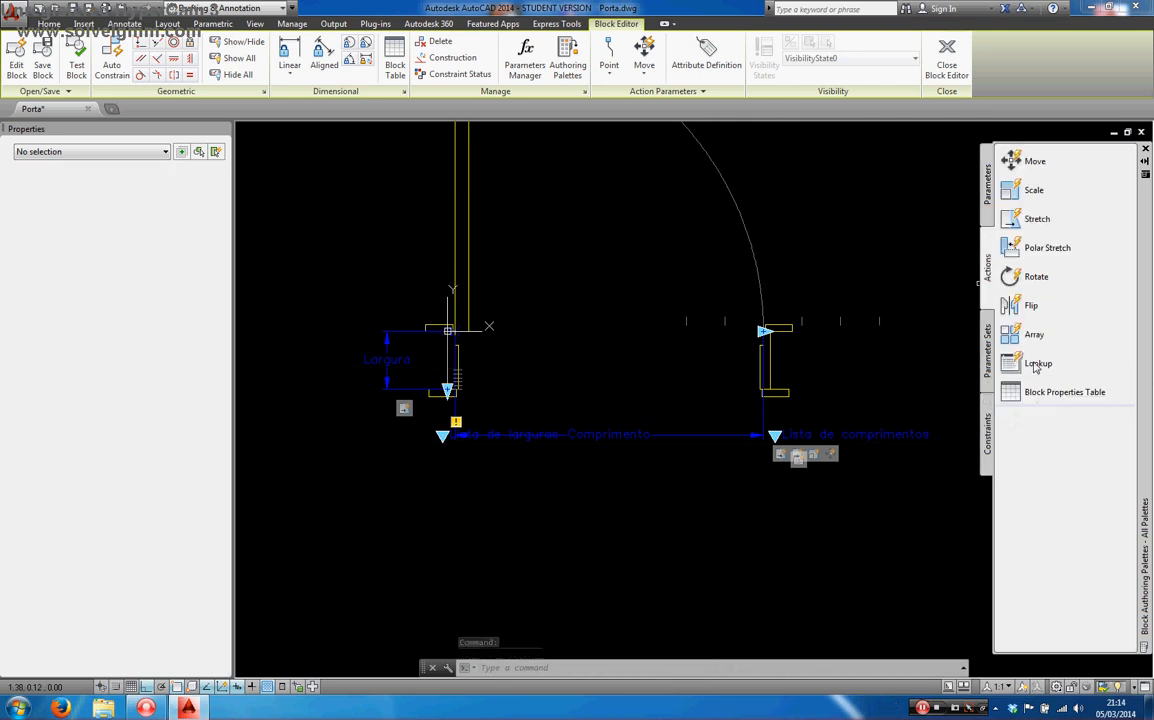
scroll(432, 448, "up", 4)
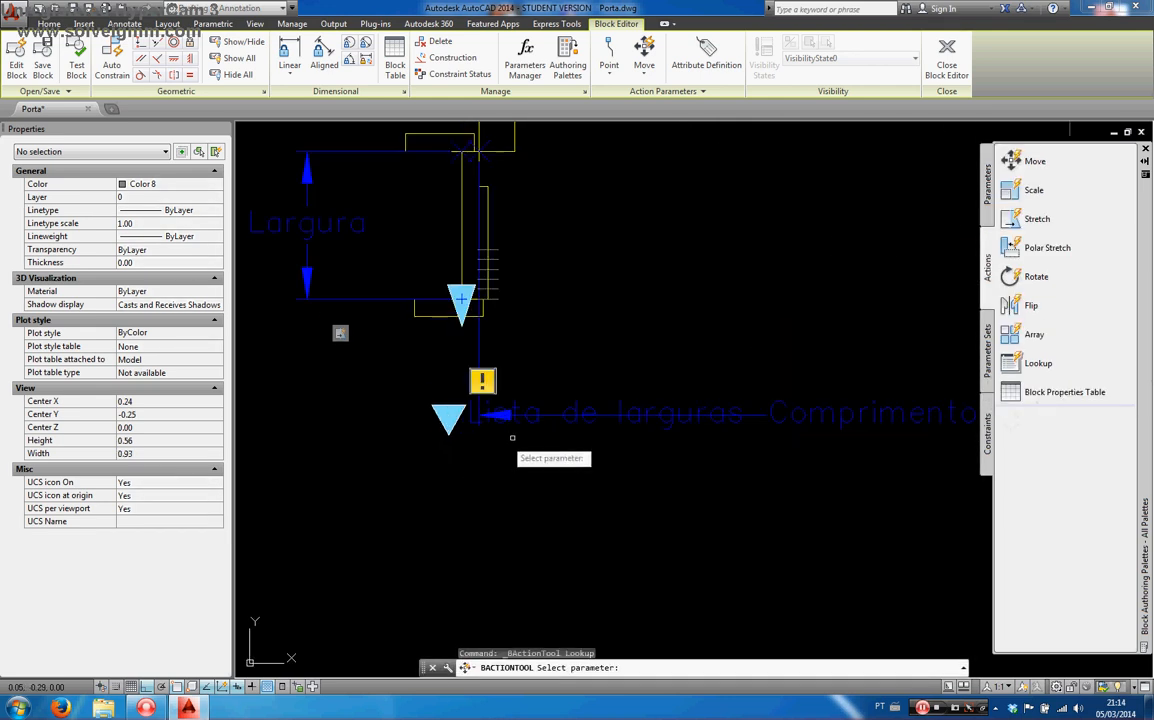
left_click(568, 410)
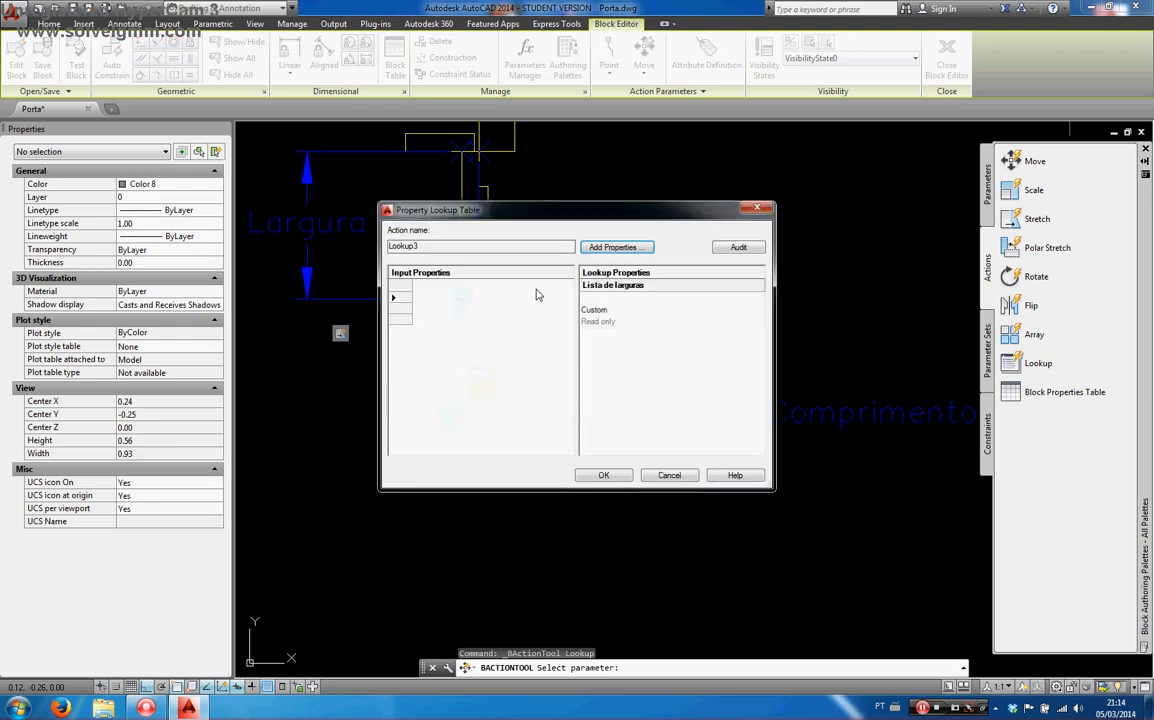
left_click(598, 248)
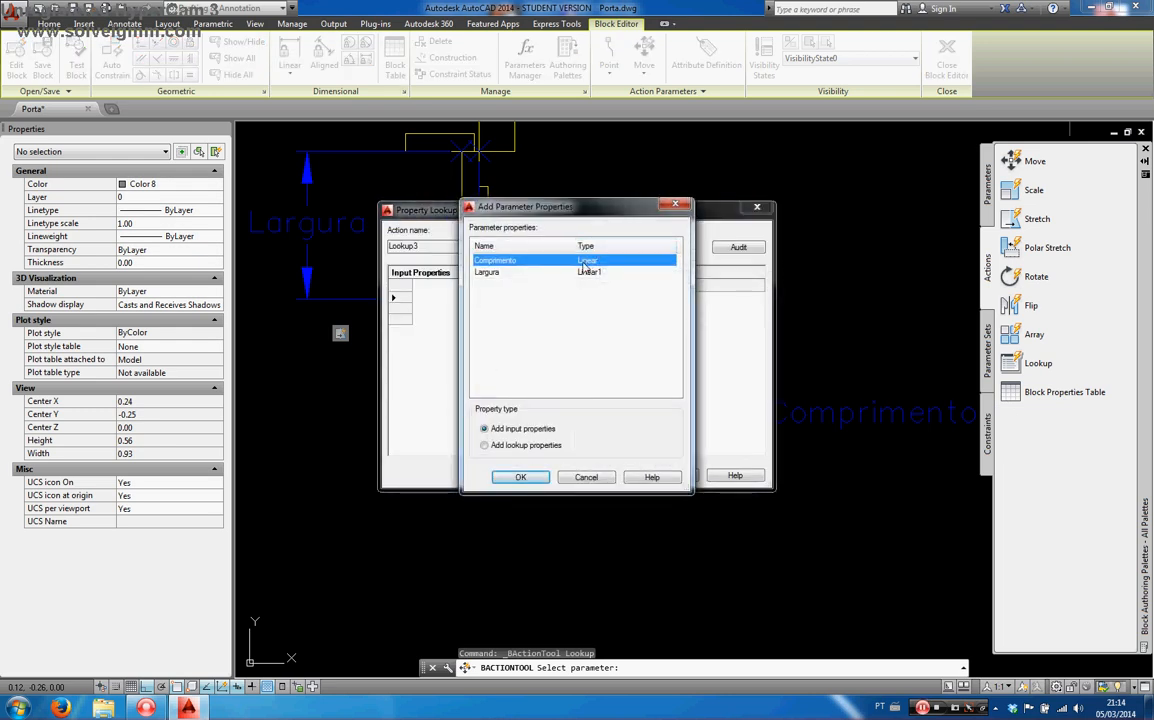
left_click(490, 273)
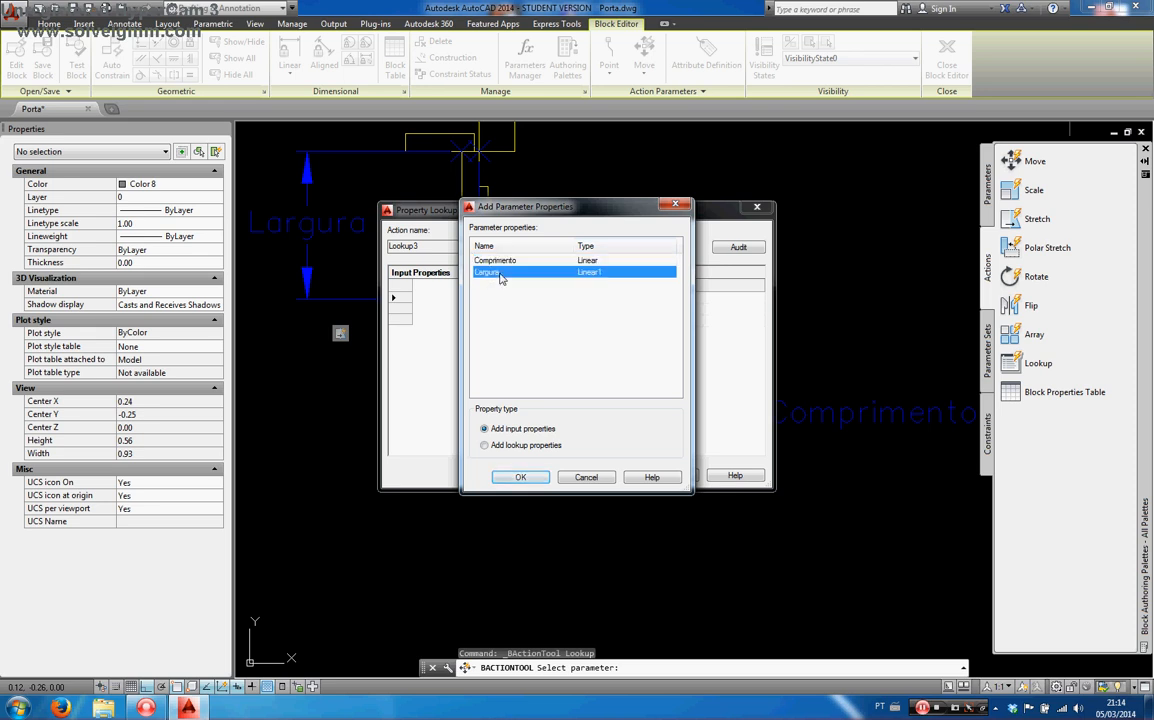
double_click(501, 278)
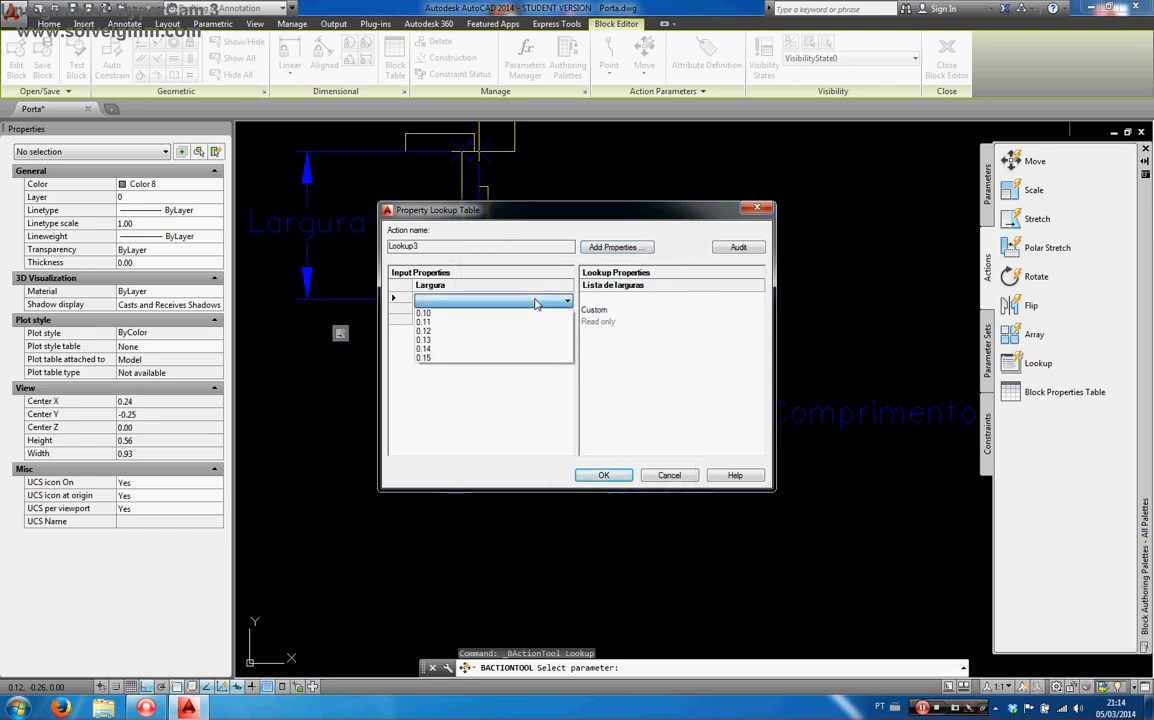
Step: Fill the Largura input rows of the lookup table with 0.10, 0.11, 0.12, 0.13, 0.14 and 0.15
left_click(504, 313)
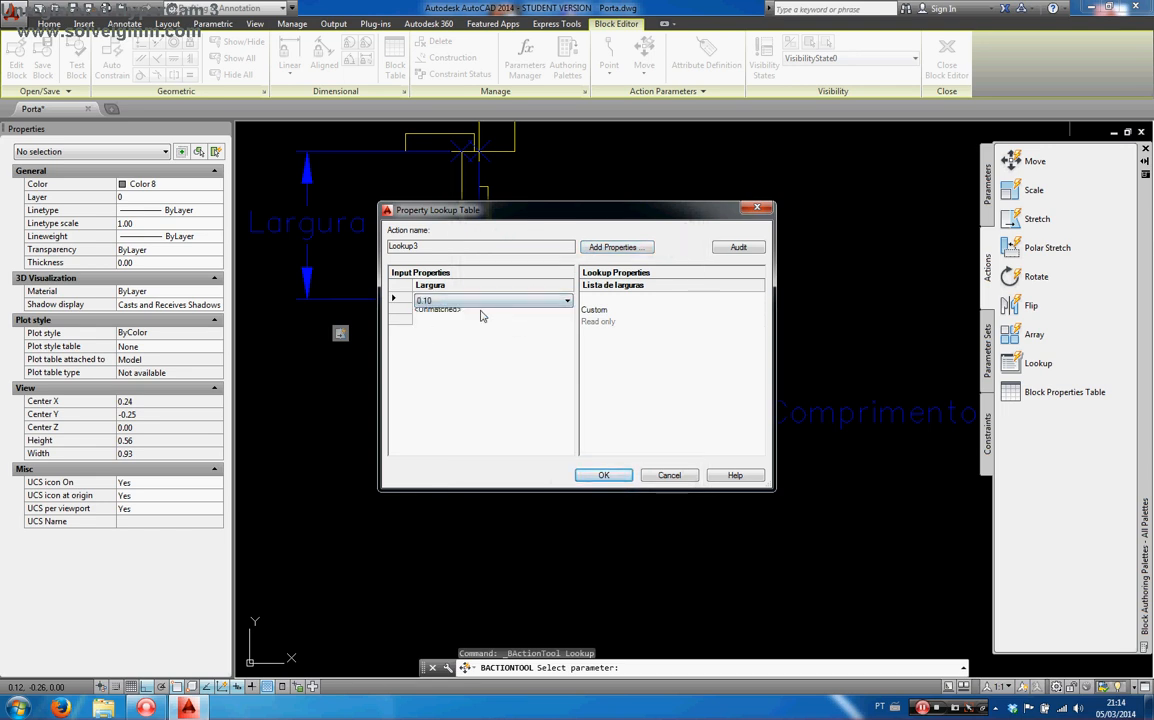
left_click(470, 312)
left_click(470, 312)
left_click(462, 331)
left_click(465, 332)
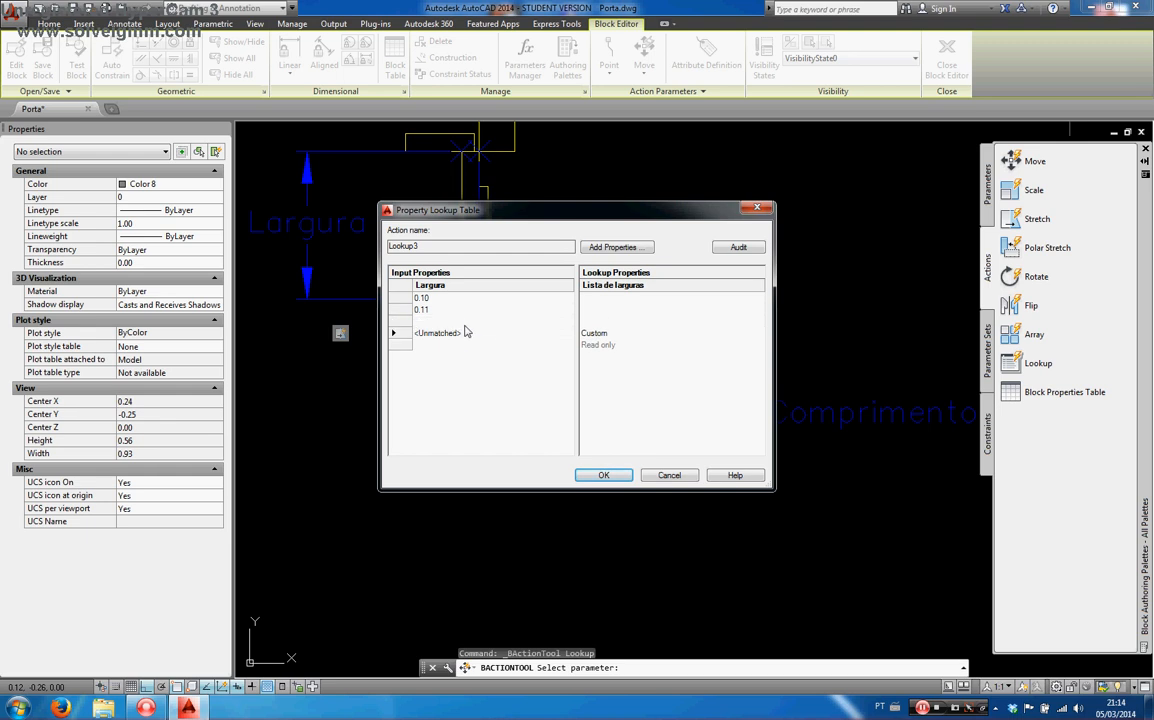
left_click(447, 356)
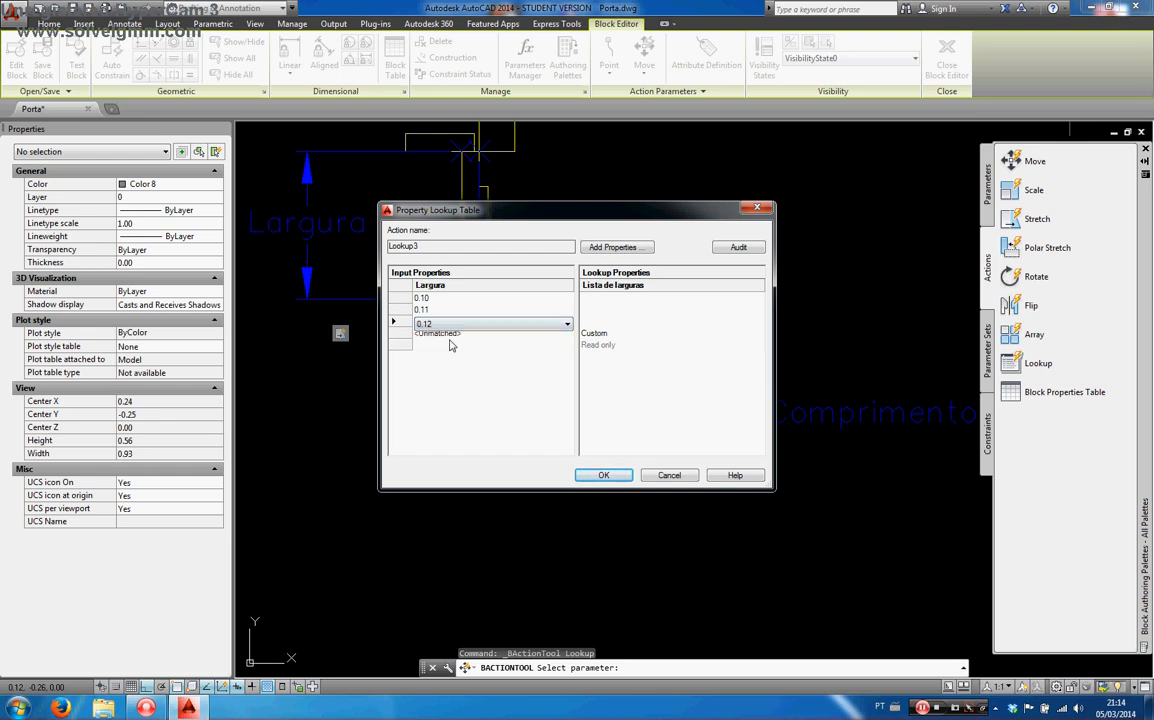
left_click(440, 334)
left_click(445, 336)
left_click(449, 360)
left_click(450, 348)
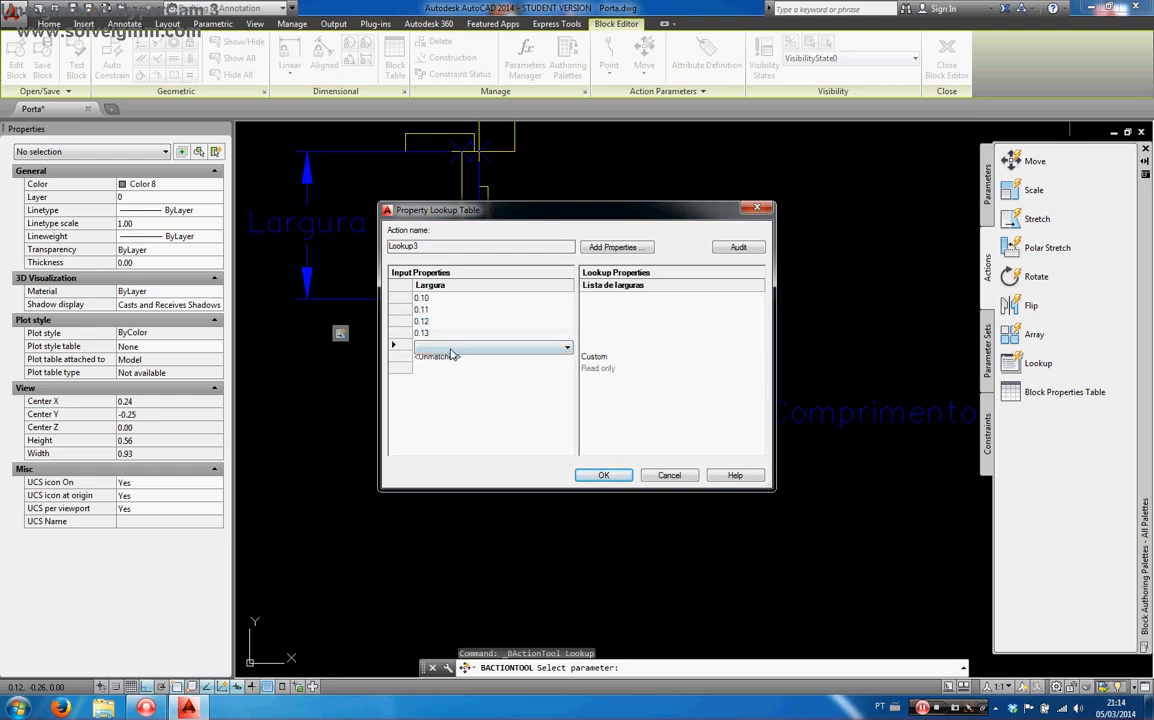
left_click(450, 348)
left_click(438, 400)
left_click(455, 360)
left_click(457, 359)
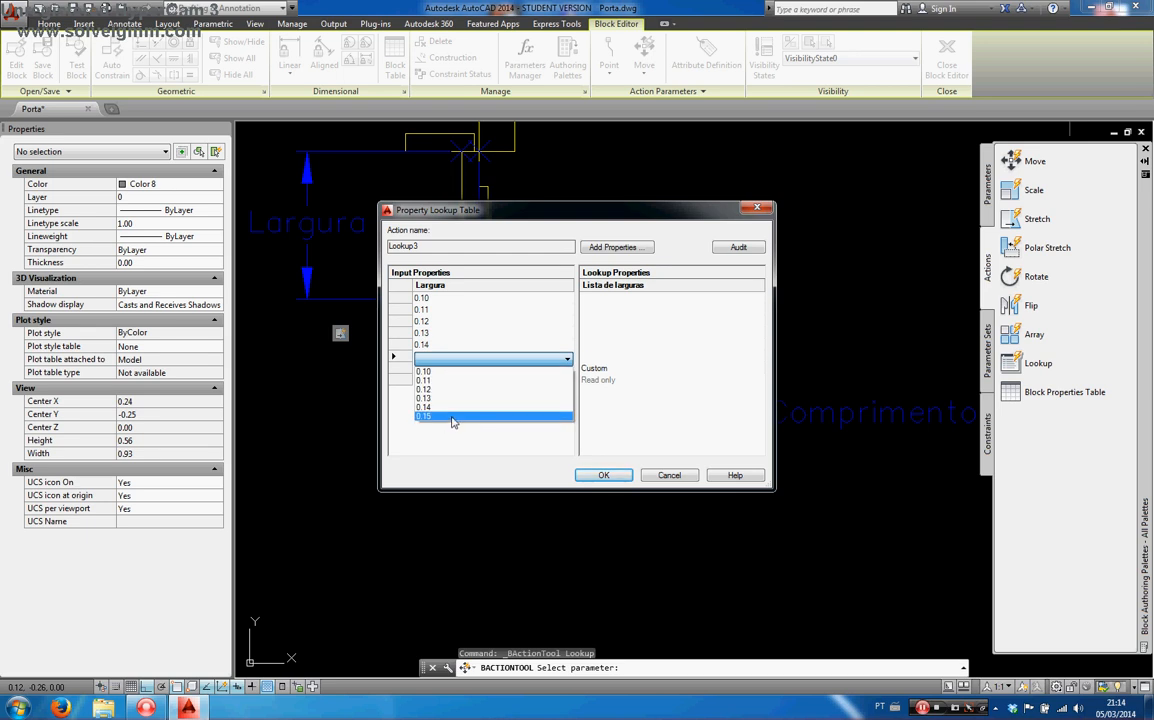
left_click(452, 417)
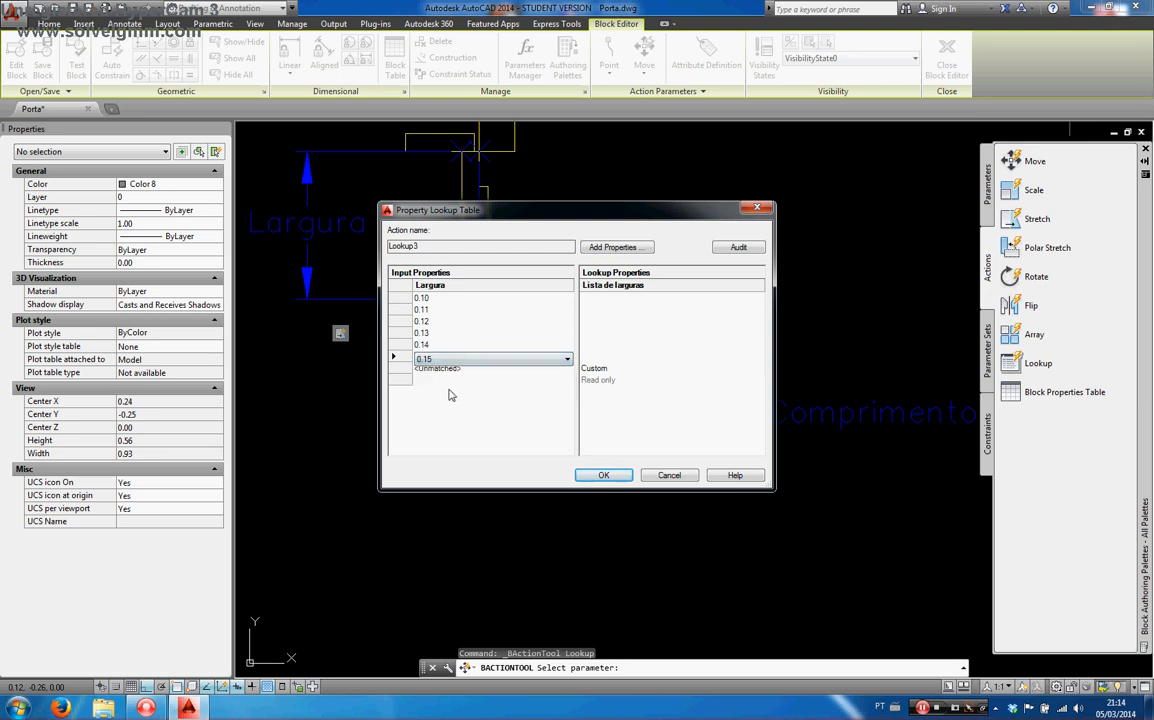
Step: Label the Lista de larguras rows from 10 cm to 15 cm in 1 cm steps, allow reverse lookup, and accept the table
left_click(456, 419)
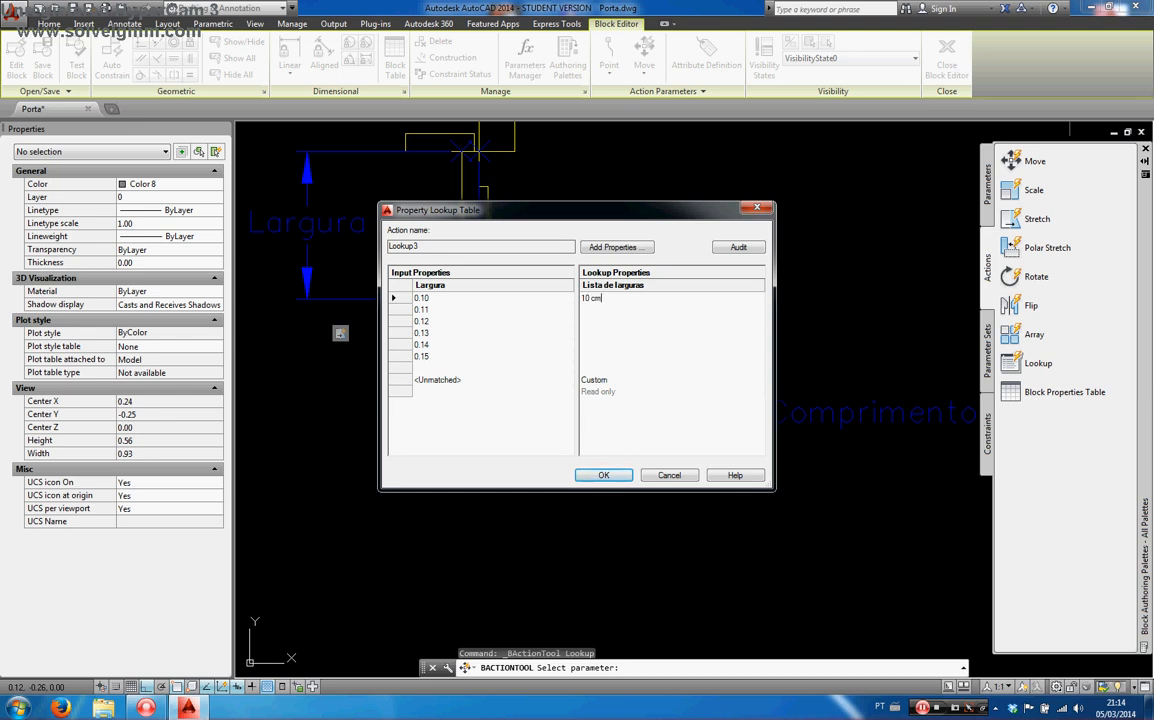
type("11 cm")
key("Return")
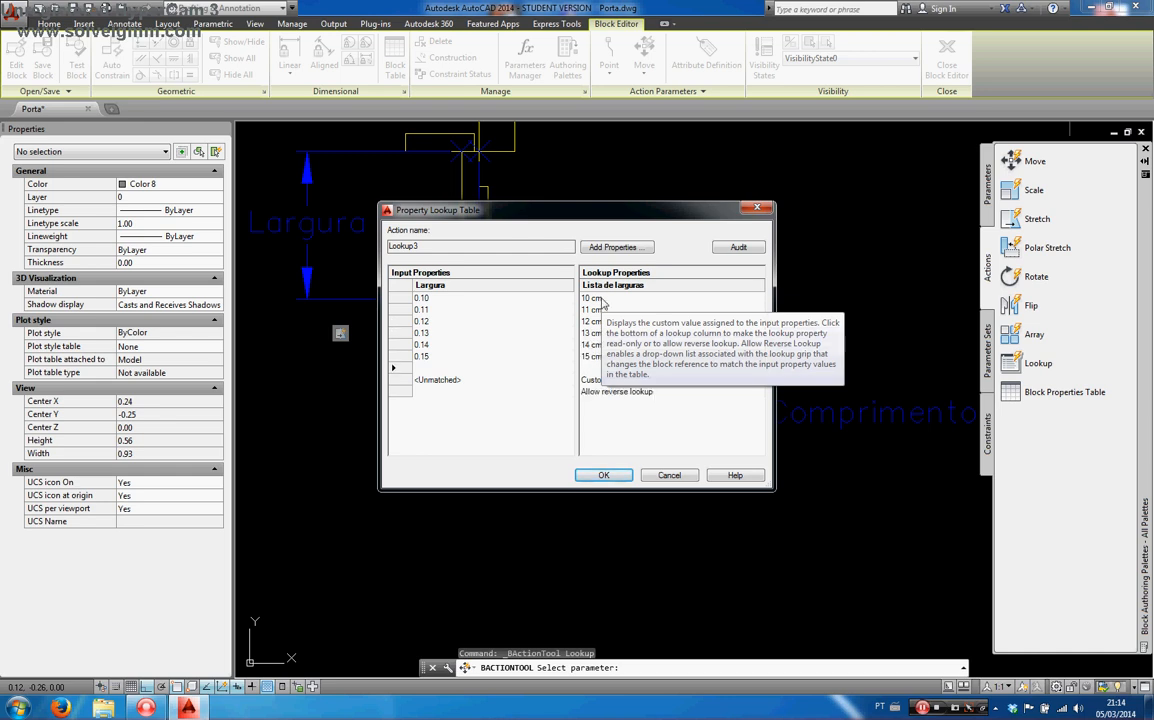
left_click(603, 476)
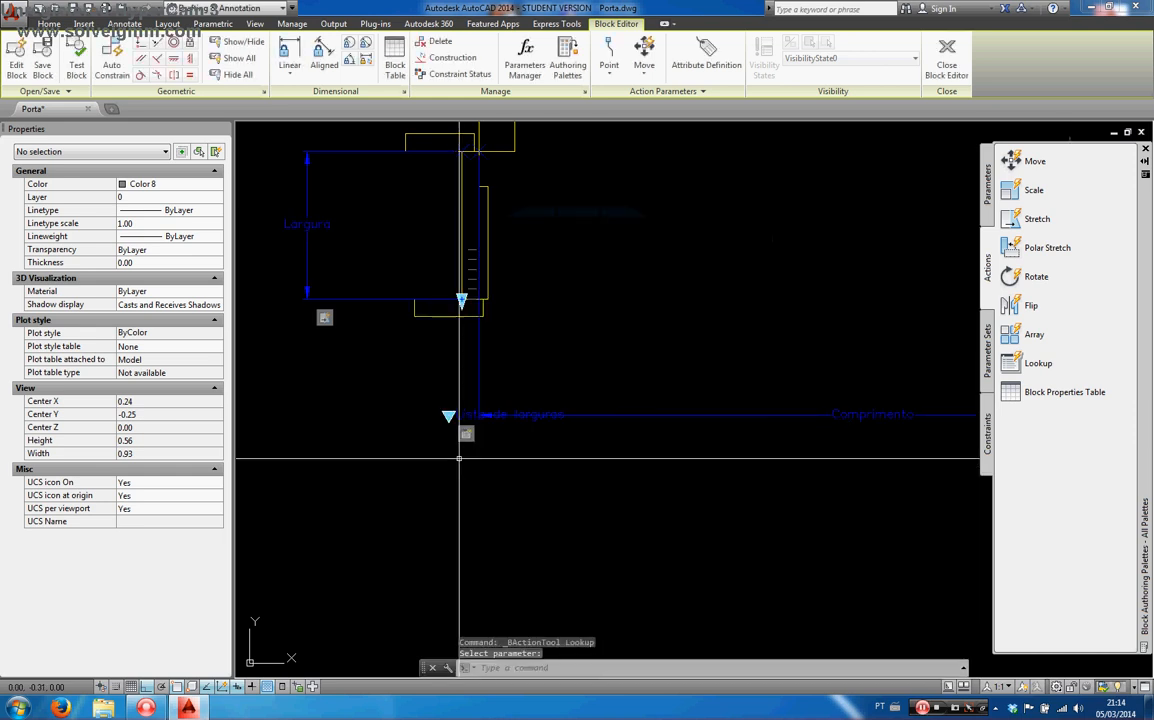
Step: Lower the Comprimento parameter's dimension line so it sits below the two lookup parameter labels
left_click(968, 460)
left_click(822, 390)
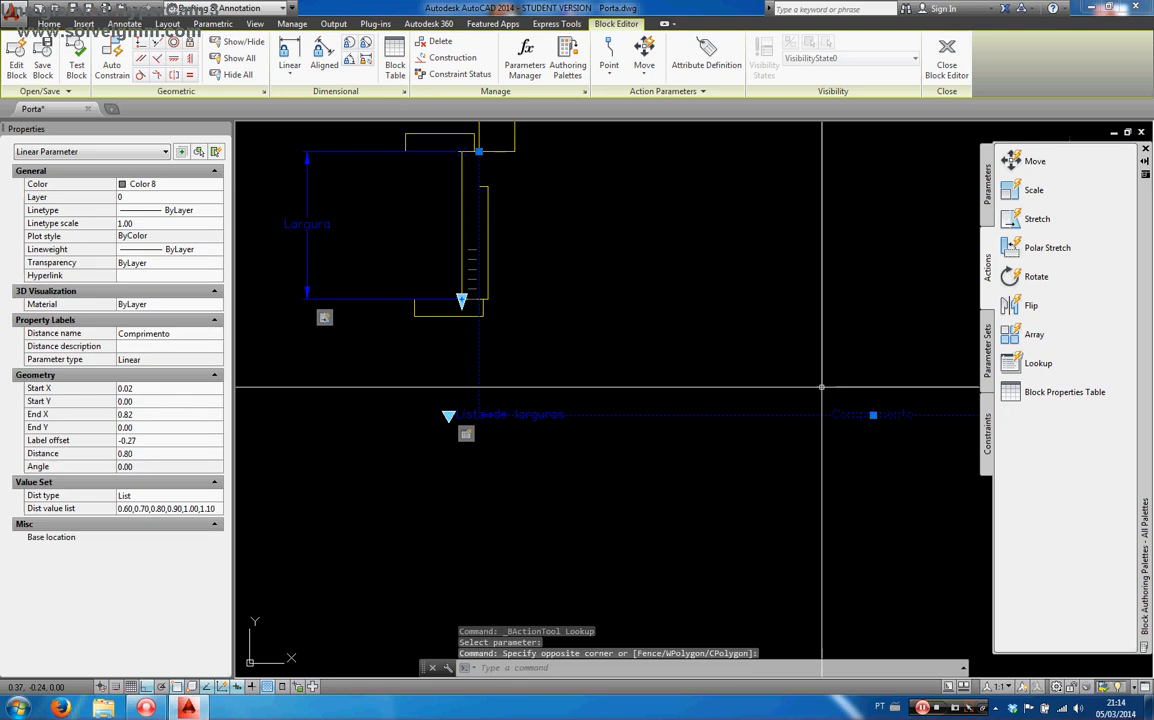
middle_click_drag(848, 457, 672, 416)
left_click(699, 375)
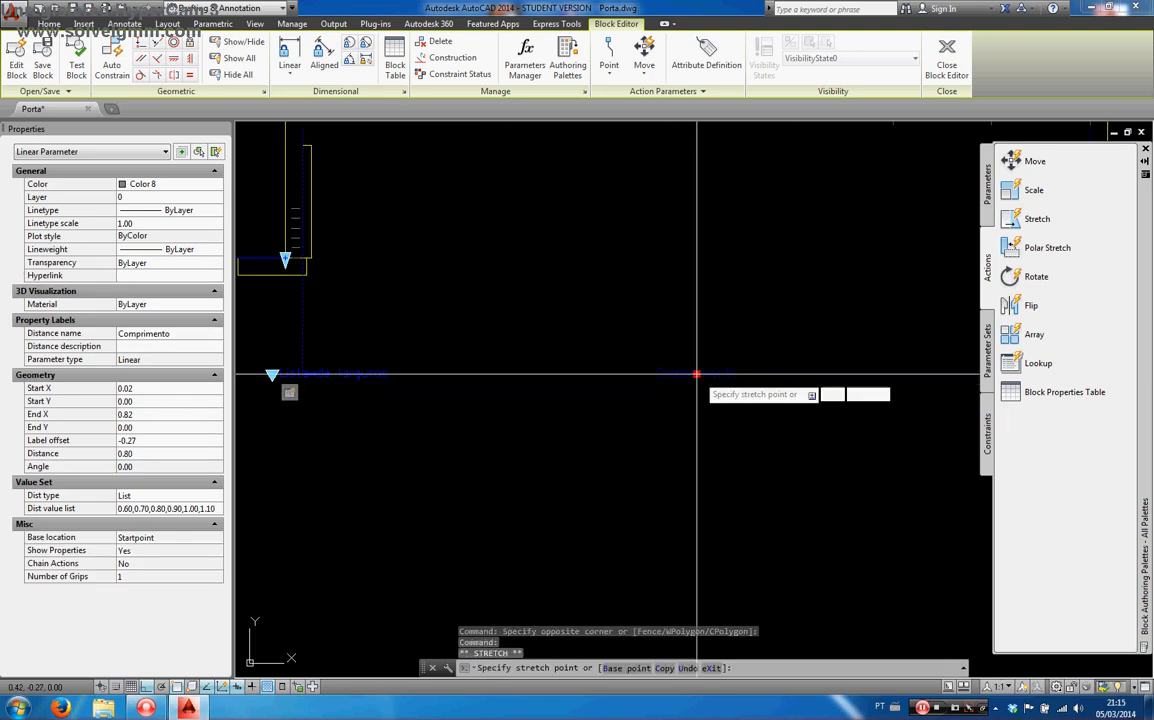
scroll(683, 450, "down", 2)
key("Escape")
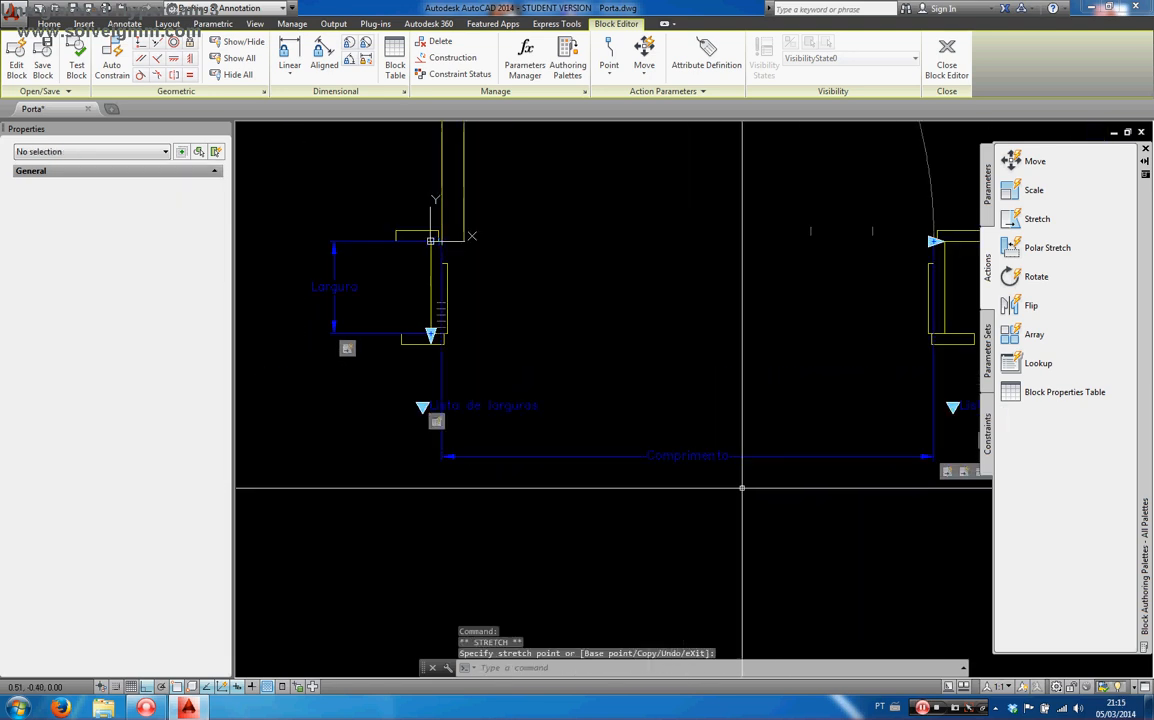
scroll(742, 484, "down", 2)
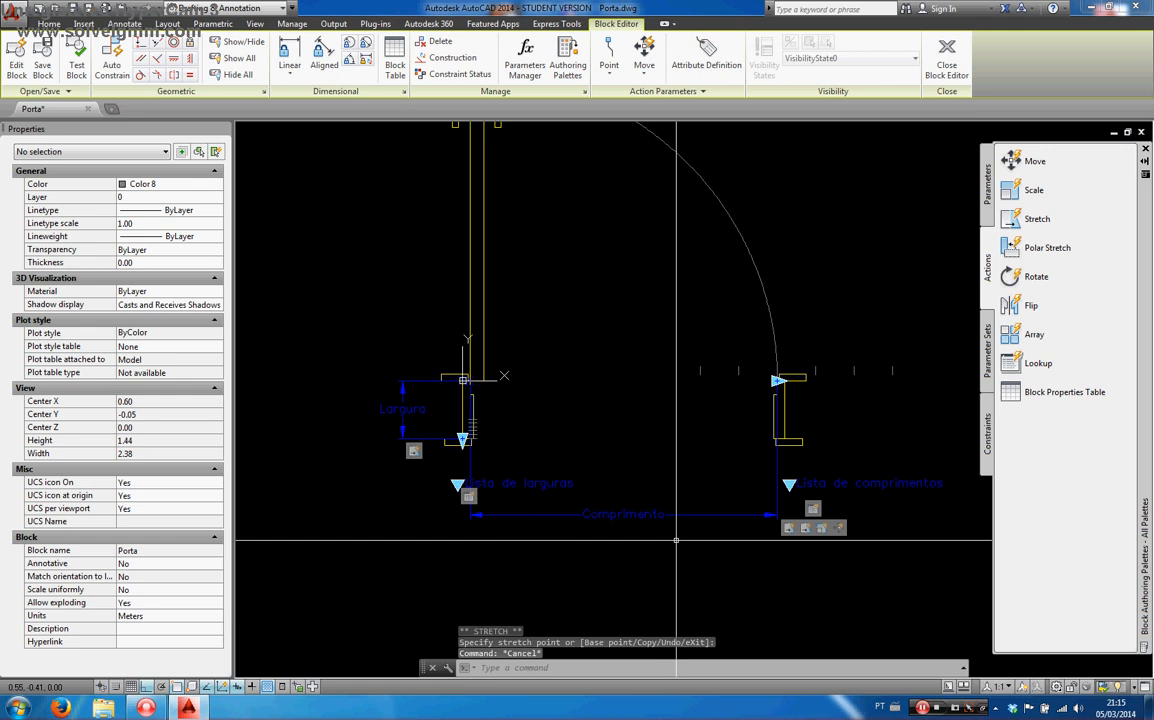
Step: Test the block by selecting the door and choosing 12 cm and 15 cm in turn from its Lista de larguras grip
left_click(77, 64)
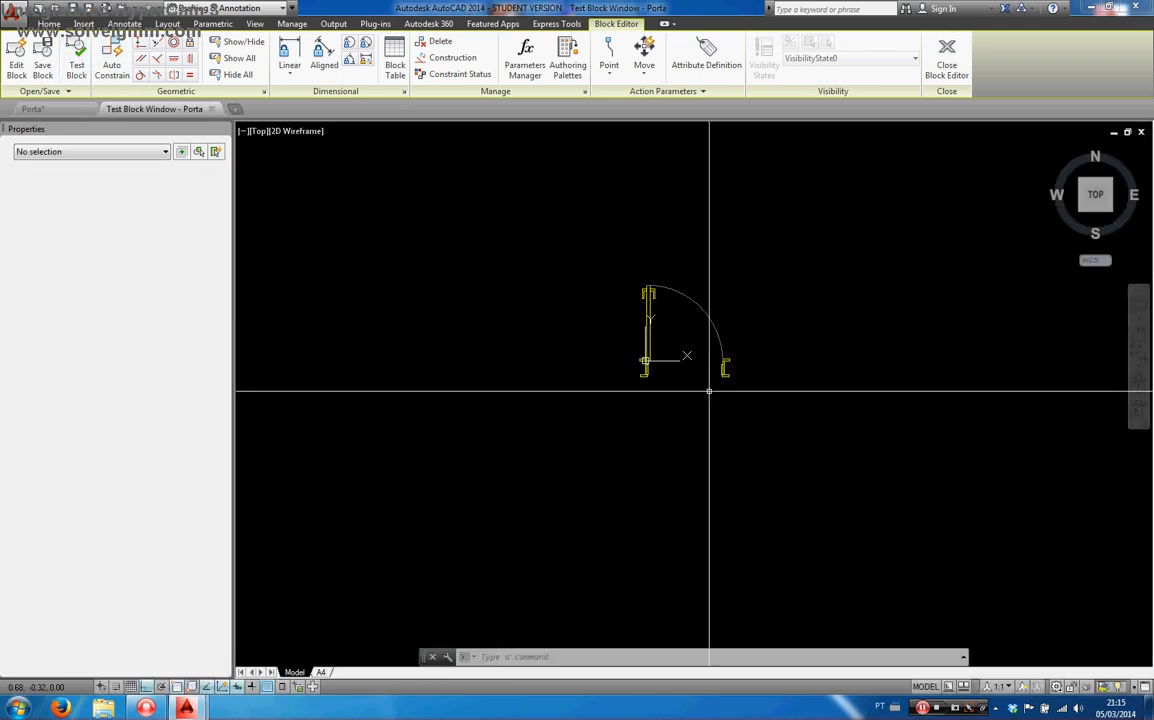
left_click(689, 354)
scroll(650, 360, "up", 4)
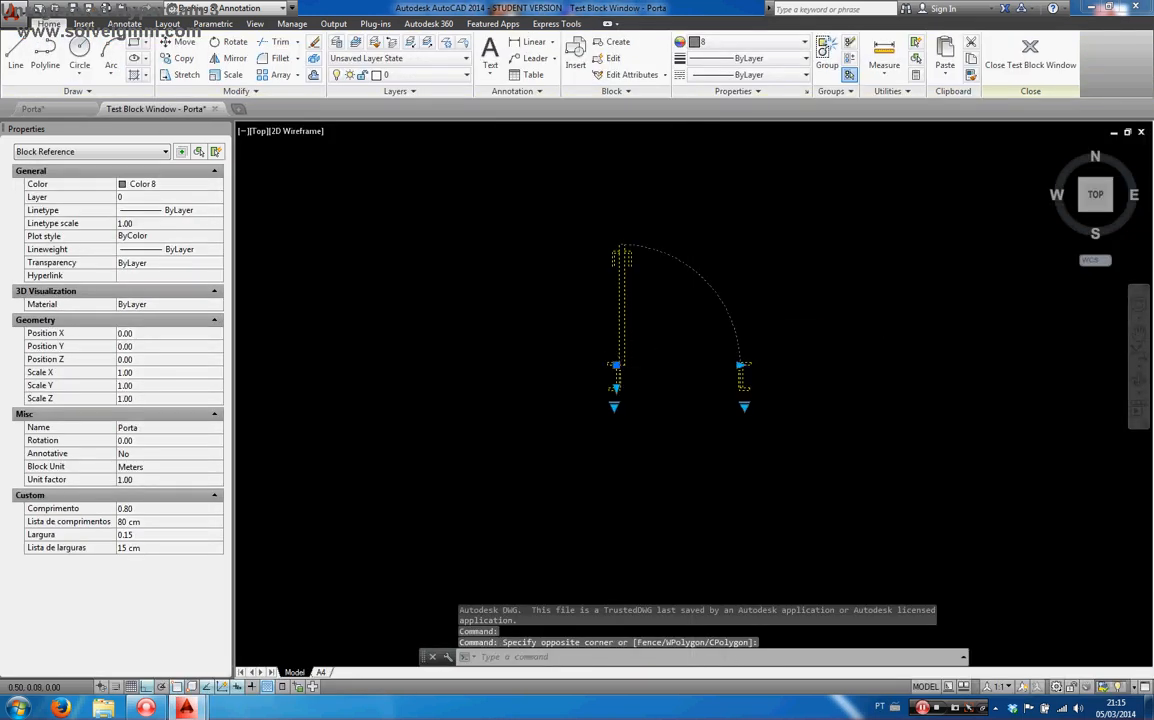
left_click(567, 437)
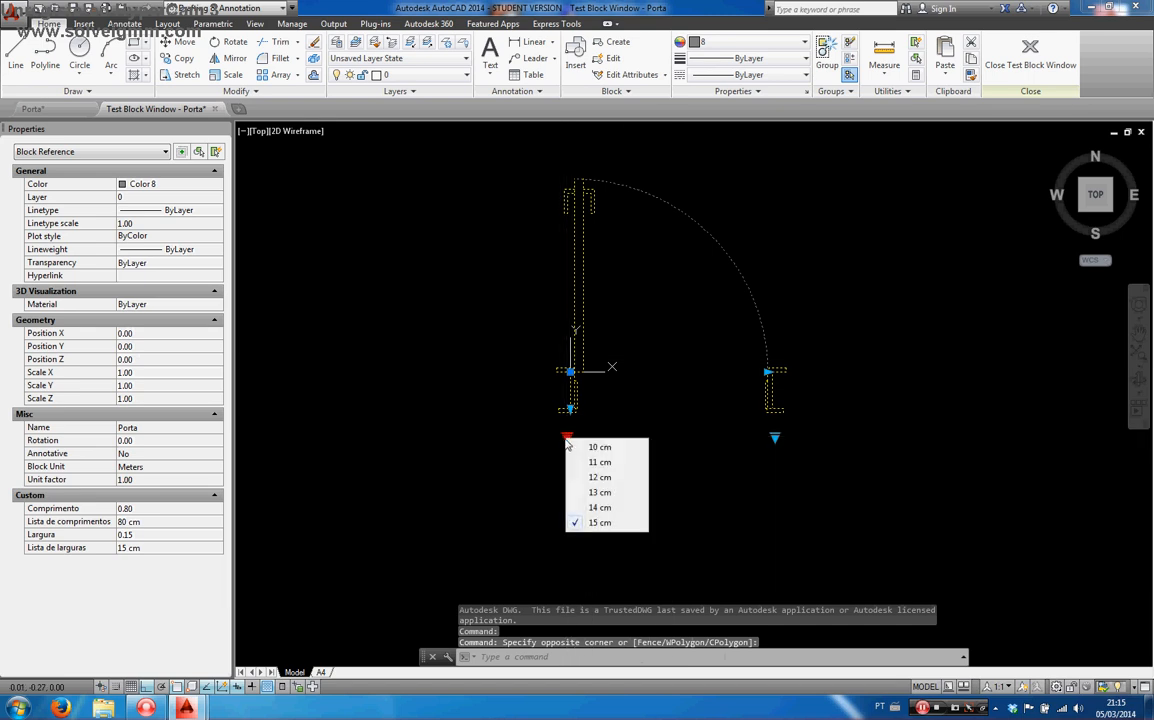
left_click(587, 479)
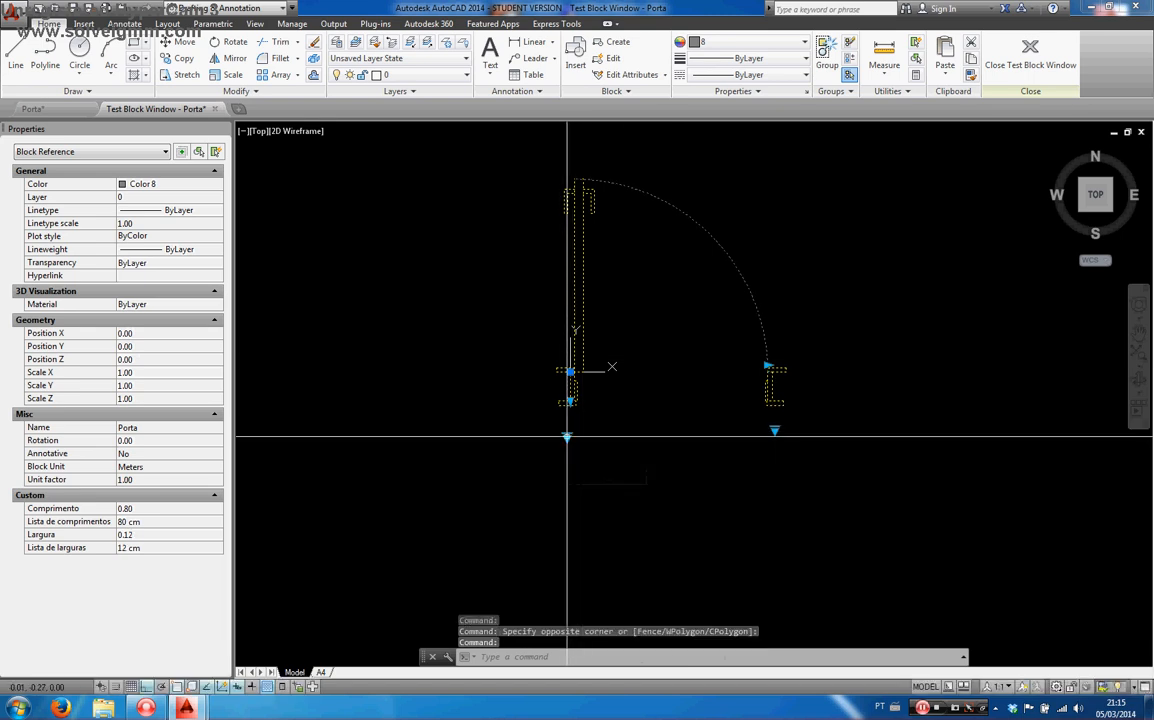
left_click(567, 435)
left_click(583, 523)
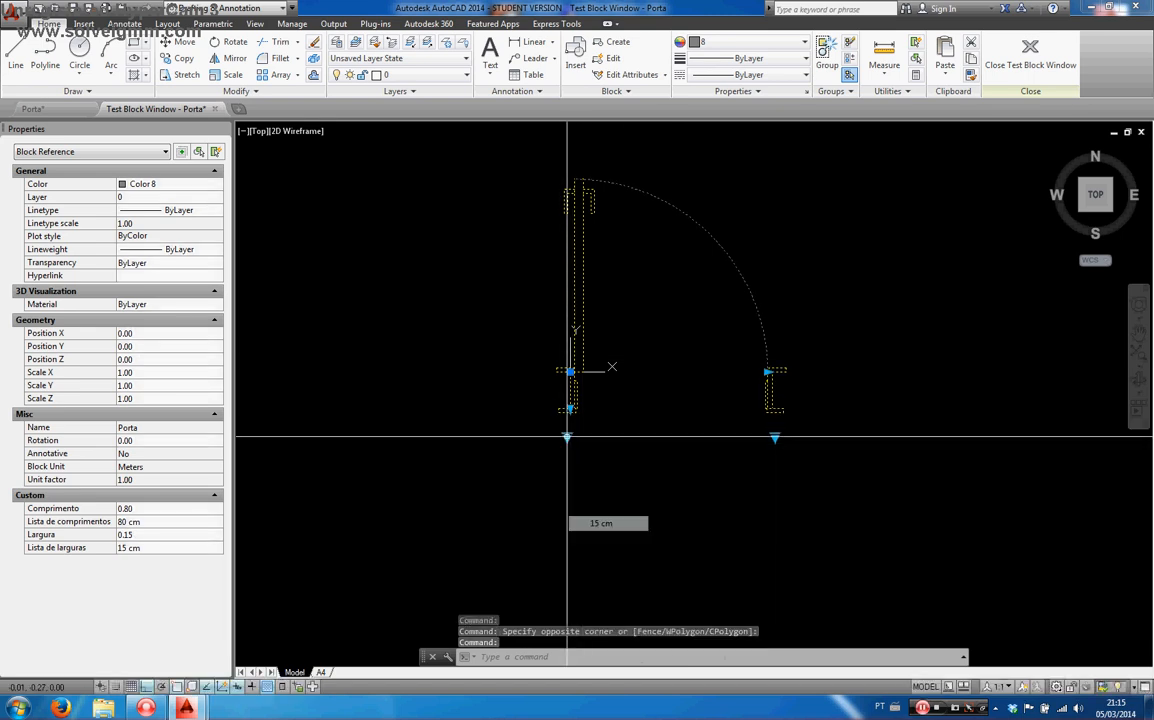
Step: Check the frame depth at 10 cm, return Lista de larguras to 15 cm, and close the test block window
scroll(677, 348, "up", 3)
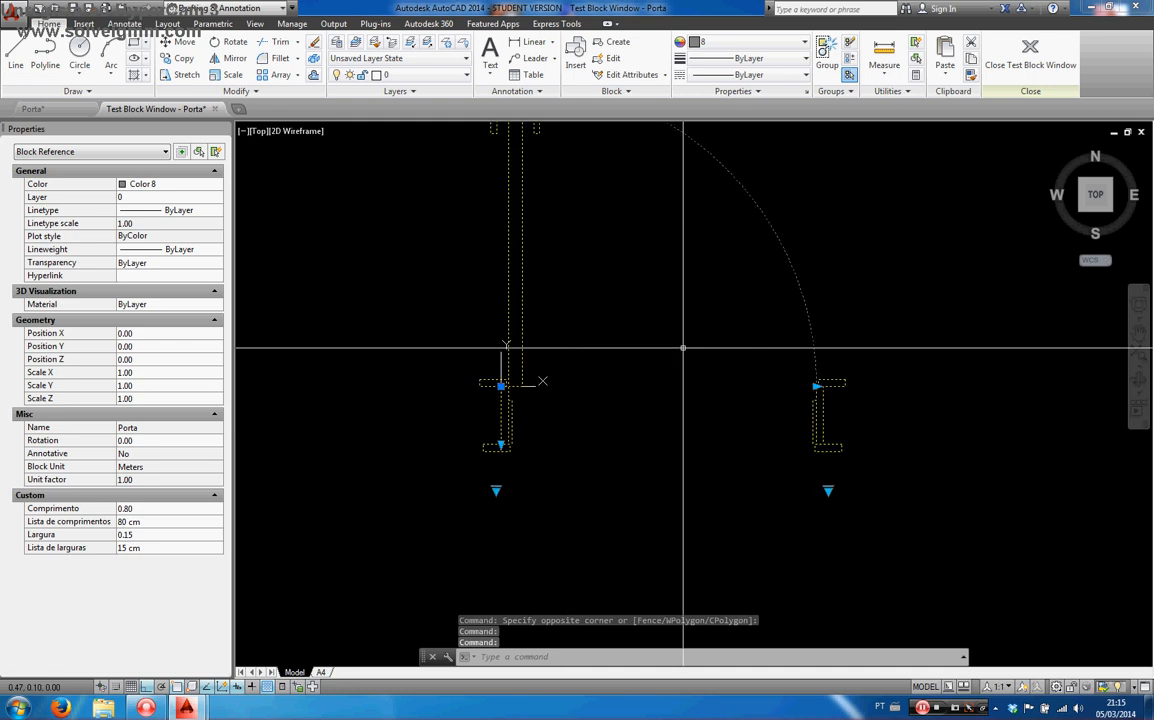
left_click(496, 491)
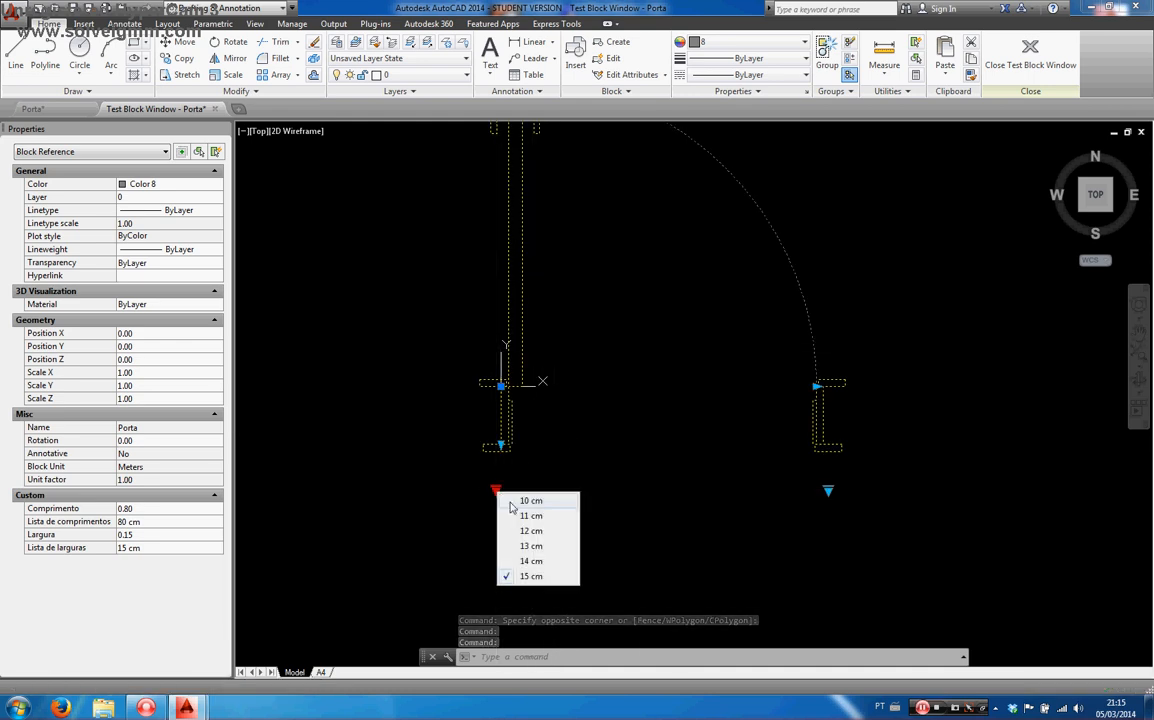
left_click(512, 500)
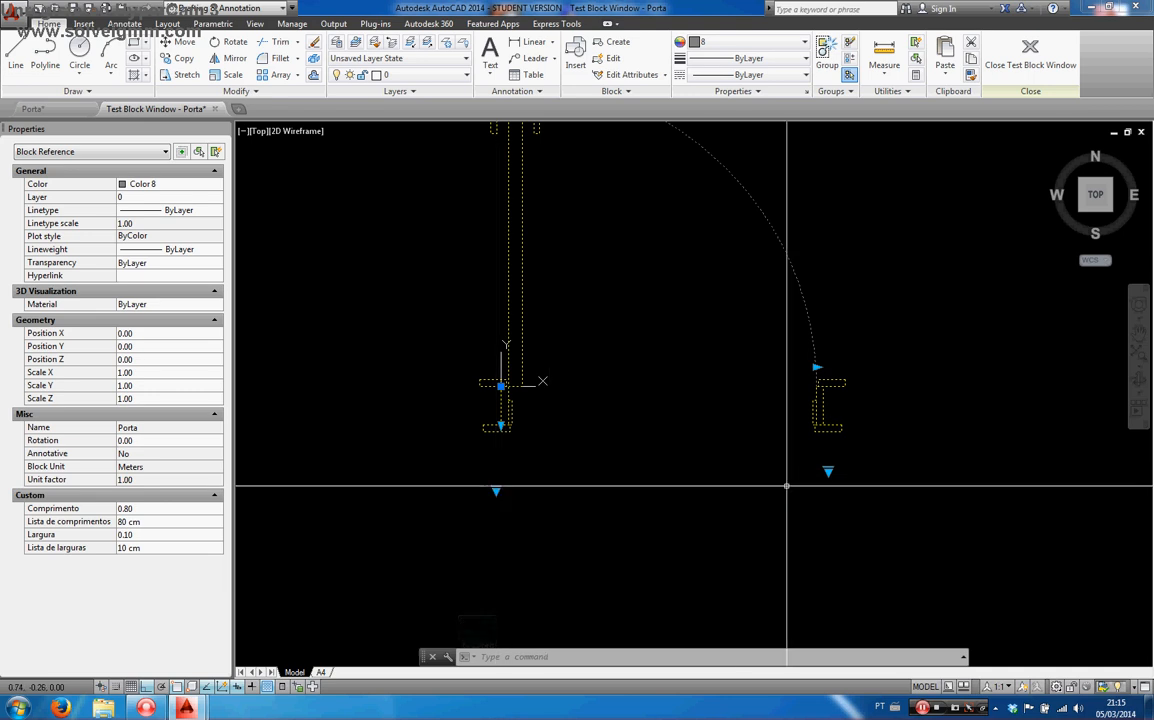
left_click(495, 491)
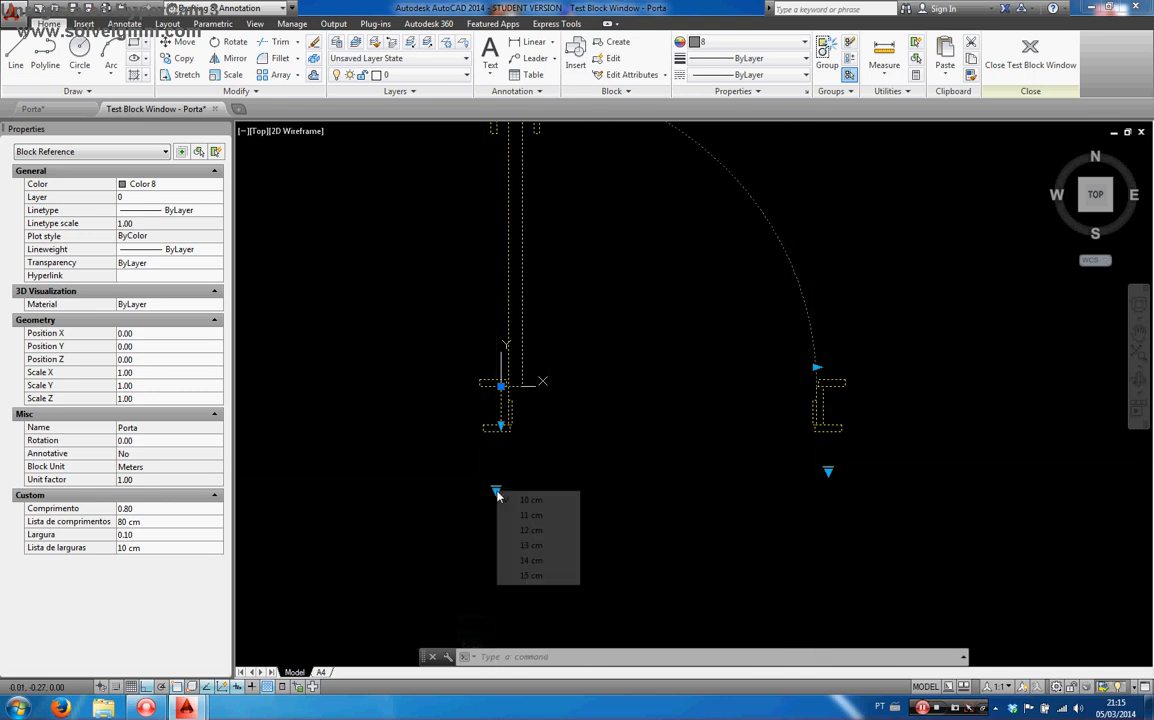
left_click(530, 576)
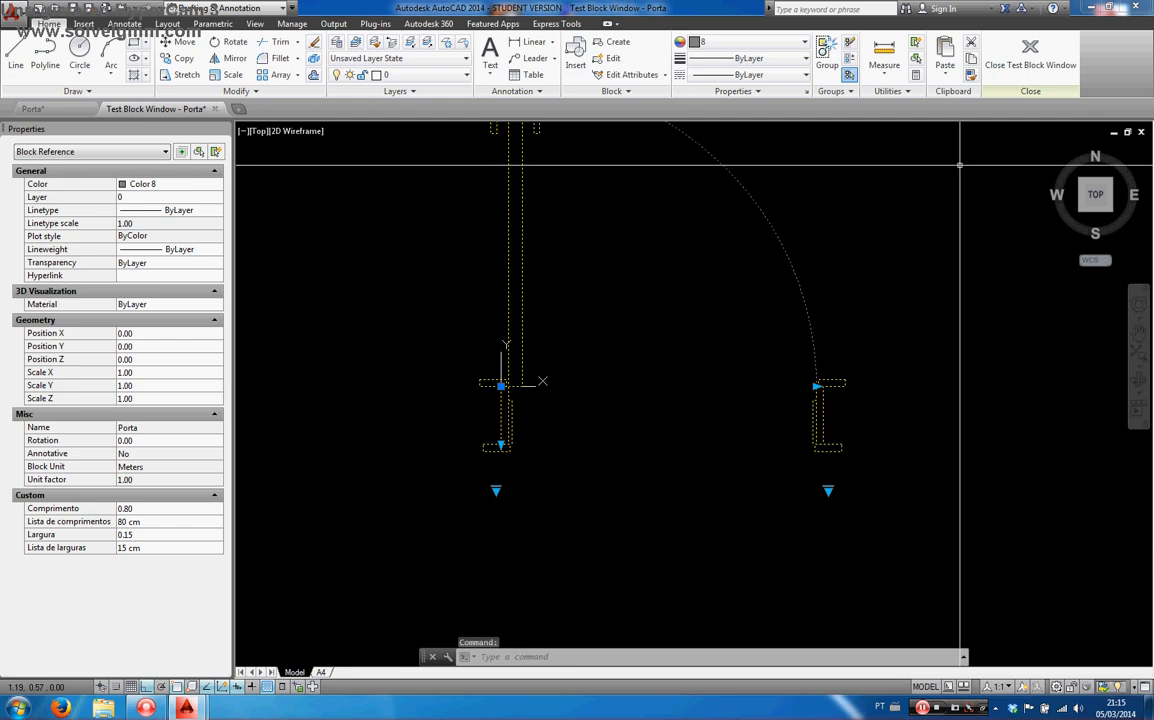
left_click(1022, 63)
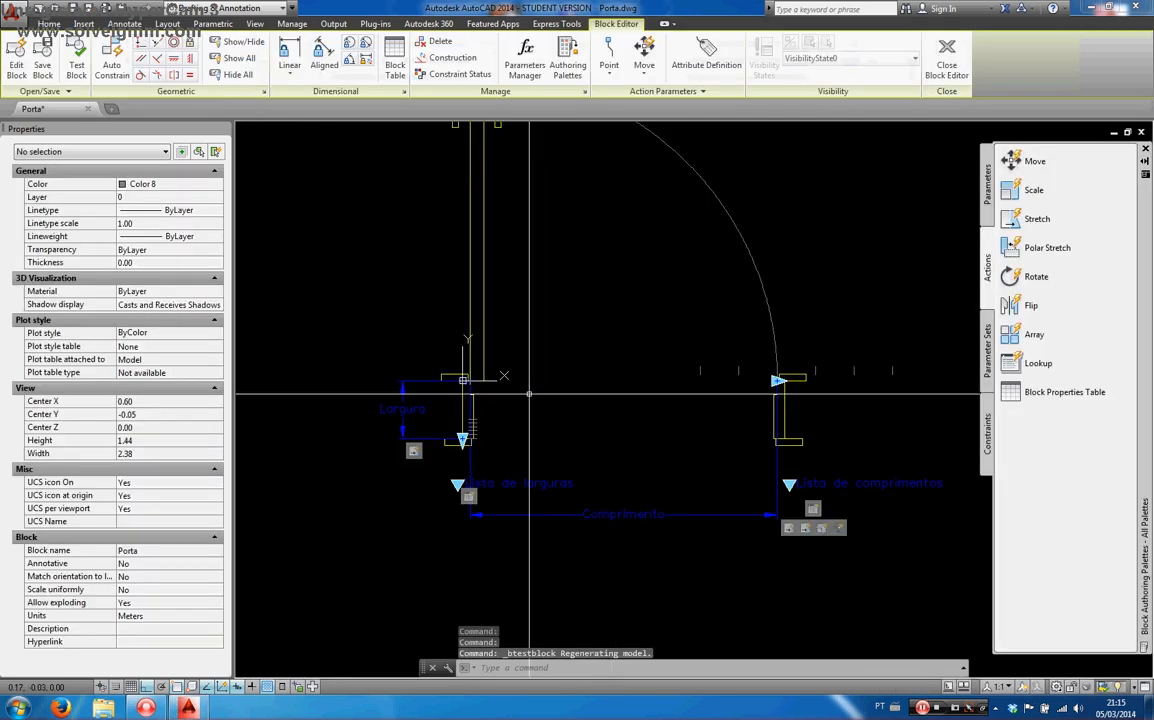
Step: Redefine the Largura stretch action's frame and selection set to enclose the lower frame ends, both lookup parameters and the Comprimento dimension line
left_click(402, 410)
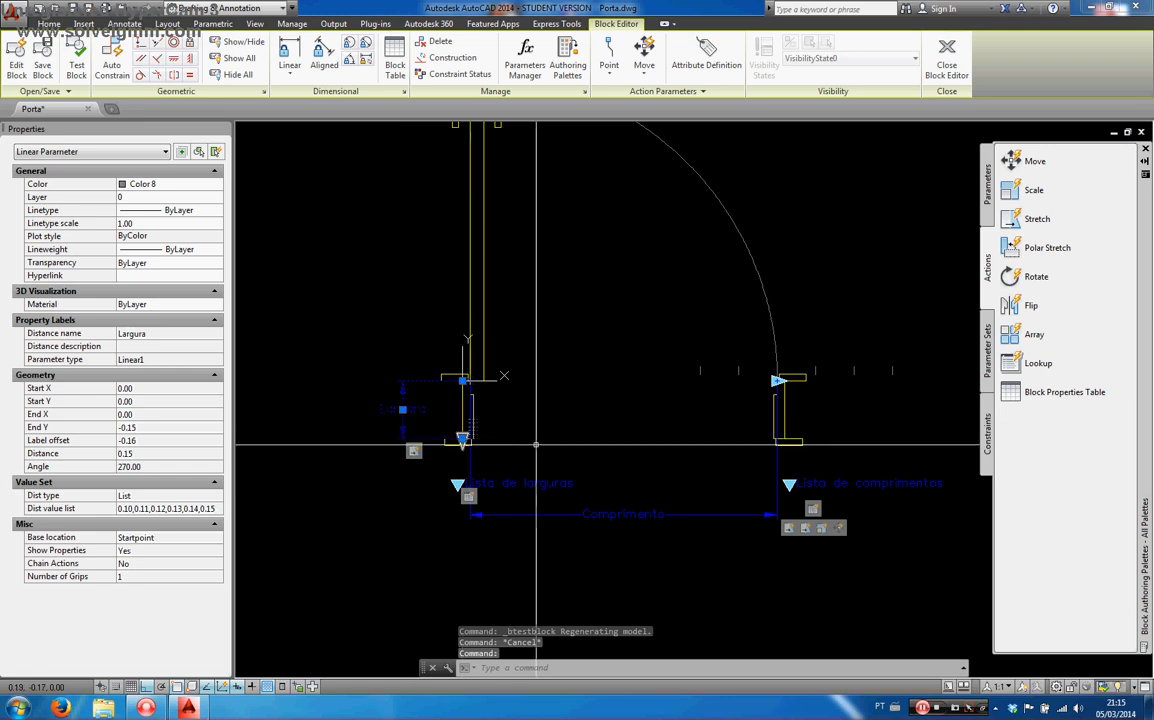
middle_click_drag(548, 438, 521, 381)
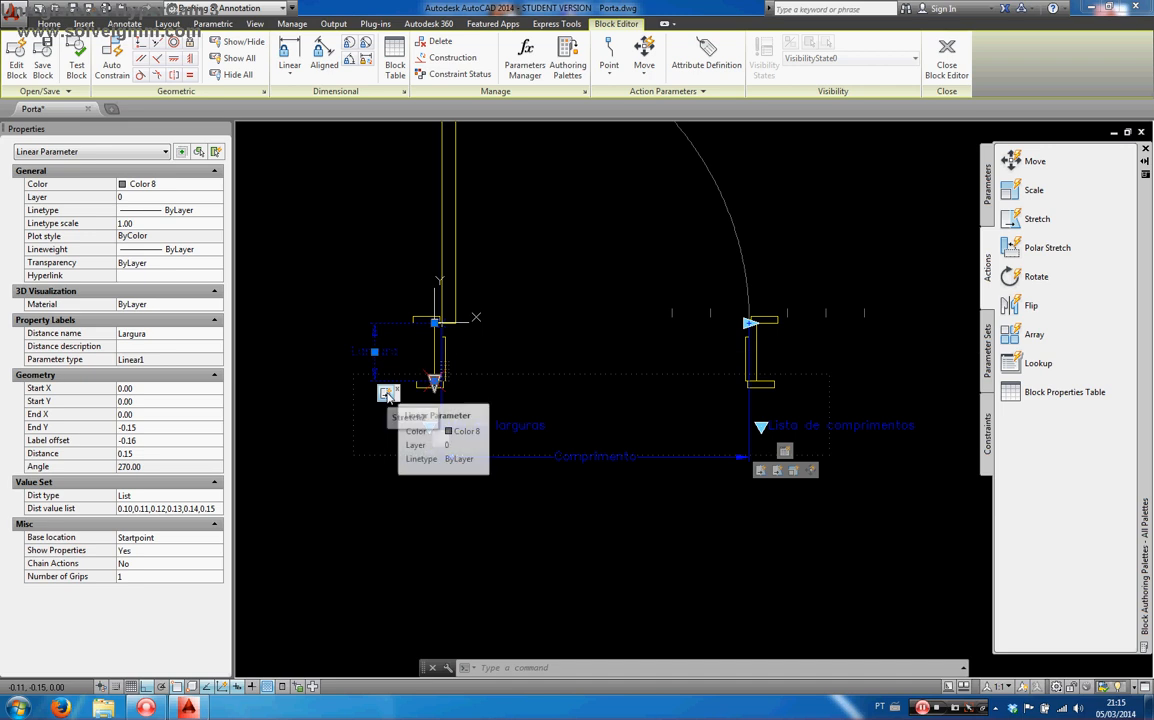
right_click(388, 395)
mouse_move(457, 431)
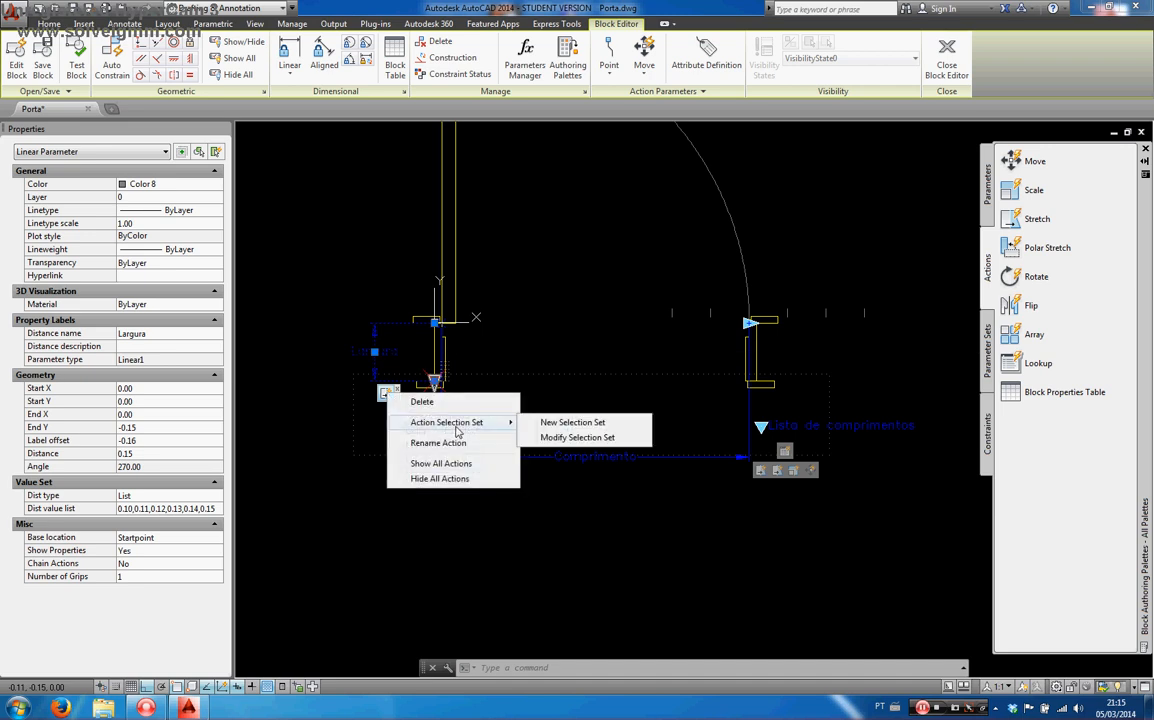
left_click(574, 424)
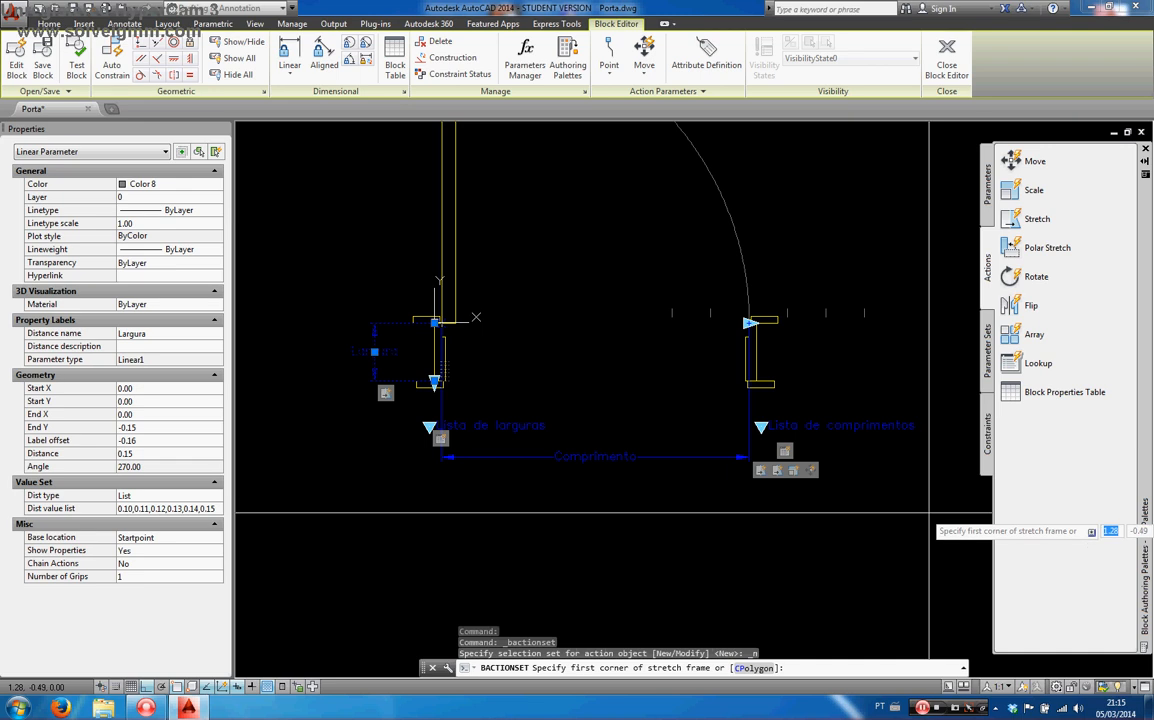
left_click(929, 513)
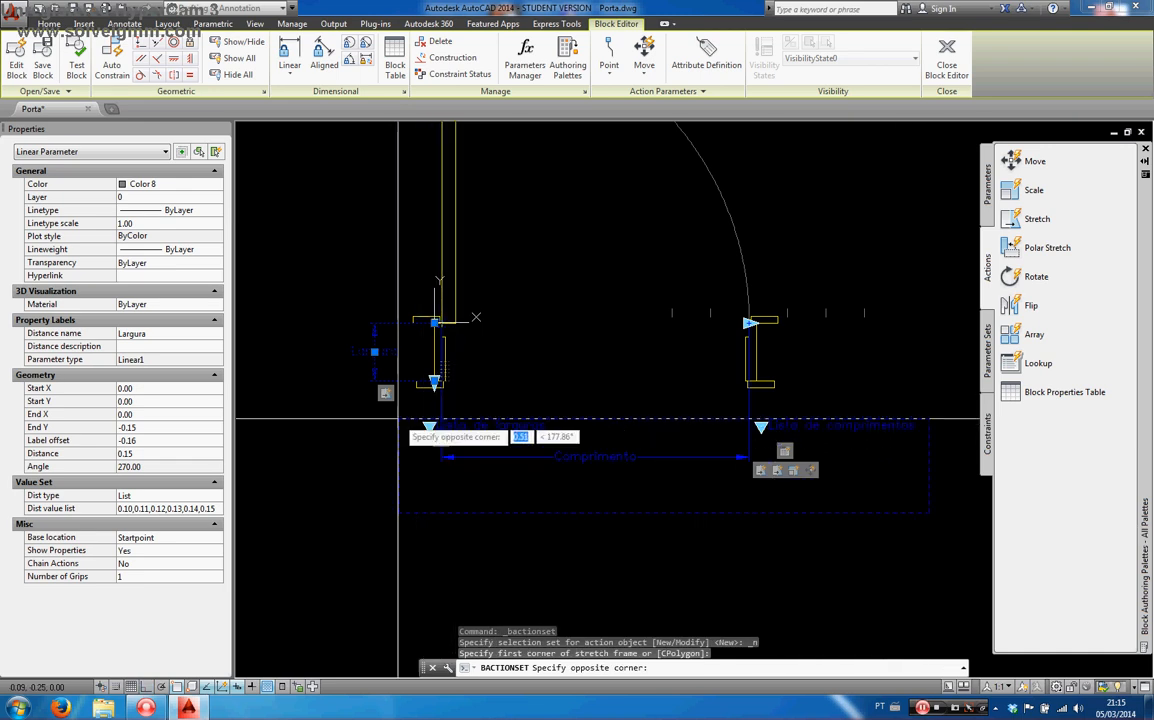
left_click(335, 368)
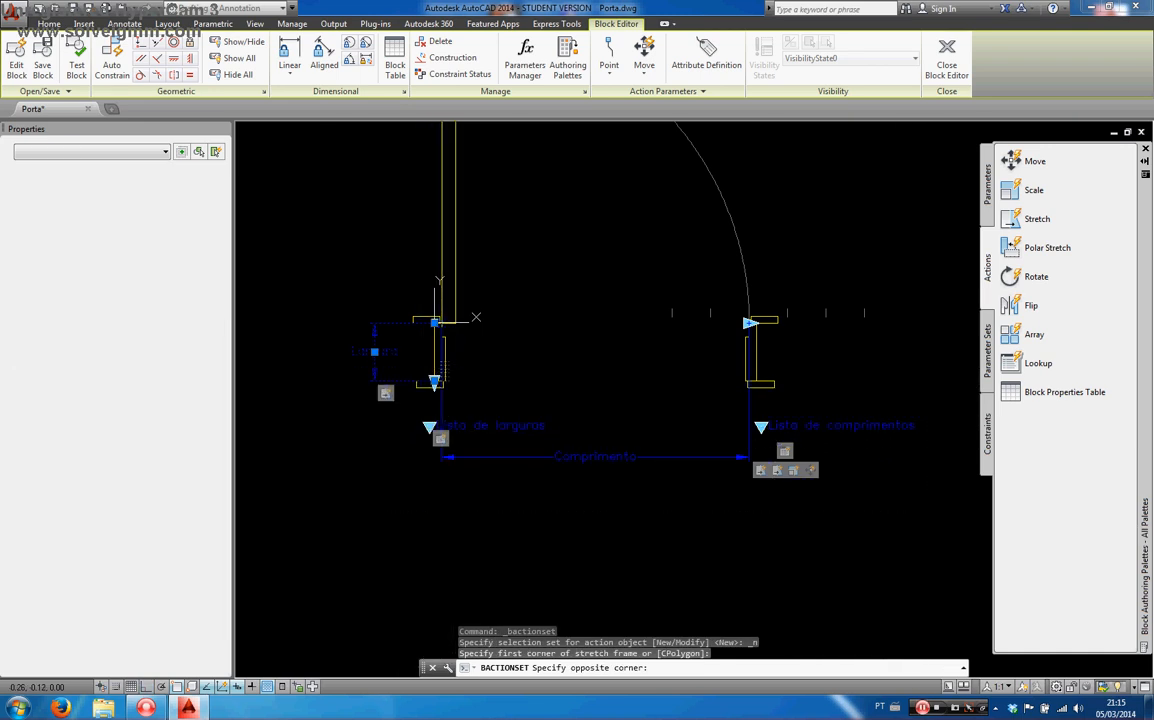
left_click(963, 545)
left_click(281, 366)
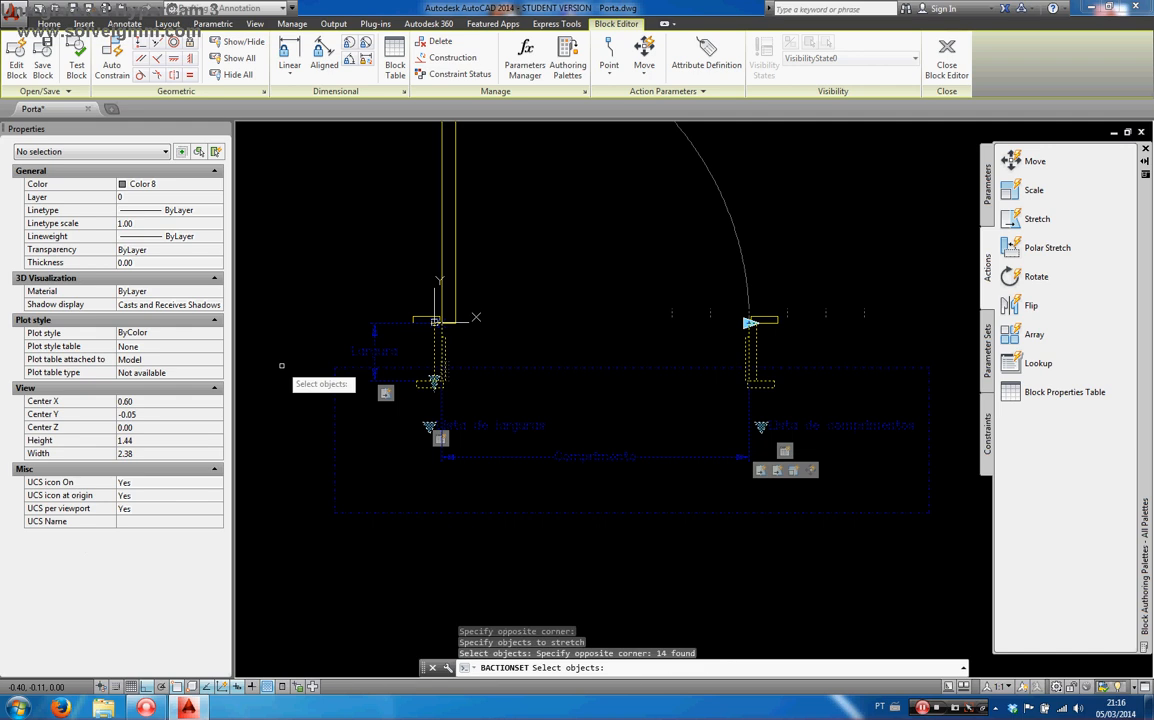
key("Return")
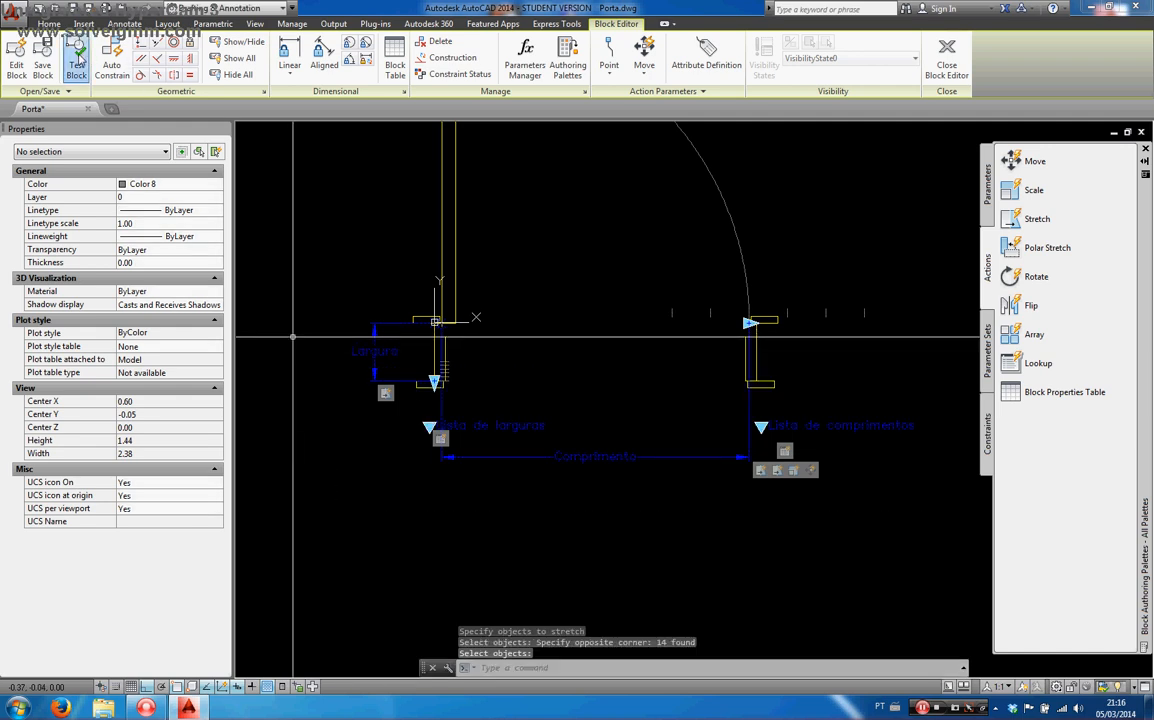
Step: Retest the block by choosing 10 cm and 13 cm from the door's Lista de larguras grip, and reopen the depth list
left_click(77, 62)
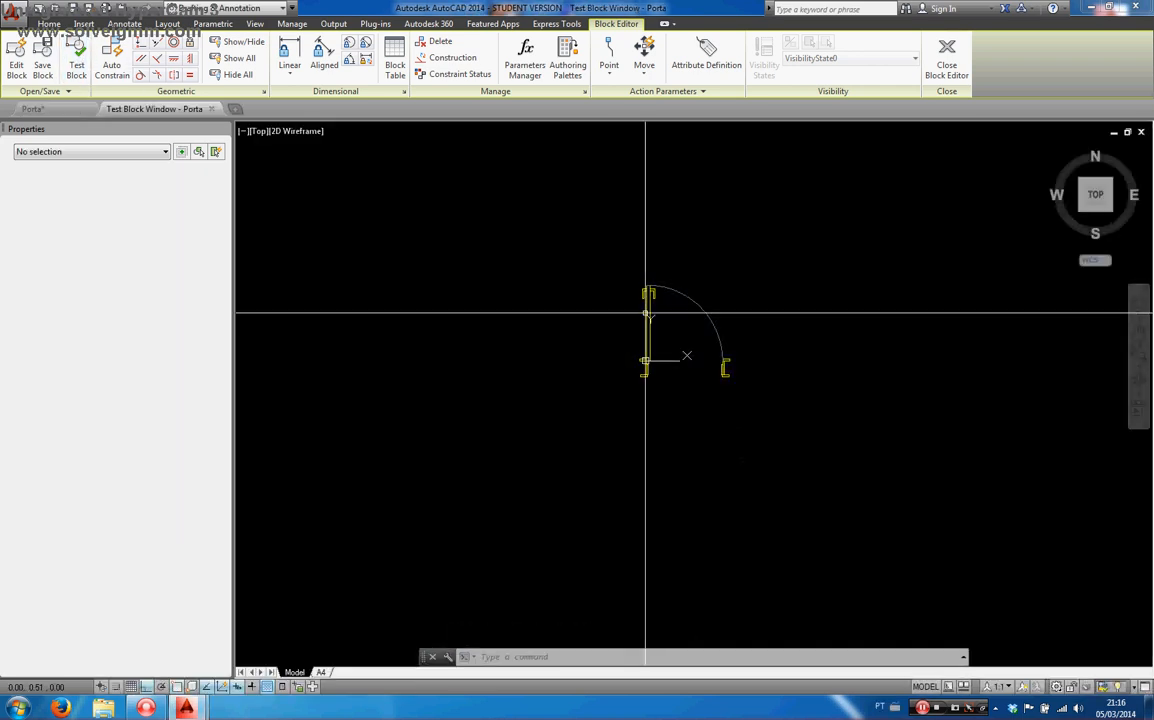
left_click(646, 305)
scroll(628, 378, "up", 5)
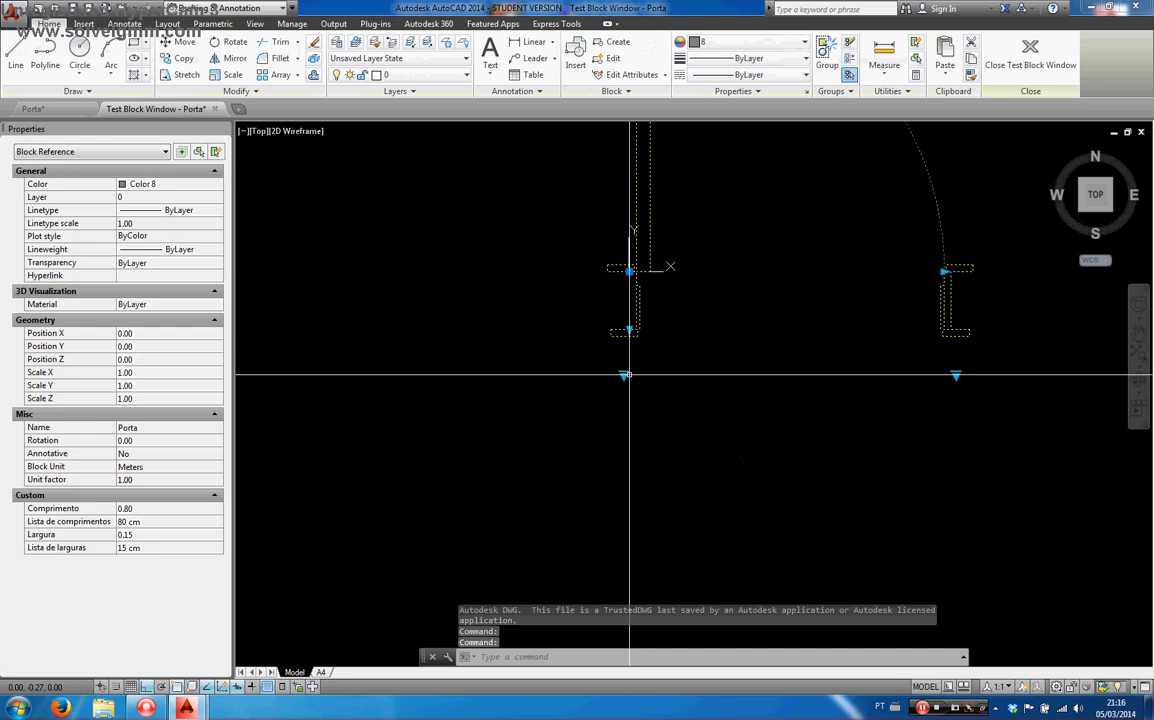
left_click(623, 375)
left_click(636, 386)
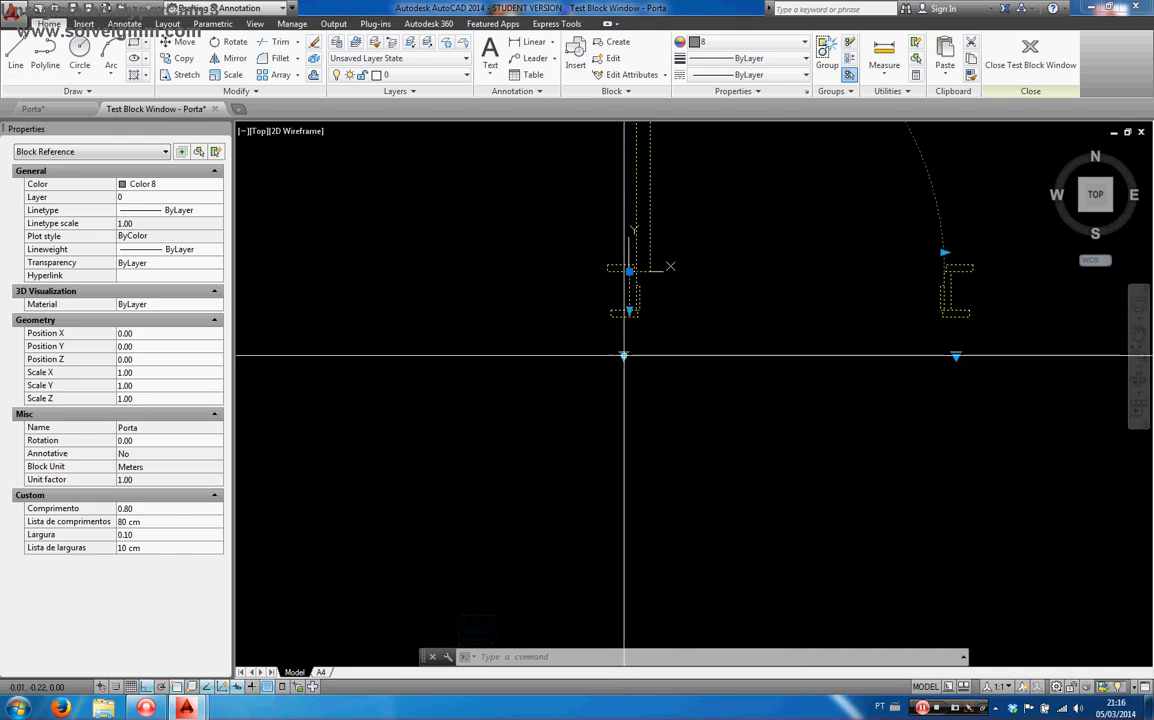
left_click(623, 356)
left_click(635, 408)
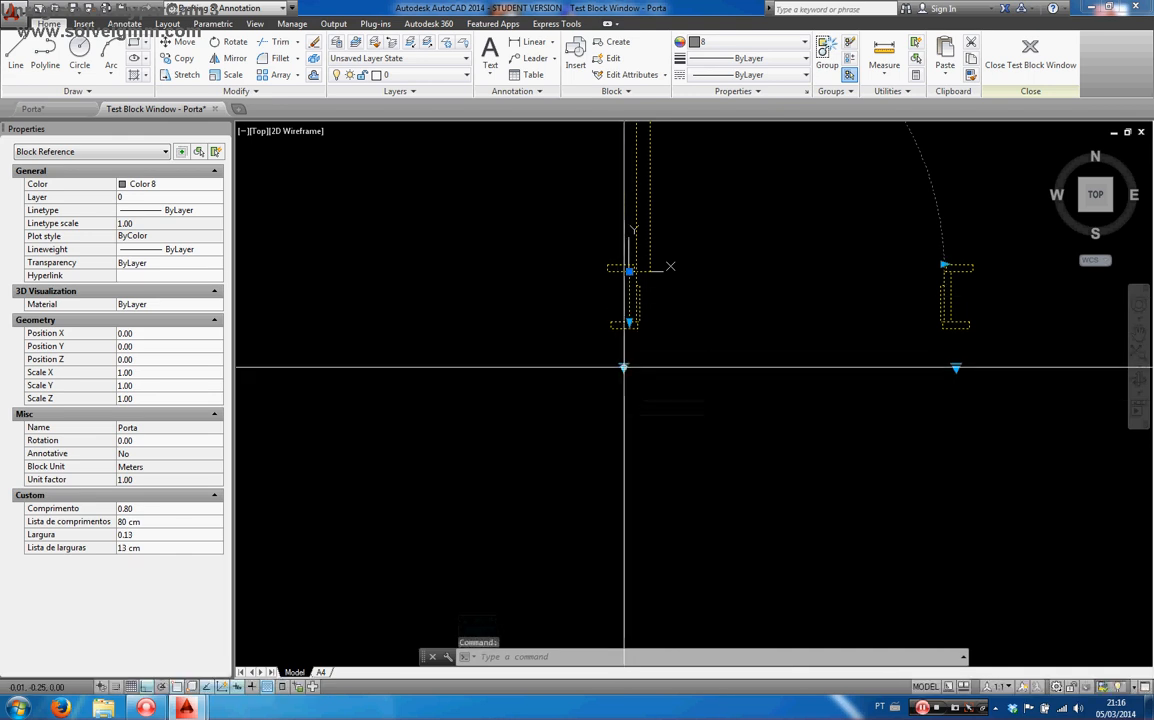
left_click(625, 368)
left_click(623, 368)
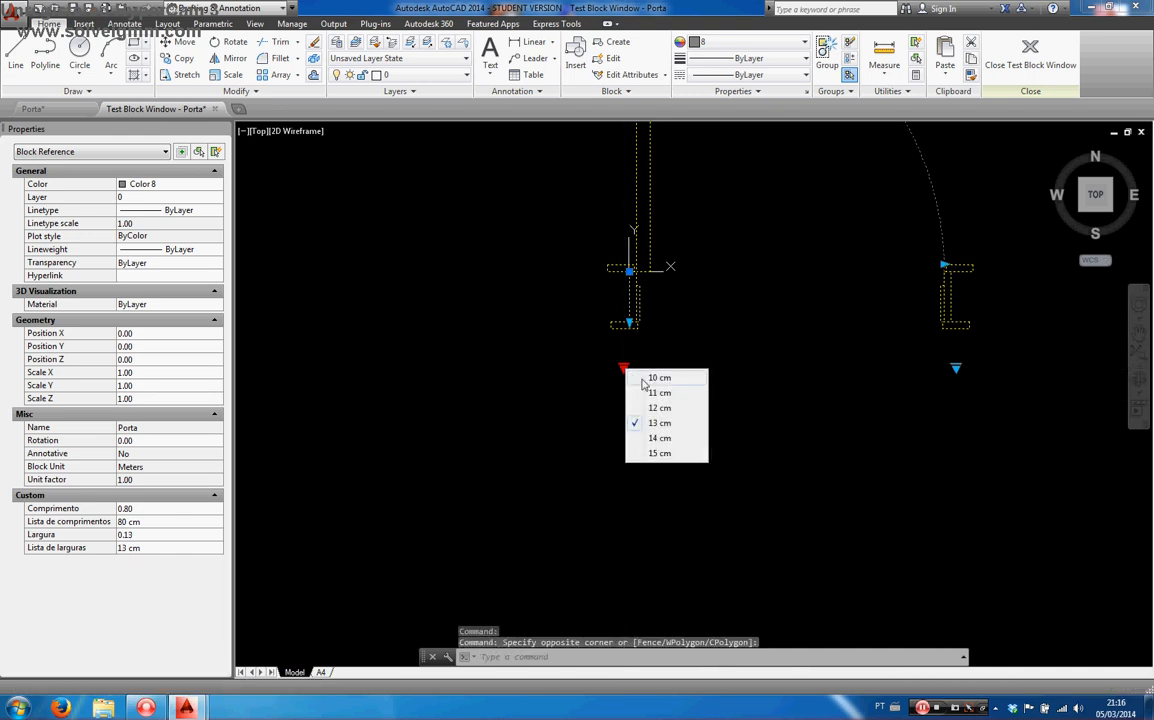
Step: Set the test door's Lista de larguras to 10 cm and close the block test
left_click(655, 378)
left_click(1009, 60)
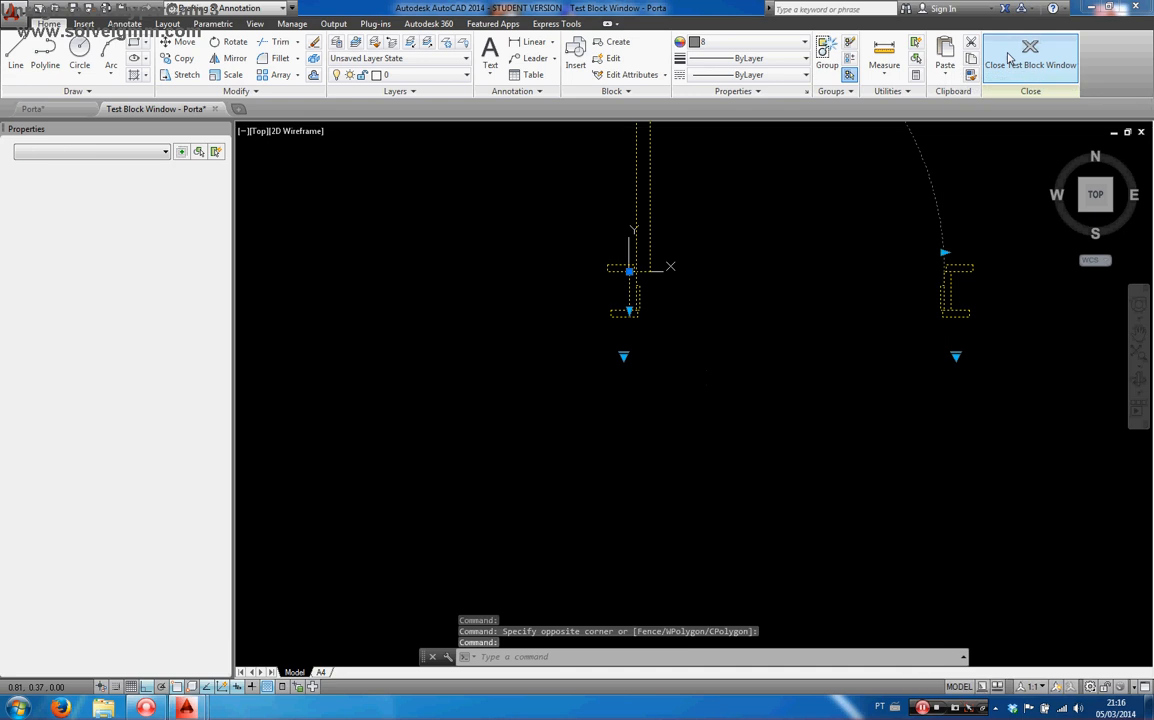
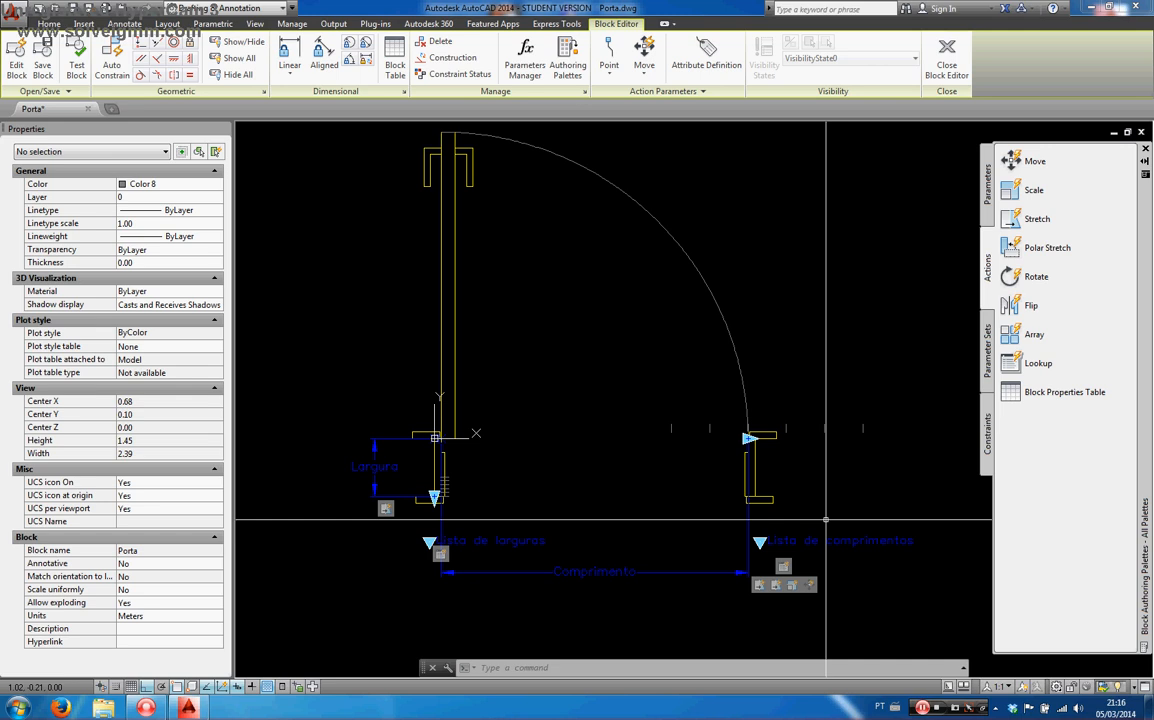
Step: Start a Flip parameter with a vertical reflection line, about 0.11 long, rising from the point midway between the two door jambs' midpoints
left_click(987, 185)
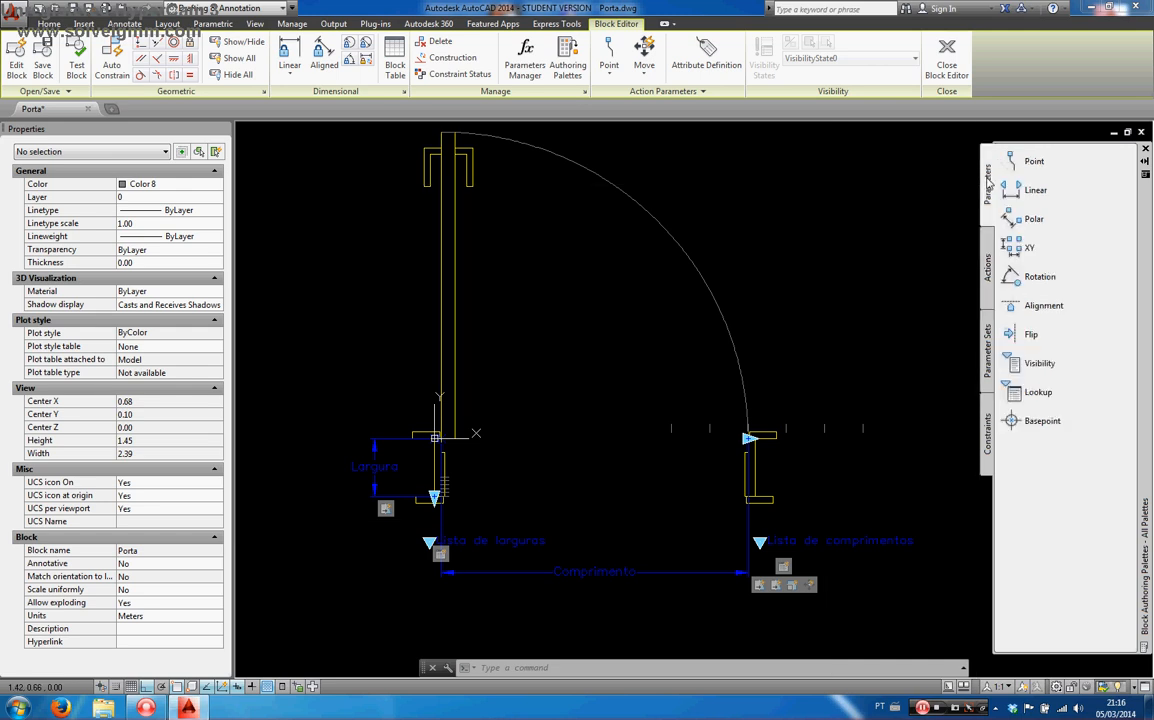
left_click(1030, 336)
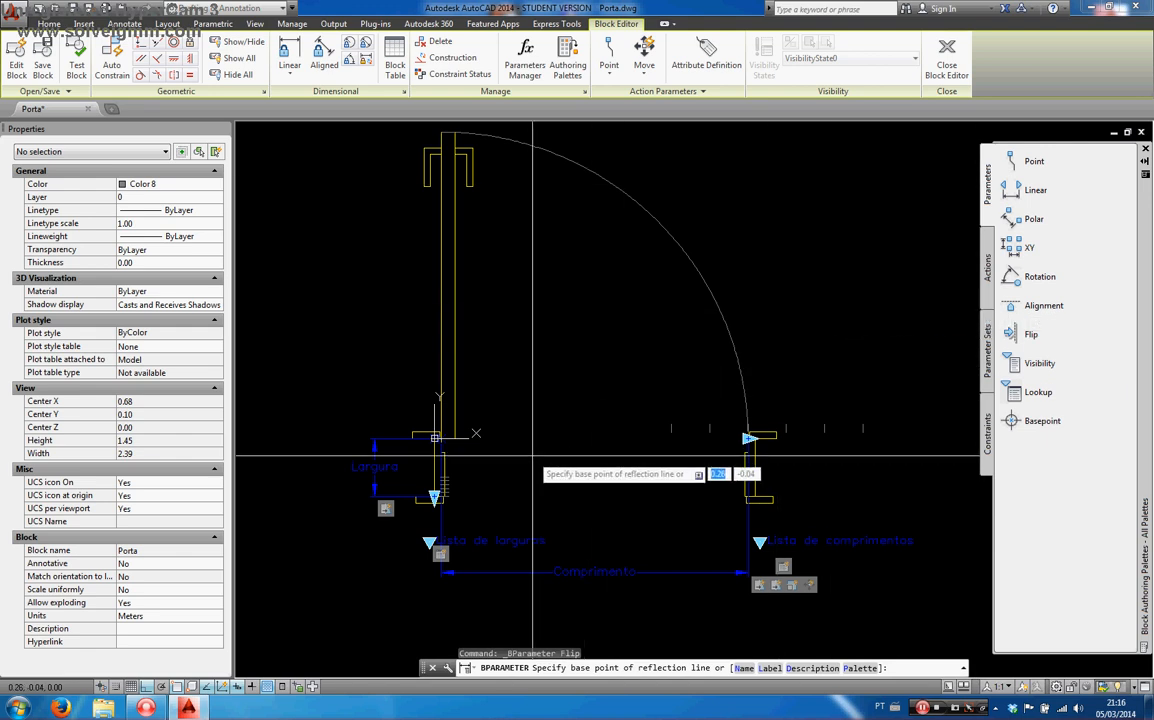
right_click(544, 338, "shift")
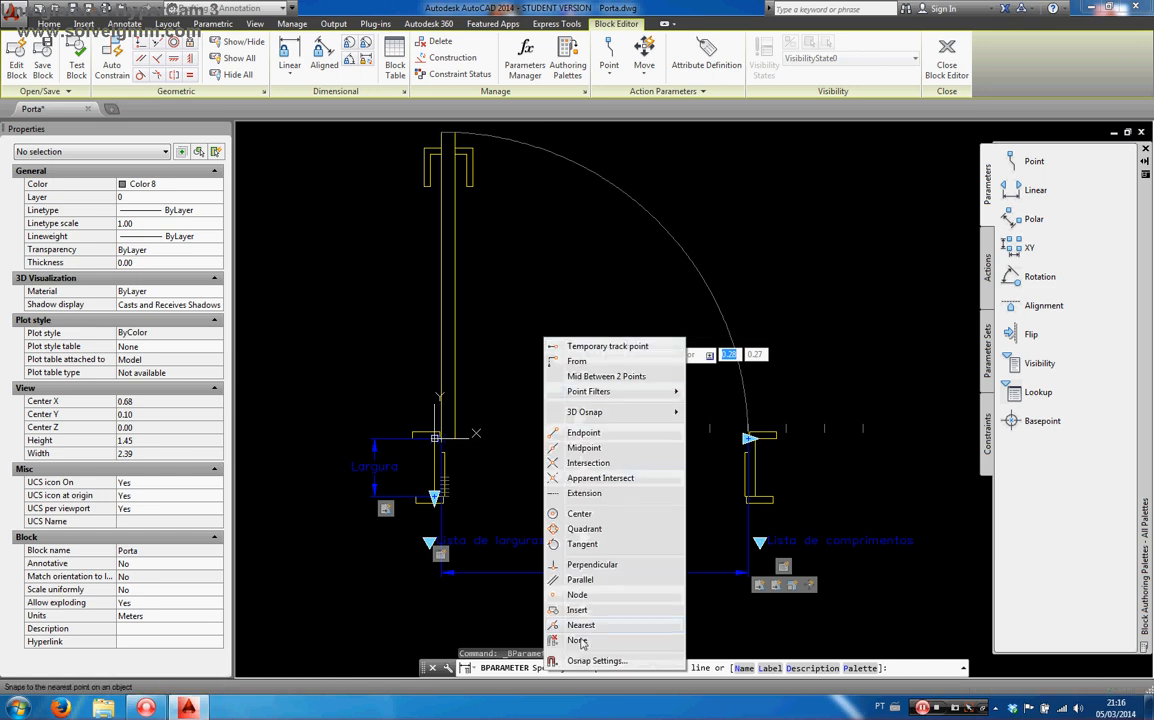
left_click(602, 377)
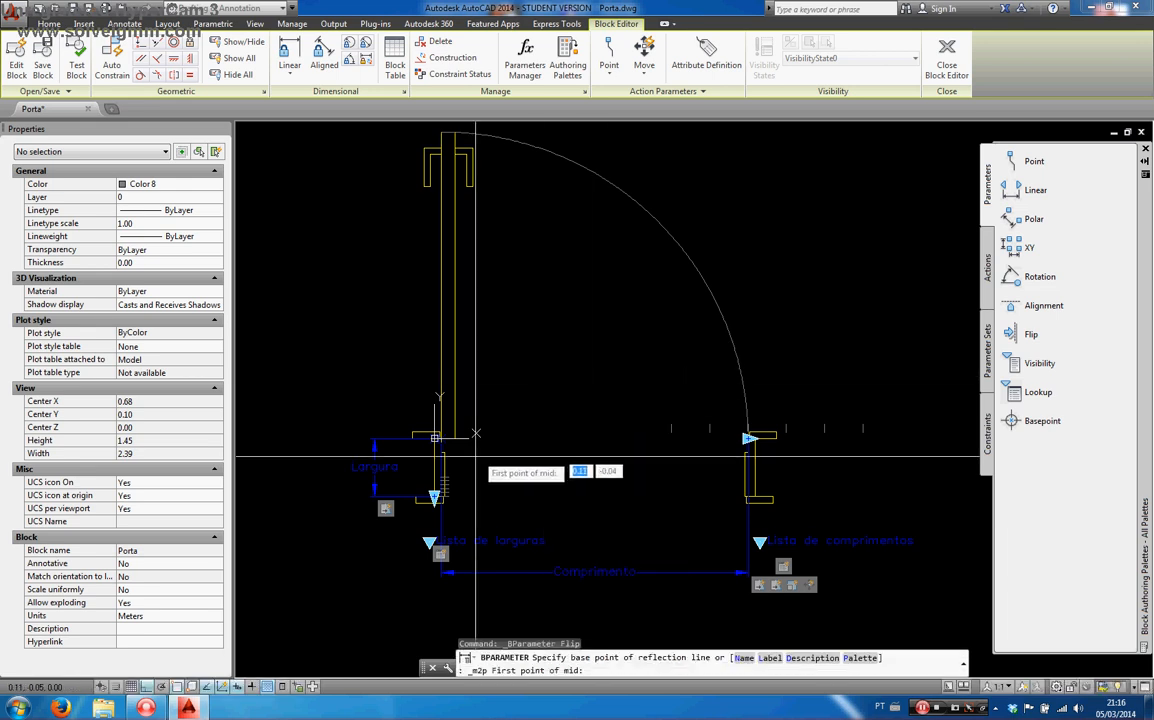
left_click(435, 467)
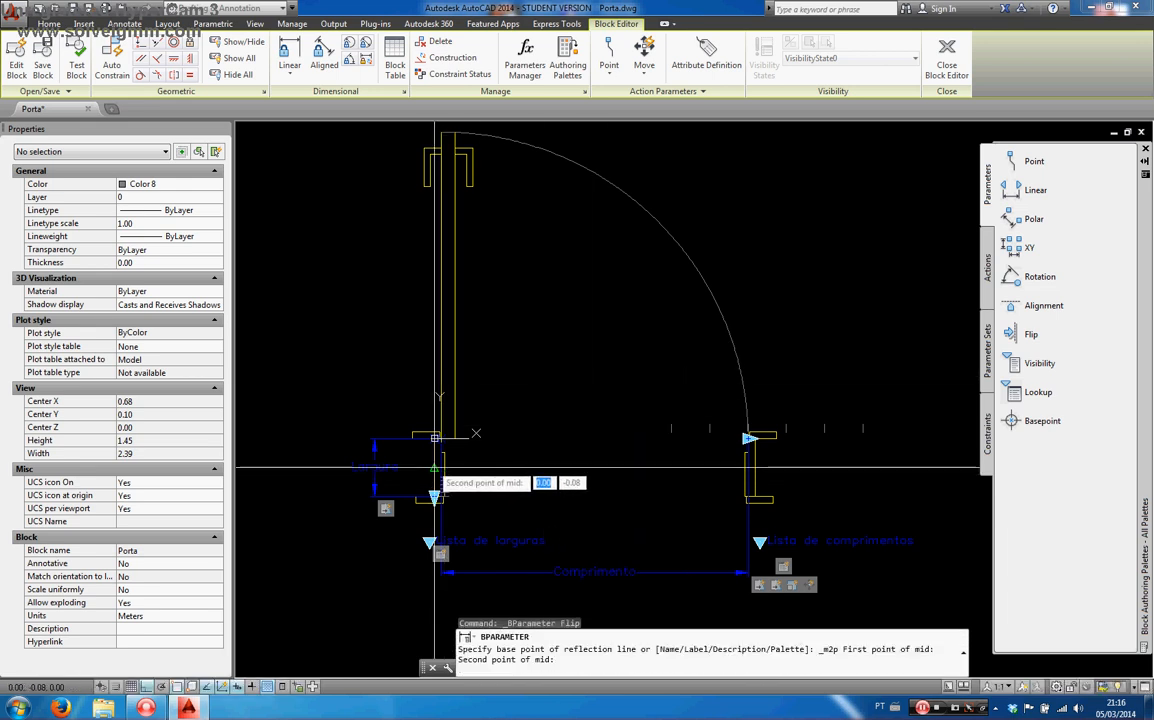
left_click(749, 467)
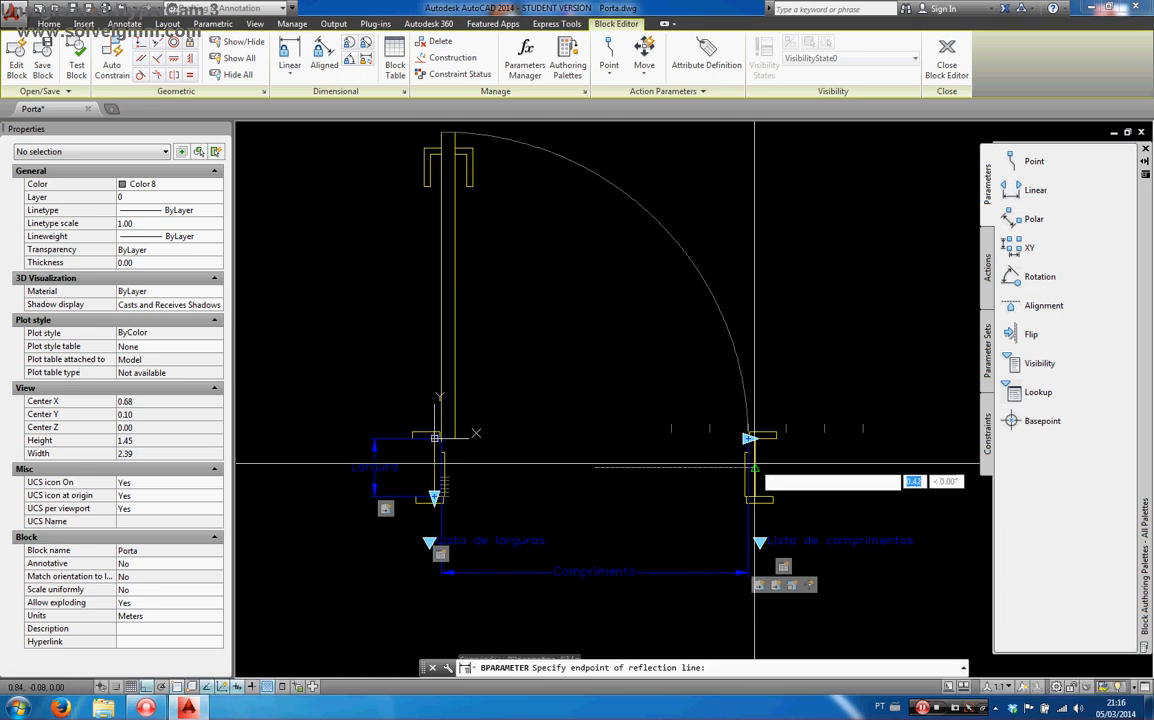
left_click(602, 428)
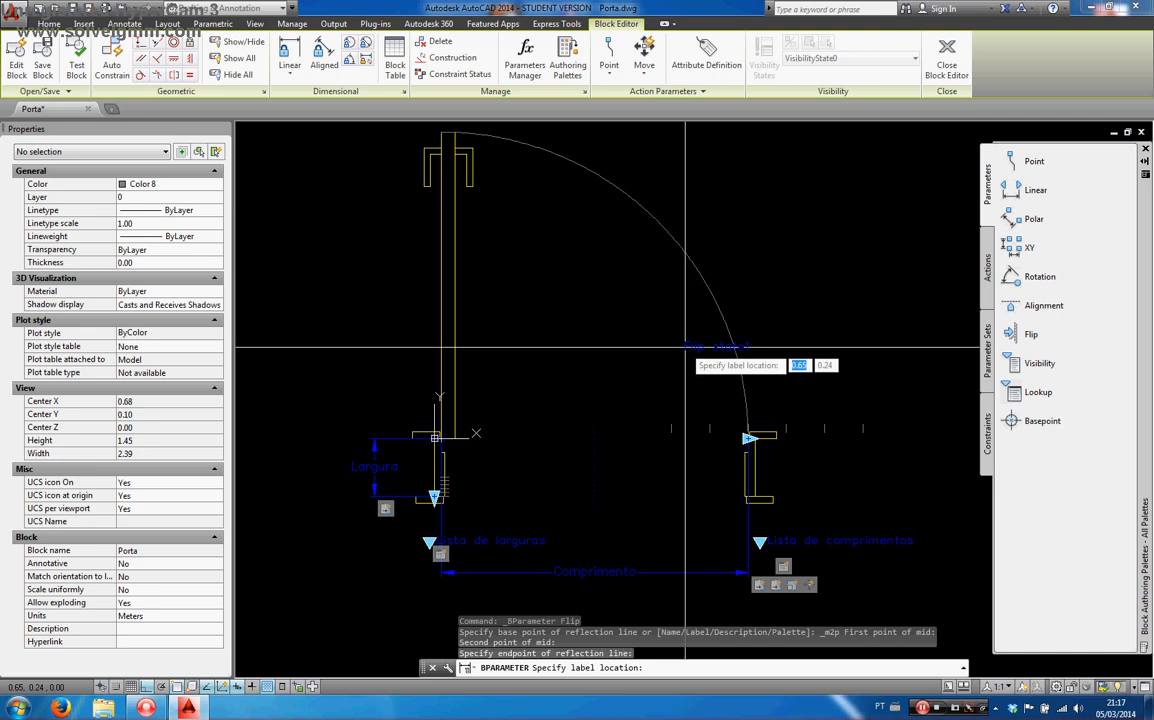
Step: Place the flip parameter's label midway between the midpoints of the two door jambs
right_click(568, 370, "shift")
left_click(620, 391)
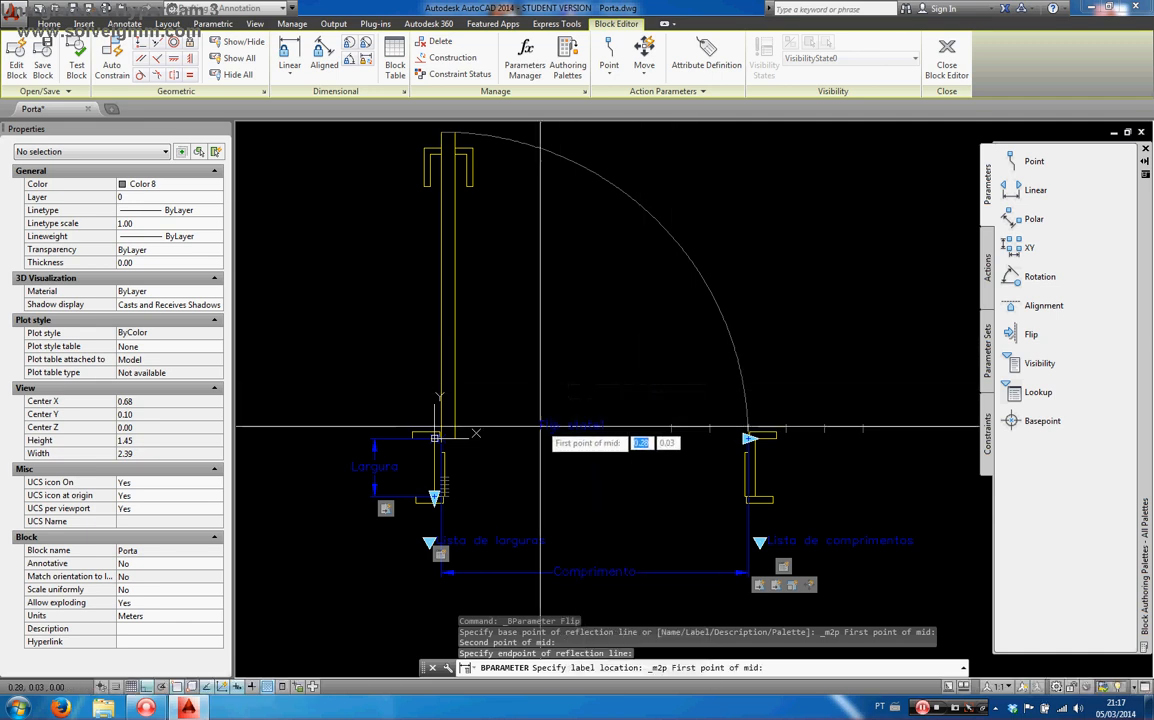
left_click(443, 465)
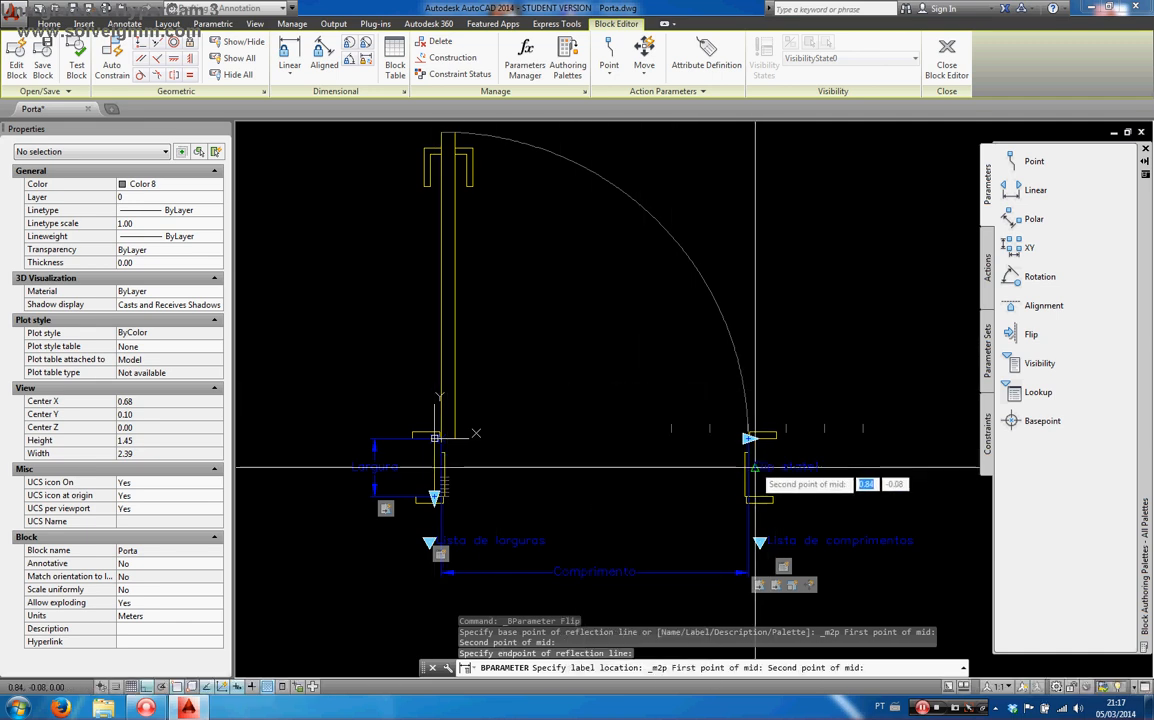
left_click(745, 465)
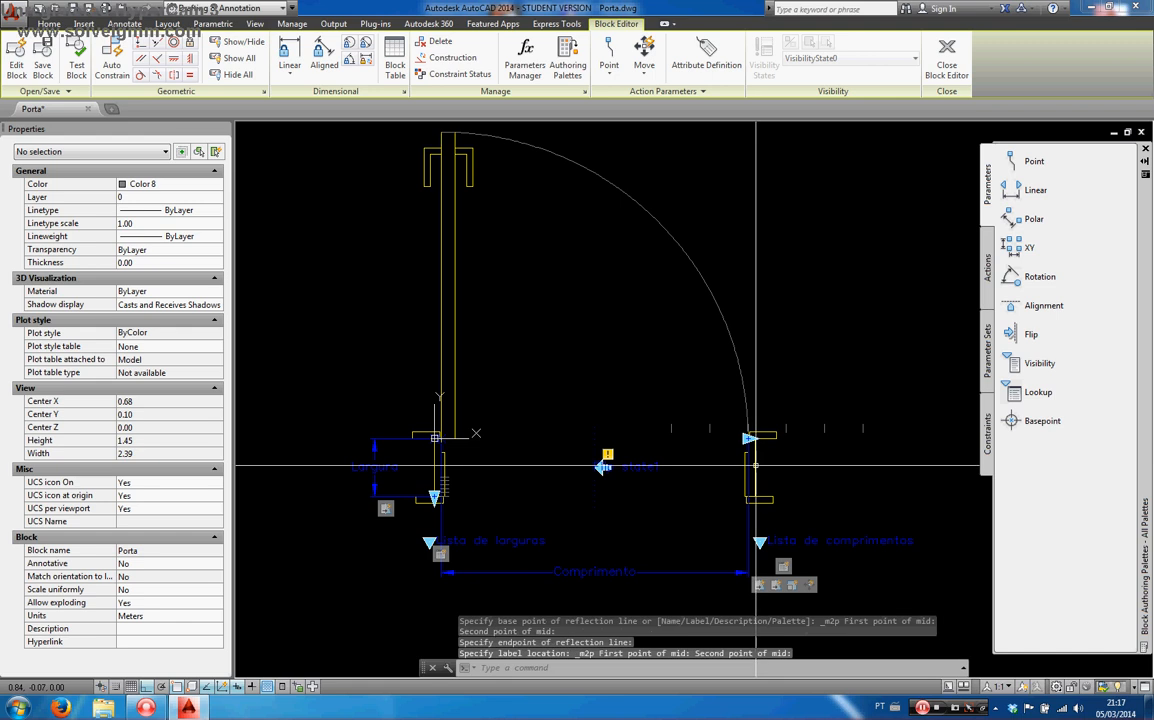
key("Escape")
Step: Rename the new flip parameter to "Esquerda / Direita"
left_click(636, 470)
right_click(636, 470)
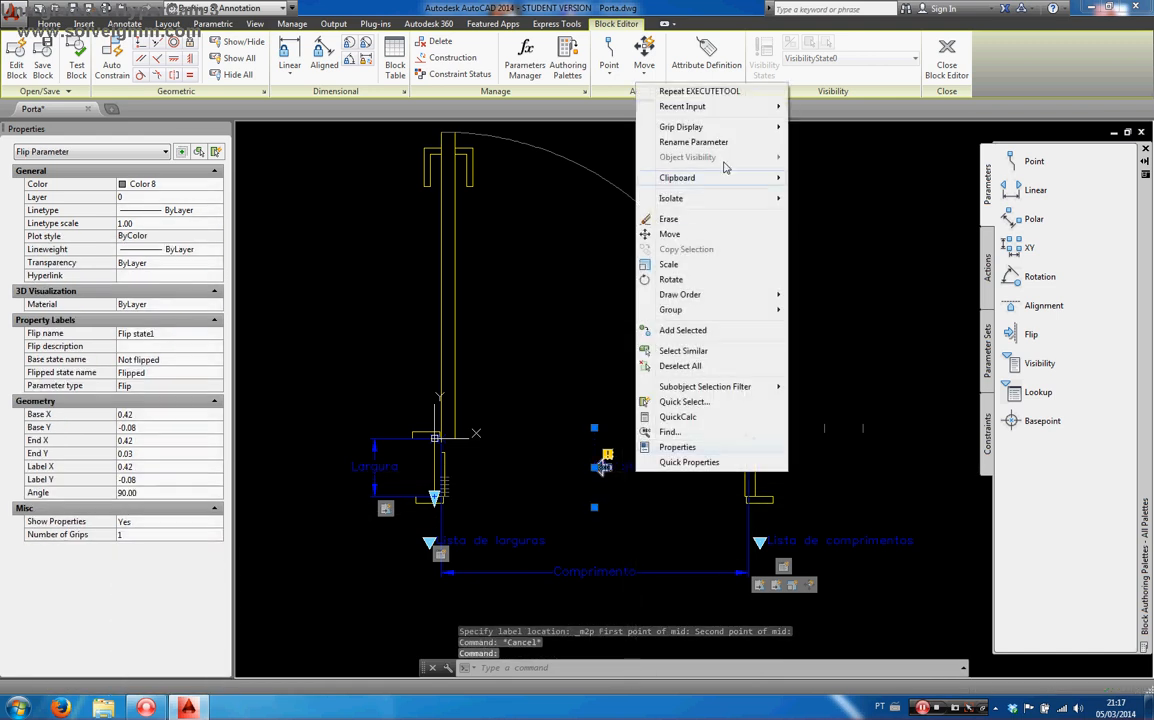
left_click(705, 143)
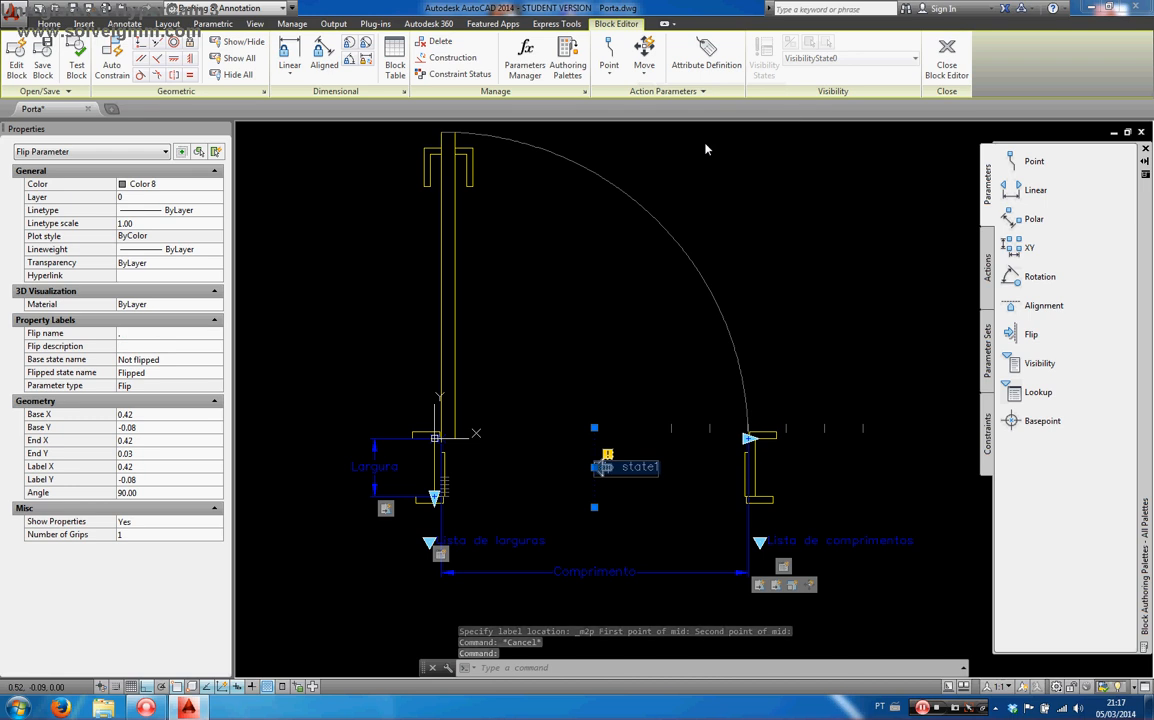
type("Esquerda / Direi")
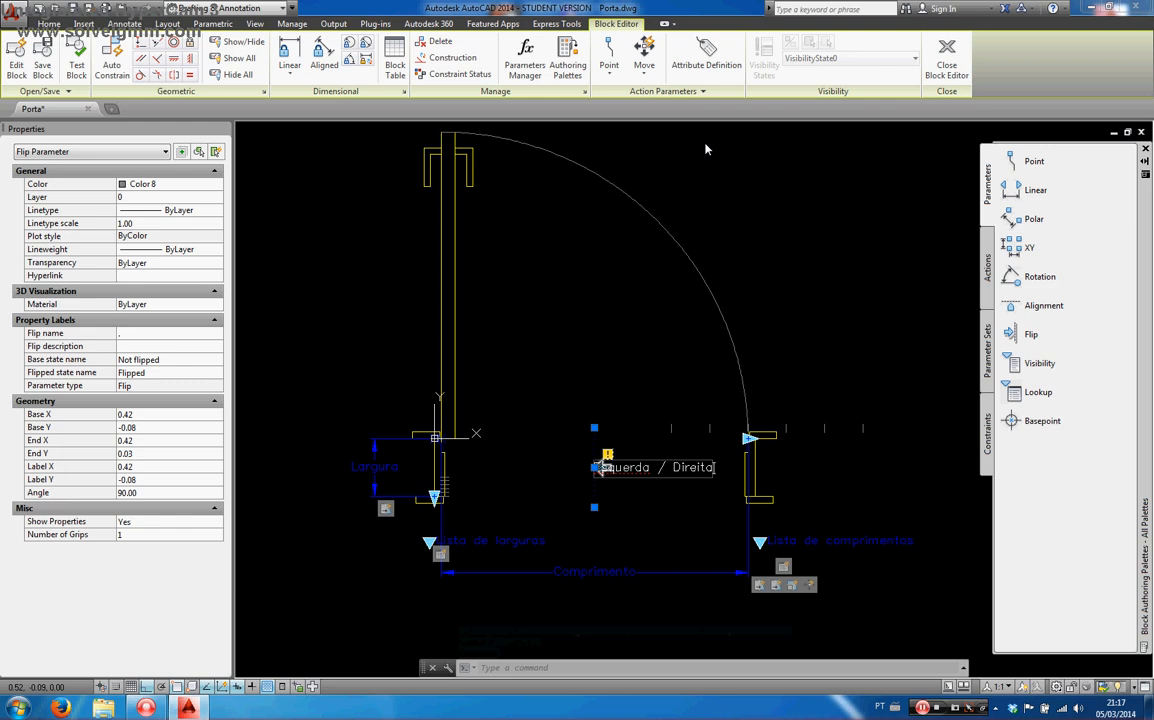
key("Return")
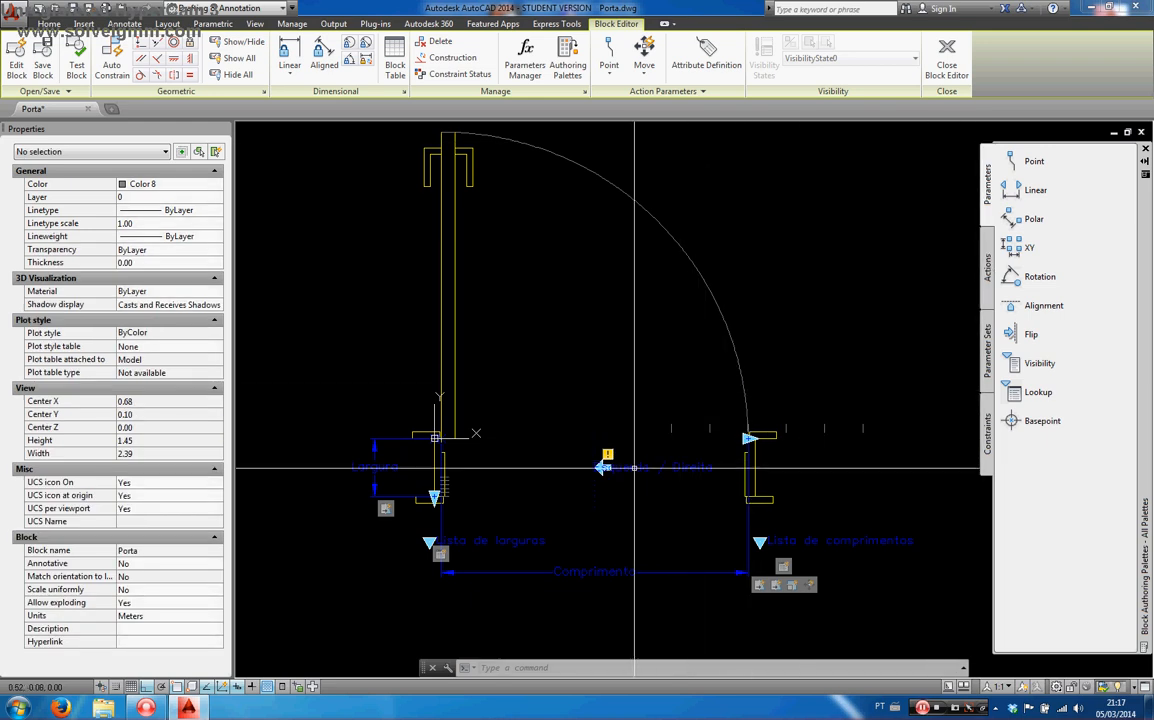
Step: Add a Flip action to the Esquerda / Direita parameter, with all objects as its selection set
left_click(988, 265)
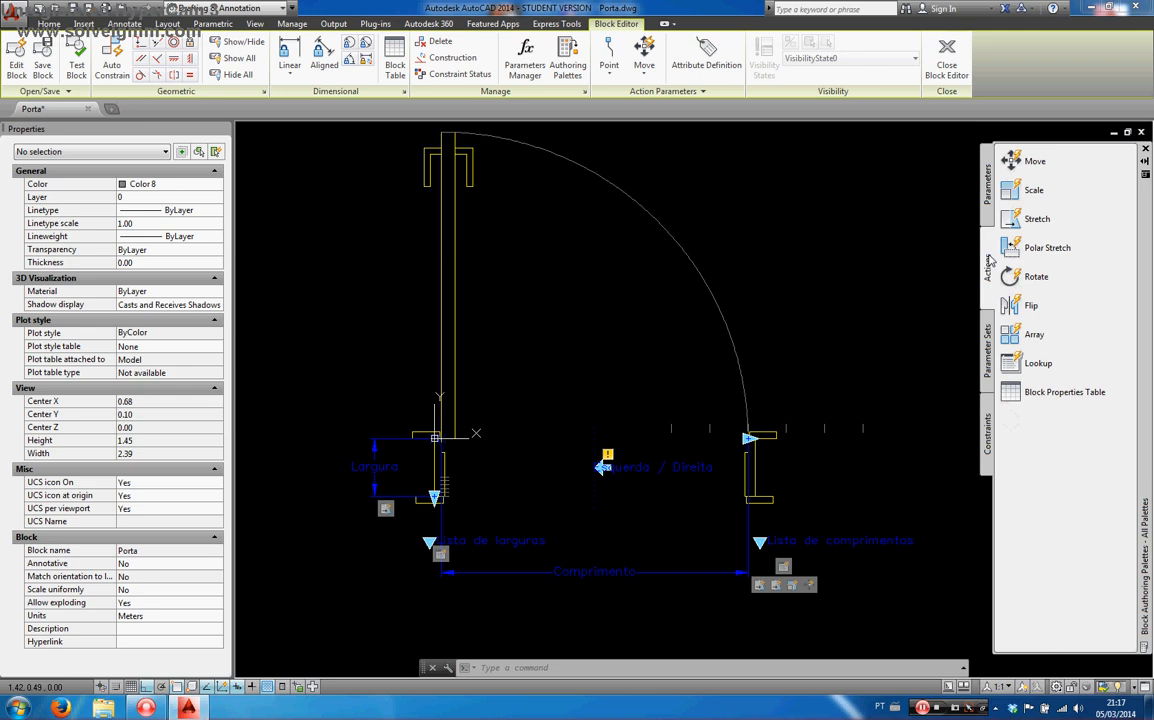
left_click(1027, 306)
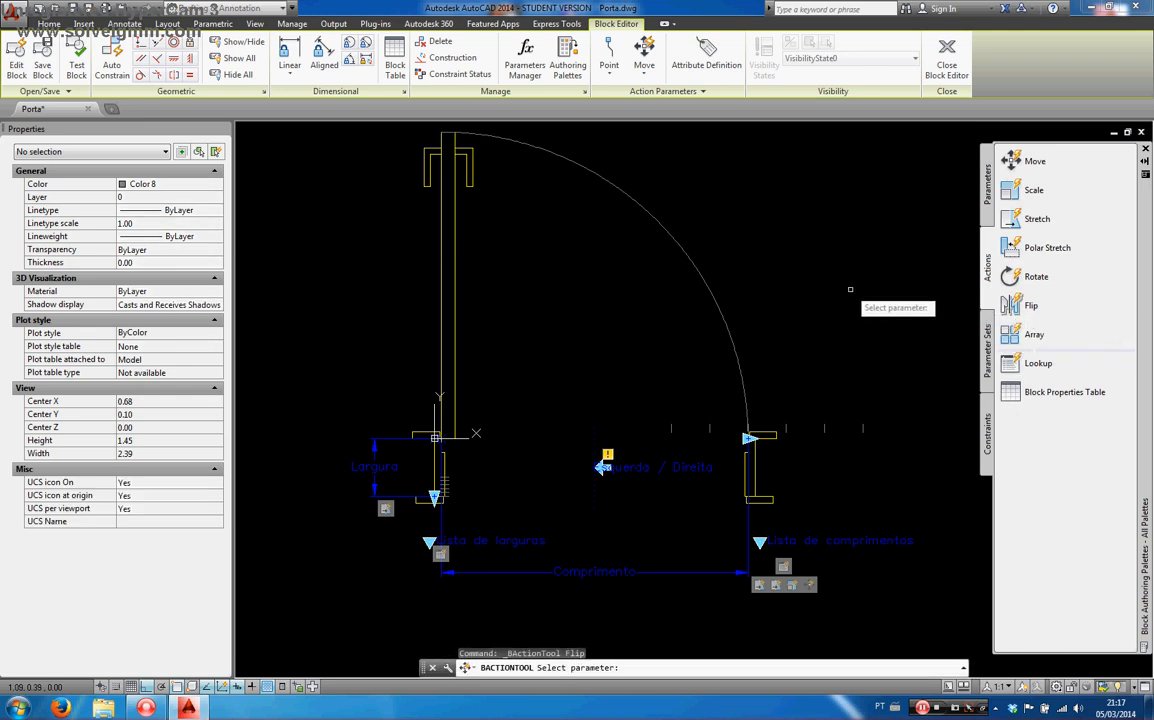
left_click(635, 468)
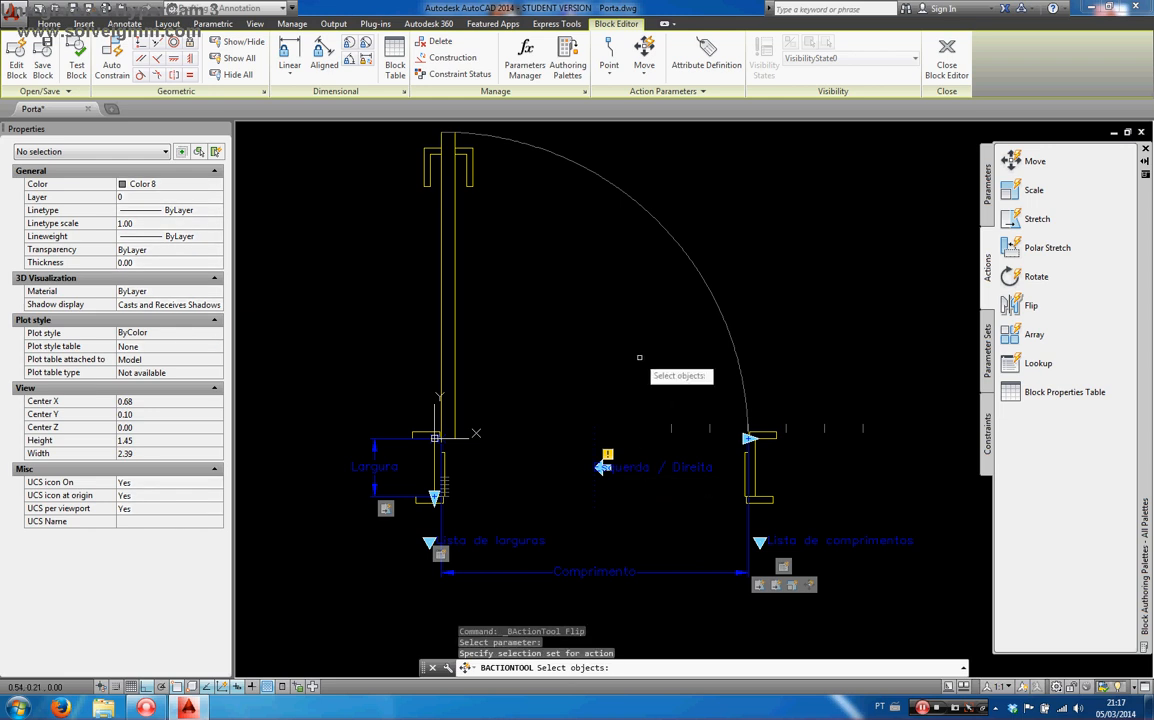
type("all")
key("Return")
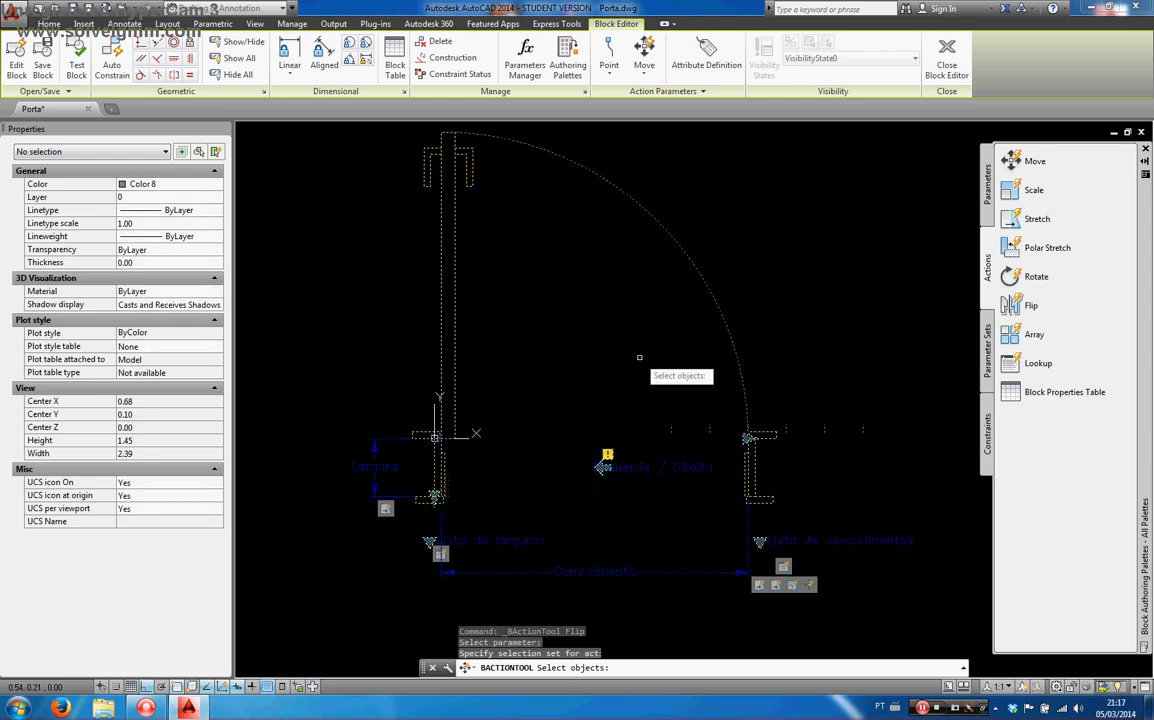
key("Return")
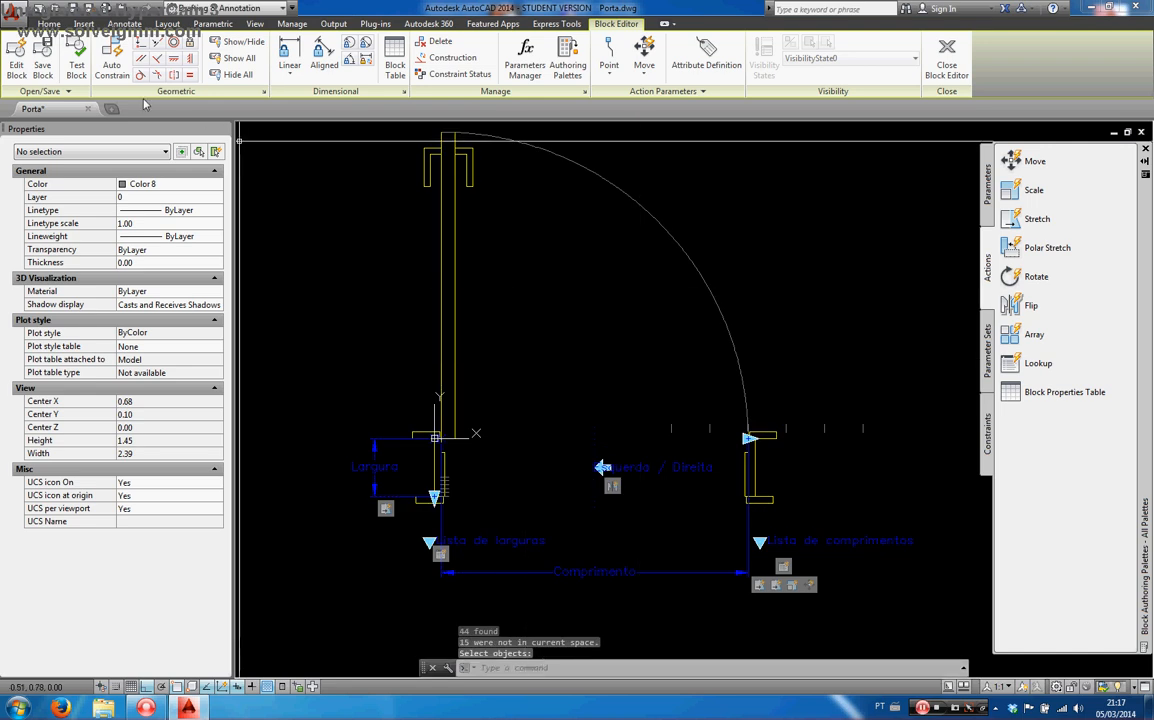
Step: Test the block by flipping the door back and forth with its Esquerda / Direita control, ending with it not flipped
left_click(76, 65)
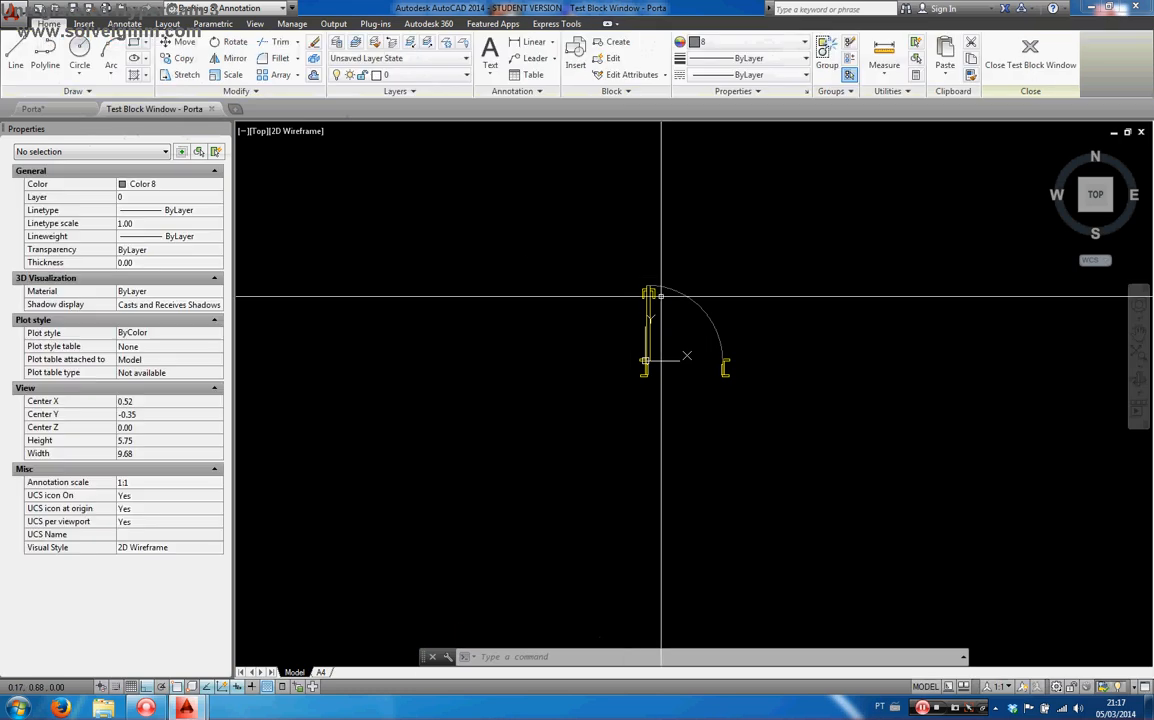
left_click(651, 293)
scroll(682, 381, "up", 2)
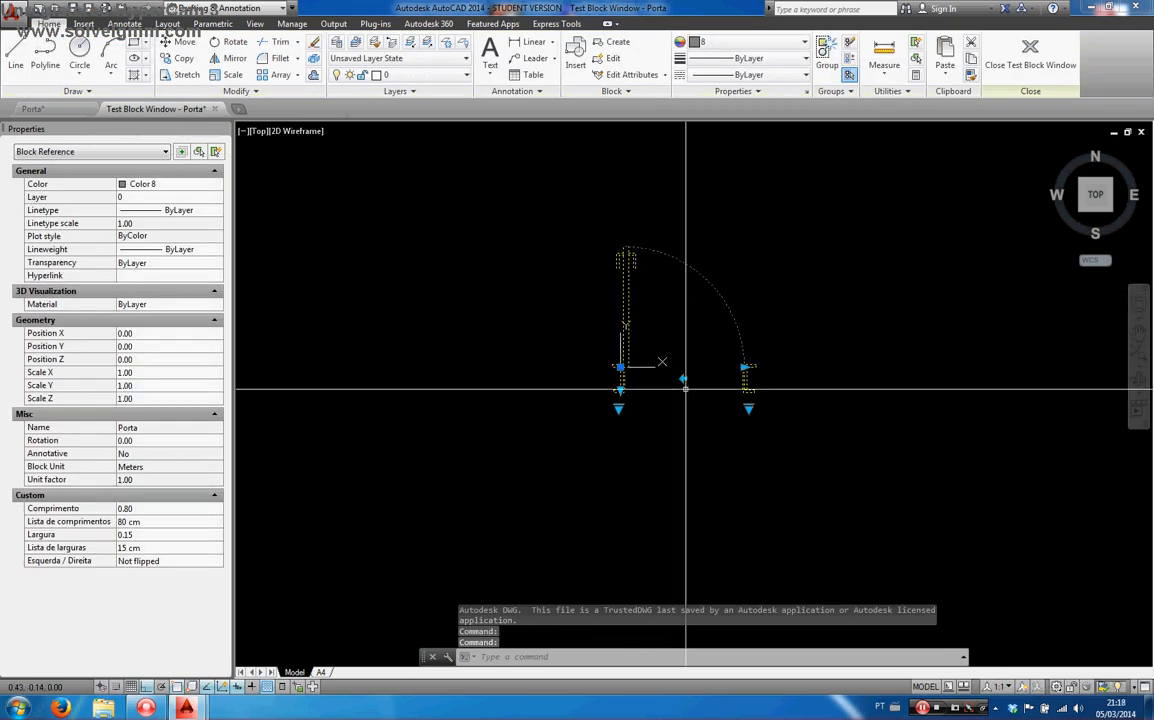
left_click(683, 380)
left_click(683, 380)
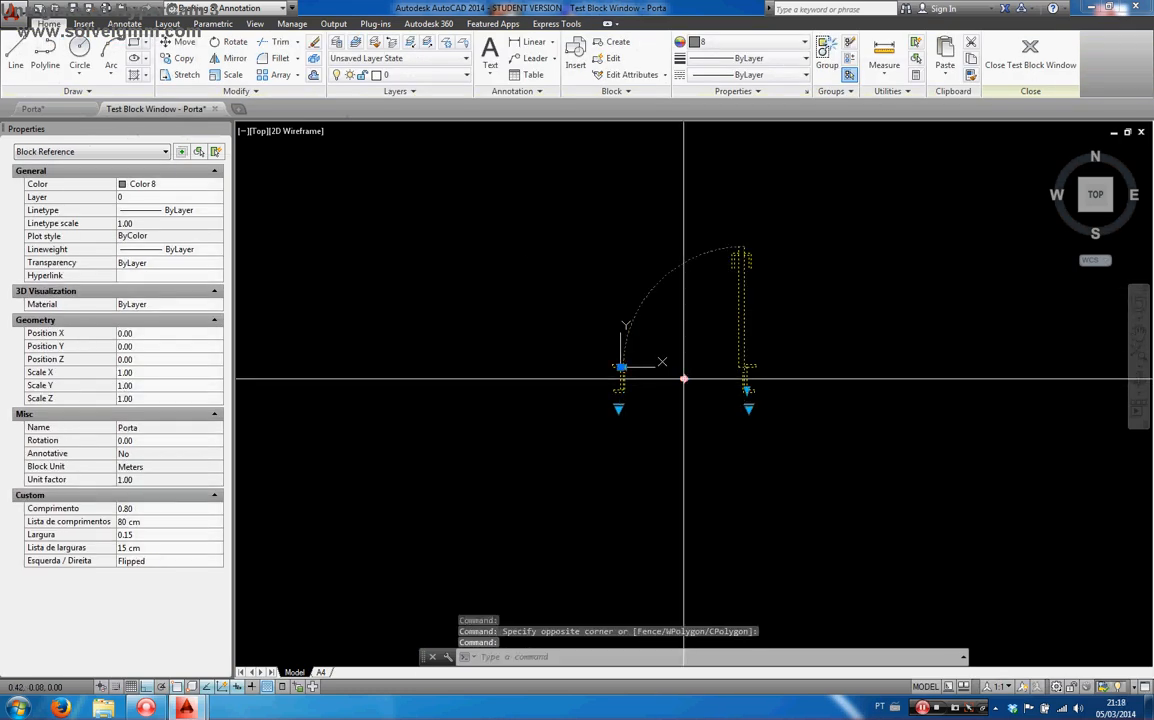
scroll(683, 380, "up", 1)
left_click(682, 380)
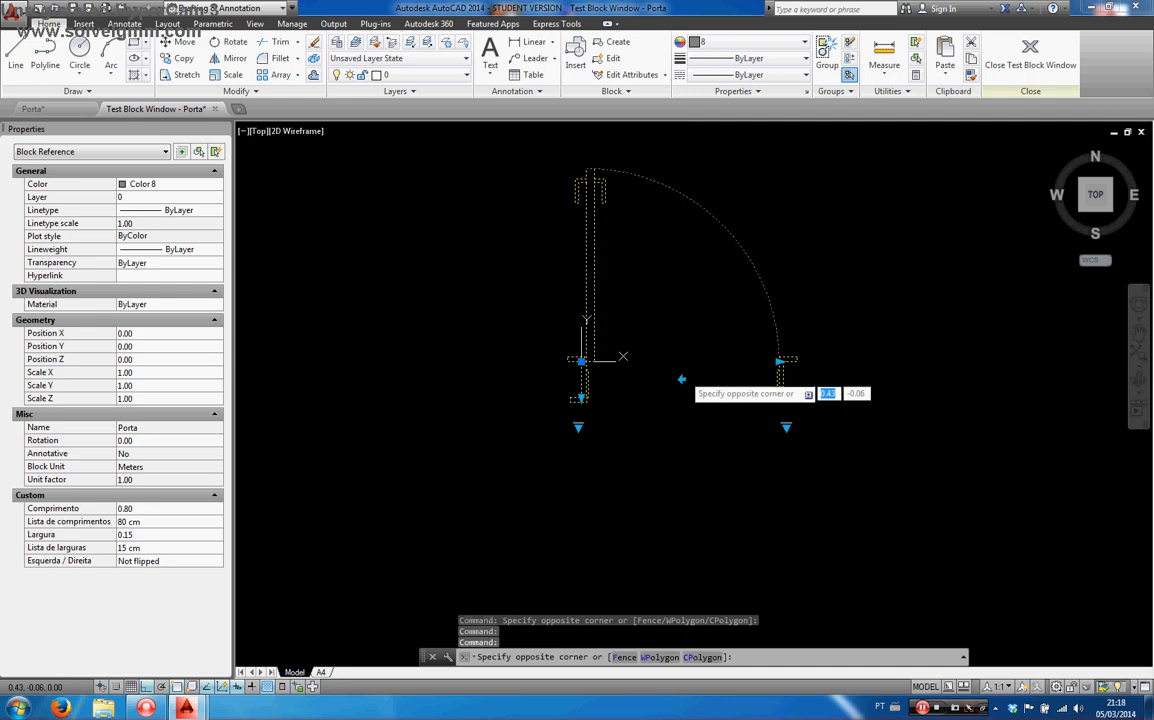
left_click(682, 380)
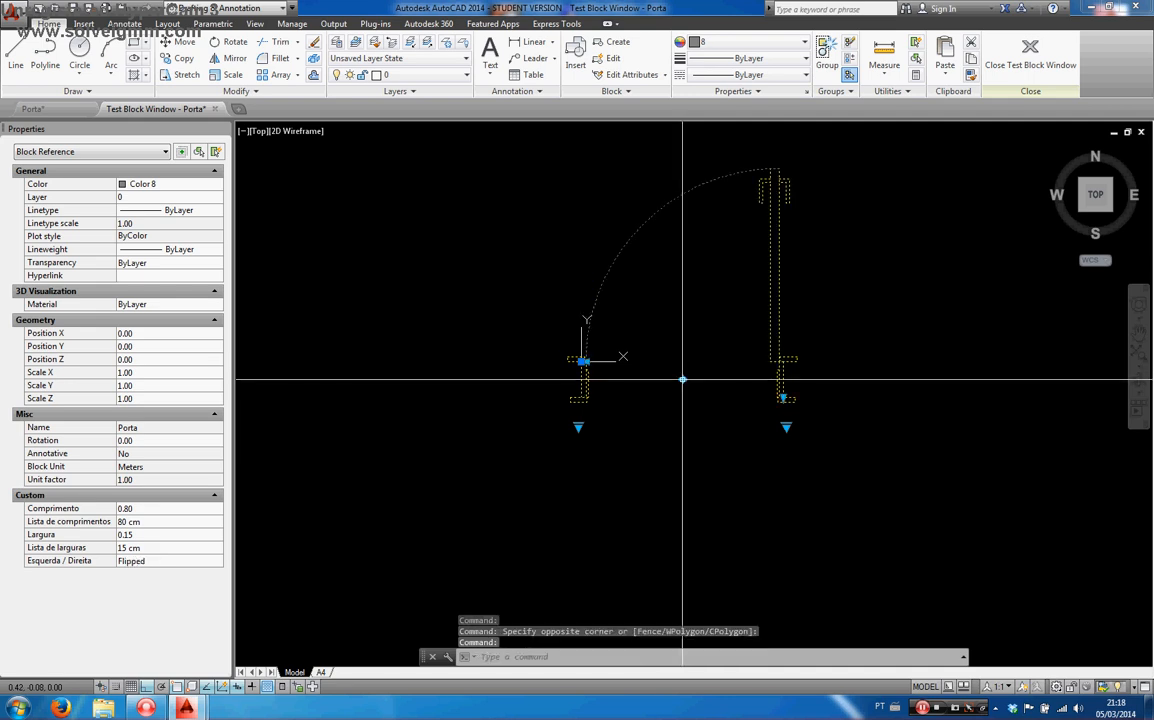
left_click(682, 380)
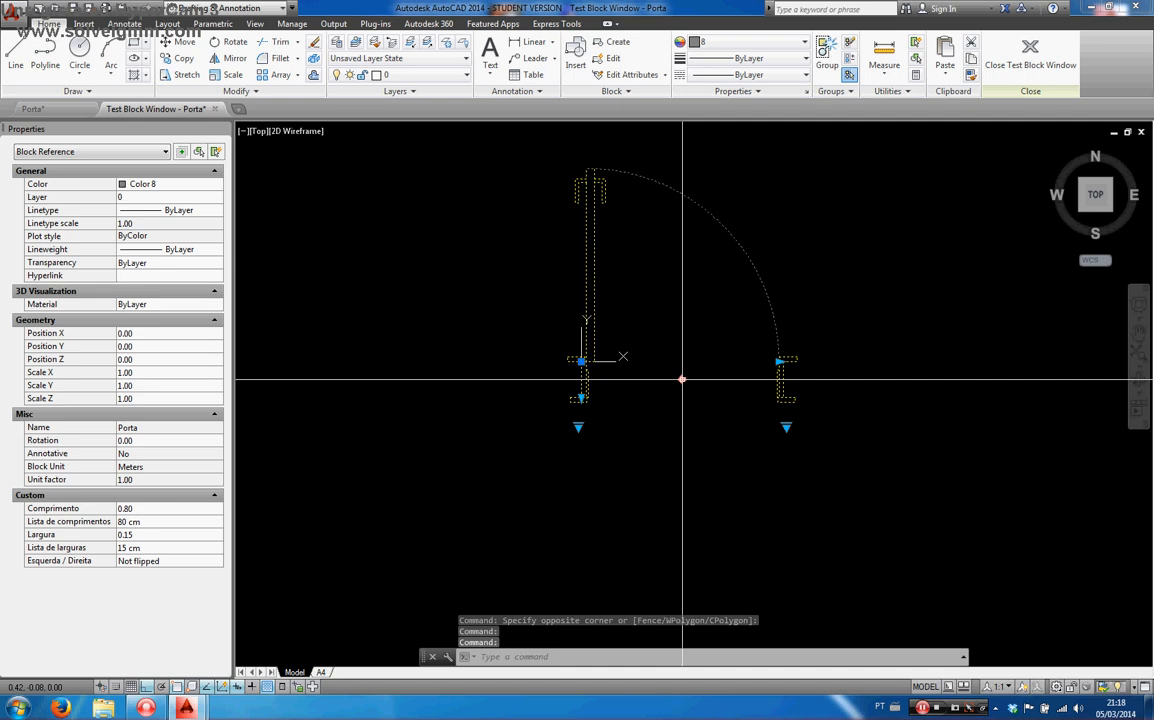
scroll(682, 380, "up", 2)
scroll(677, 391, "down", 2)
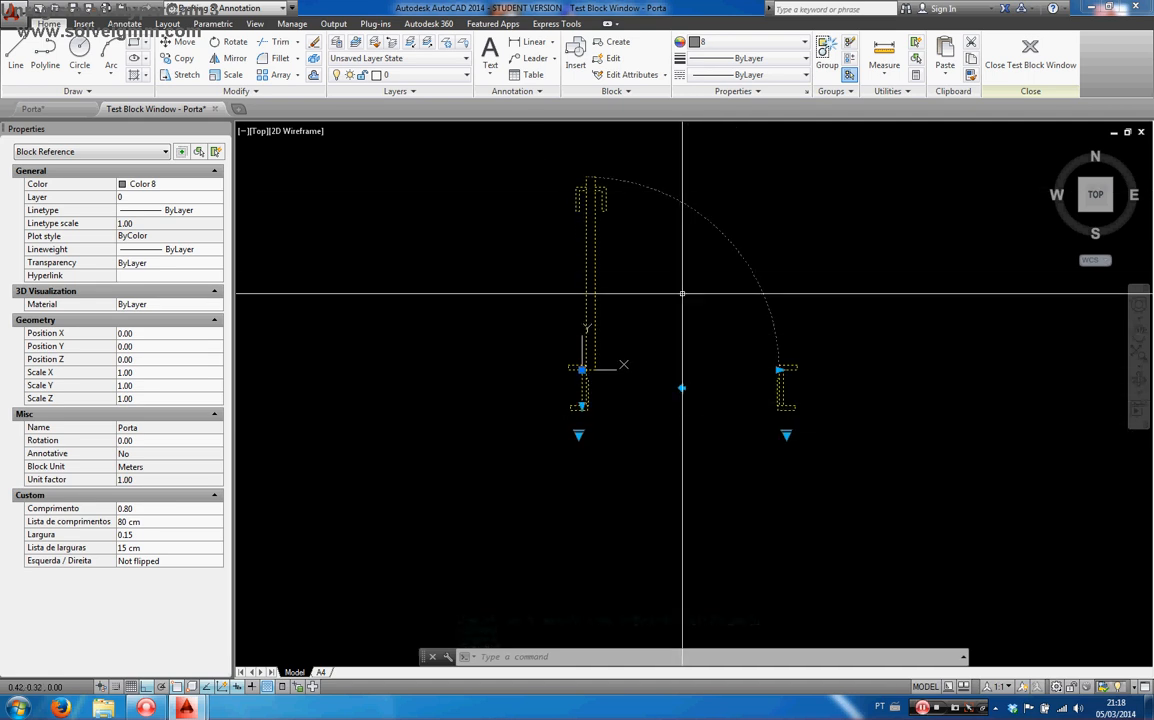
left_click(682, 388)
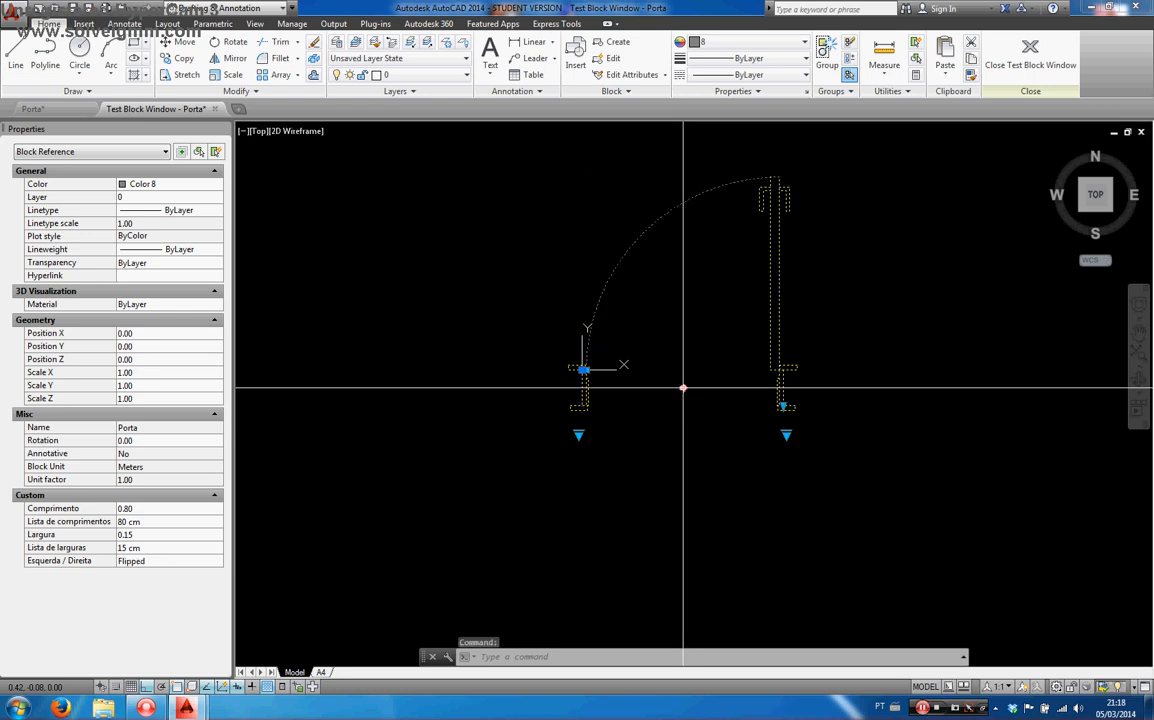
left_click(682, 388)
left_click(682, 388)
left_click(682, 388)
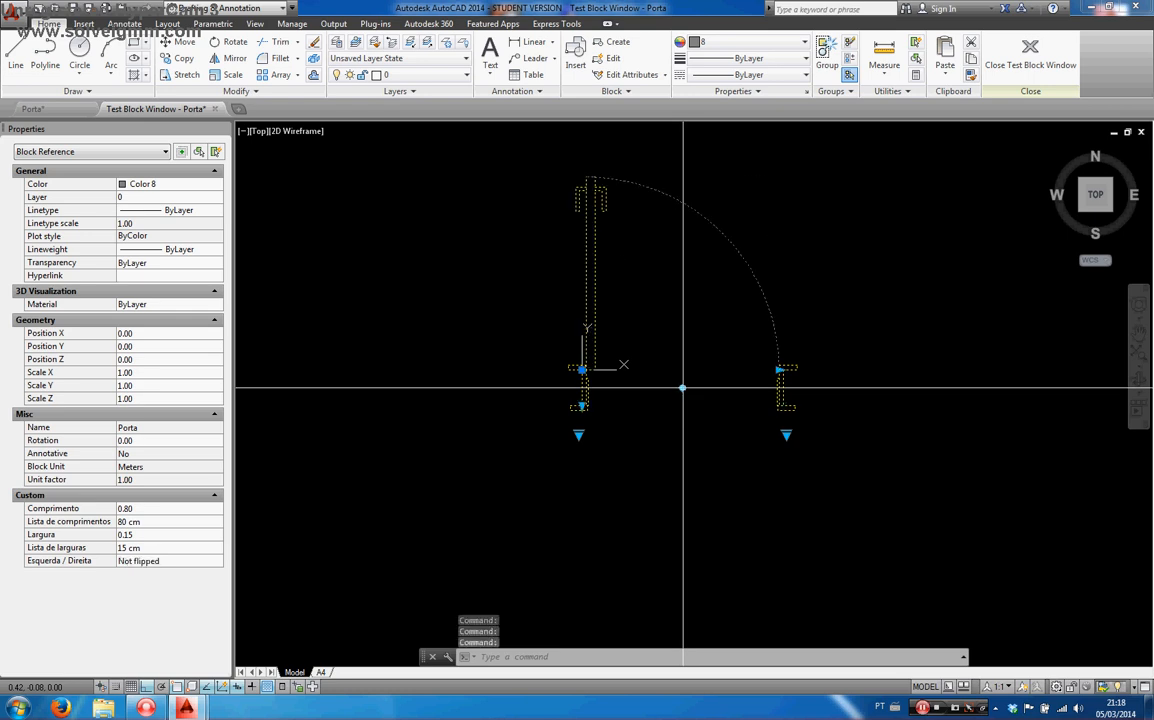
Step: Try the 1 metro option of Lista de comprimentos on the test door and return it to 80 cm
left_click(787, 436)
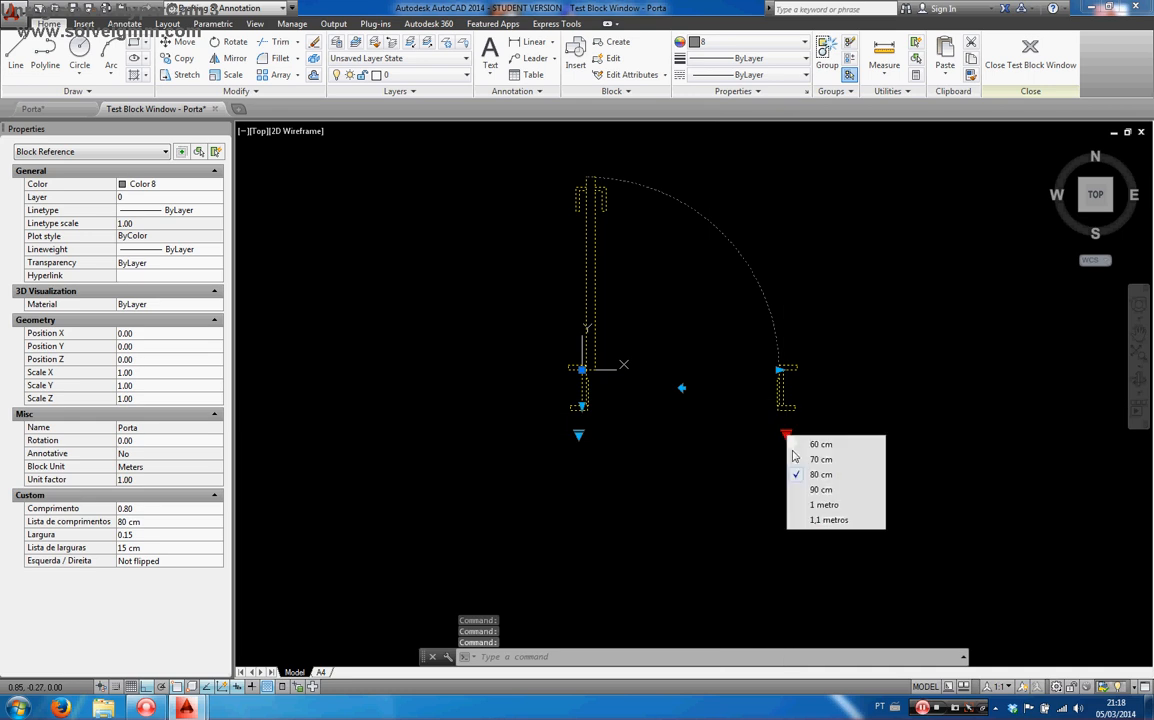
left_click(835, 507)
left_click(834, 435)
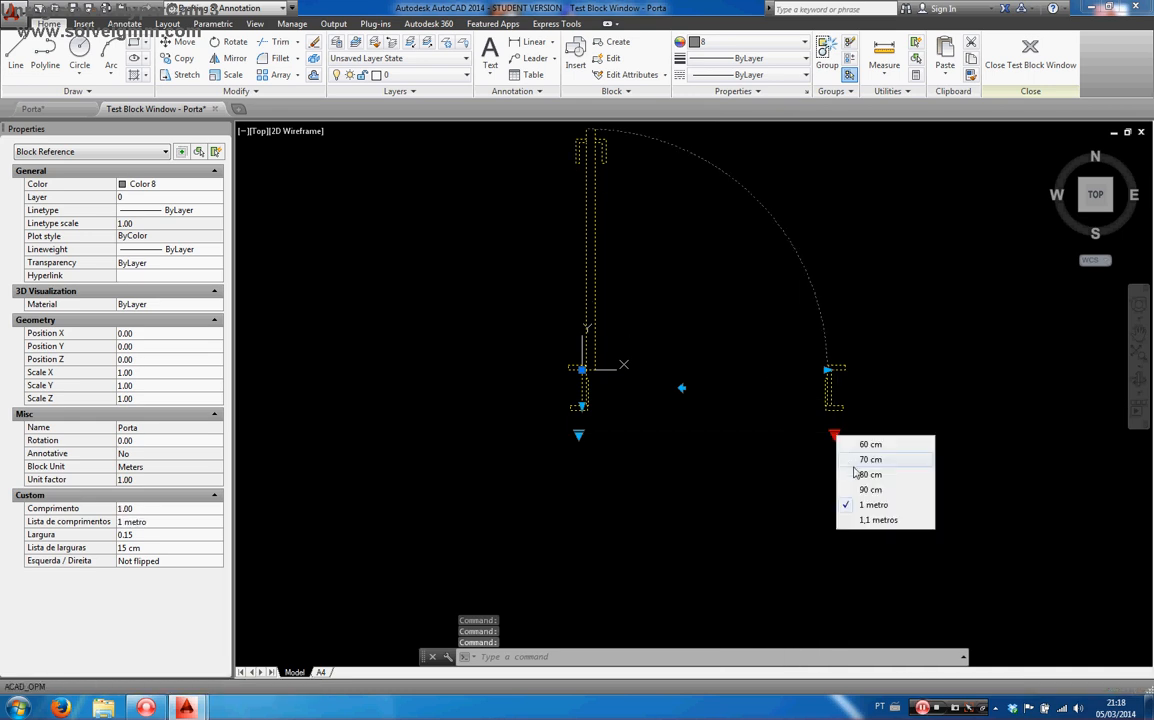
left_click(858, 474)
Step: Set the test door's Lista de larguras to 13 cm
left_click(590, 436)
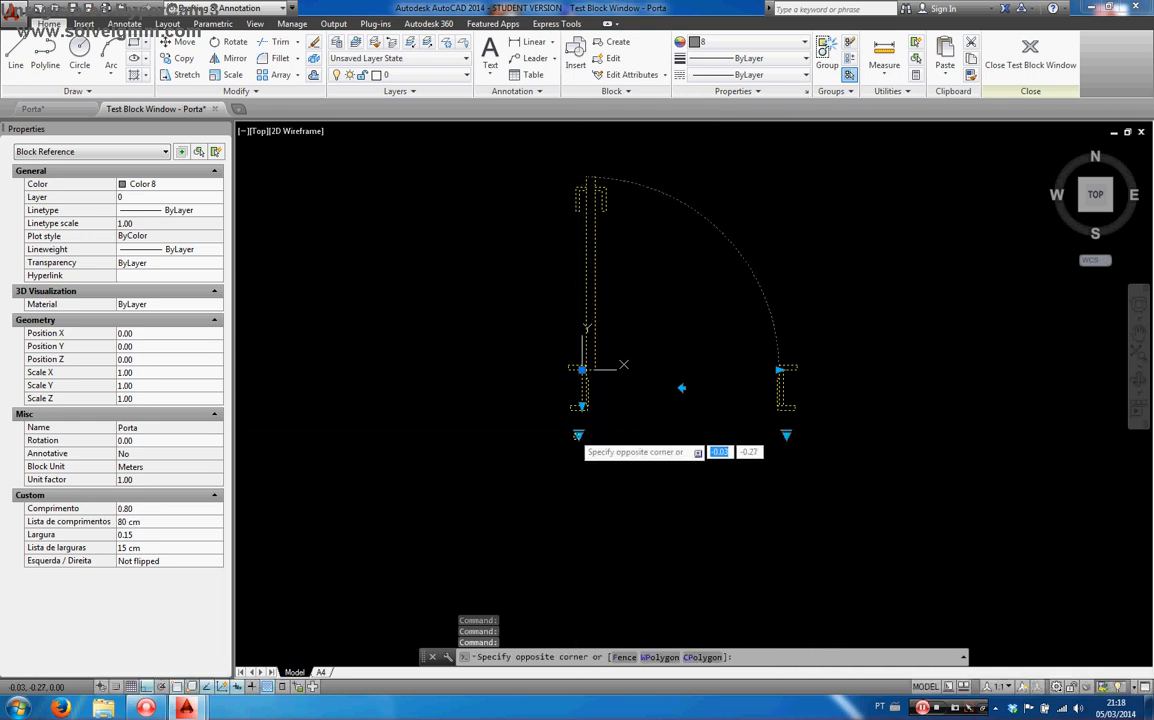
left_click(579, 435)
left_click(593, 489)
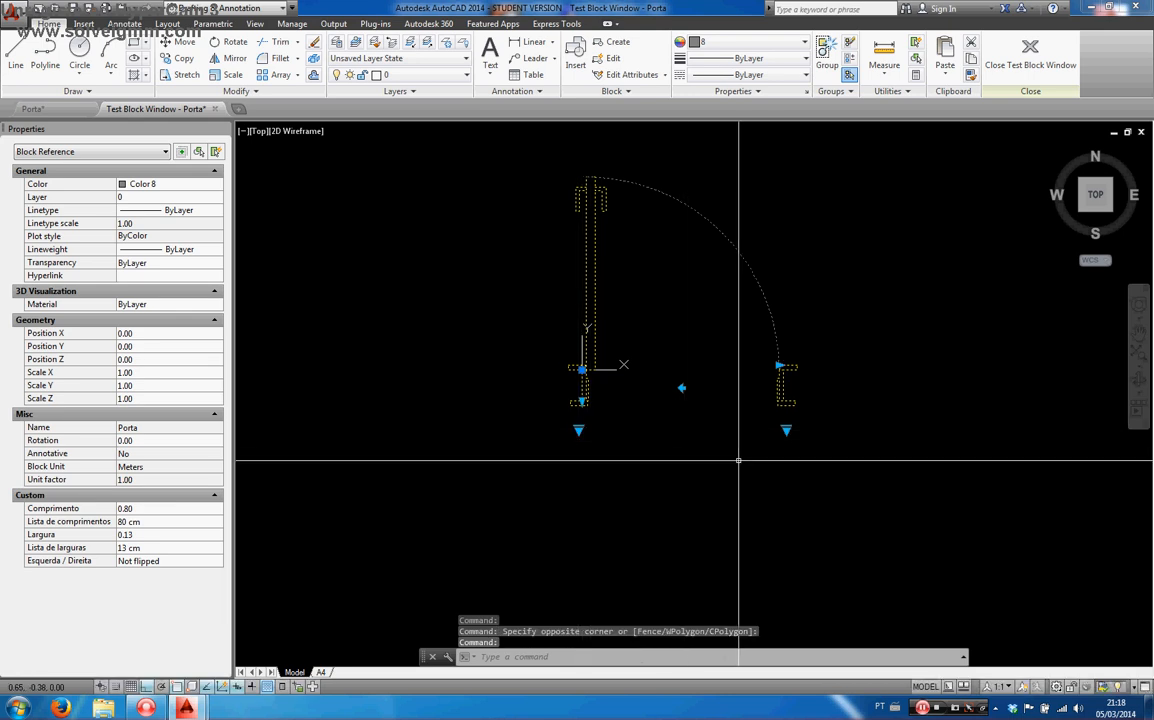
Step: Set the test door's Lista de comprimentos to 1,1 metros and flip the door back and forth, ending with it not flipped
left_click(786, 431)
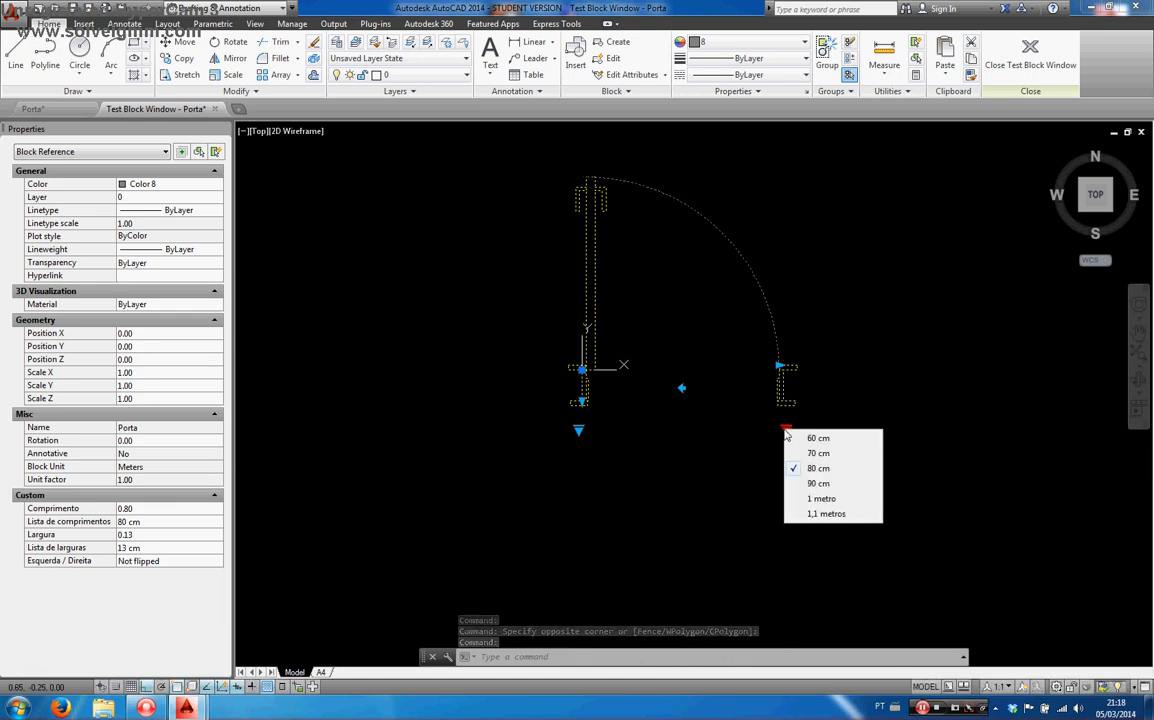
left_click(812, 514)
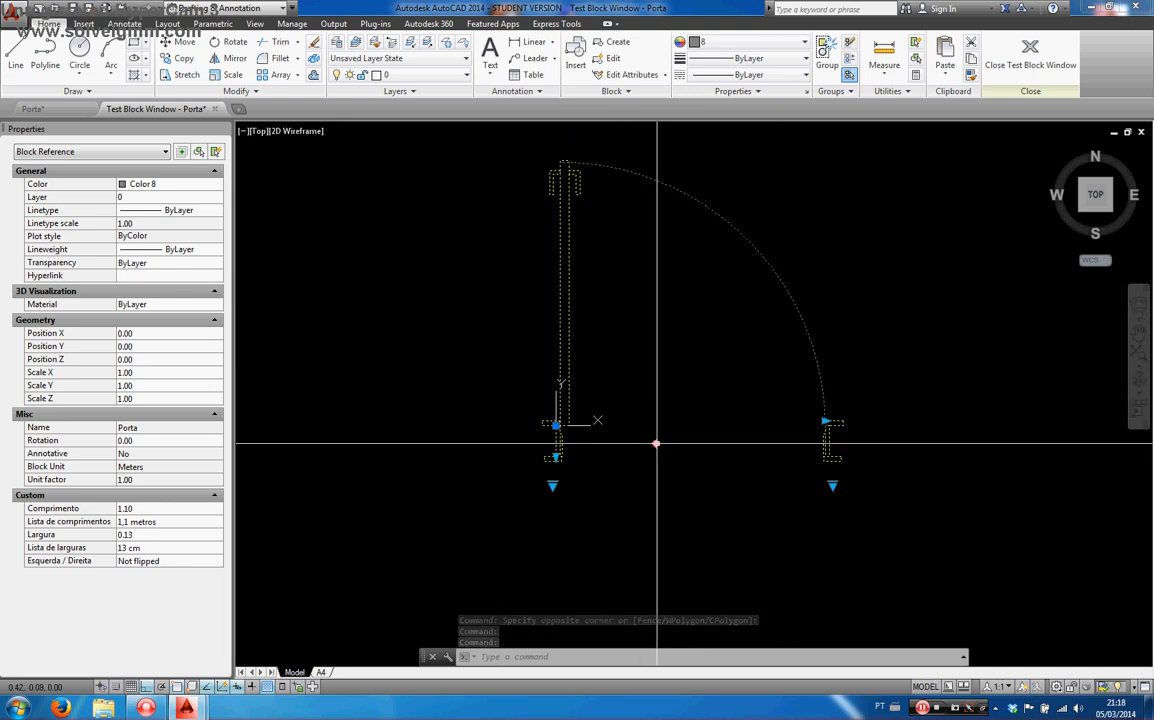
left_click(656, 443)
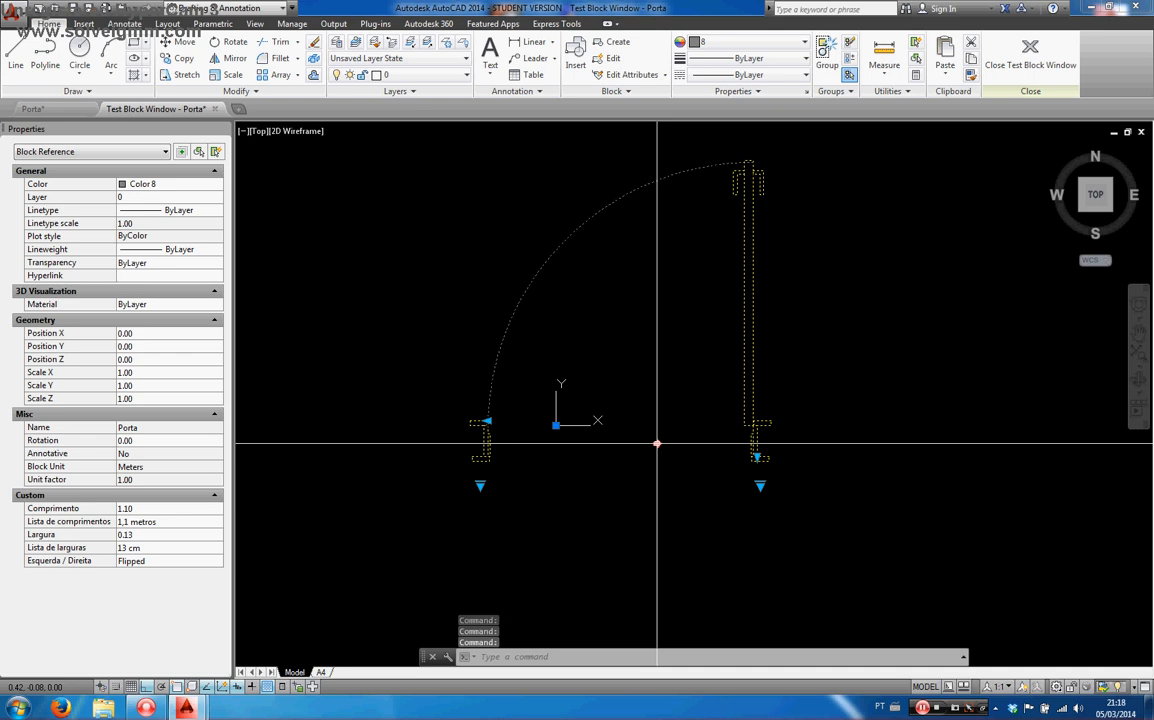
left_click(656, 443)
left_click(656, 443)
left_click(656, 443)
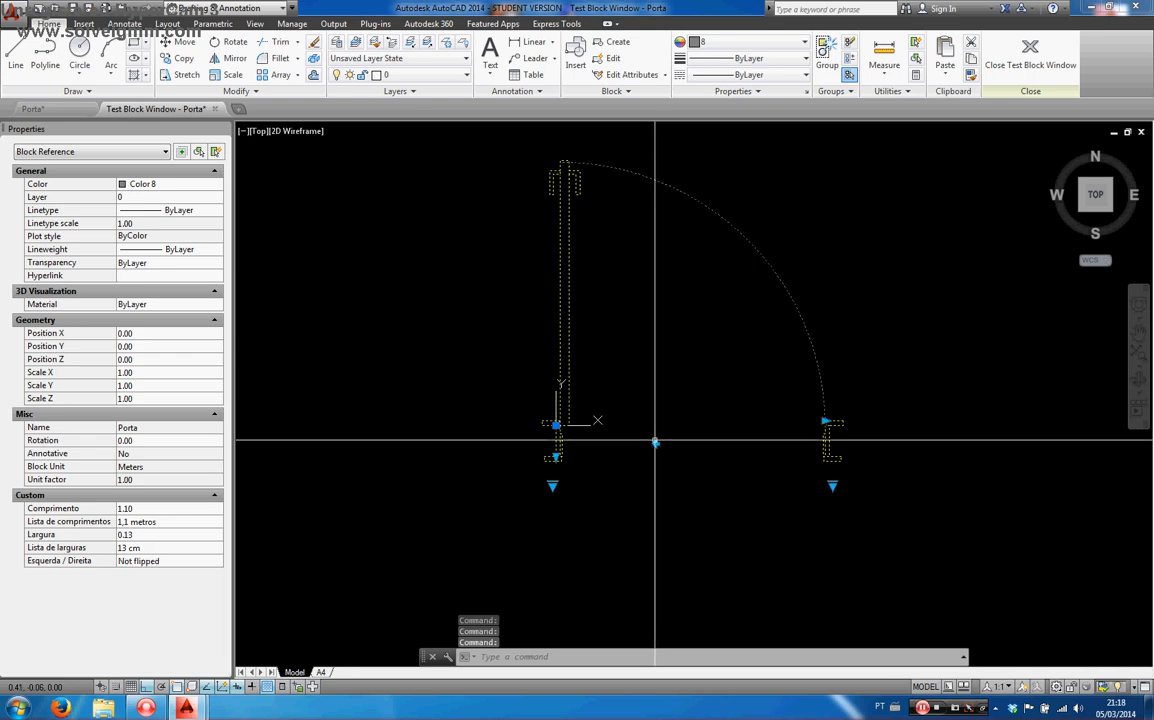
left_click(354, 426)
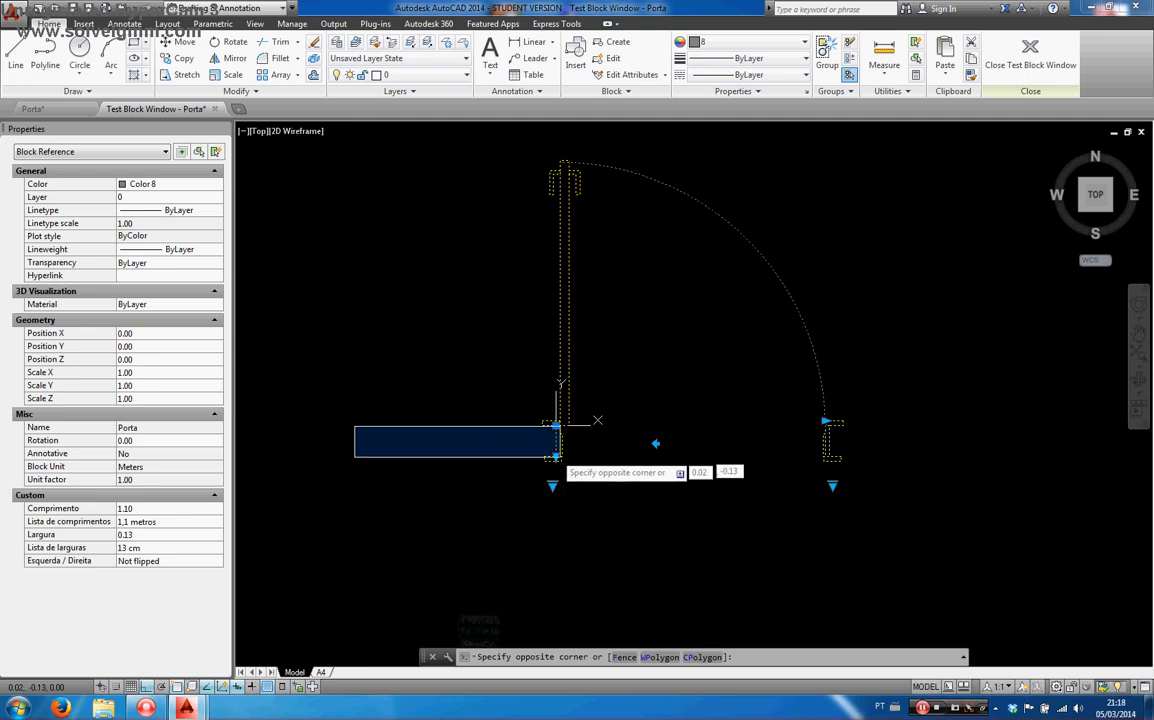
key("Escape")
left_click(997, 428)
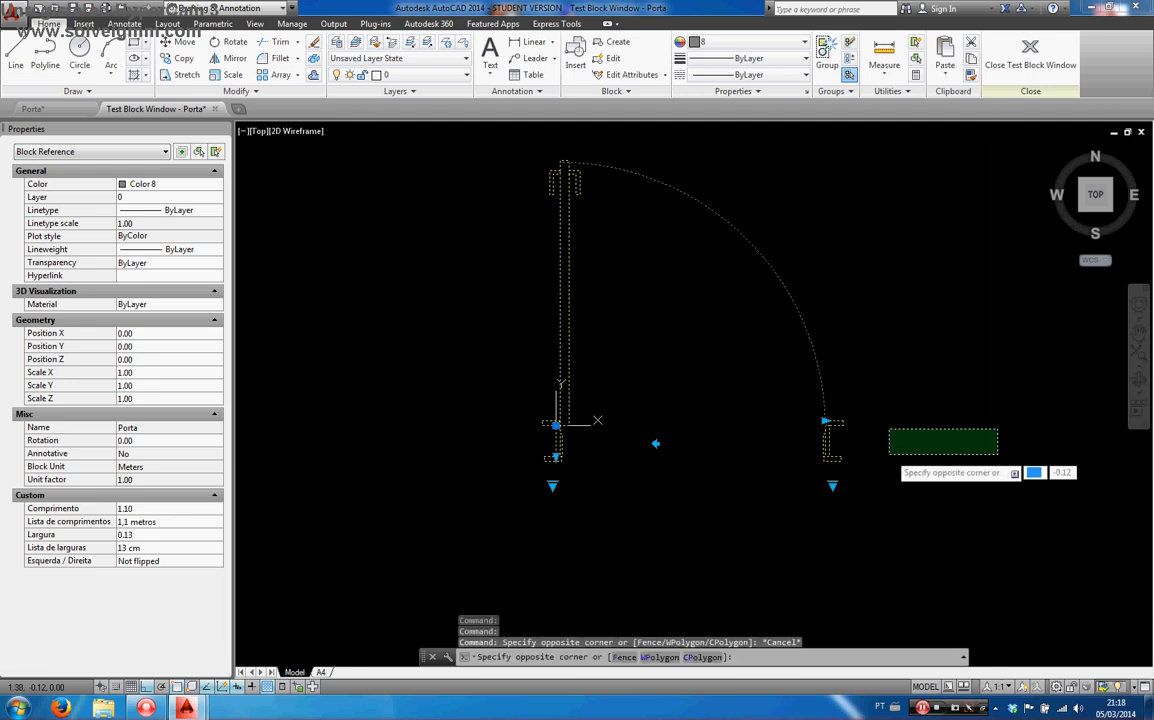
key("Escape")
key("Escape")
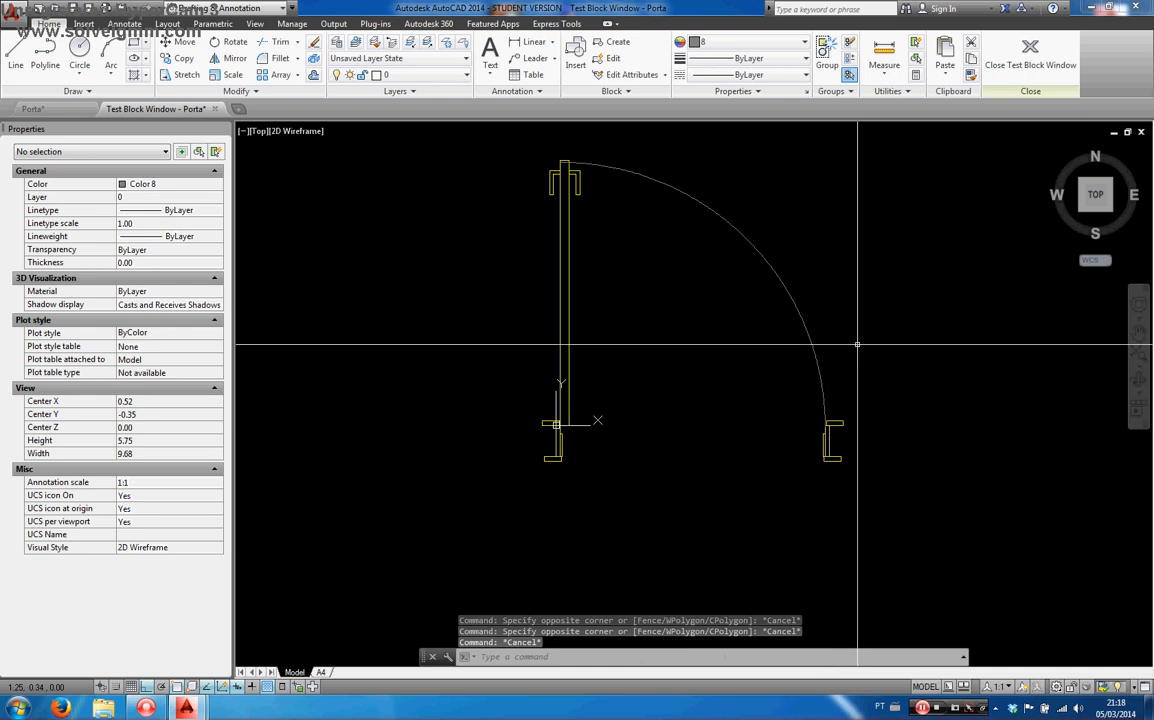
Step: Reselect the test door, flip it over and back once, and return its Lista de comprimentos to 80 cm
left_click(822, 352)
left_click(777, 362)
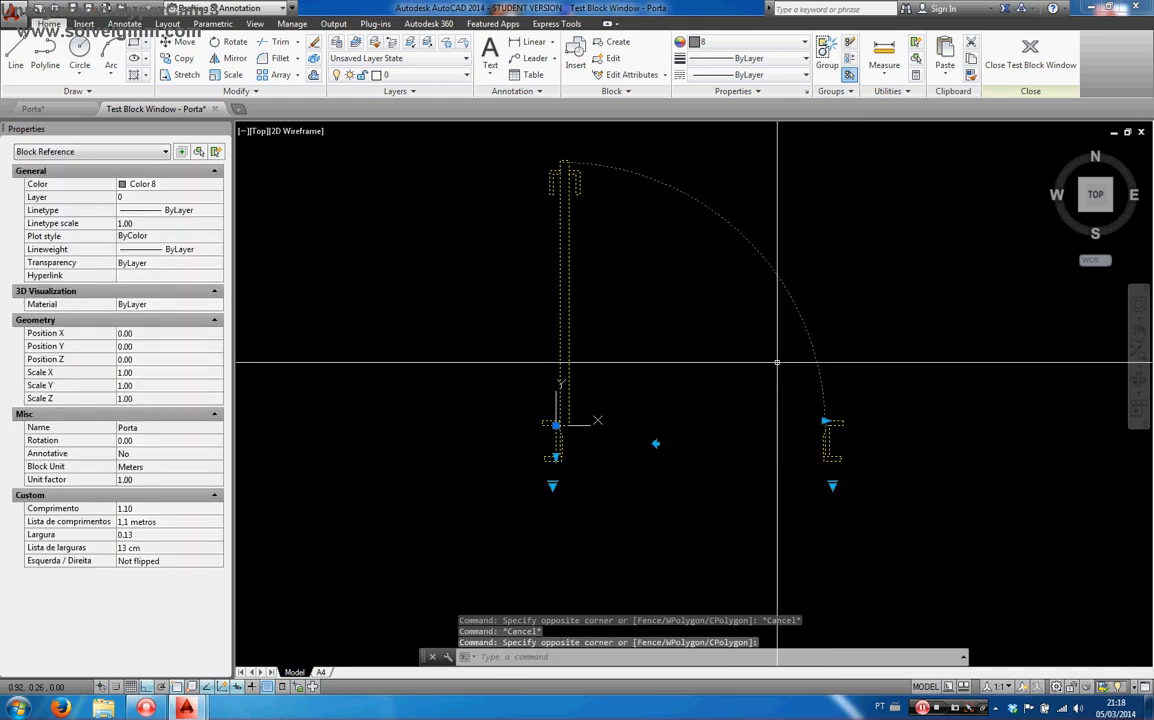
left_click(656, 443)
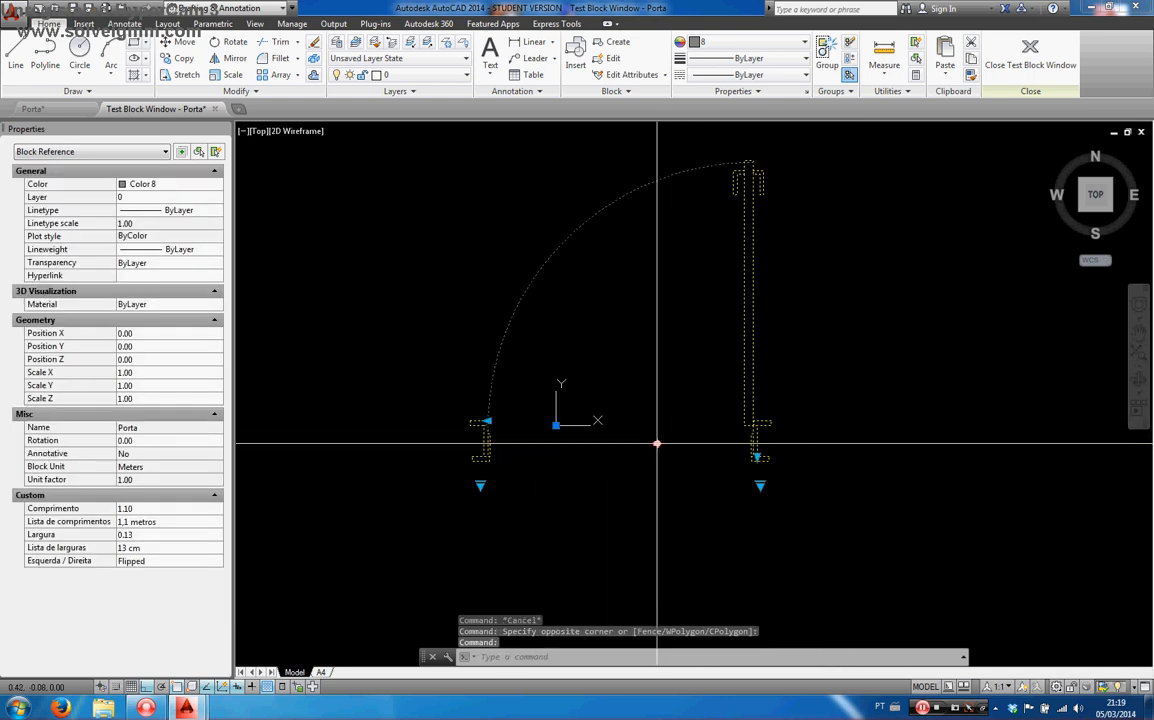
left_click(656, 443)
left_click(833, 487)
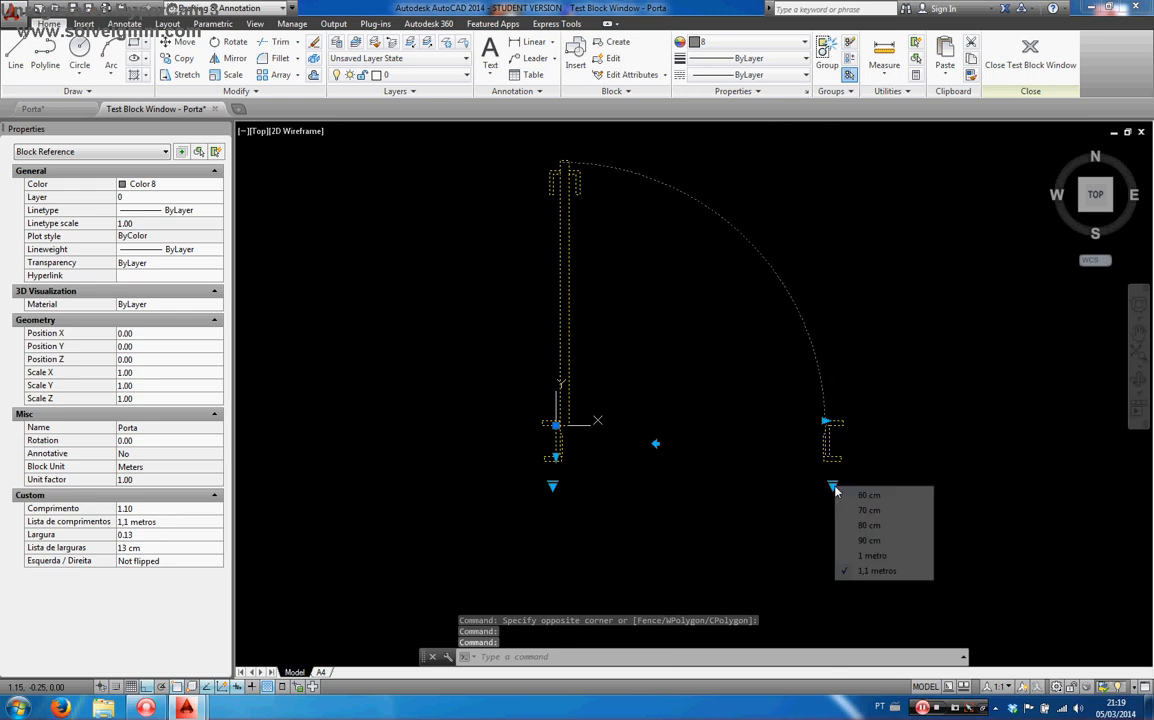
left_click(866, 525)
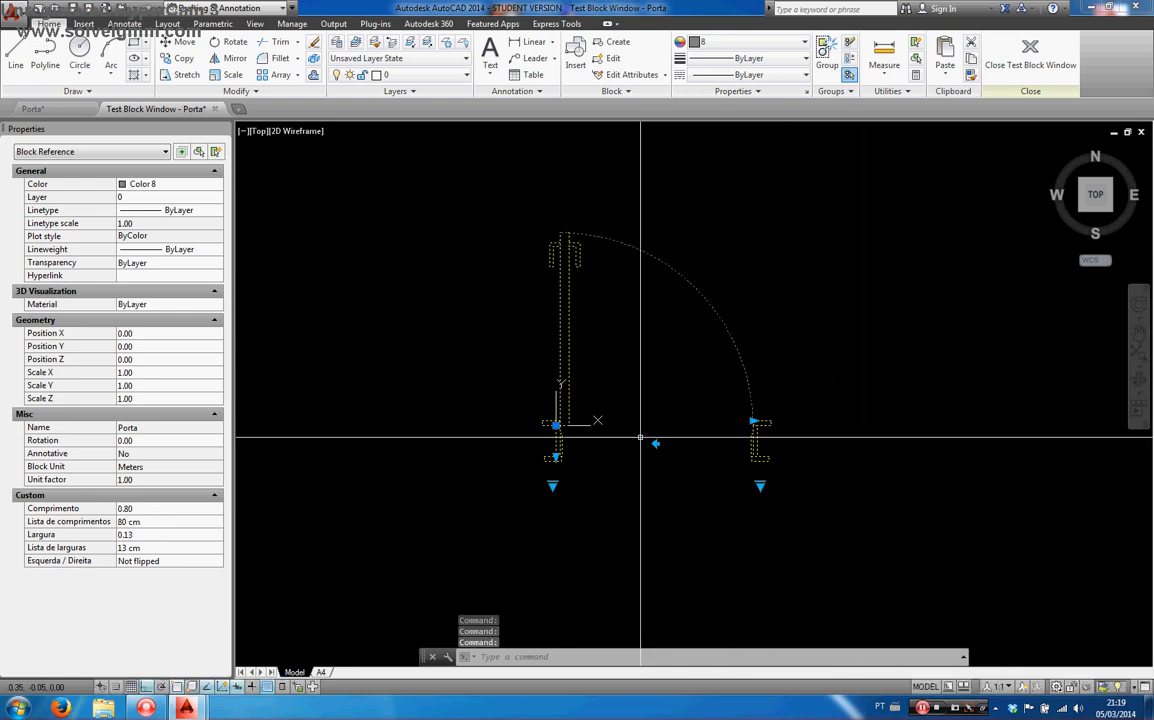
Step: Close the test block window and return to the Porta block definition
key("Escape")
left_click(755, 371)
left_click(707, 387)
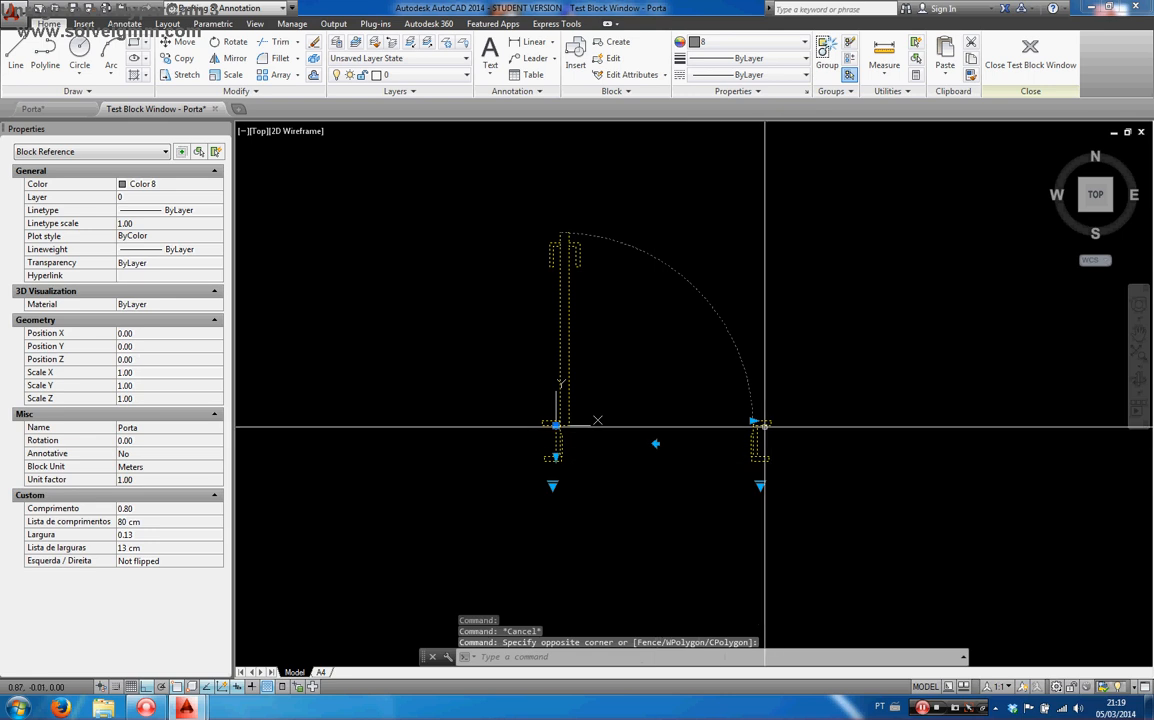
left_click(1031, 55)
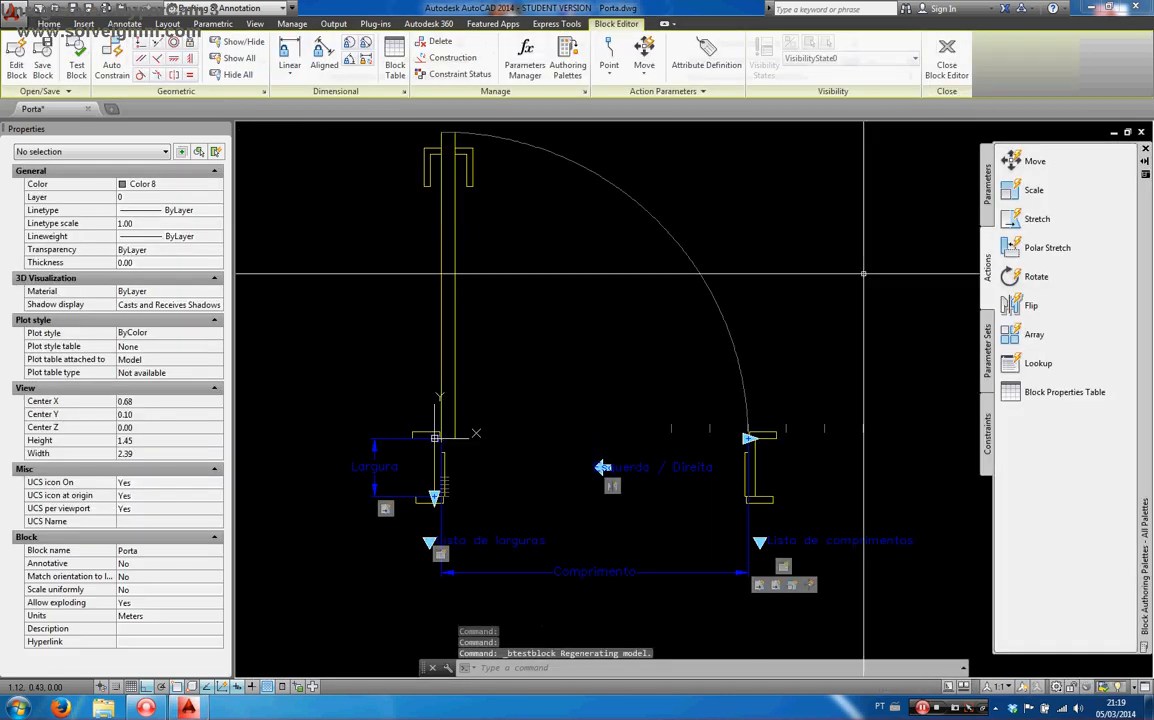
Step: Add a Move action to the second point of the Comprimento parameter, with the Esquerda / Direita flip parameter's objects as its selection set
left_click(1024, 162)
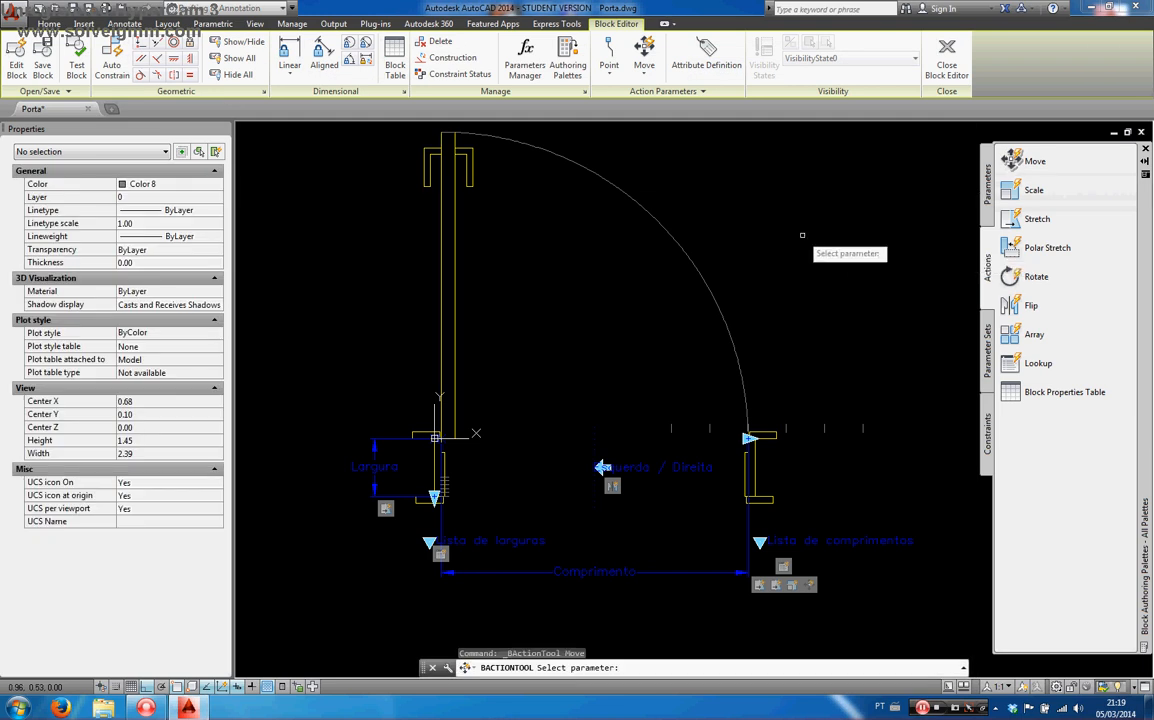
left_click(612, 572)
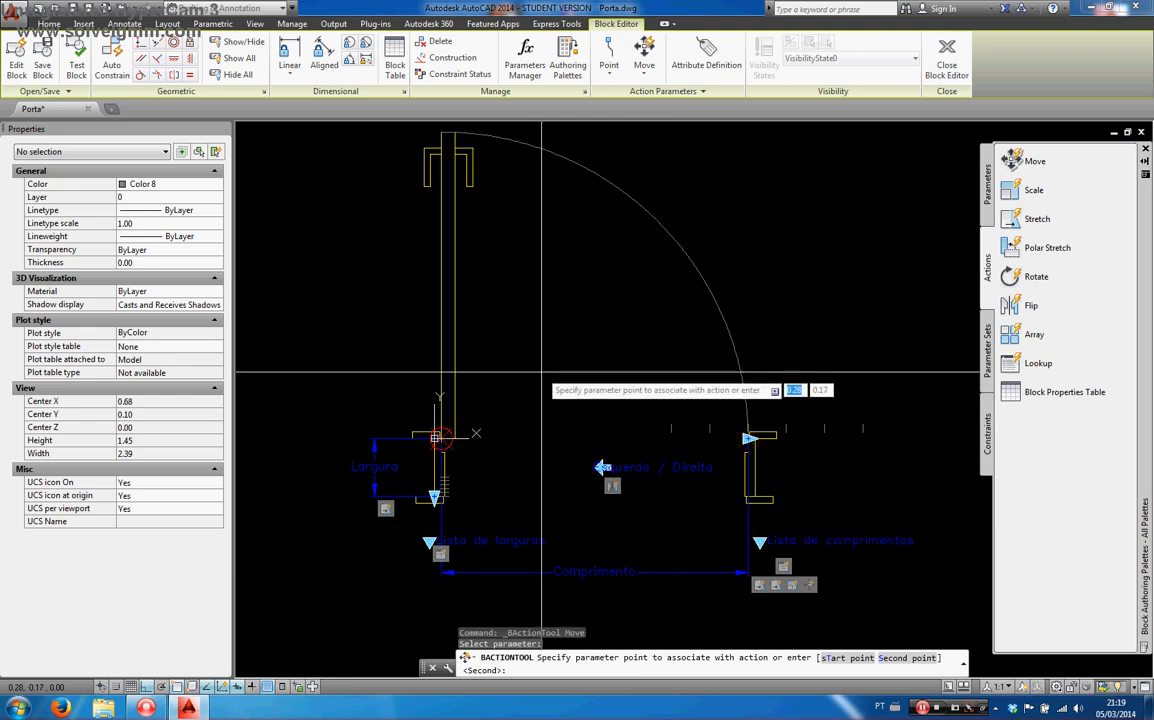
left_click(642, 373)
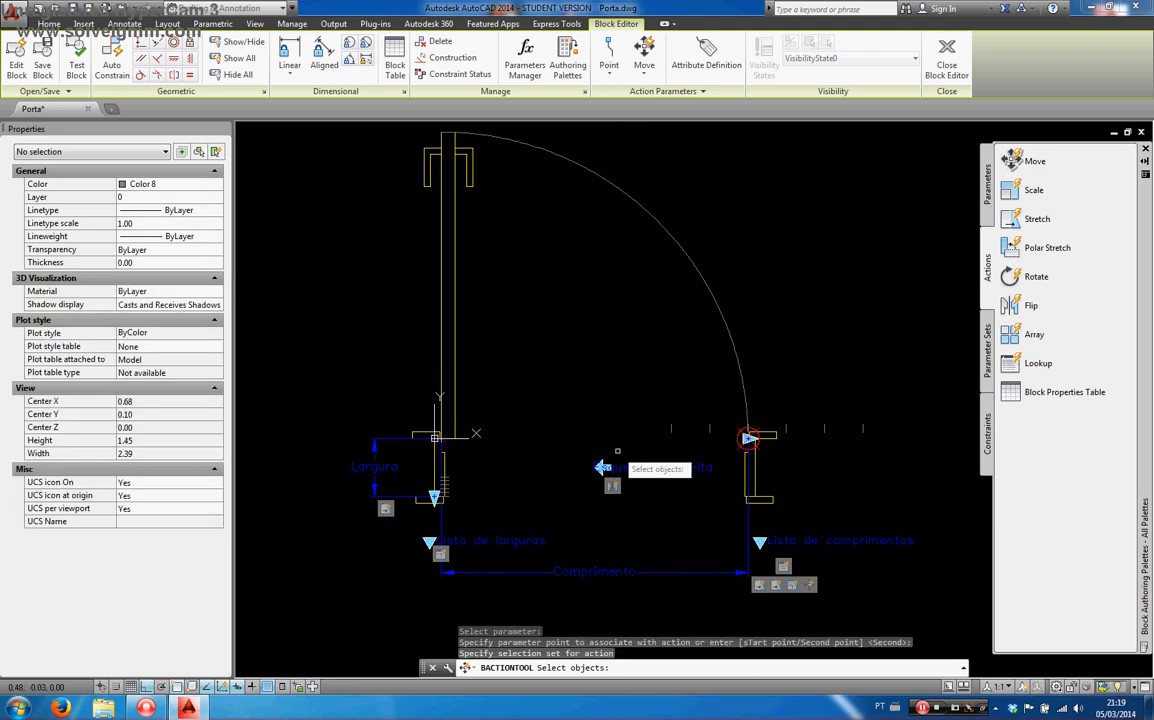
left_click(568, 401)
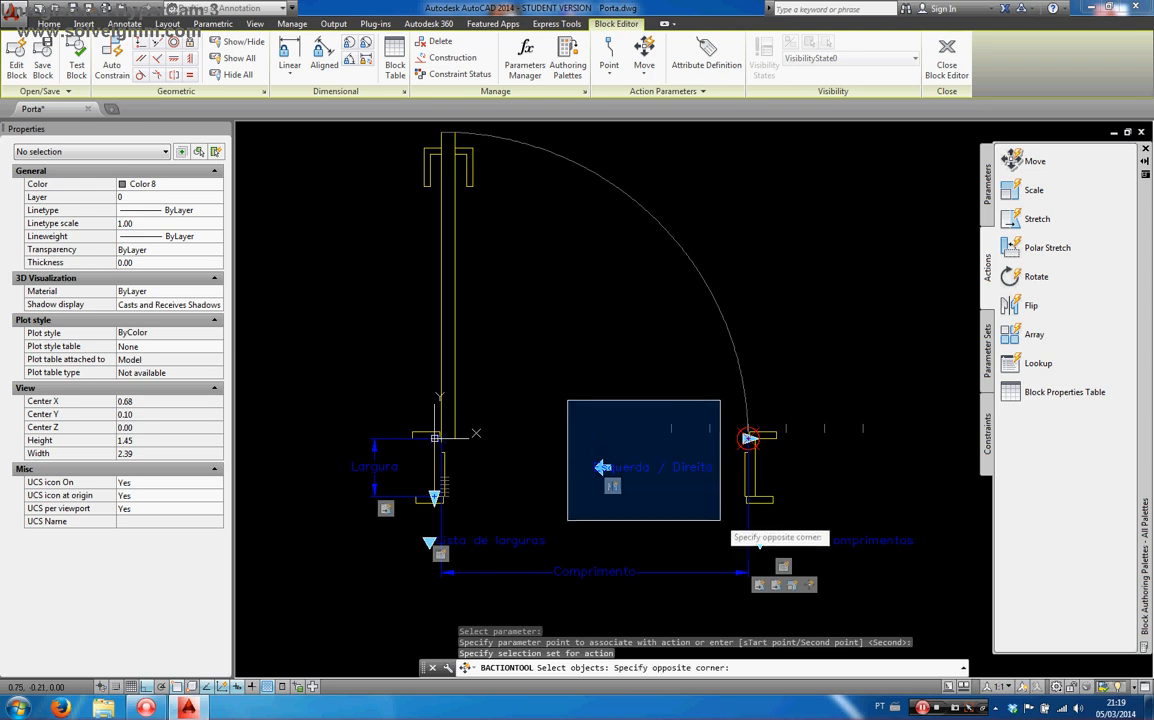
left_click(722, 525)
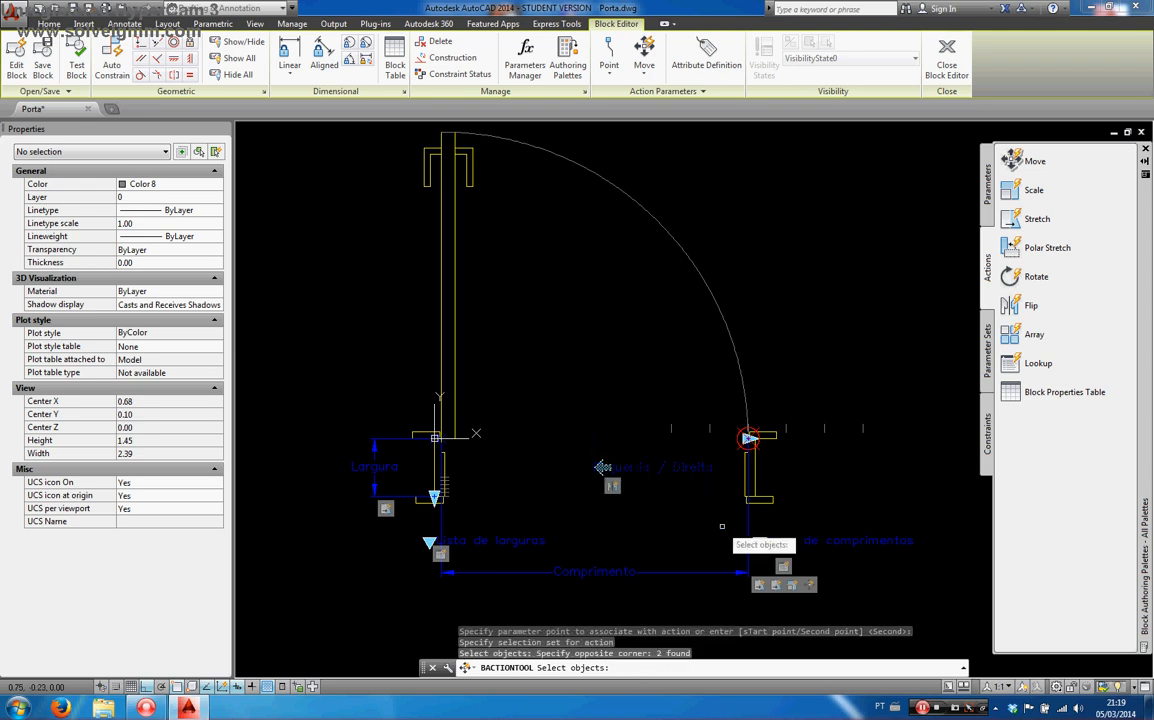
key("Return")
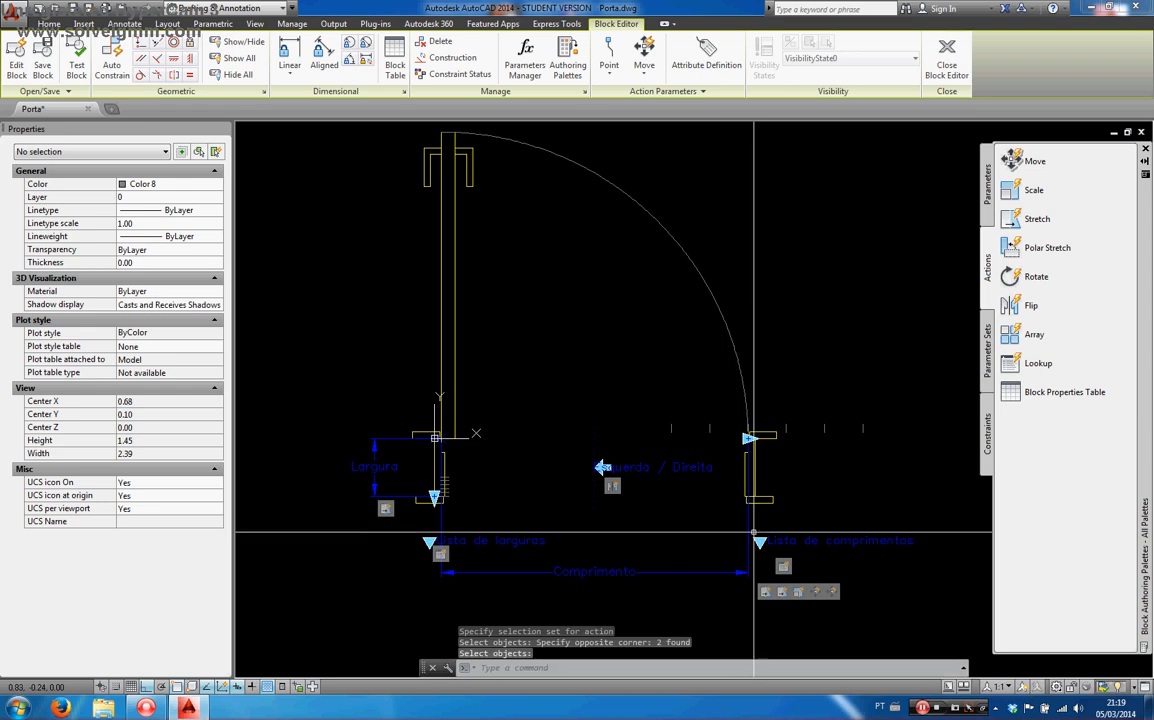
Step: Test the block again by setting the door's Lista de comprimentos to 1,1 metros and checking where the flip control sits
left_click(75, 64)
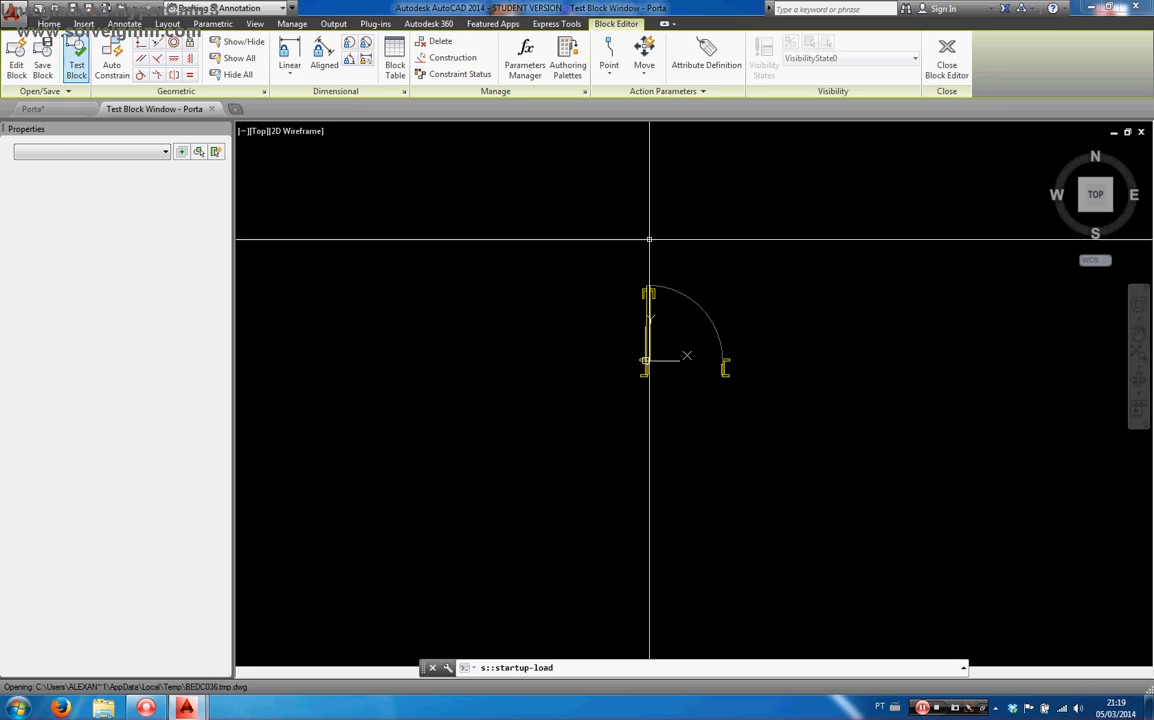
left_click(678, 304)
left_click(651, 283)
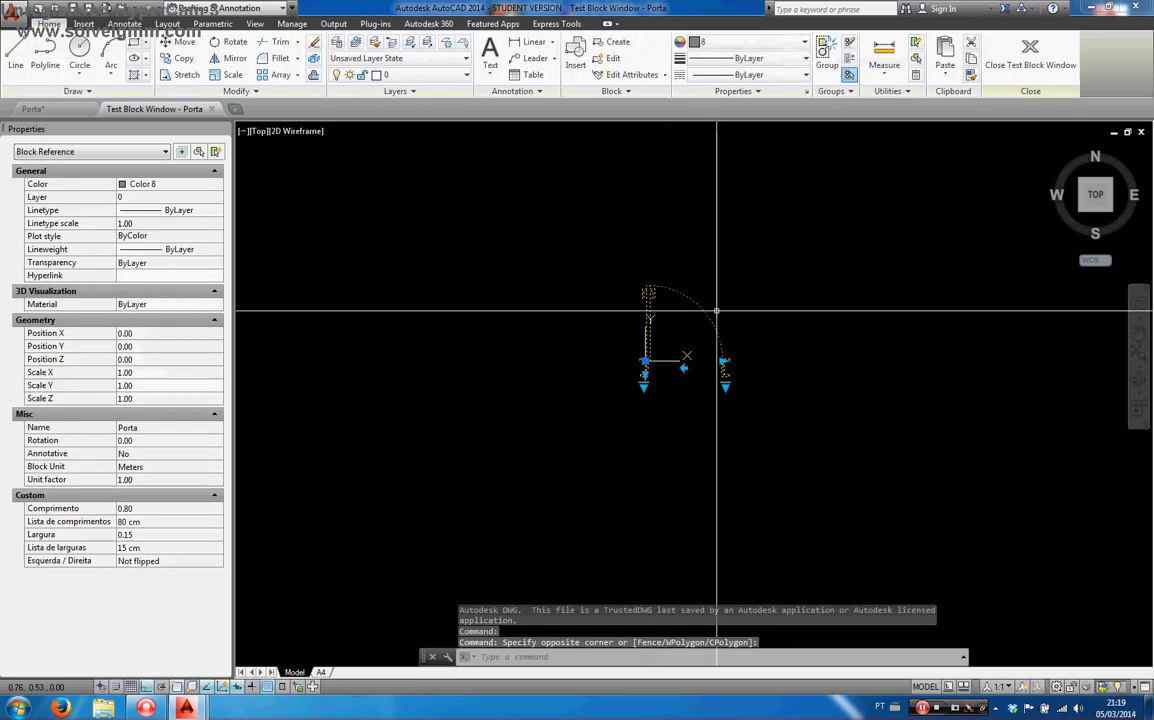
scroll(716, 356, "up", 2)
left_click(729, 407)
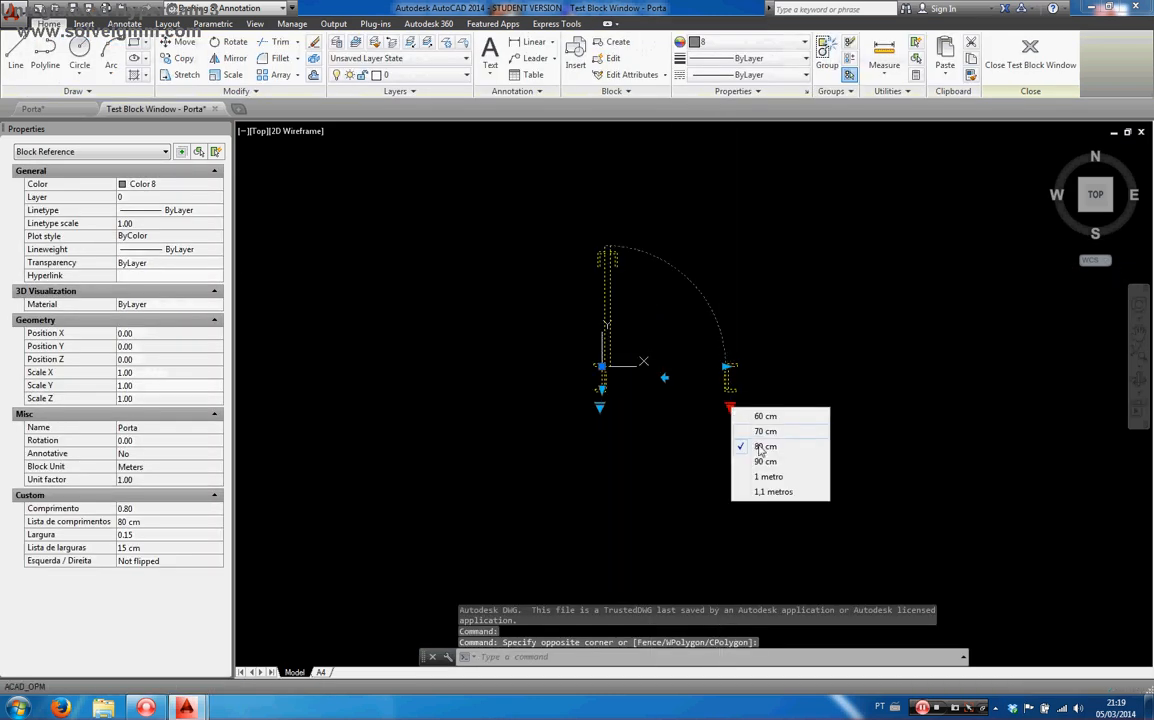
left_click(772, 491)
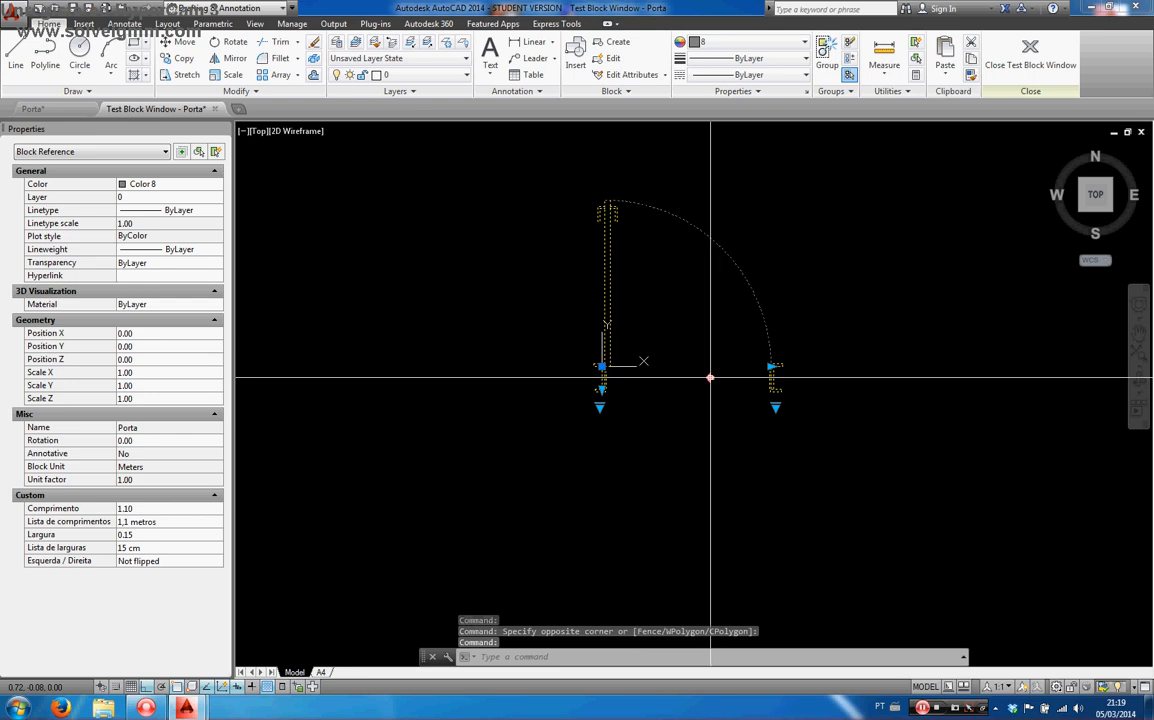
scroll(700, 280, "up", 2)
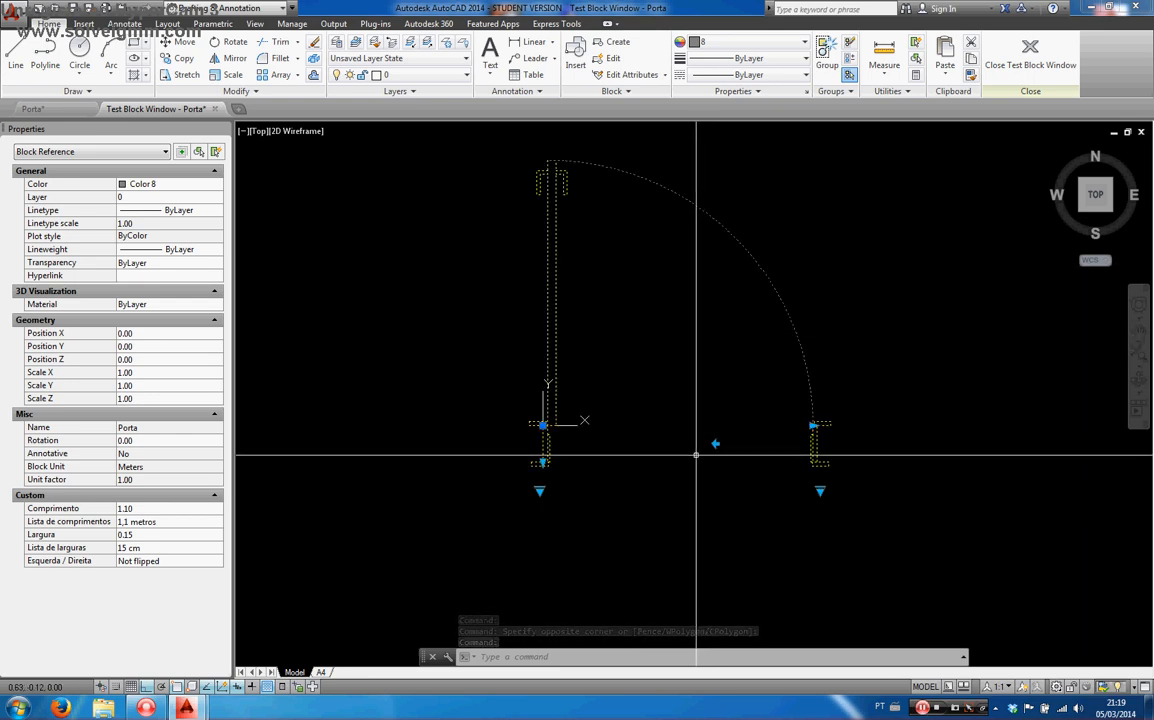
Step: Review the test door's length options without changing the length, and close the test block window
left_click(820, 491)
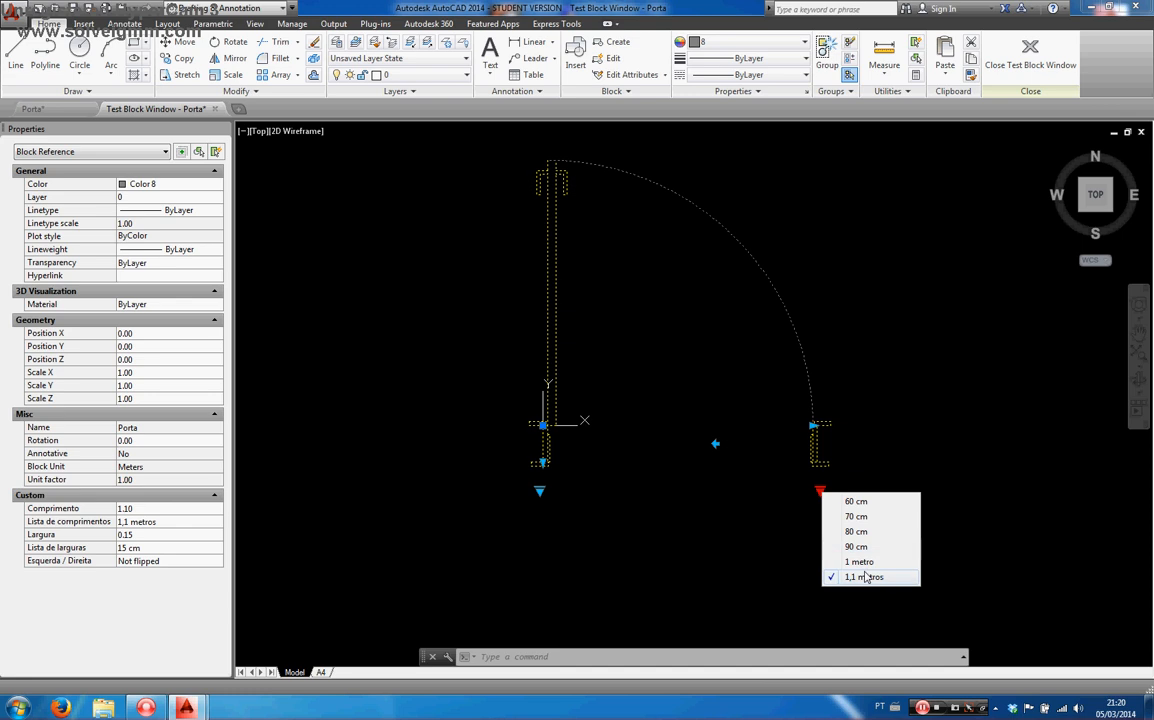
left_click(894, 423)
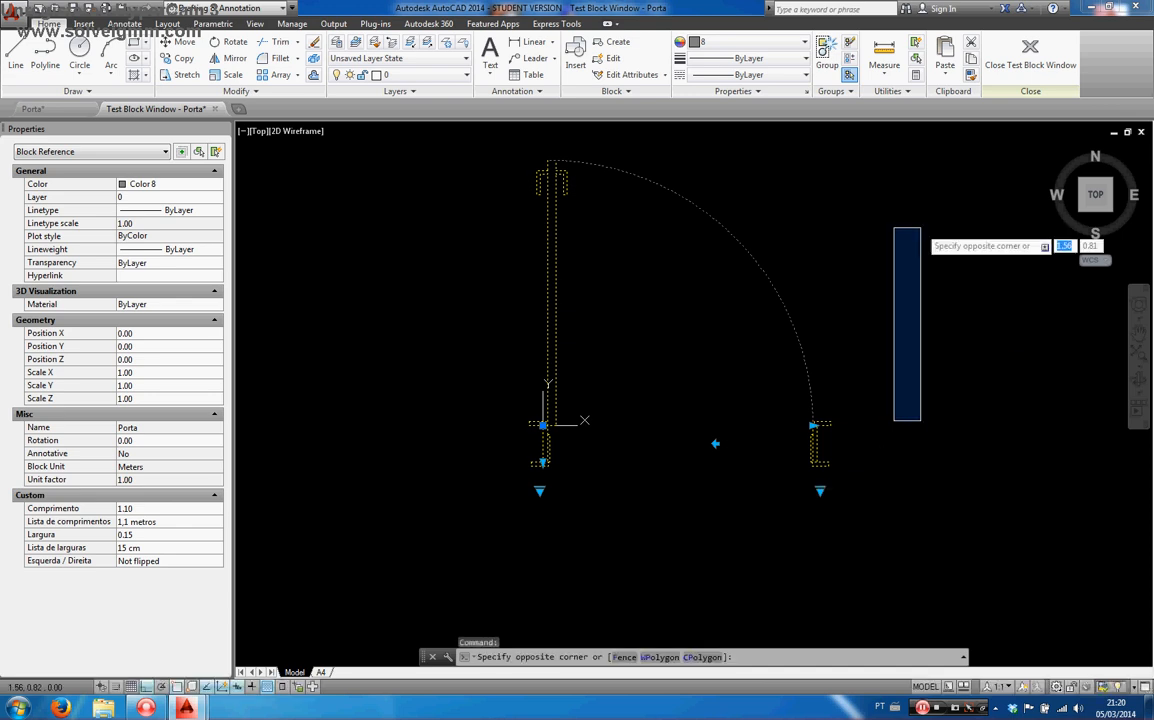
key("Escape")
left_click(1020, 70)
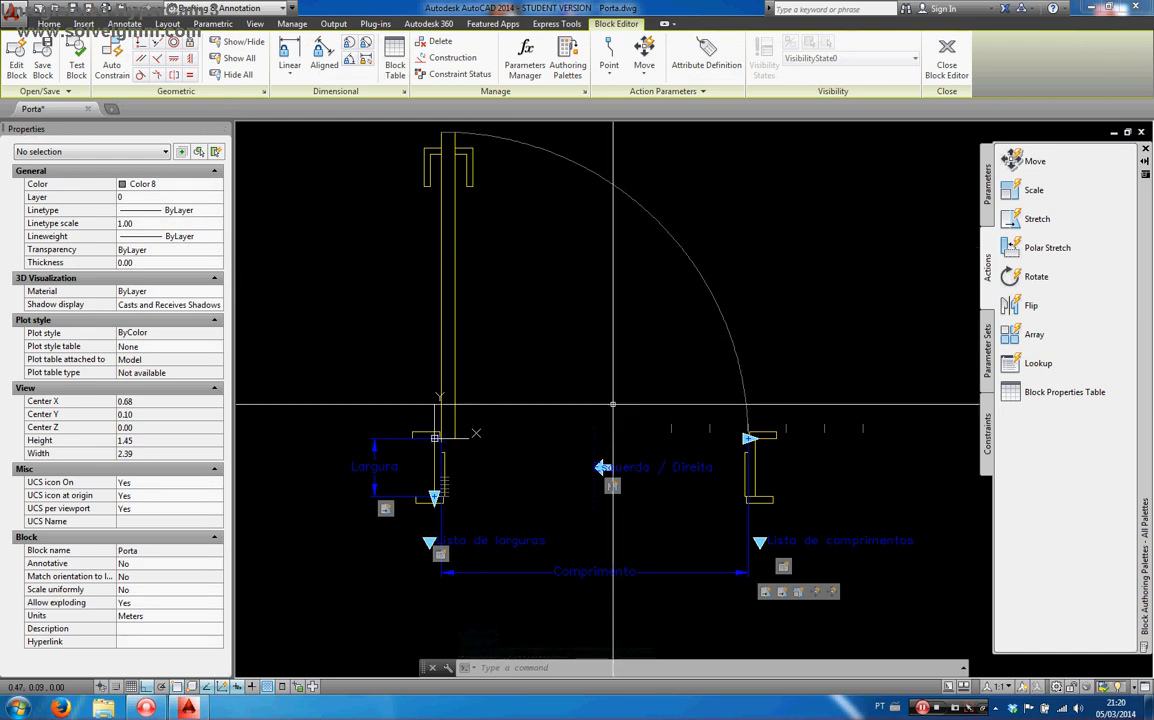
Step: Set the distance multiplier to 0.50 for the Move action that shifts the Esquerda / Direita parameter
key("ctrl+1")
key("ctrl+1")
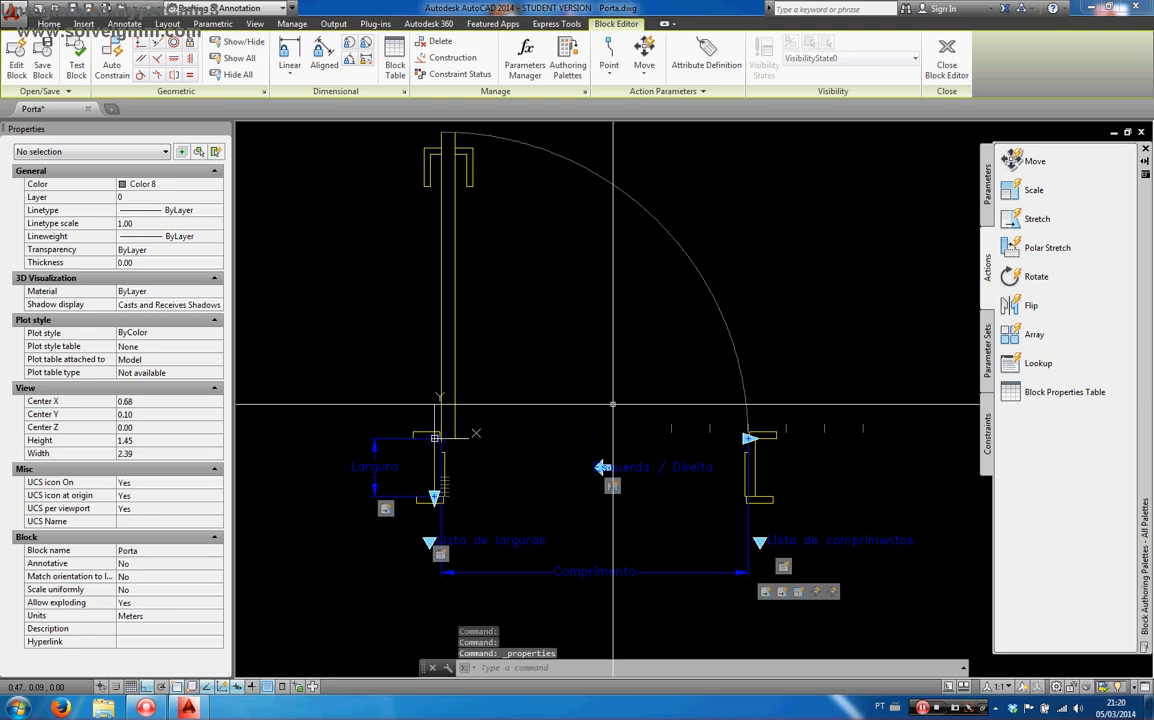
left_click(612, 487)
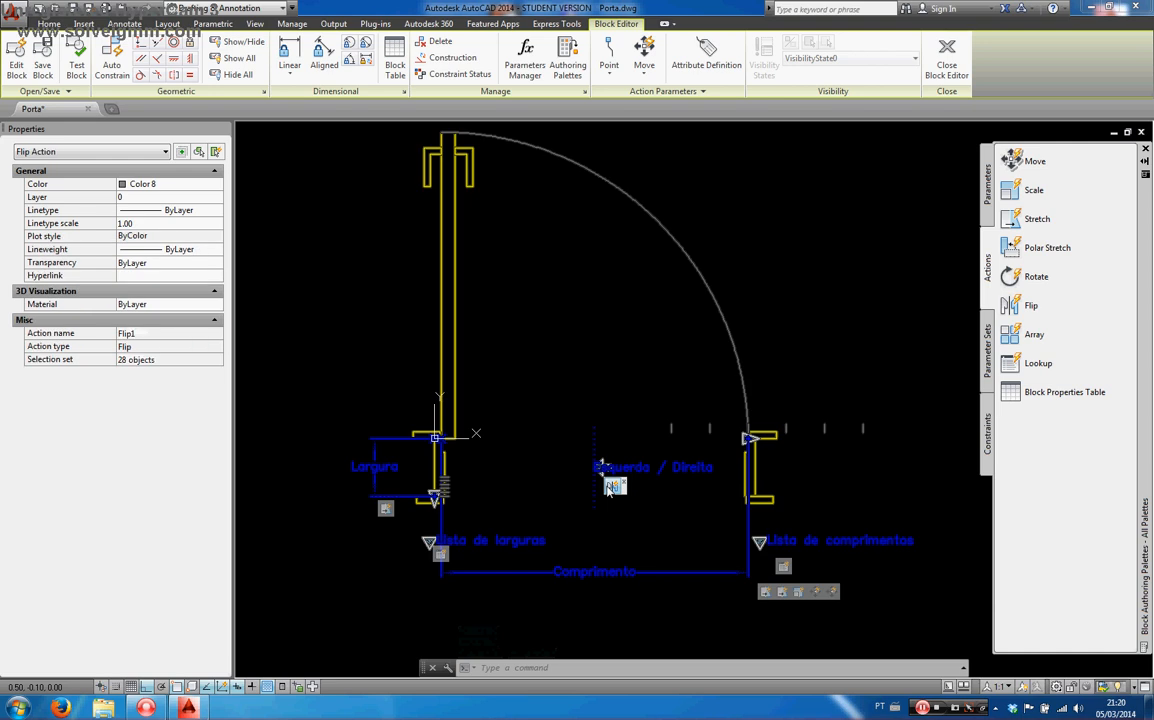
key("Escape")
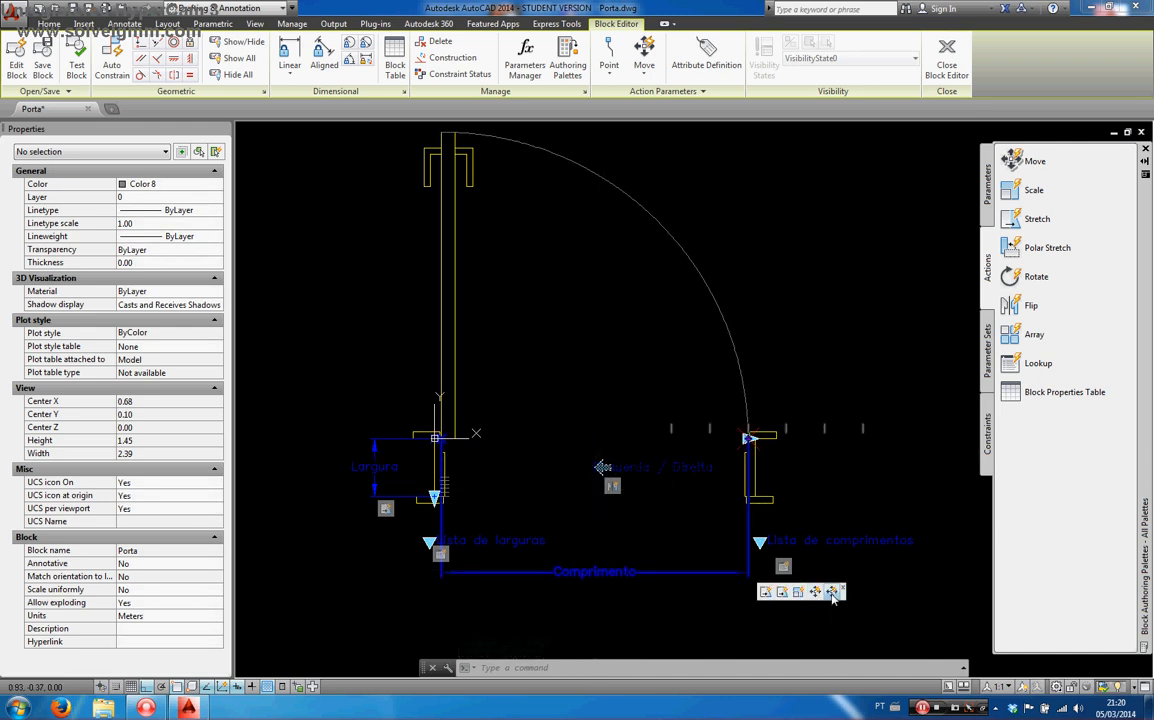
left_click(832, 593)
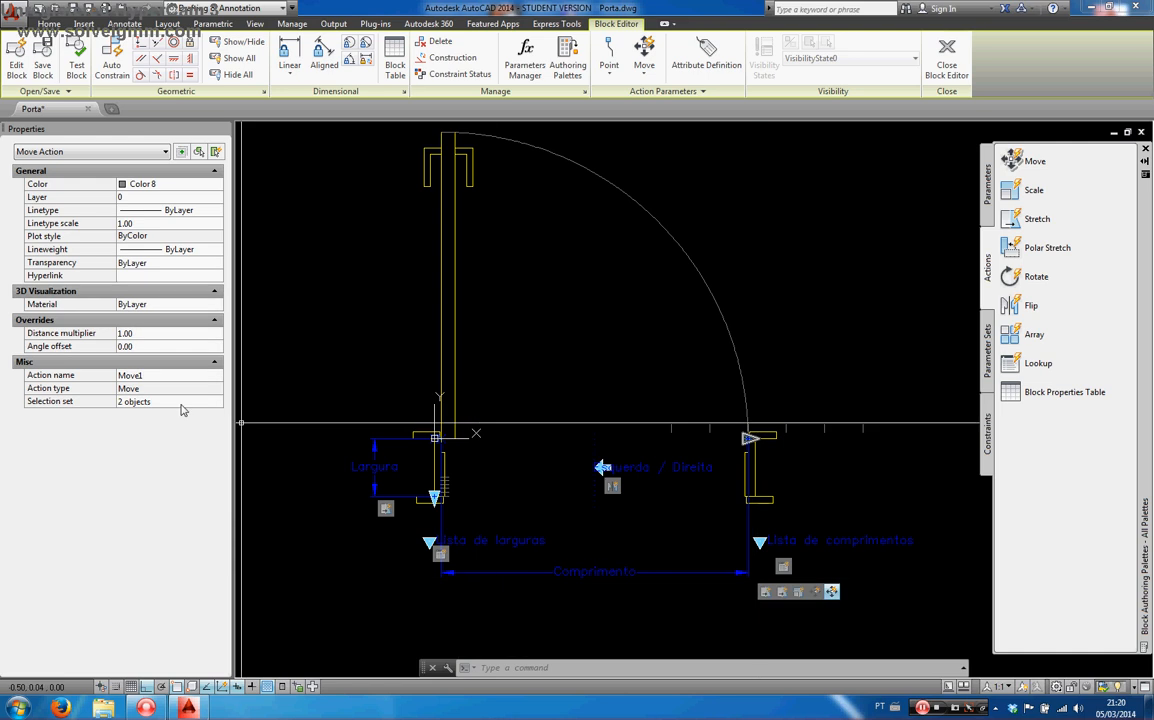
left_click(144, 334)
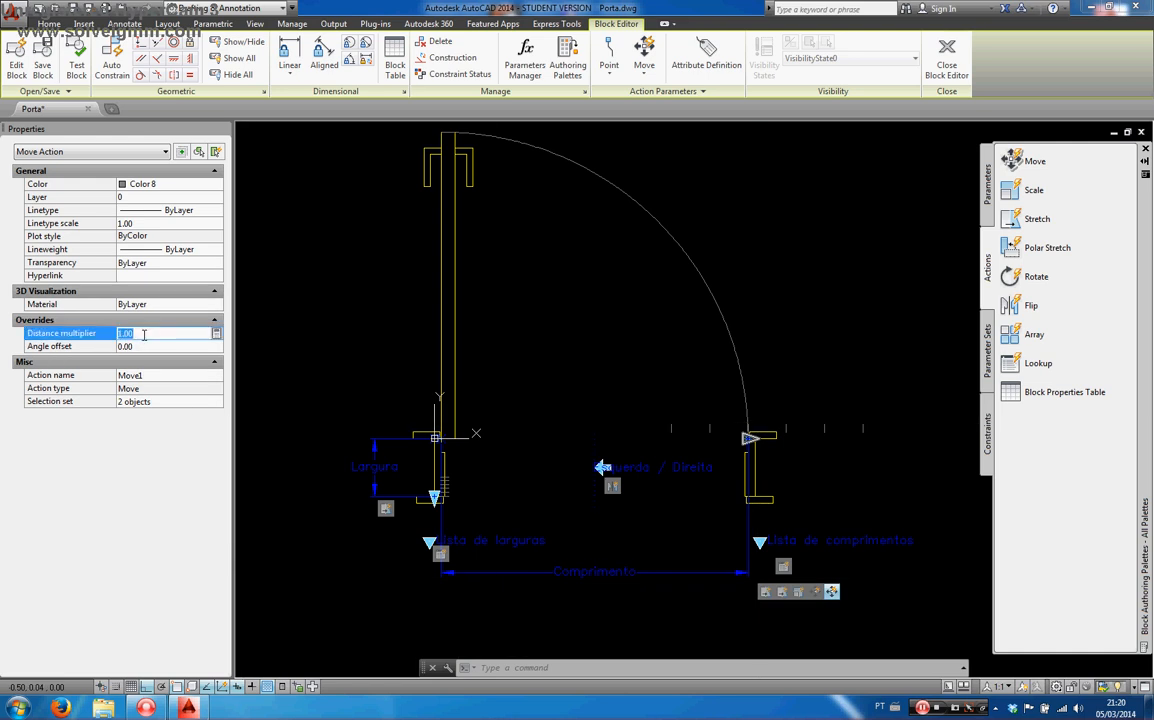
key("Tab")
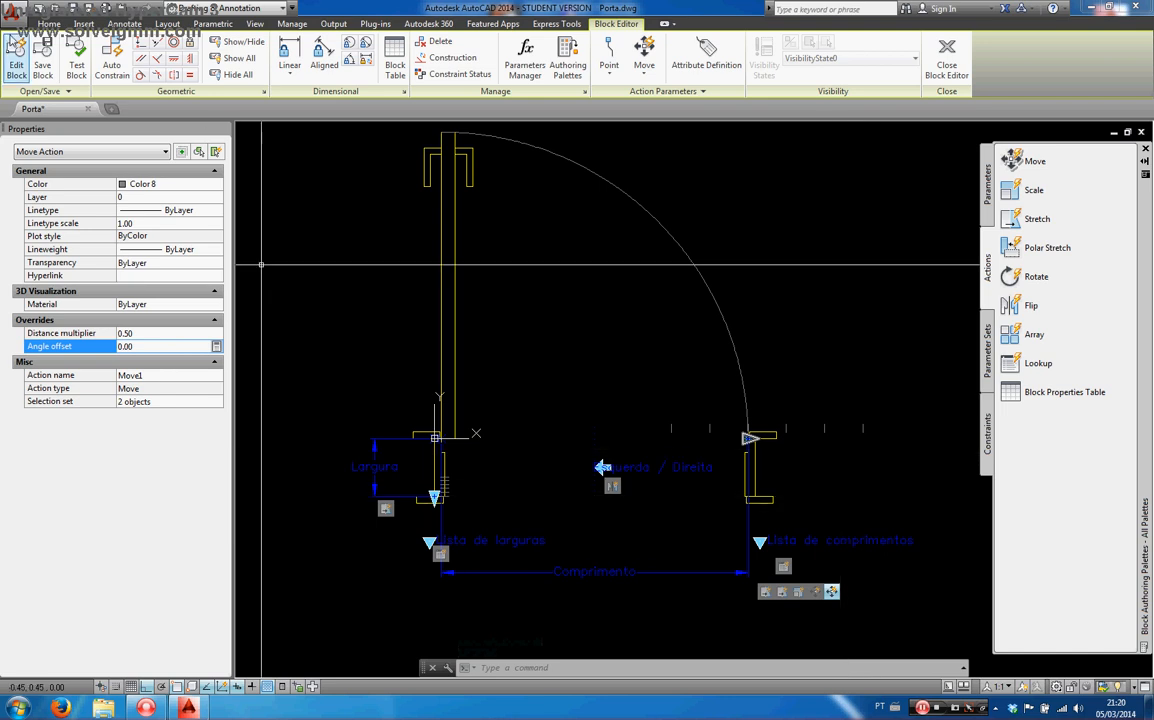
Step: Test the block with Lista de comprimentos set to 1,1 metros and flip the door to the opposite side
left_click(74, 60)
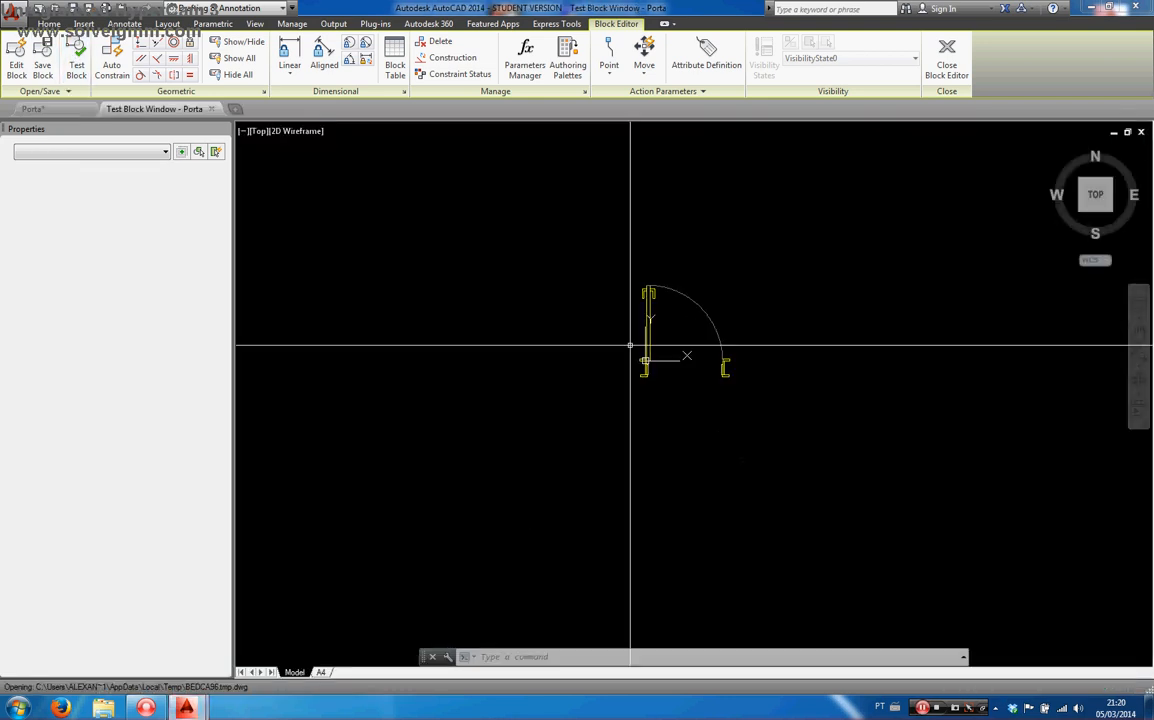
left_click(706, 281)
left_click(662, 328)
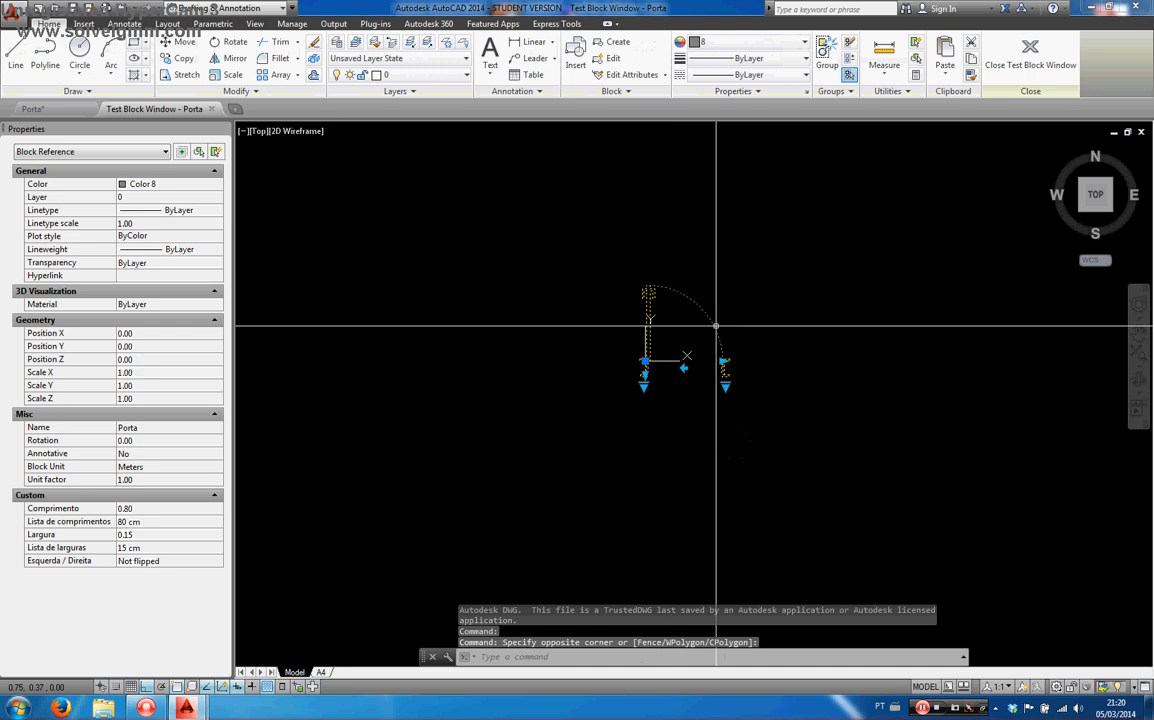
left_click(719, 409)
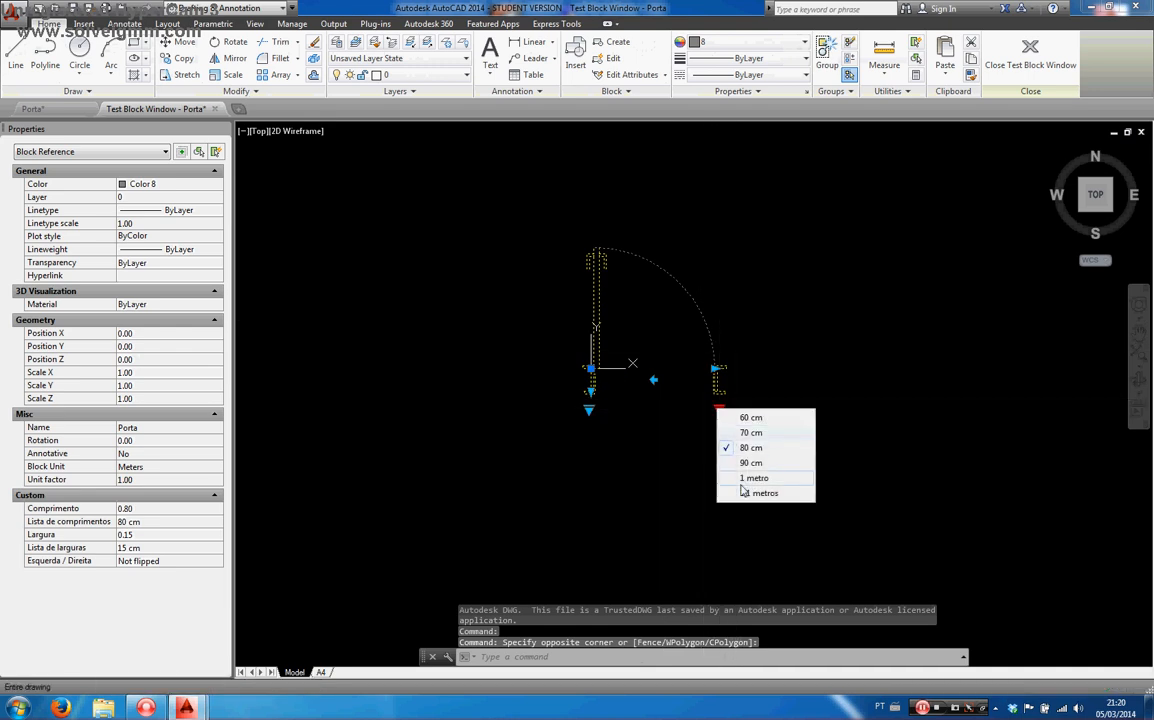
left_click(758, 493)
left_click(677, 380)
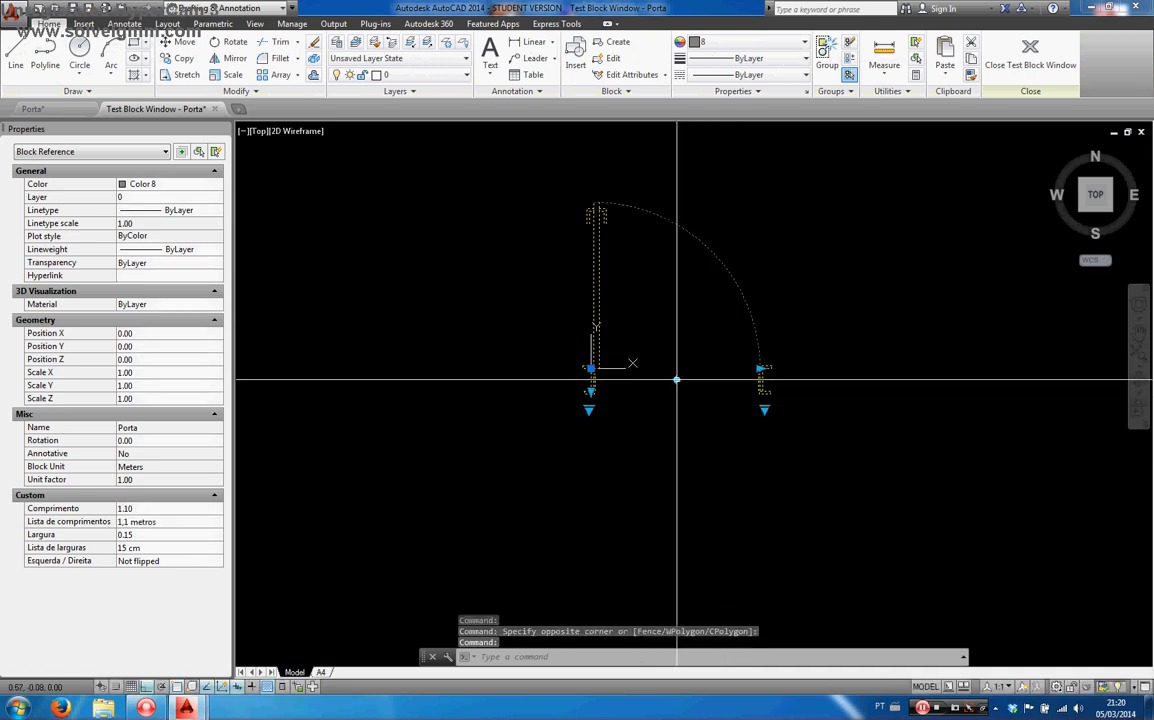
left_click(677, 380)
left_click(677, 380)
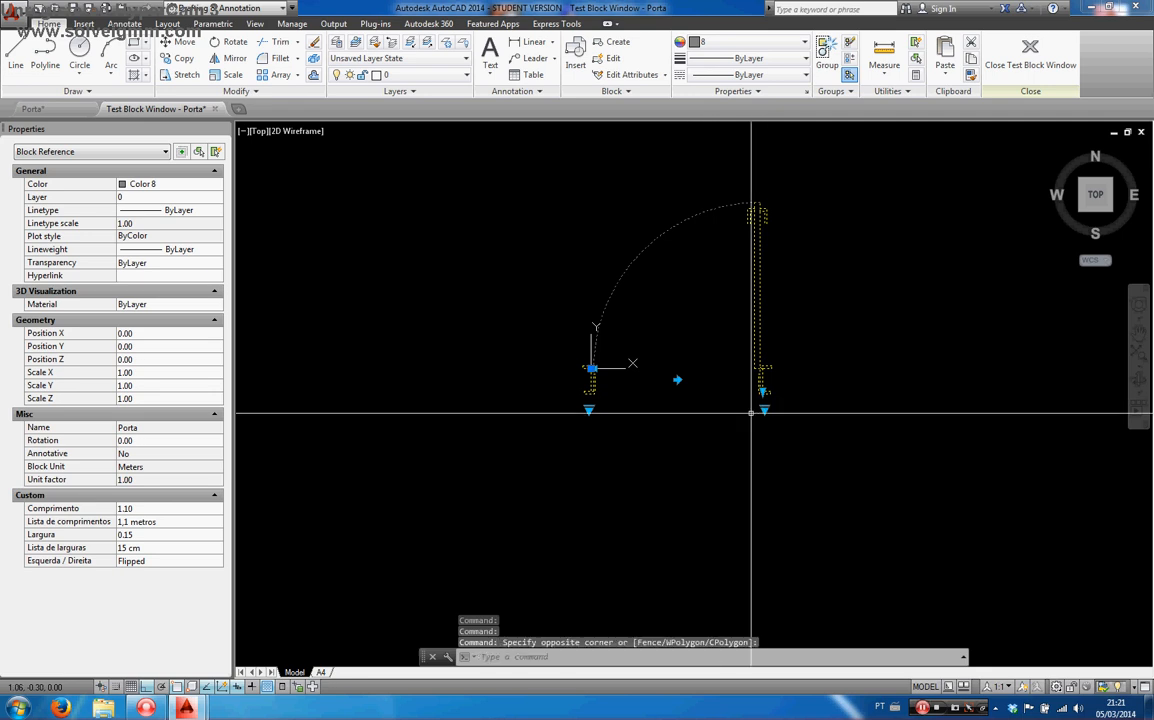
Step: Test the door at a Lista de larguras value of 10 cm with the flip reversed, and close the test block window
left_click(764, 410)
left_click(797, 418)
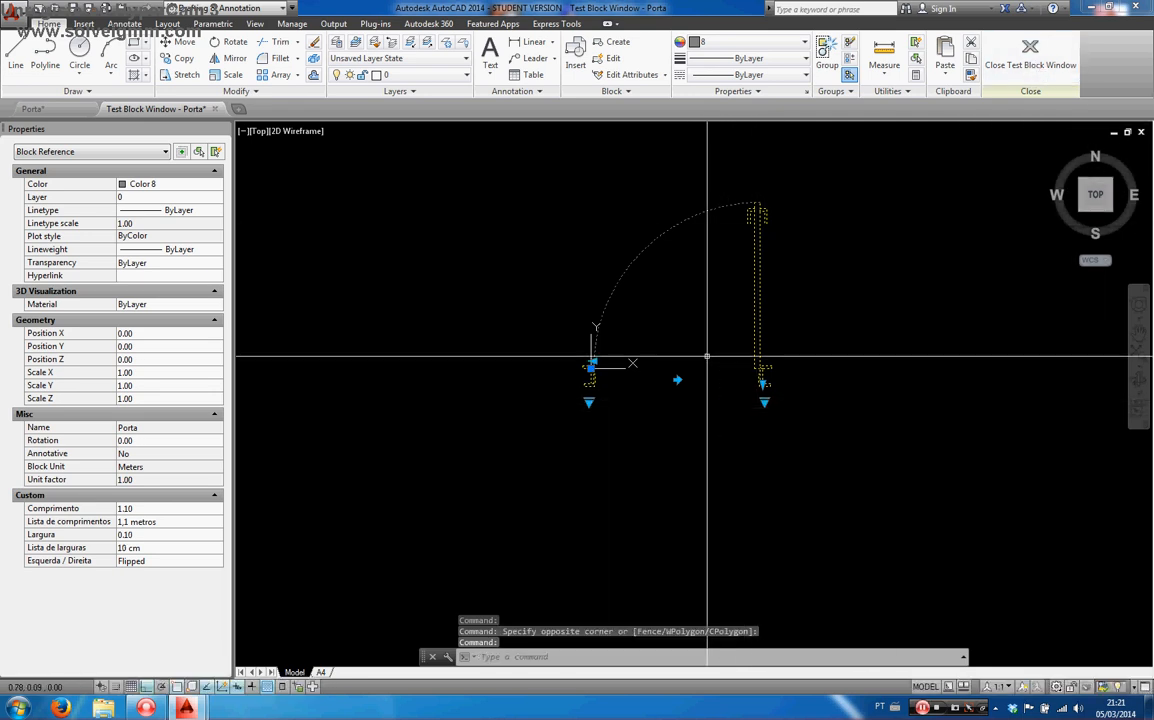
left_click(677, 380)
scroll(598, 389, "up", 3)
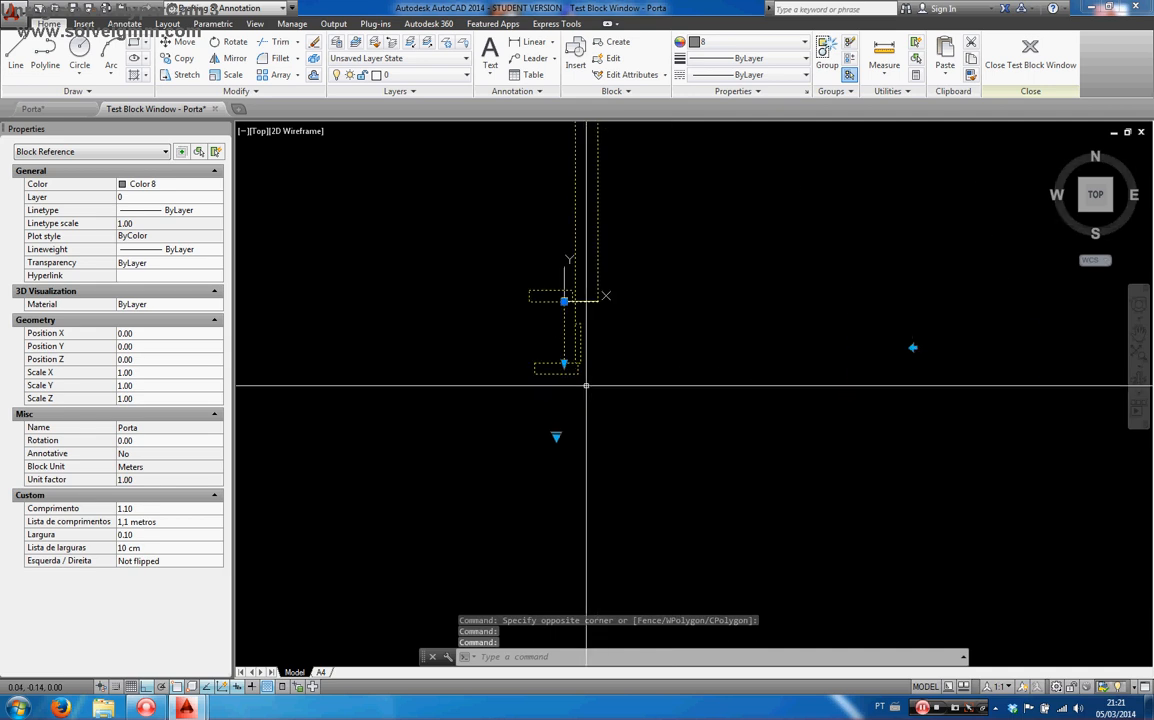
scroll(547, 368, "down", 2)
left_click(1033, 55)
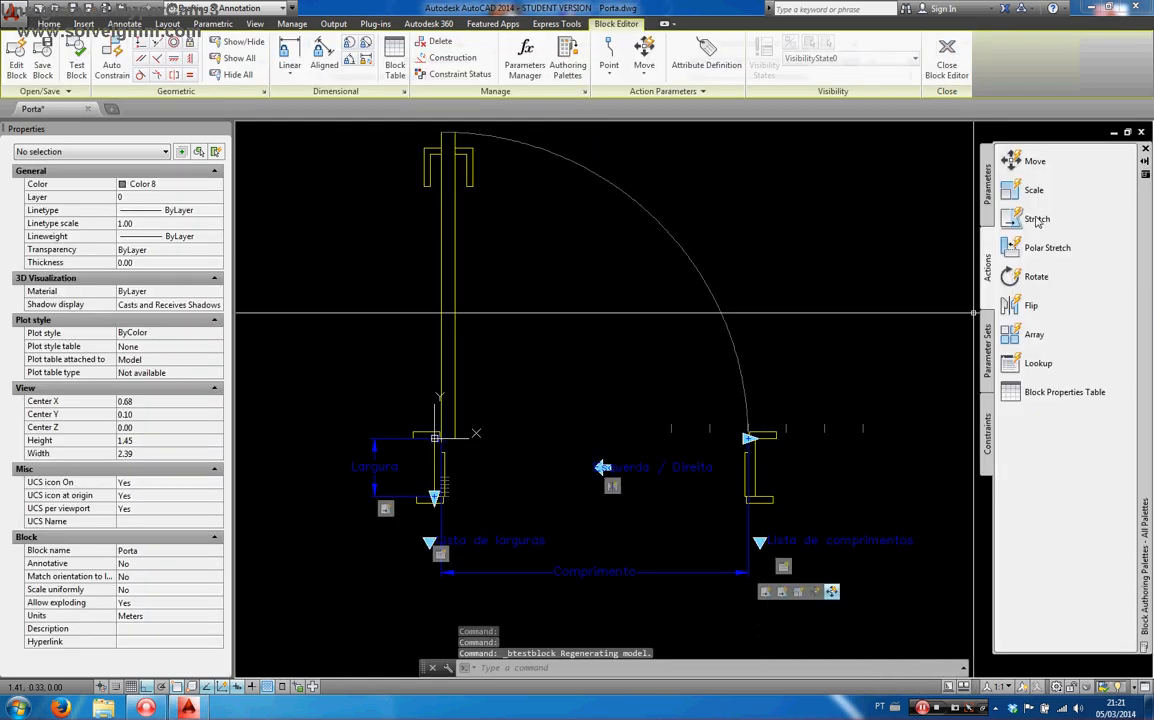
Step: Add a flip parameter with a horizontal reflection line through the midpoint of the door frame's width, labelled beside the hinge-side jamb
left_click(988, 186)
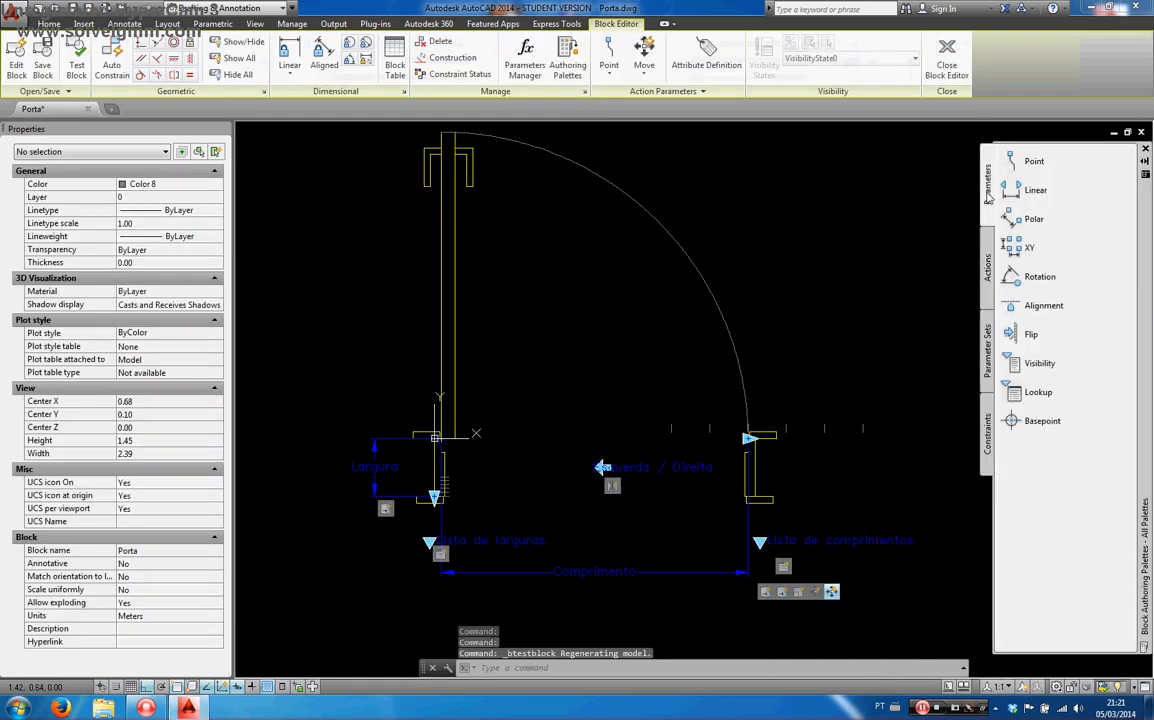
left_click(1027, 335)
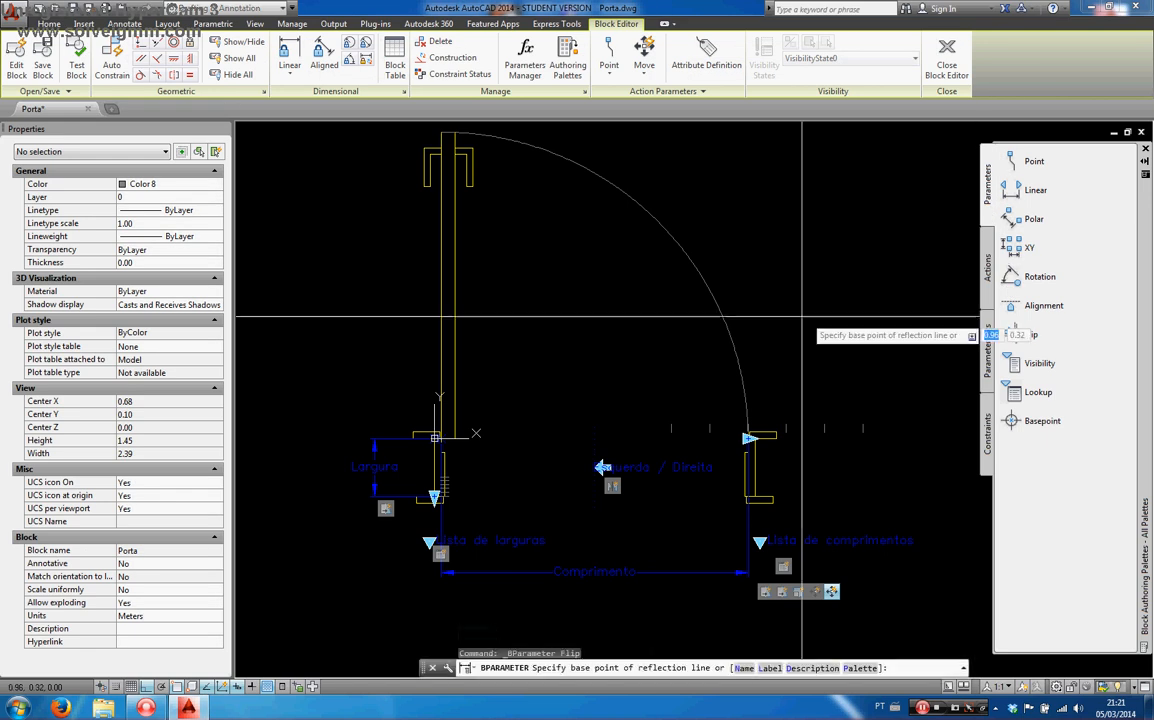
left_click(435, 467)
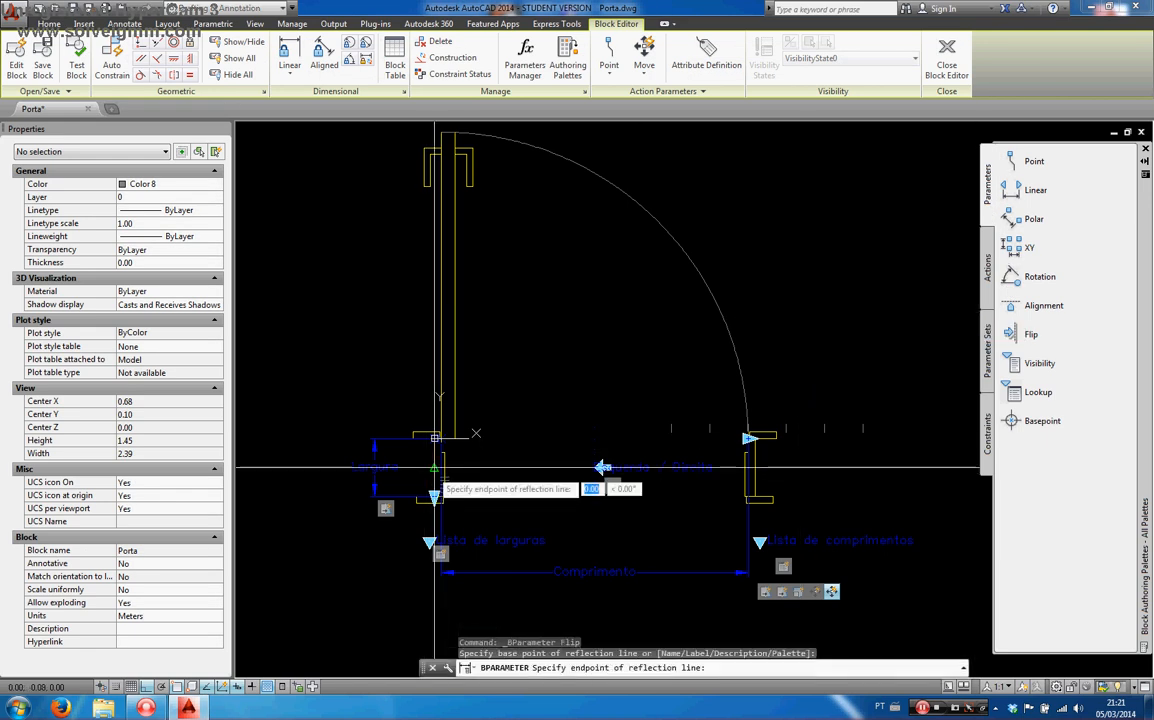
left_click(491, 476)
middle_click_drag(443, 484, 531, 478)
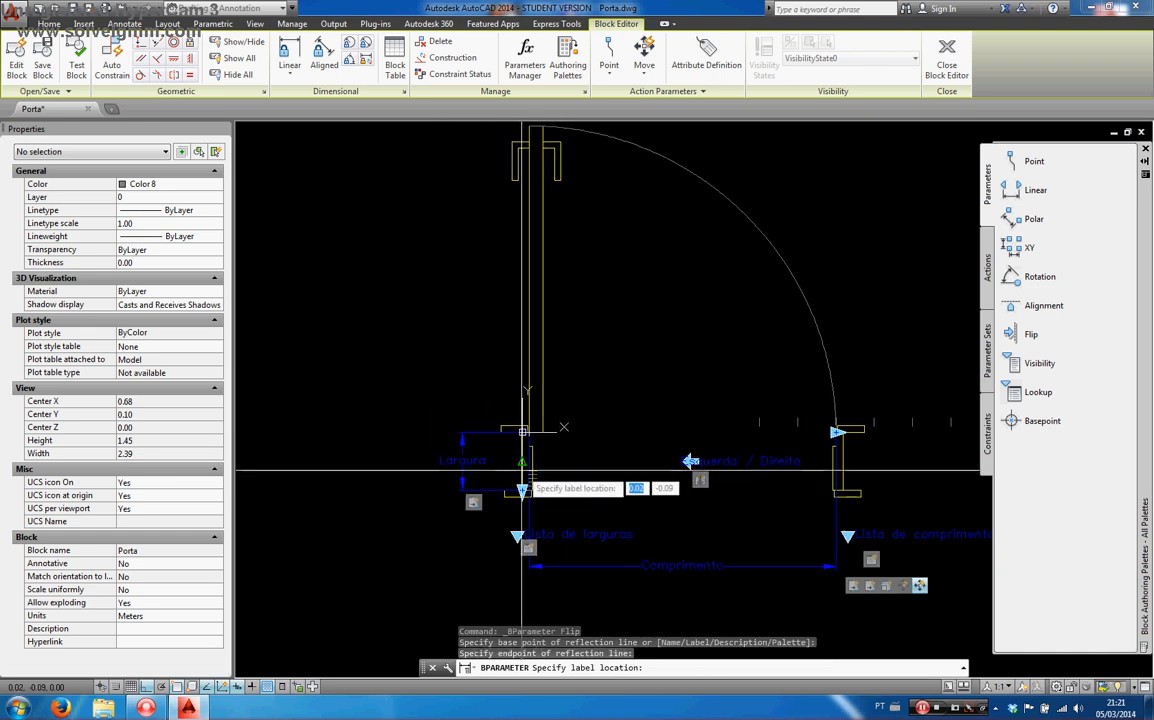
left_click(529, 460)
key("Escape")
Step: Move the new flip parameter and its grip arrow horizontally about 0.08 outward from the hinge-side jamb
scroll(512, 478, "up", 4)
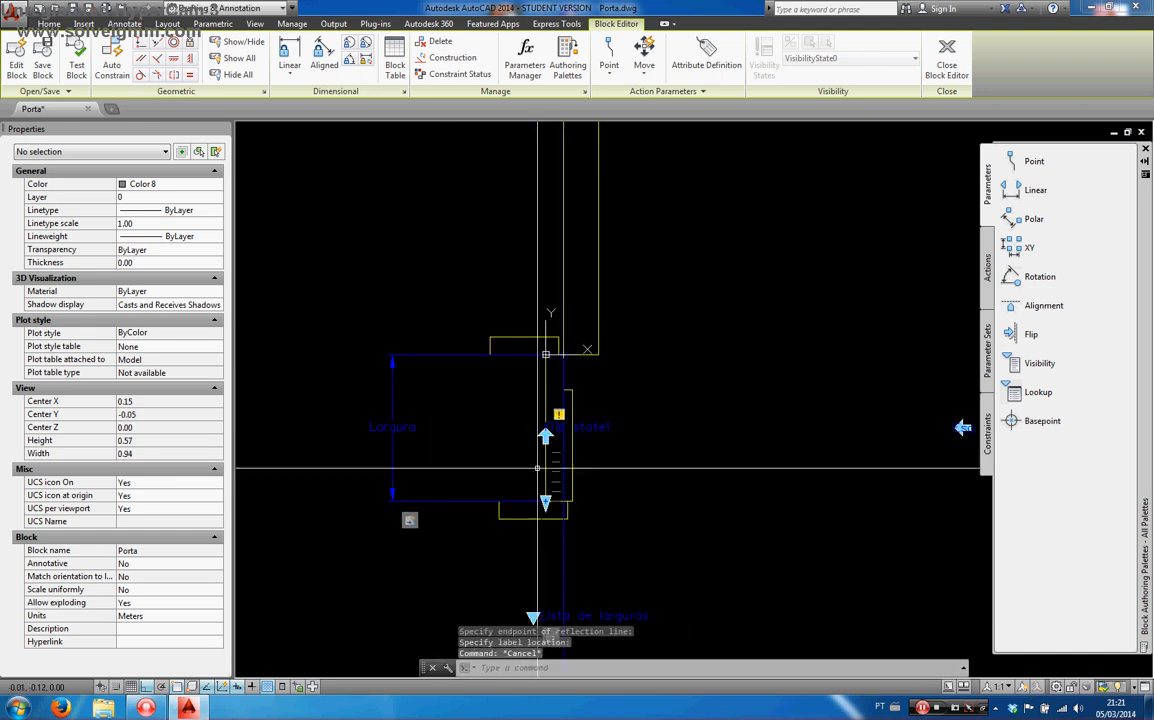
type("m")
key("Return")
left_click(578, 433)
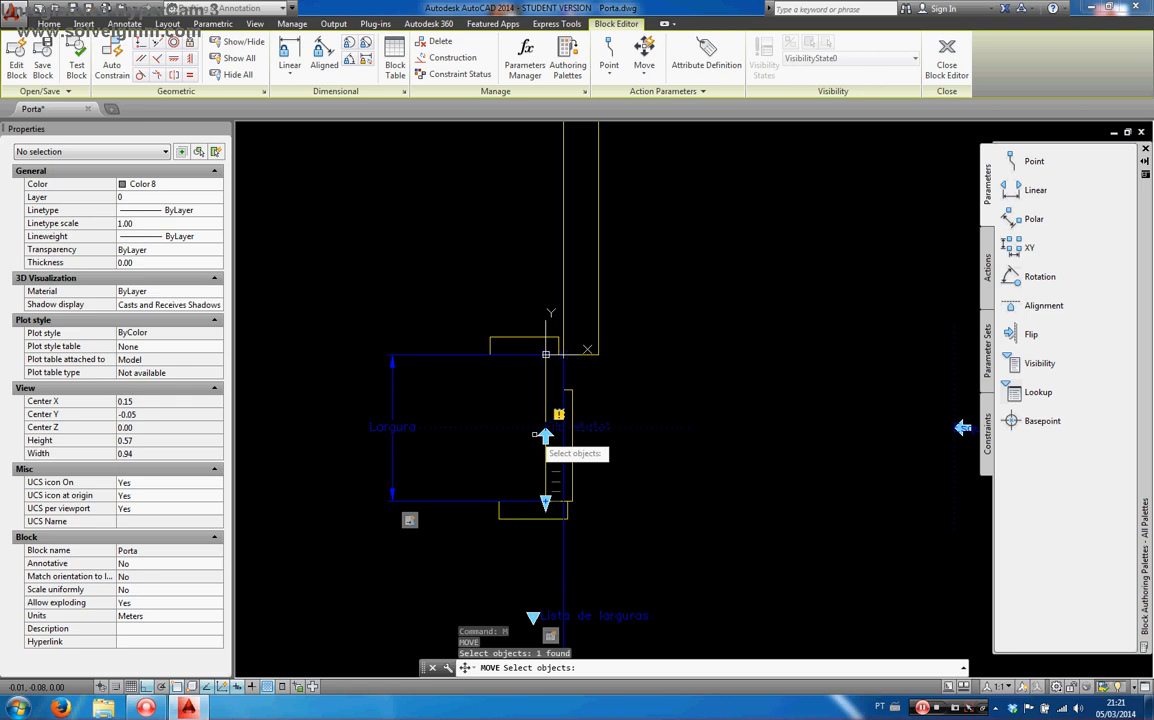
left_click(473, 382)
left_click(549, 436)
scroll(715, 445, "down", 4)
key("Return")
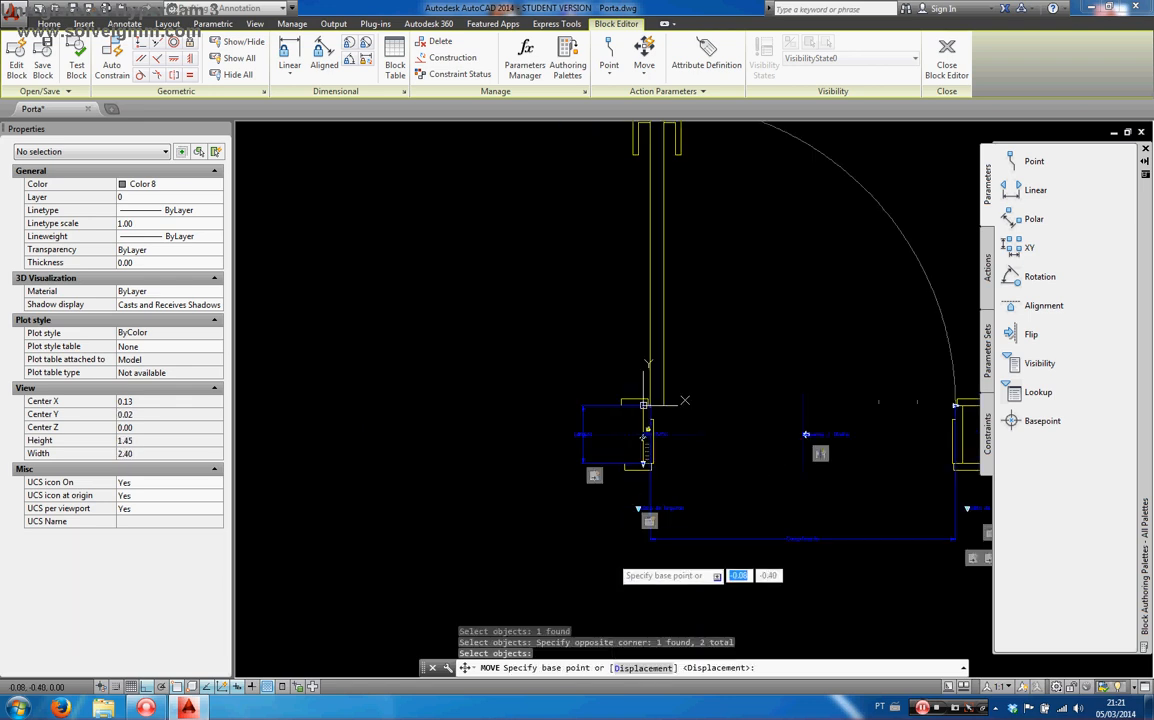
left_click(612, 557)
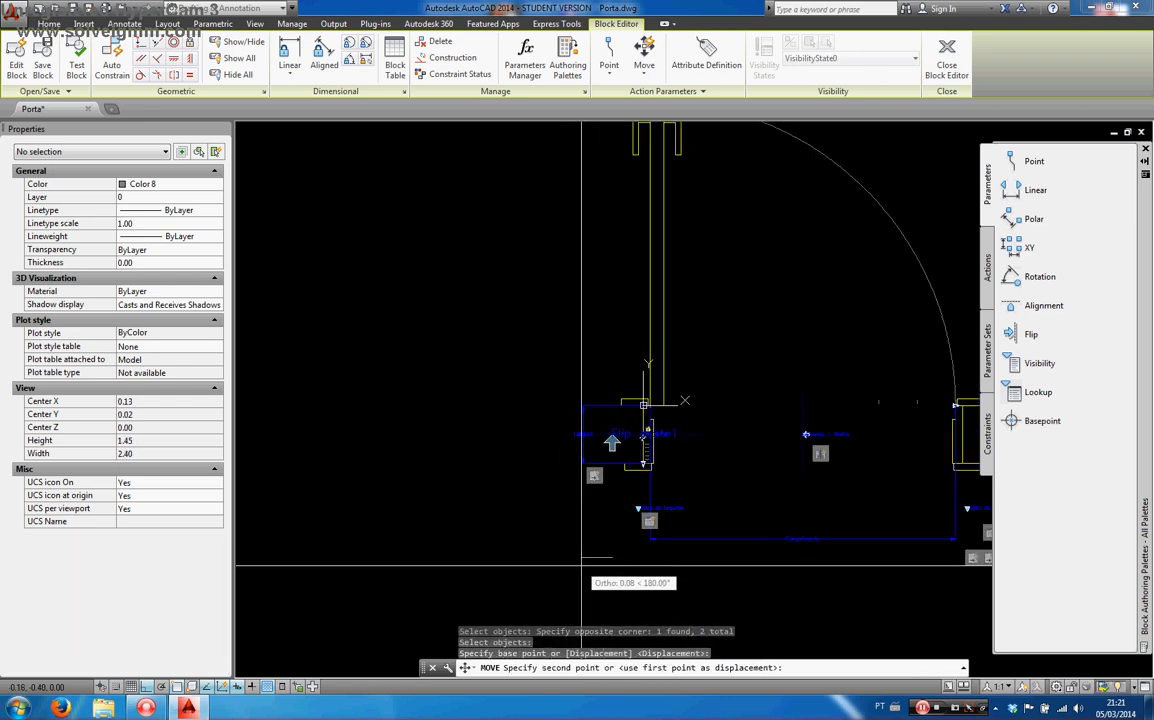
key("Escape")
Step: Shift the Largura parameter's dimension line farther away from the door frame, clear of the new flip parameter
left_click(584, 435)
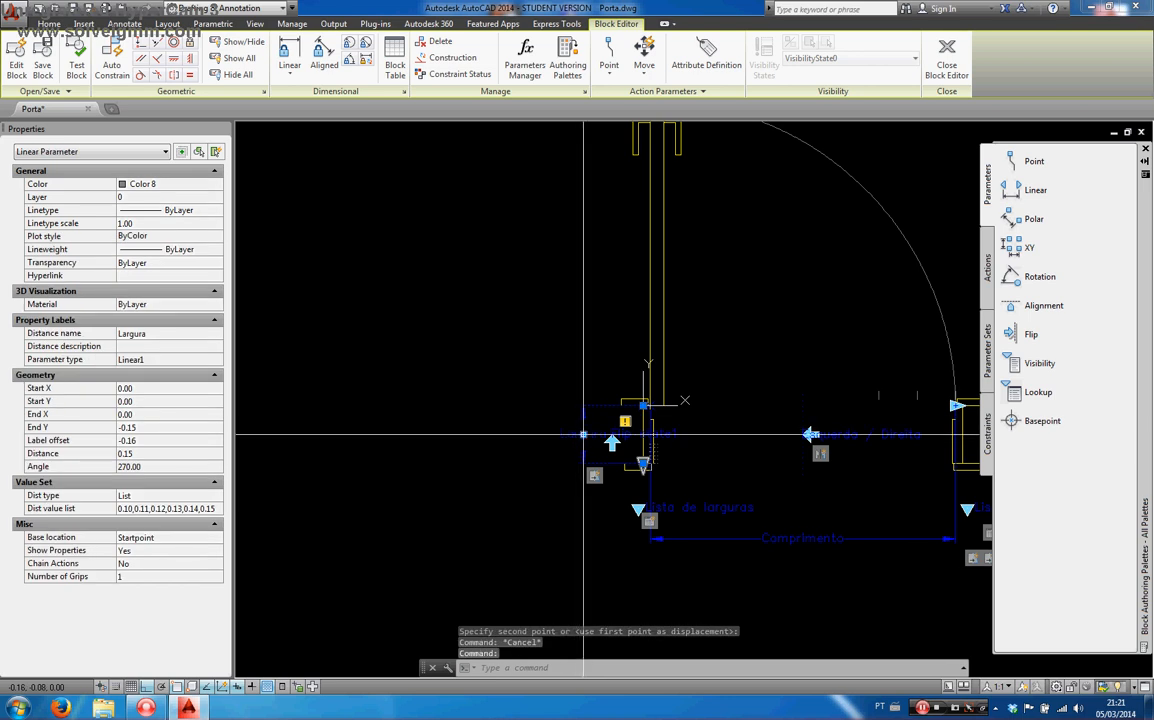
left_click(583, 435)
left_click(508, 440)
scroll(598, 453, "up", 2)
key("Escape")
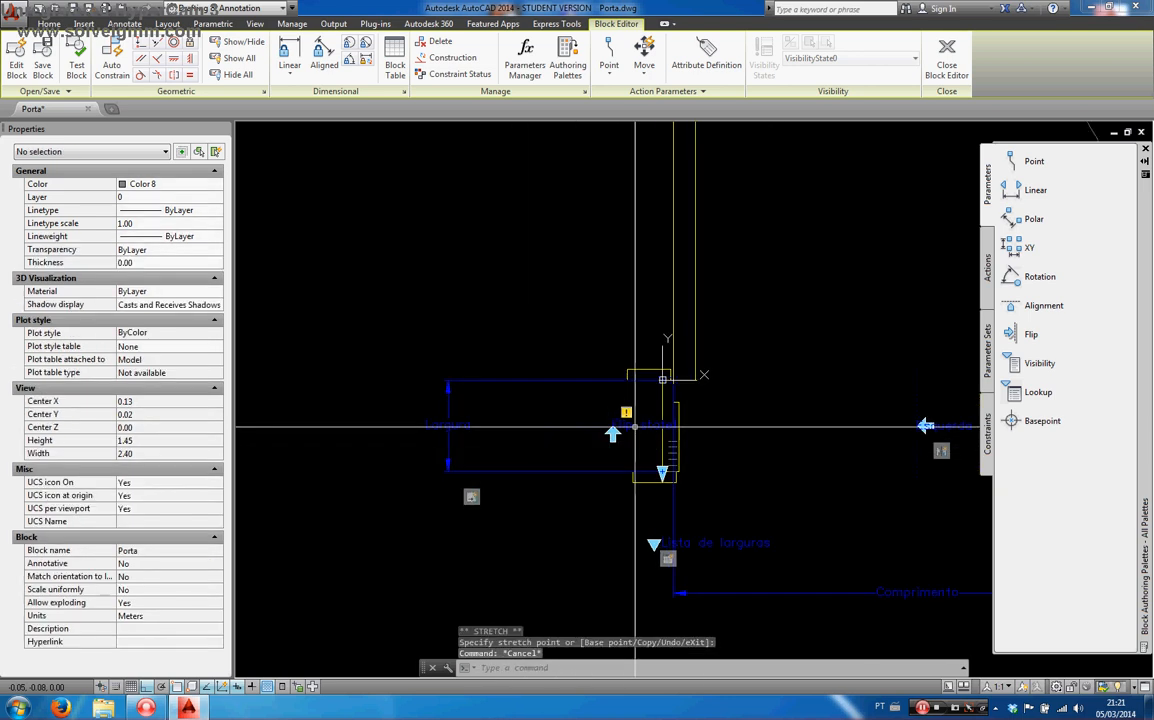
Step: Rename the new flip parameter as Cima / Baixo
left_click(612, 432)
right_click(636, 432)
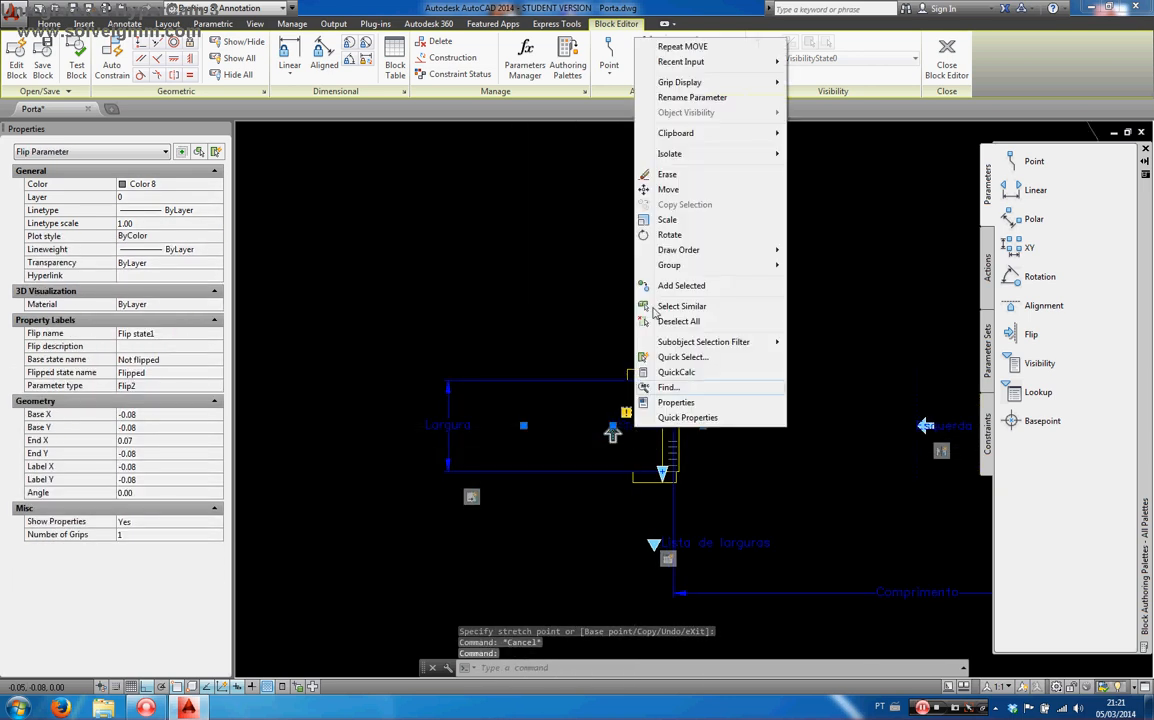
left_click(692, 97)
type("Cima / Baixo")
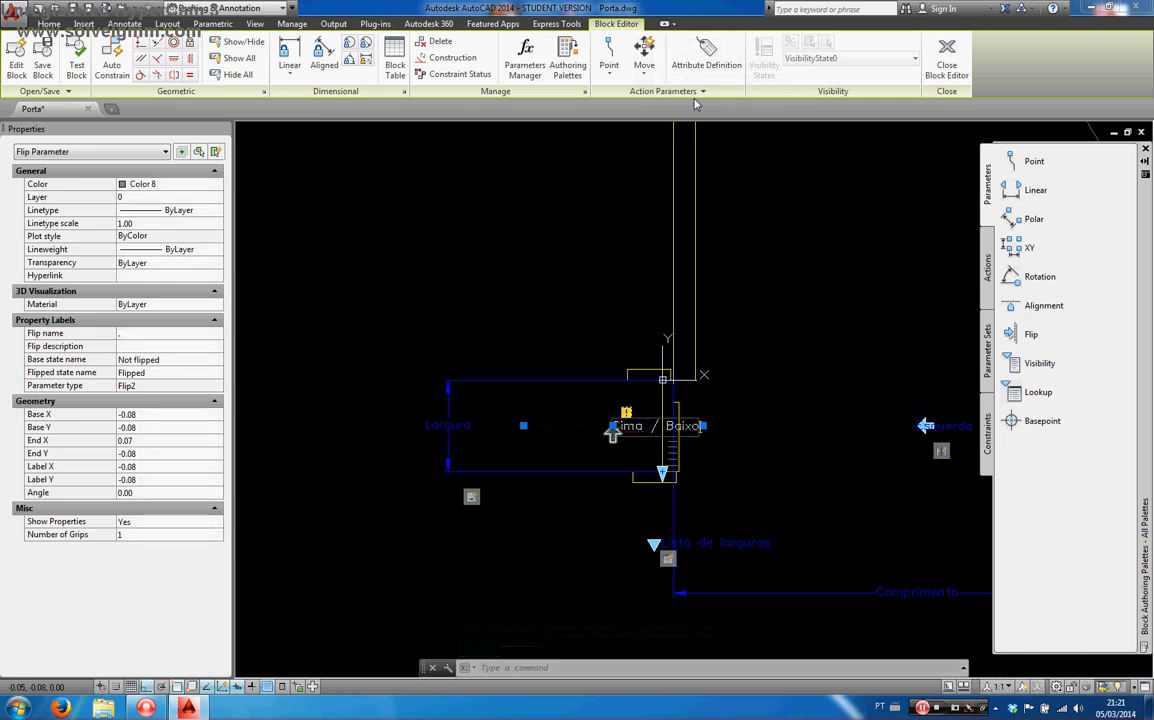
key("Escape")
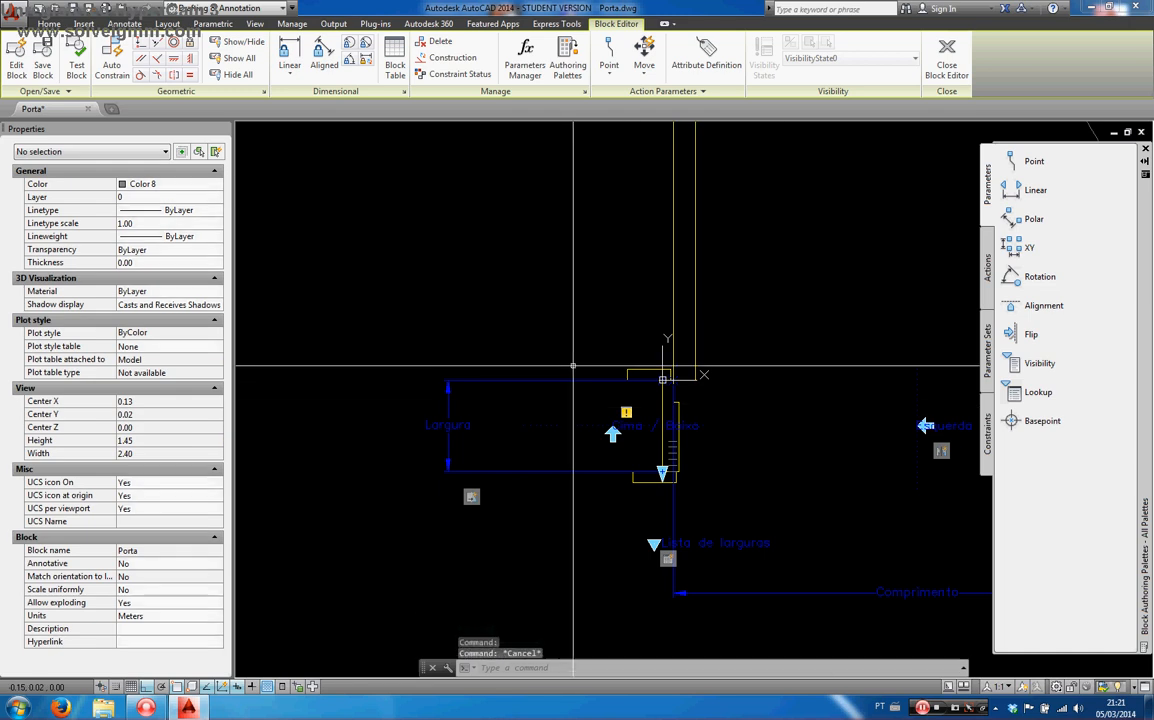
Step: Add a Flip action to the Cima / Baixo parameter with all objects in the block as its selection set
middle_click_drag(630, 387, 462, 390)
scroll(589, 353, "down", 2)
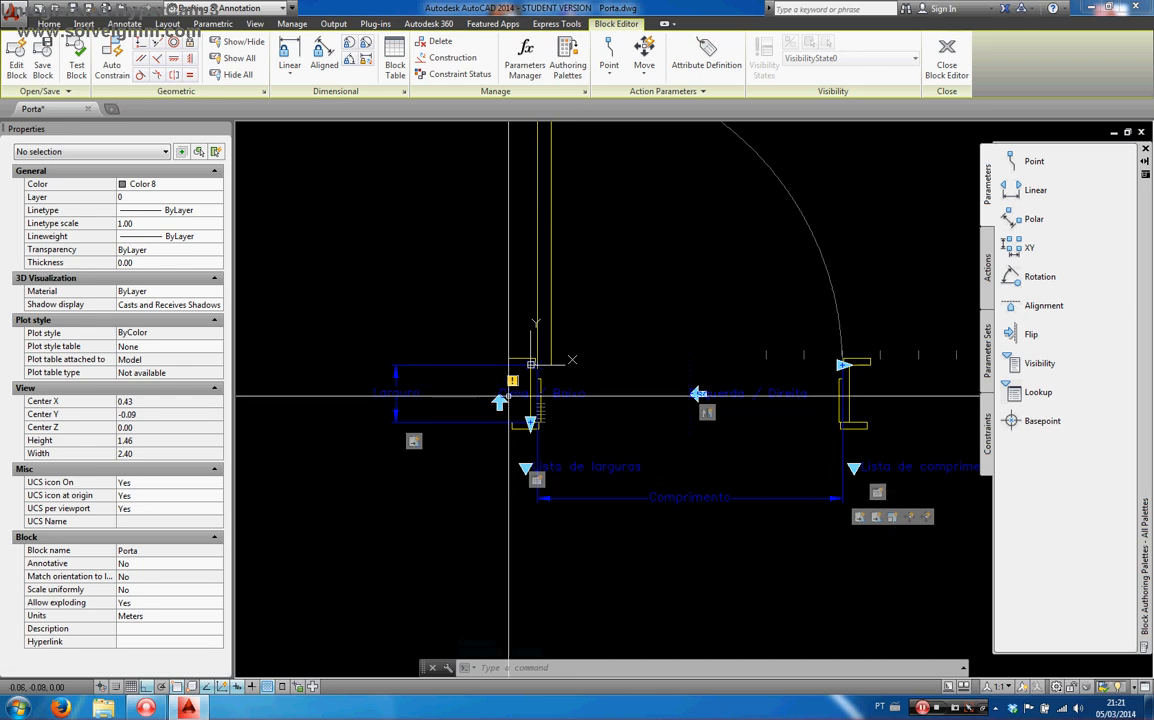
left_click(988, 268)
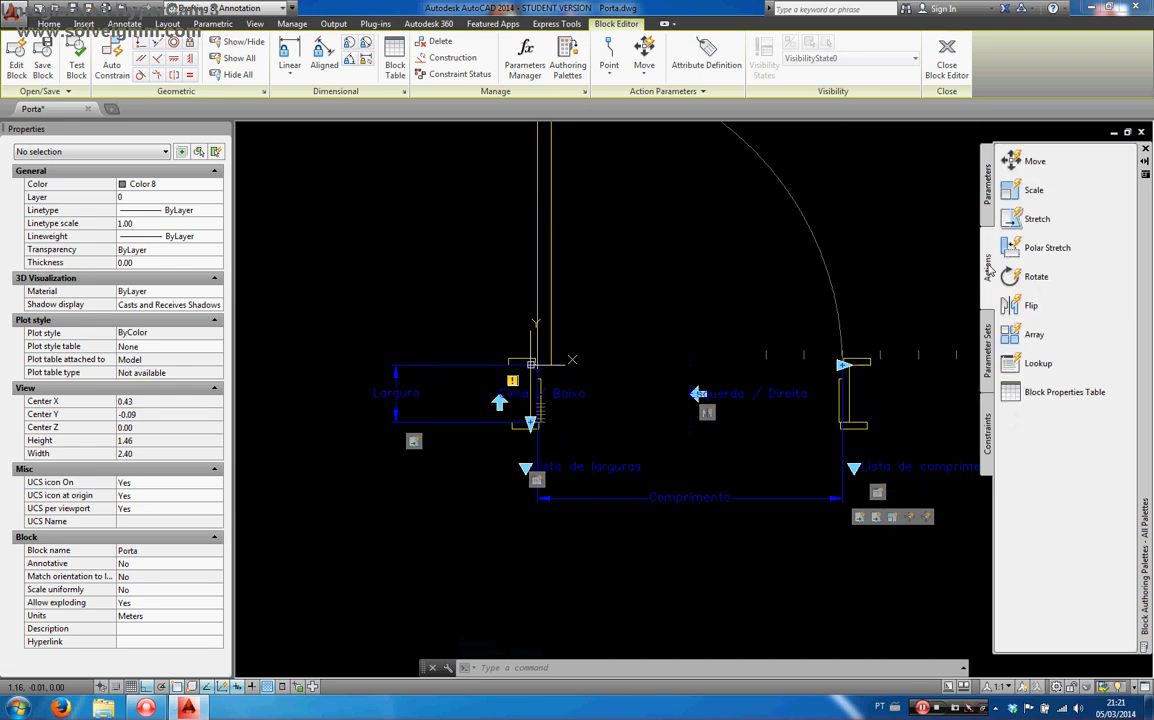
left_click(1031, 306)
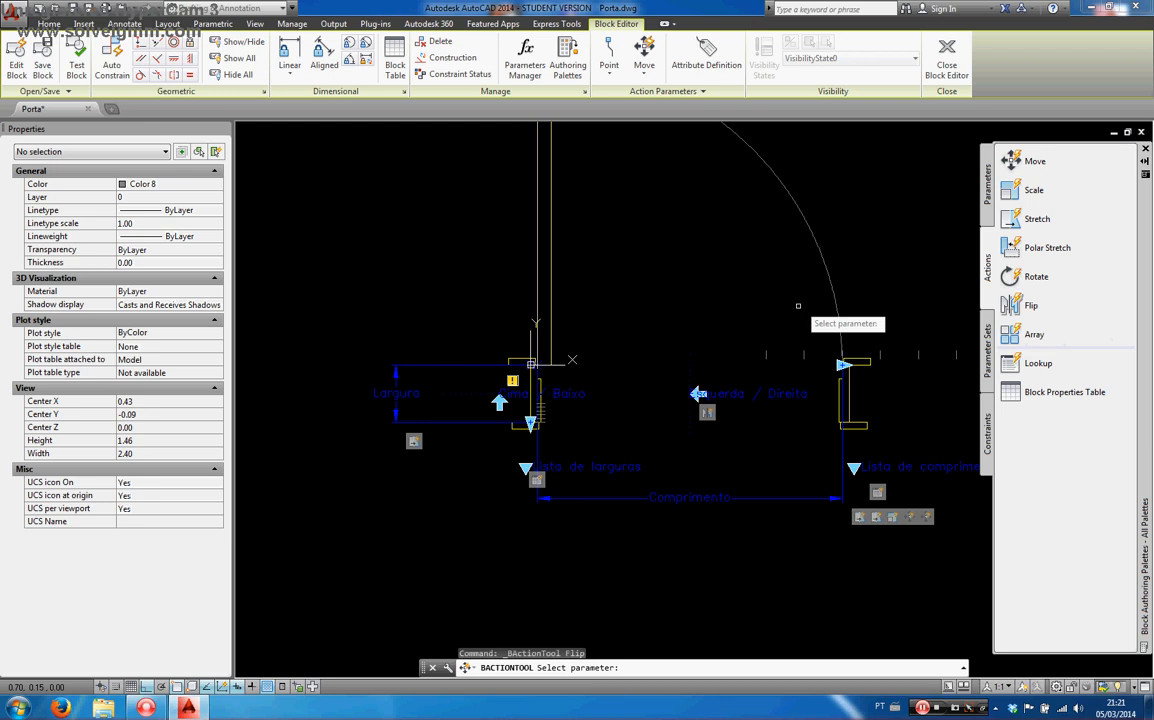
left_click(561, 394)
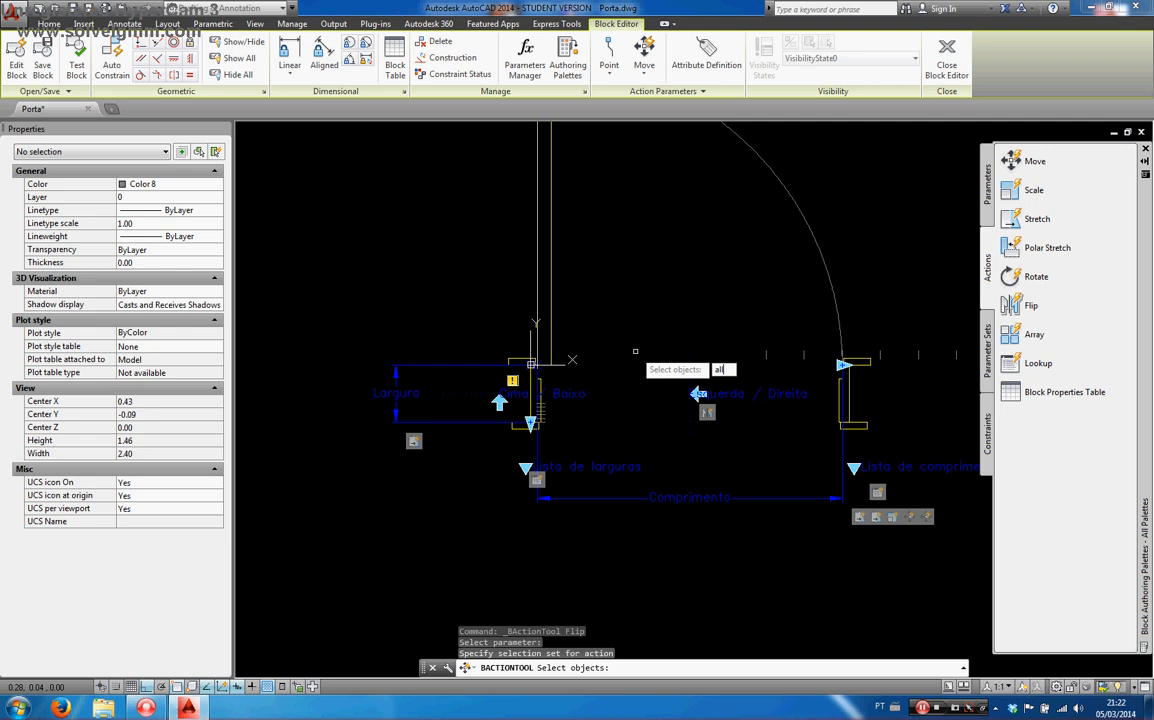
type("all")
key("Return")
key("Return")
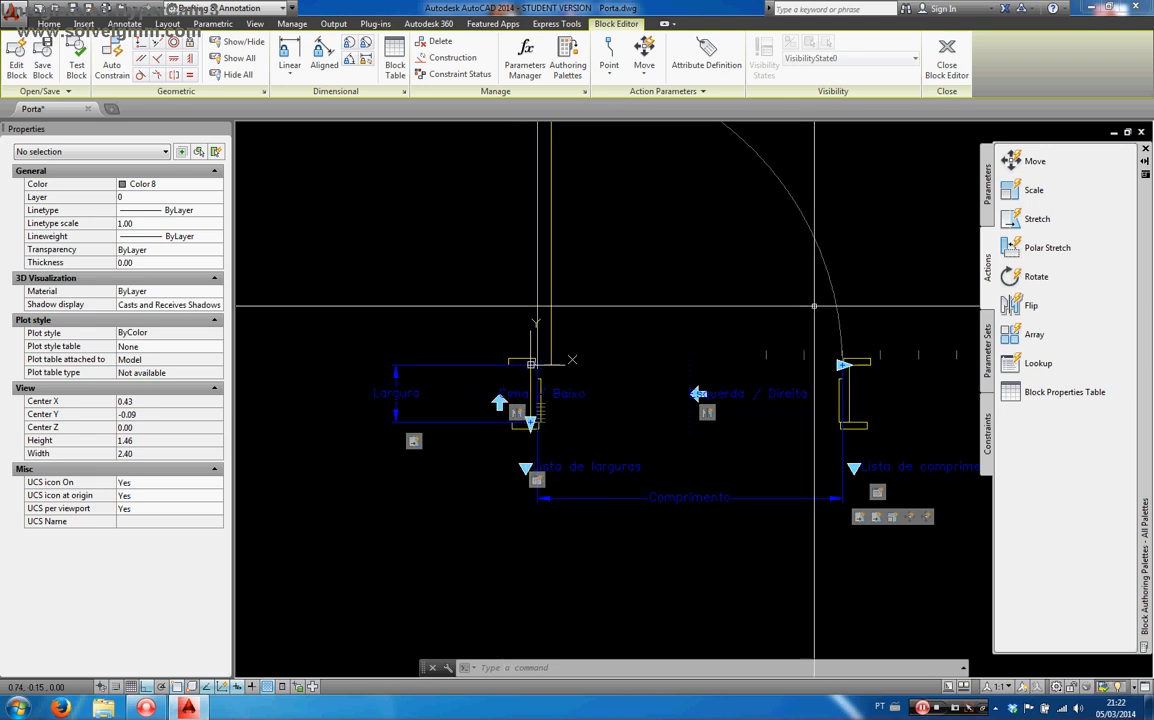
Step: Add a Move action to the second point of the Largura parameter, with the Cima / Baixo flip parameter and its arrow as the selection set
left_click(1012, 161)
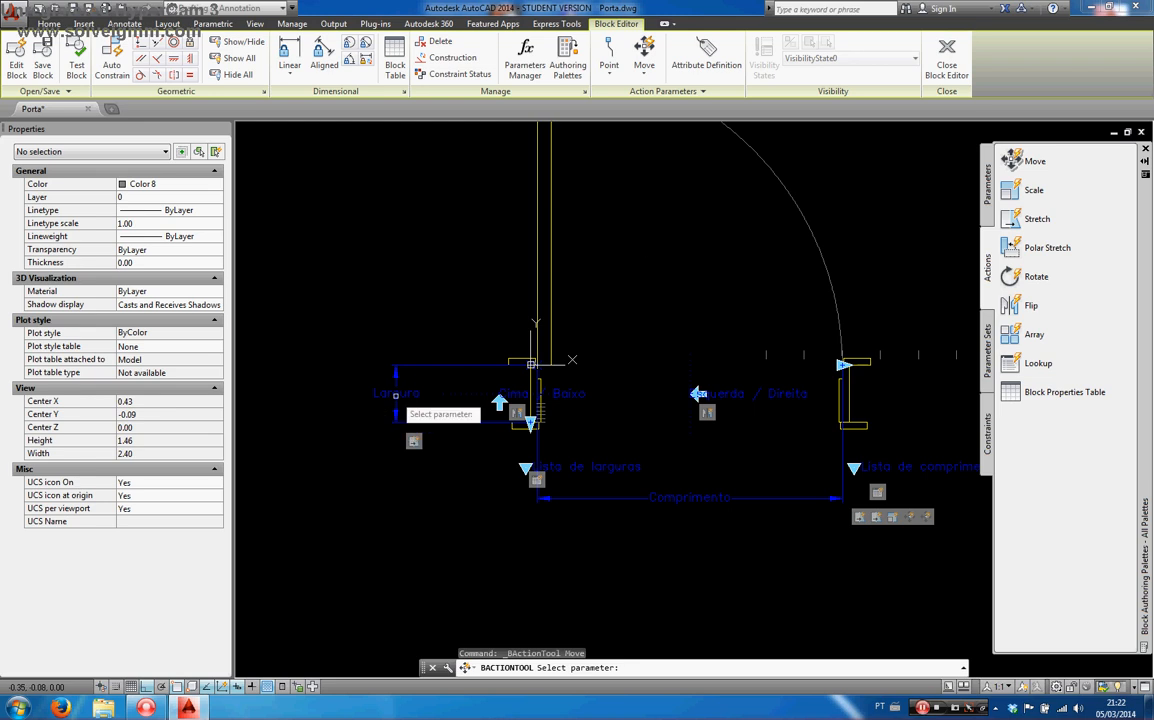
left_click(396, 400)
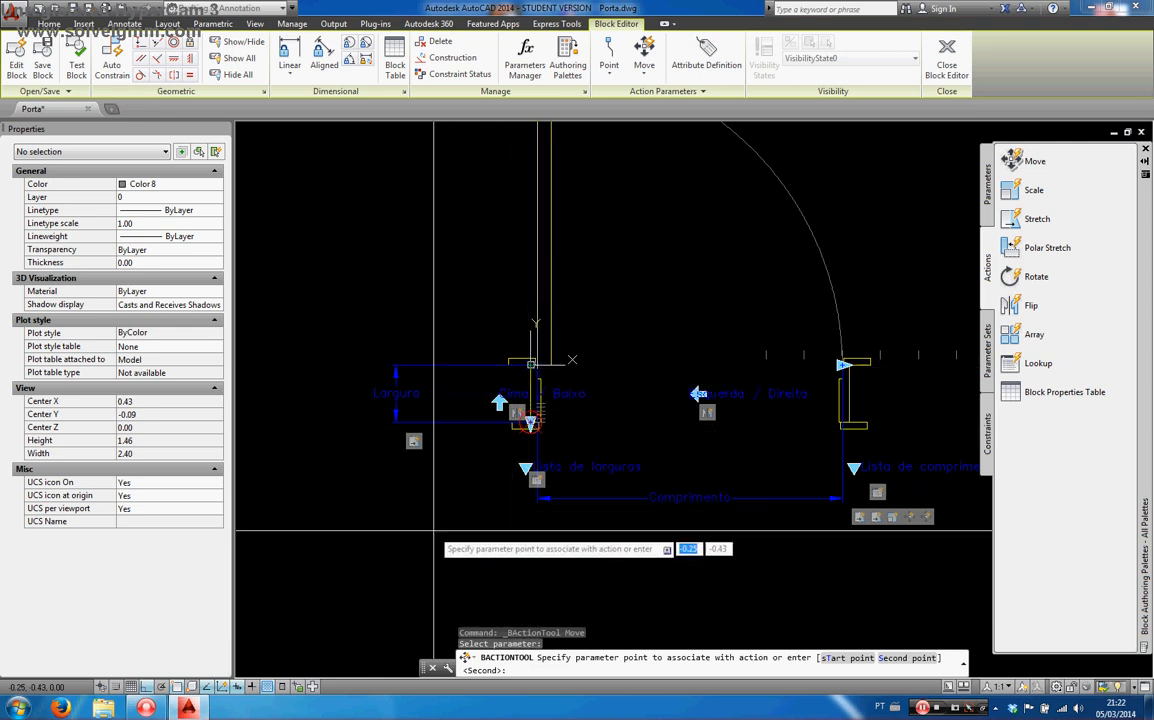
key("Return")
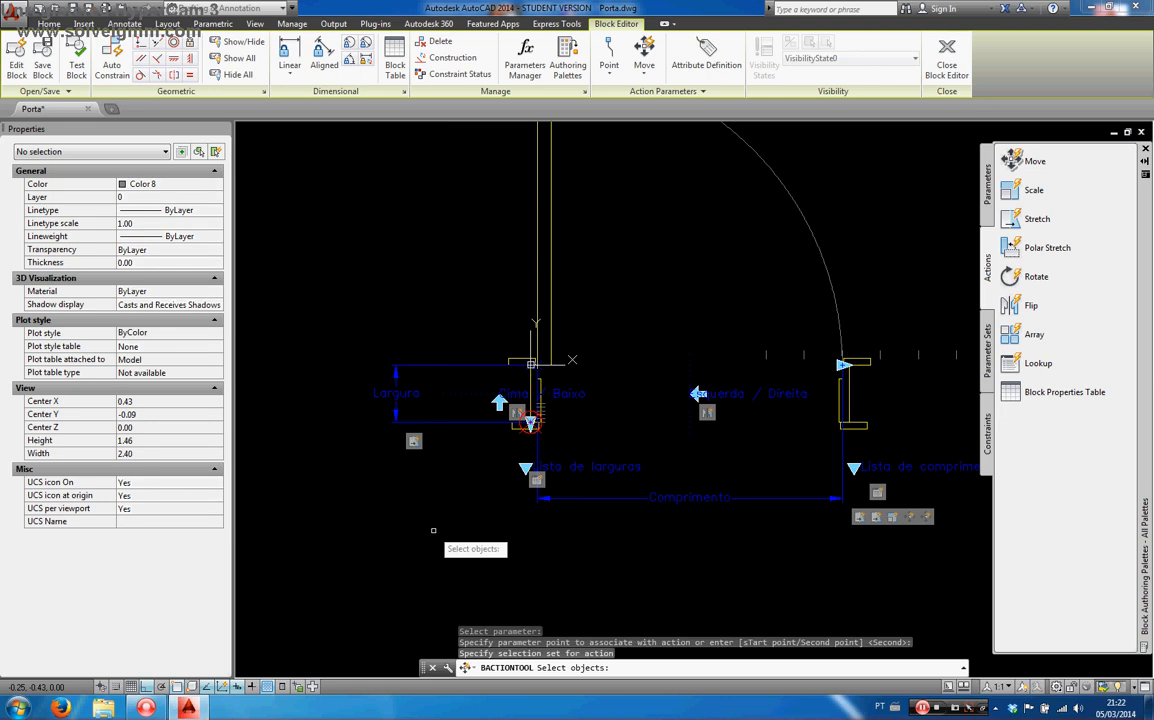
scroll(520, 395, "up", 3)
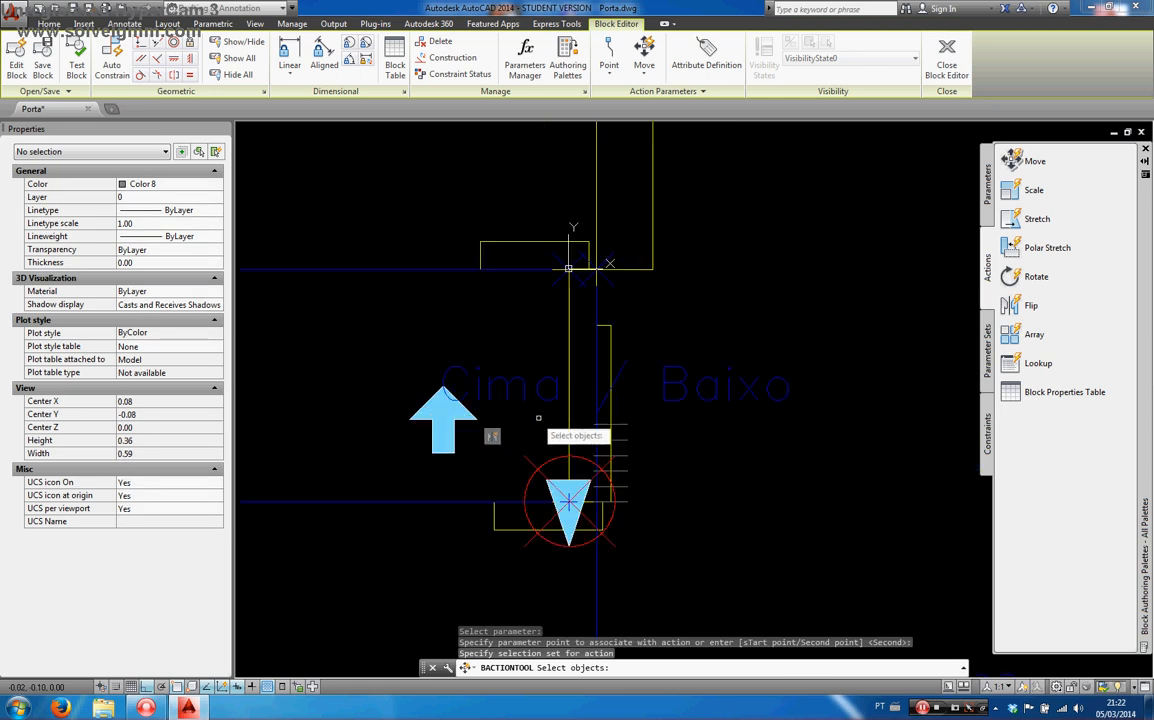
left_click(538, 418)
left_click(495, 395)
left_click(405, 365)
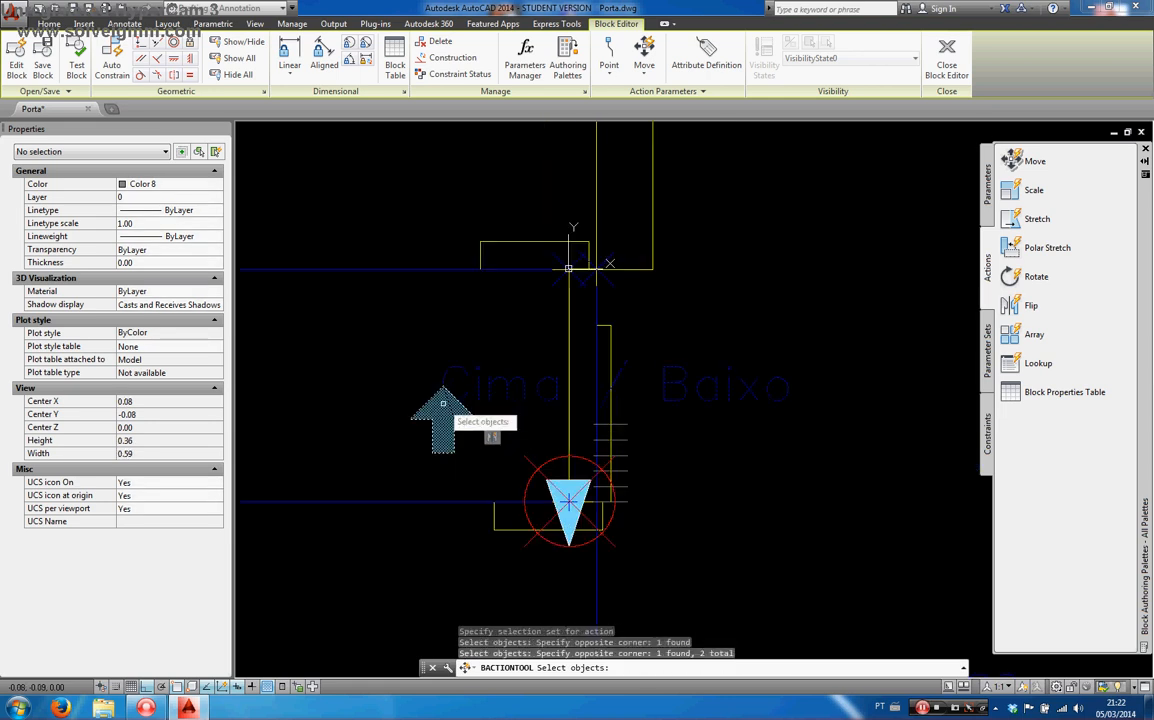
scroll(557, 403, "down", 3)
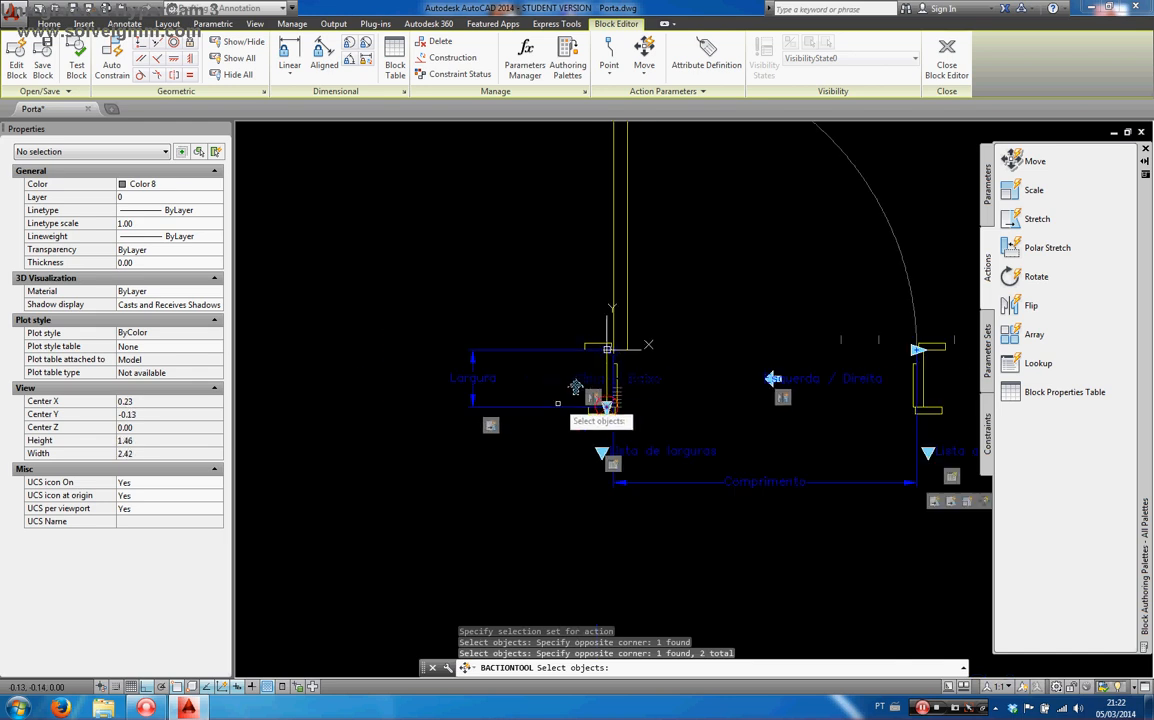
key("Return")
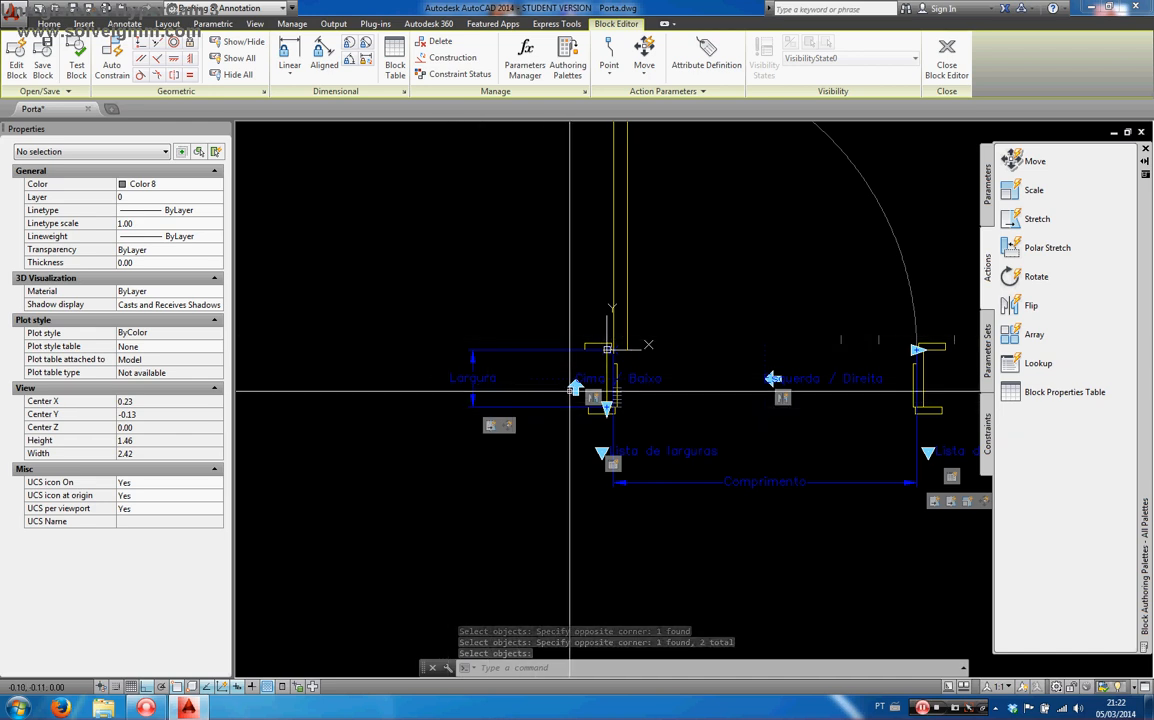
Step: Set the distance multiplier of the Largura parameter's new Move action to 0.5
left_click(510, 426)
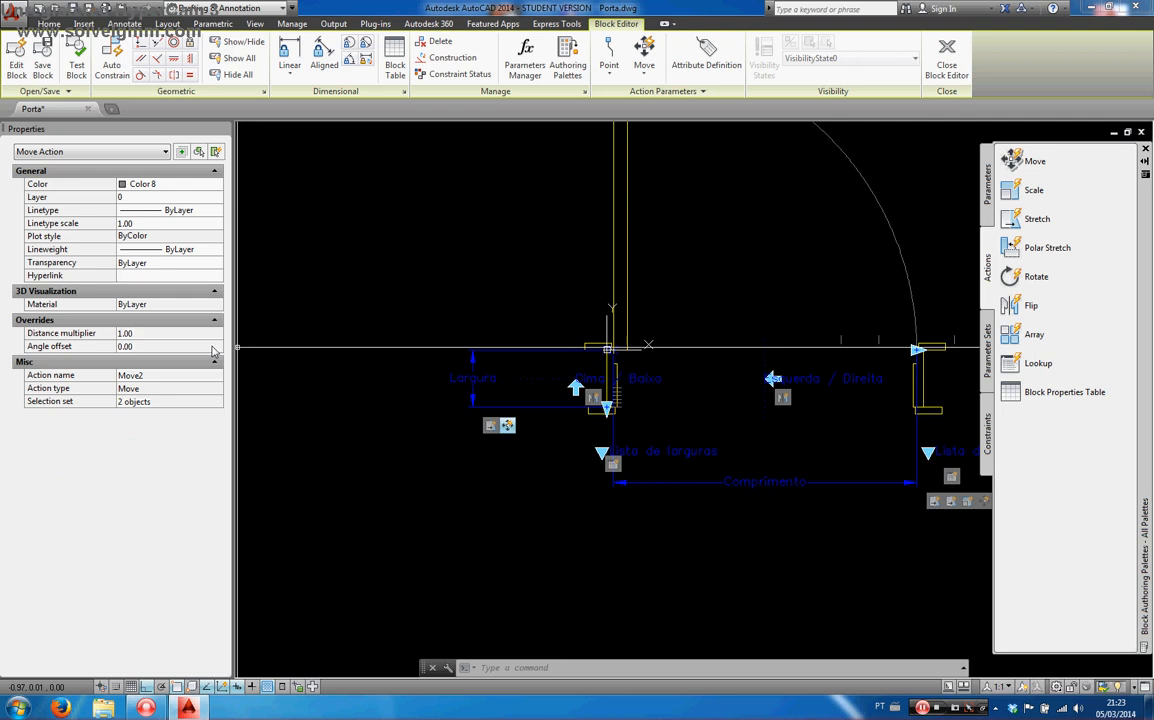
left_click(157, 333)
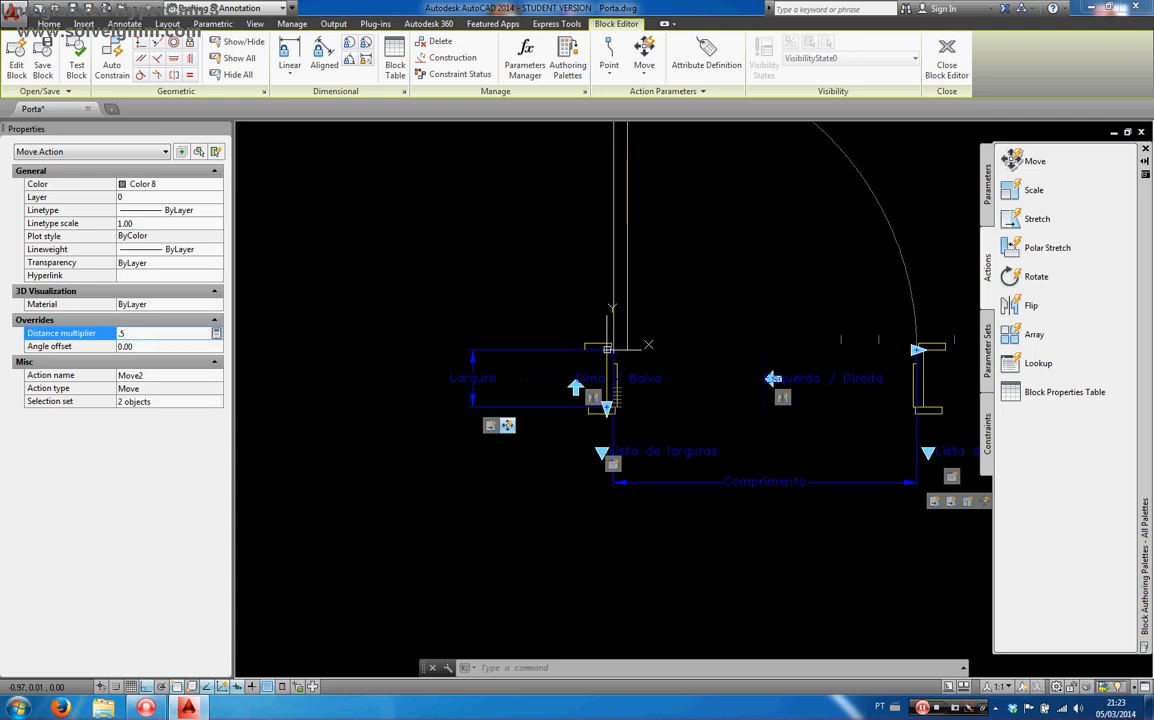
type(".5")
key("Tab")
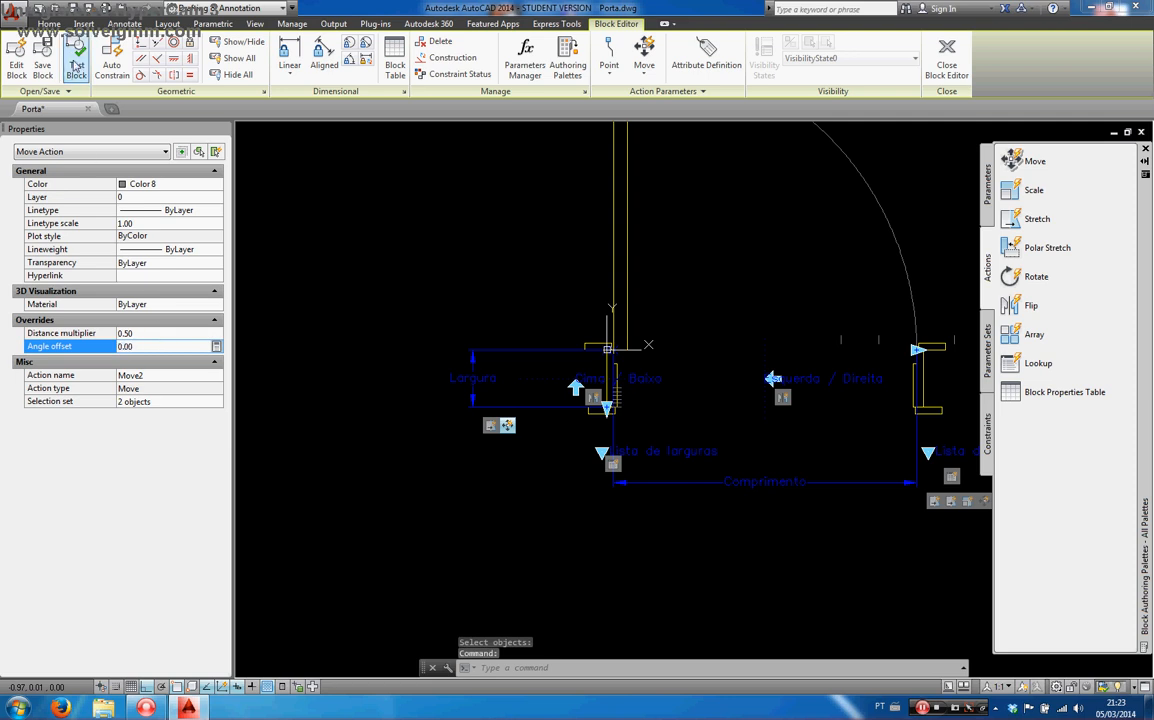
Step: Open the block in the test window and try its Lista de larguras with 12 cm, followed by 13 cm
left_click(75, 65)
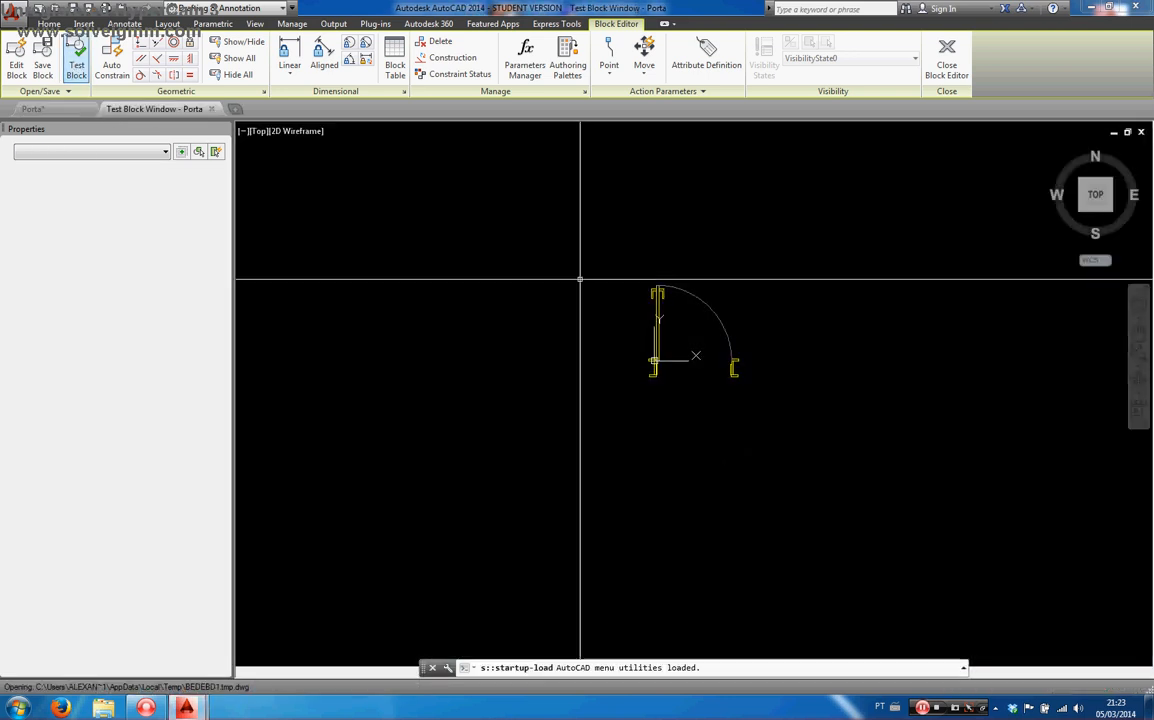
left_click(687, 273)
left_click(650, 312)
scroll(685, 373, "up", 1)
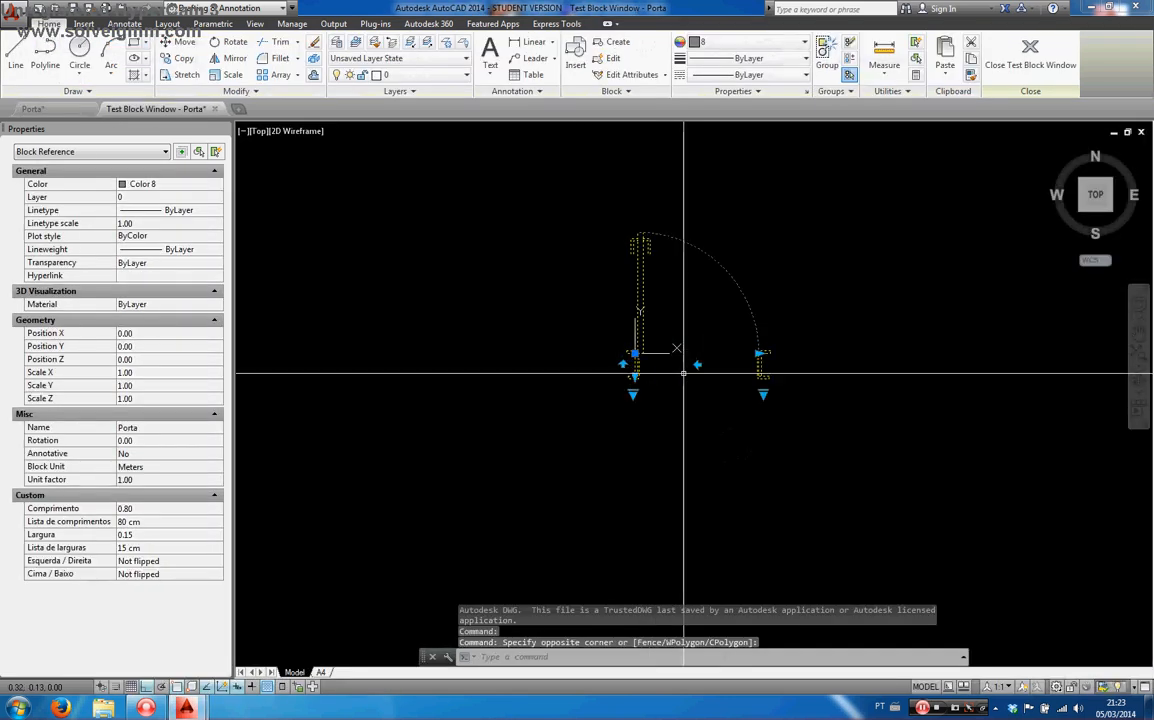
scroll(685, 373, "up", 1)
left_click(600, 407)
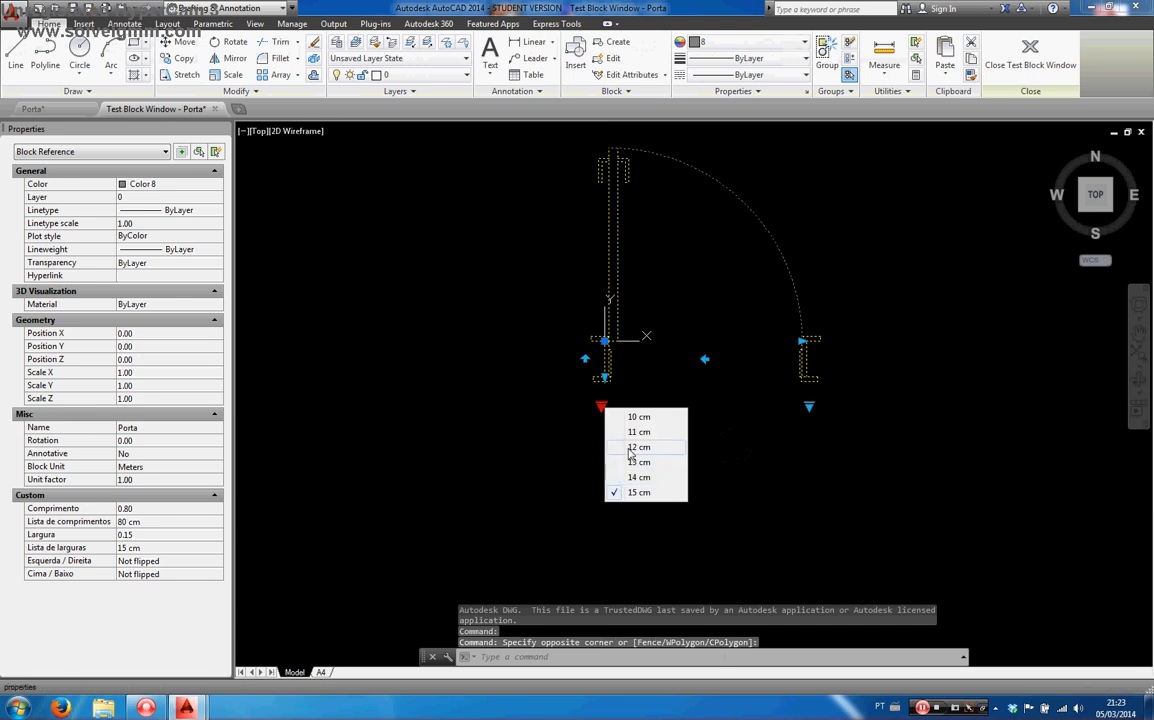
left_click(631, 448)
scroll(541, 420, "up", 2)
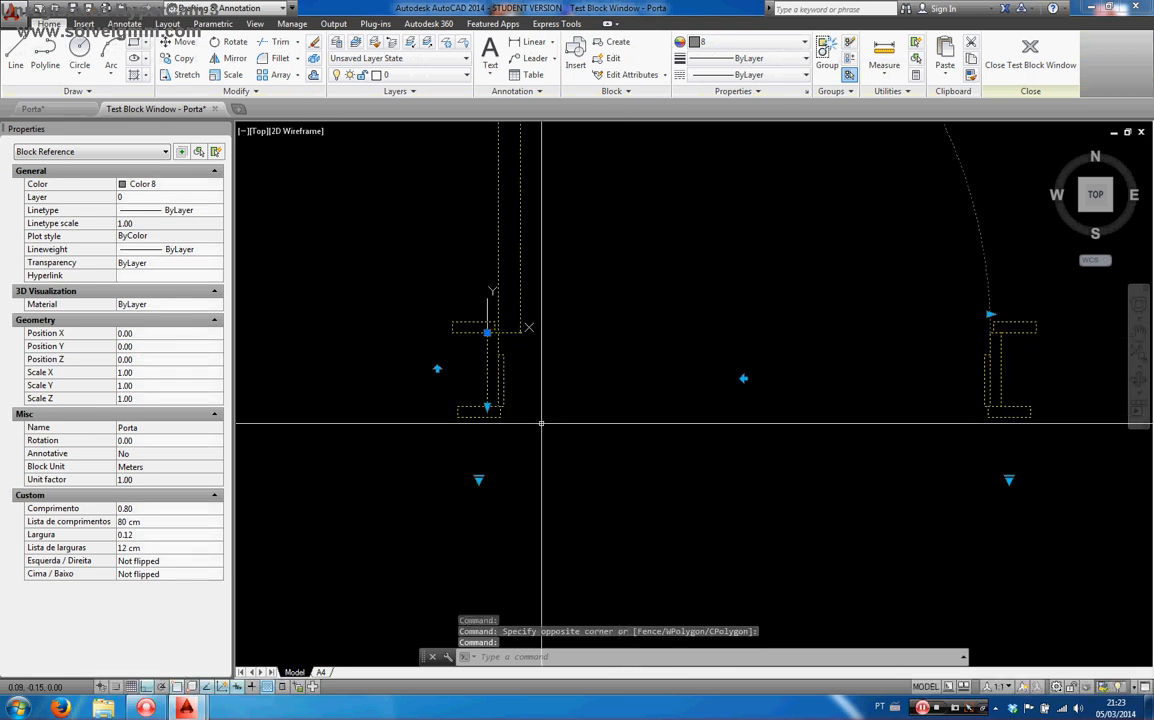
left_click(478, 481)
left_click(491, 539)
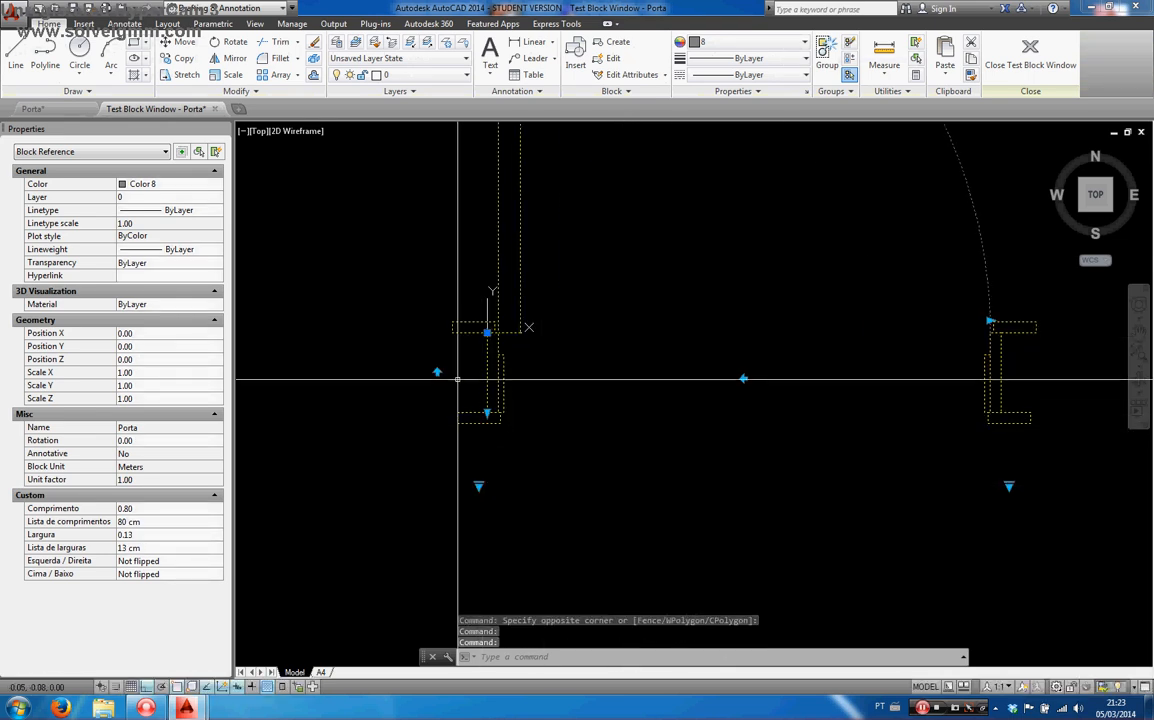
Step: Test the Cima / Baixo flip on the 13 cm wide door and clear the selection
left_click(437, 371)
left_click(437, 372)
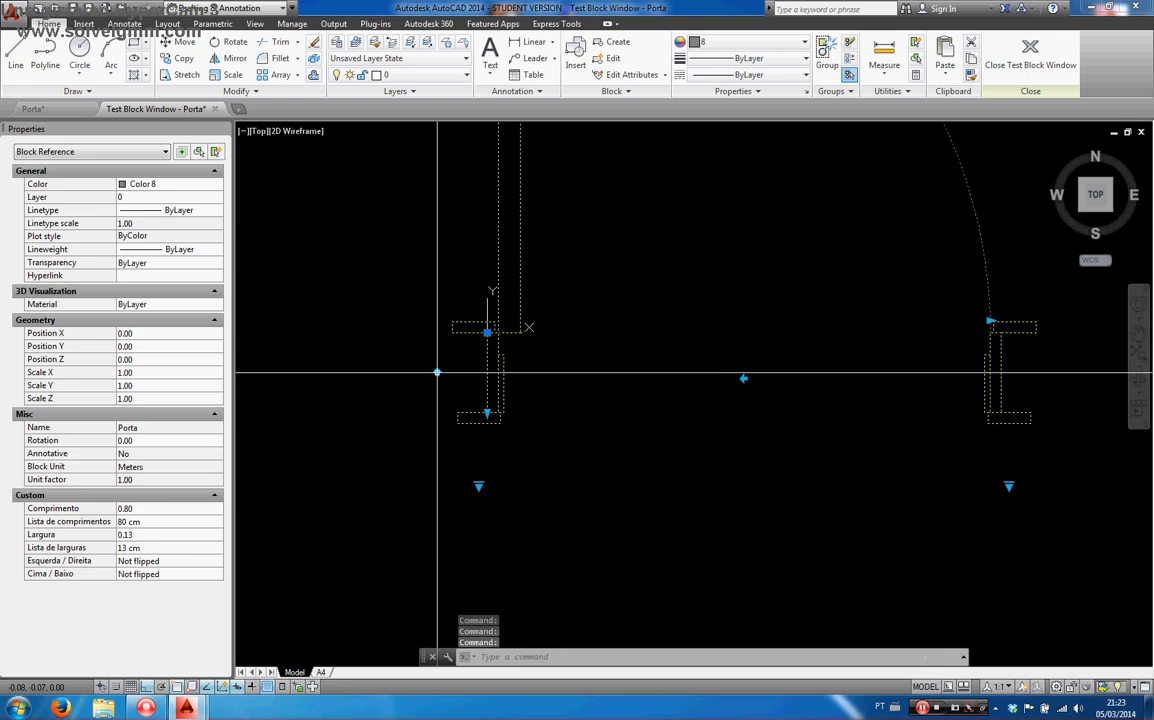
left_click(437, 372)
key("Escape")
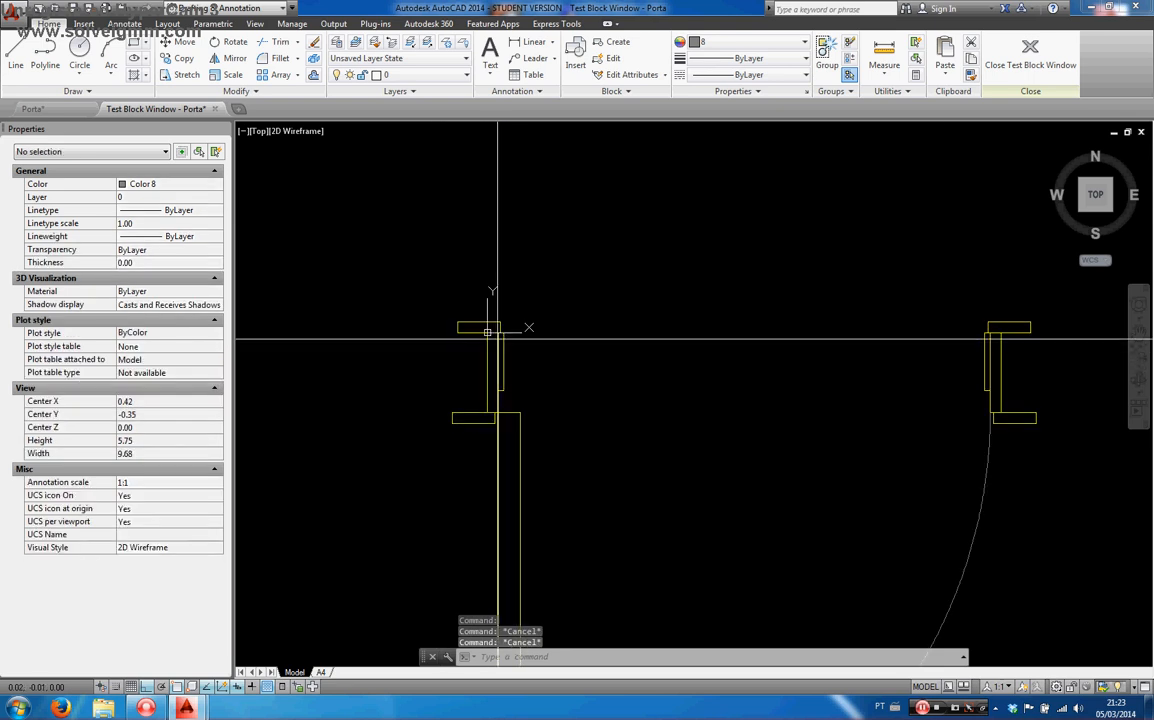
Step: Draw two horizontal reference lines extending outward from the two ends of the flipped door's hinge-side jamb
type("l")
key("Return")
left_click(487, 331)
key("Escape")
key("Escape")
key("Return")
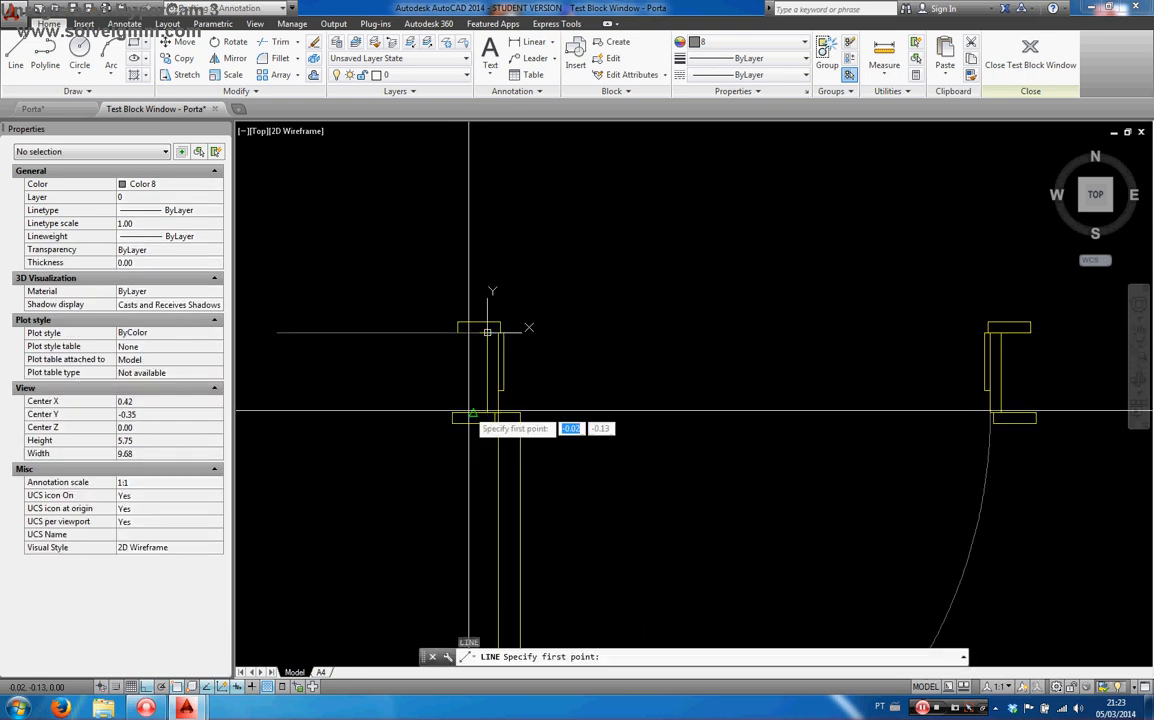
left_click(487, 412)
left_click(283, 412)
key("Escape")
Step: Flip the door back with Cima / Baixo to compare its frame against the reference lines
left_click(561, 476)
left_click(440, 378)
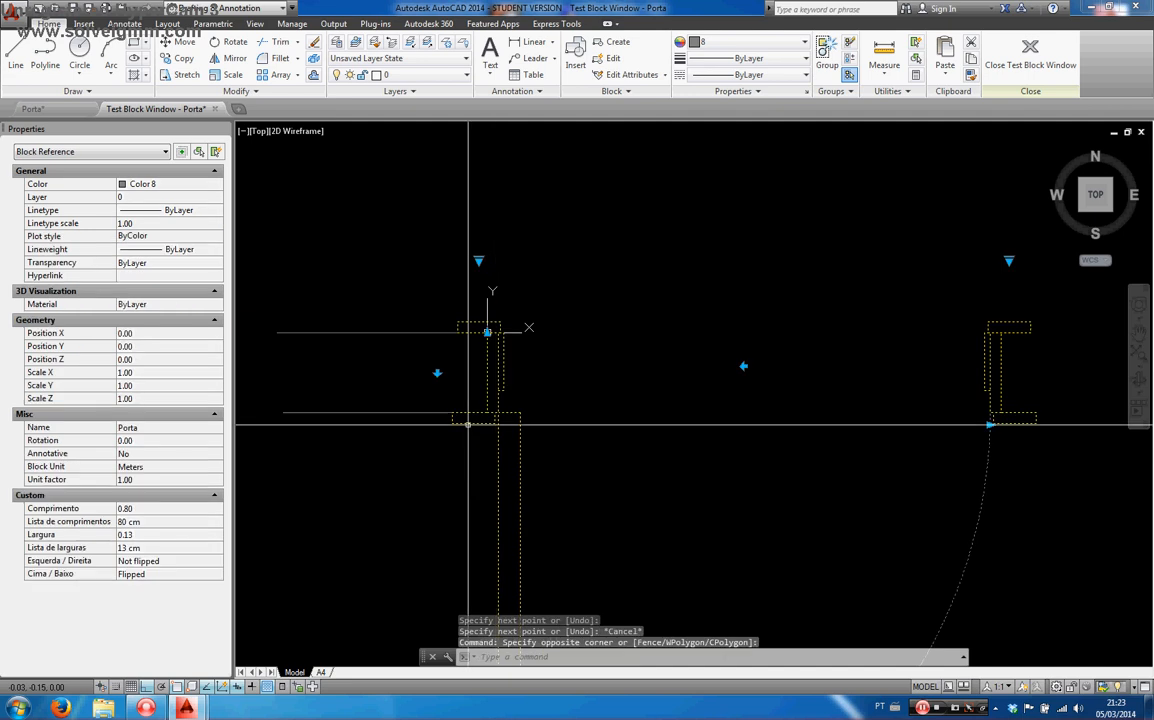
left_click(438, 375)
left_click(437, 373)
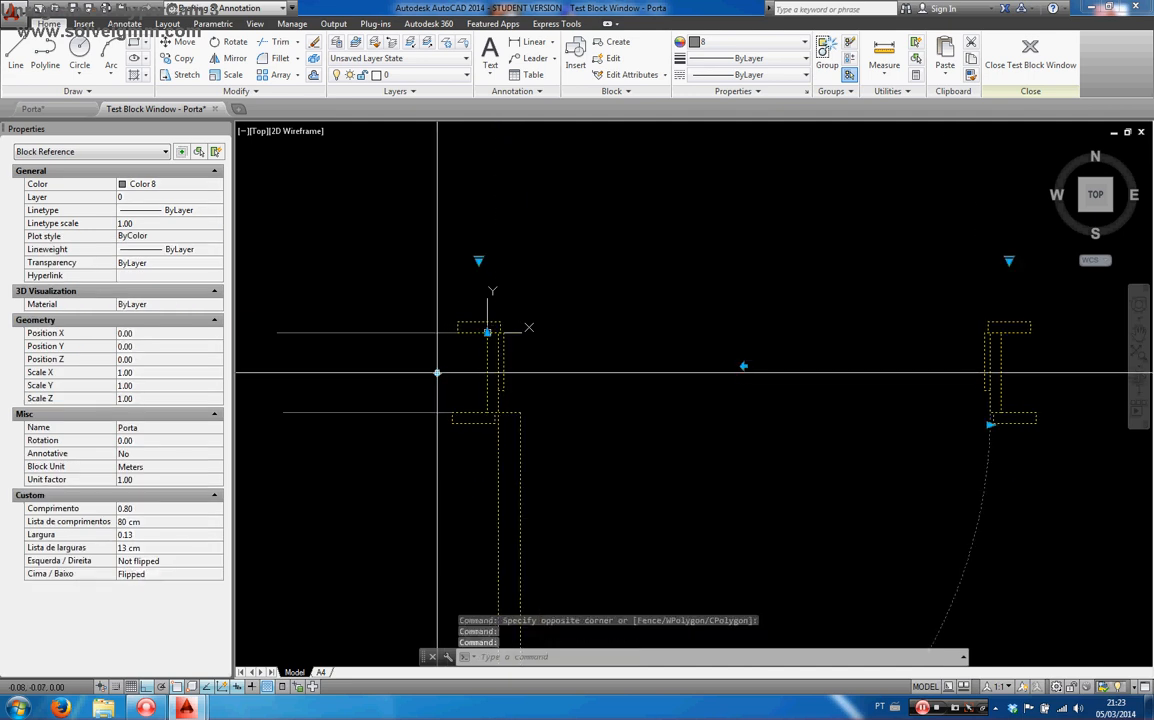
left_click(437, 373)
key("Escape")
left_click(441, 426)
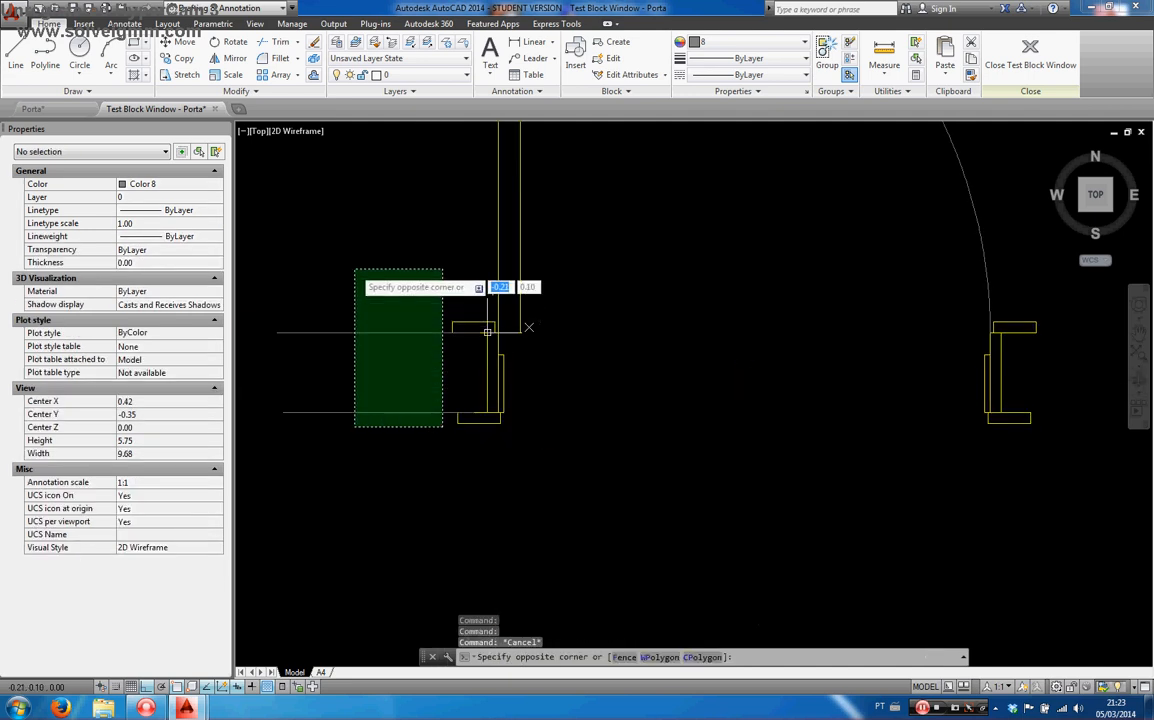
key("Escape")
key("Escape")
Step: Move the door block a short distance up, away from the two reference lines
left_click(561, 304)
left_click(509, 281)
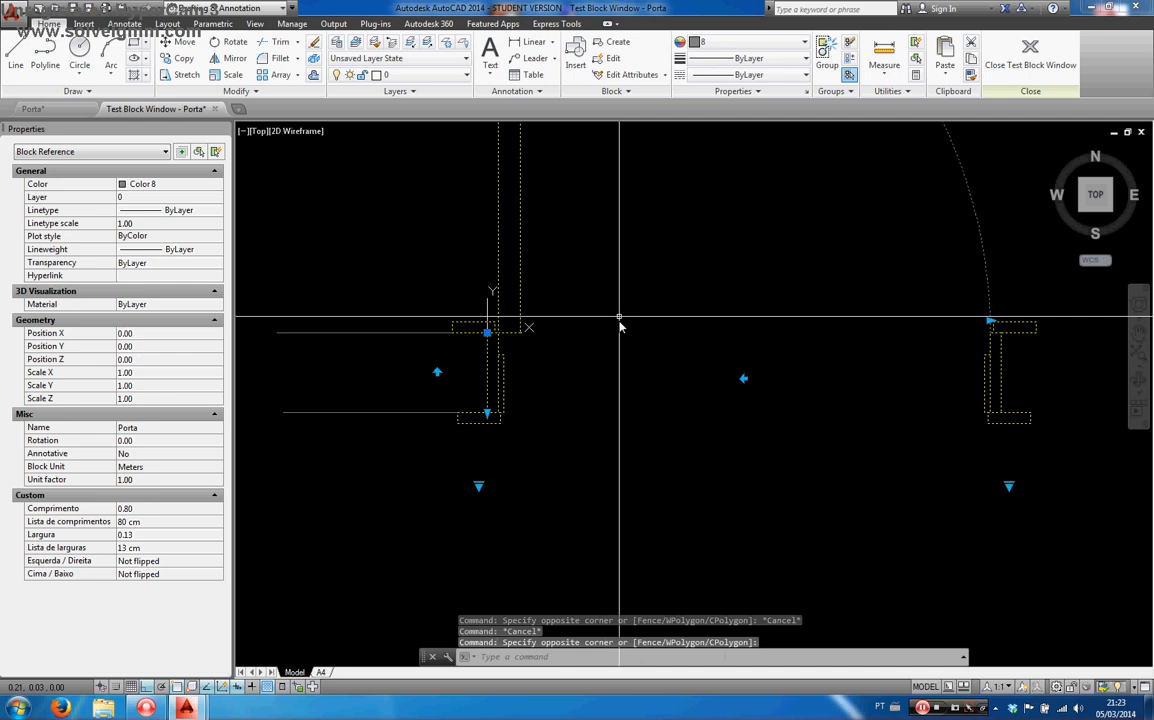
type("m")
key("Return")
left_click(637, 333)
left_click(635, 304)
key("Escape")
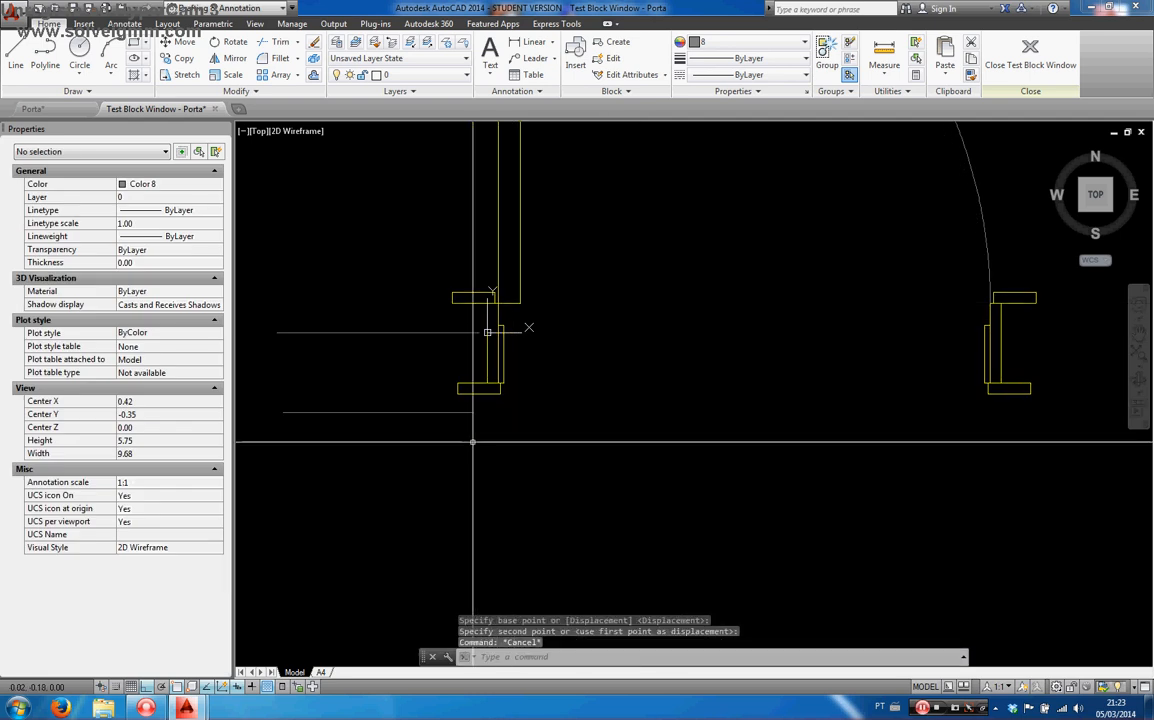
Step: Erase the two reference lines and close the test block window
left_click(394, 440)
left_click(335, 321)
type("e")
key("Return")
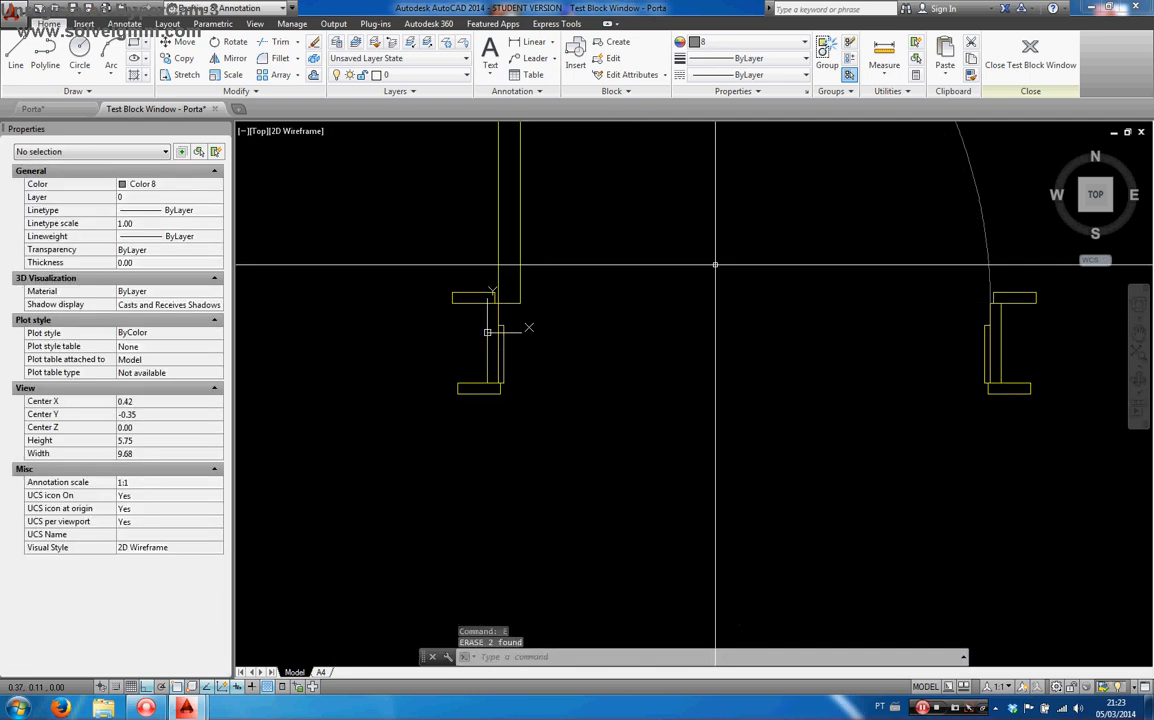
left_click(1030, 60)
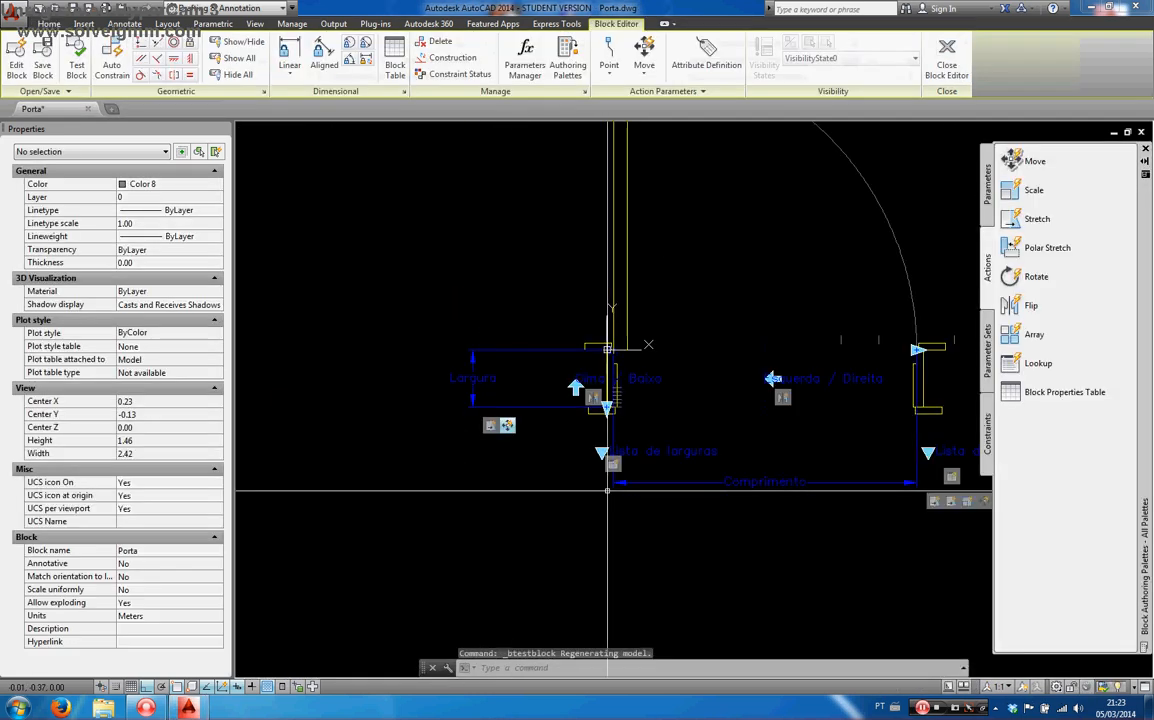
Step: Make Porta the current layer in the block editor
scroll(468, 400, "down", 2)
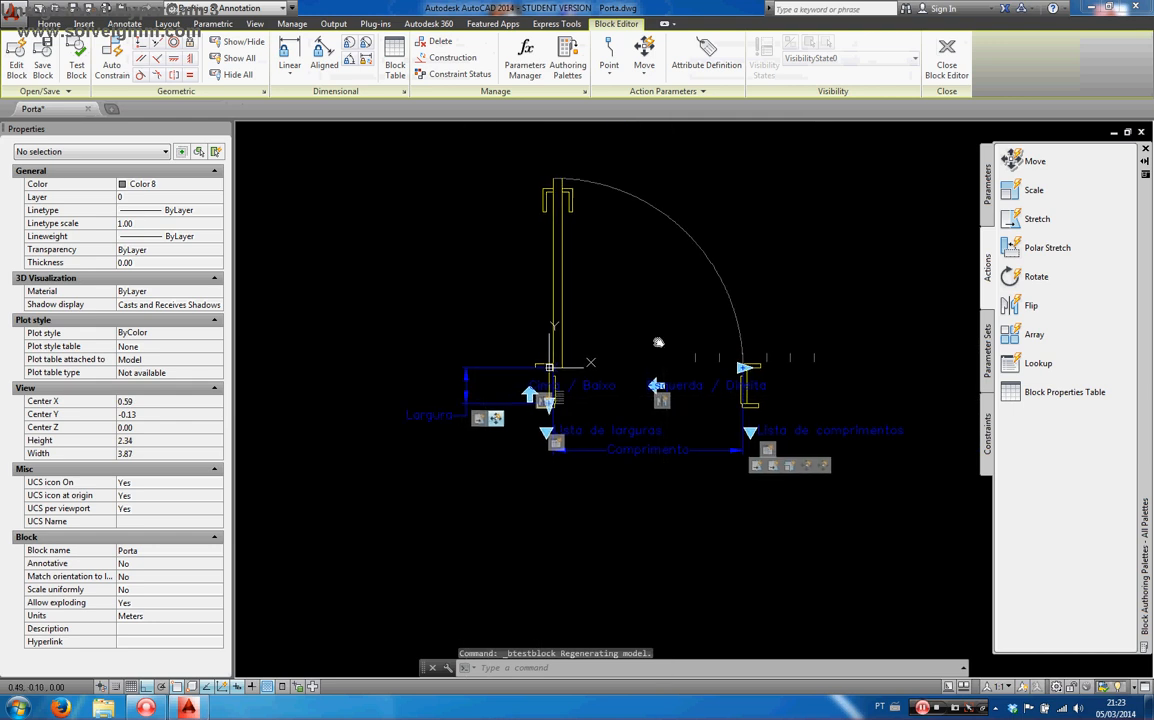
middle_click(487, 293)
middle_click(487, 293)
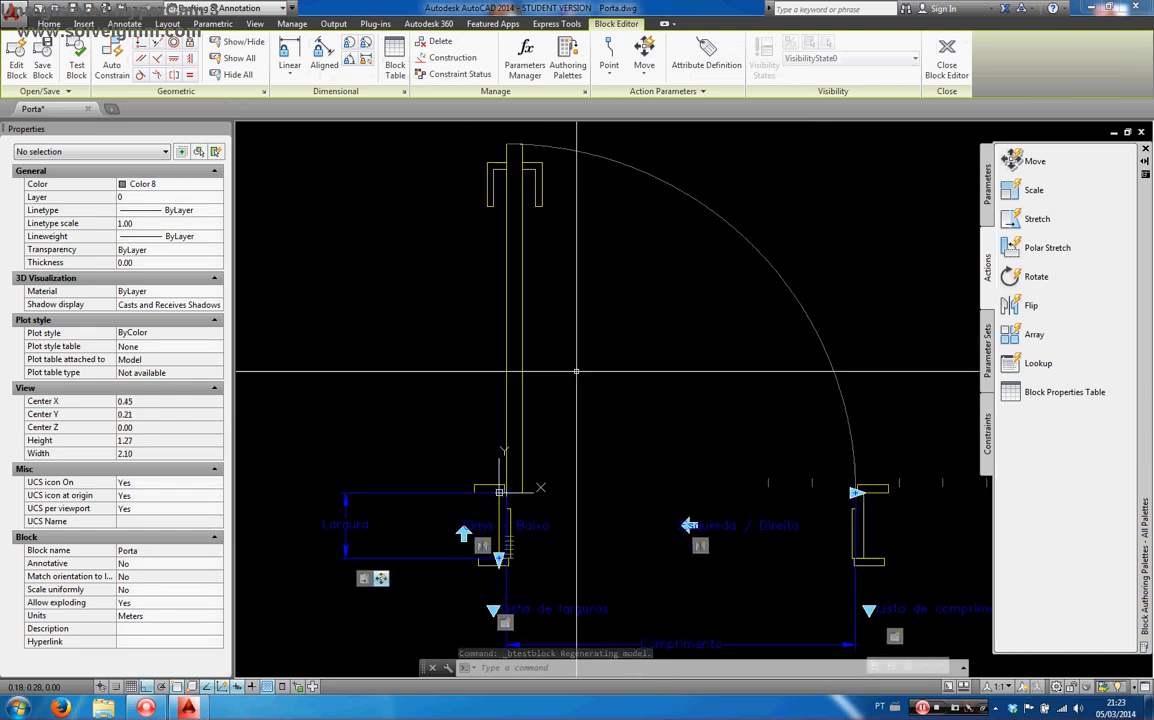
scroll(487, 293, "down", 2)
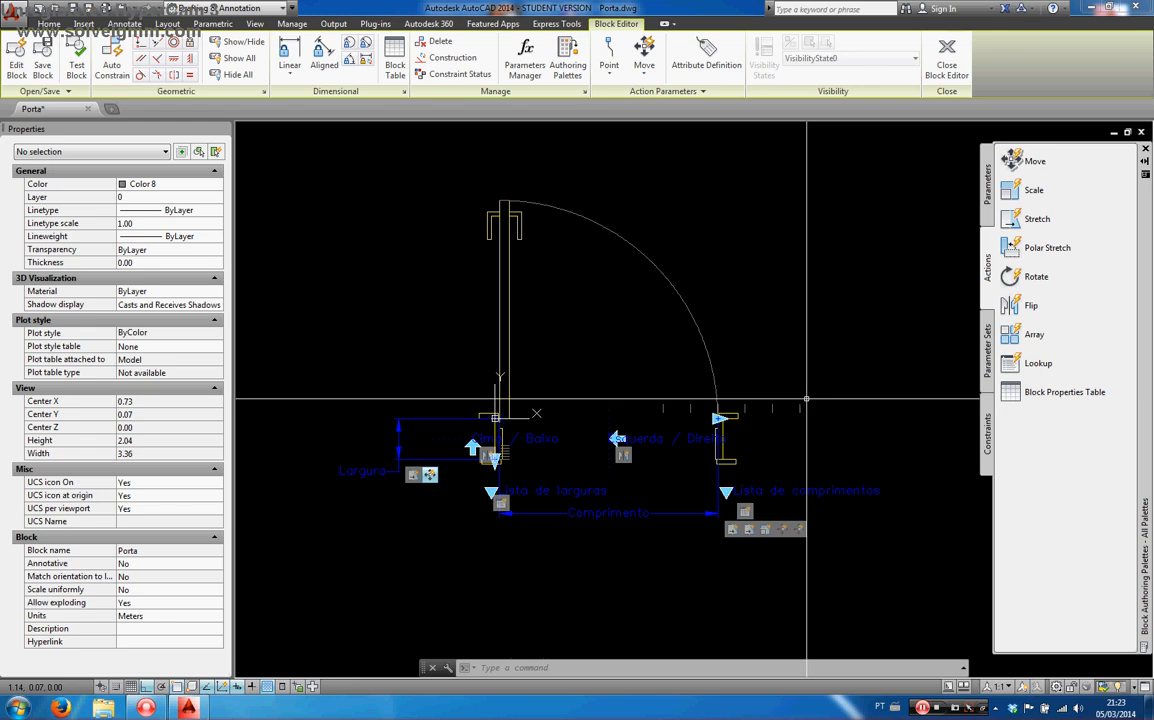
left_click(48, 23)
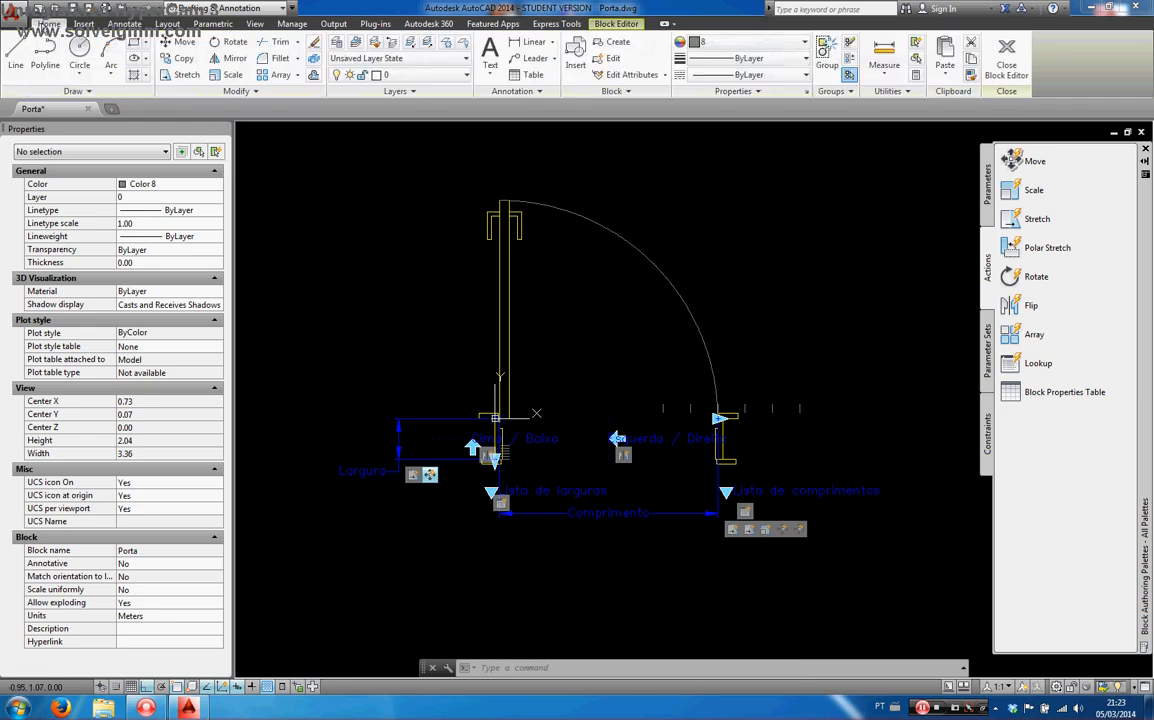
left_click(428, 76)
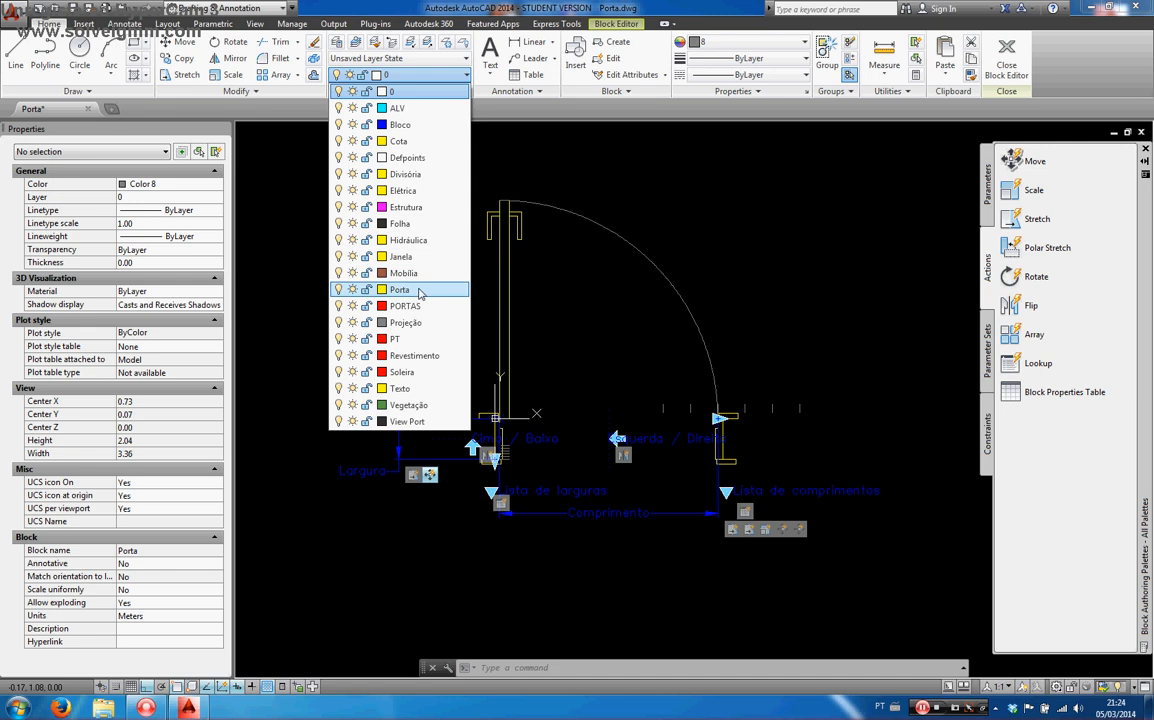
left_click(400, 290)
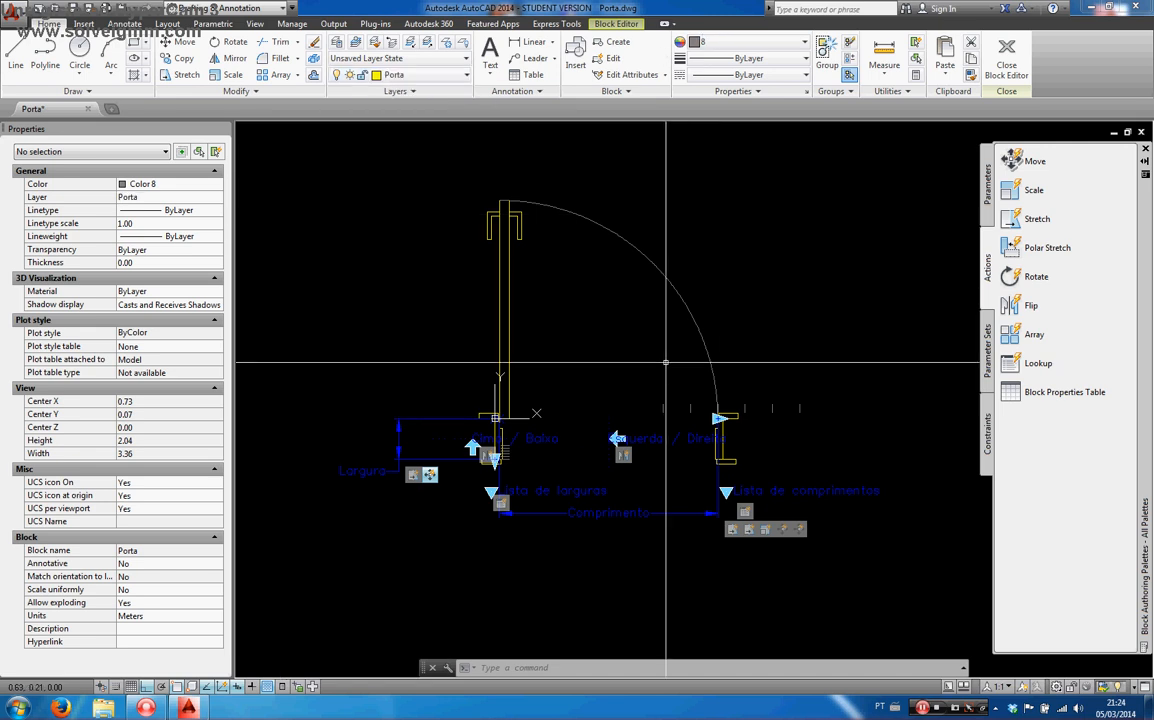
Step: Draw a 0.80 horizontal line across the door opening, joining the upper inner corners of the two jambs
type("l")
key("Return")
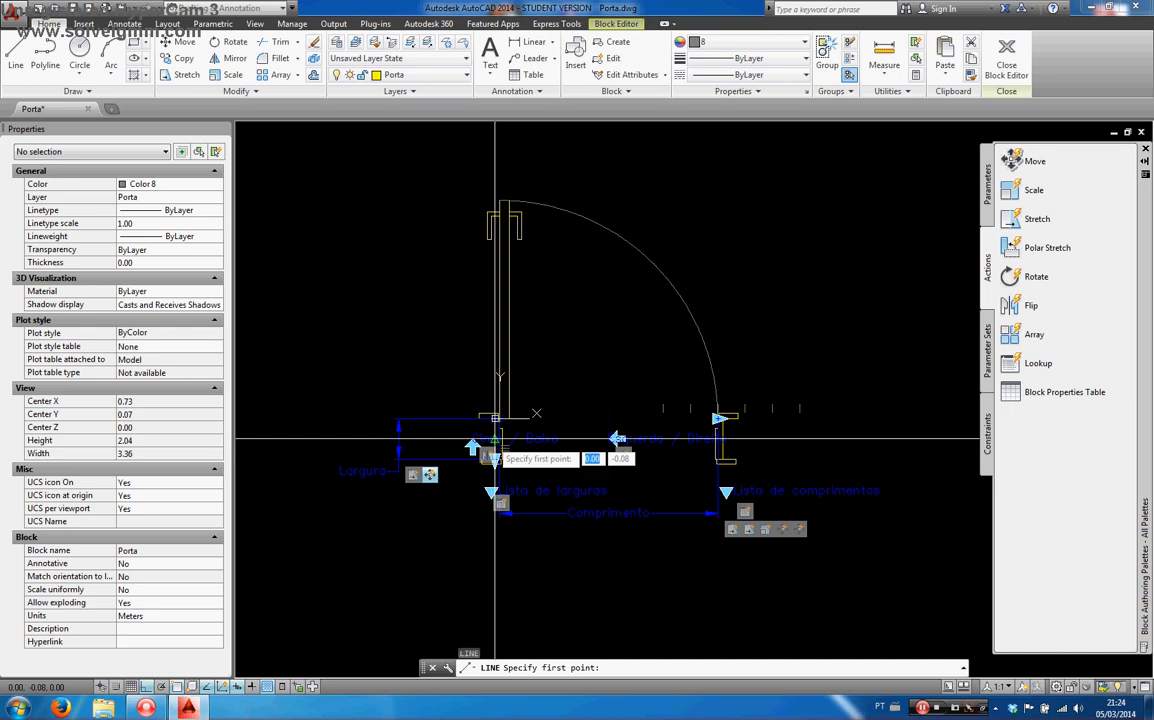
scroll(500, 440, "up", 3)
scroll(459, 397, "up", 1)
left_click(479, 396)
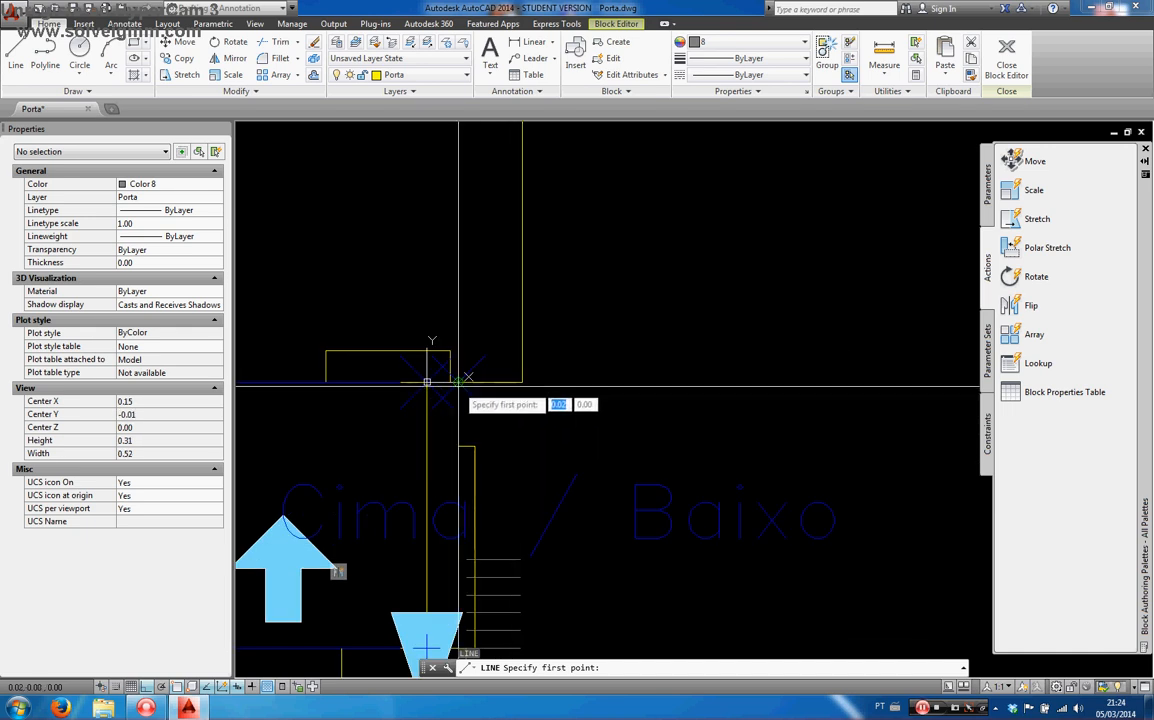
scroll(415, 380, "down", 1)
scroll(418, 392, "down", 3)
scroll(610, 286, "up", 4)
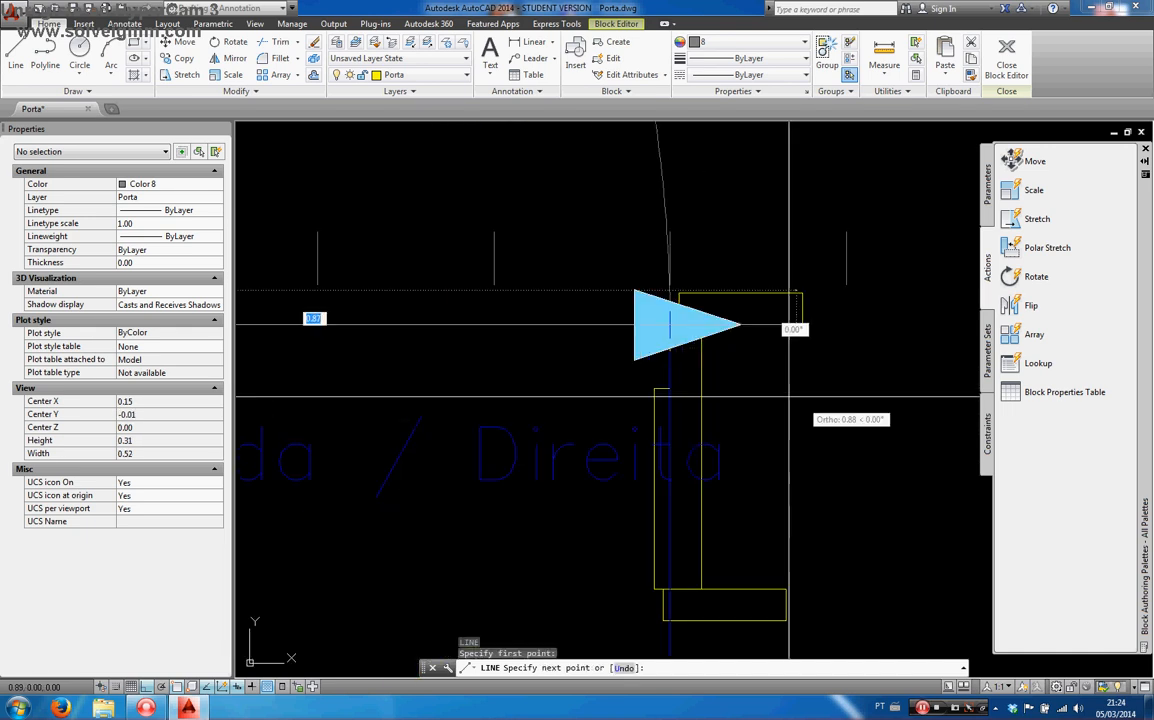
left_click(620, 290)
scroll(760, 230, "down", 4)
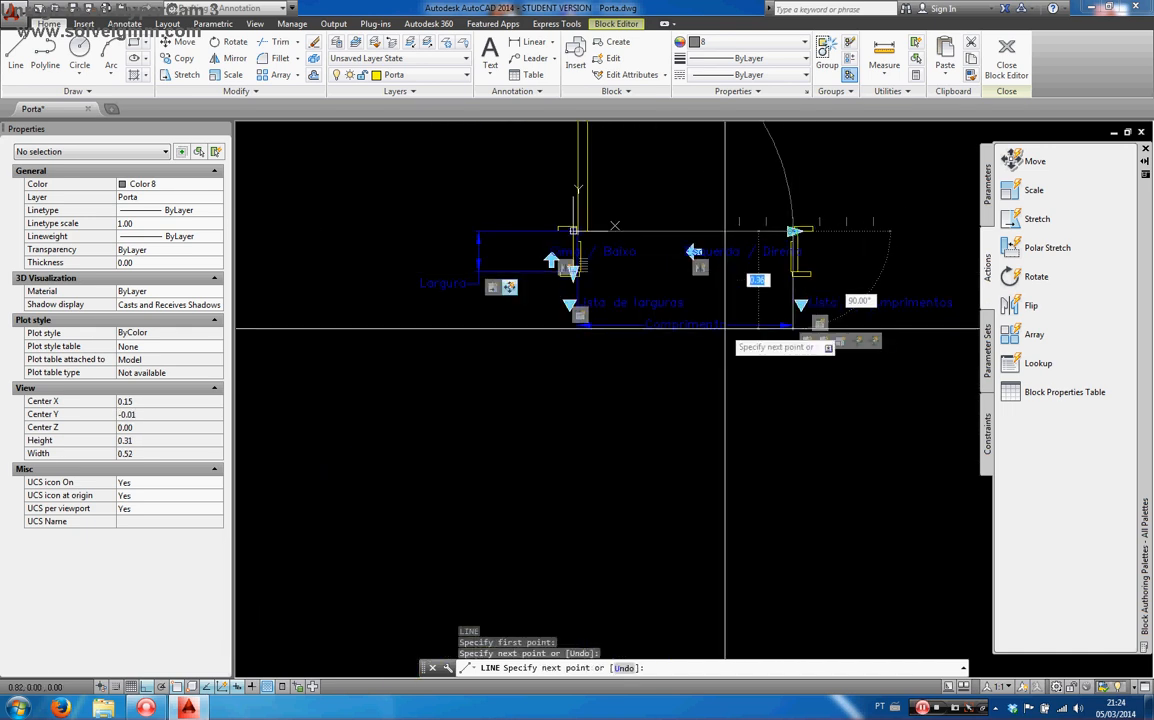
key("Return")
Step: Draw a second horizontal line about 0.79 long across the opening, joining the lower inner corners of the frame's bottom trims
key("Return")
scroll(508, 290, "up", 4)
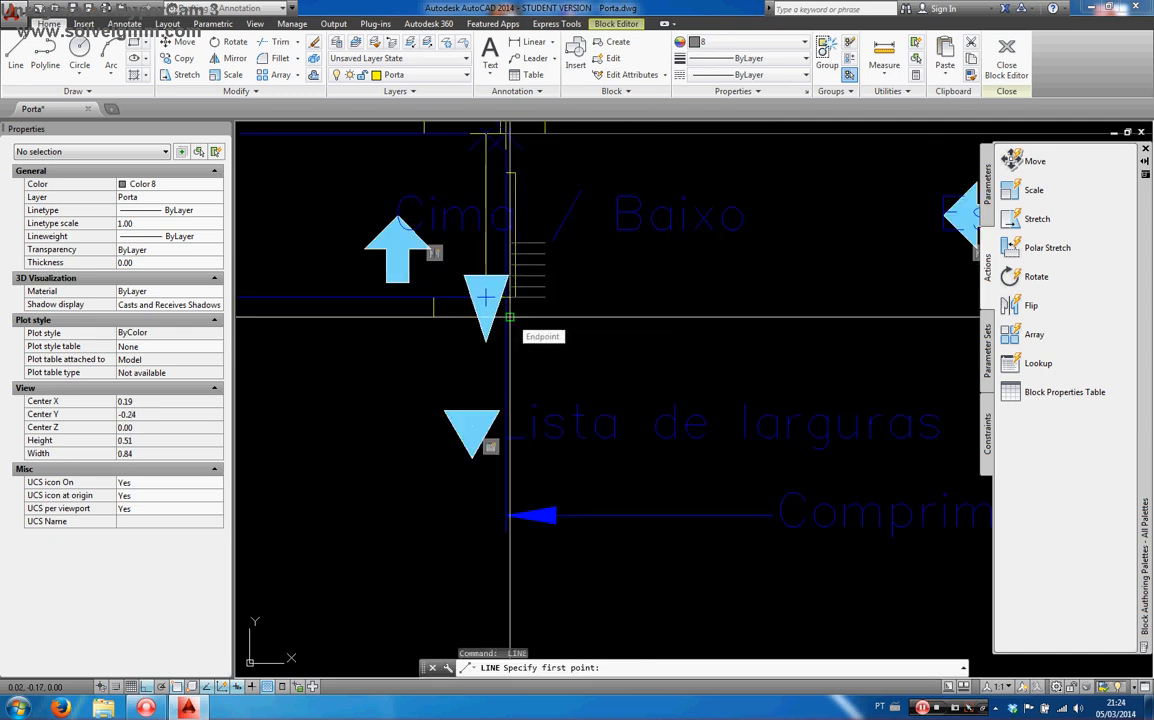
left_click(509, 317)
scroll(509, 317, "down", 3)
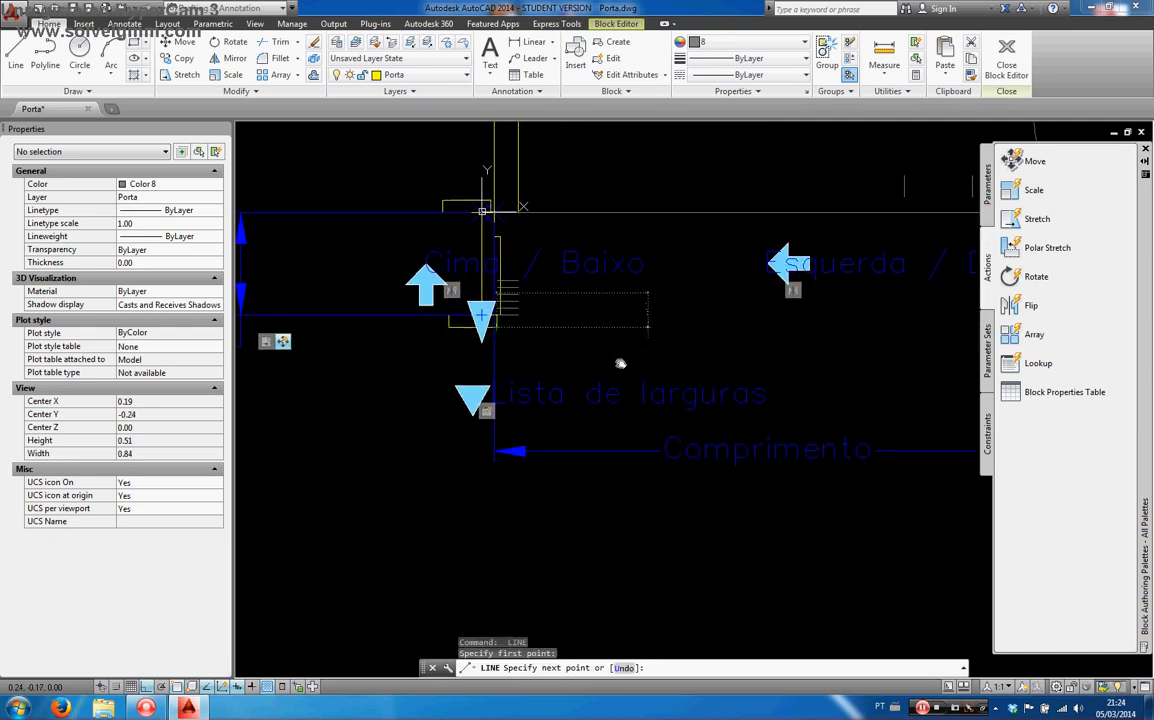
middle_click_drag(620, 363, 363, 384)
scroll(788, 349, "up", 2)
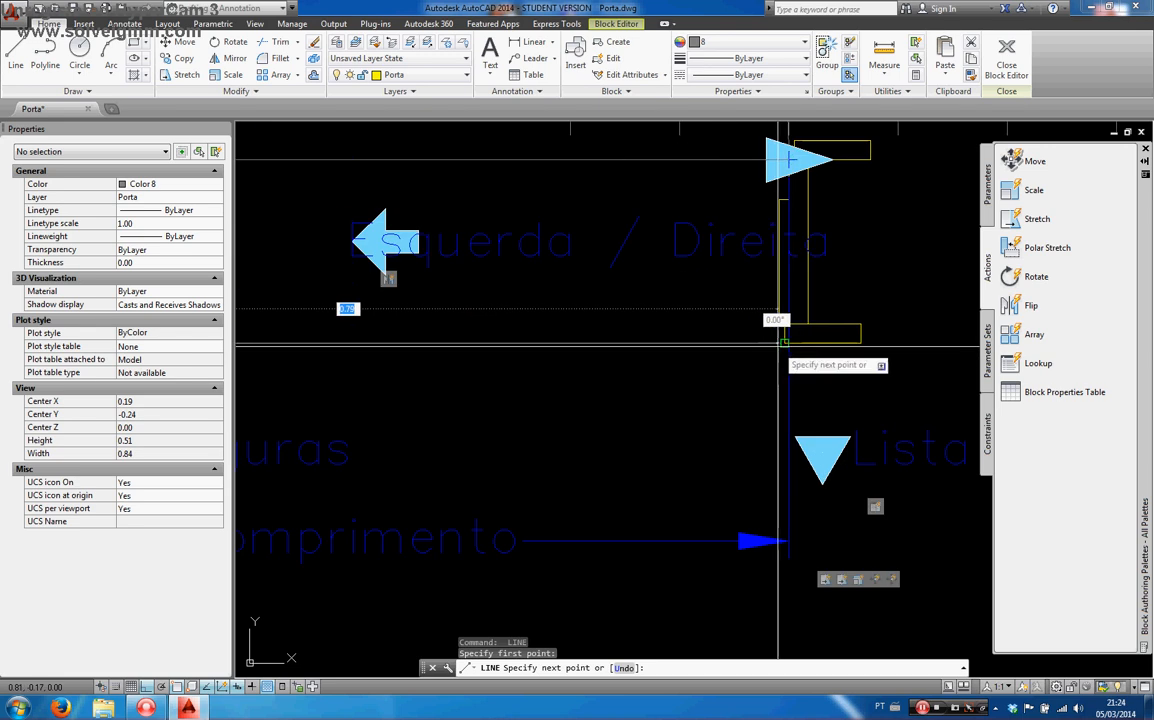
left_click(783, 343)
scroll(785, 300, "down", 3)
key("Escape")
Step: Move the upper horizontal line up to the outer edge of the frame's top trim
left_click(779, 242)
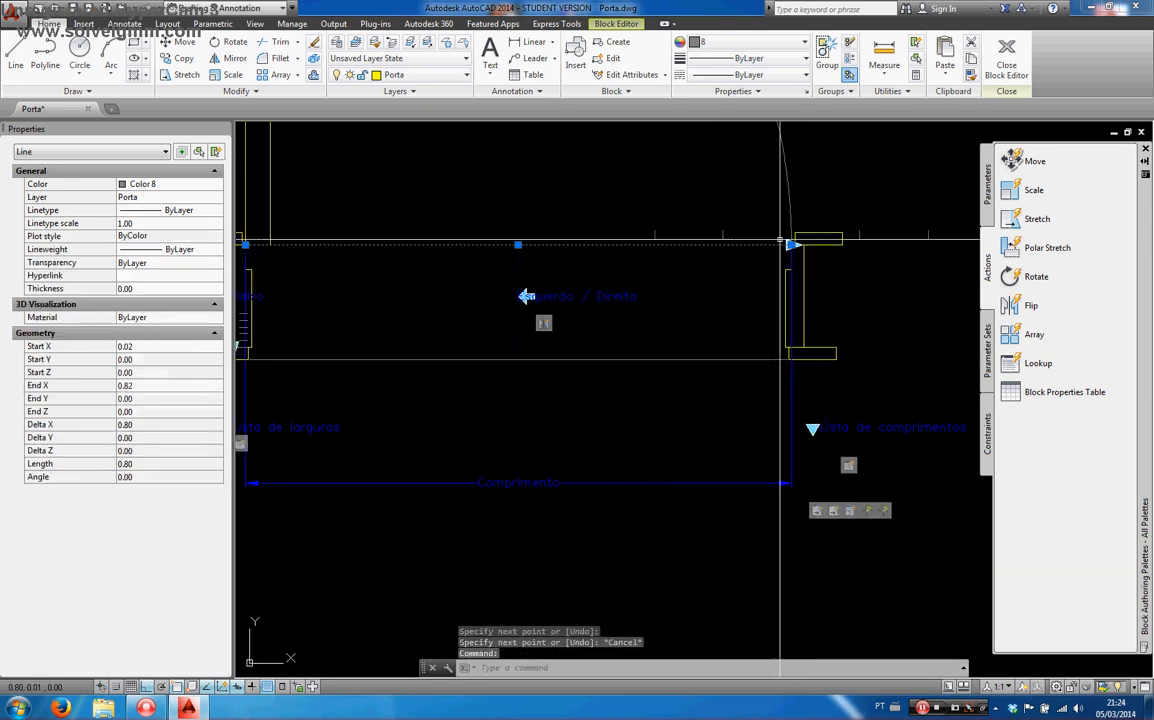
scroll(815, 210, "up", 2)
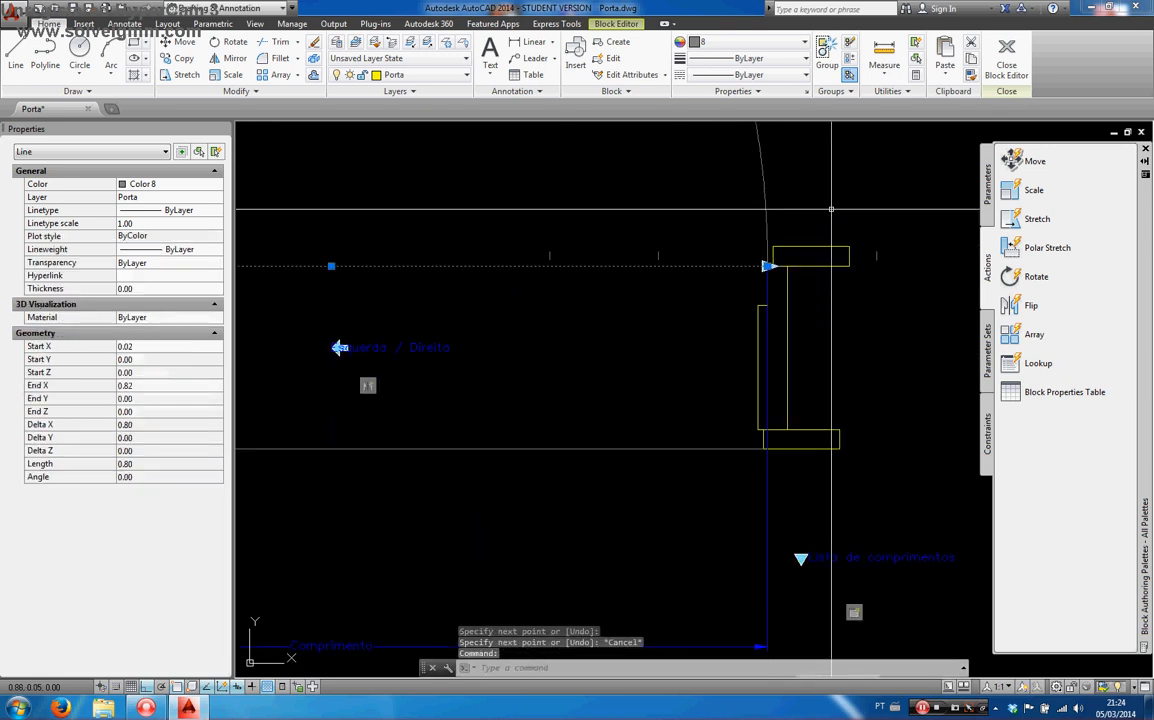
type("m")
key("Return")
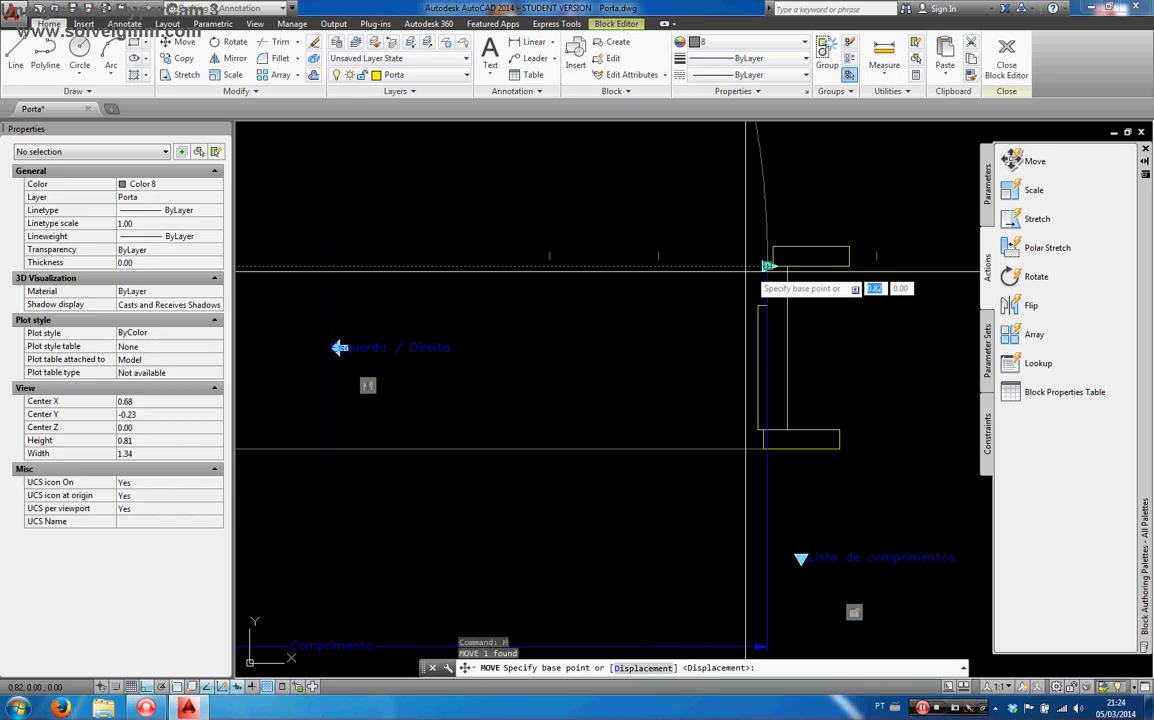
scroll(767, 265, "up", 5)
left_click(772, 266)
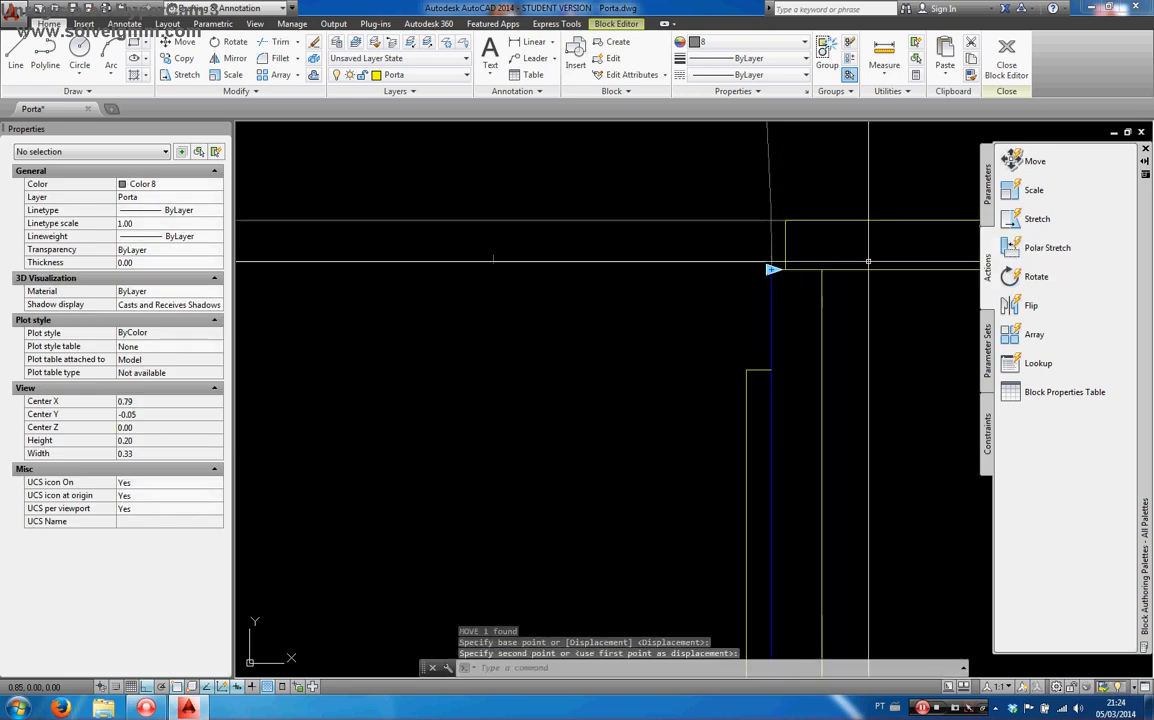
Step: Move the lower horizontal line up to the inner edge of the frame's bottom trims
scroll(868, 261, "down", 5)
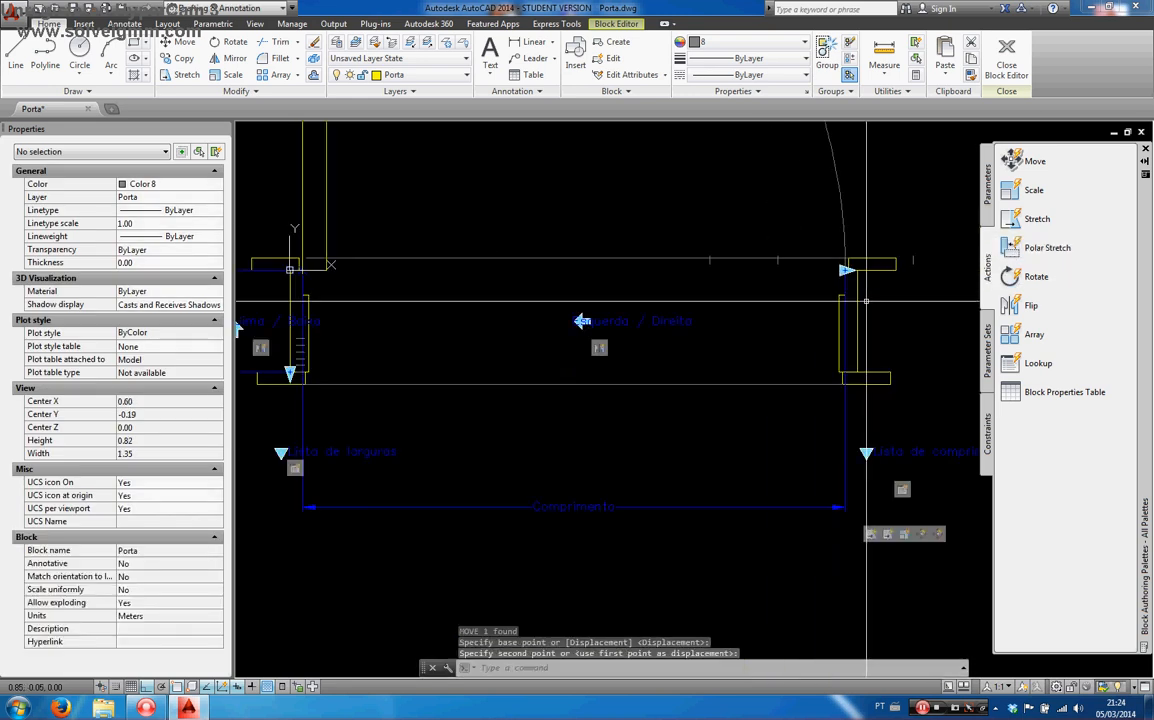
left_click(880, 386)
left_click(917, 386)
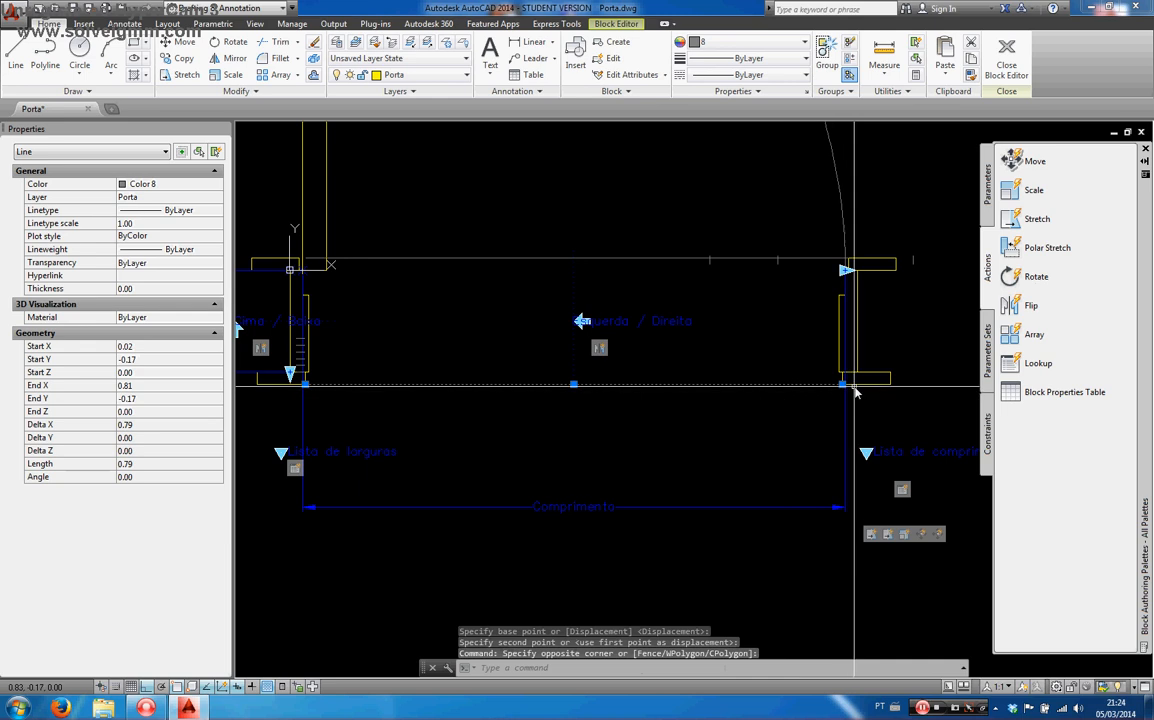
scroll(917, 386, "up", 5)
type("m")
key("Return")
left_click(829, 383)
scroll(865, 340, "down", 4)
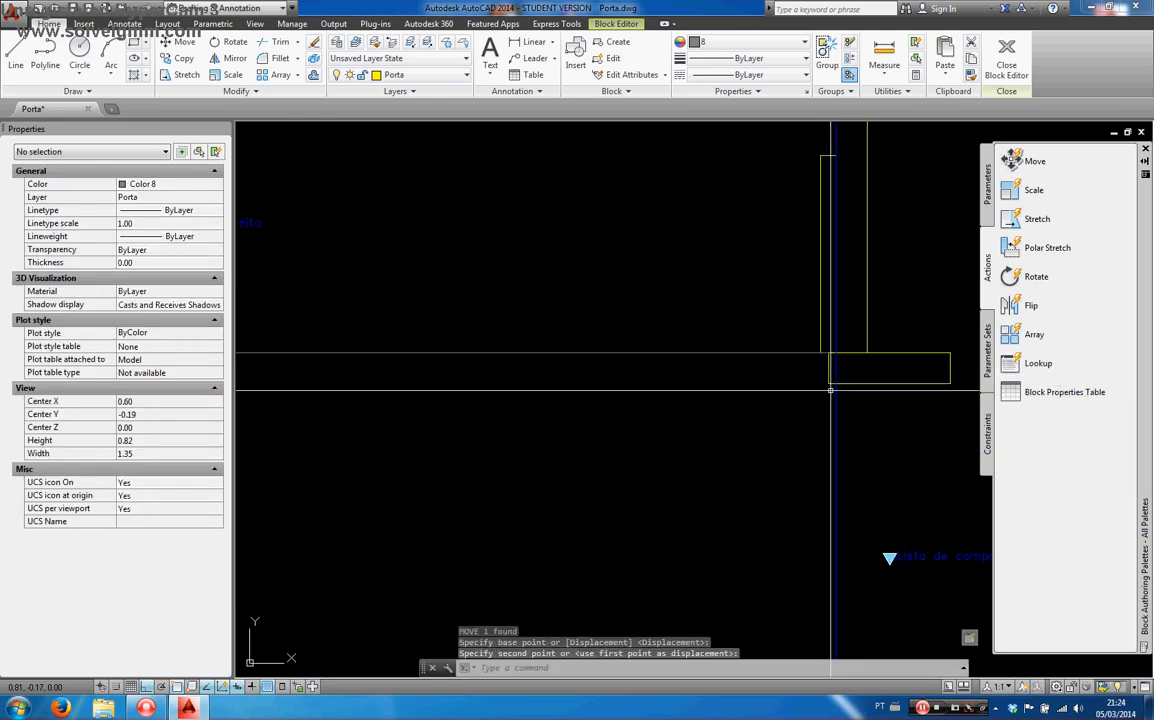
Step: Move the upper horizontal line down to the inner edge of the frame's top trim
middle_click_drag(865, 340, 831, 411)
key("Escape")
left_click(755, 267)
left_click(752, 252)
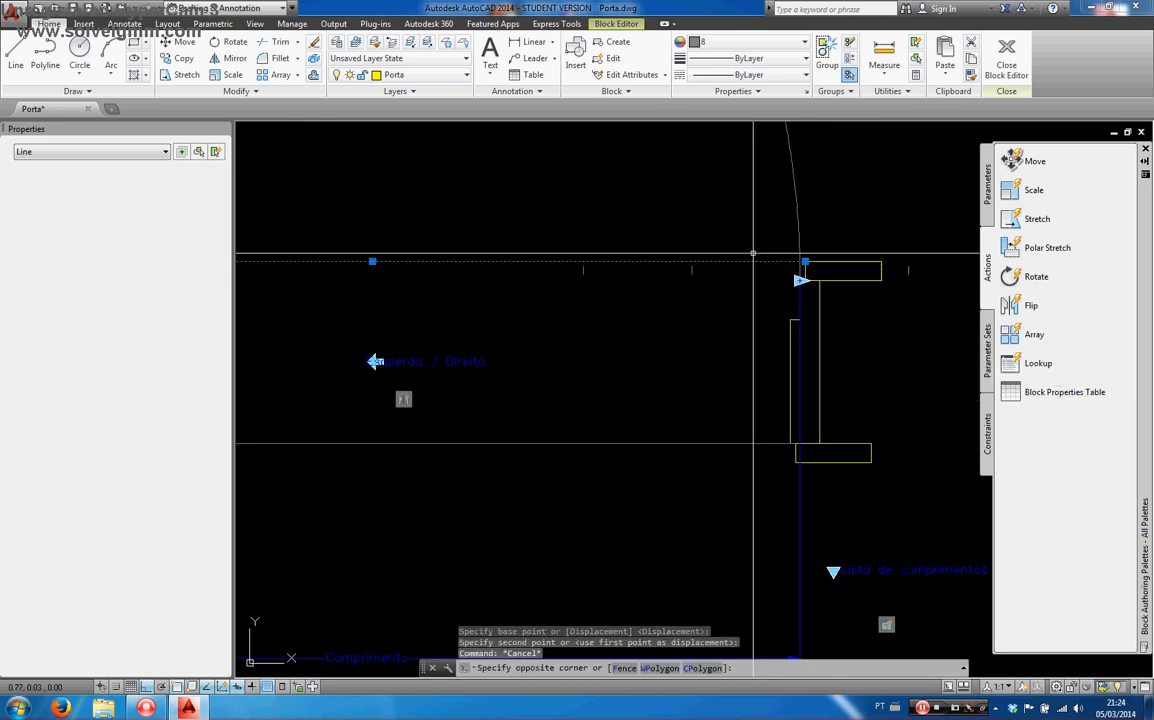
type("m")
key("Return")
left_click(805, 261)
scroll(806, 260, "up", 2)
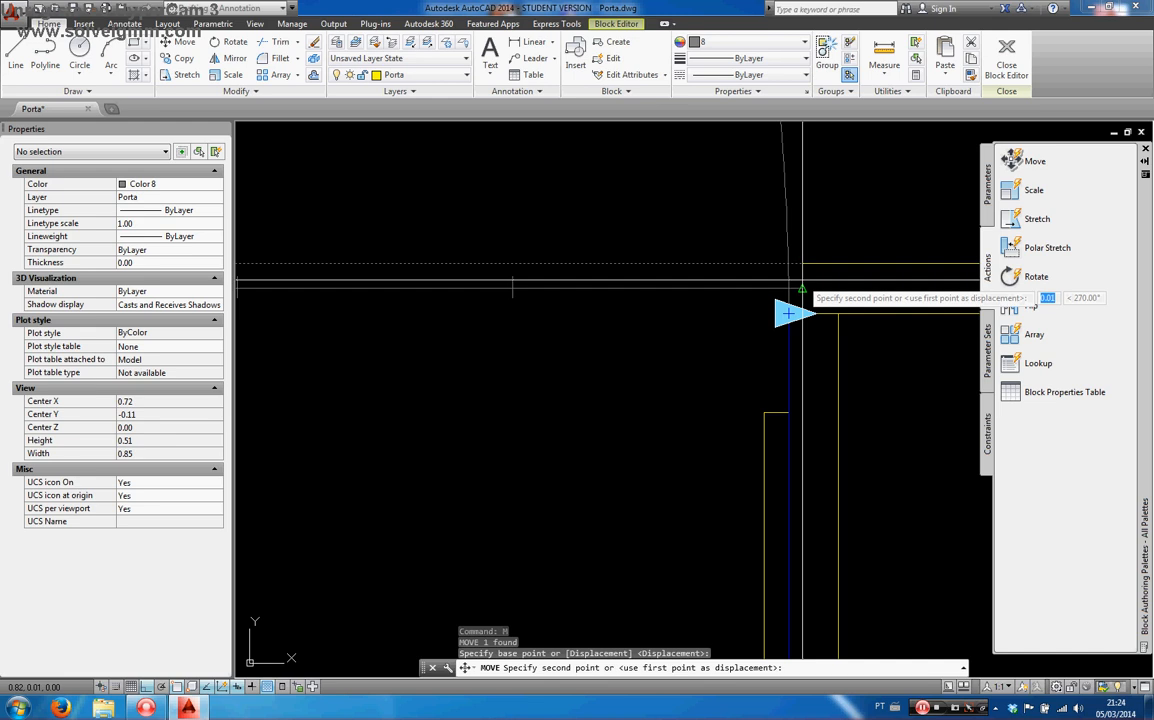
scroll(789, 313, "down", 5)
key("Escape")
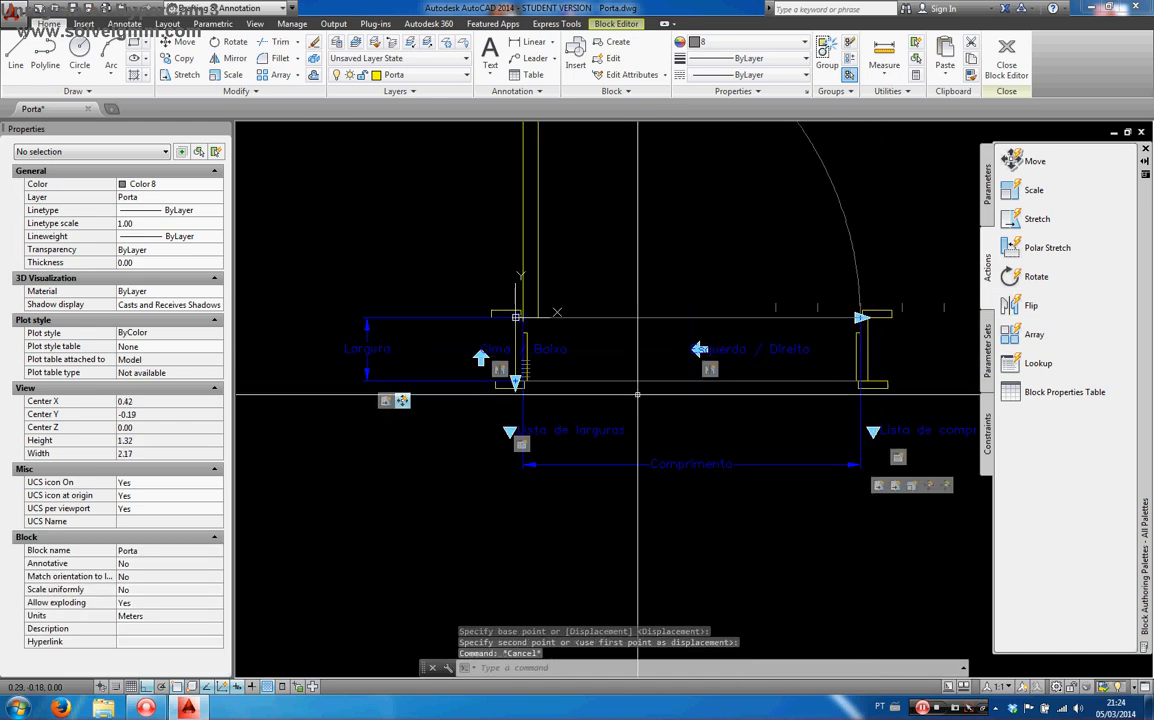
left_click(660, 400)
left_click(620, 313)
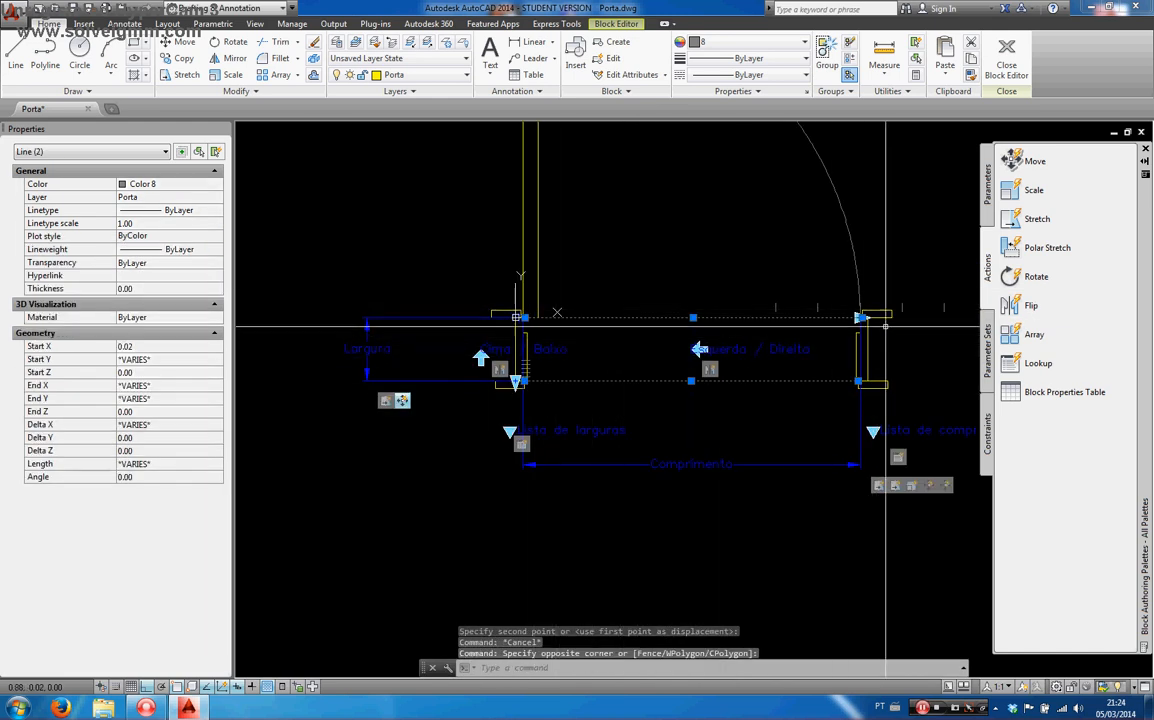
key("Escape")
scroll(745, 446, "down", 3)
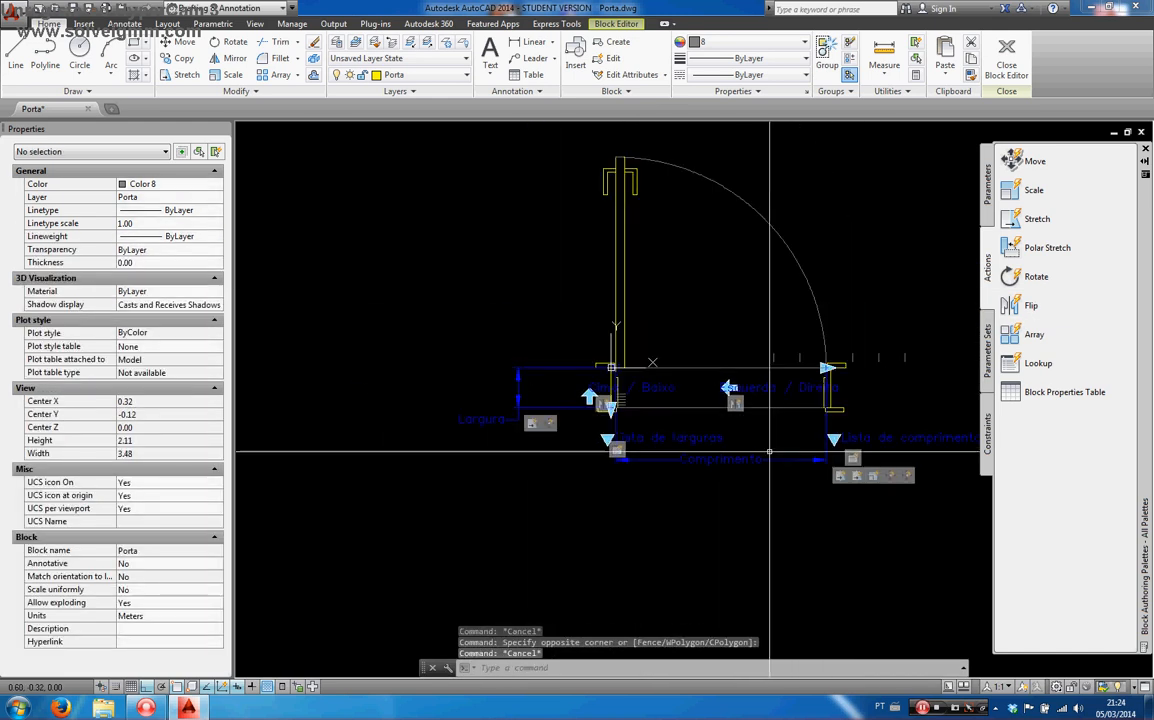
middle_click_drag(745, 446, 709, 449)
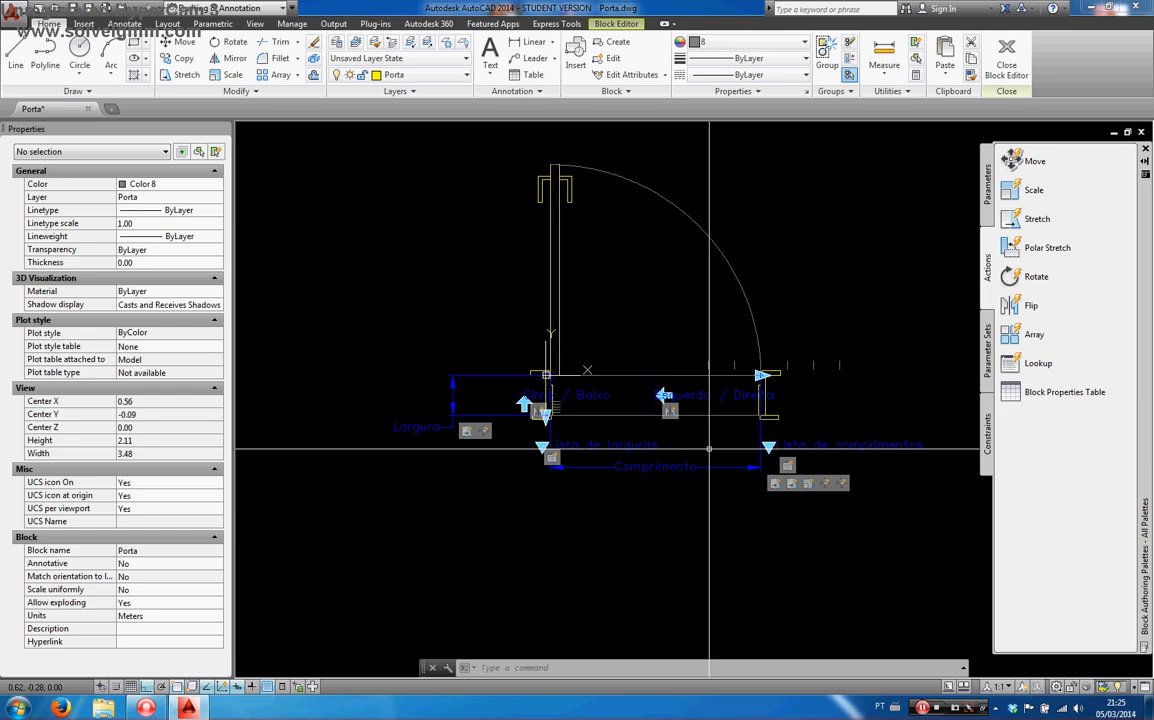
Step: Place a visibility parameter midway between two points at the lower ends of the left and right jambs
left_click(986, 196)
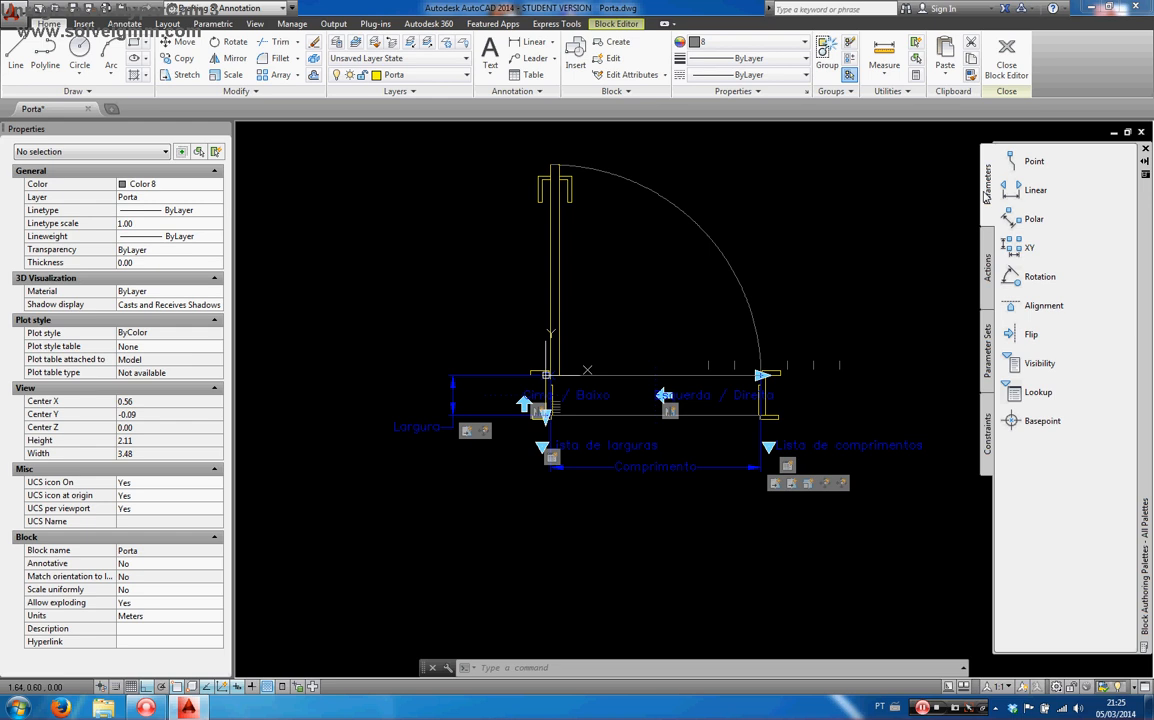
left_click(1030, 363)
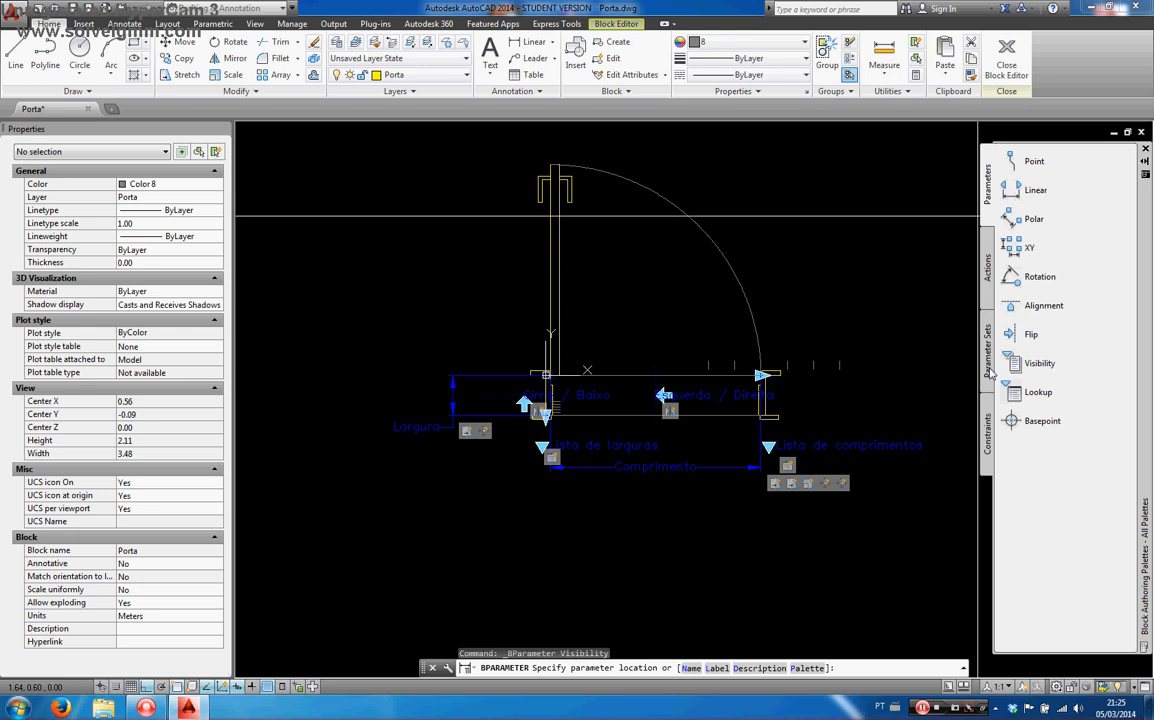
right_click(714, 440, "shift")
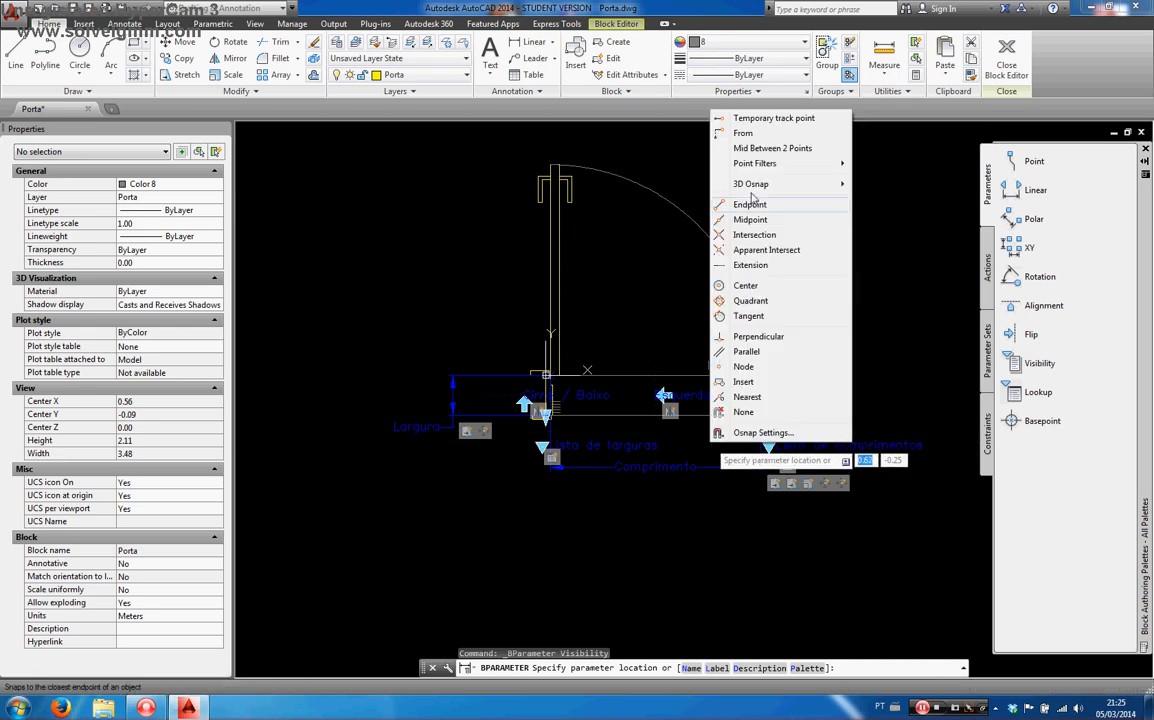
left_click(745, 151)
scroll(528, 383, "up", 5)
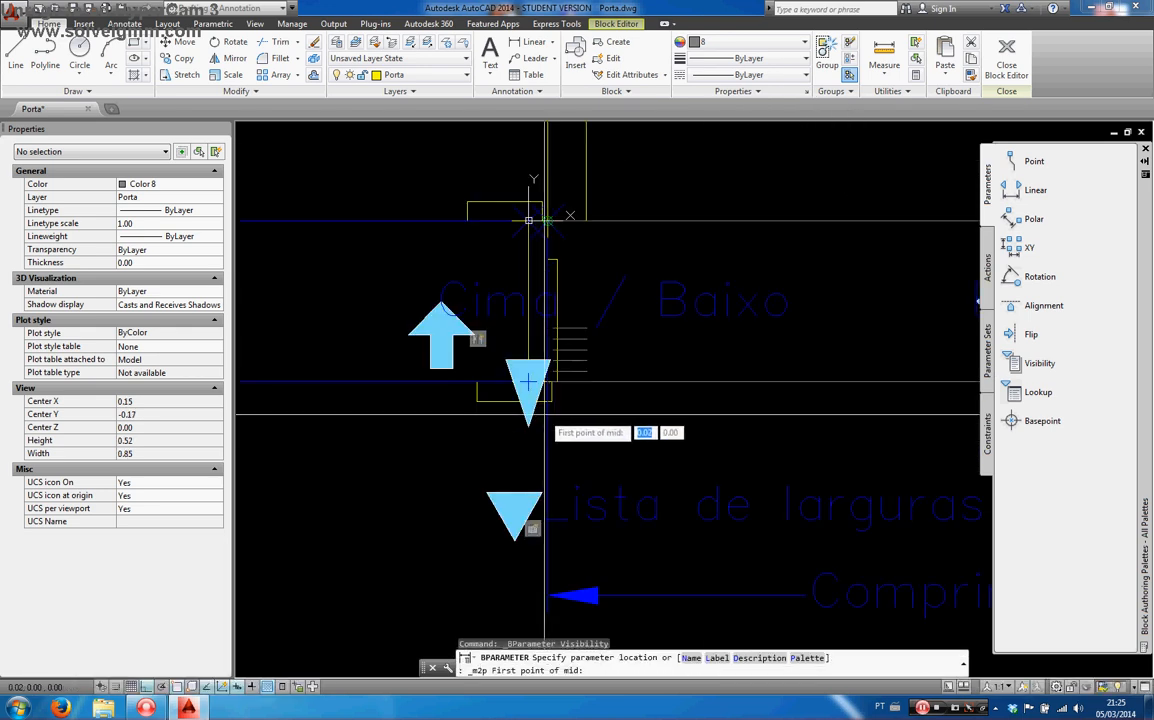
left_click(528, 383)
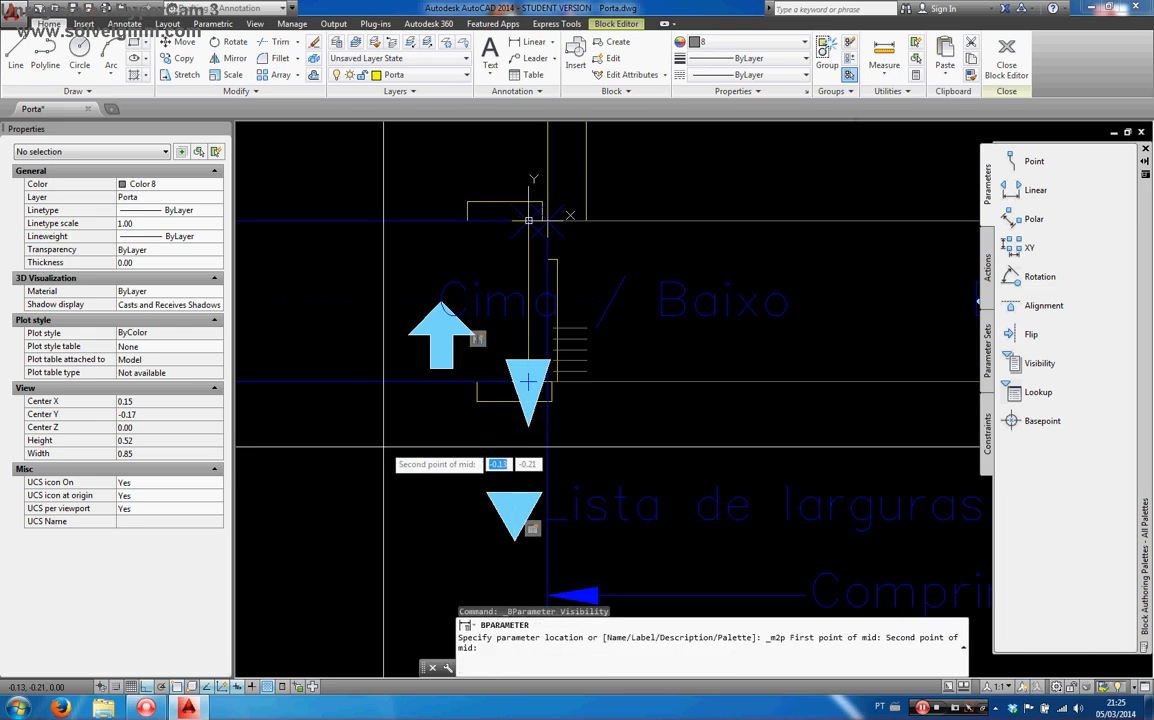
scroll(477, 458, "down", 3)
scroll(717, 443, "up", 3)
scroll(717, 443, "down", 1)
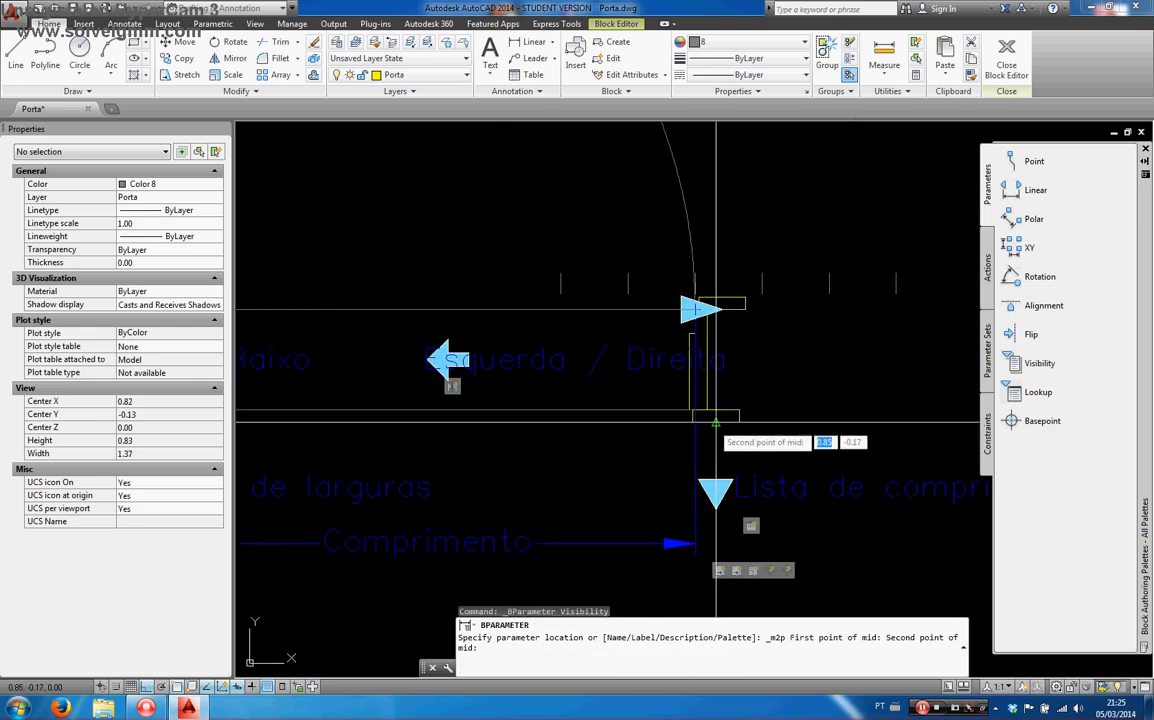
left_click(716, 422)
scroll(884, 470, "down", 1)
scroll(615, 458, "up", 2)
key("Escape")
key("Escape")
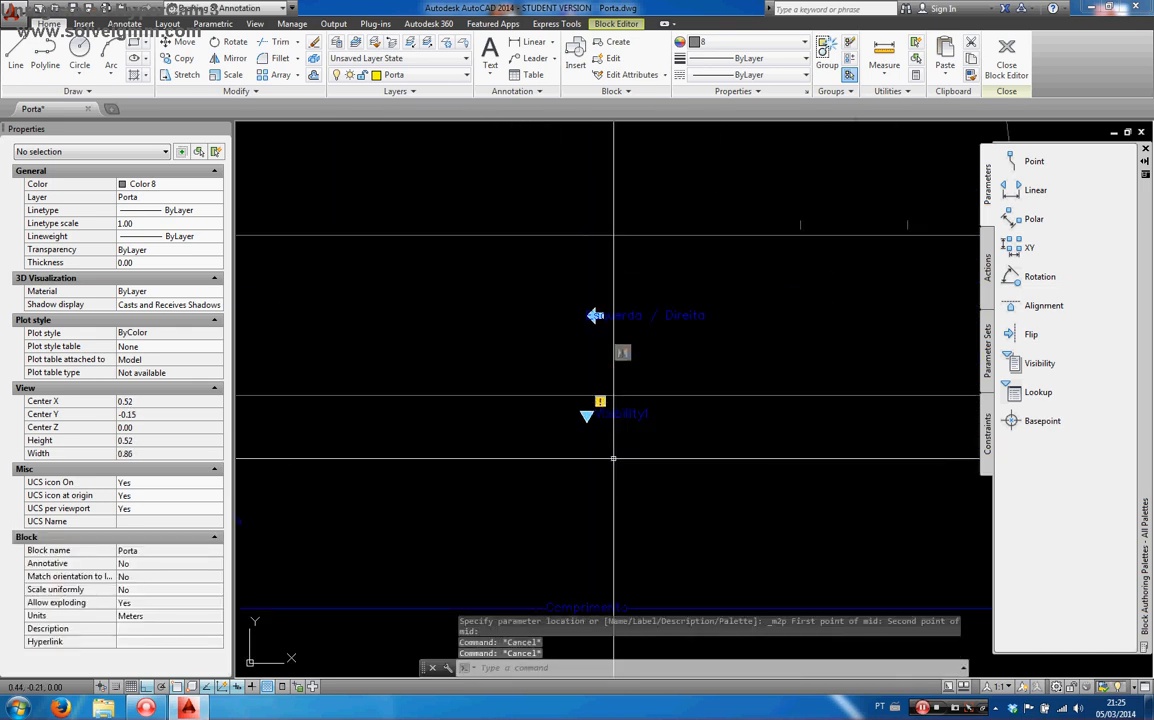
Step: Move the visibility parameter straight down by 0.1, below the door frame
type("m")
key("Return")
left_click(456, 335)
left_click(597, 372)
scroll(597, 372, "down", 5)
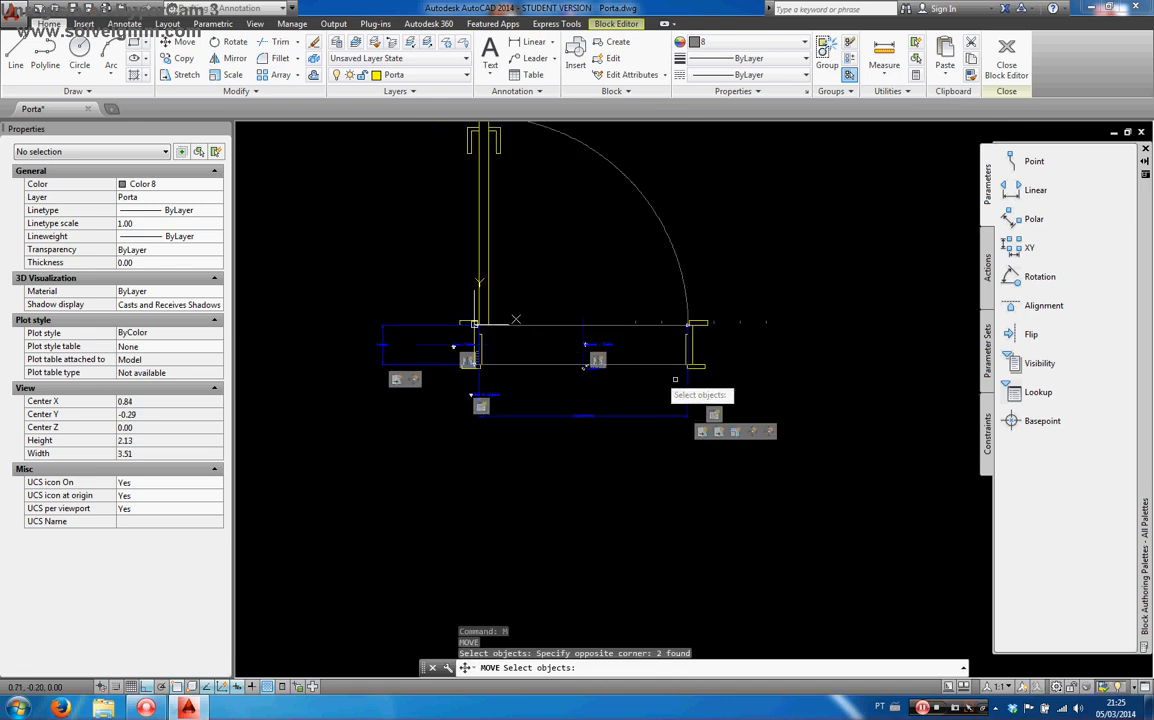
key("Return")
left_click(893, 347)
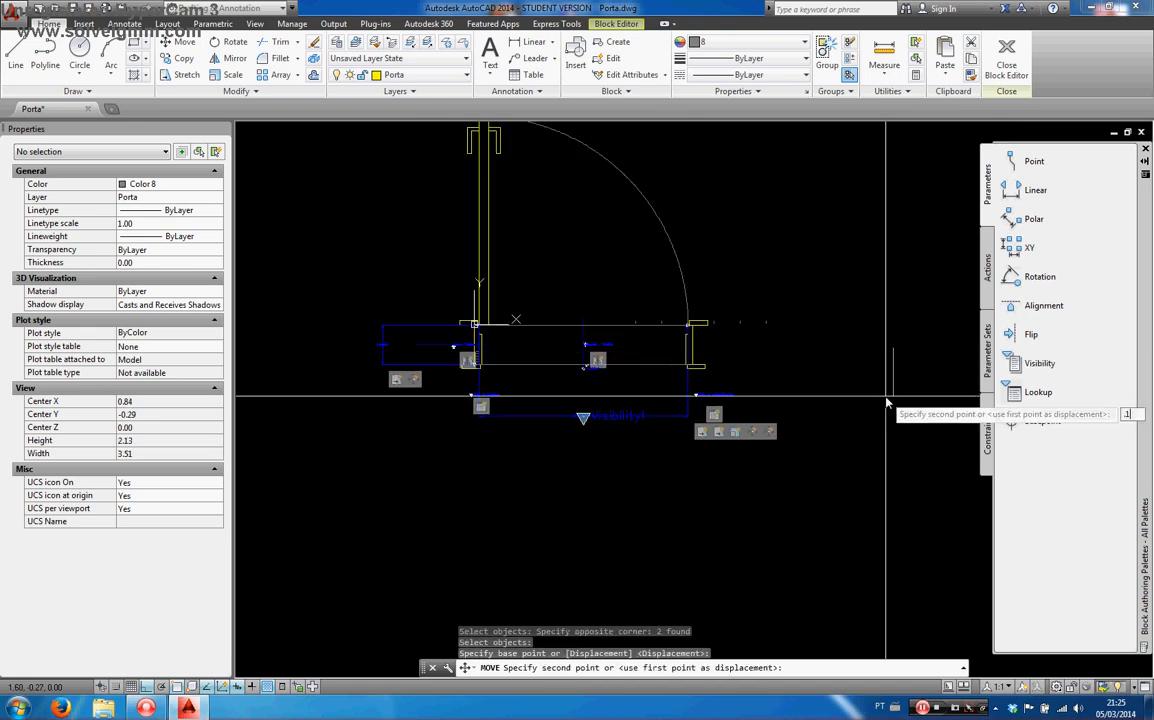
key("Return")
scroll(620, 395, "up", 2)
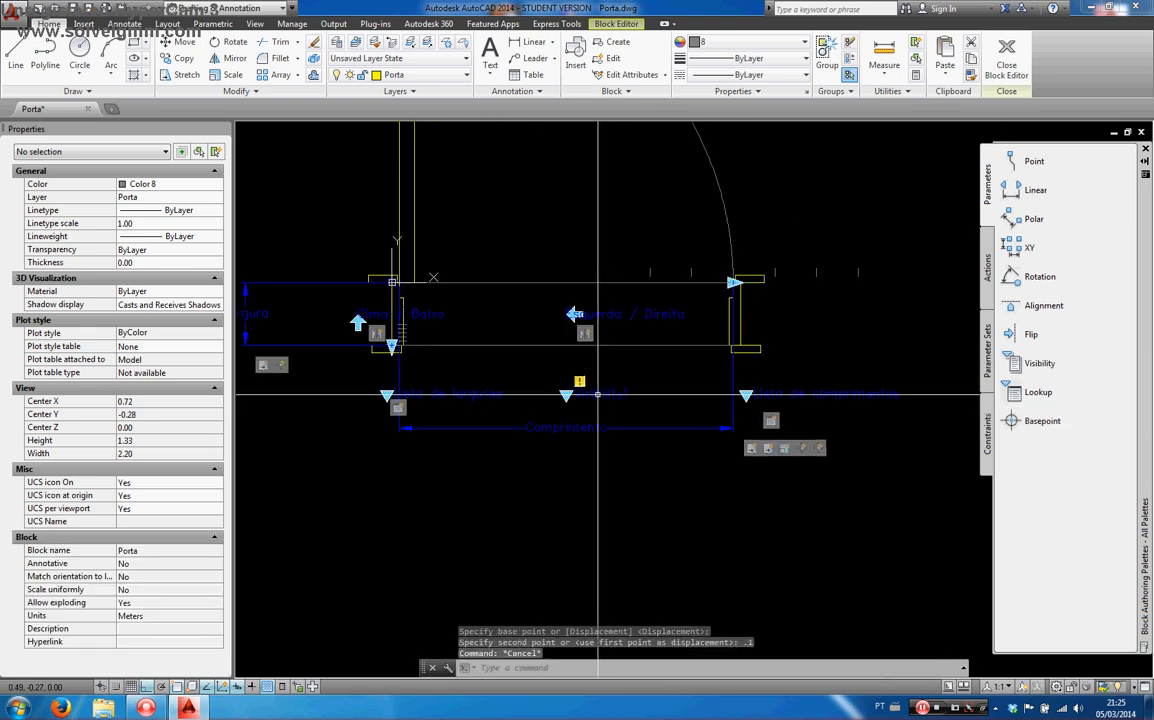
key("Escape")
Step: Rename the visibility parameter as Soleira
left_click(597, 395)
right_click(540, 368)
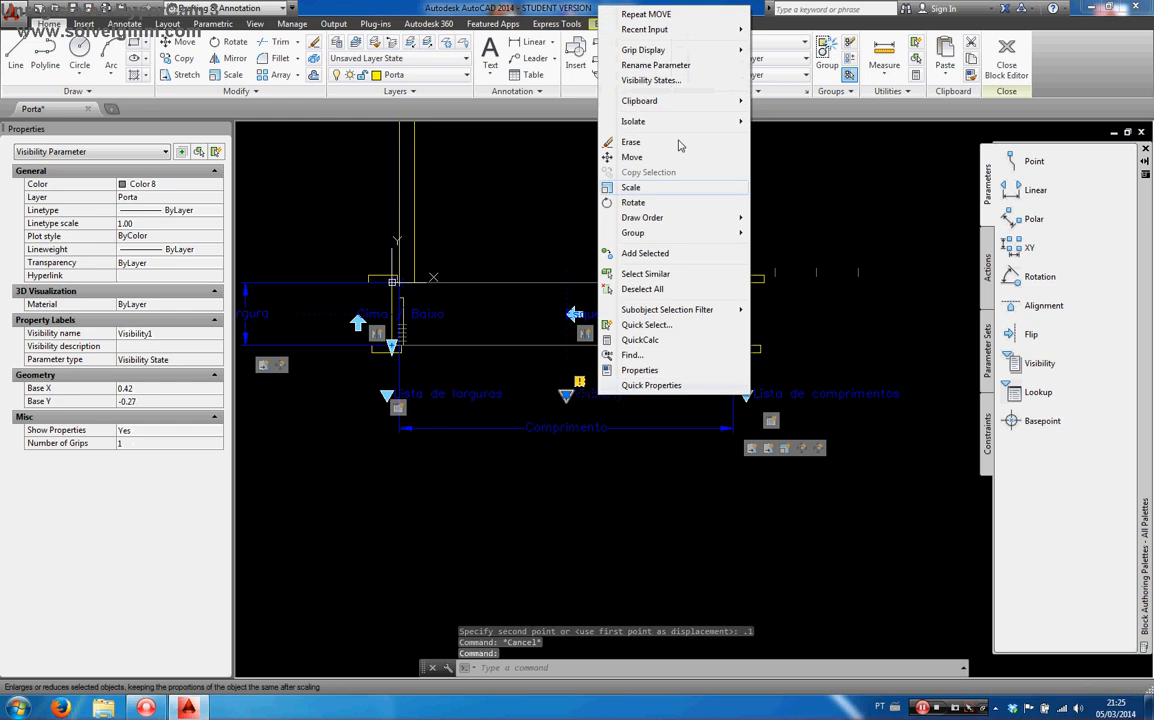
left_click(650, 64)
type("S")
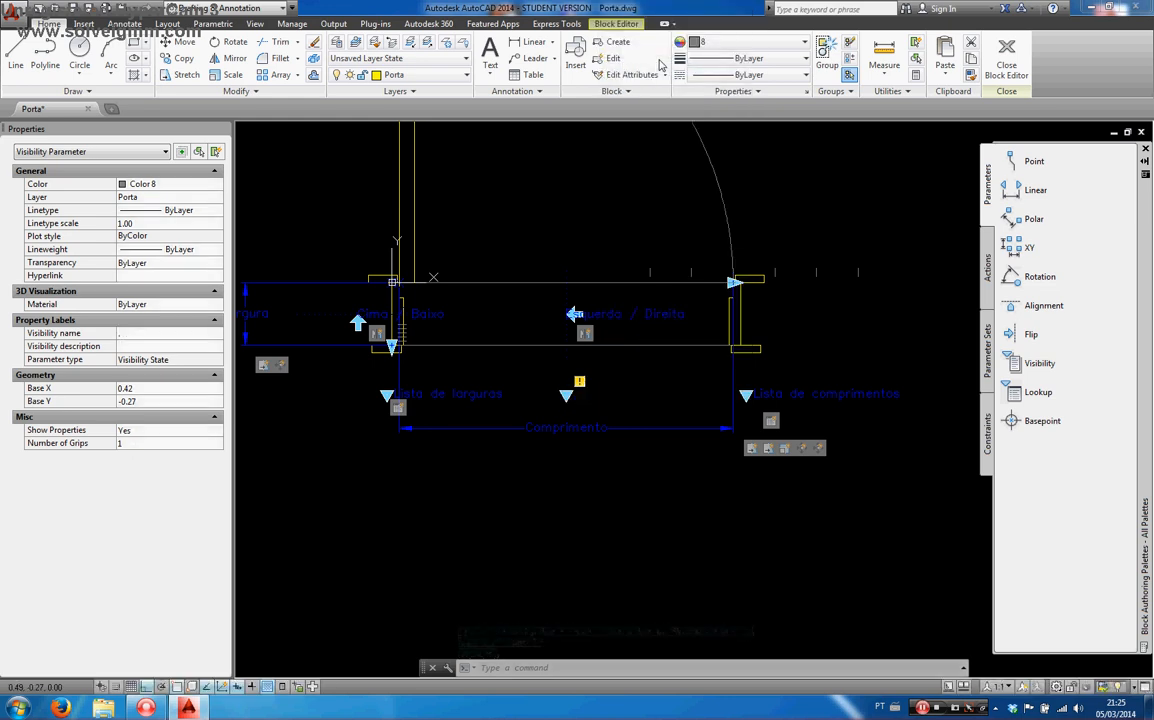
key("Return")
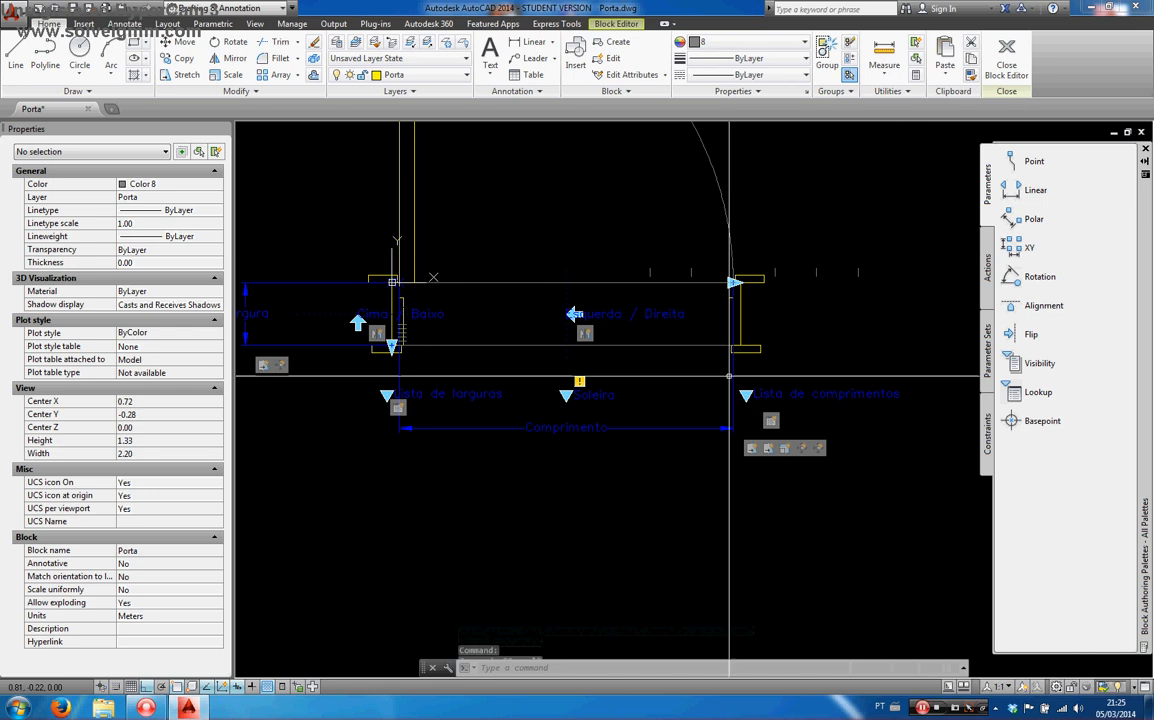
key("Escape")
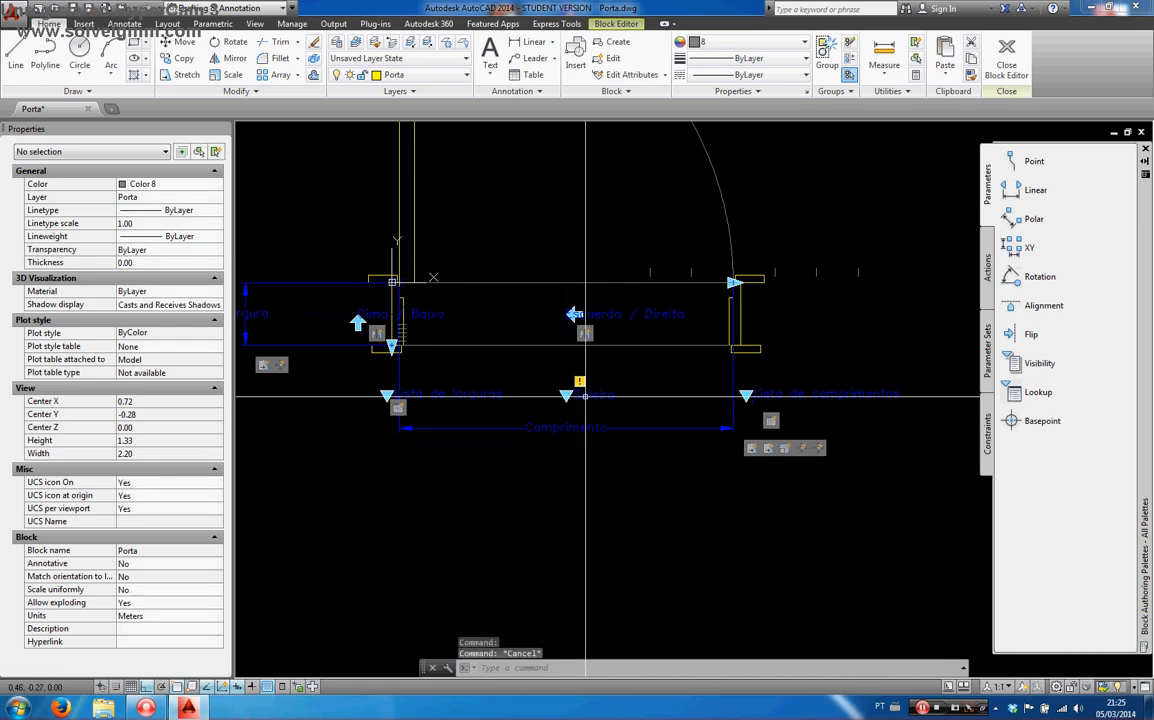
Step: Create a visibility state named Sem soleira for the Soleira parameter and rename VisibilityState0 as Com soleira
left_click(987, 260)
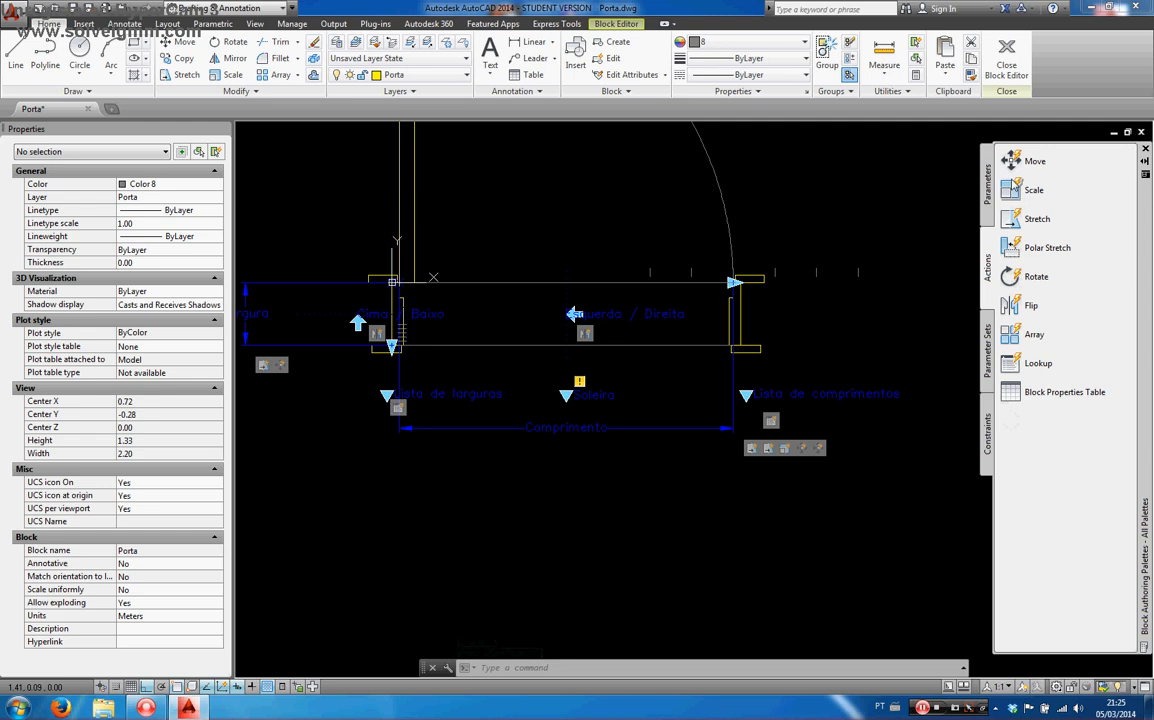
left_click(988, 186)
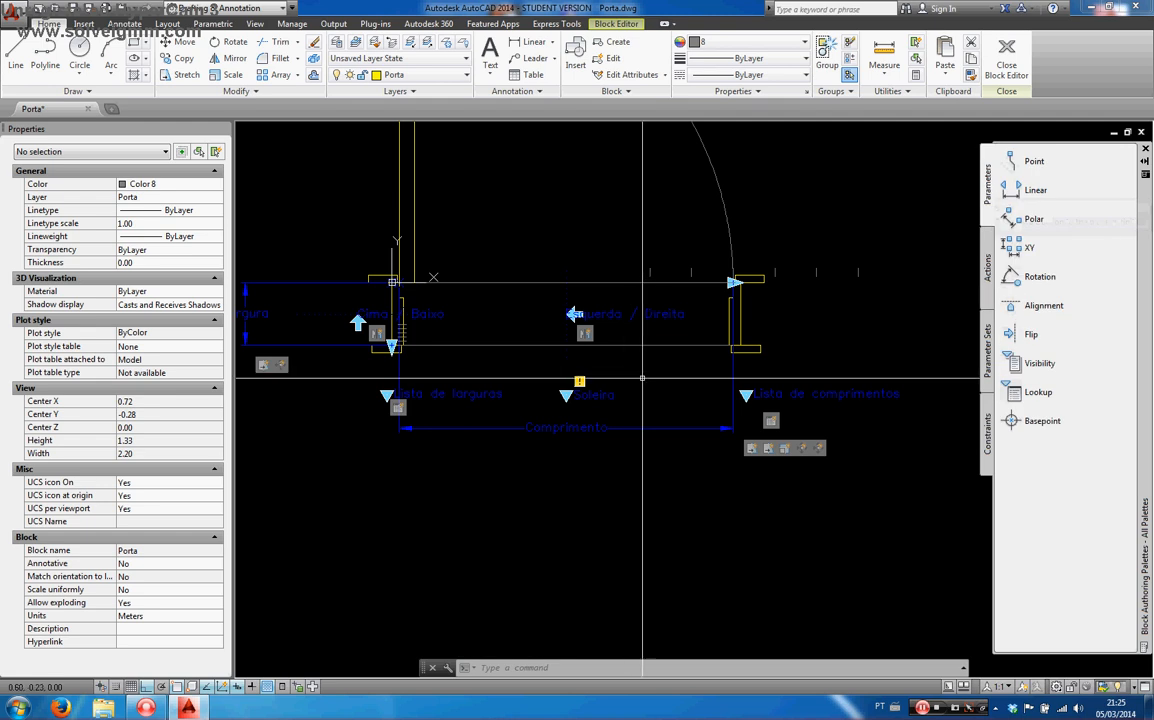
double_click(584, 399)
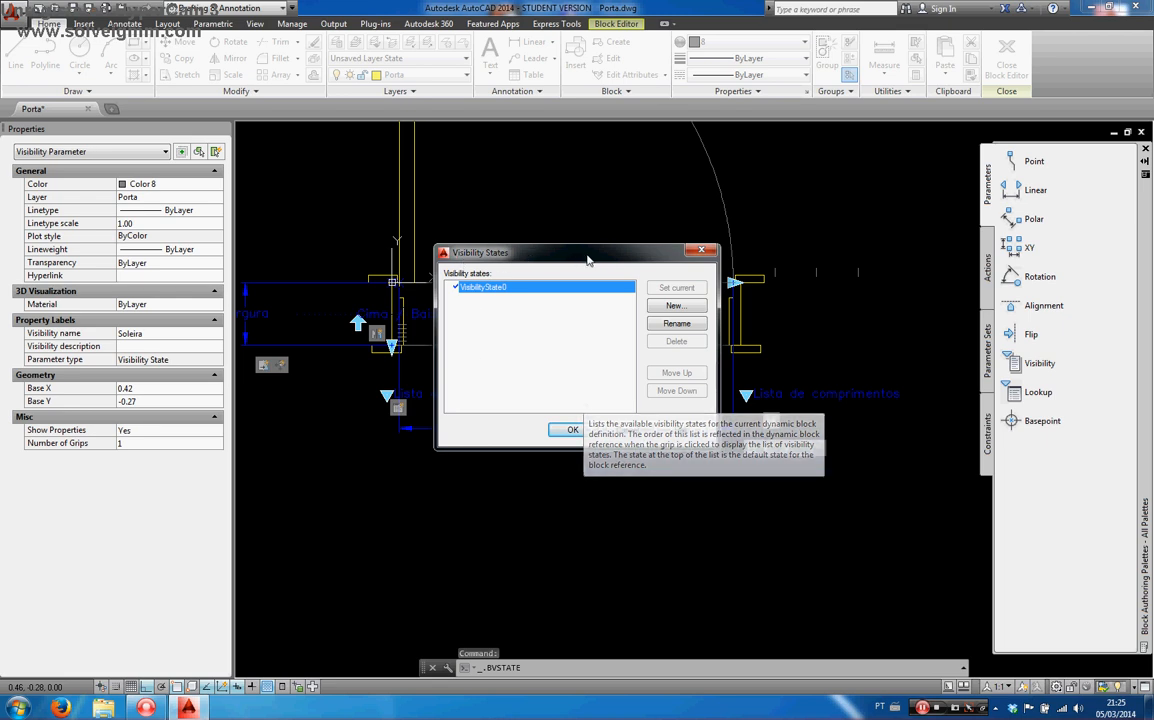
left_click(676, 306)
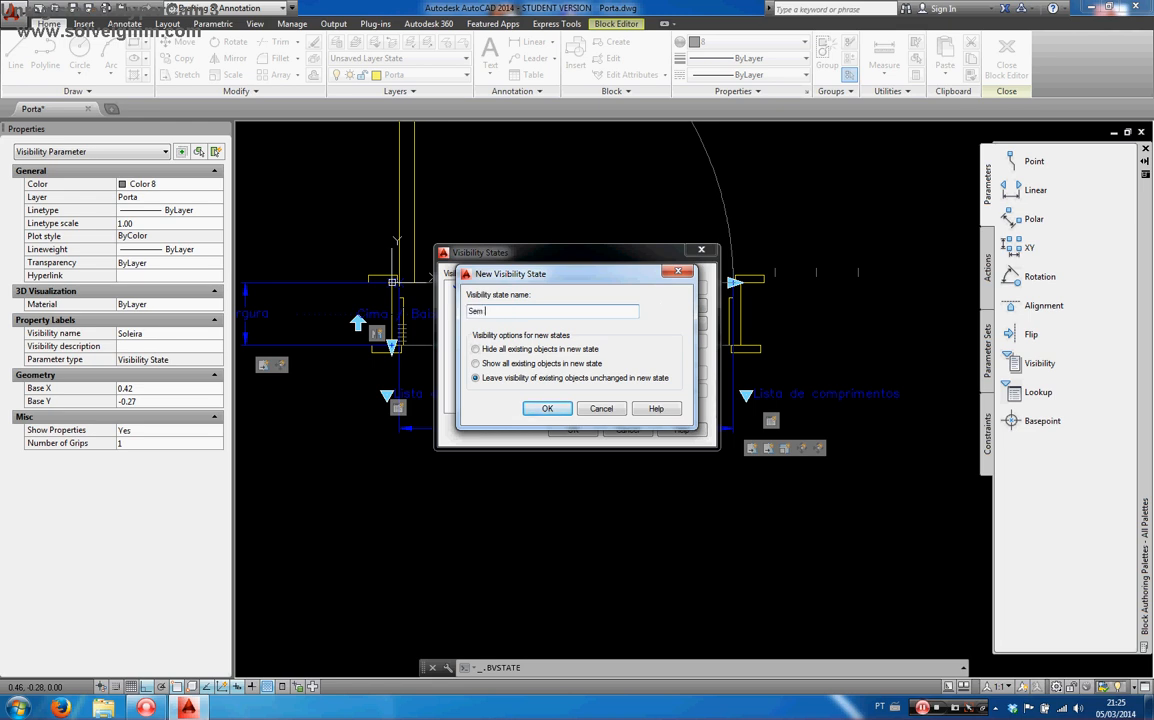
key("Return")
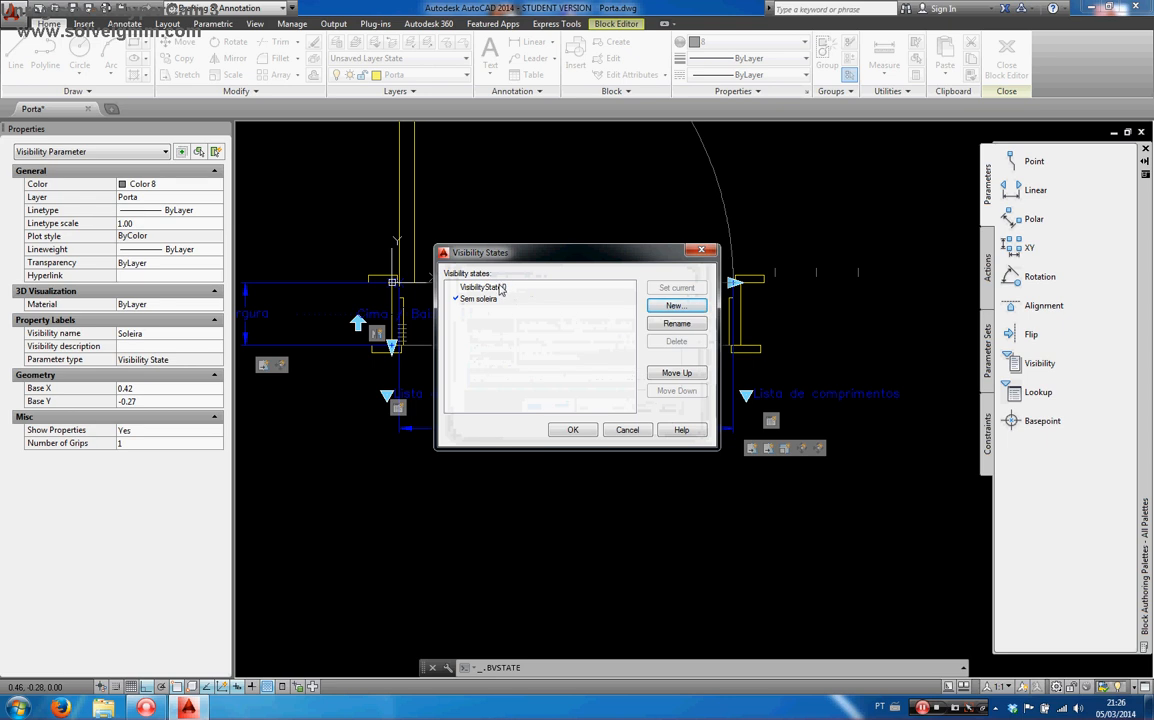
left_click(492, 288)
left_click(670, 325)
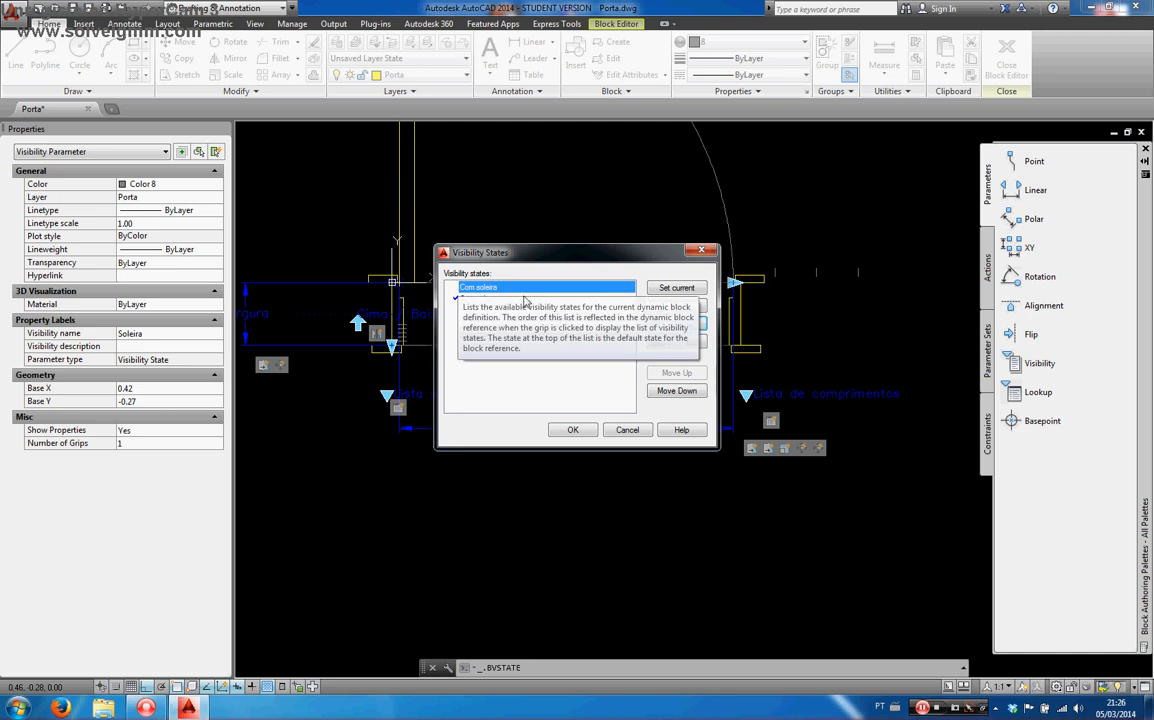
left_click(567, 430)
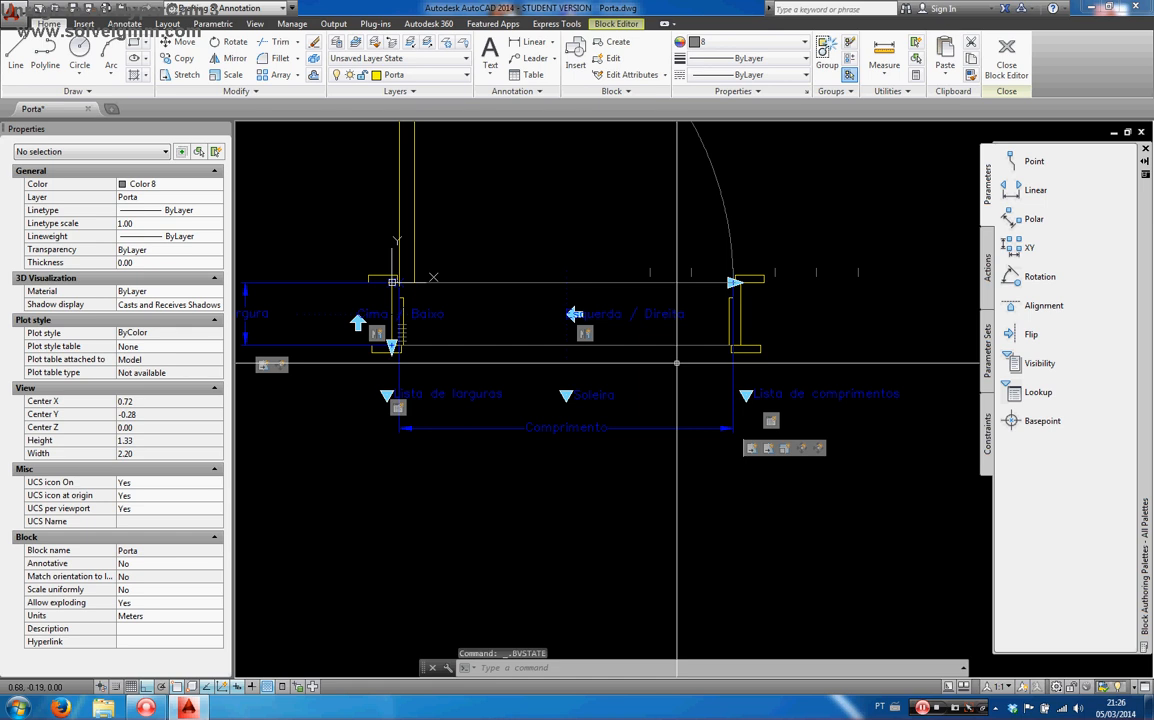
Step: Hide the lower threshold line between the jambs for the current visibility state, Sem soleira
middle_click_drag(677, 363, 714, 453)
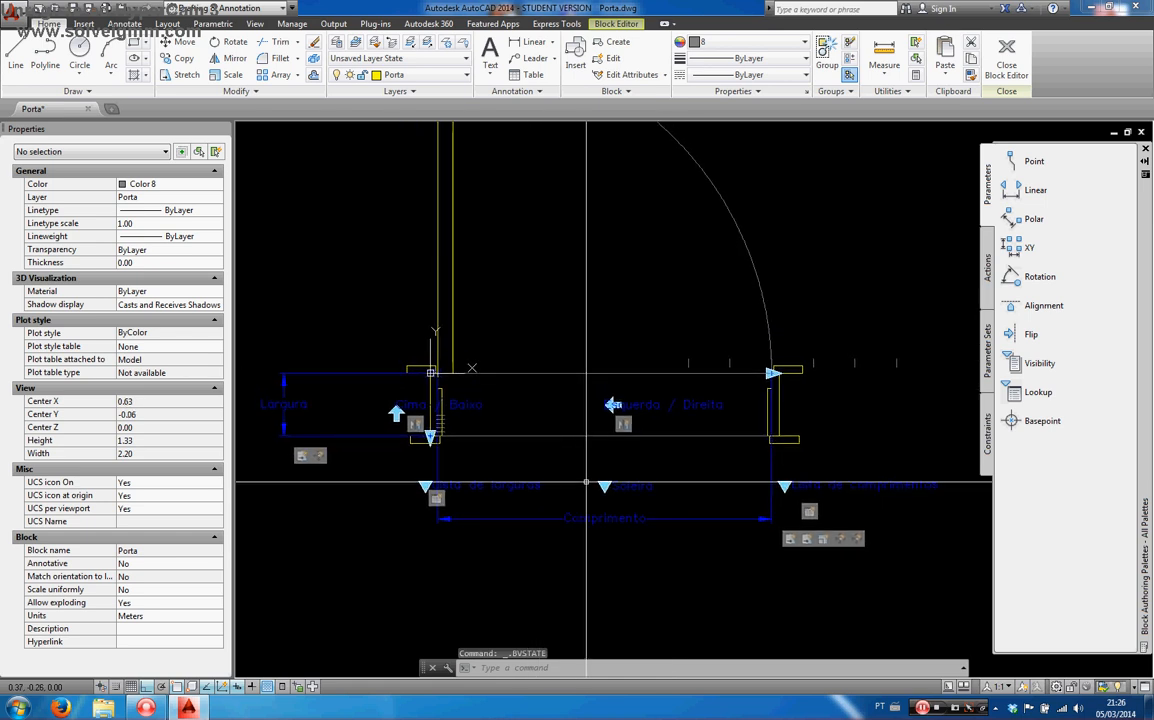
middle_click_drag(587, 478, 587, 526)
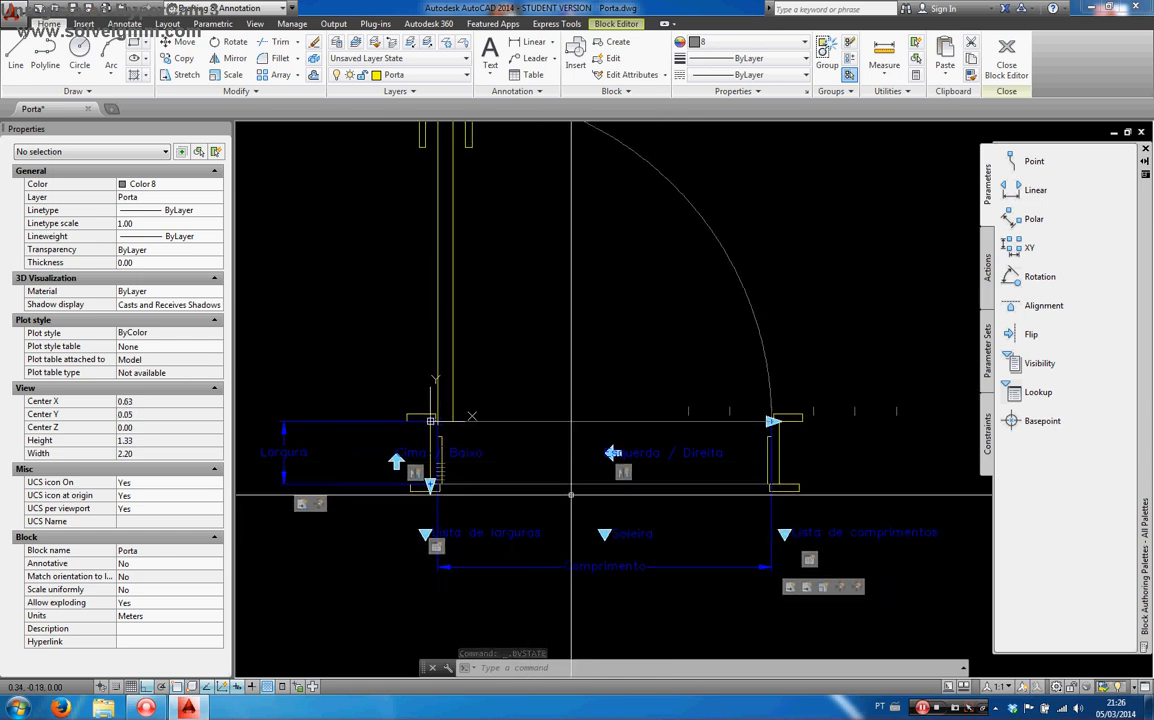
left_click(564, 484)
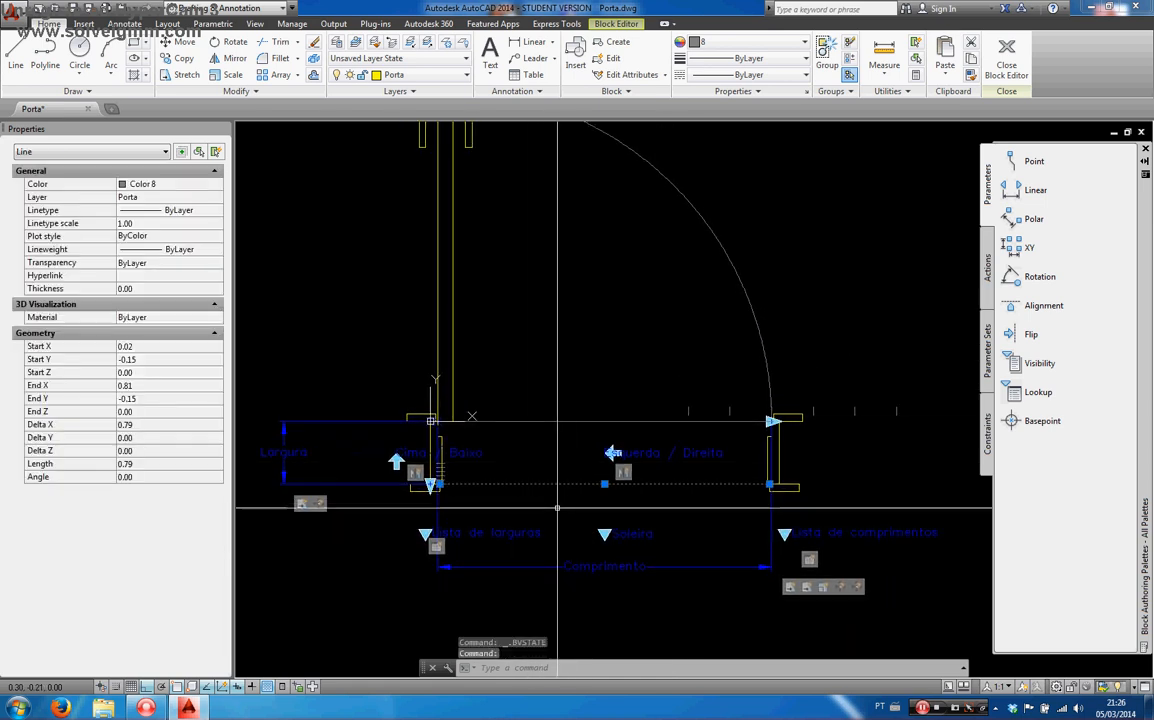
right_click(571, 490)
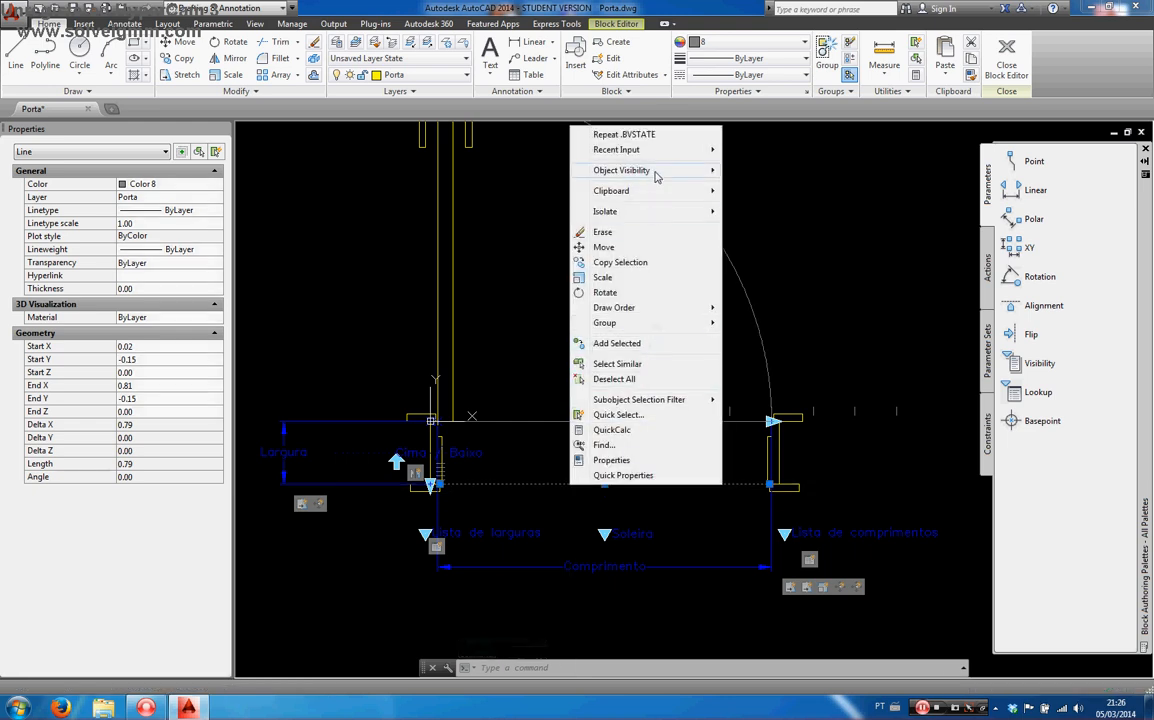
mouse_move(657, 176)
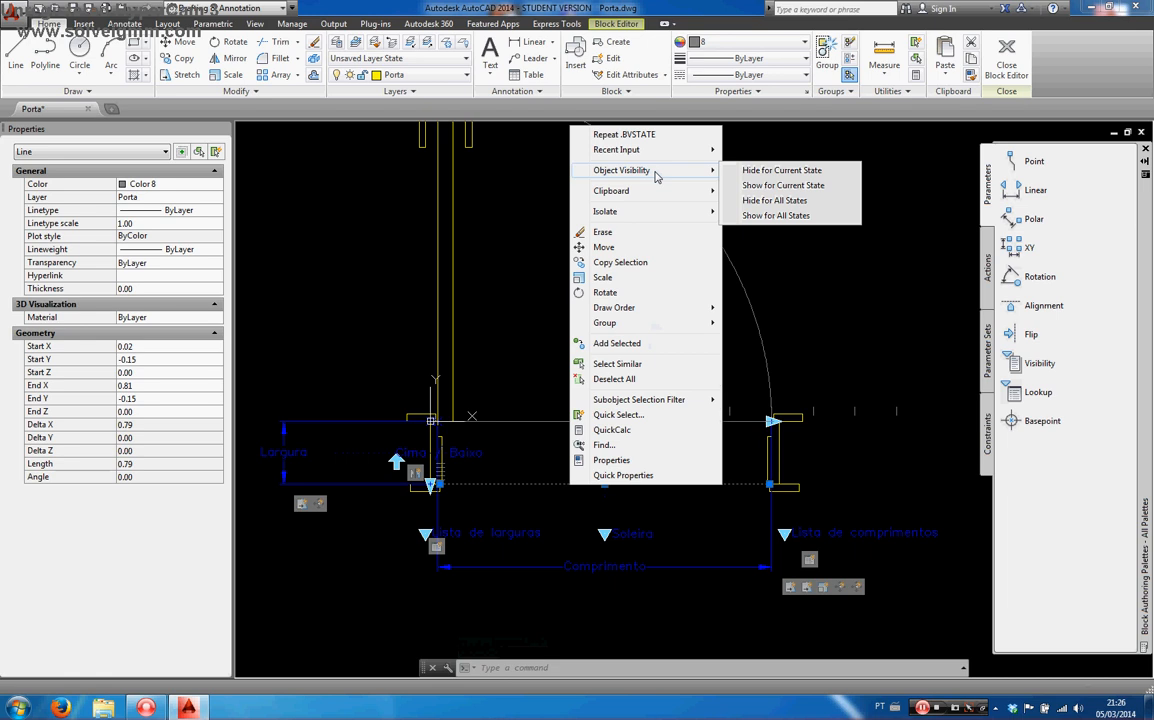
left_click(779, 171)
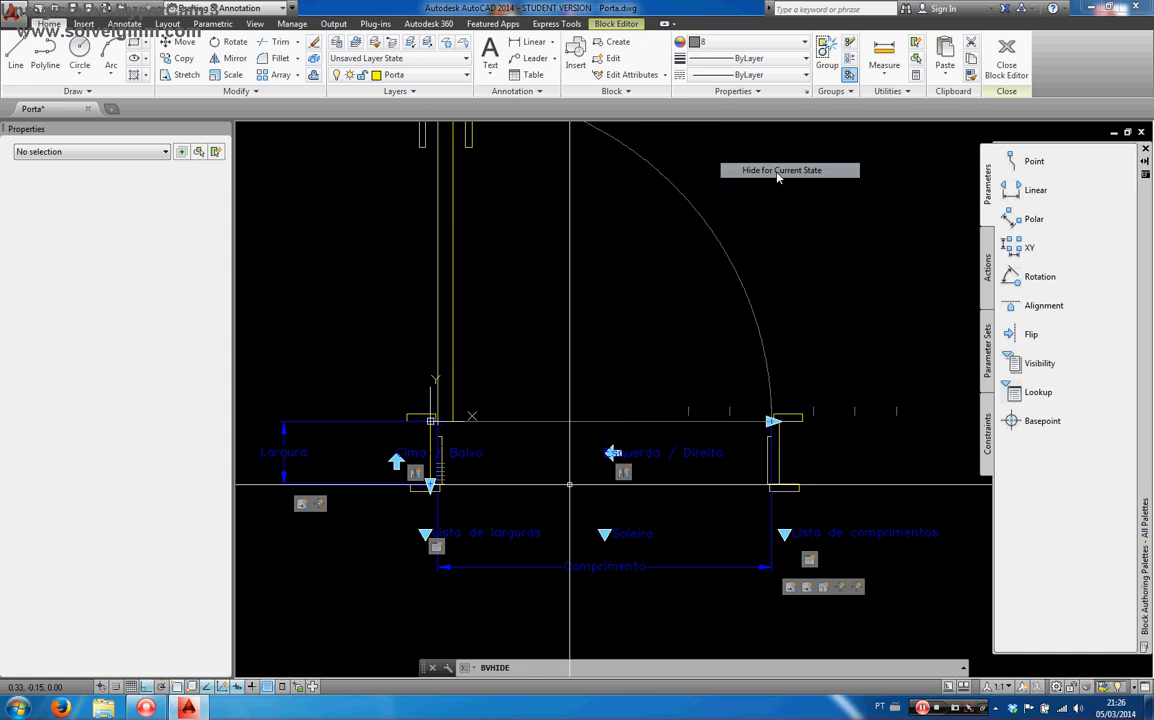
Step: Hide the upper threshold line between the jambs for the current visibility state as well
left_click(564, 420)
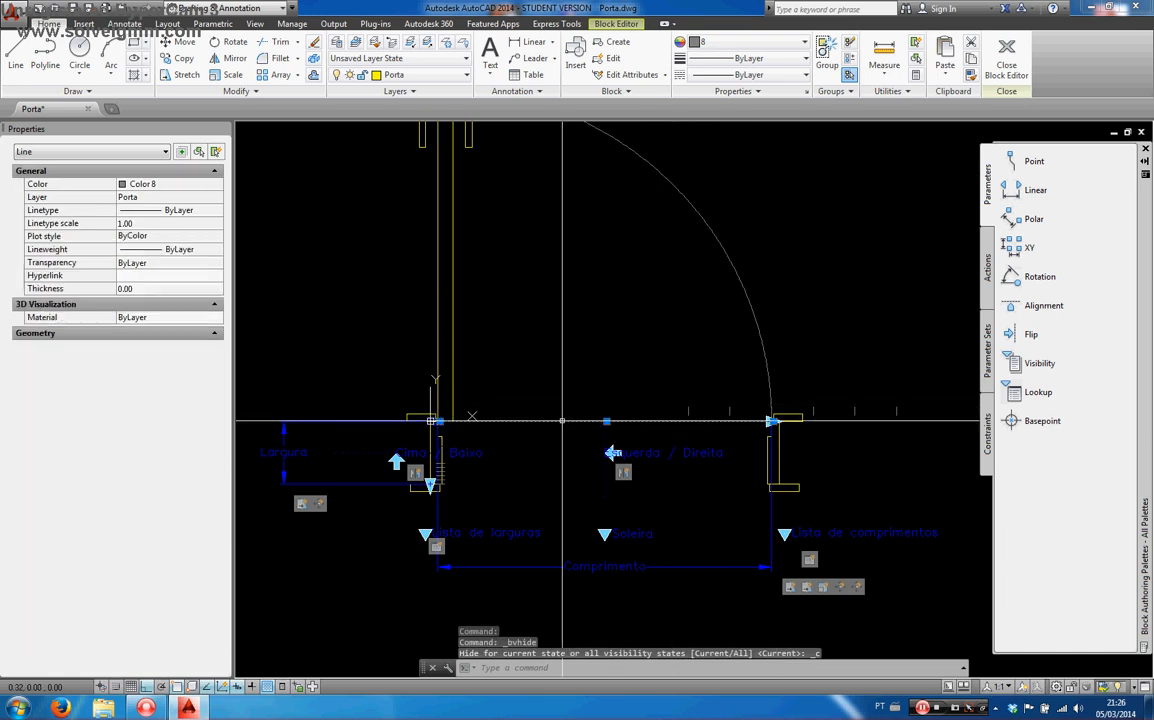
right_click(563, 425)
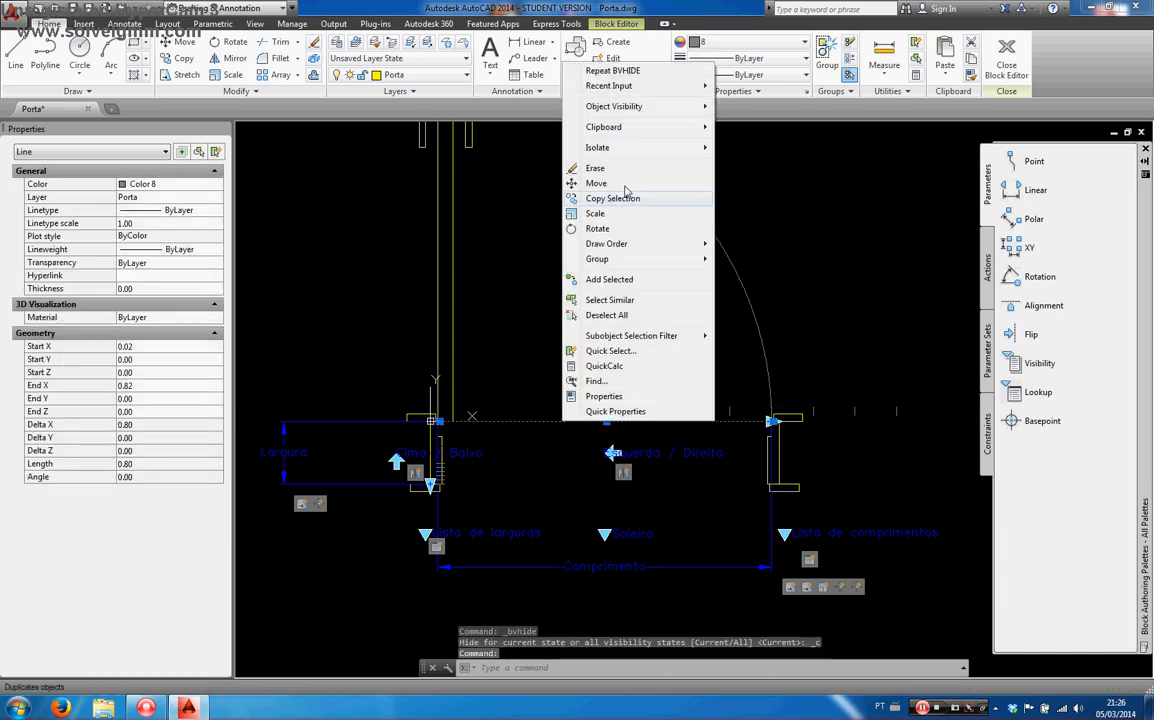
mouse_move(624, 108)
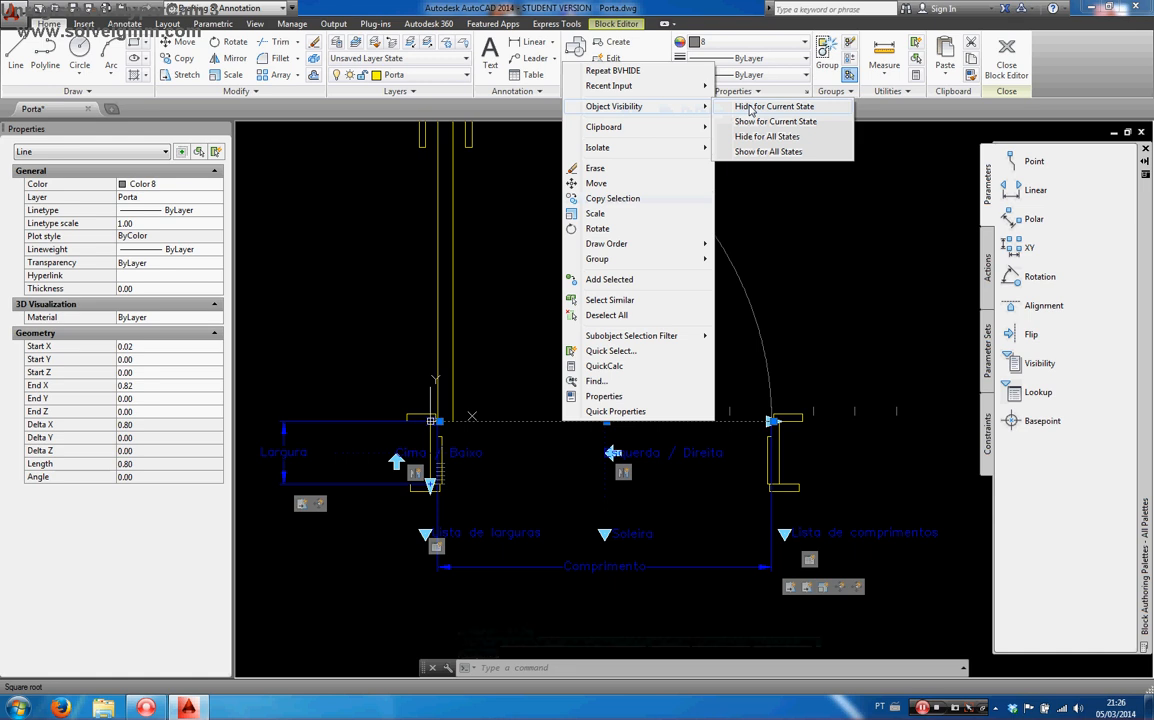
left_click(751, 107)
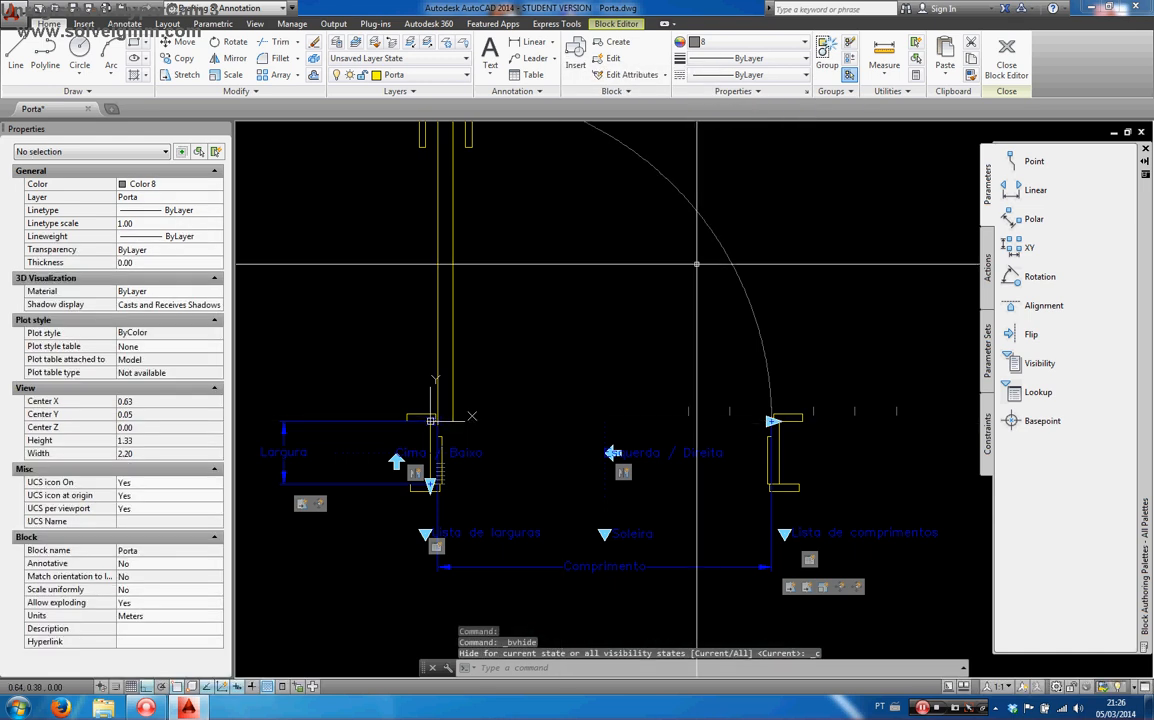
Step: Review the visibility states of the Soleira parameter and leave the list without changing the current state
double_click(605, 535)
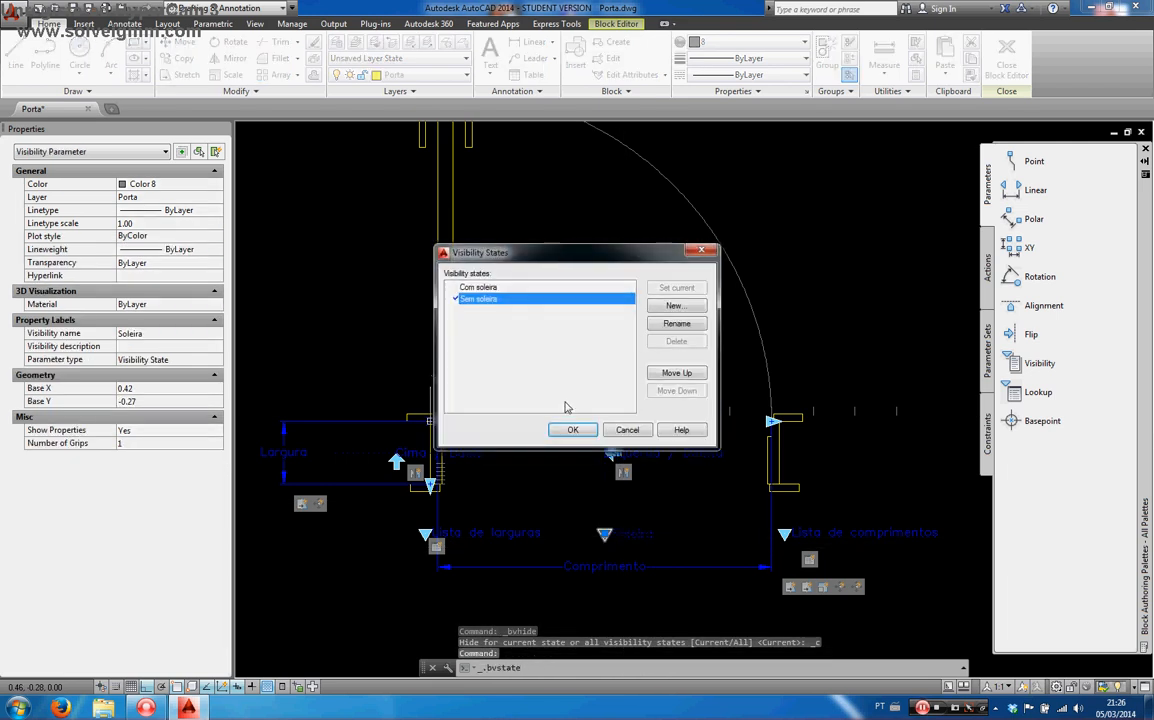
left_click(489, 288)
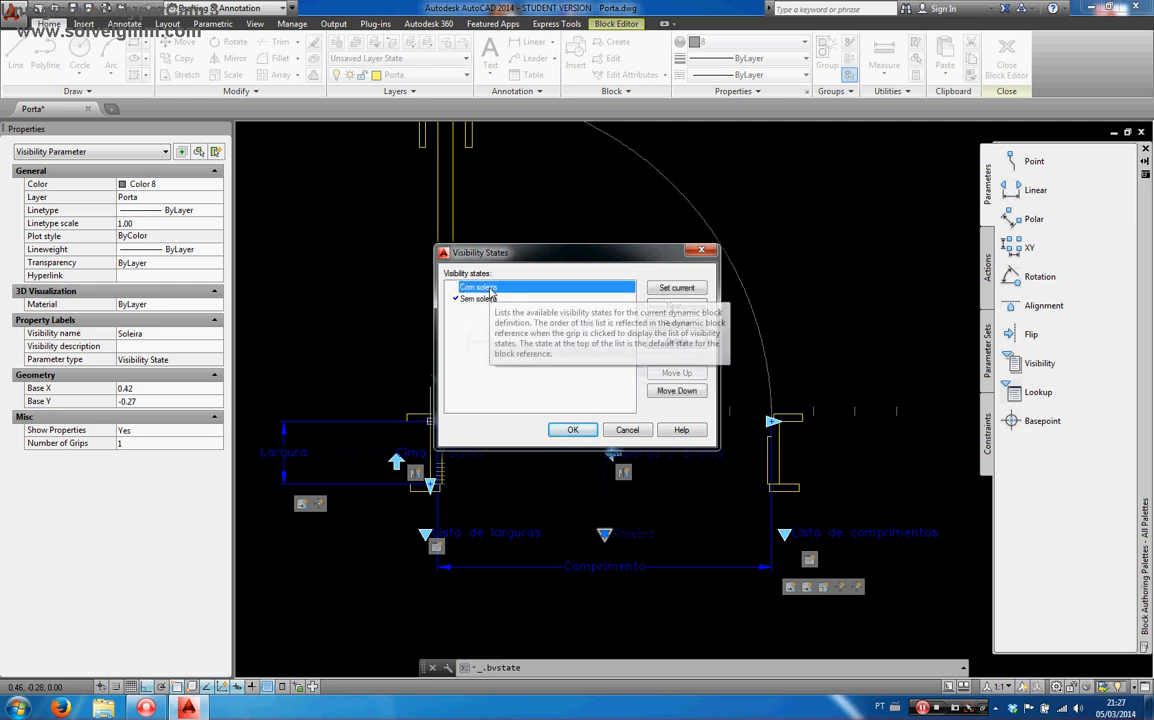
left_click(627, 430)
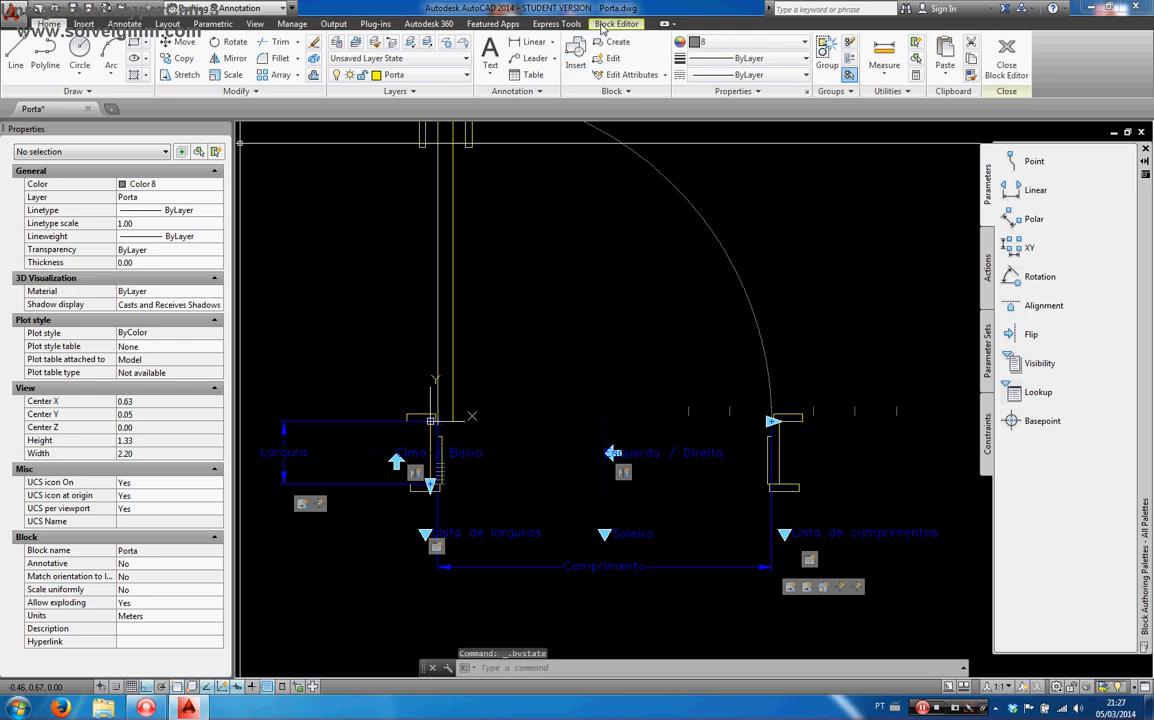
Step: Test the block and switch the door's Soleira visibility to Sem soleira
left_click(602, 25)
left_click(76, 65)
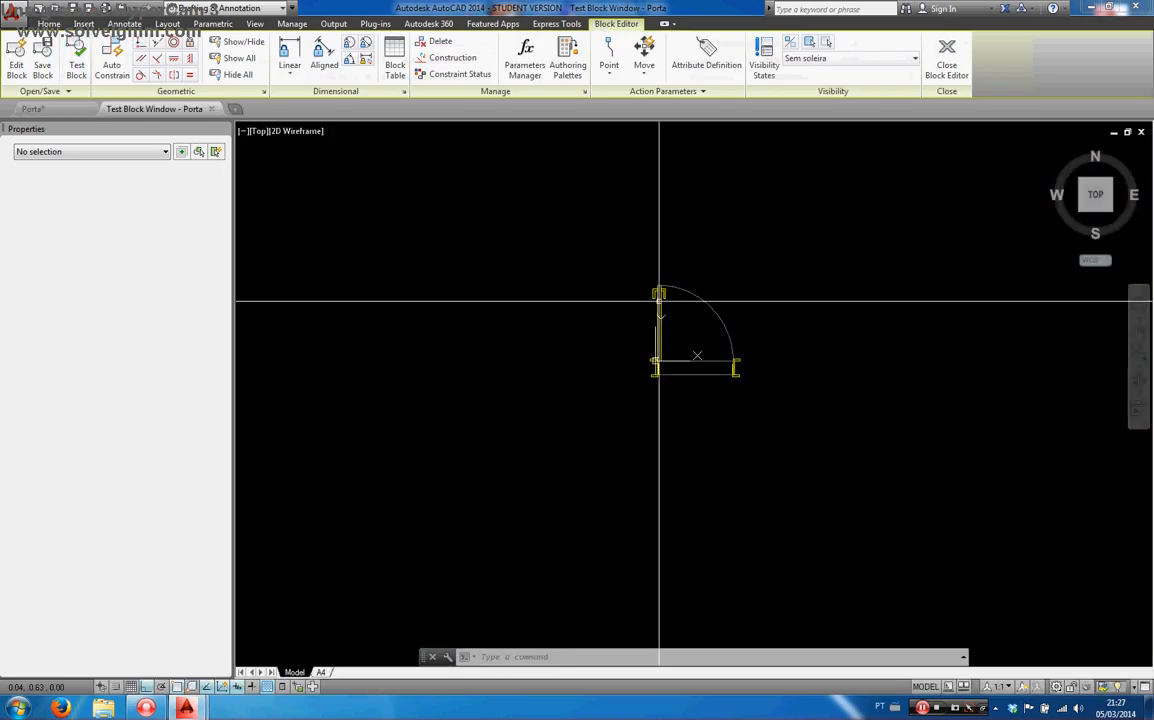
scroll(729, 302, "up", 5)
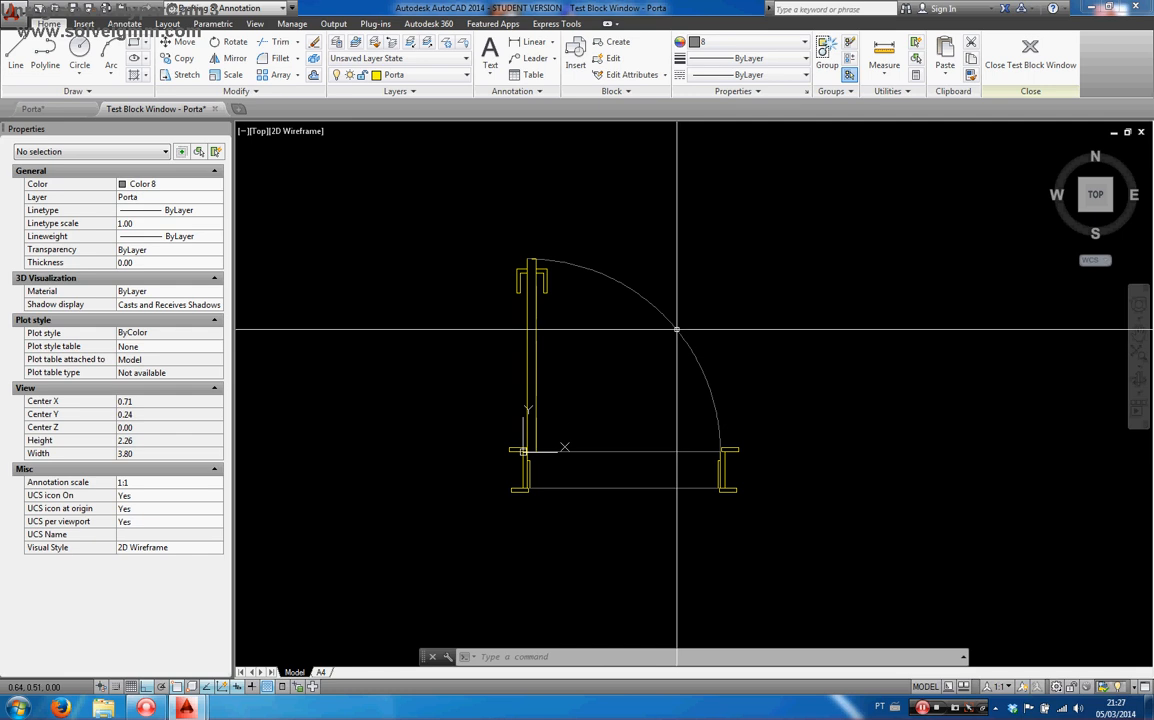
left_click(698, 358)
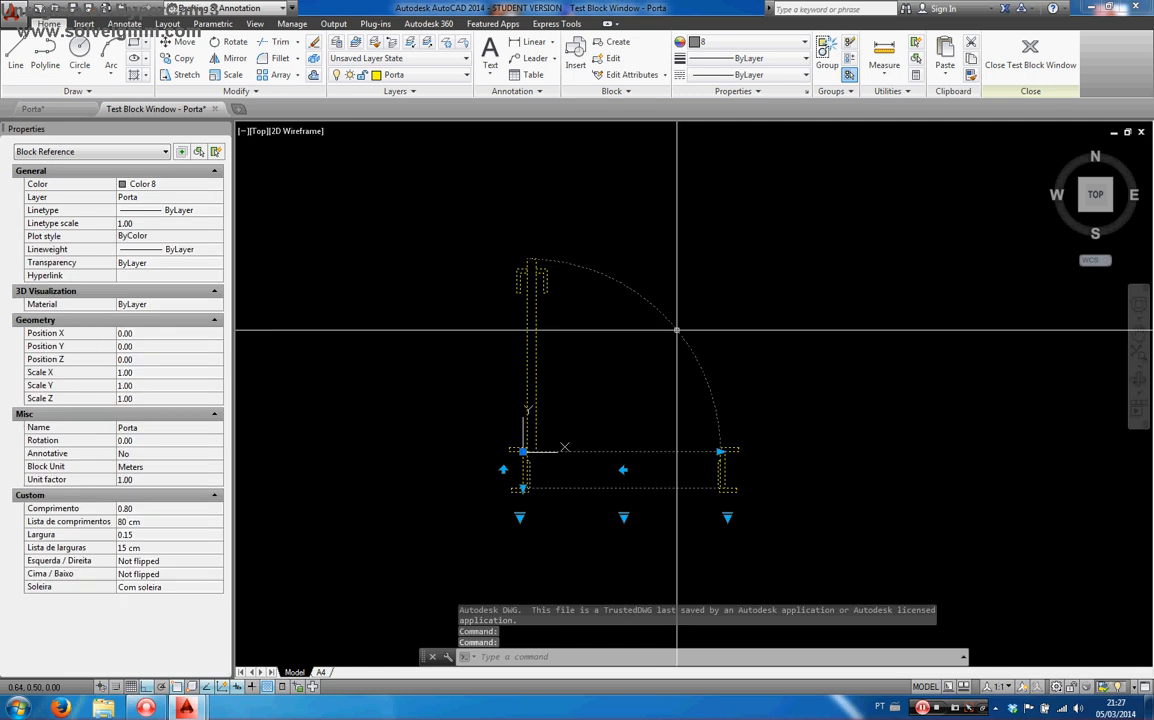
left_click(623, 517)
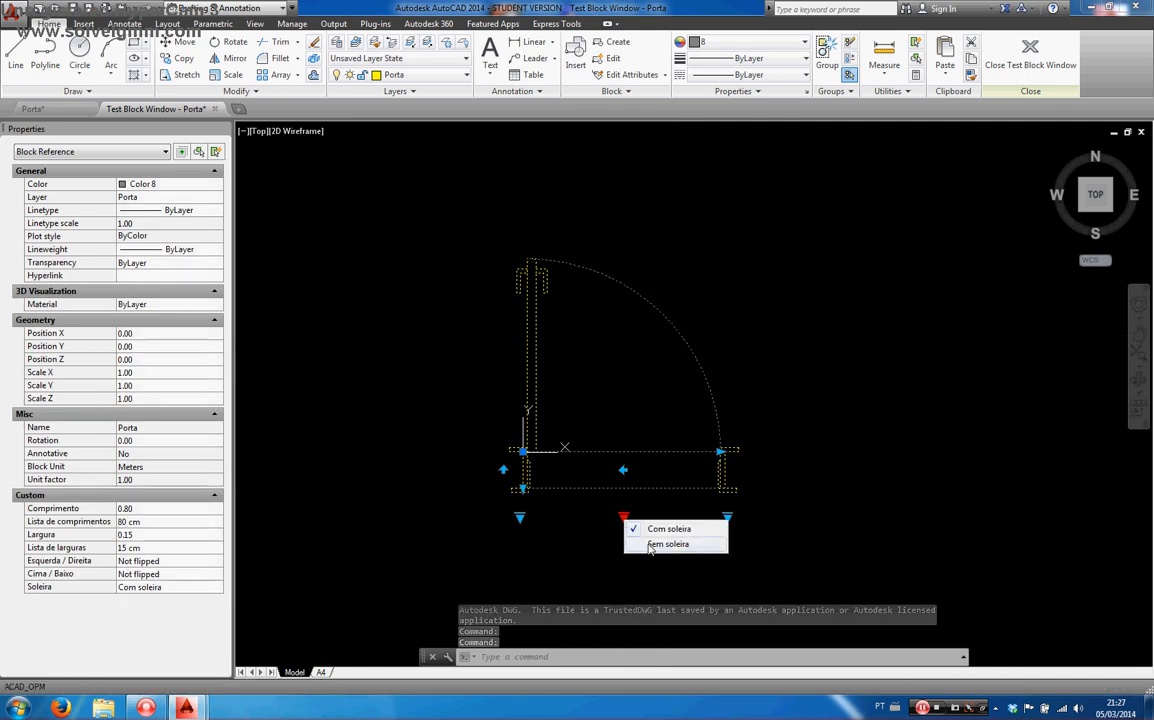
left_click(648, 544)
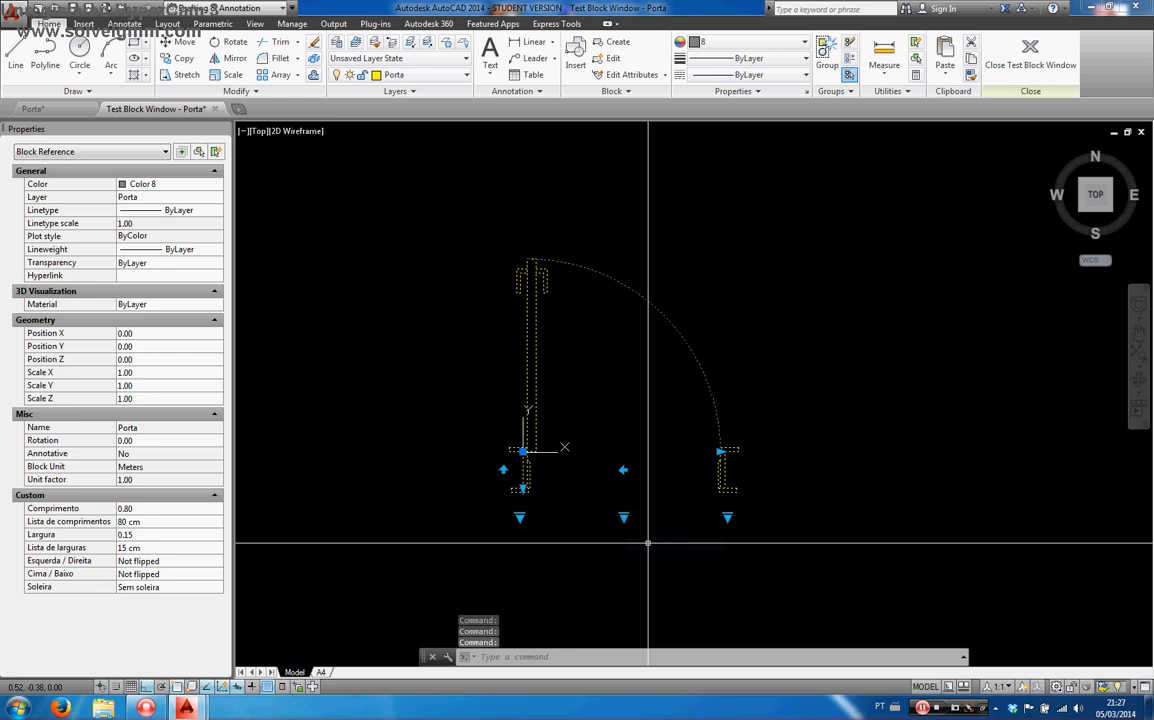
Step: Try the test door's Esquerda / Direita and Cima / Baixo flips, returning both to Not flipped
left_click(624, 469)
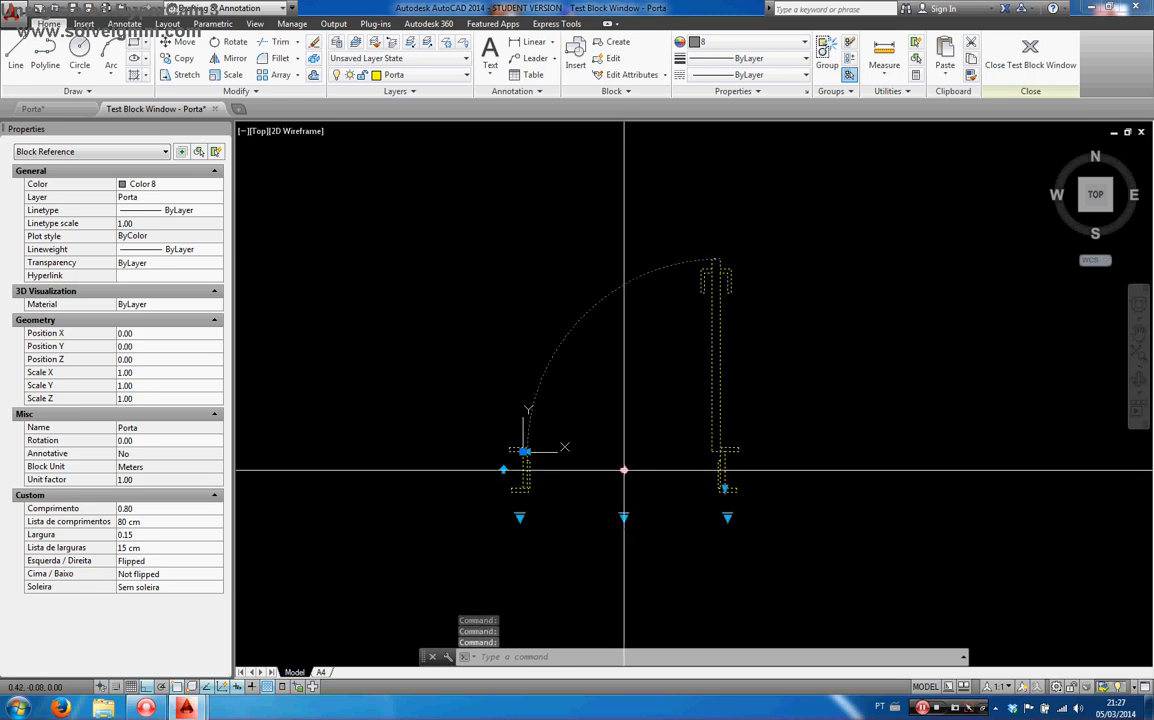
left_click(503, 469)
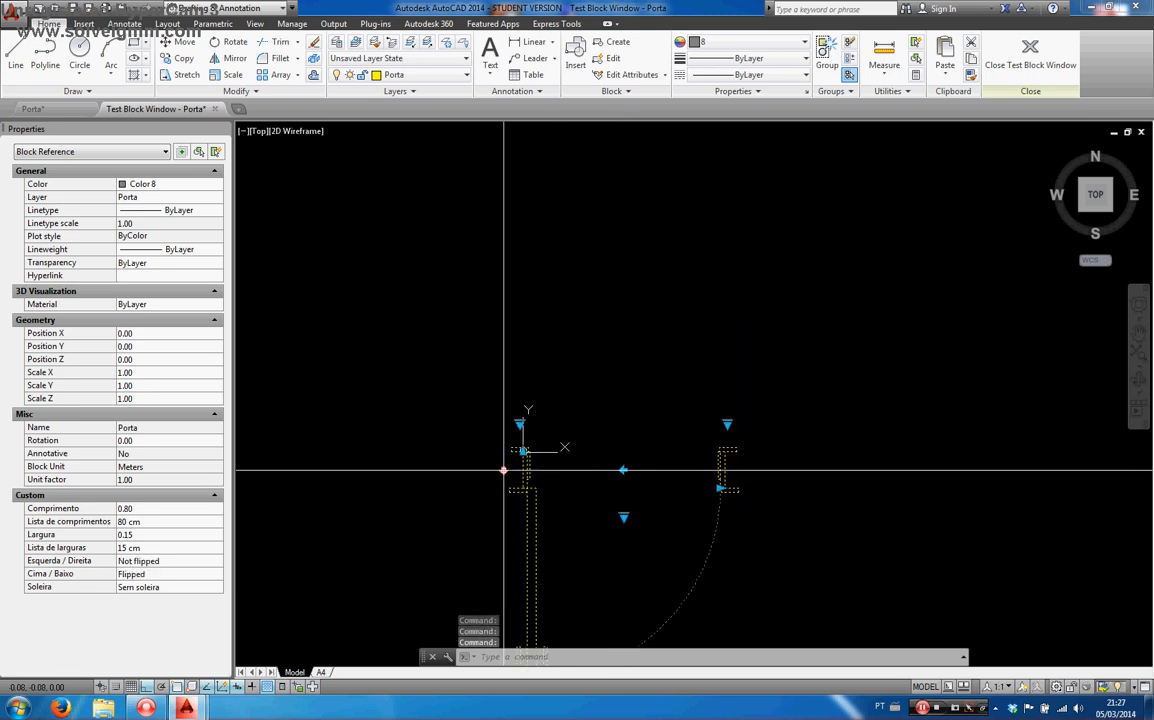
left_click(503, 469)
middle_click_drag(566, 481, 522, 356)
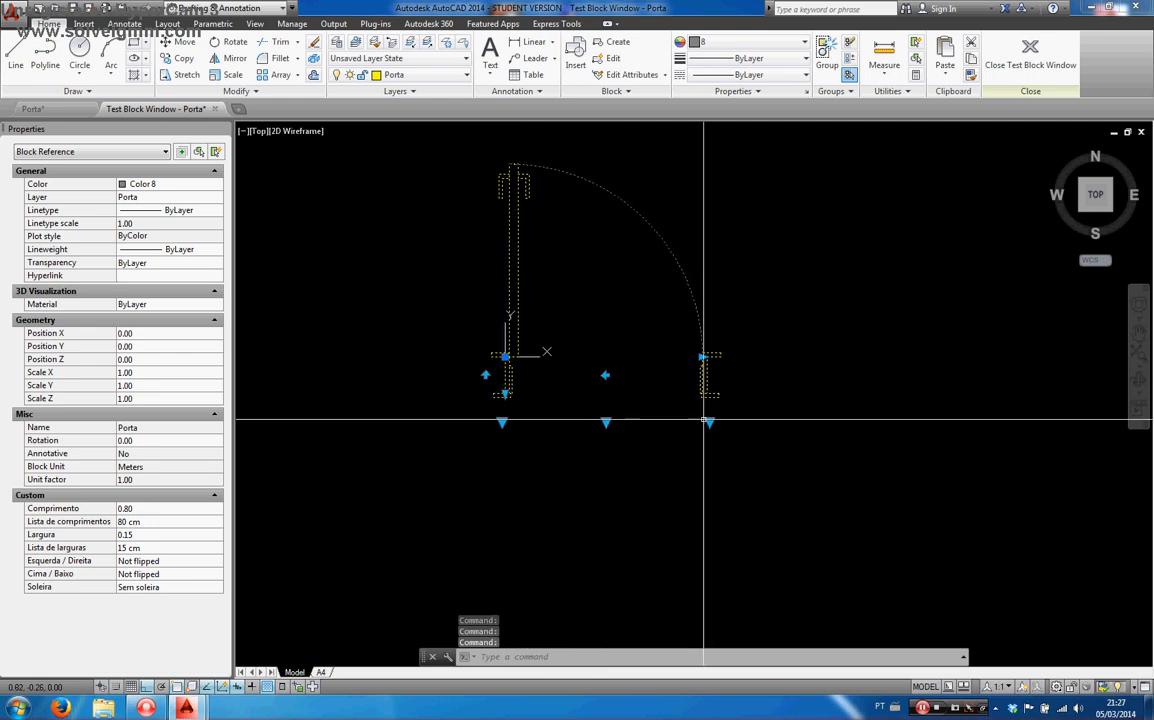
Step: Set the test door's length to 1,1 metros, then try the 11 cm width and return it to 15 cm
left_click(708, 422)
left_click(748, 506)
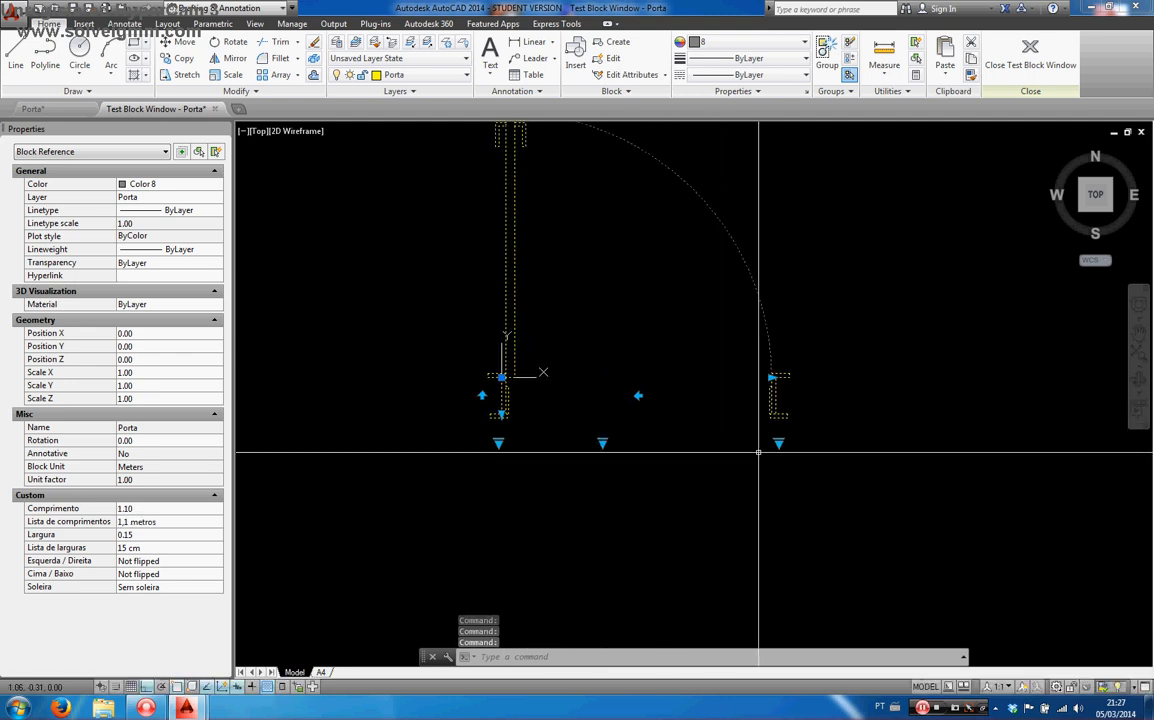
left_click(498, 442)
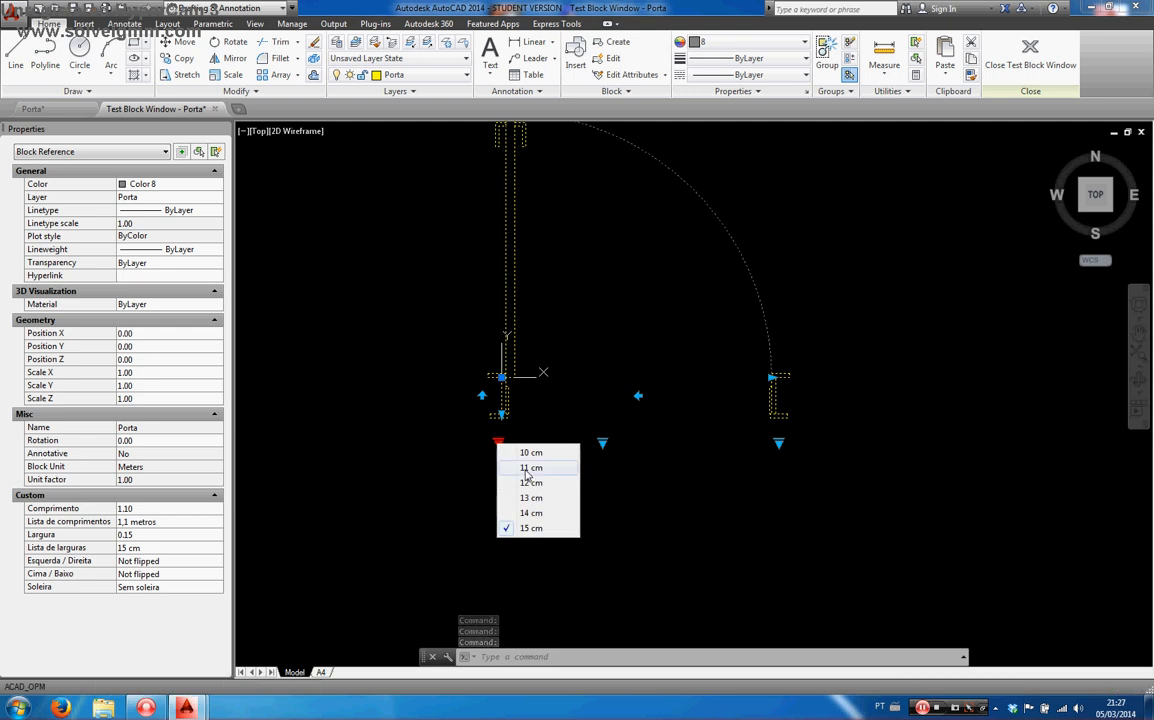
left_click(530, 467)
left_click(498, 434)
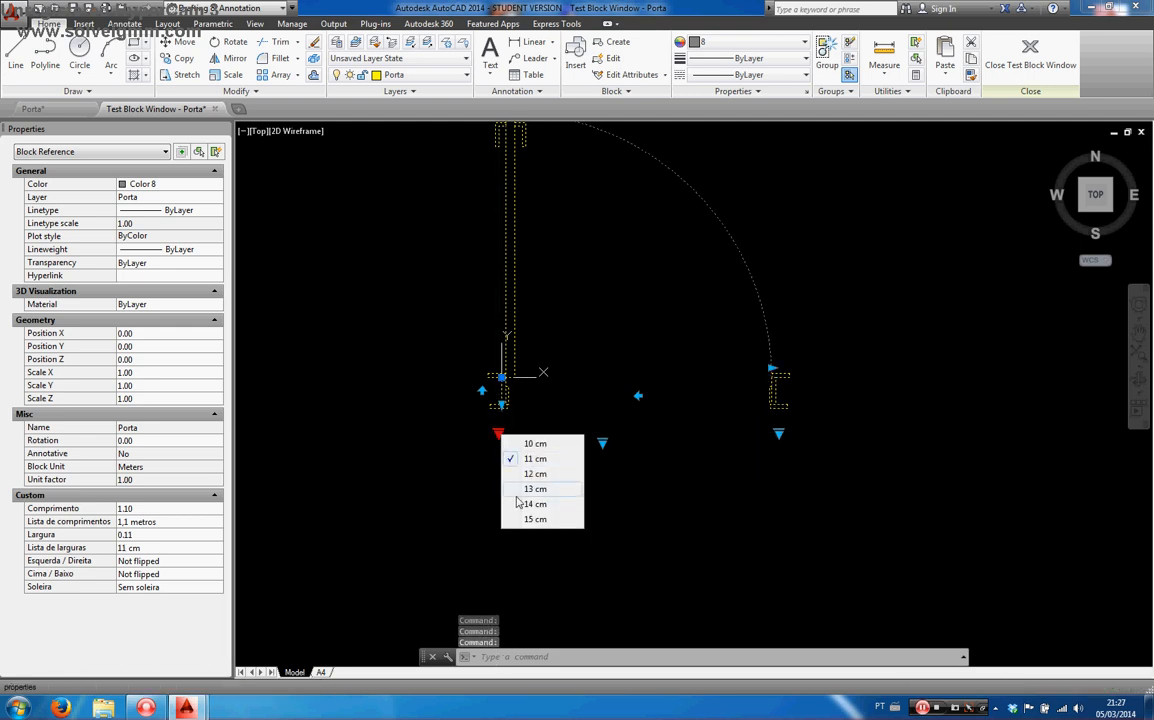
key("Escape")
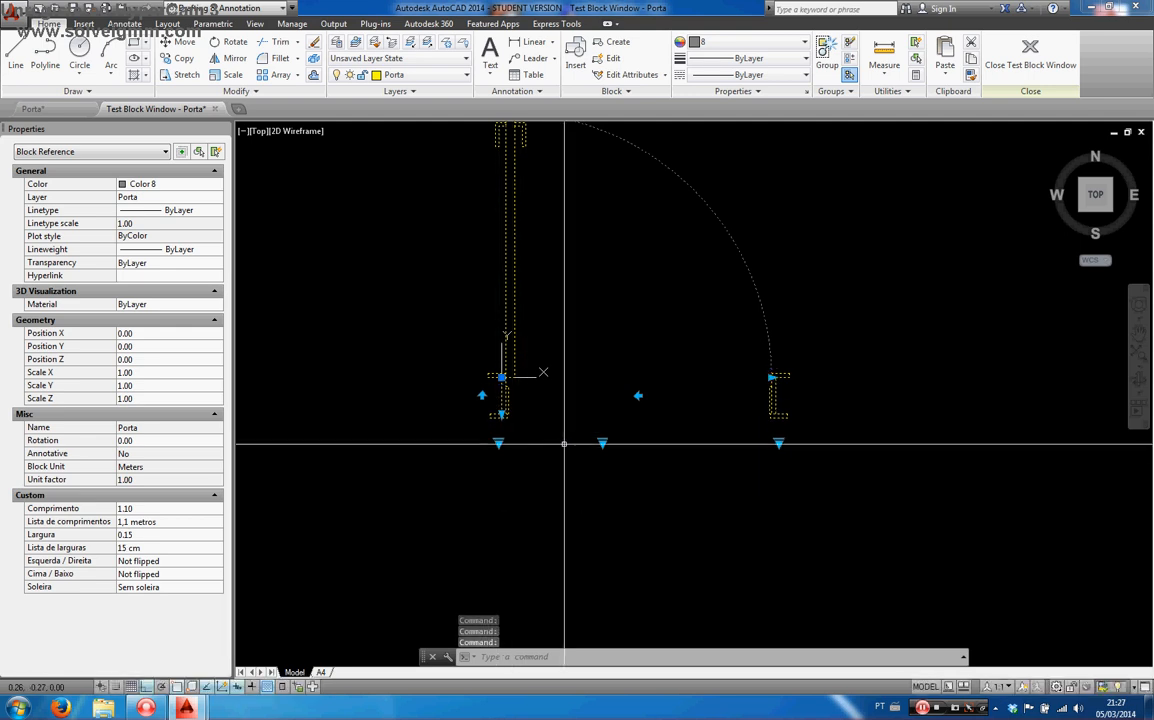
key("Escape")
Step: Flip the 1,1 metros test door with Esquerda / Direita and flip it back to examine the grip positions
left_click(502, 330)
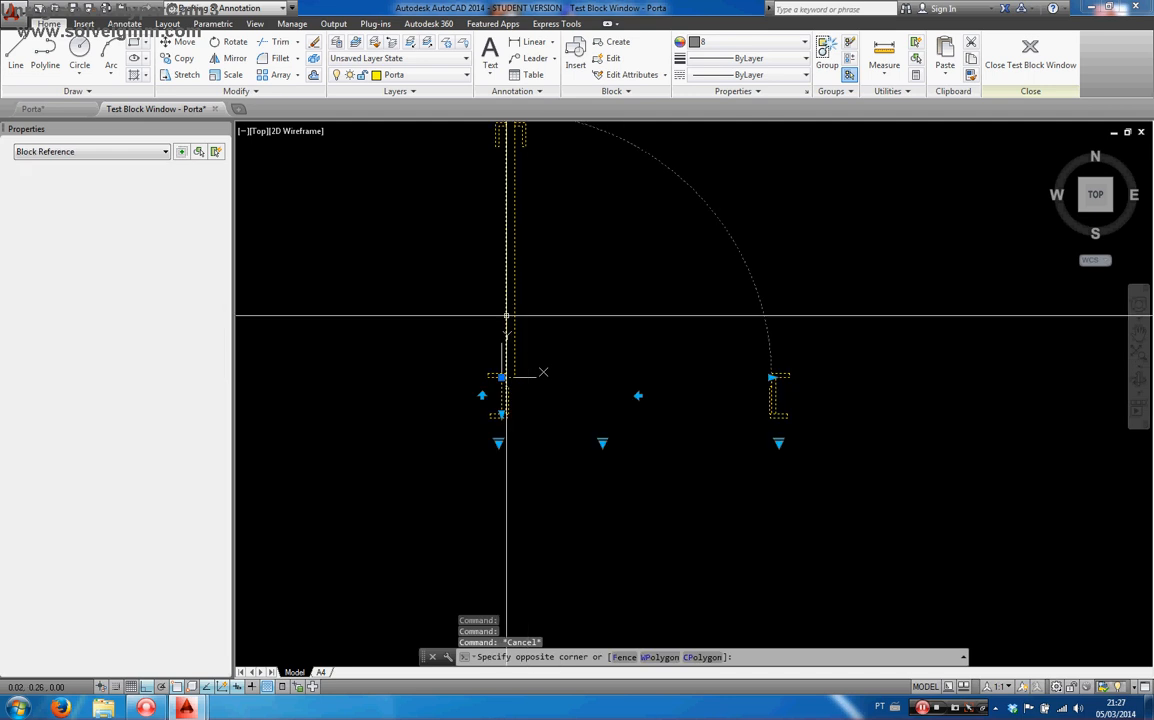
scroll(502, 376, "up", 3)
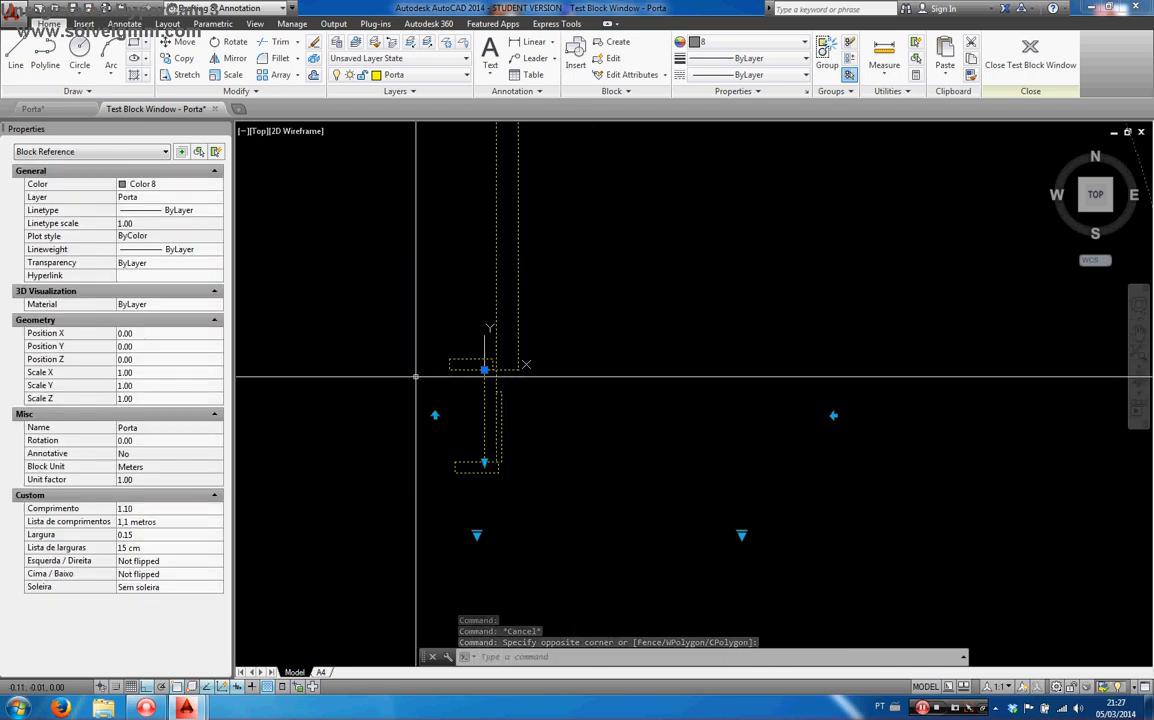
scroll(400, 360, "down", 1)
left_click(677, 401)
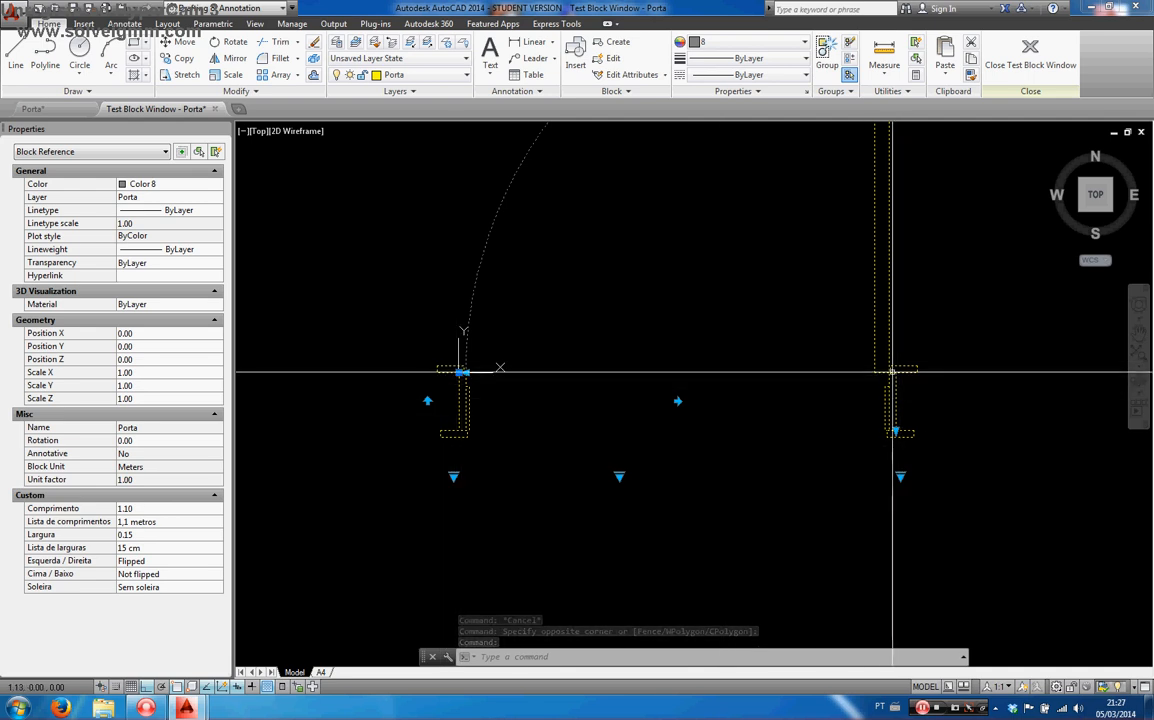
left_click(677, 401)
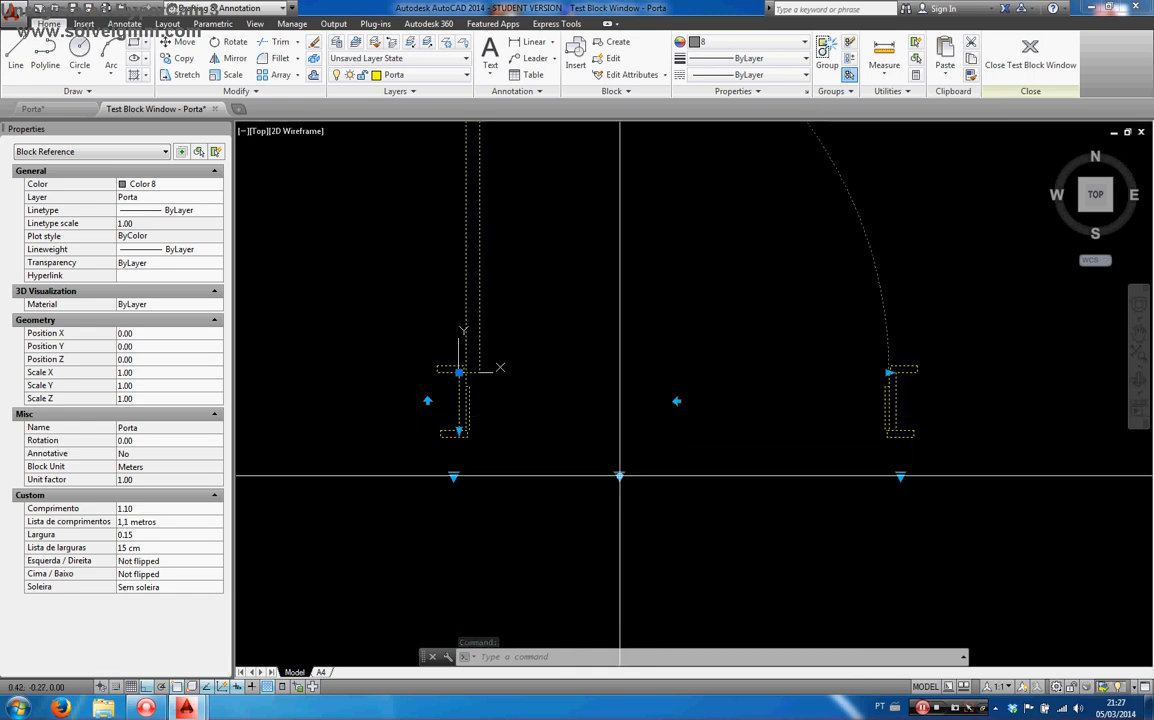
Step: Set the test door's length to 90 cm and close the test block window
left_click(900, 477)
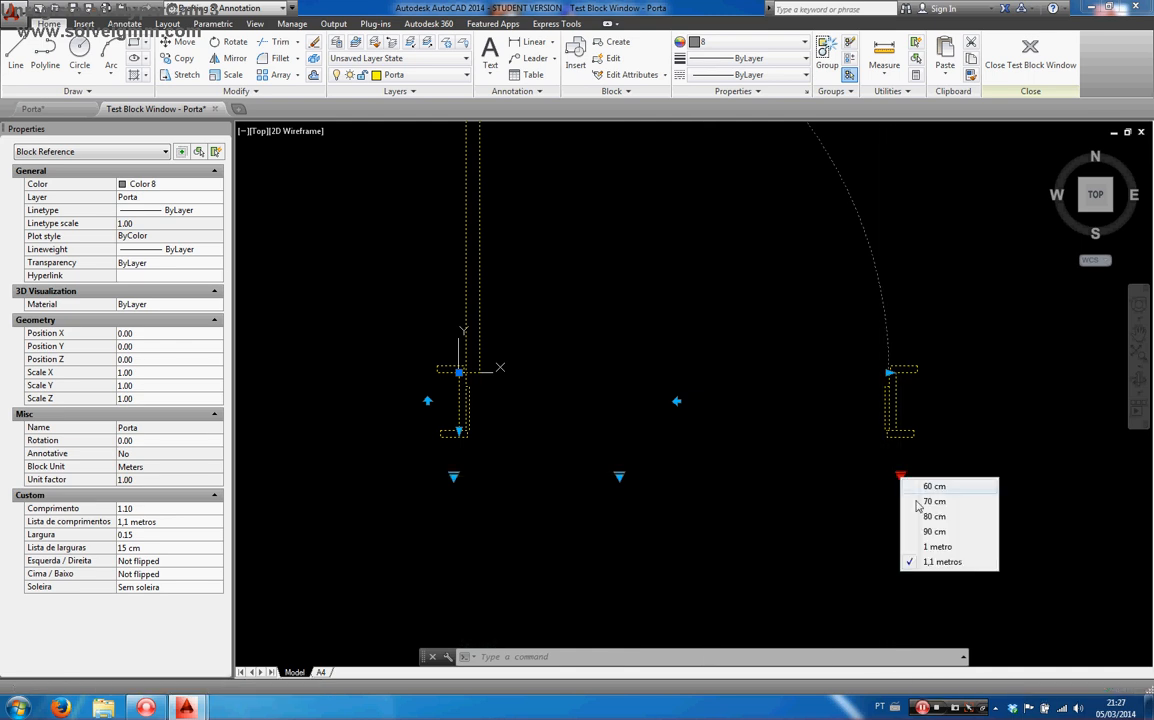
left_click(934, 531)
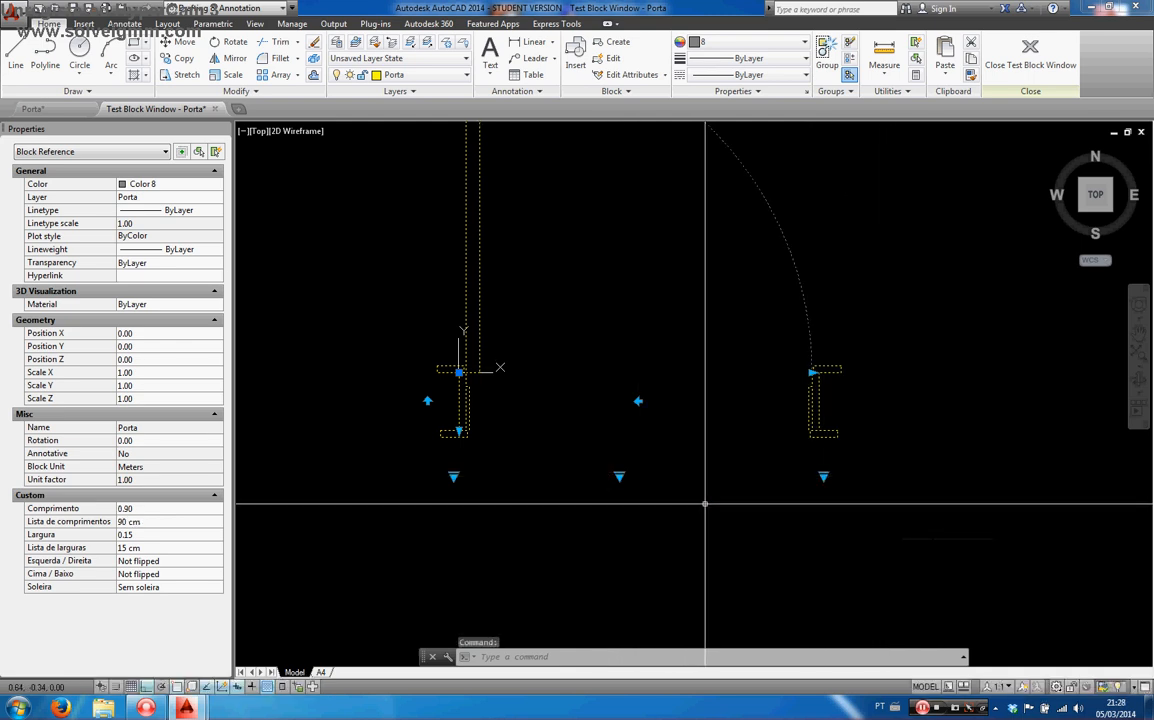
left_click(1010, 68)
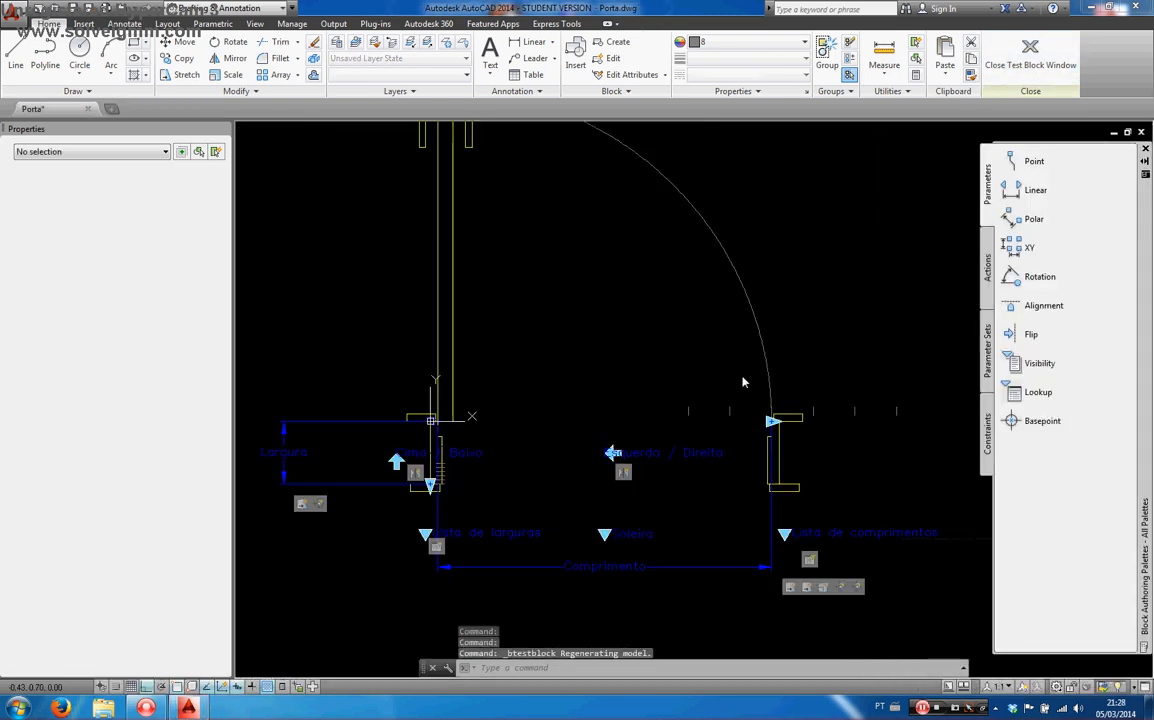
Step: Add a Move action to the Comprimento parameter's second point, with the Soleira visibility parameter as its selection
middle_click_drag(594, 361, 592, 303)
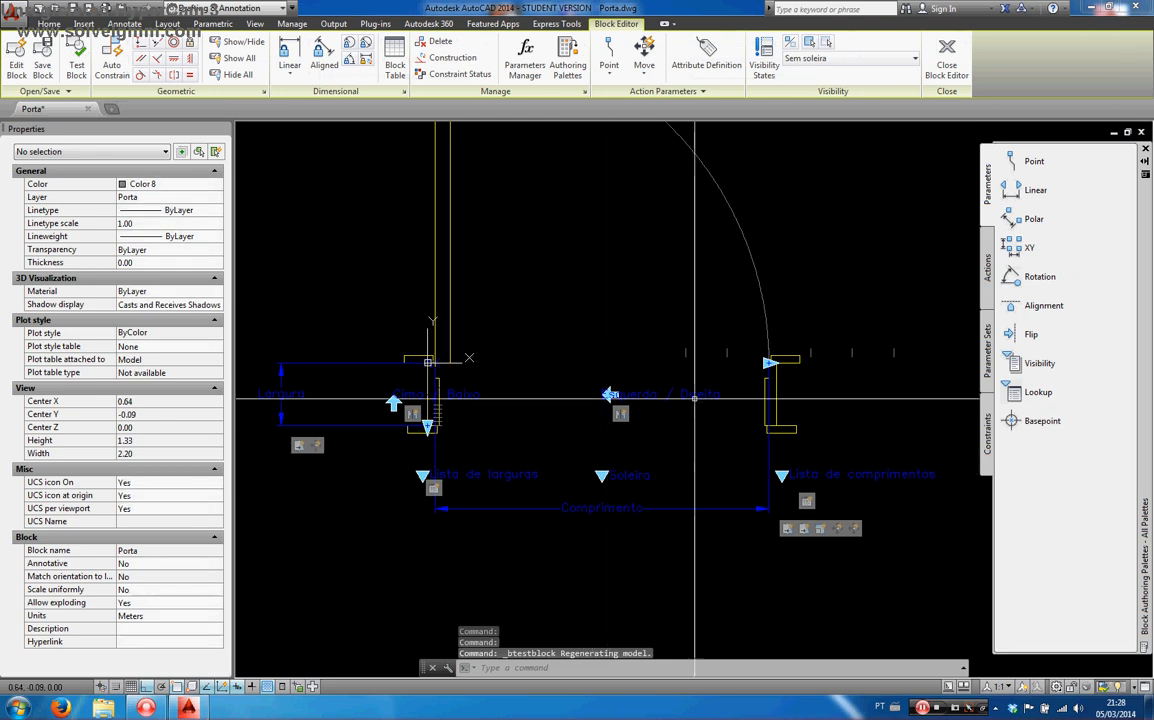
left_click(988, 268)
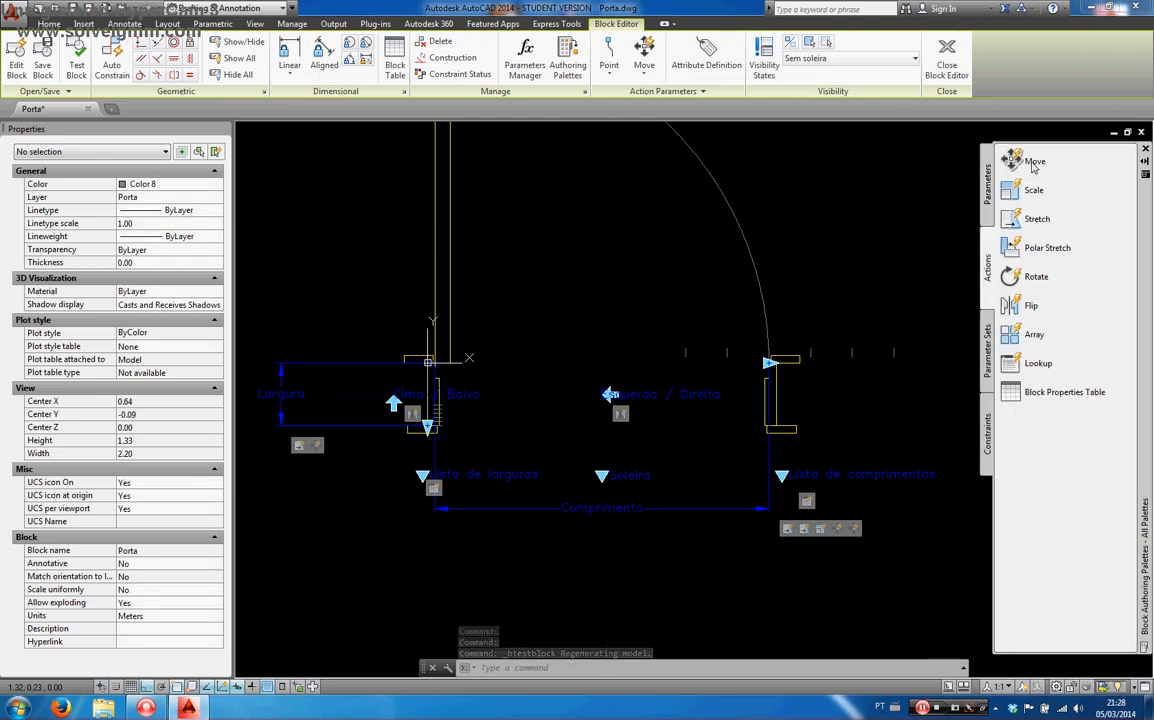
left_click(1034, 163)
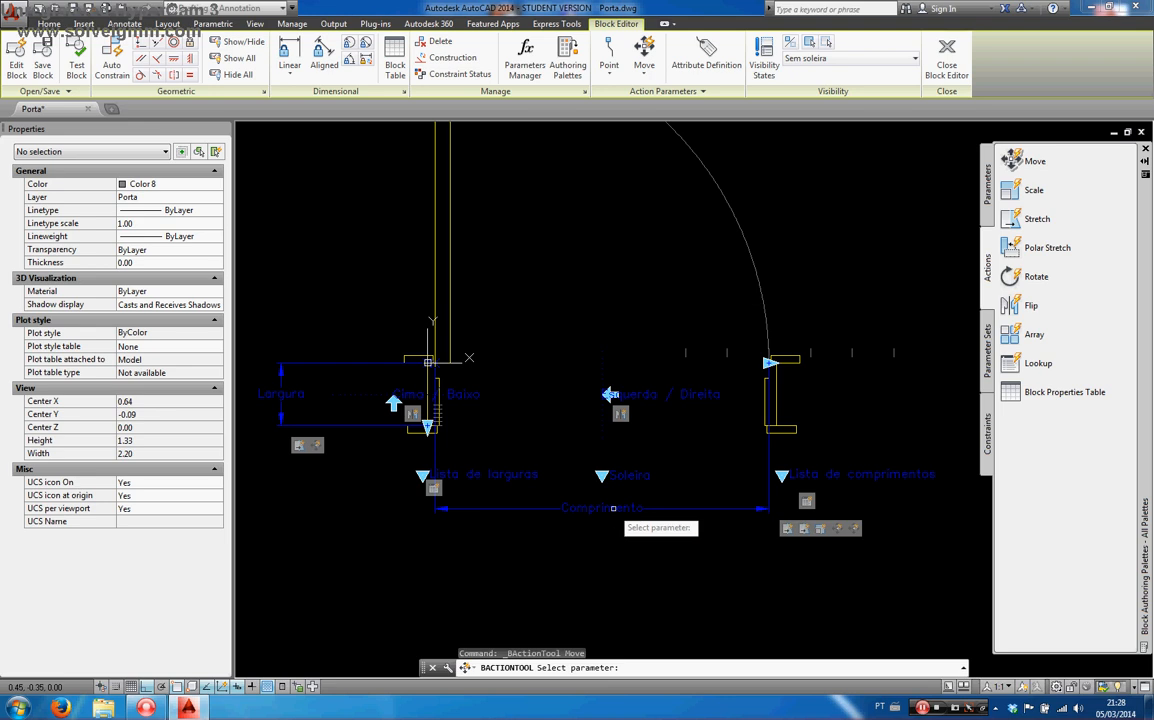
left_click(600, 508)
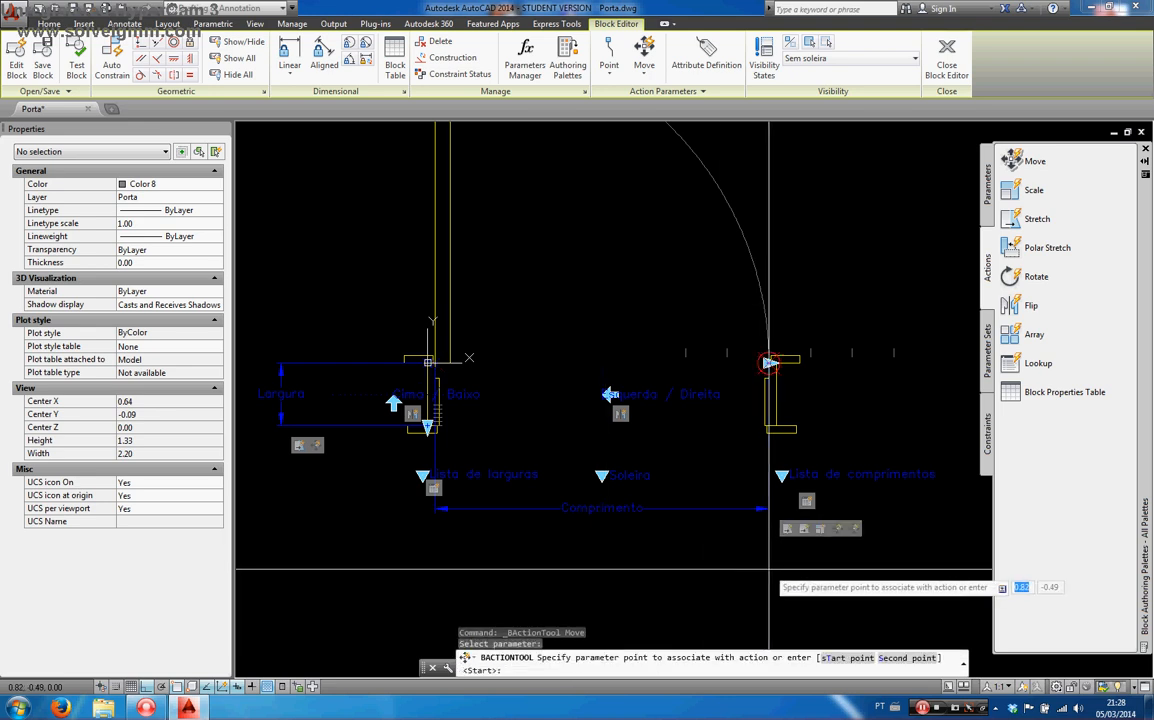
left_click(768, 508)
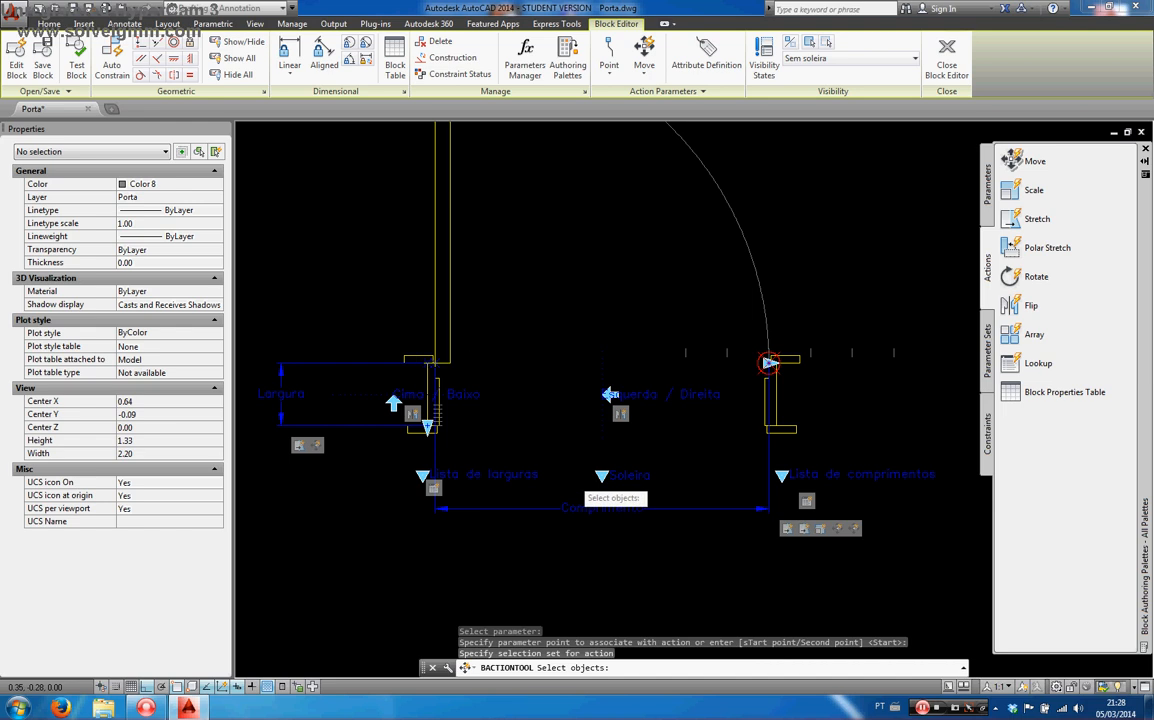
scroll(580, 485, "up", 2)
left_click(572, 441)
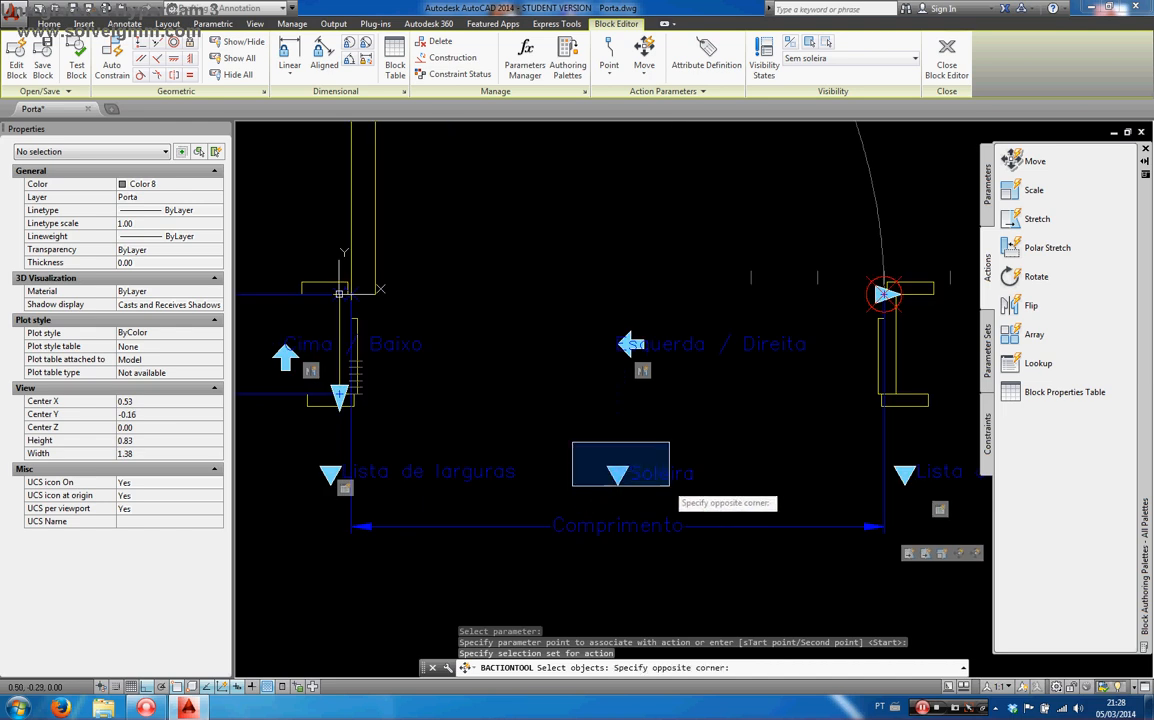
left_click(751, 506)
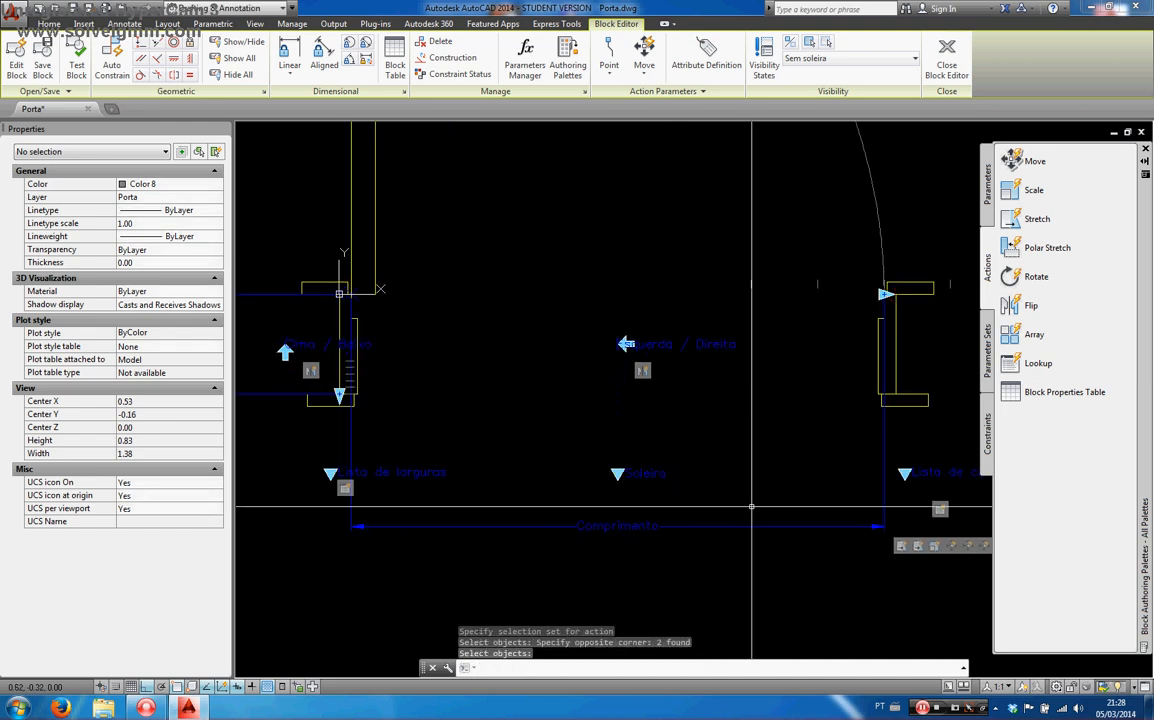
Step: Set the distance multiplier of the new Comprimento Move action to 0.5
middle_click_drag(751, 506, 584, 438)
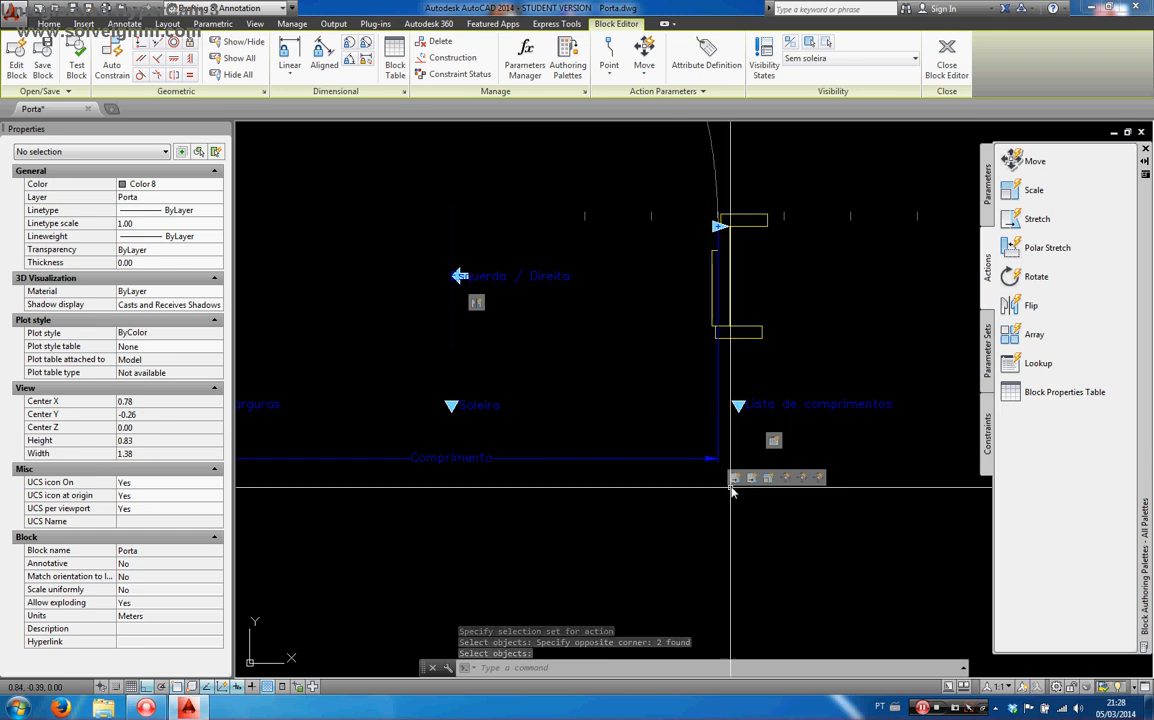
left_click(817, 479)
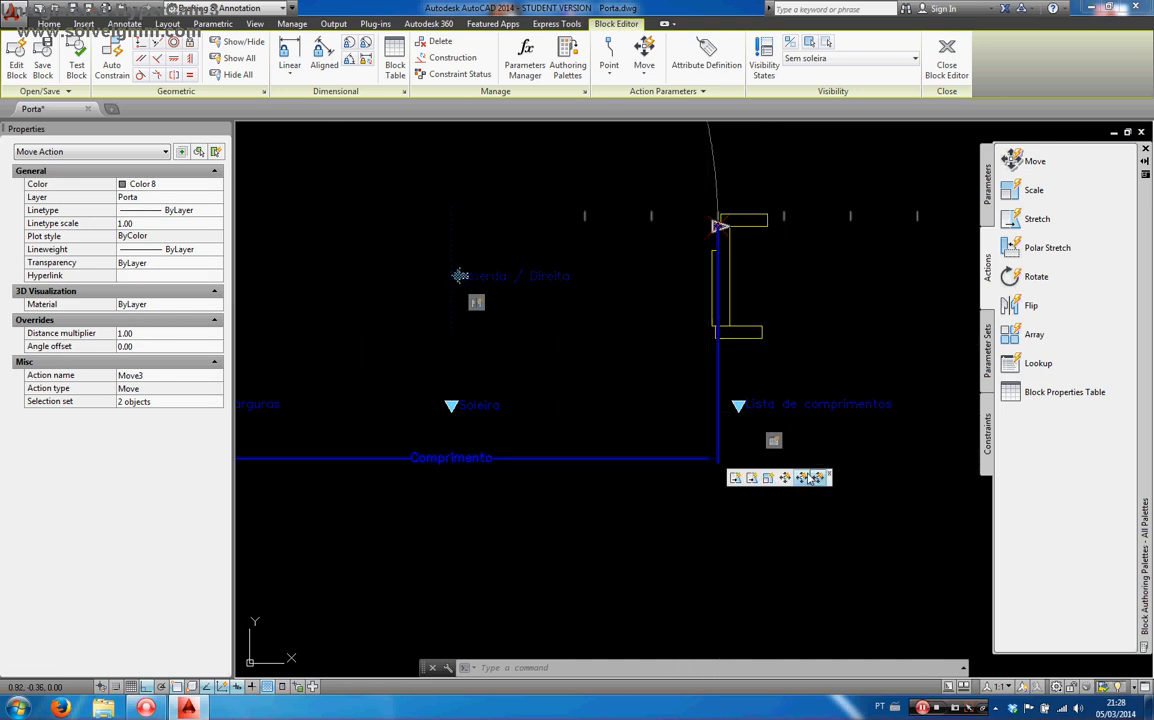
left_click(145, 332)
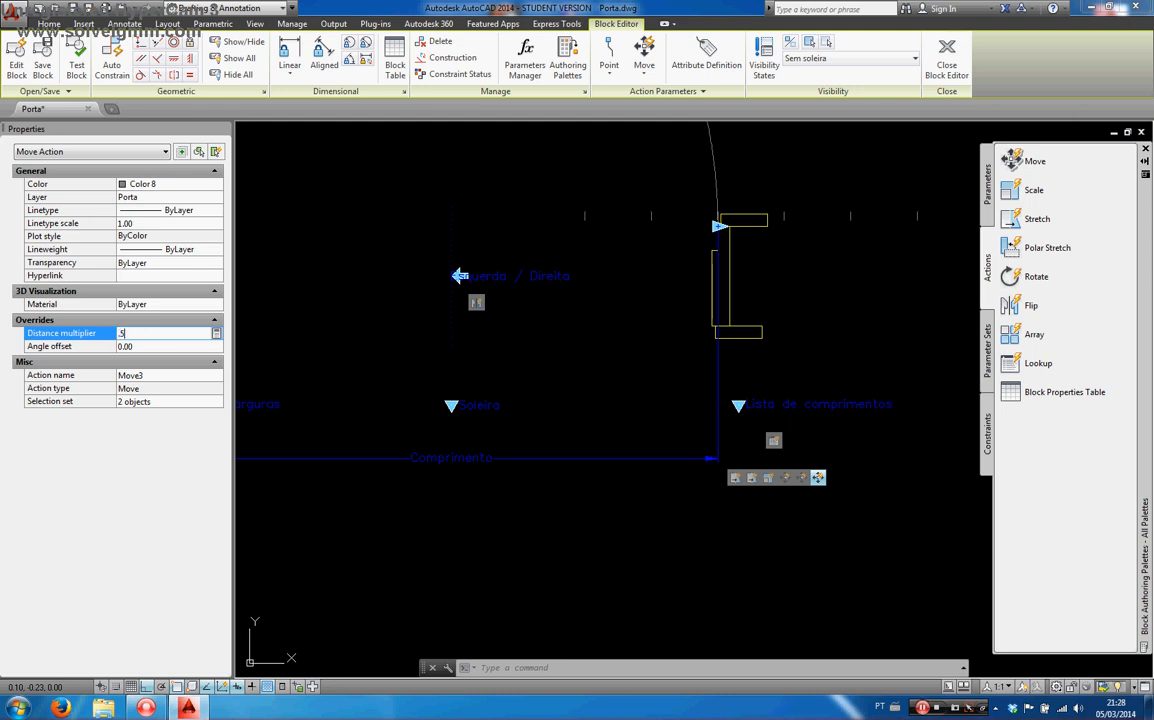
key("Tab")
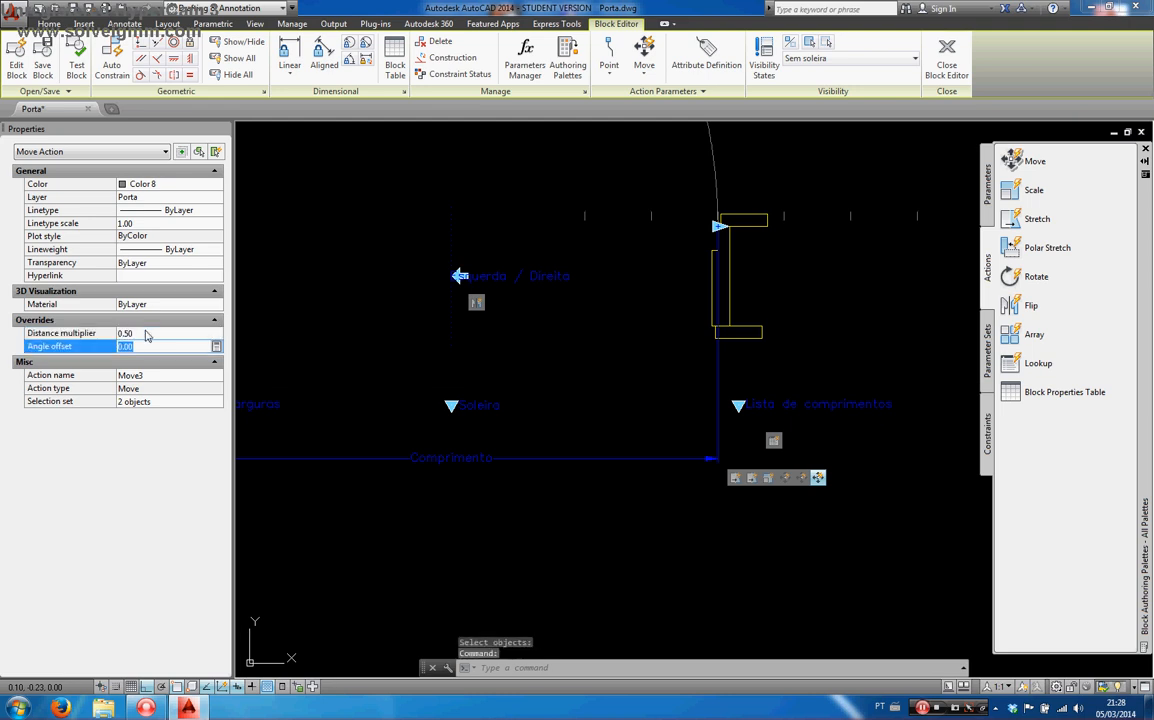
key("Escape")
scroll(610, 350, "down", 4)
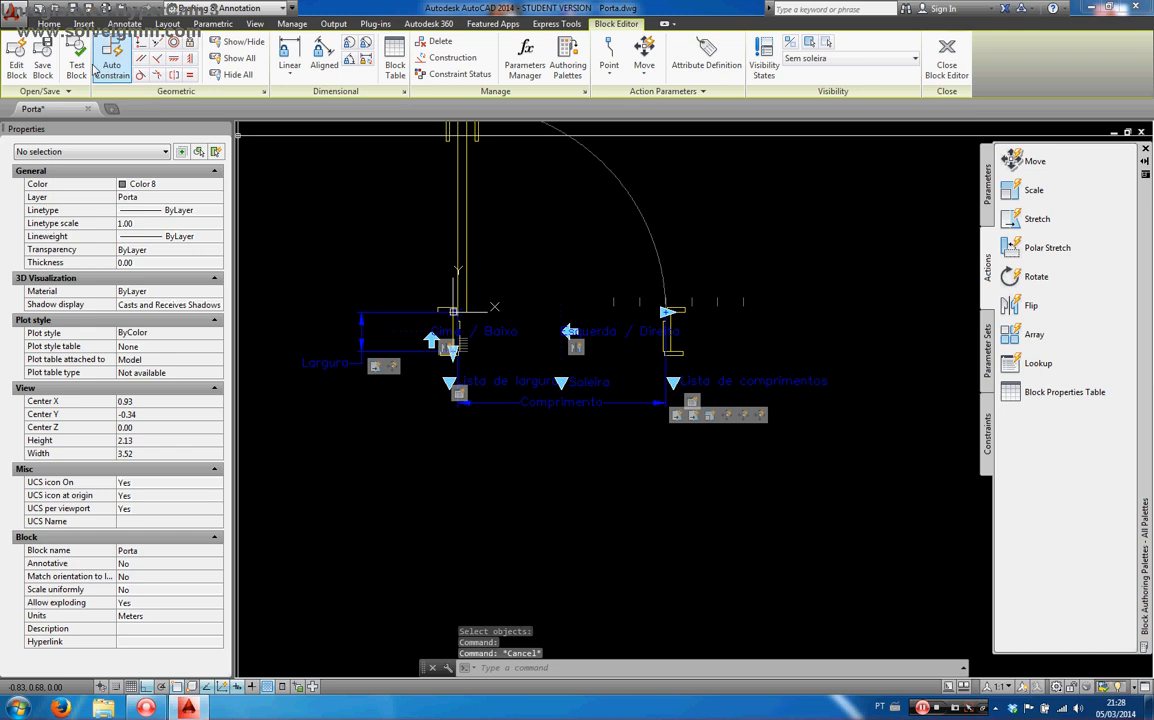
Step: Test the block with the door length set to 1,1 metros to check the Soleira grip, and close the test block window
left_click(78, 62)
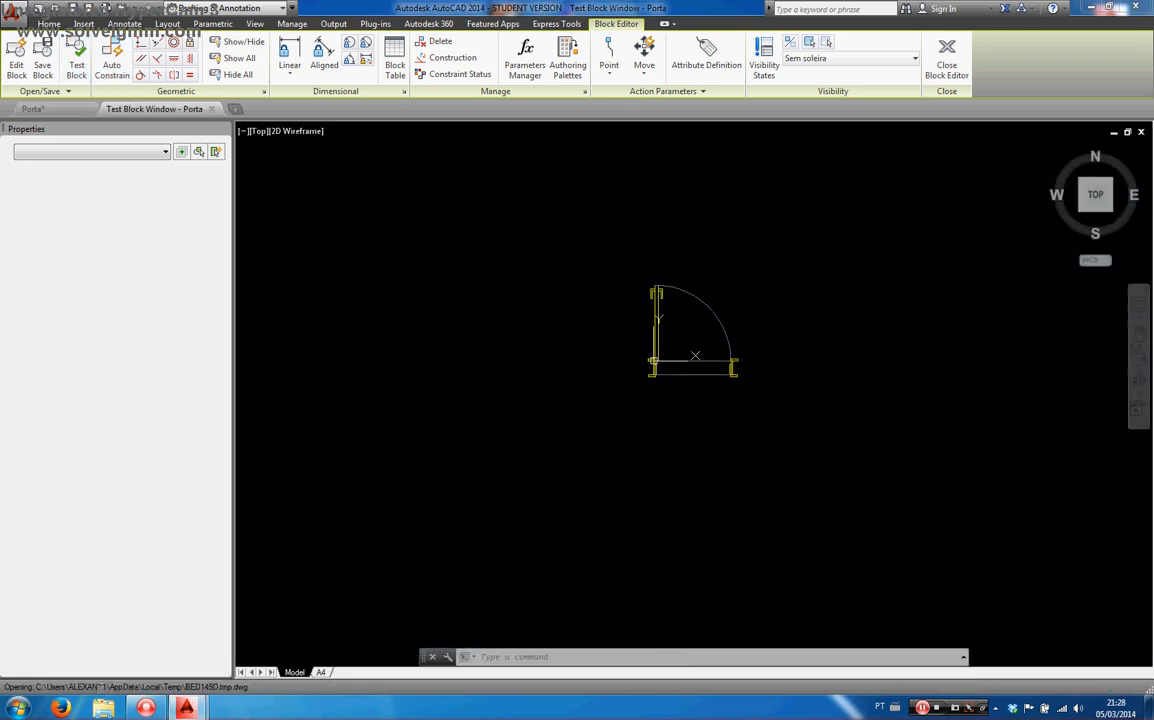
left_click(660, 318)
left_click(626, 263)
key("Escape")
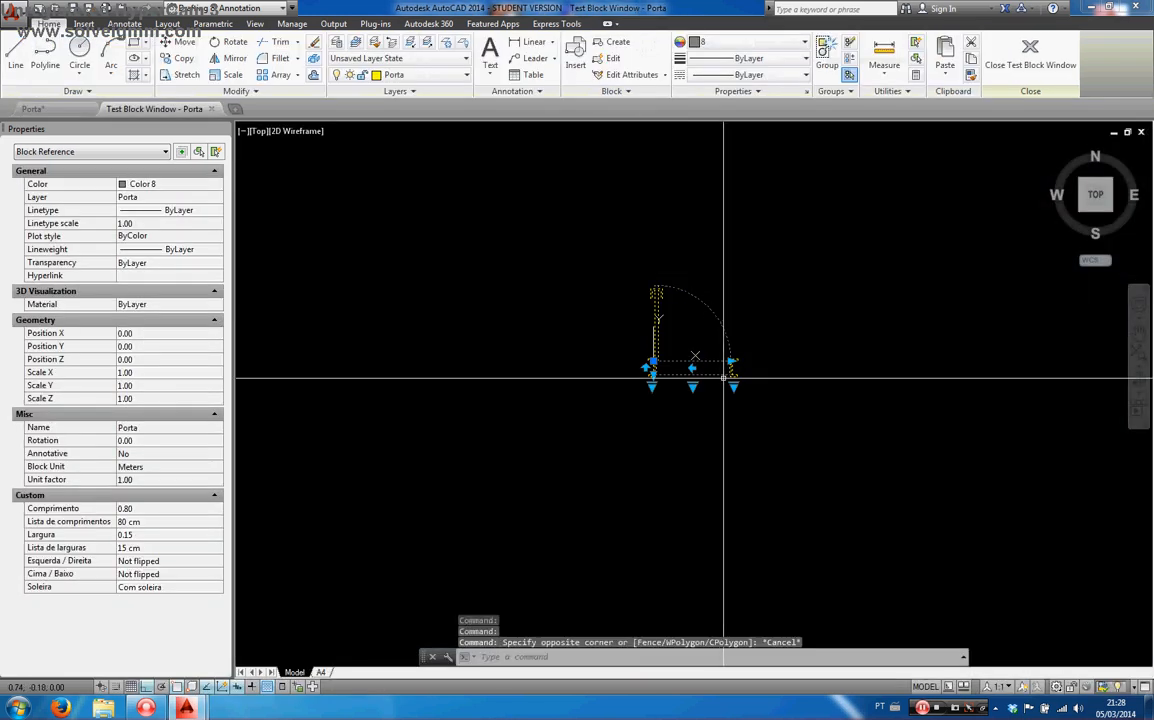
scroll(724, 378, "up", 4)
left_click(747, 393)
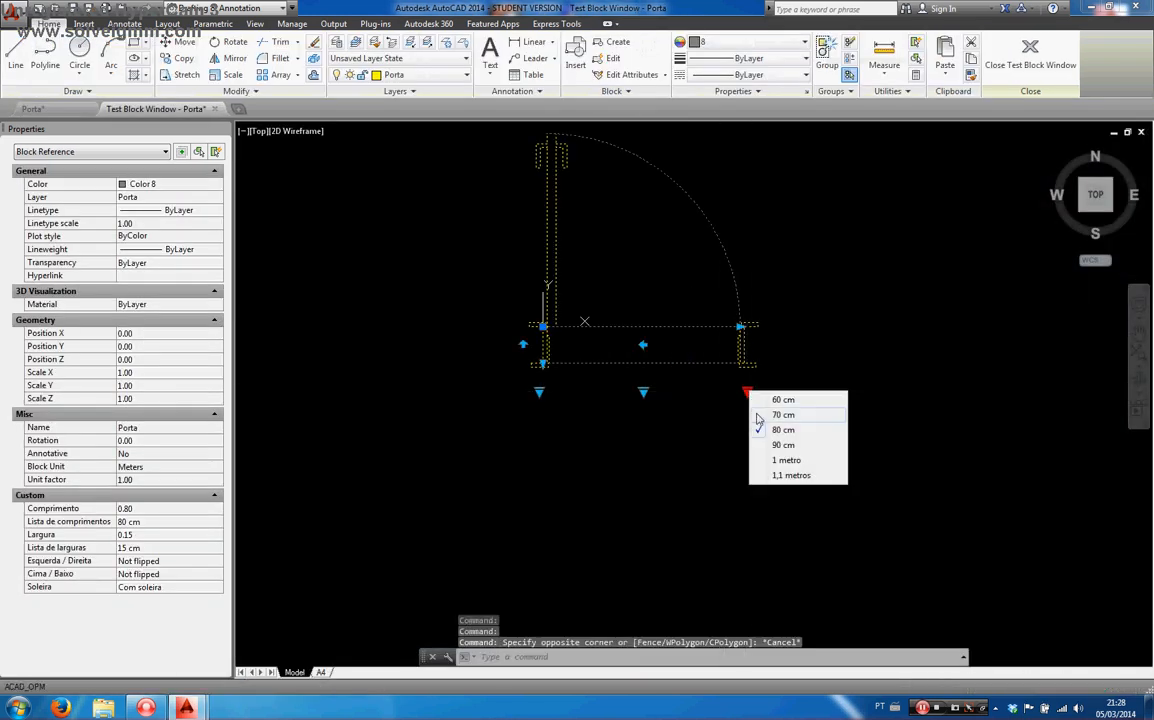
left_click(767, 475)
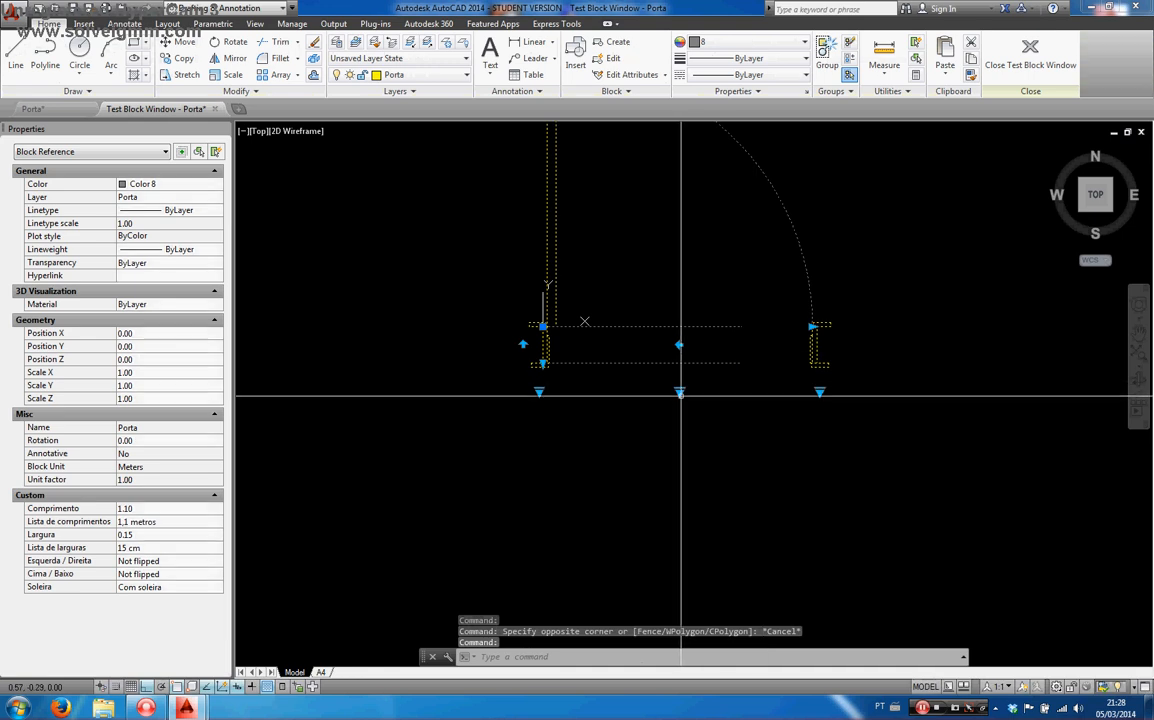
scroll(680, 395, "down", 2)
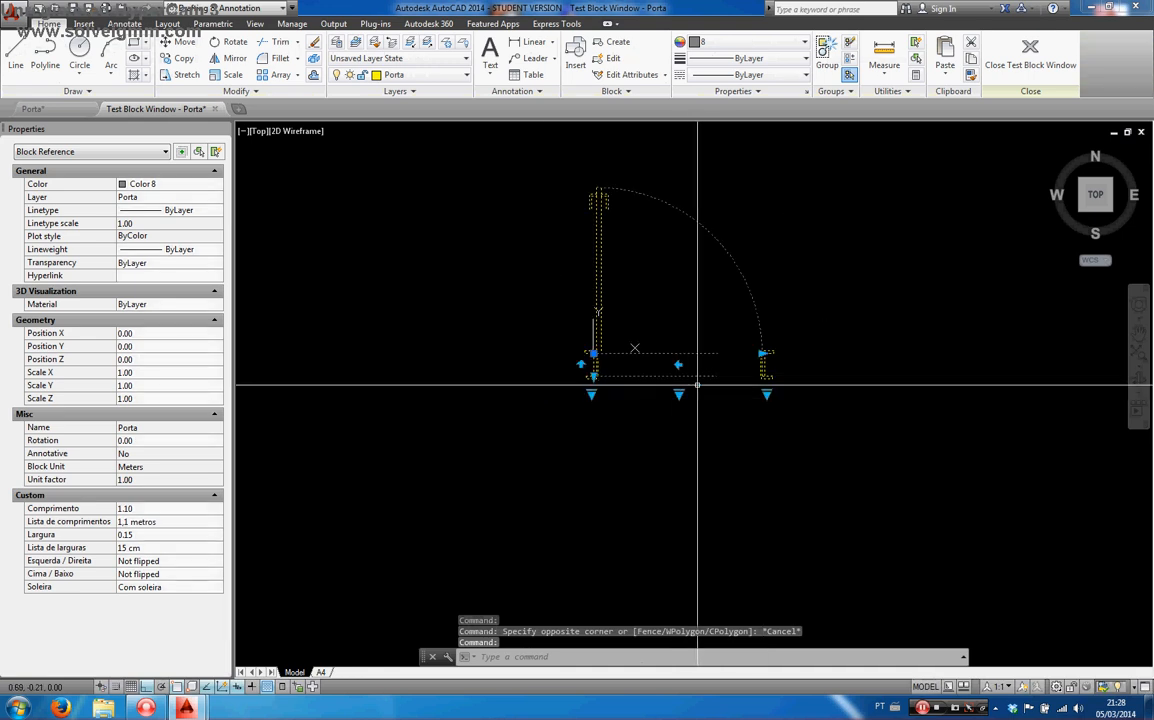
left_click(1030, 55)
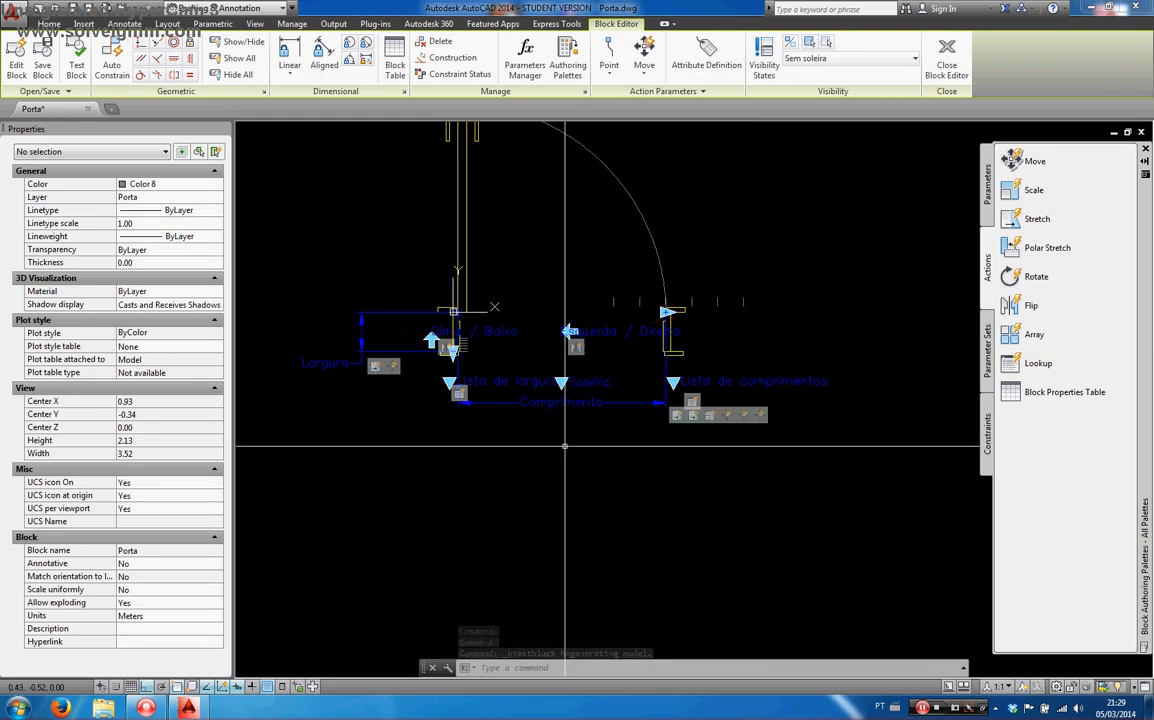
key("Escape")
middle_click_drag(556, 290, 549, 327)
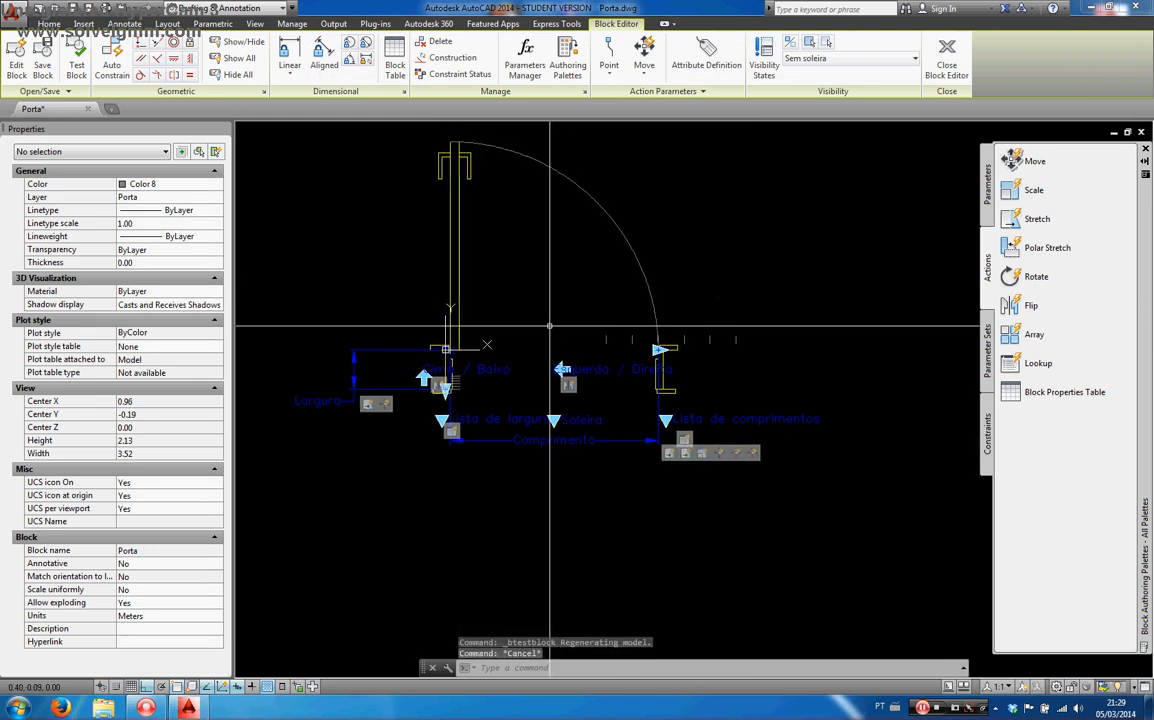
right_click(575, 275)
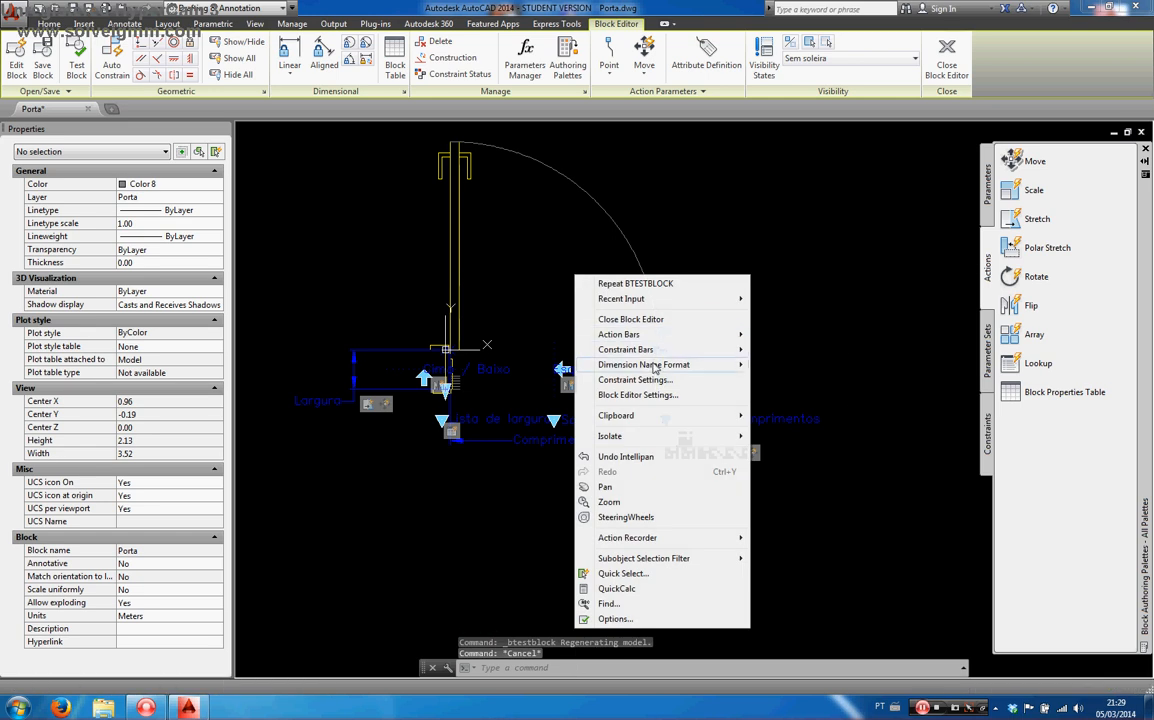
mouse_move(655, 368)
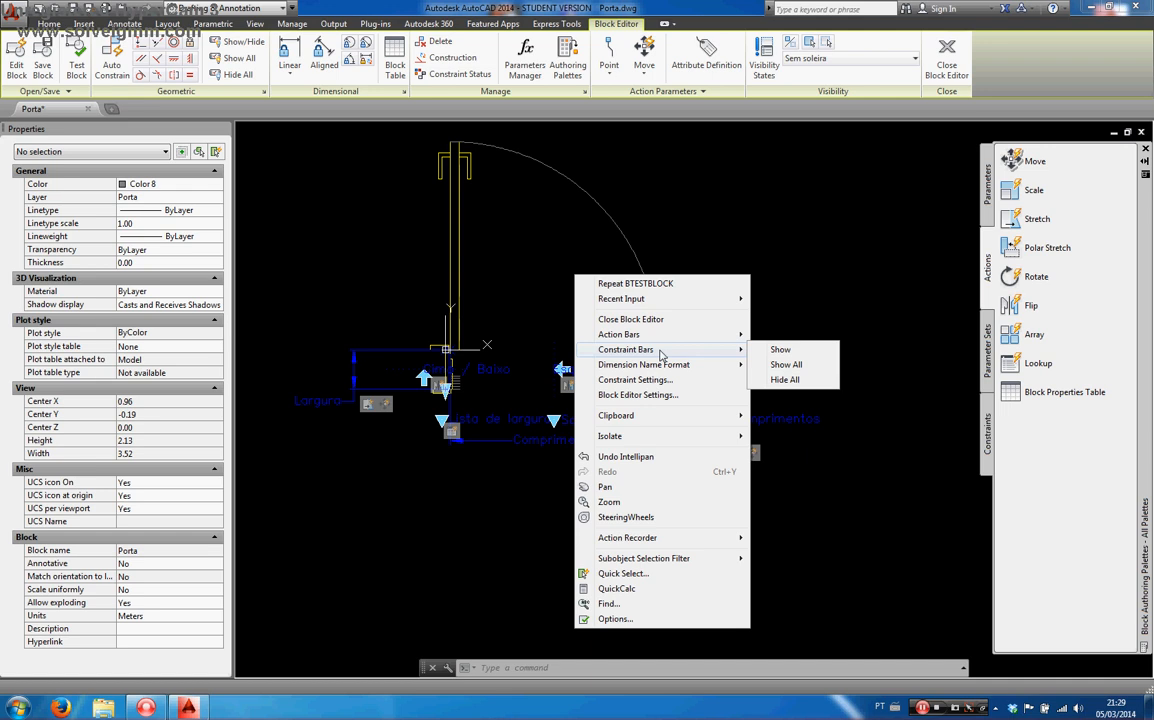
key("Escape")
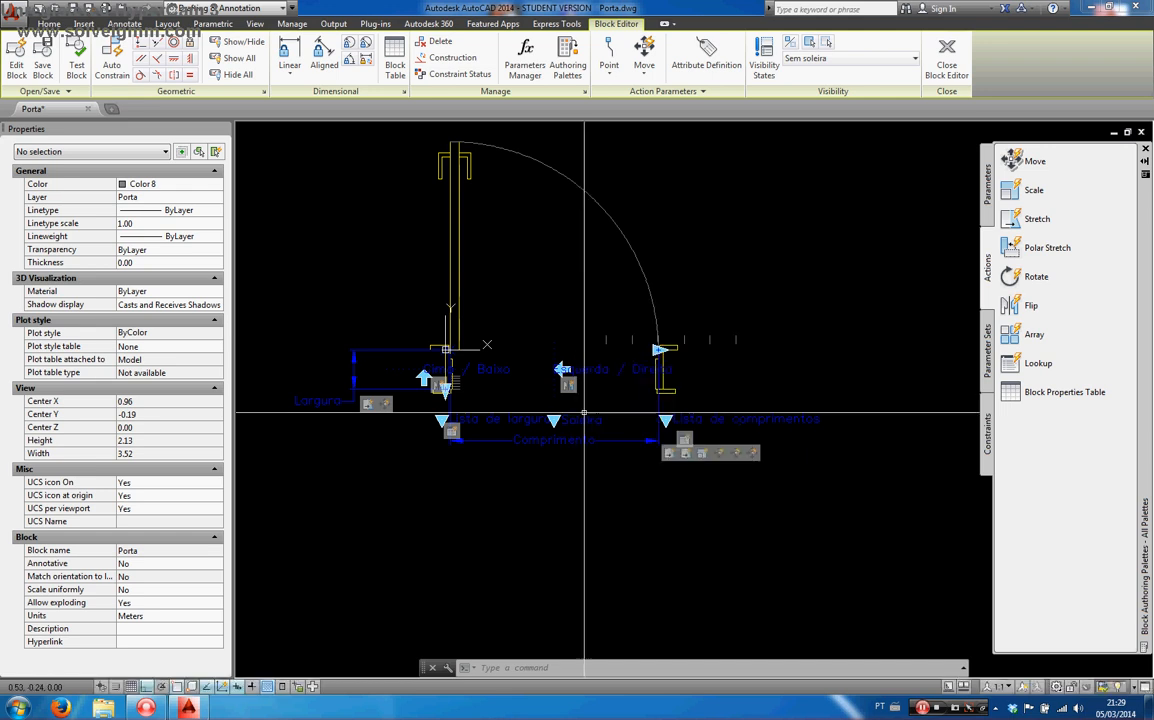
Step: Make Com soleira the current visibility state of the Soleira parameter
left_click(579, 421)
double_click(579, 421)
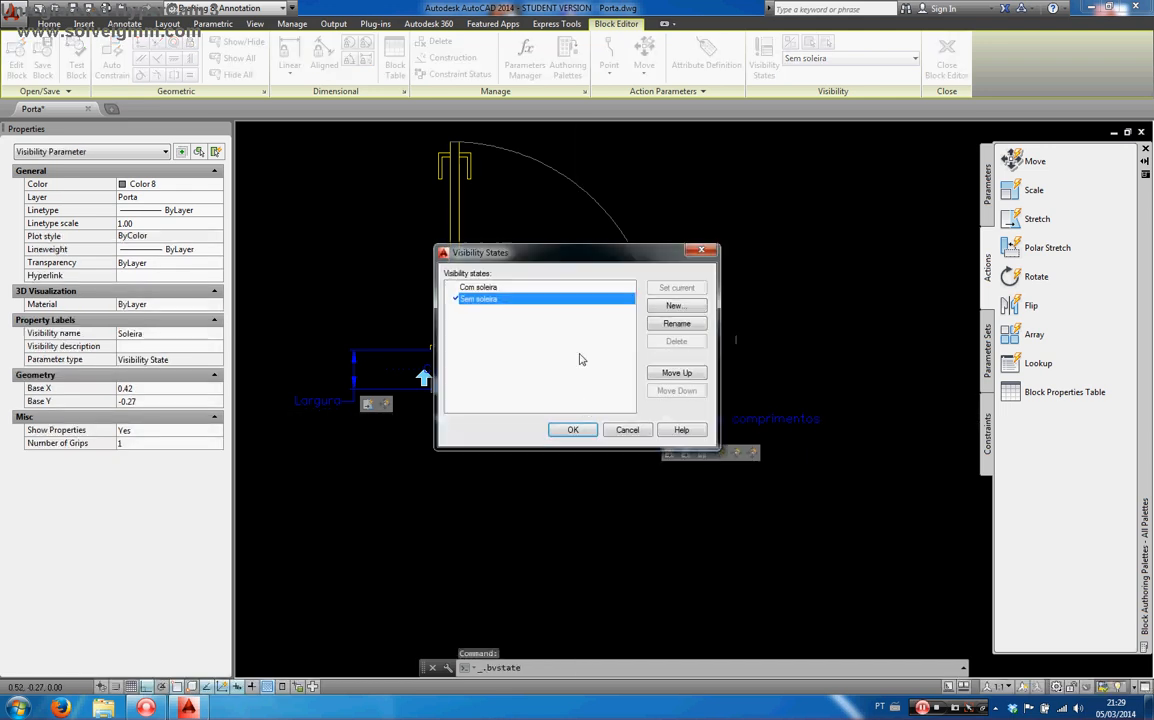
left_click(478, 288)
left_click(608, 430)
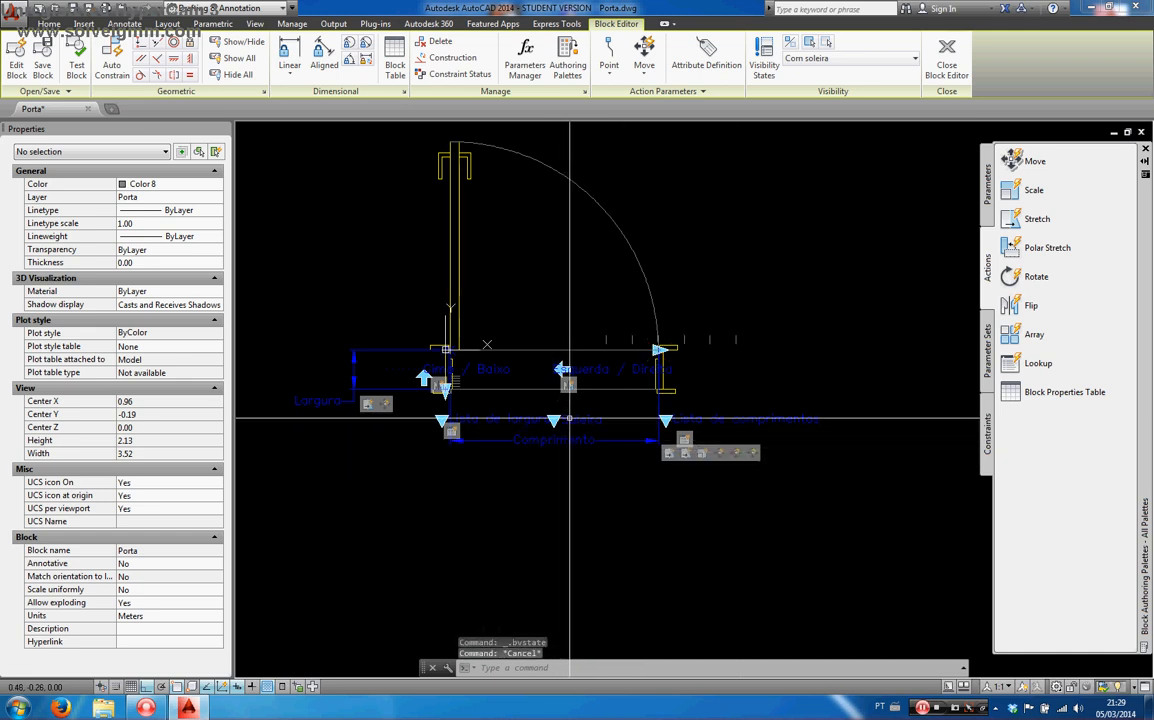
left_click(566, 421)
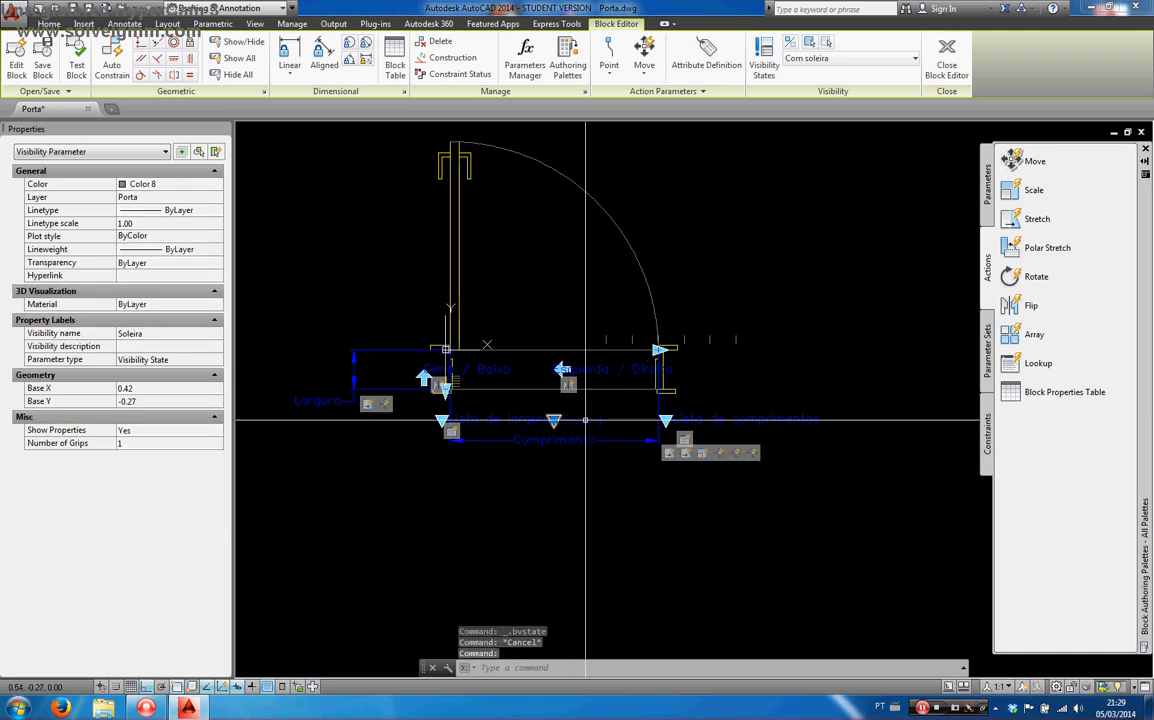
left_click(541, 390)
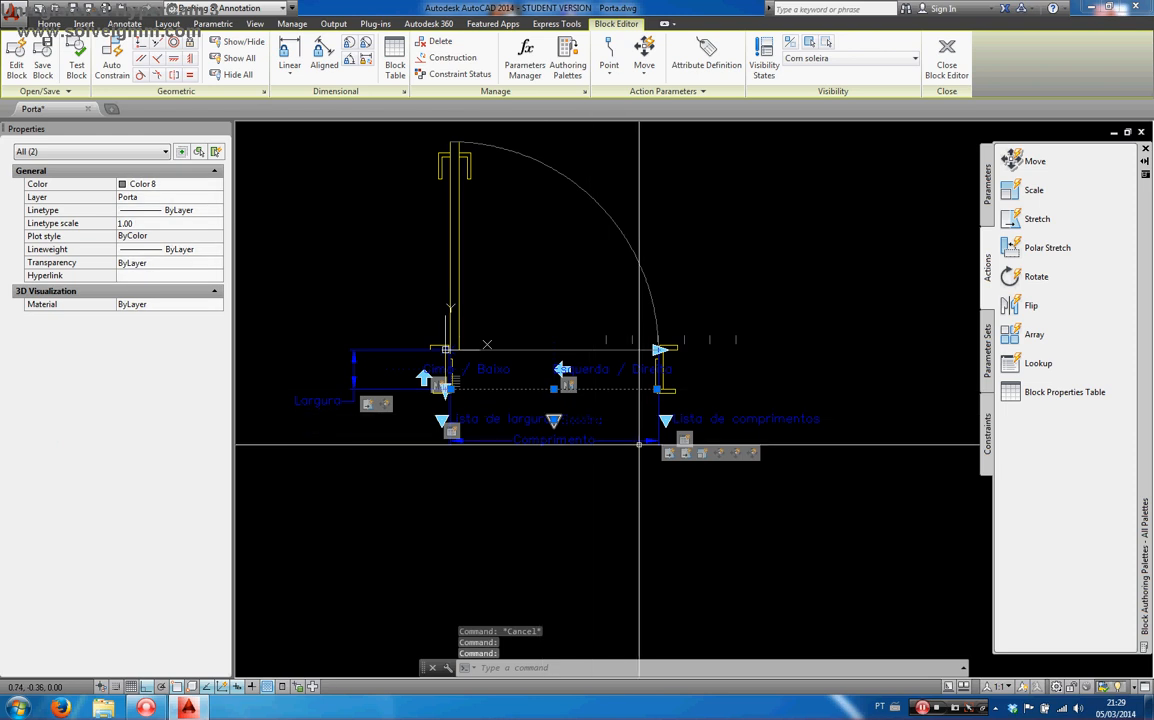
key("Escape")
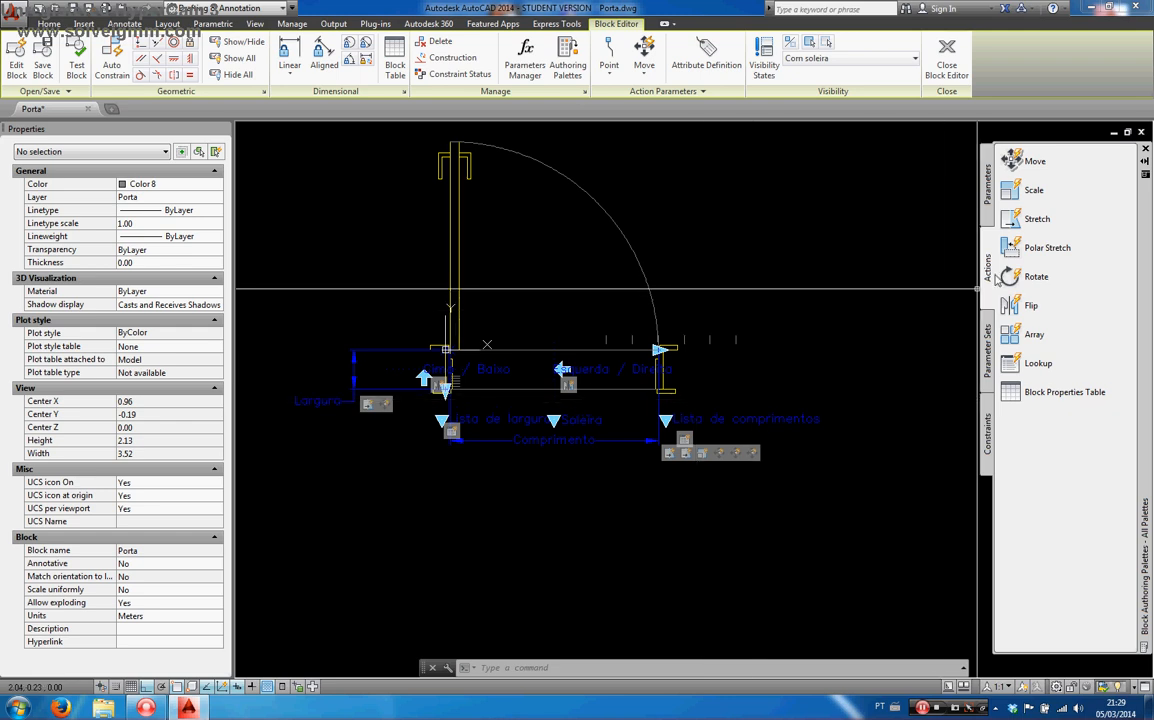
Step: Add a Stretch action to Comprimento's second point, with a frame around the jamb at that end and both threshold lines as its objects
left_click(1014, 220)
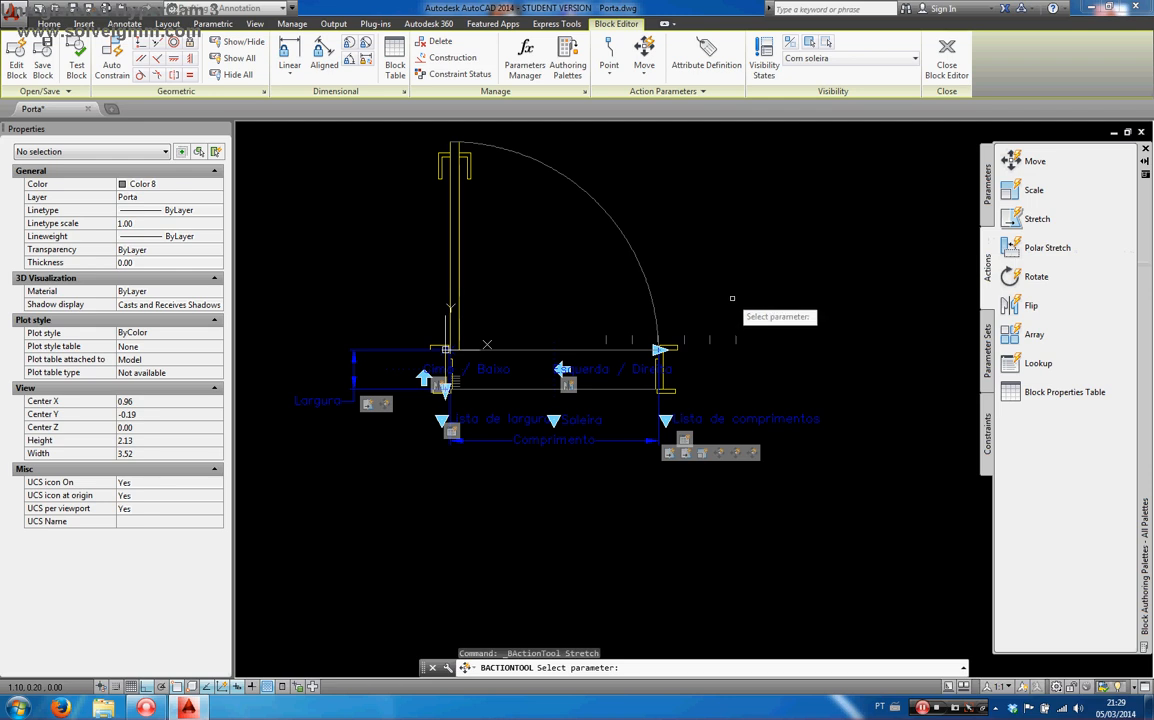
left_click(571, 440)
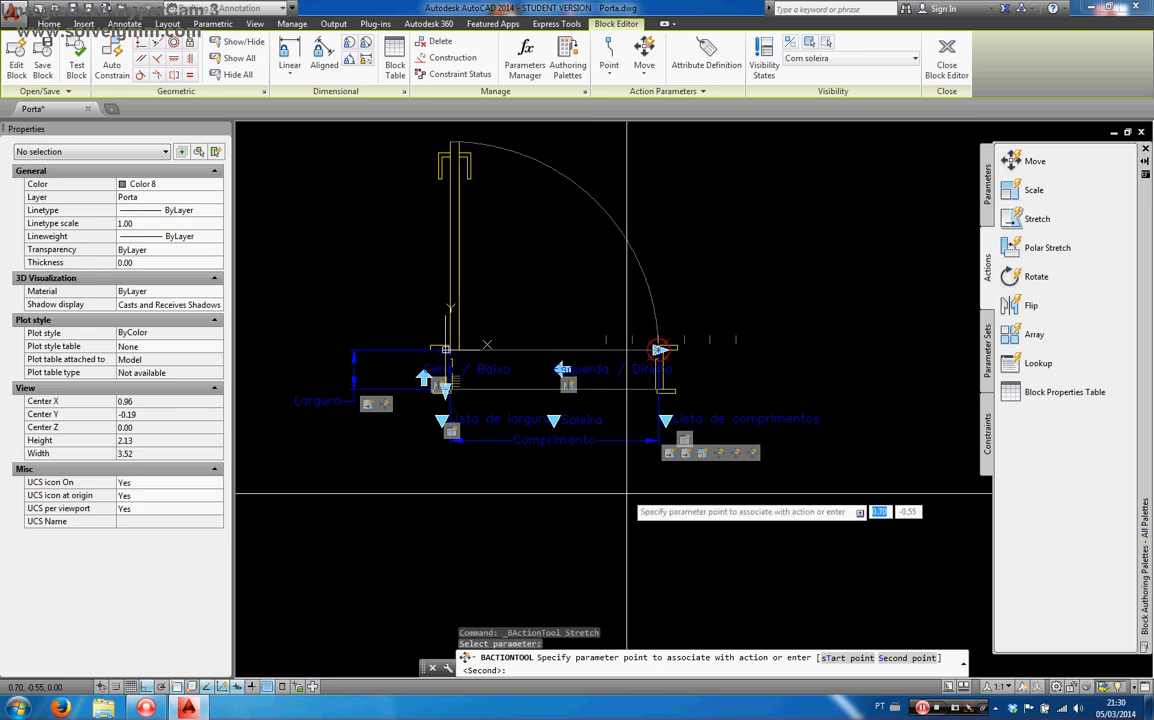
key("Return")
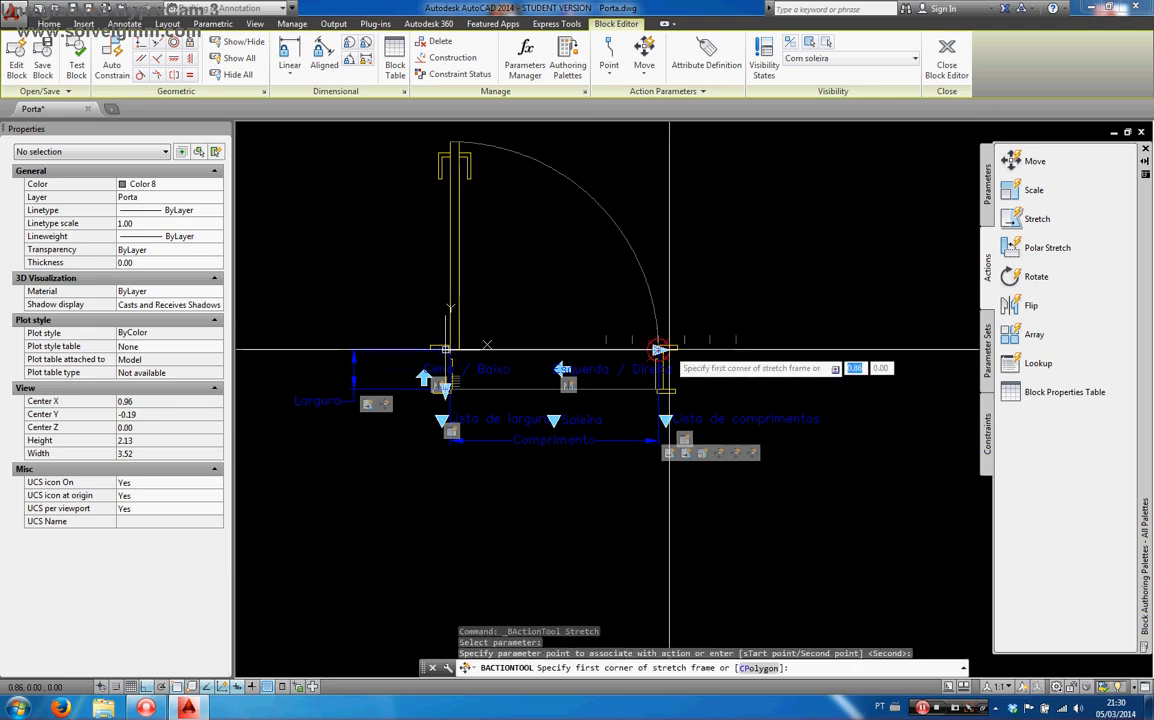
scroll(674, 348, "up", 5)
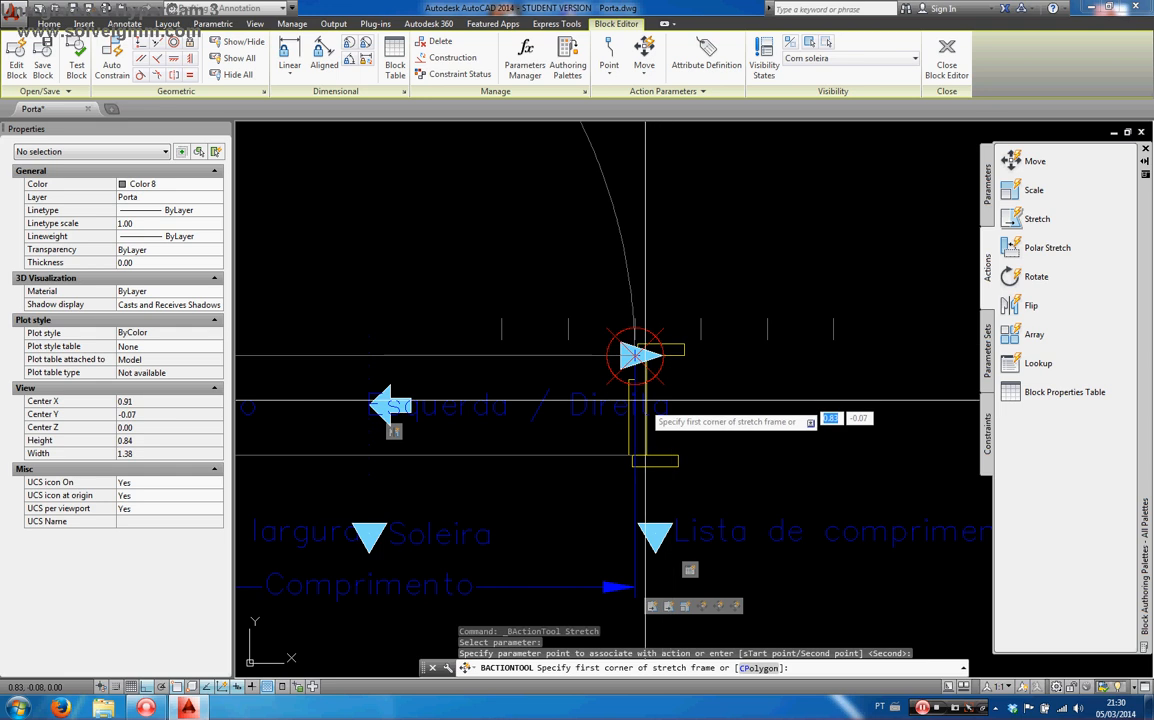
left_click(688, 484)
left_click(590, 296)
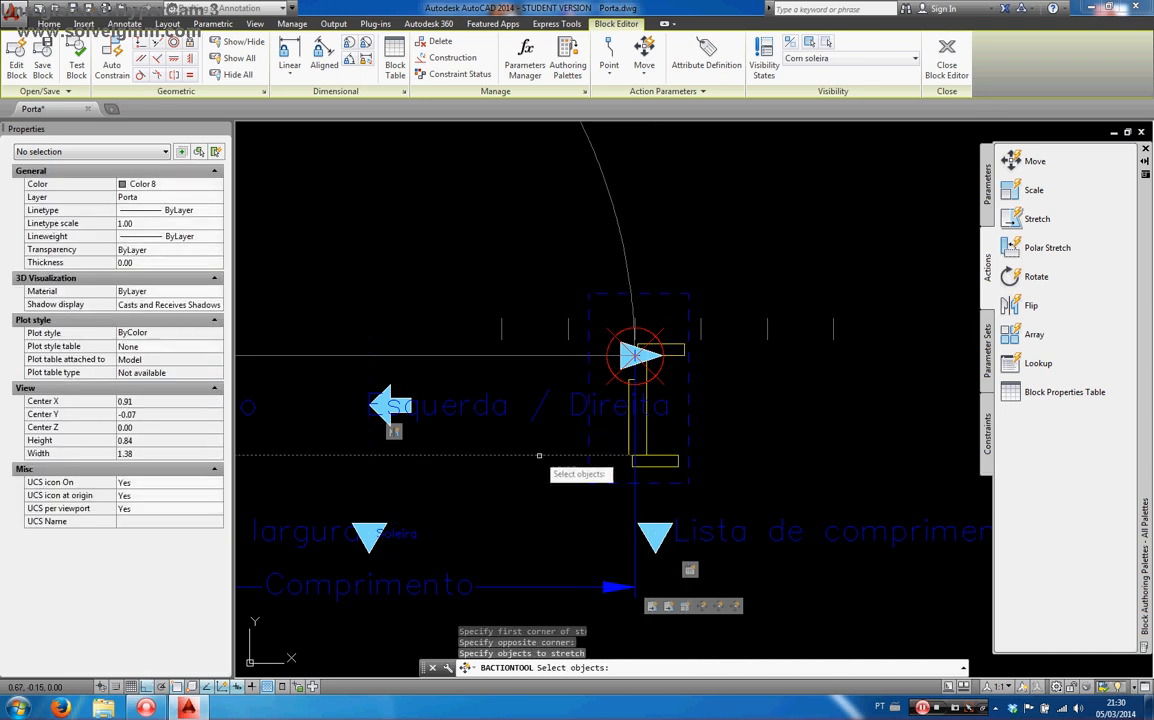
scroll(672, 259, "down", 5)
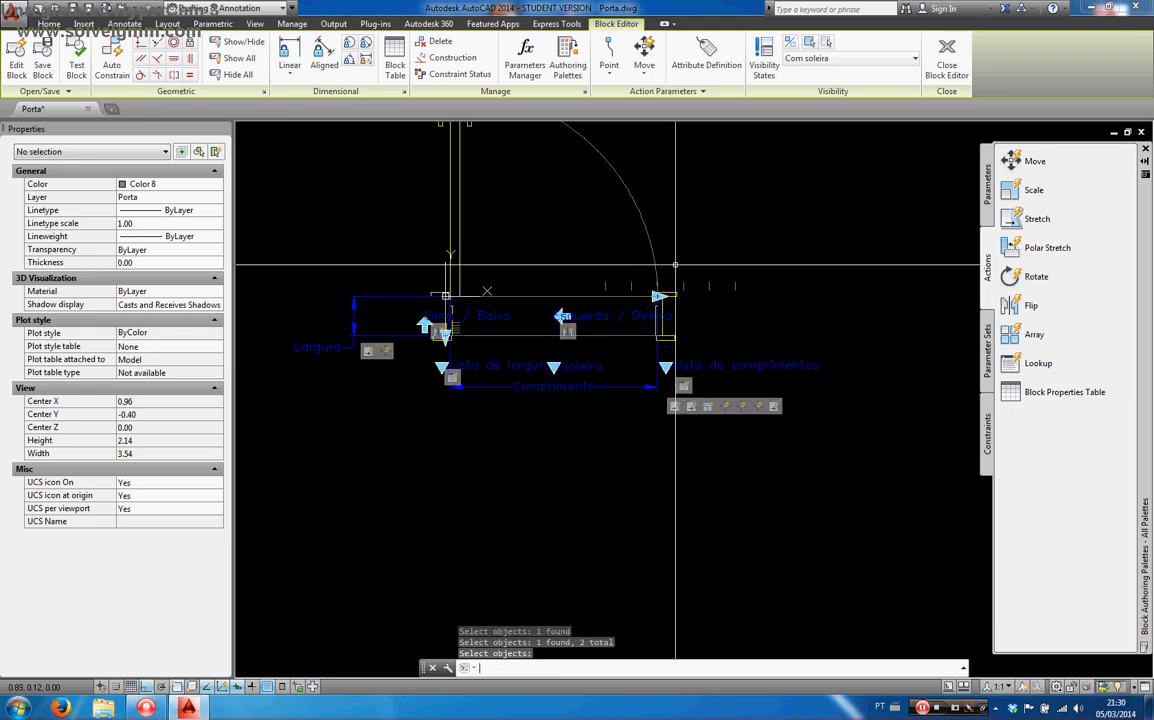
Step: Test the door block by switching its Soleira visibility to Sem soleira and back to Com soleira
left_click(76, 62)
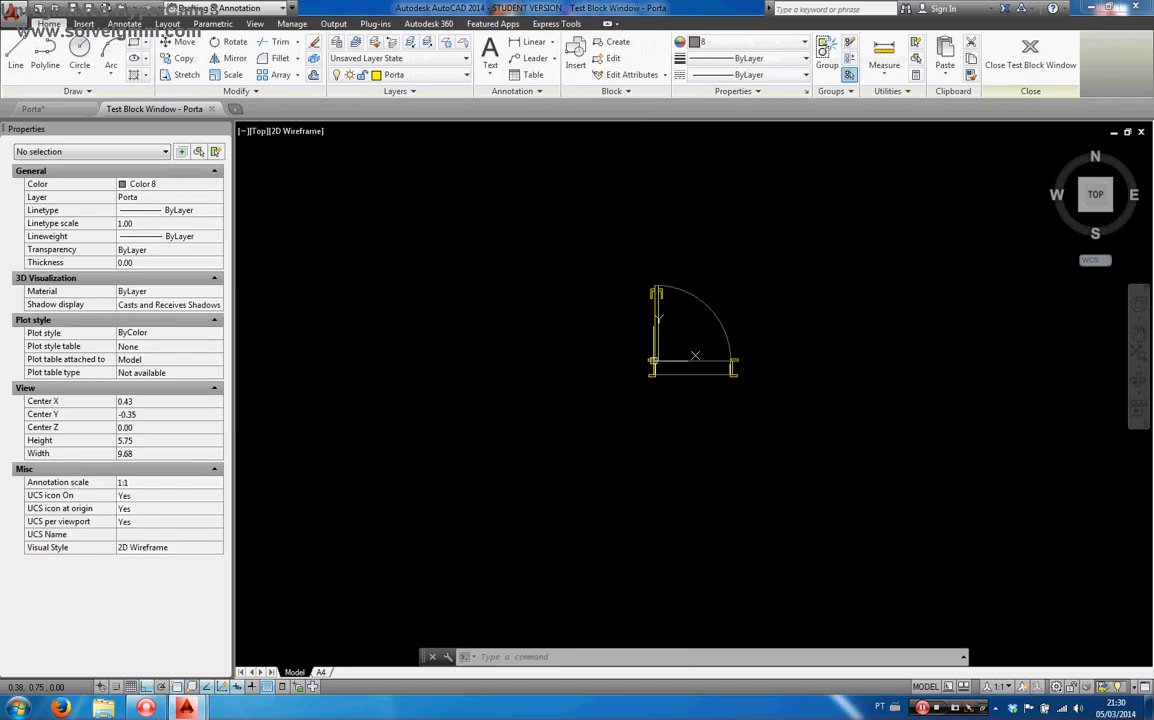
left_click(690, 289)
left_click(679, 301)
scroll(711, 328, "up", 5)
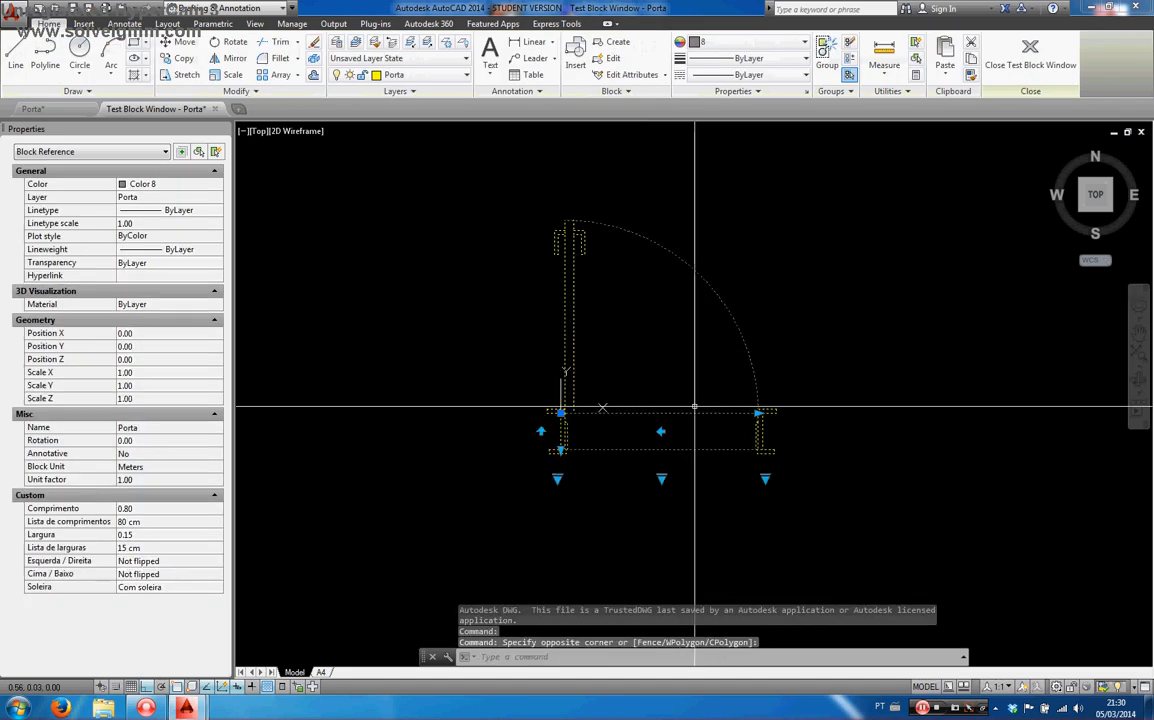
left_click(665, 479)
left_click(663, 479)
left_click(661, 479)
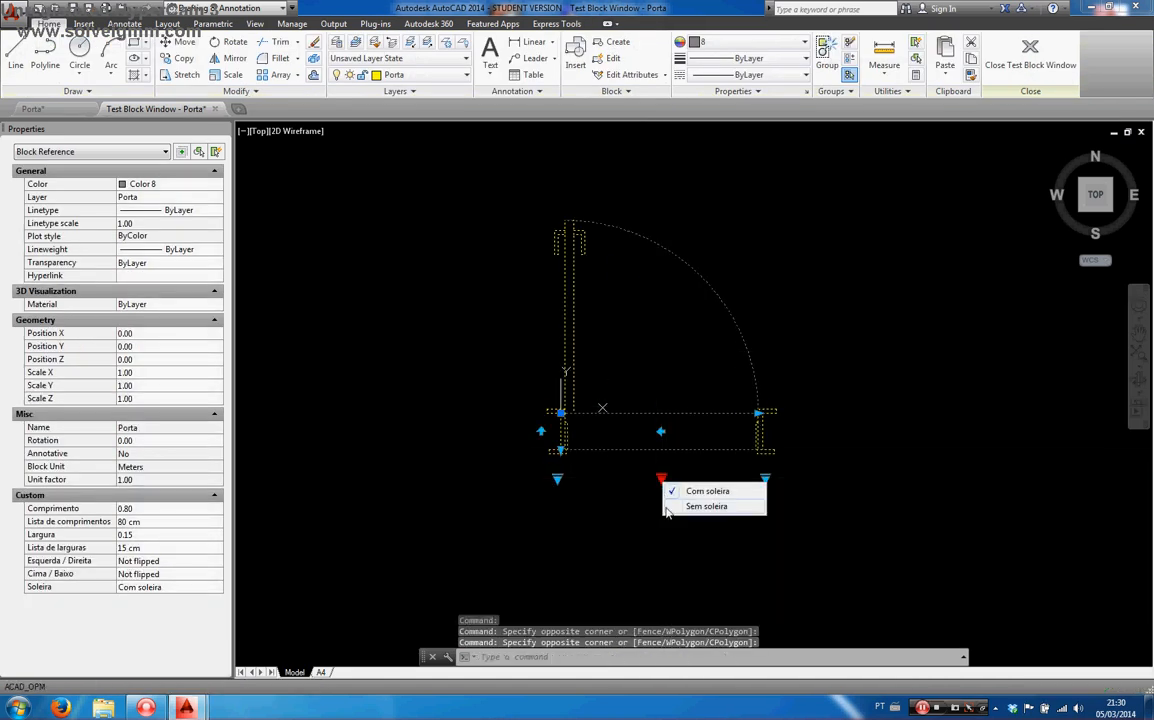
left_click(706, 506)
left_click(661, 479)
left_click(707, 491)
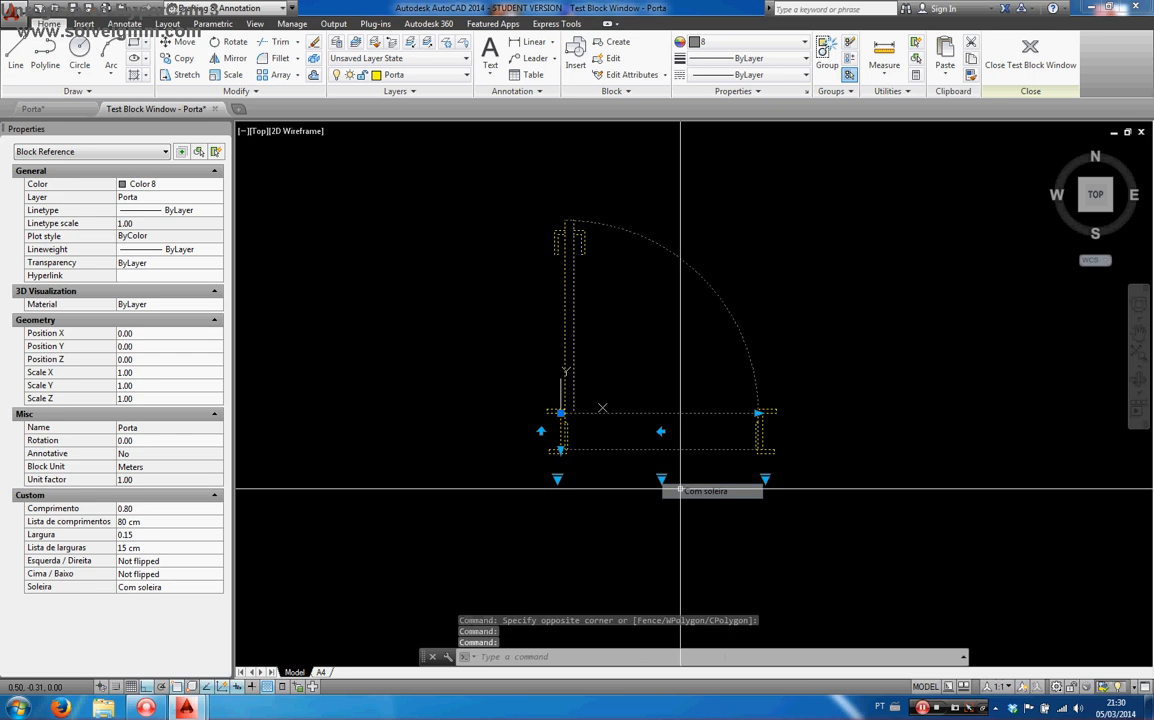
Step: Test the door lengths 1,1 metros, 60 cm and 90 cm with the threshold shown, and close the test block window
left_click(765, 479)
left_click(820, 557)
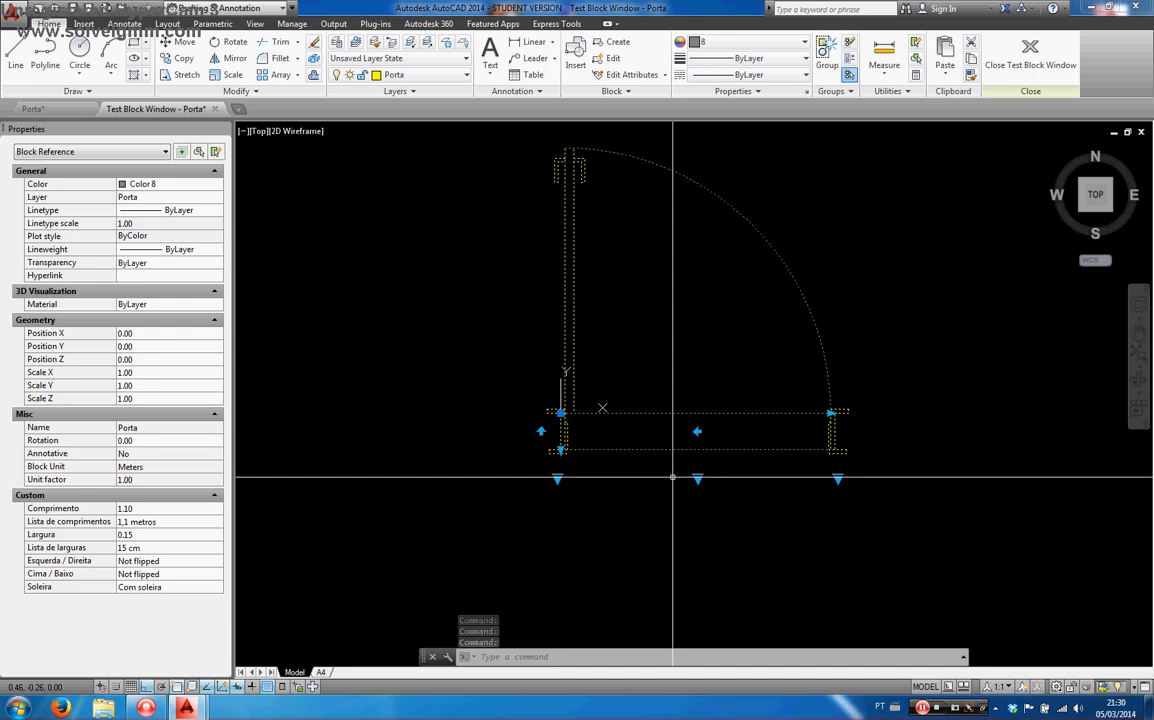
left_click(837, 479)
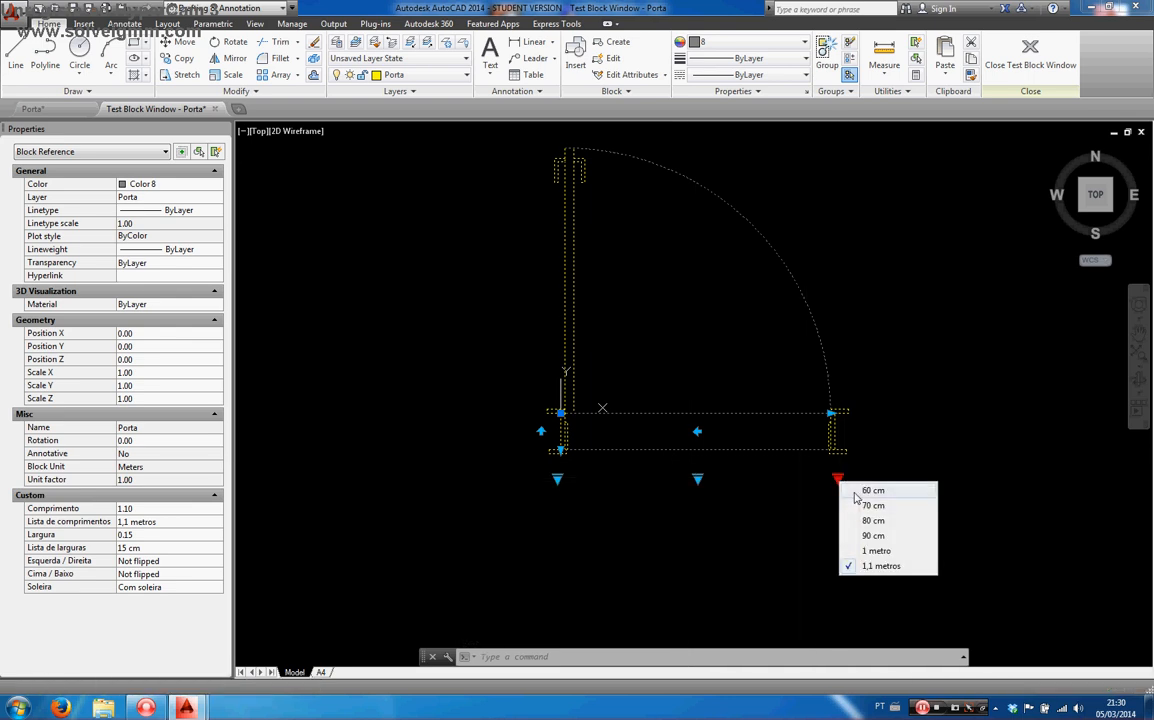
left_click(858, 491)
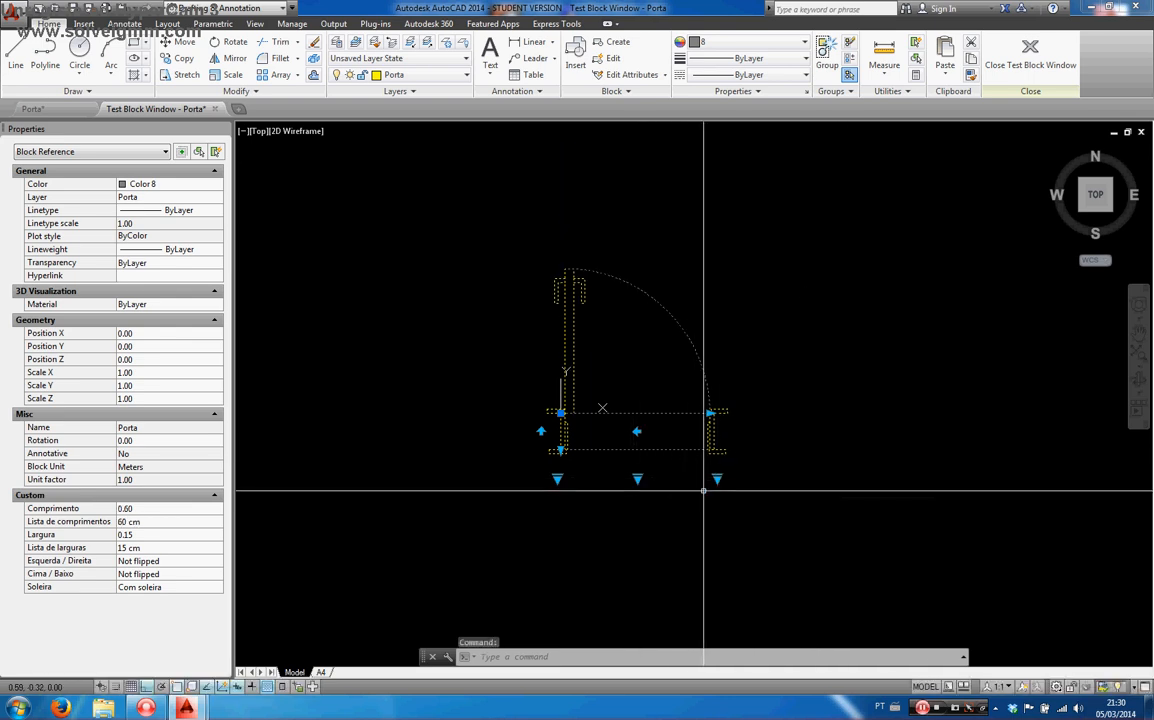
left_click(717, 479)
left_click(752, 533)
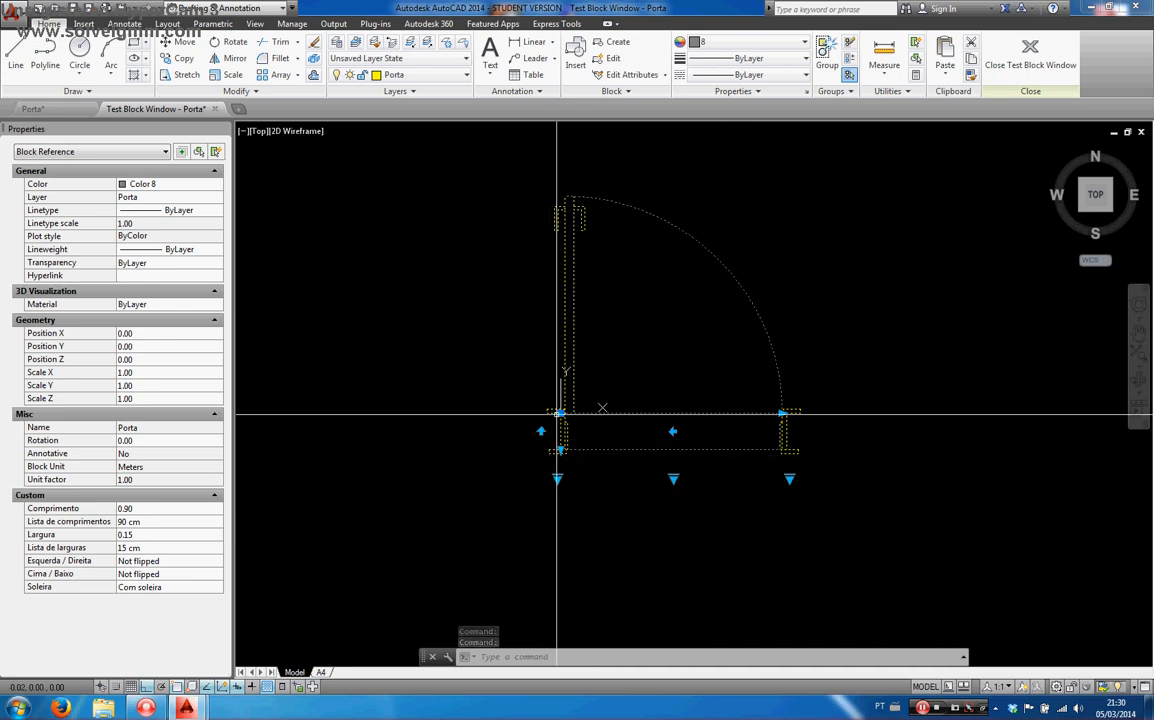
left_click(1030, 55)
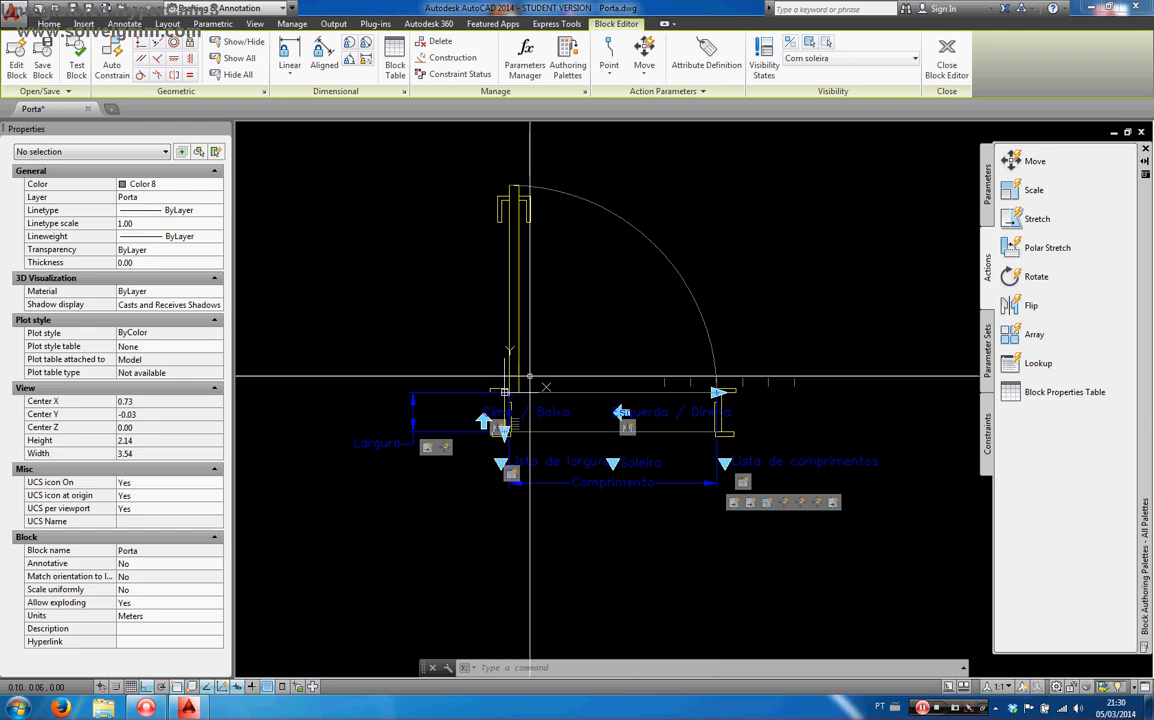
Step: Add a Basepoint parameter at the block origin (0,0), on the jamb at the hinge side of the door
left_click(987, 187)
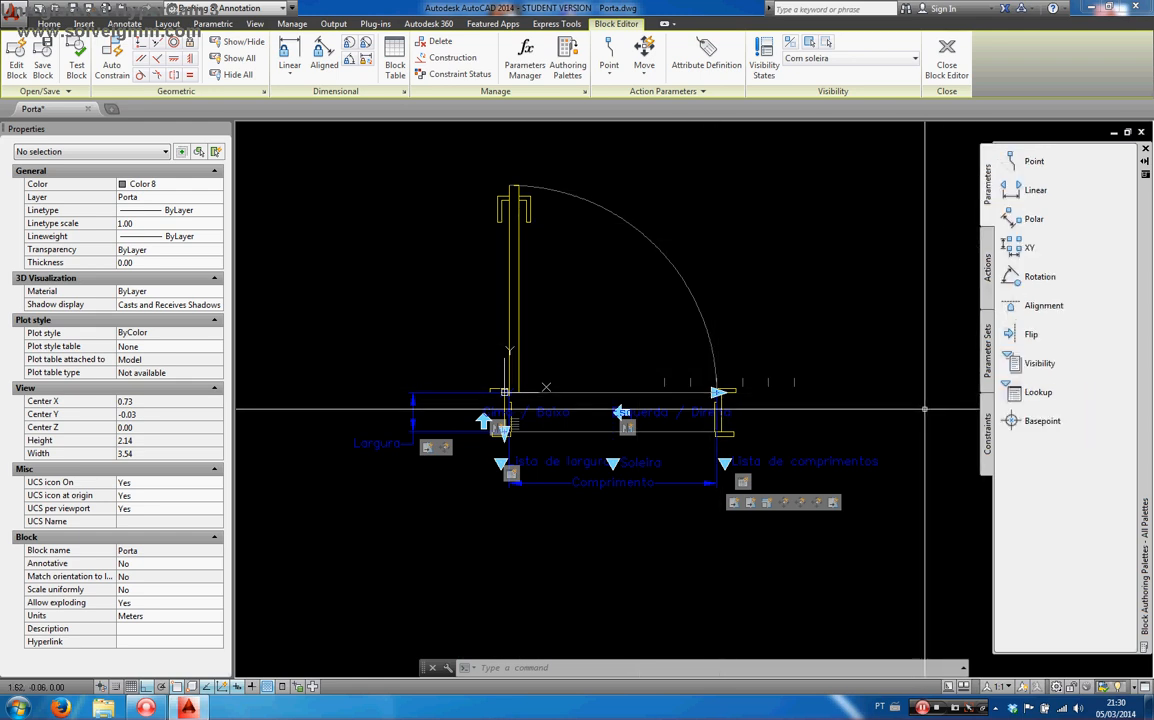
left_click(1020, 423)
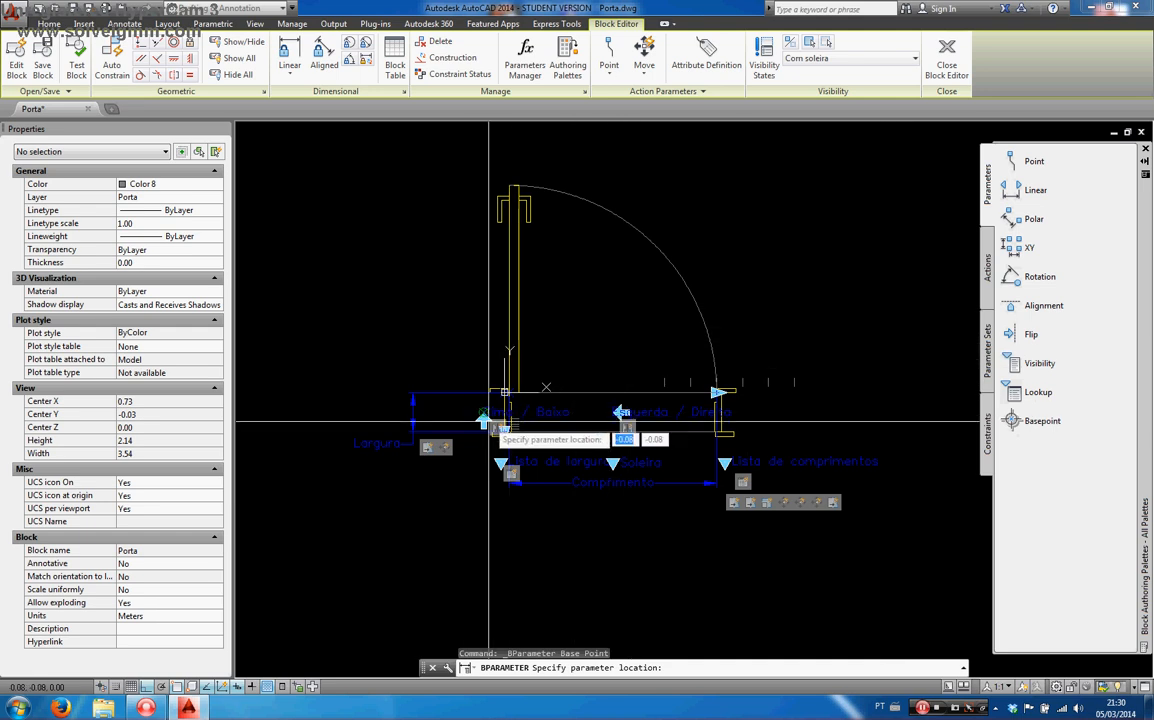
scroll(490, 418, "up", 10)
scroll(586, 324, "down", 5)
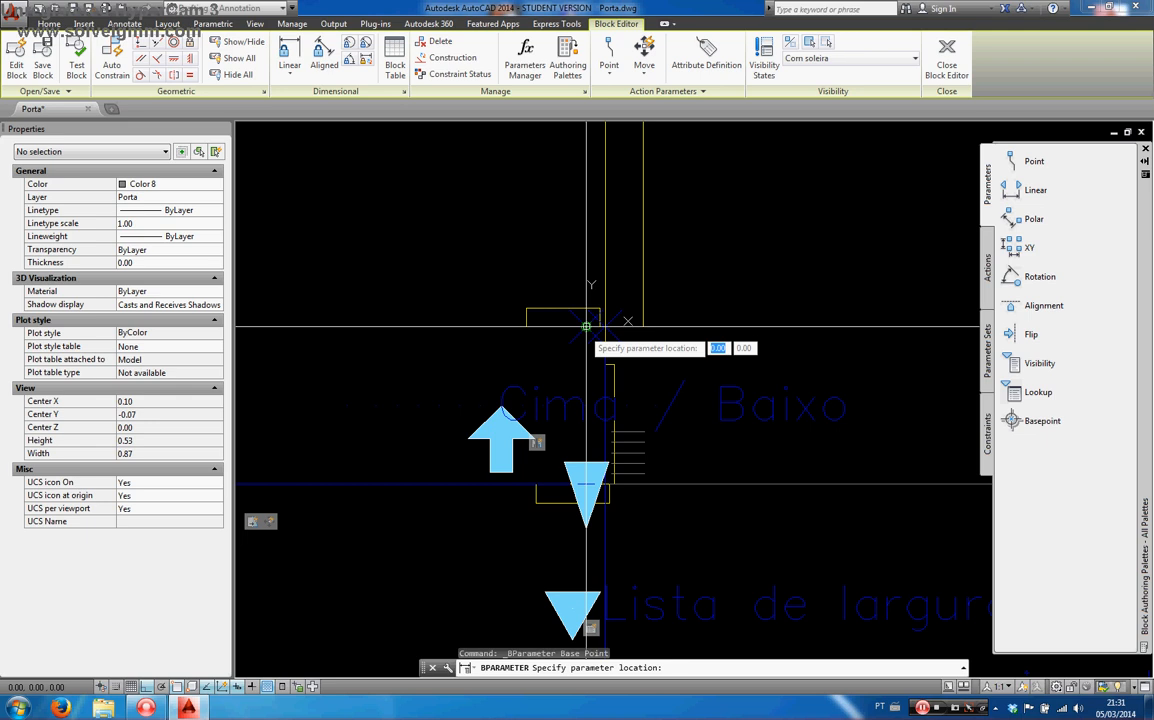
left_click(586, 326)
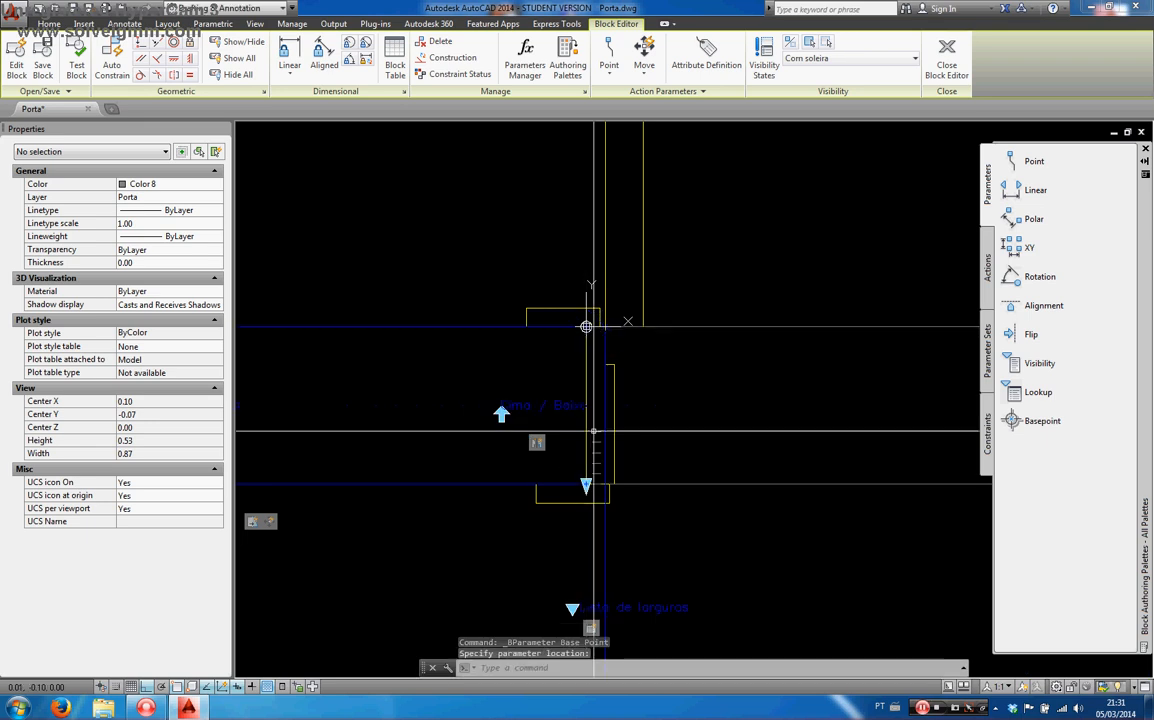
scroll(397, 370, "down", 4)
scroll(397, 370, "down", 2)
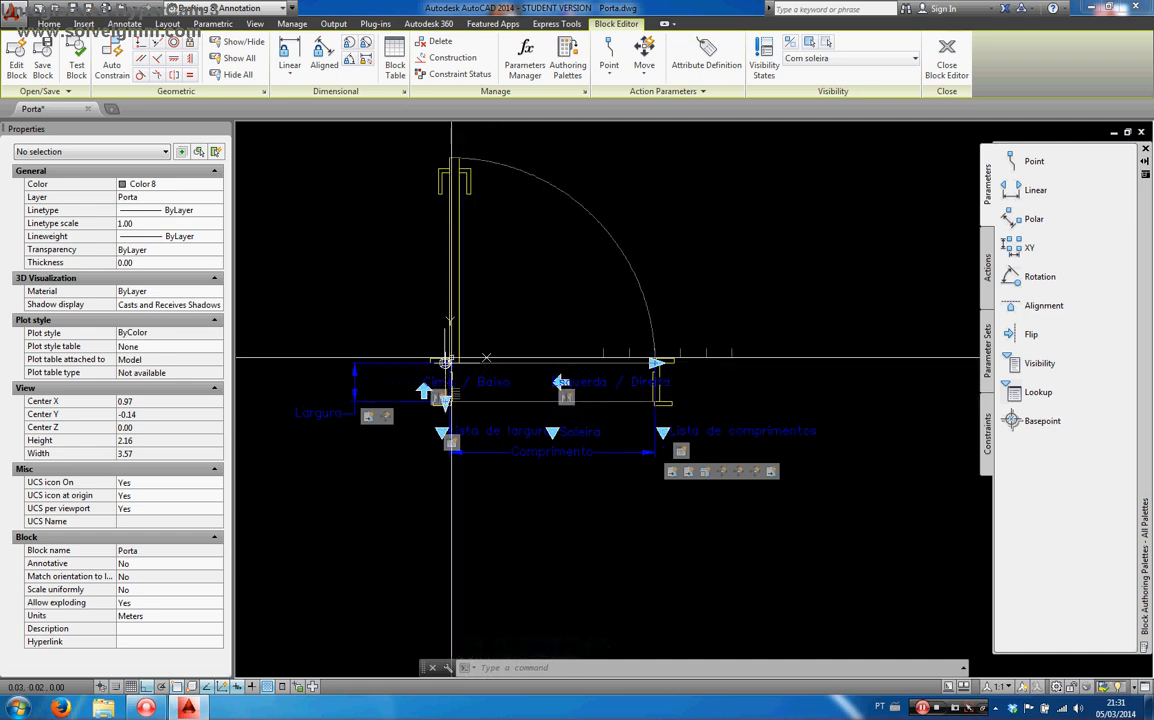
Step: Test the Esquerda / Direita flip on the door block in both directions, and close the test block window
left_click(76, 60)
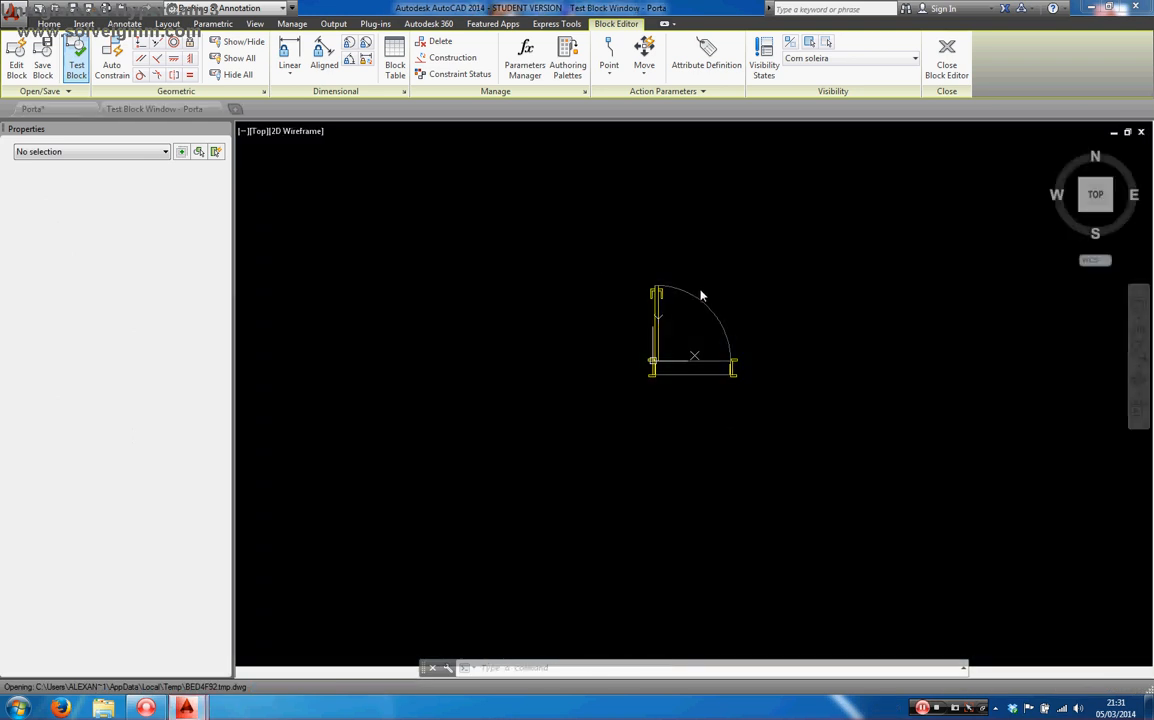
left_click(700, 290)
scroll(700, 322, "up", 3)
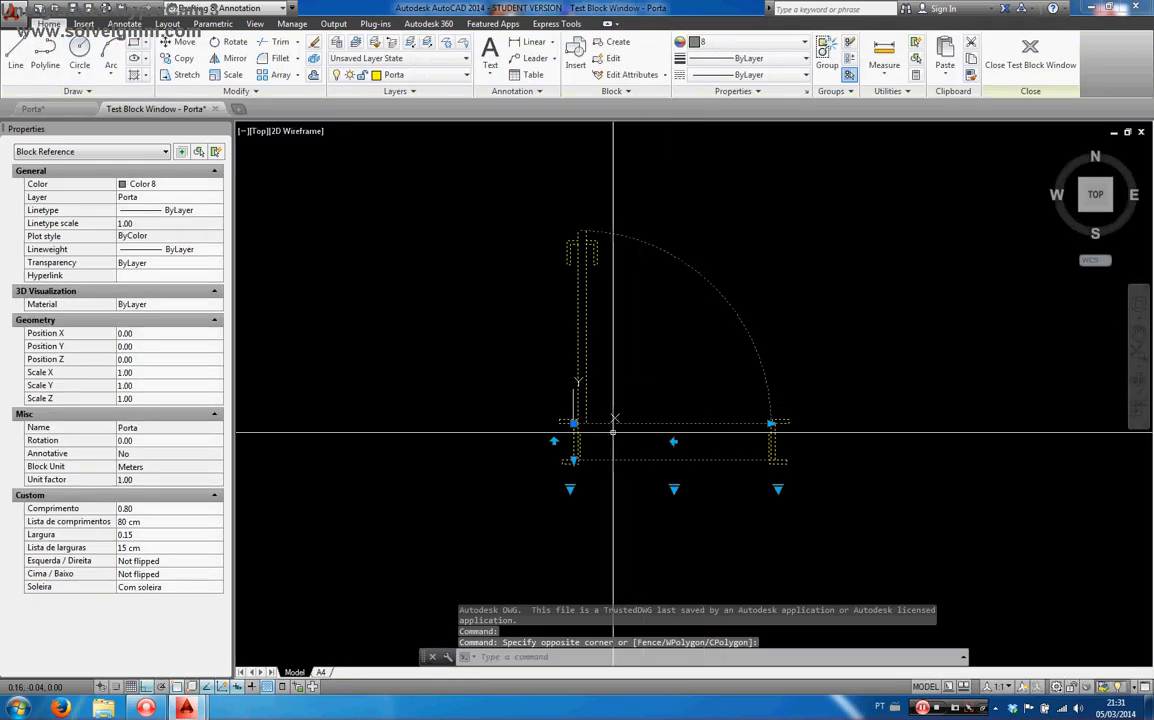
left_click(673, 441)
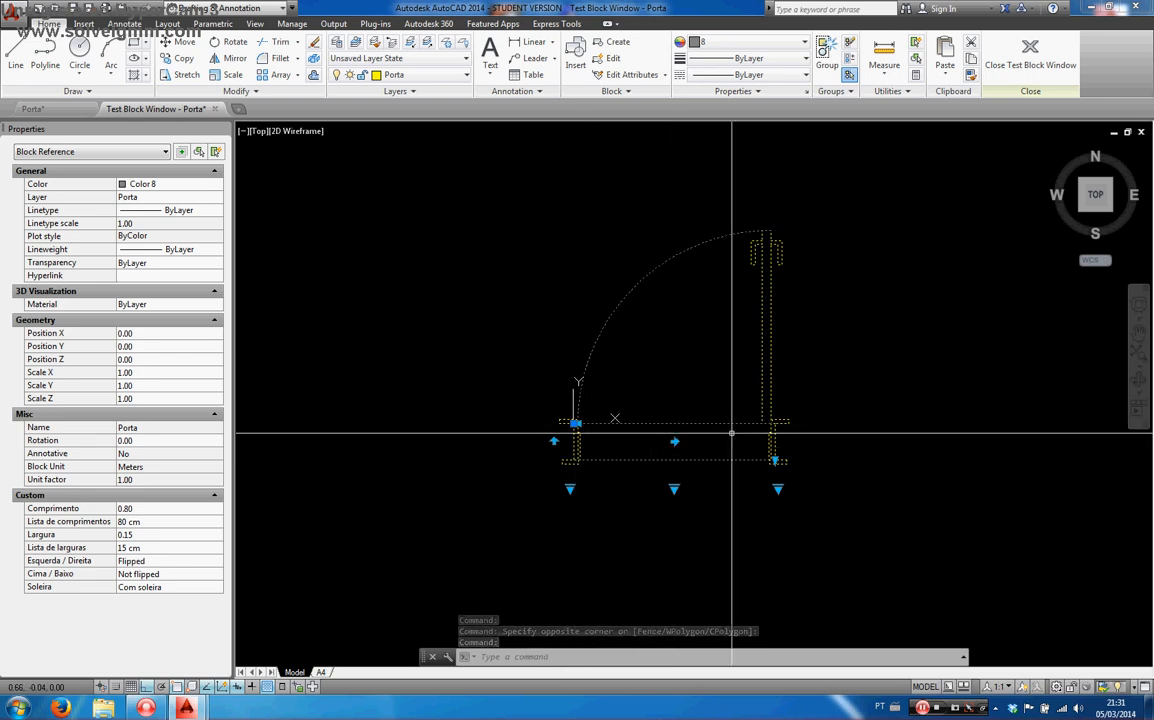
left_click(674, 441)
left_click(1030, 55)
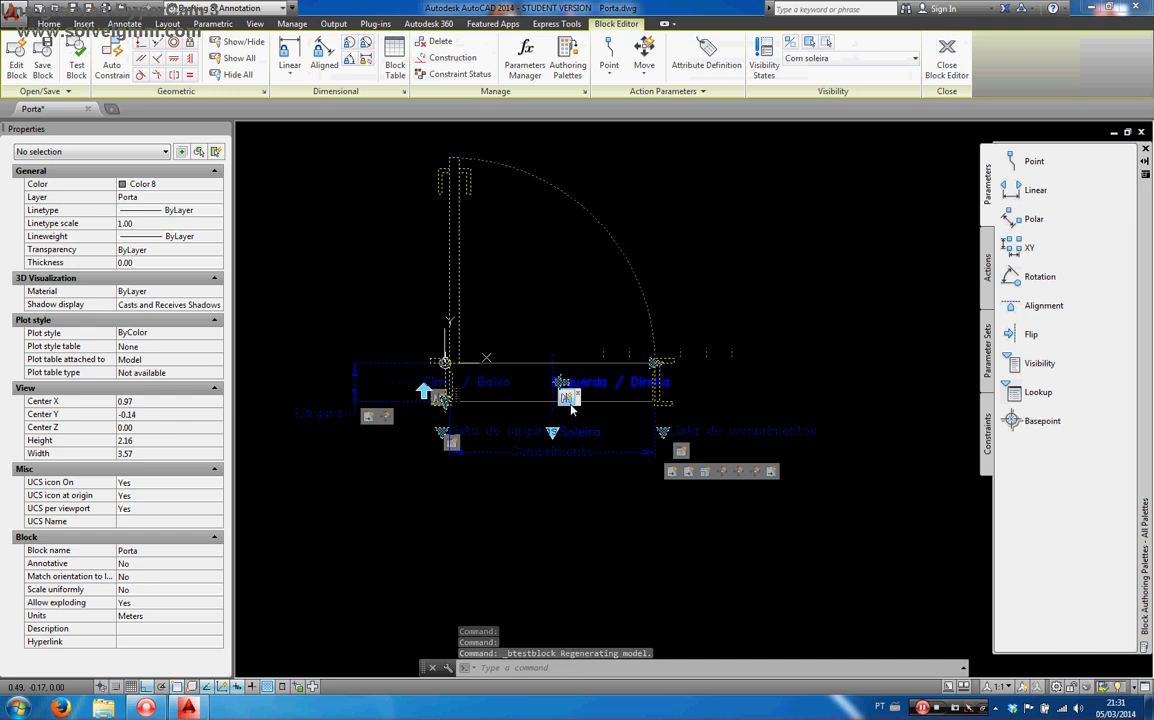
Step: Try to give the Esquerda / Direita Flip action a new selection set containing all objects
left_click(568, 400)
right_click(568, 402)
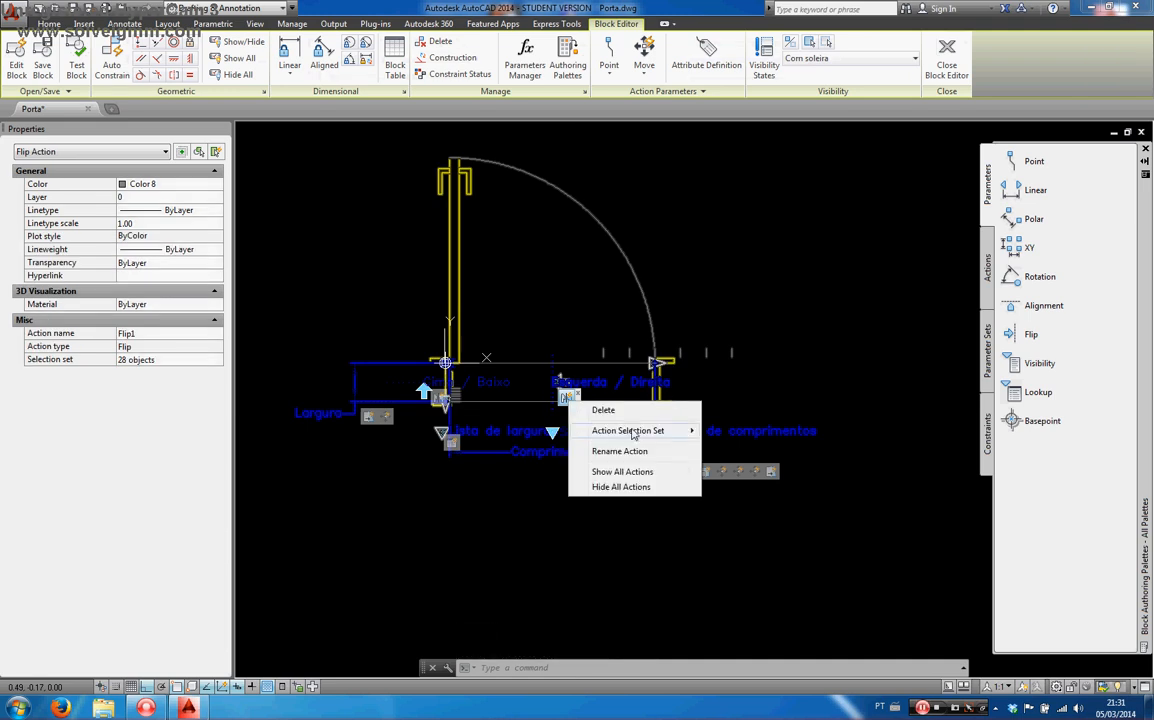
mouse_move(633, 433)
left_click(756, 431)
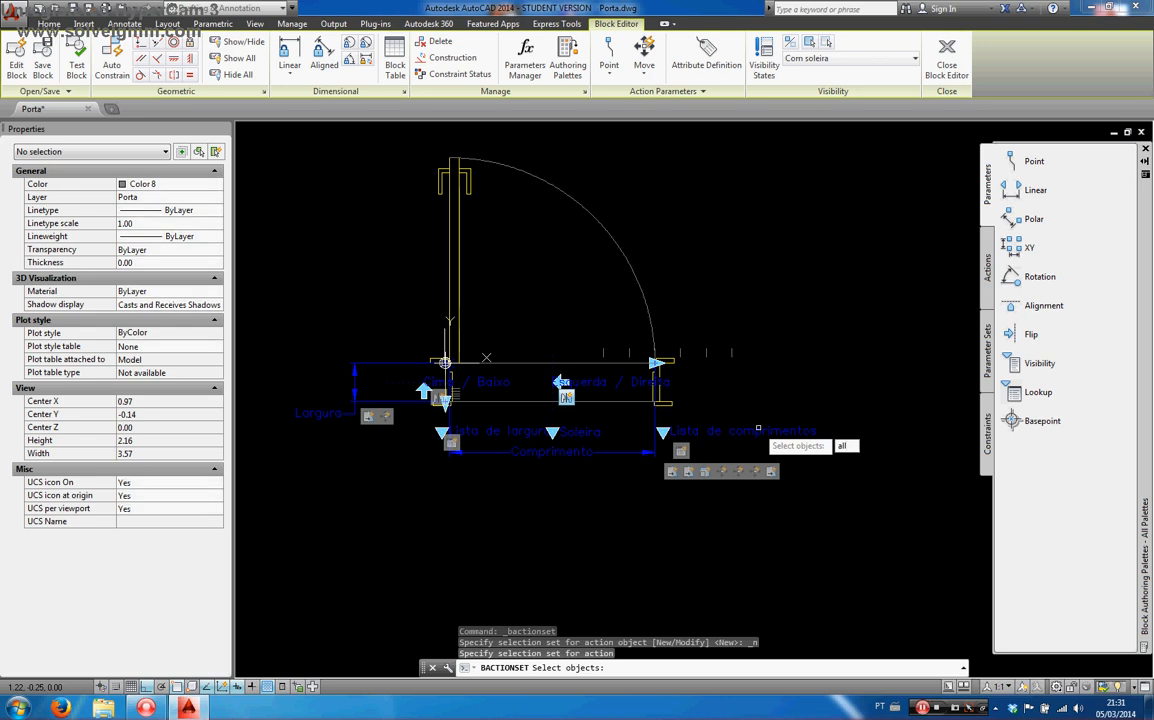
key("Return")
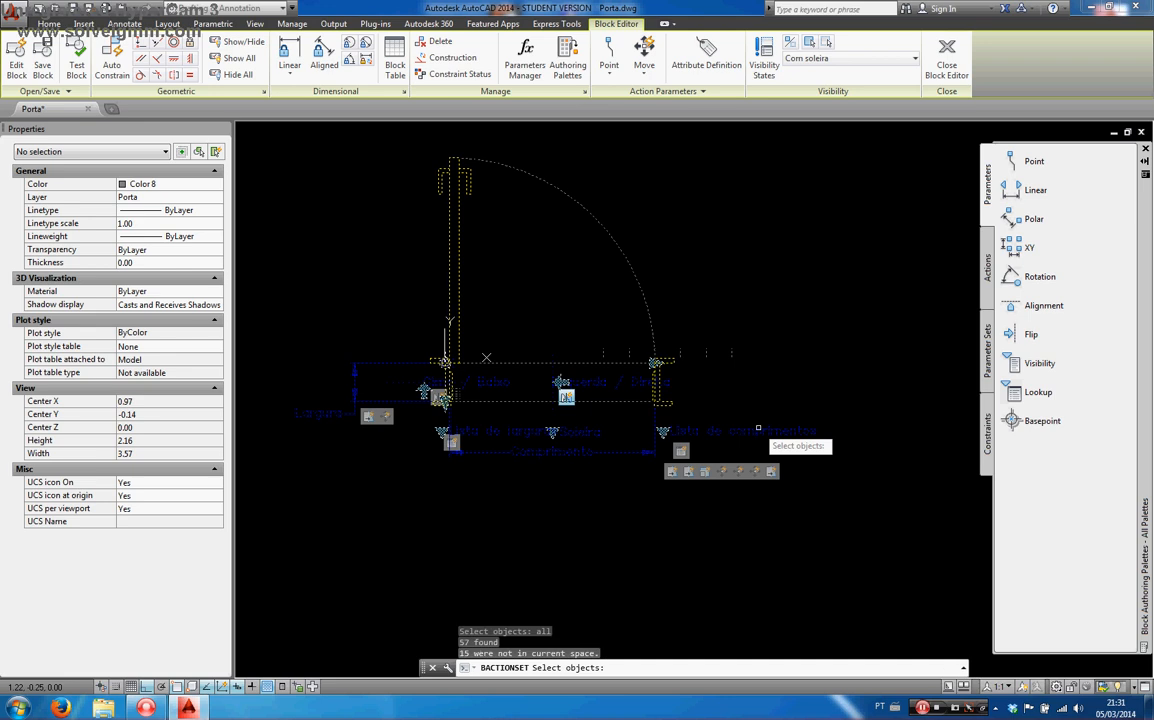
key("Return")
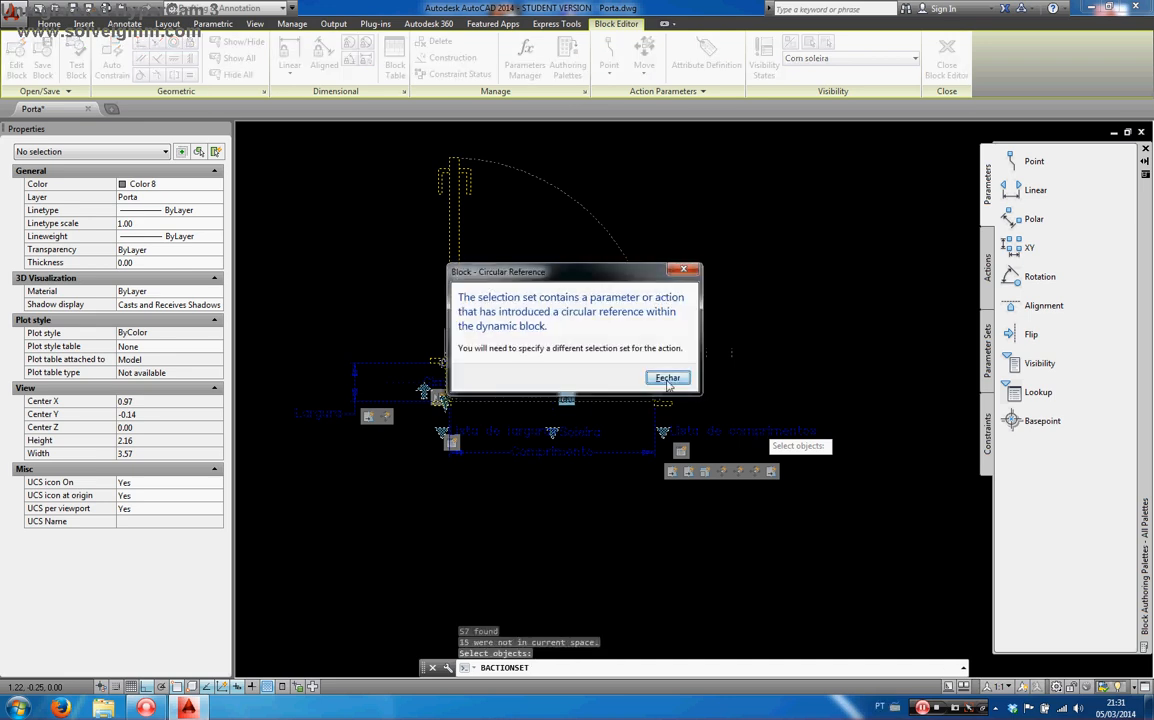
left_click(667, 378)
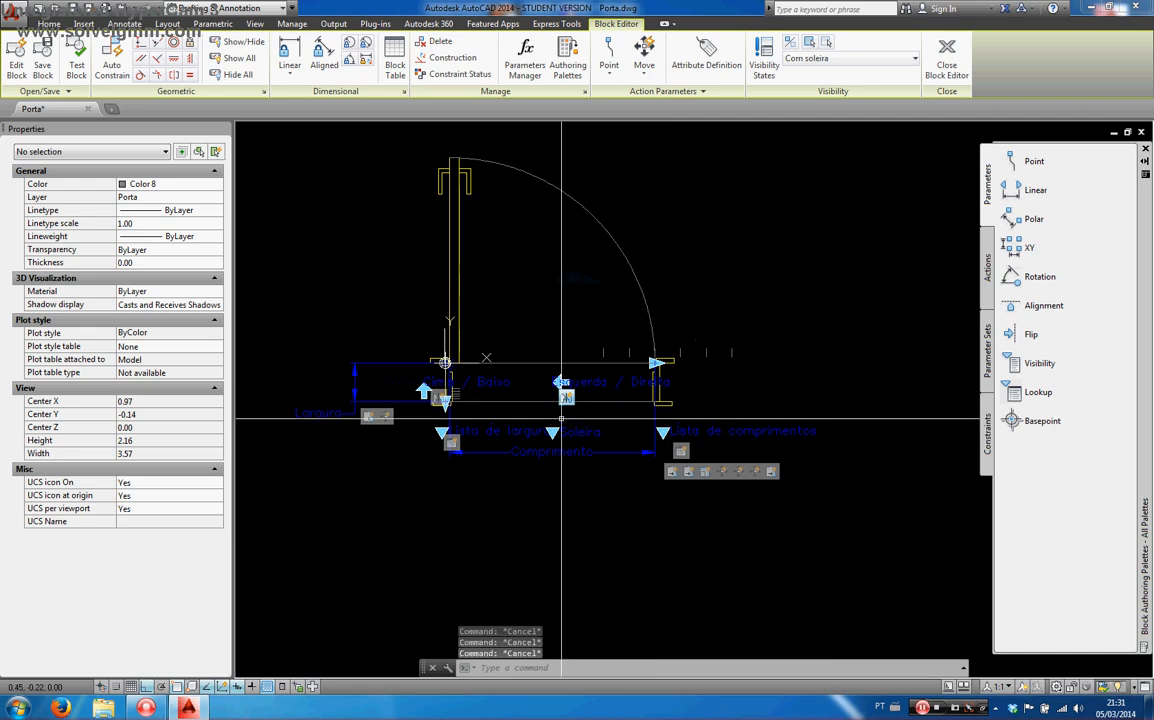
Step: Retry the new selection set of all objects for the Esquerda / Direita Flip action
right_click(567, 400)
mouse_move(650, 433)
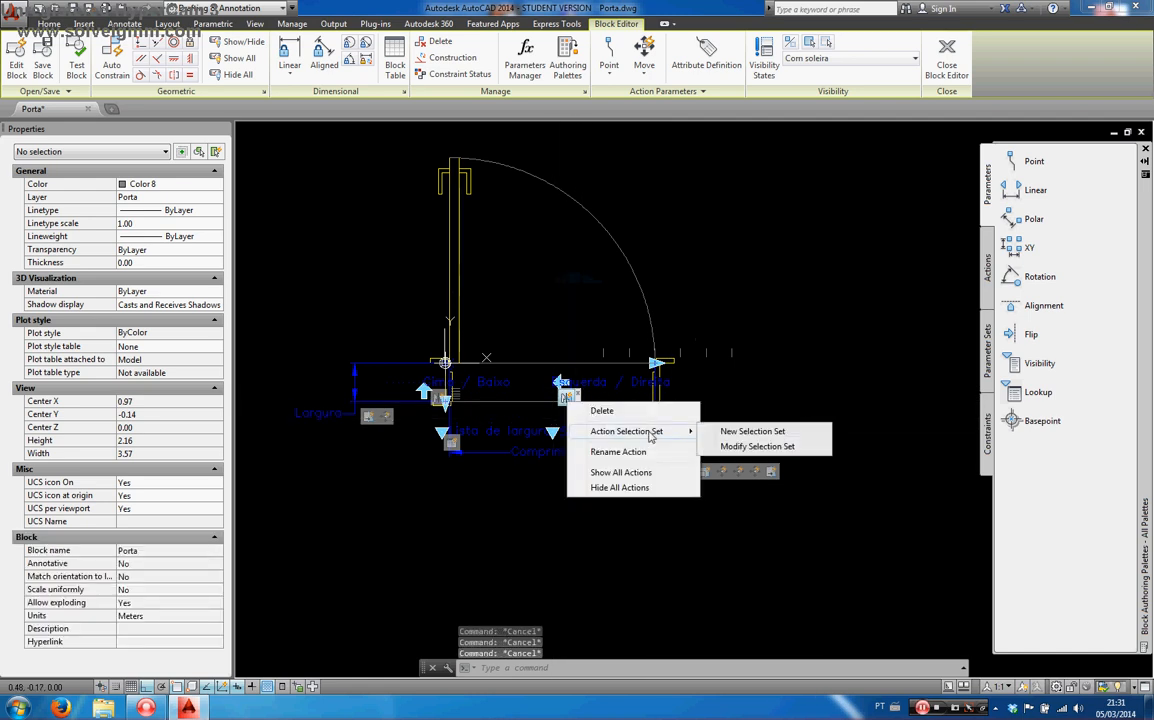
left_click(750, 431)
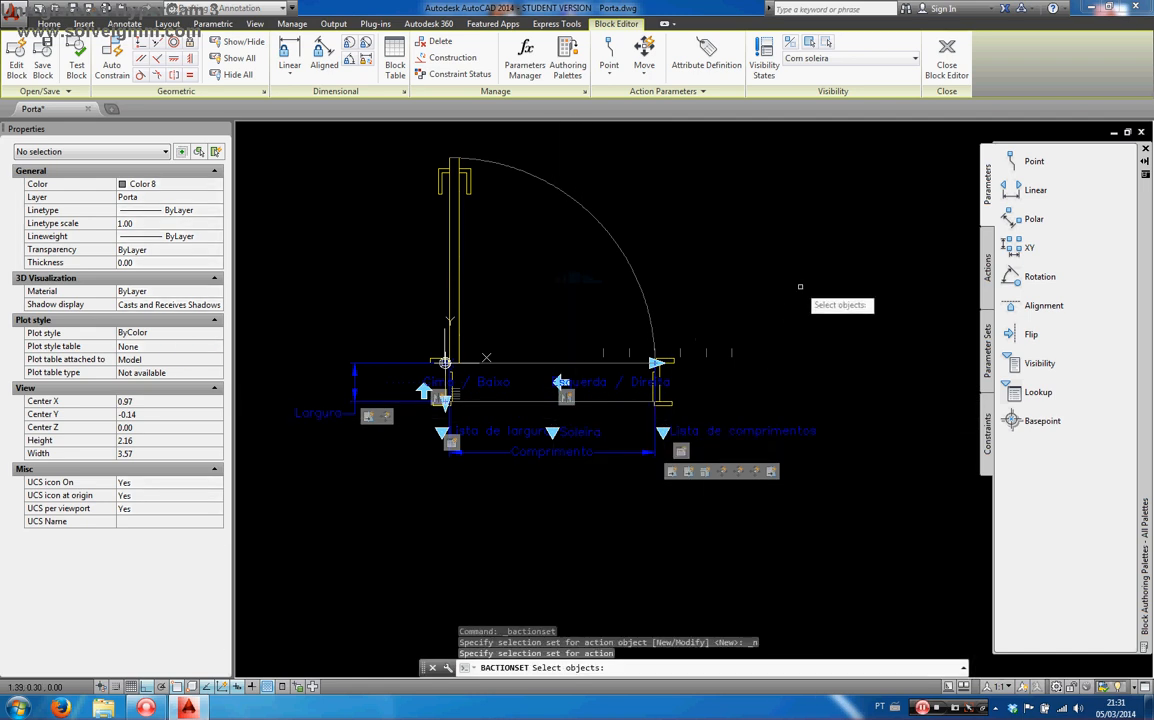
key("Return")
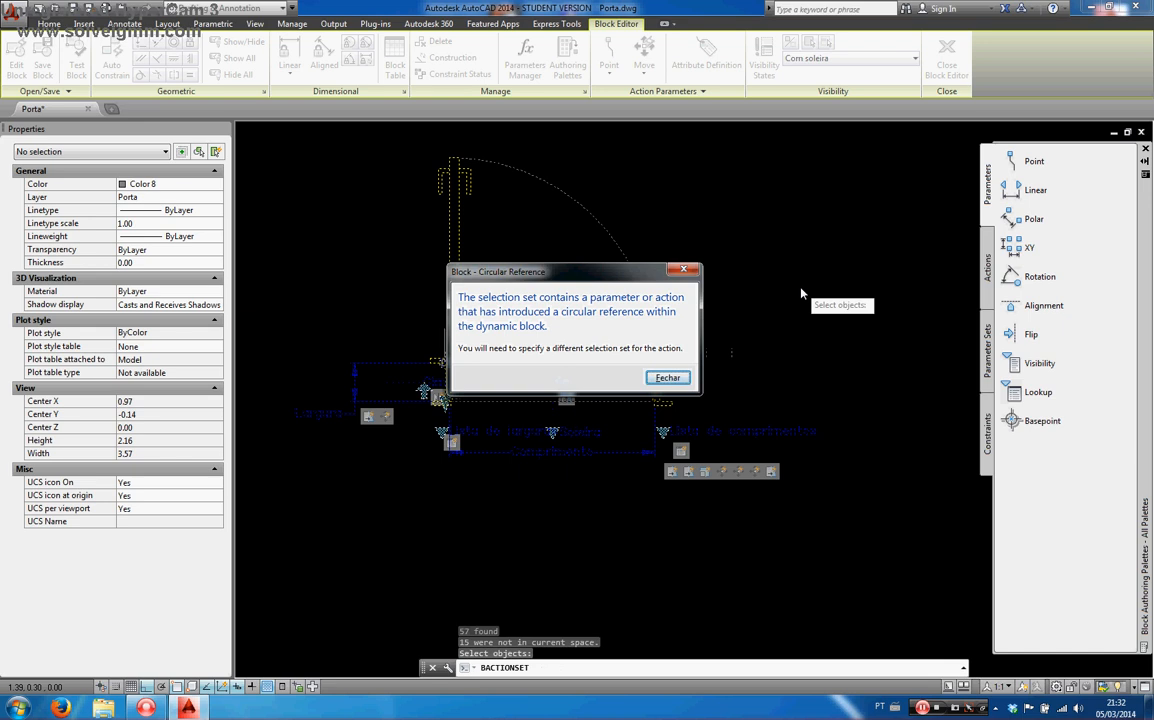
left_click(667, 377)
scroll(553, 392, "up", 2)
key("Escape")
key("Escape")
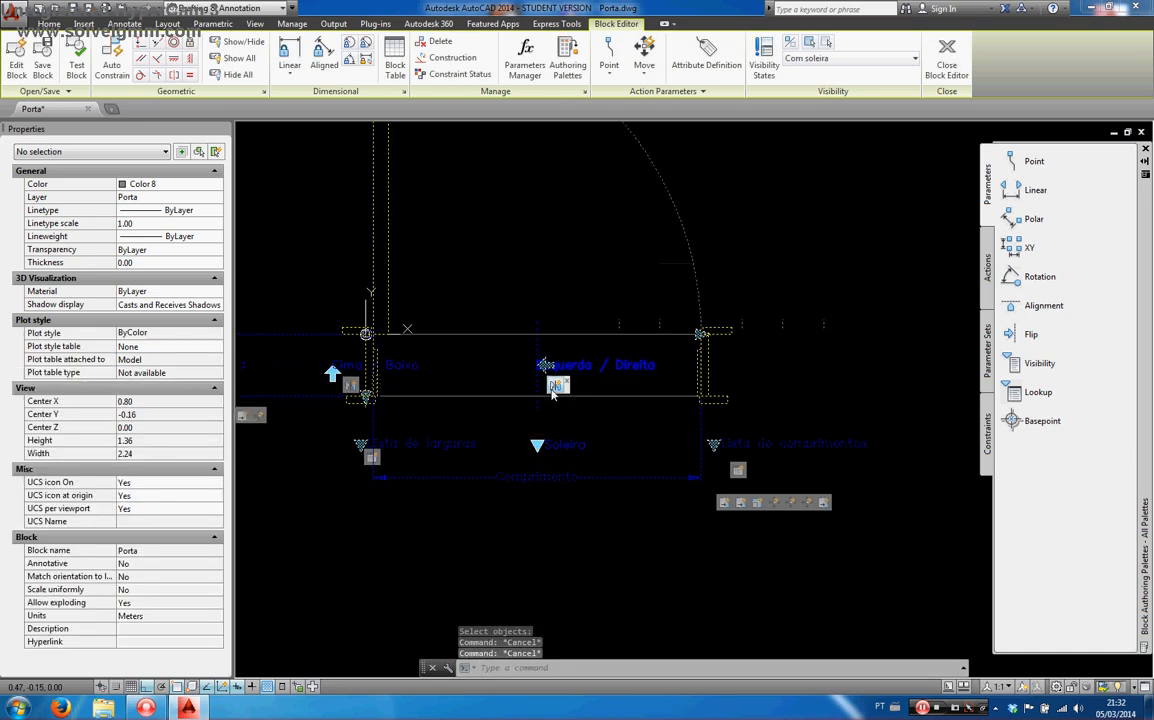
Step: Delete the Flip action of the Esquerda / Direita parameter
left_click(554, 387)
right_click(555, 386)
left_click(592, 392)
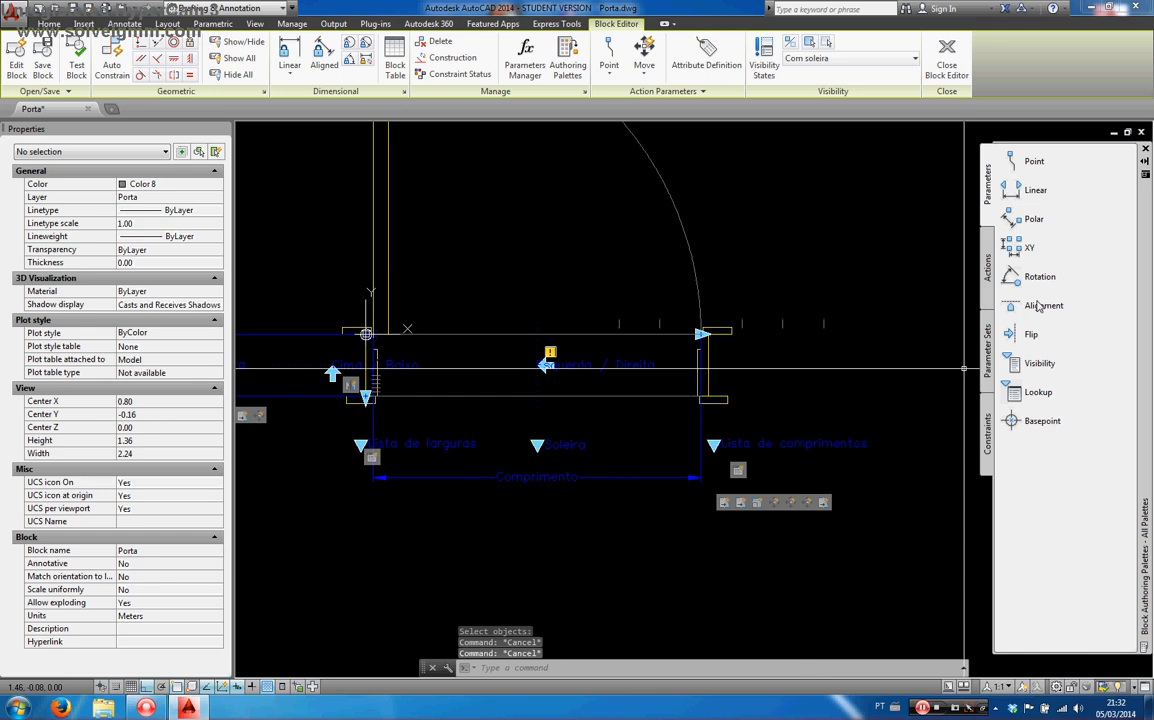
Step: Add a new Flip action to the Esquerda / Direita parameter with all objects as its selection set
left_click(987, 245)
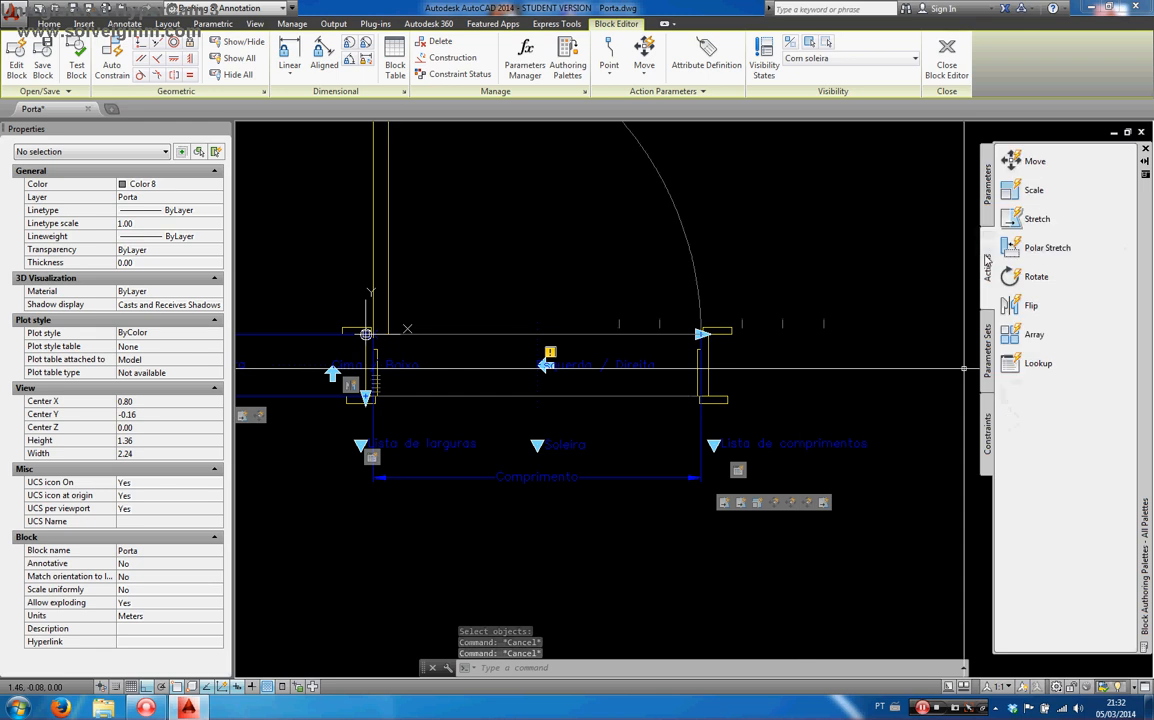
left_click(1027, 306)
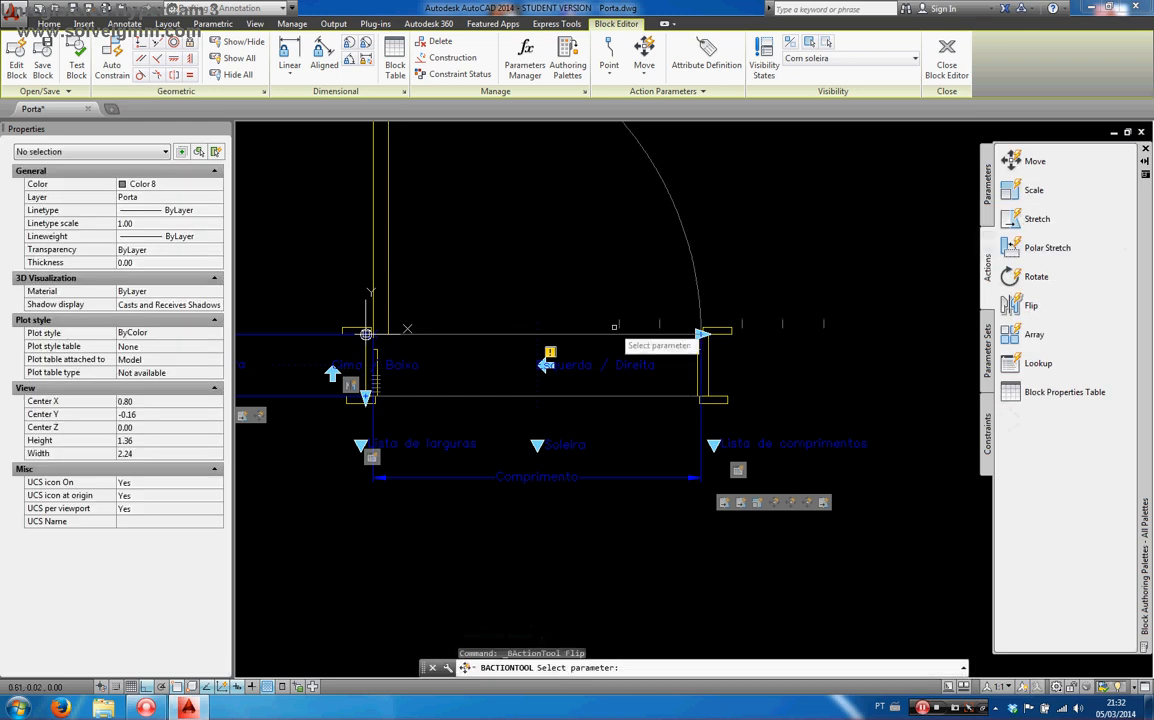
left_click(549, 365)
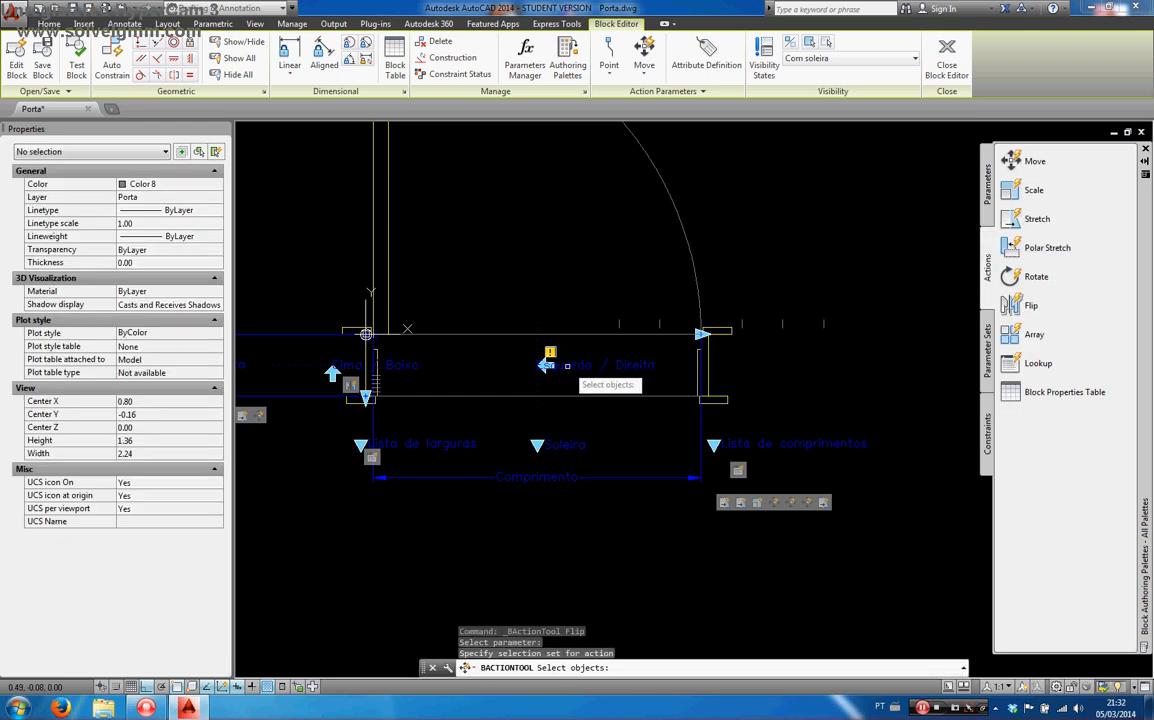
scroll(567, 366, "down", 3)
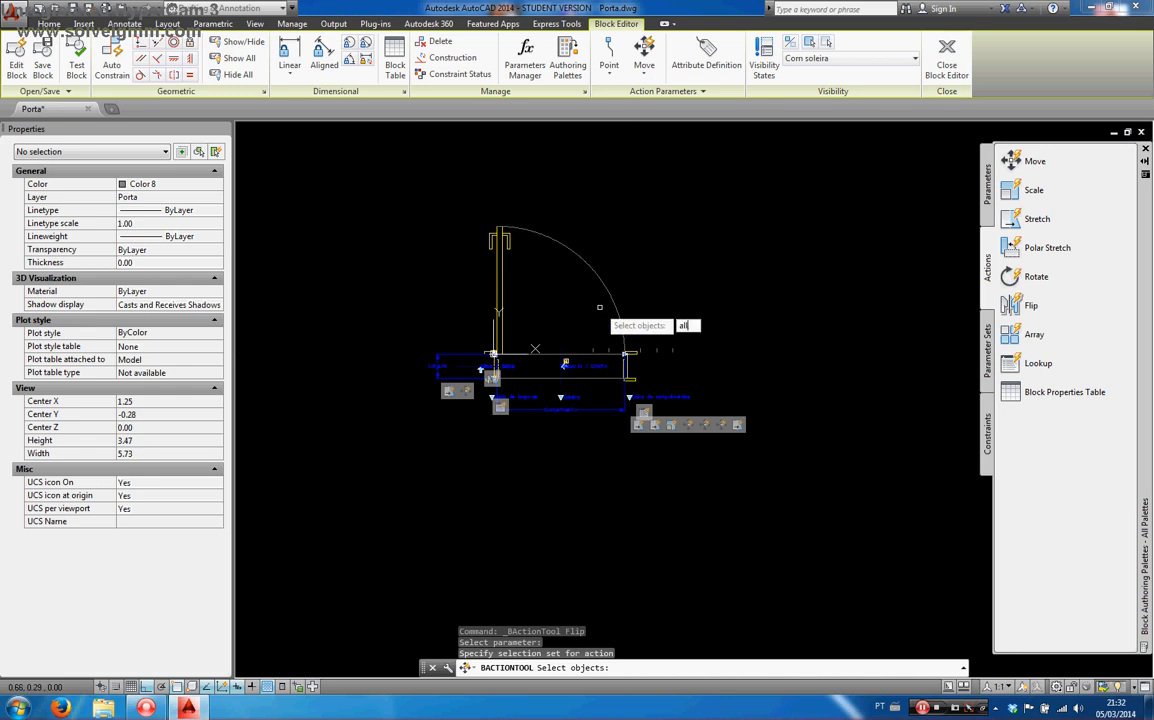
key("Return")
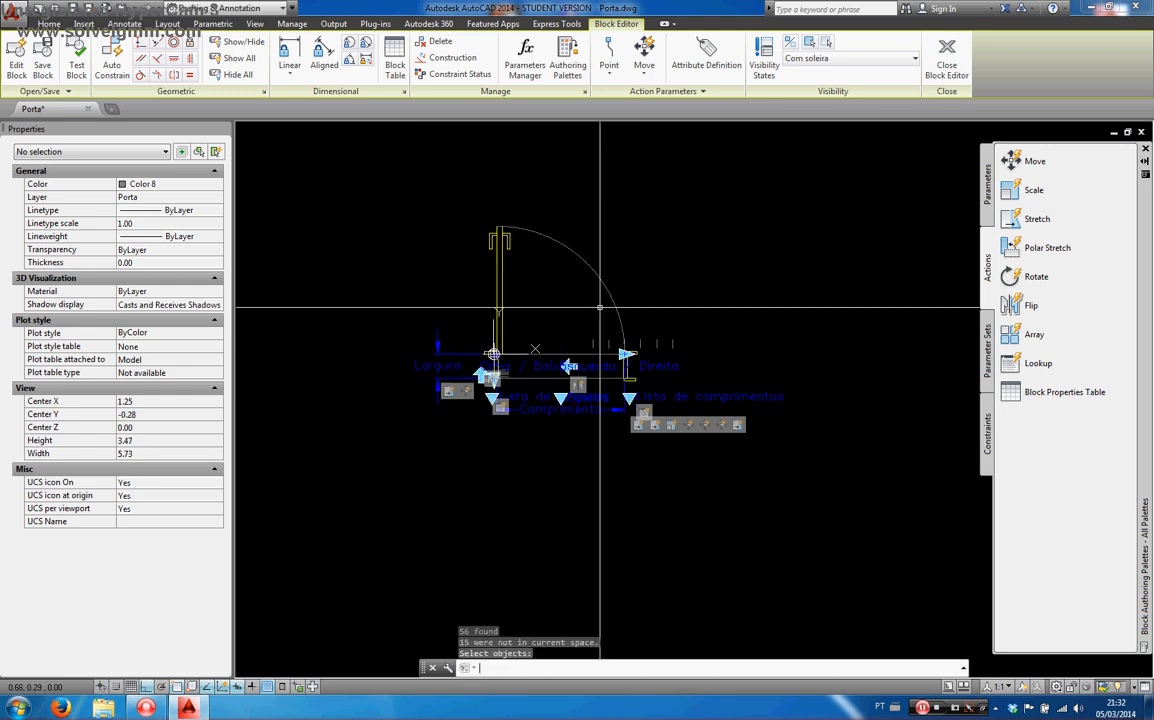
Step: Delete the Flip action of the Cima / Baixo parameter
scroll(585, 345, "up", 4)
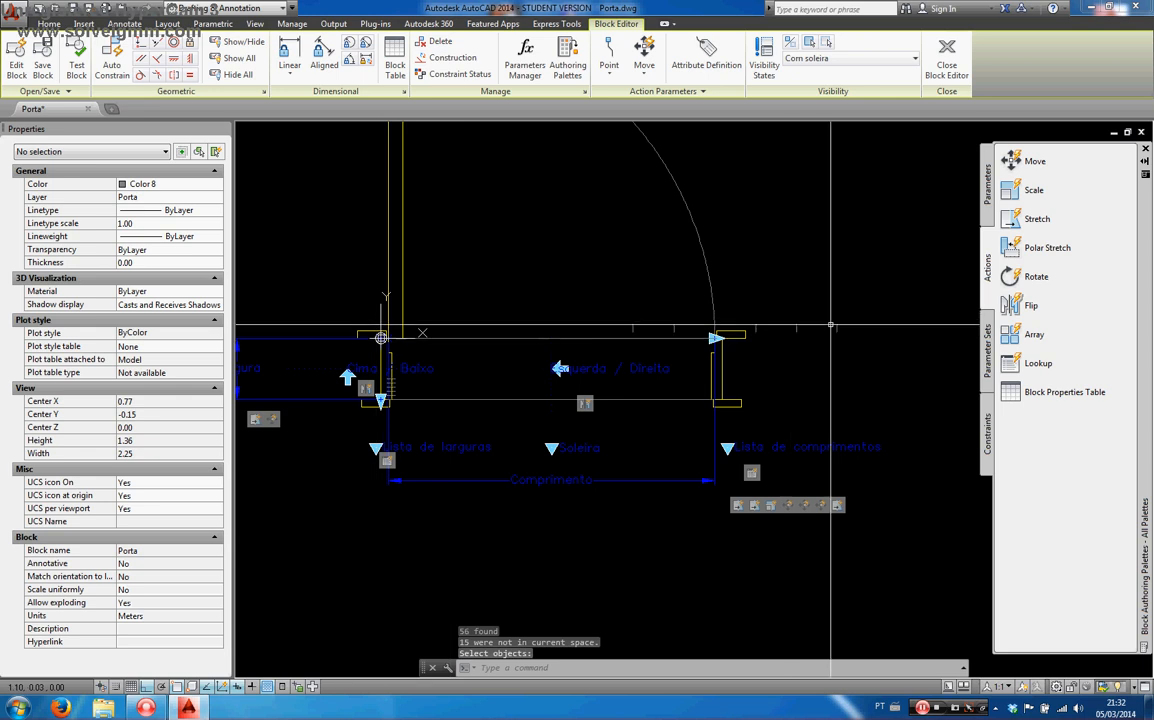
right_click(367, 390)
left_click(401, 400)
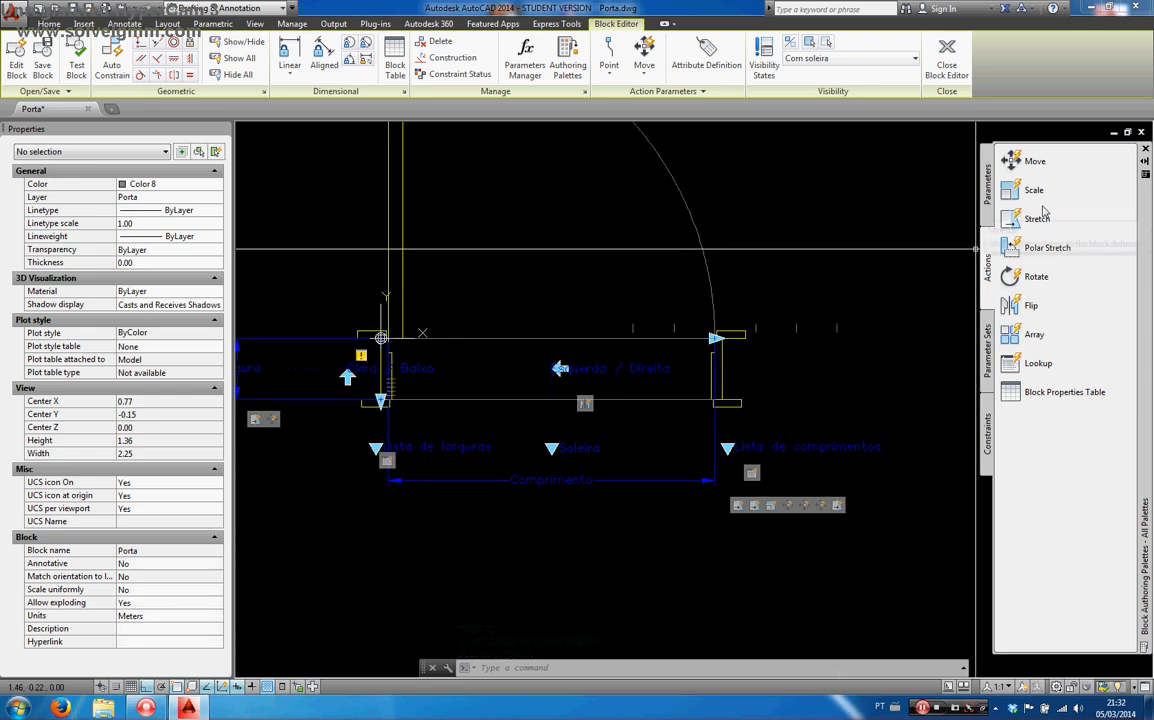
Step: Add a new Flip action to the Cima / Baixo parameter with all objects as its selection set
left_click(1031, 306)
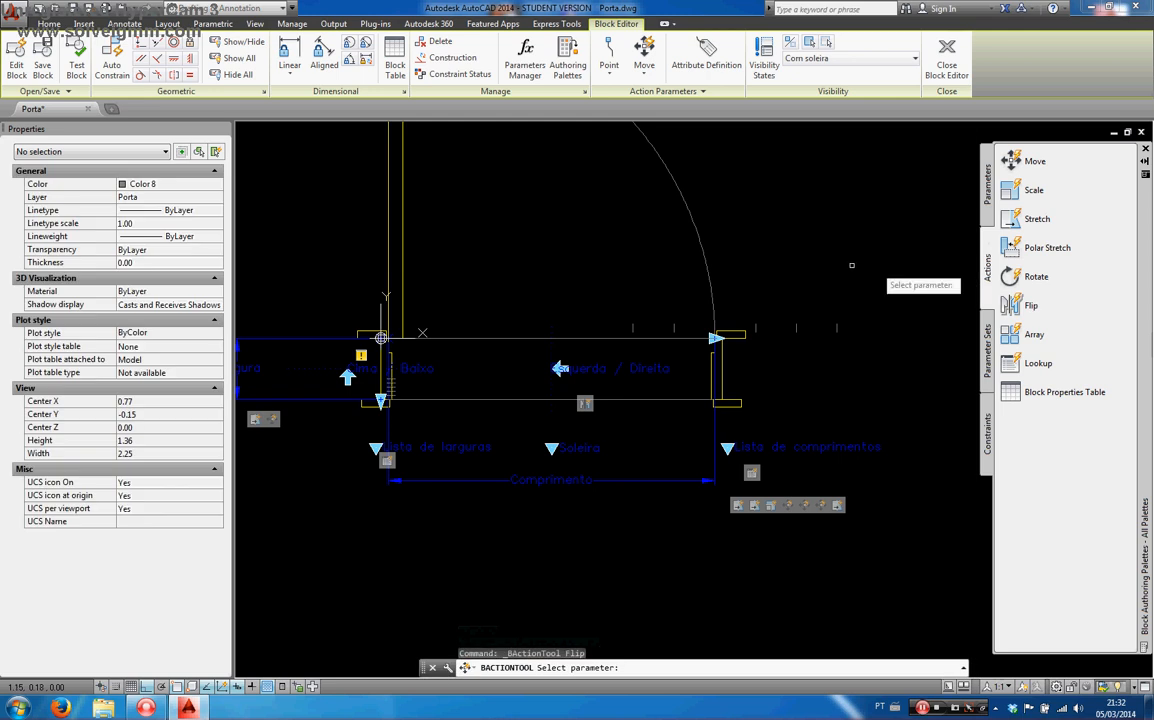
scroll(360, 374, "up", 2)
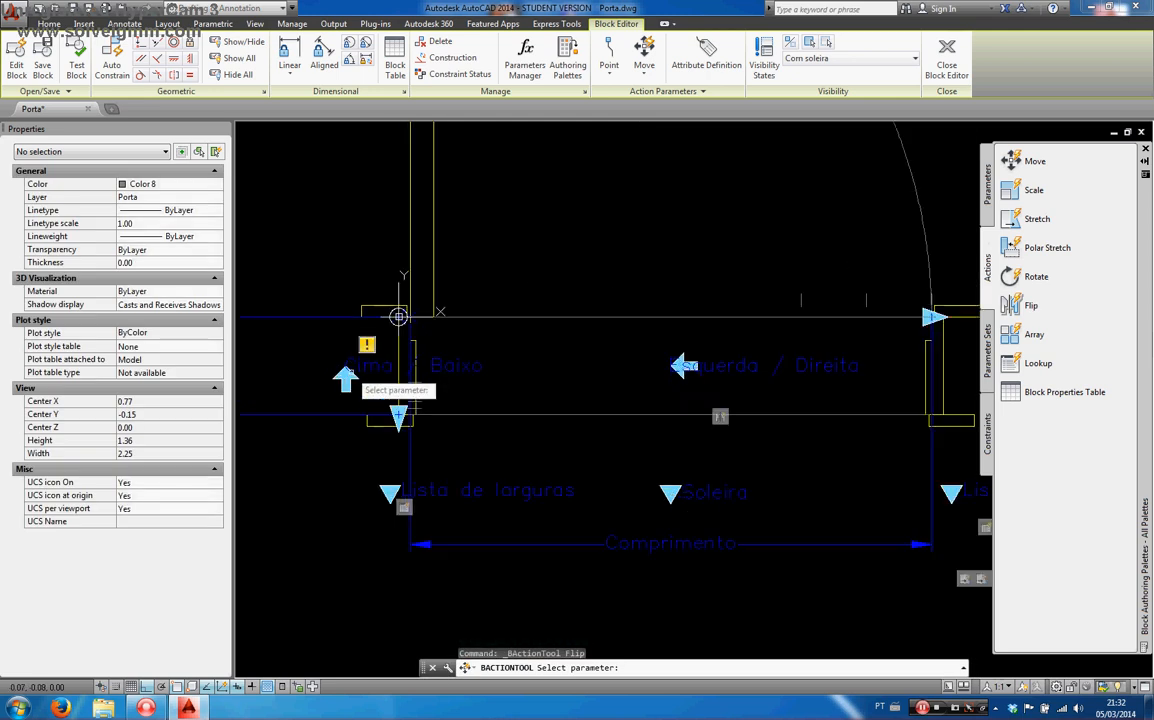
left_click(450, 367)
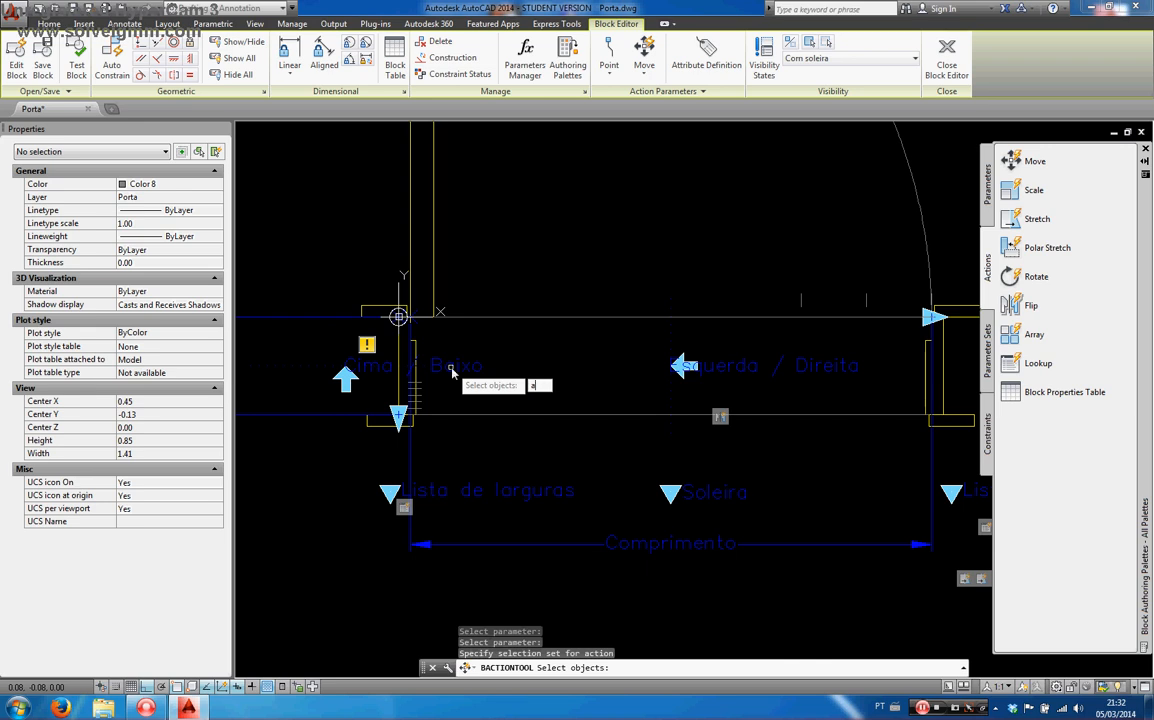
type("all")
key("Return")
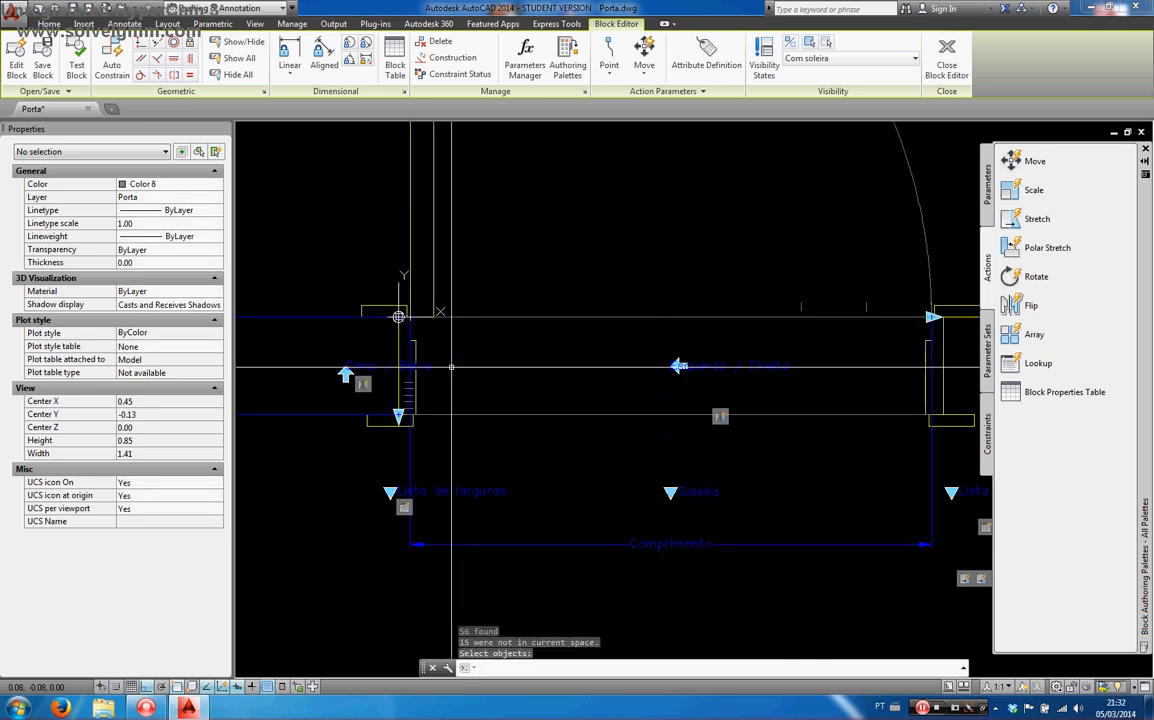
scroll(451, 367, "down", 2)
Step: Open the block in the test window and flip the door with its Esquerda / Direita control
left_click(77, 66)
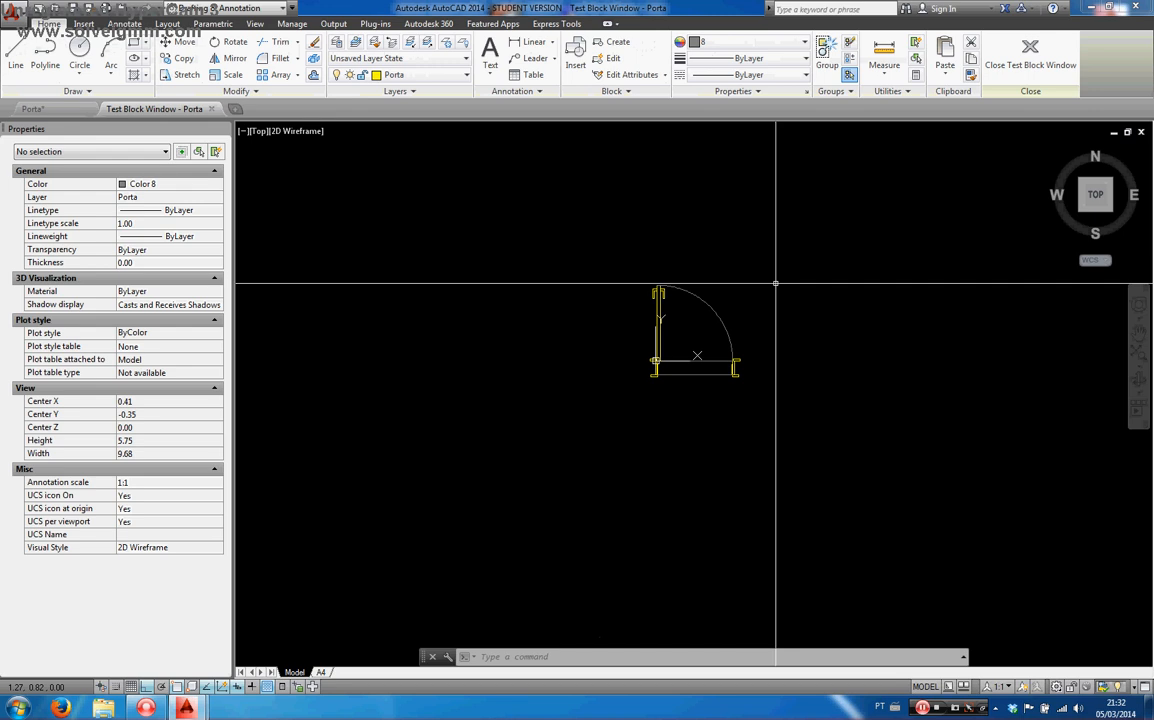
left_click(778, 284)
left_click(687, 313)
scroll(687, 400, "up", 2)
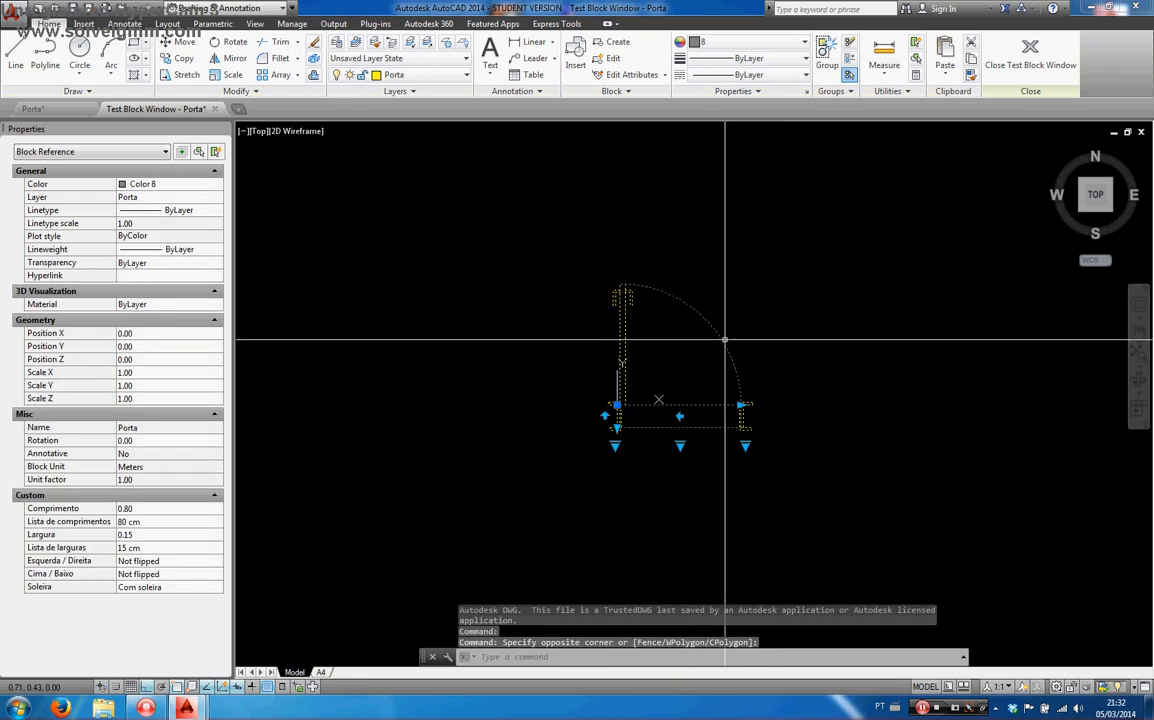
left_click(682, 418)
scroll(745, 405, "up", 2)
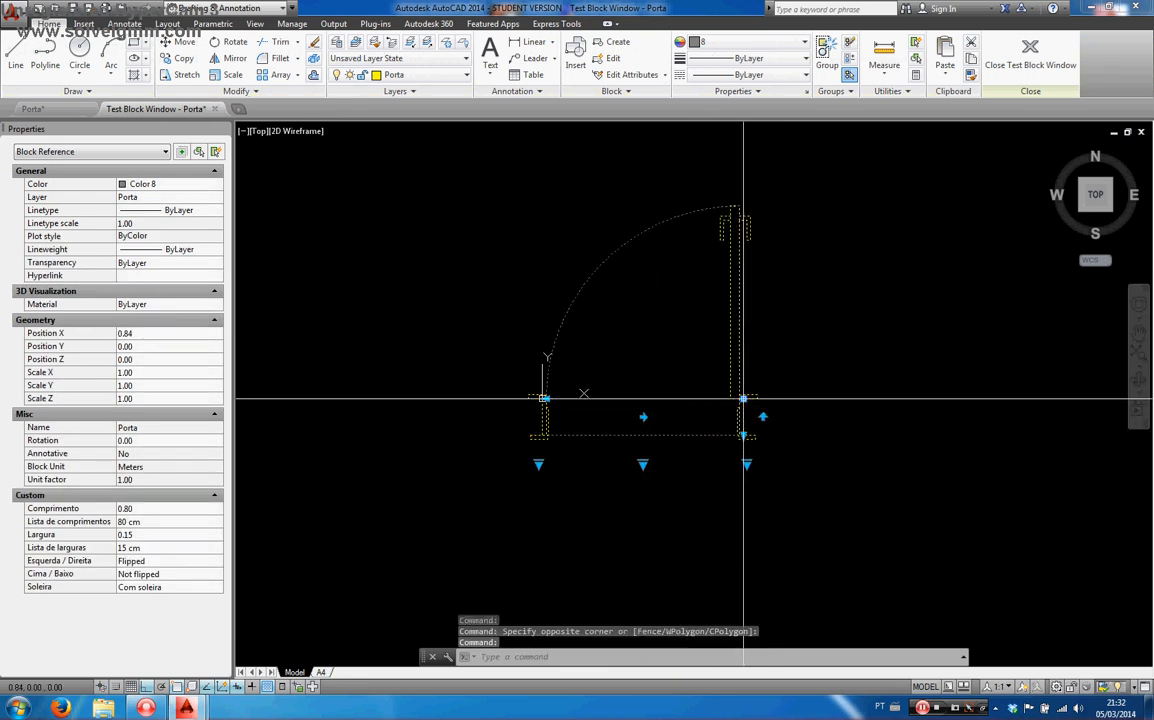
Step: Move the test door by its base point to about X 1.31, Y 0.70, and flip it Cima / Baixo and back
left_click(745, 405)
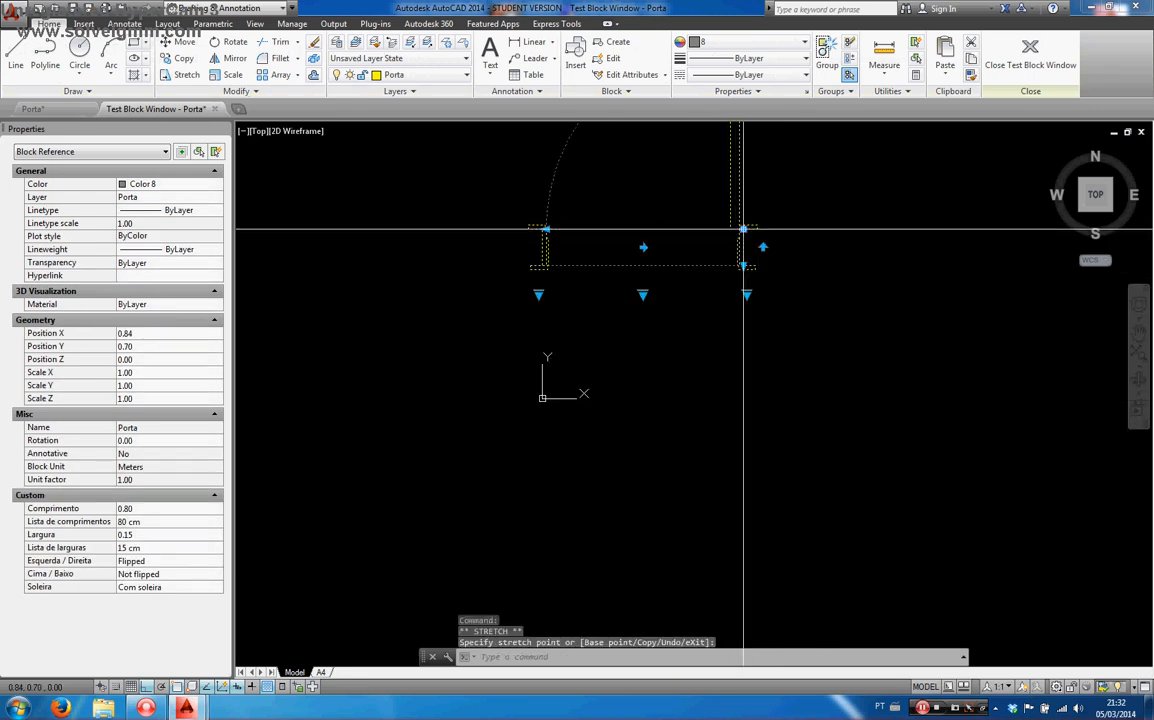
left_click(872, 288)
middle_click_drag(872, 288, 782, 390)
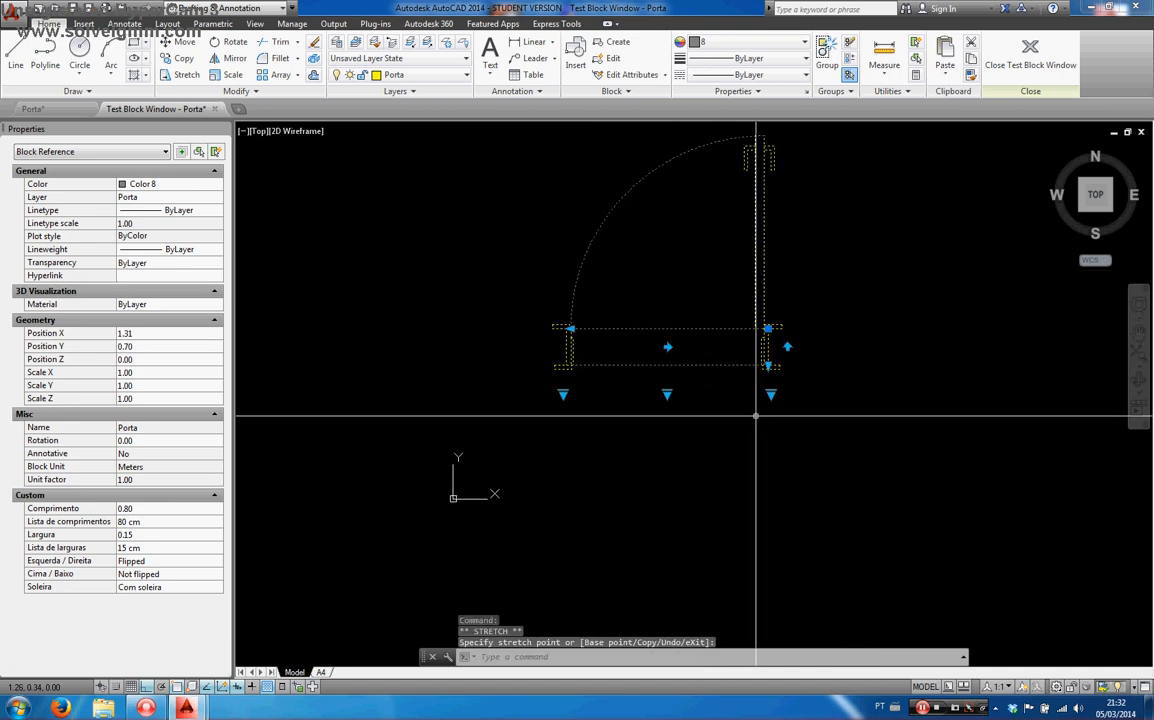
left_click(787, 347)
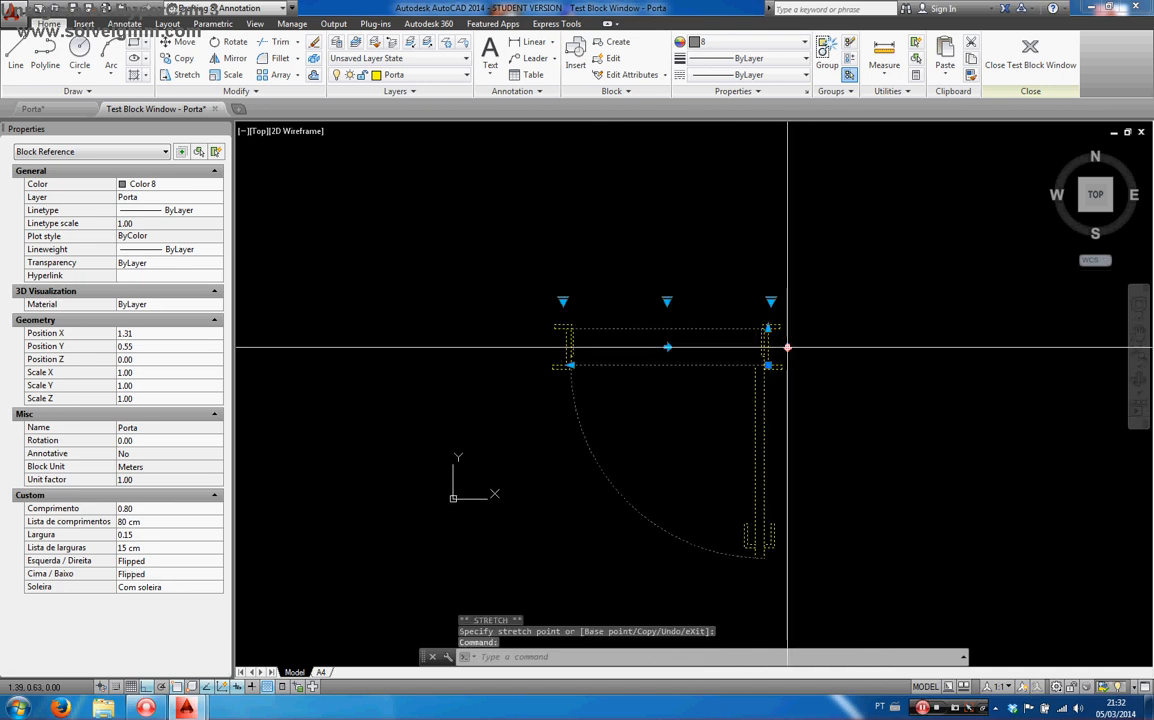
left_click(787, 347)
Step: Set the test door's width to 13 cm and its length to 1,1 metros from its lookup lists
left_click(770, 394)
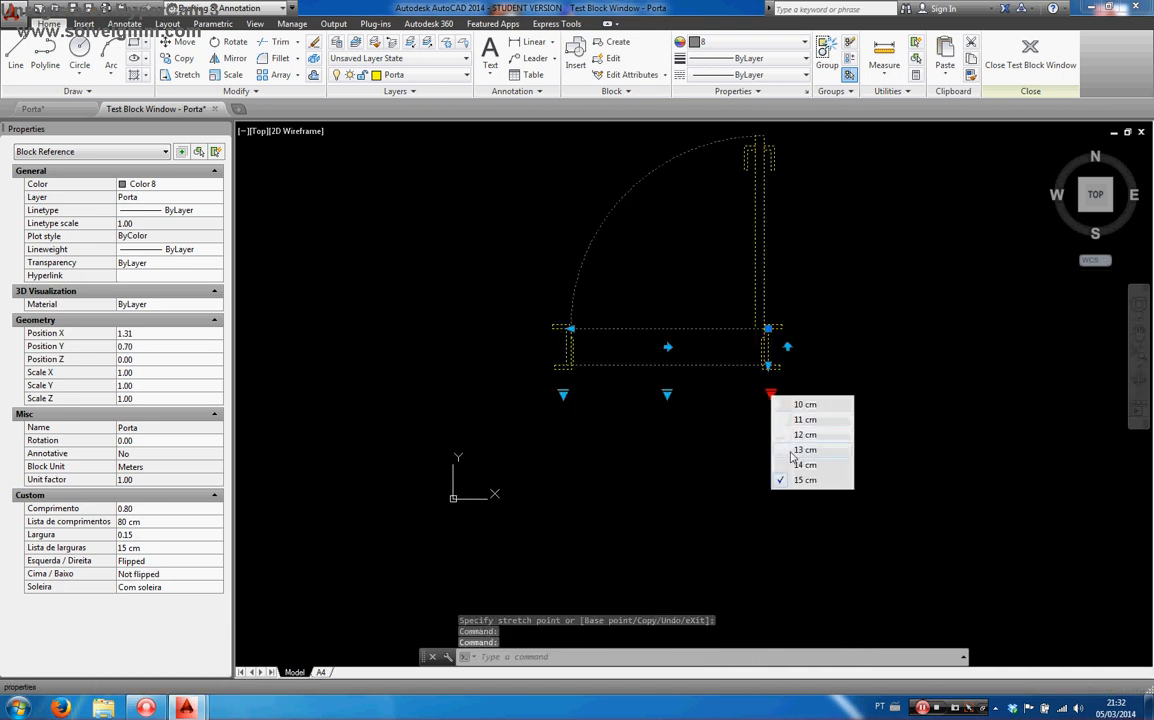
left_click(791, 453)
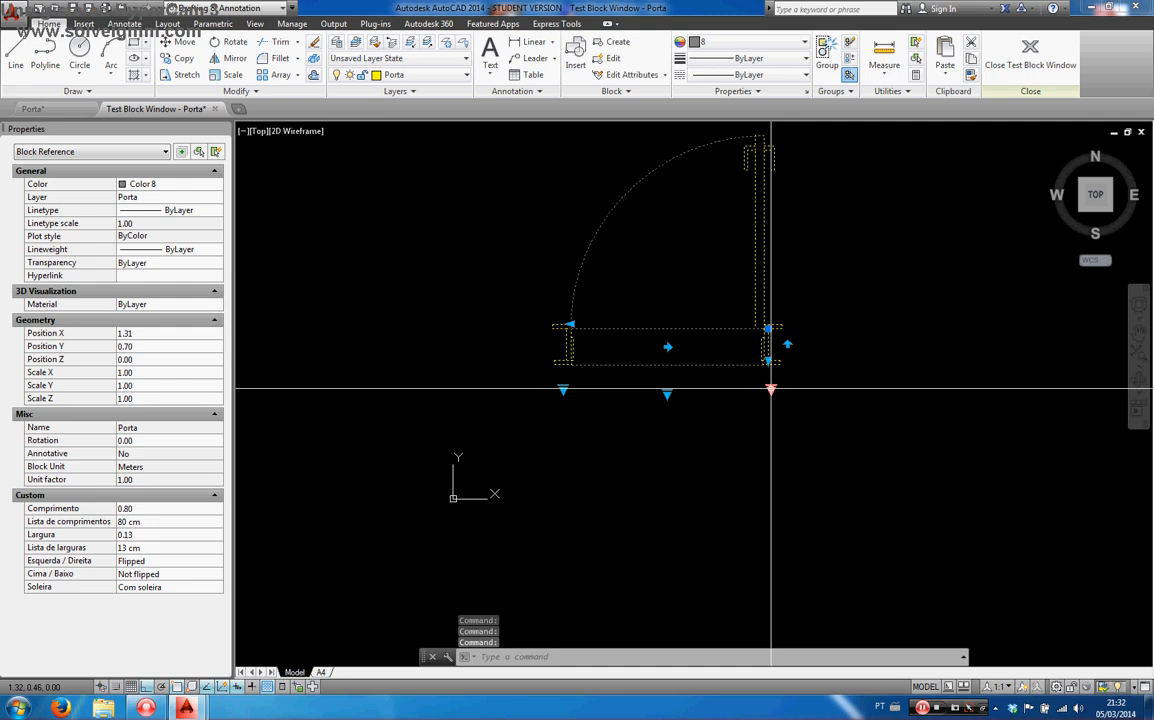
left_click(563, 390)
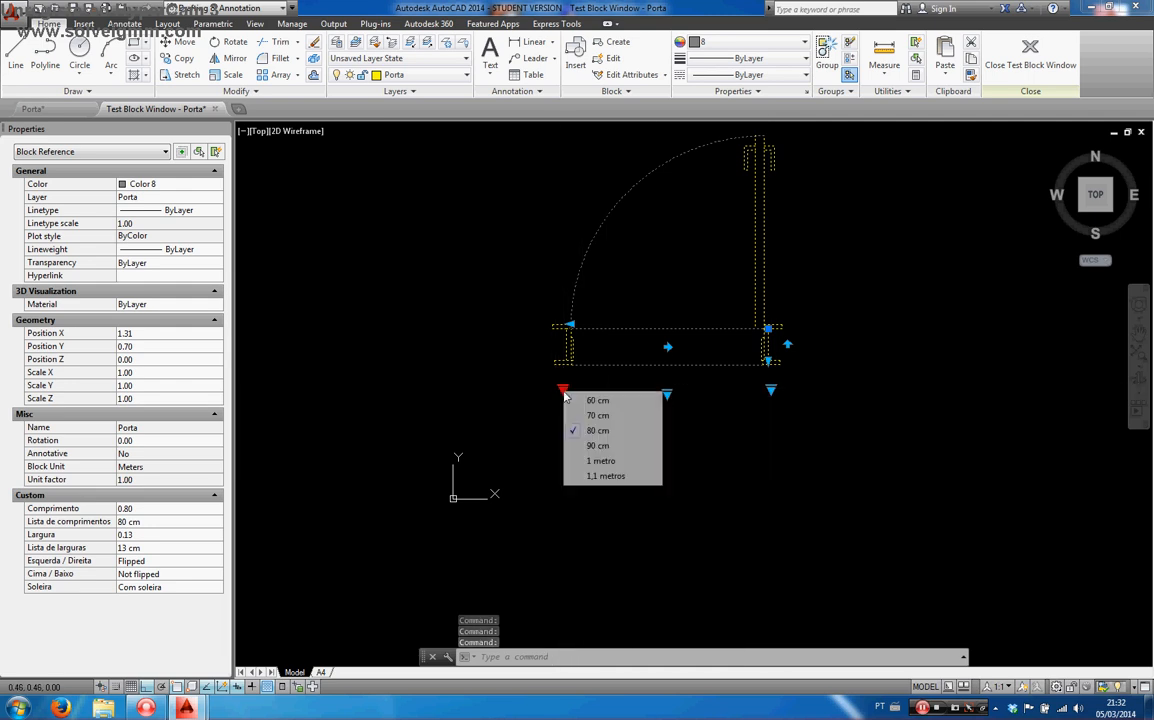
left_click(598, 477)
scroll(603, 410, "down", 1)
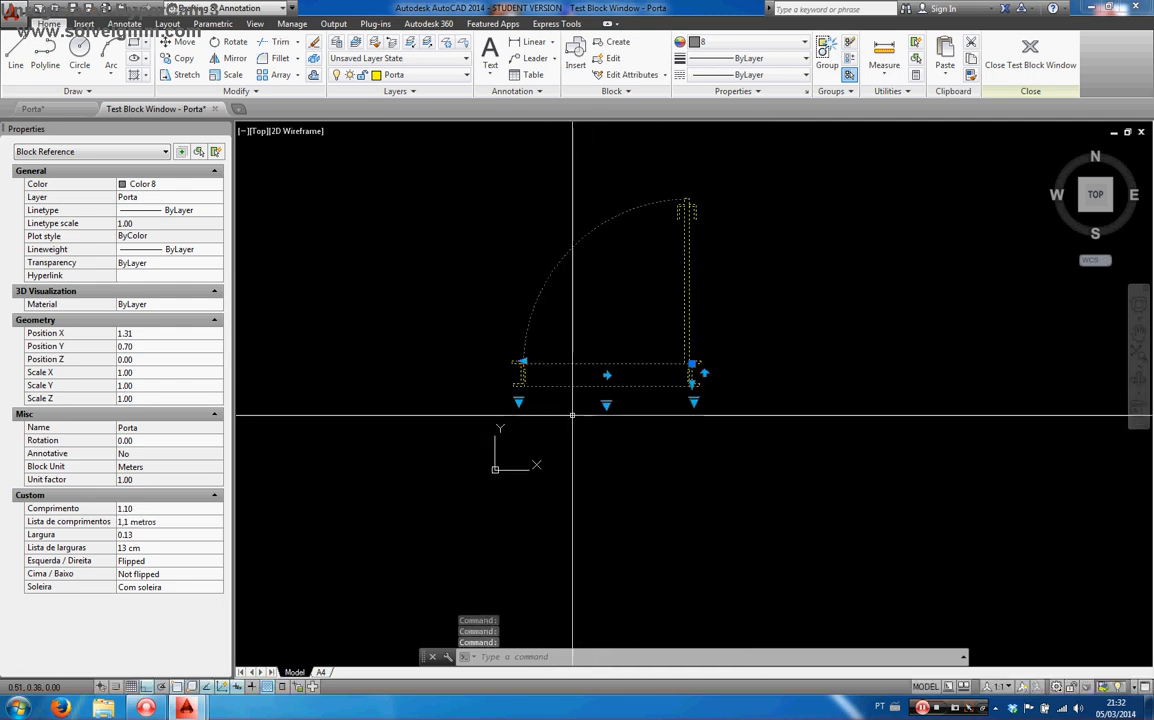
Step: Switch the test door's Soleira visibility to Sem soleira and back to Com soleira
left_click(605, 403)
left_click(622, 428)
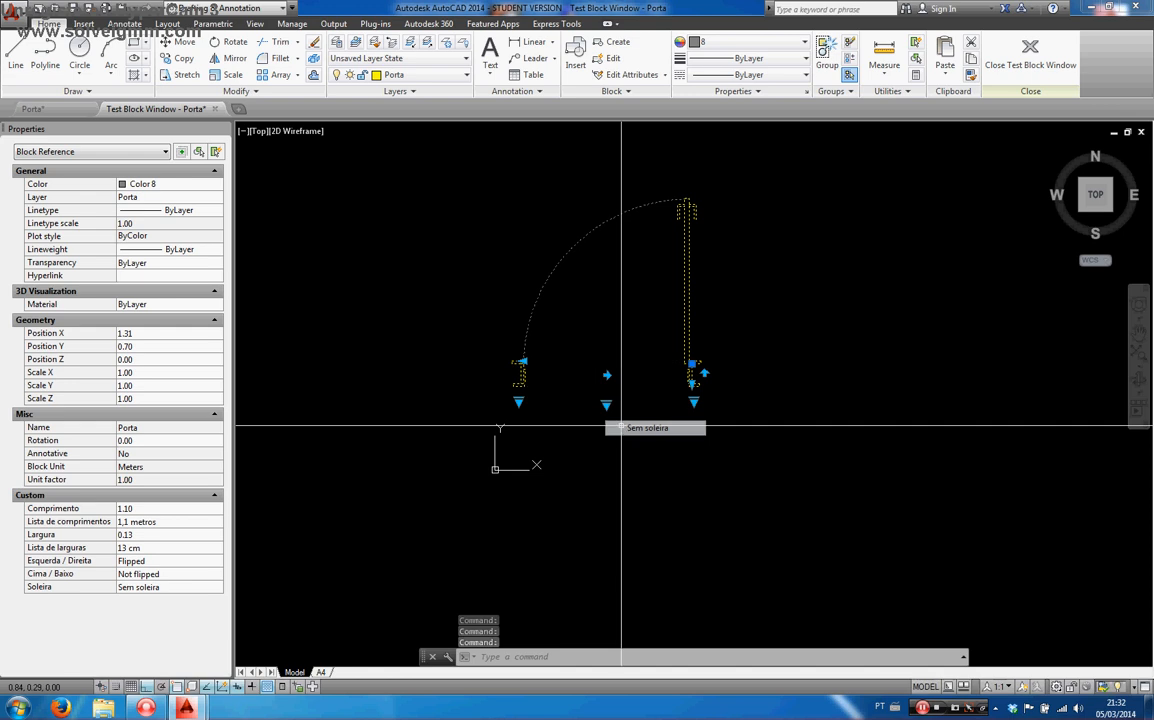
left_click(604, 410)
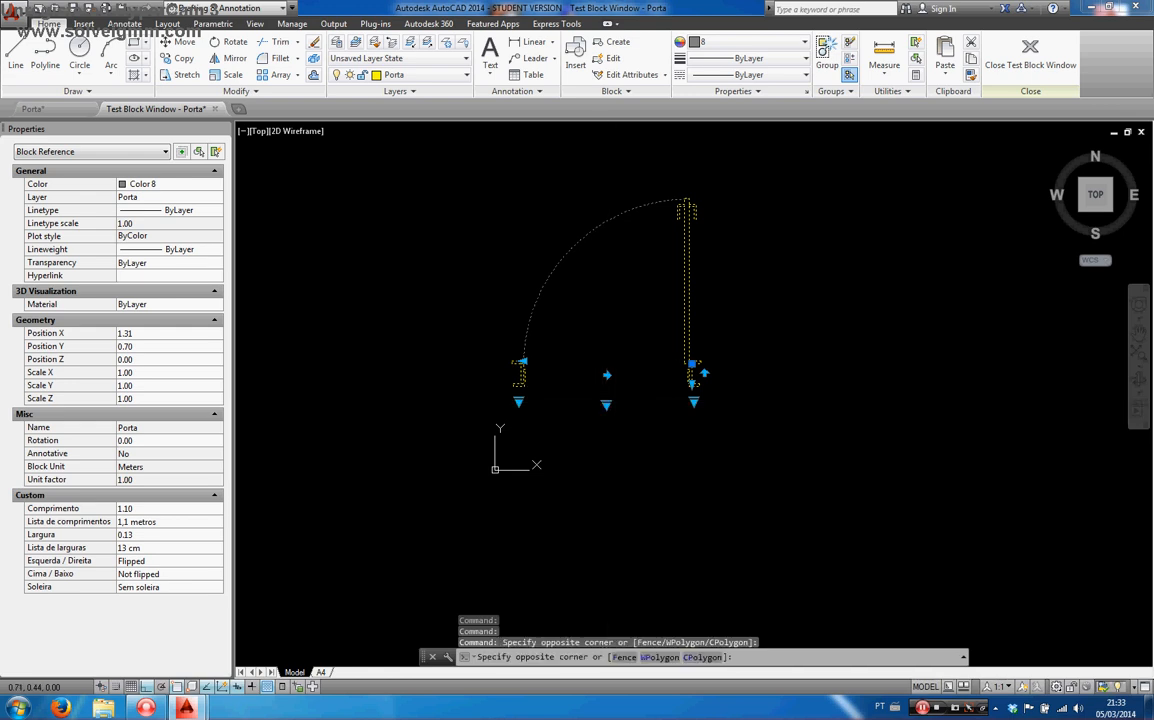
key("Escape")
left_click(605, 403)
left_click(610, 413)
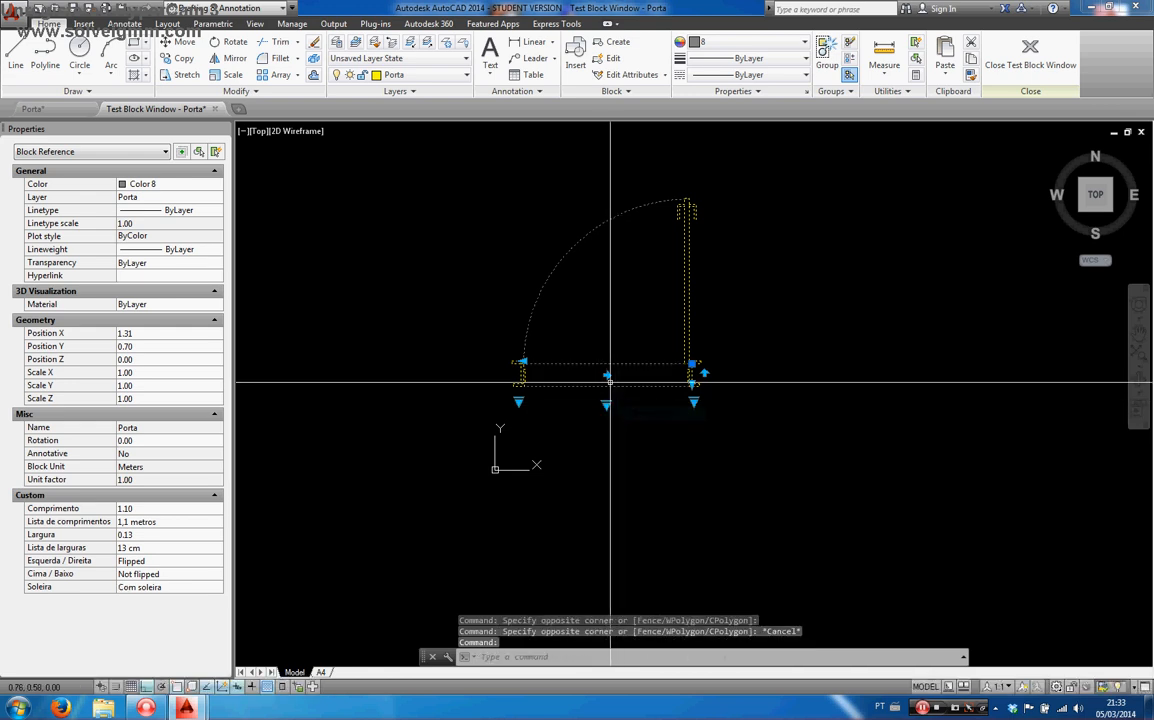
Step: Flip the test door back with its Esquerda / Direita control and deselect it
left_click(607, 375)
key("Escape")
scroll(667, 420, "down", 1)
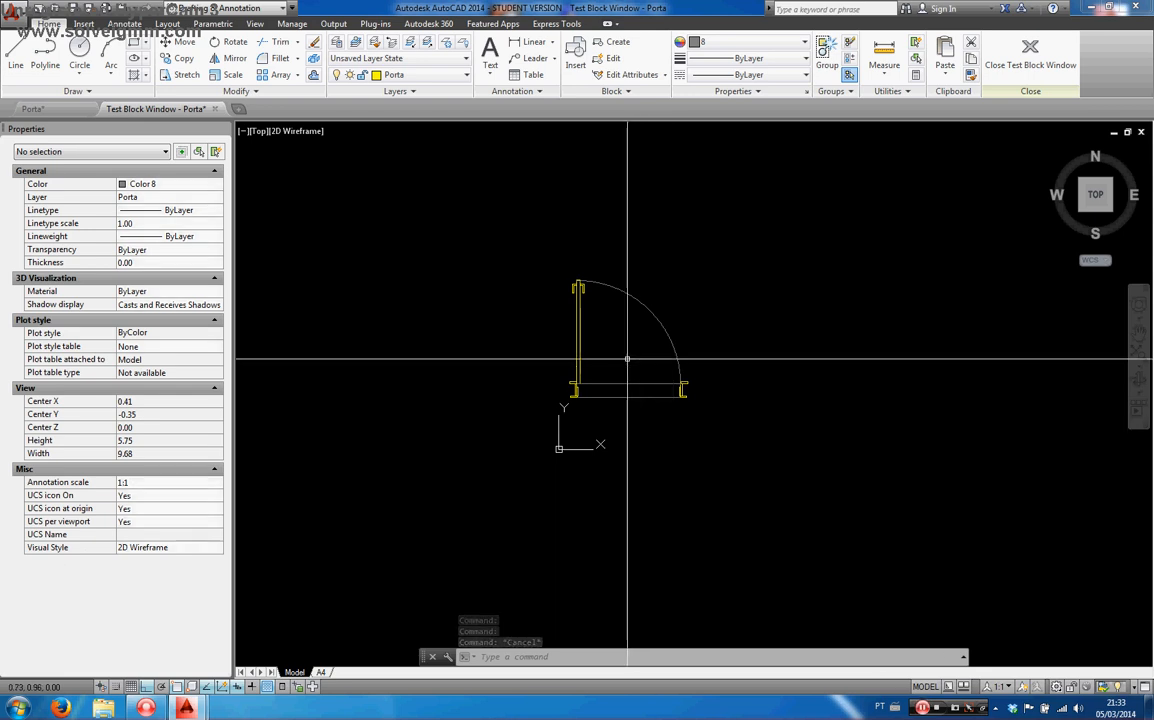
Step: Review the Soleira visibility options on the test door without changing them, and clear the selection
scroll(627, 358, "up", 2)
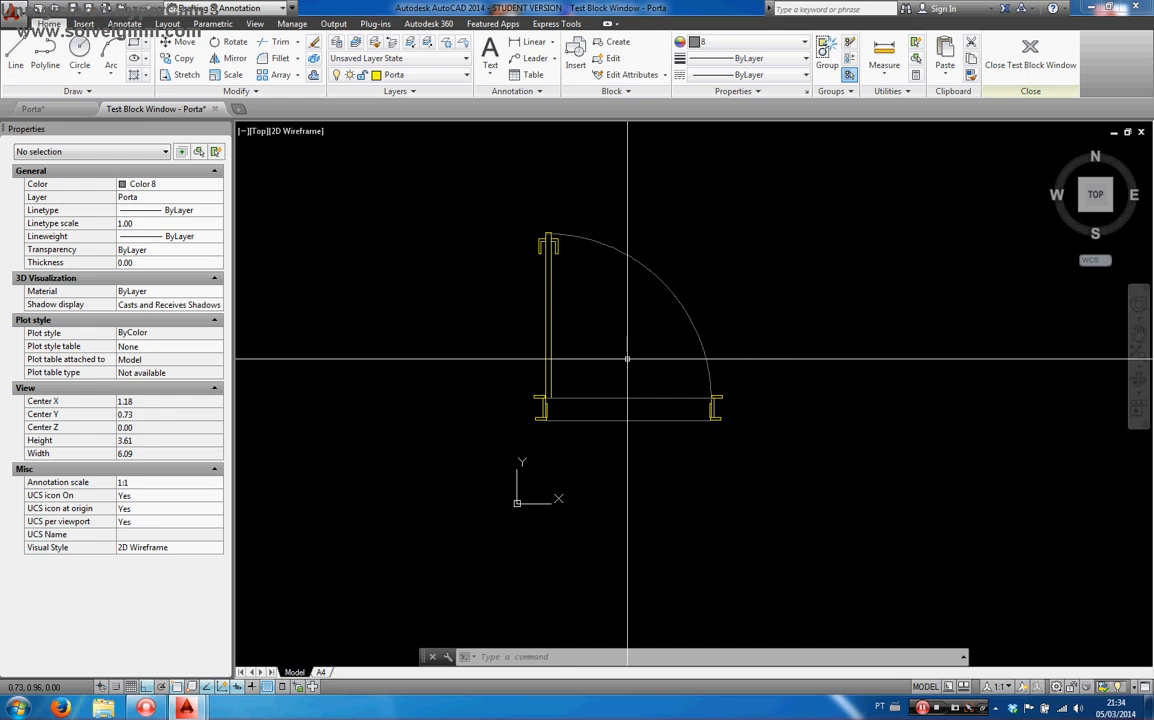
left_click(627, 358)
left_click(588, 418)
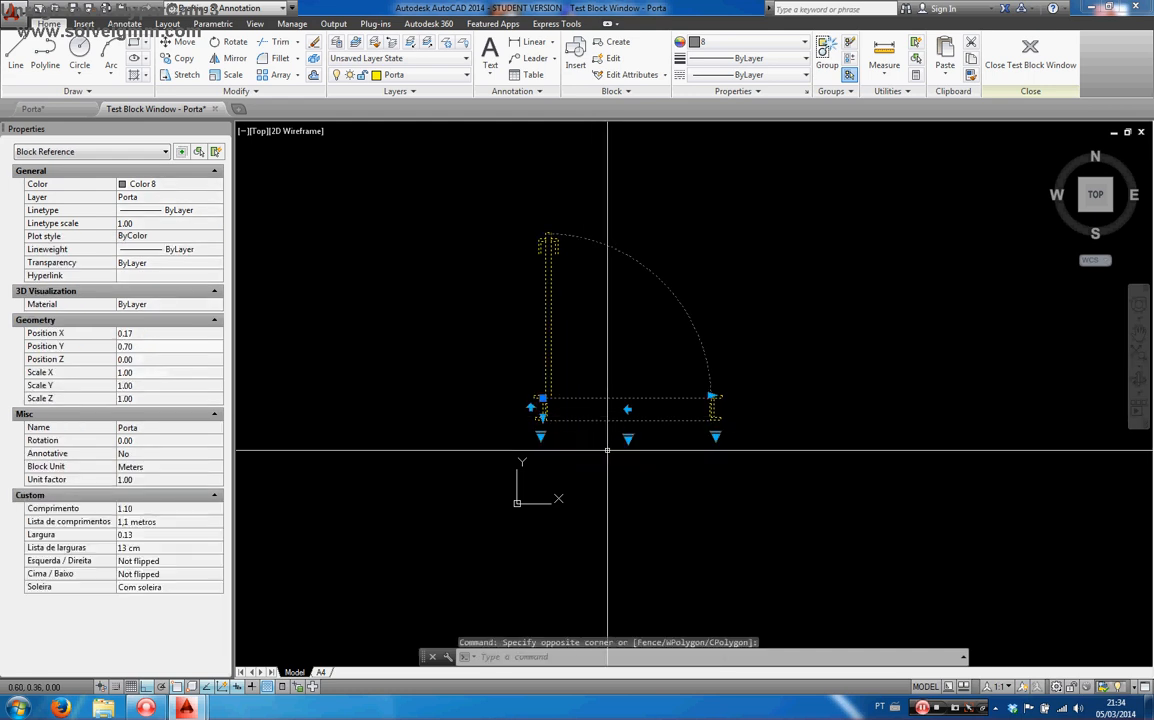
left_click(627, 438)
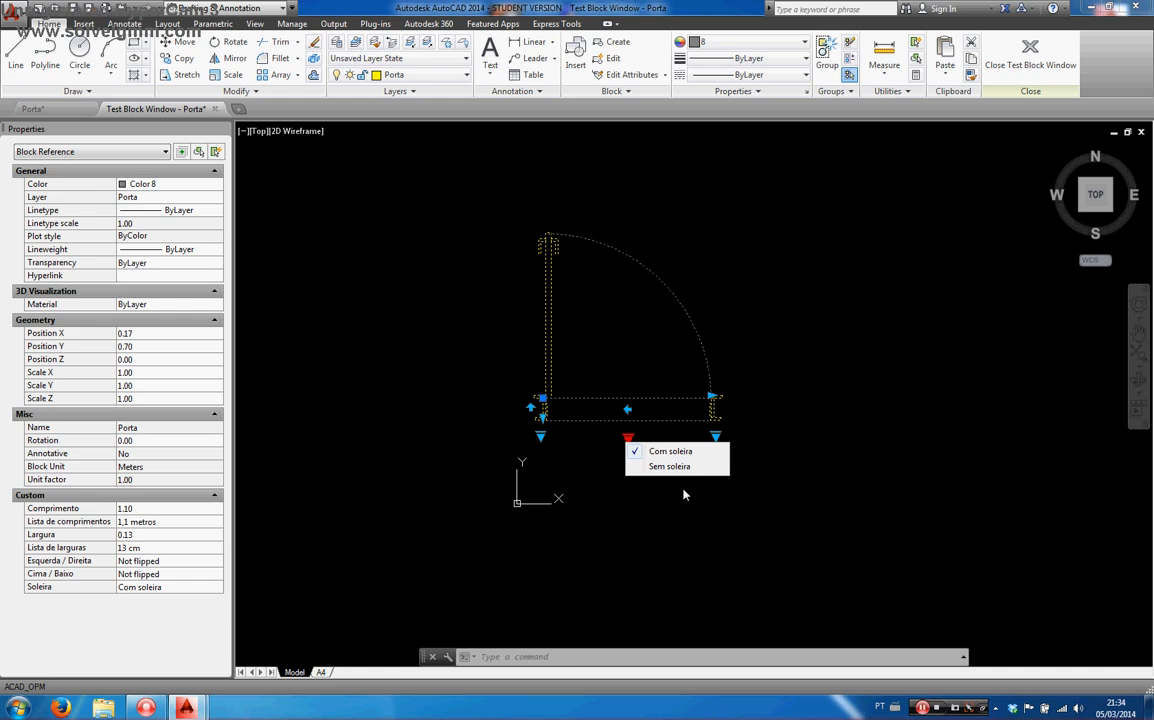
left_click(840, 508)
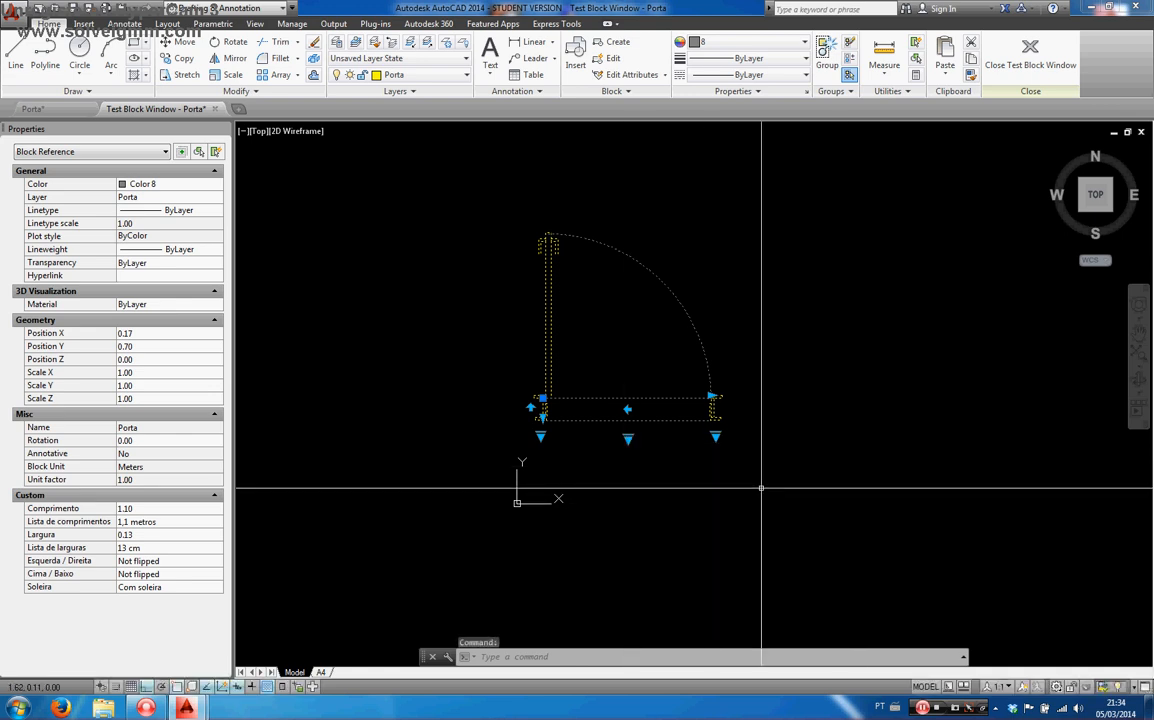
key("Escape")
key("Escape")
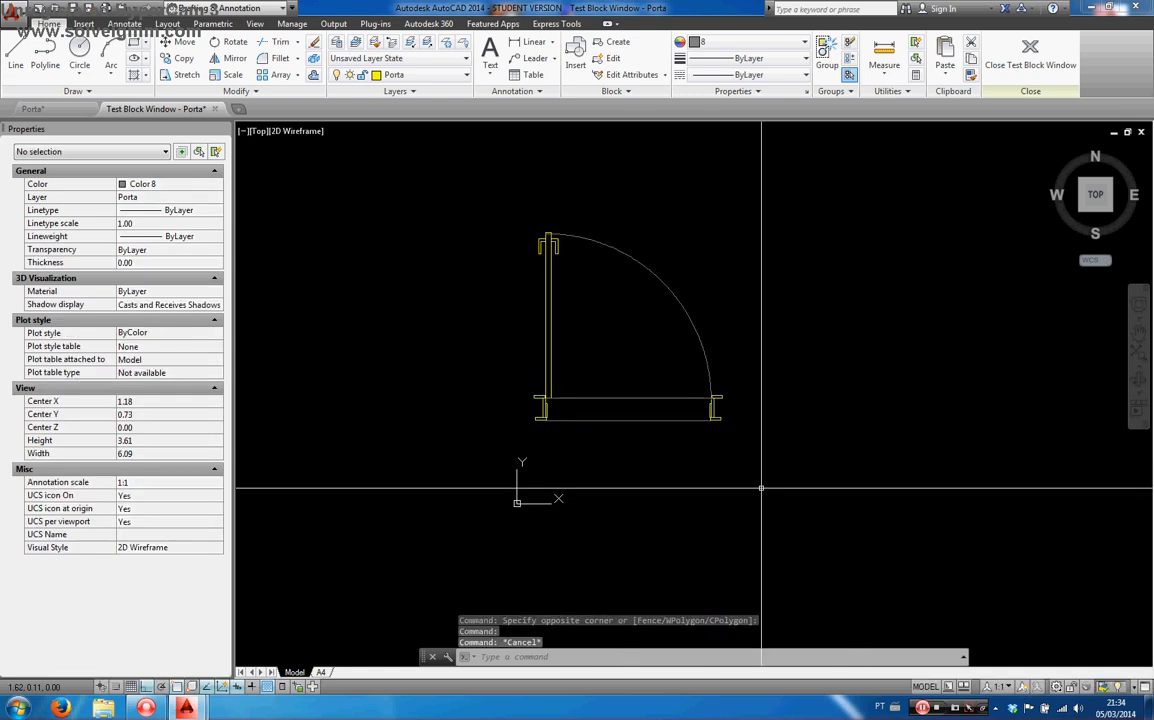
middle_click_drag(758, 480, 770, 452)
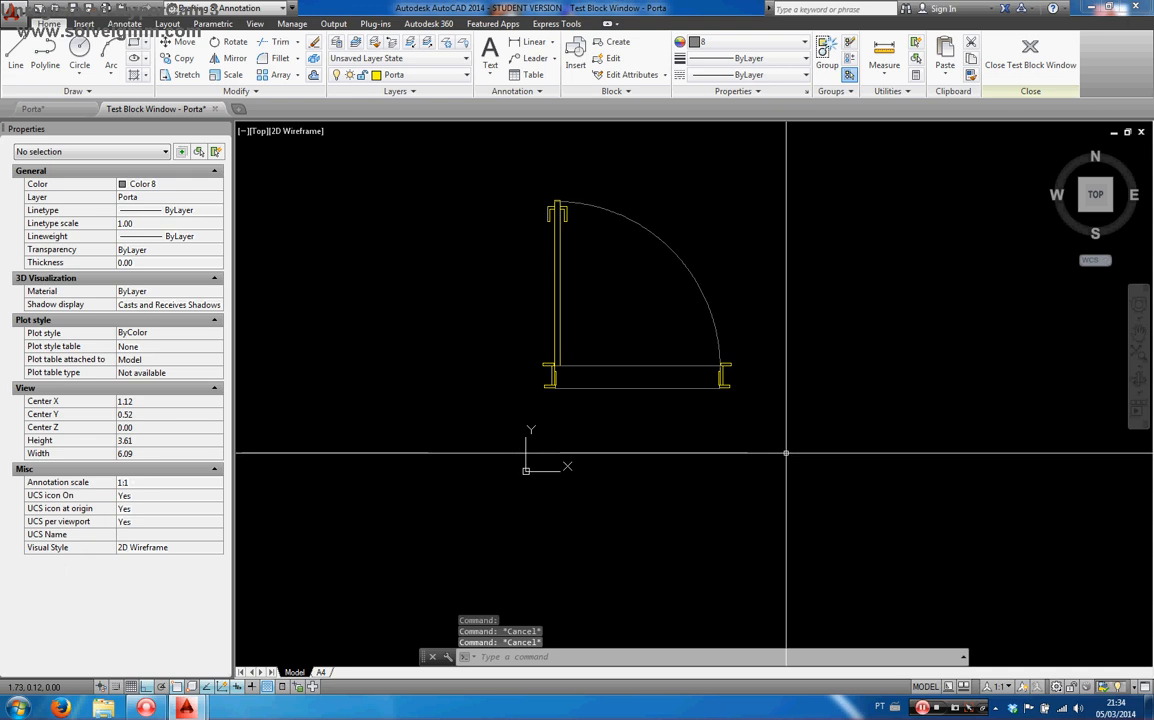